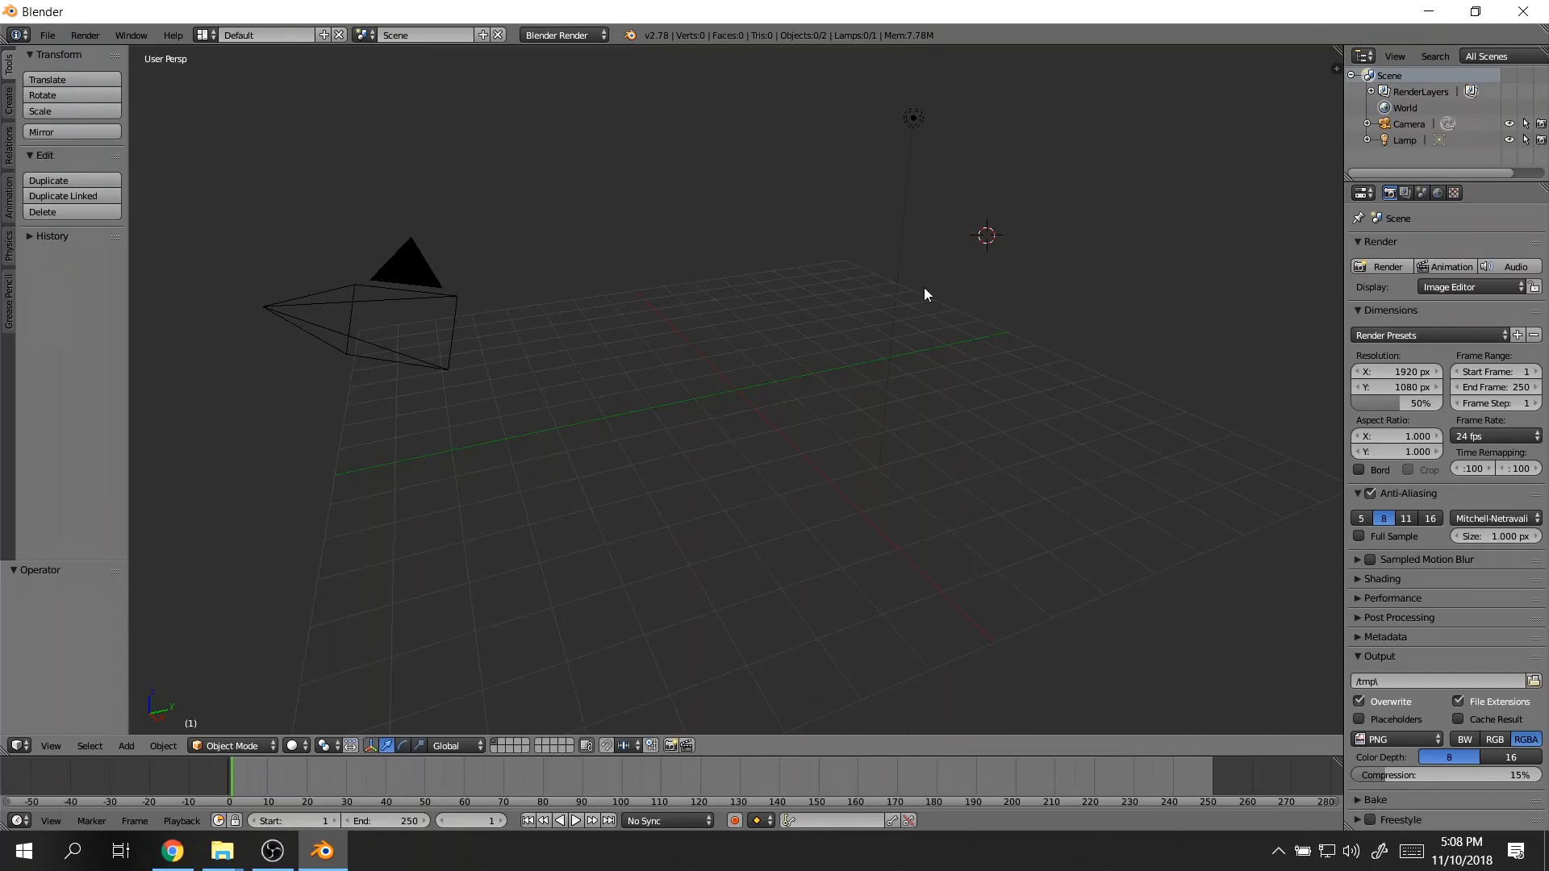
# - Switch to the Expivi admin in Chrome, look over the pot's Showcase scene, and preview the product with potType Type 2
pyautogui.click(190, 855)
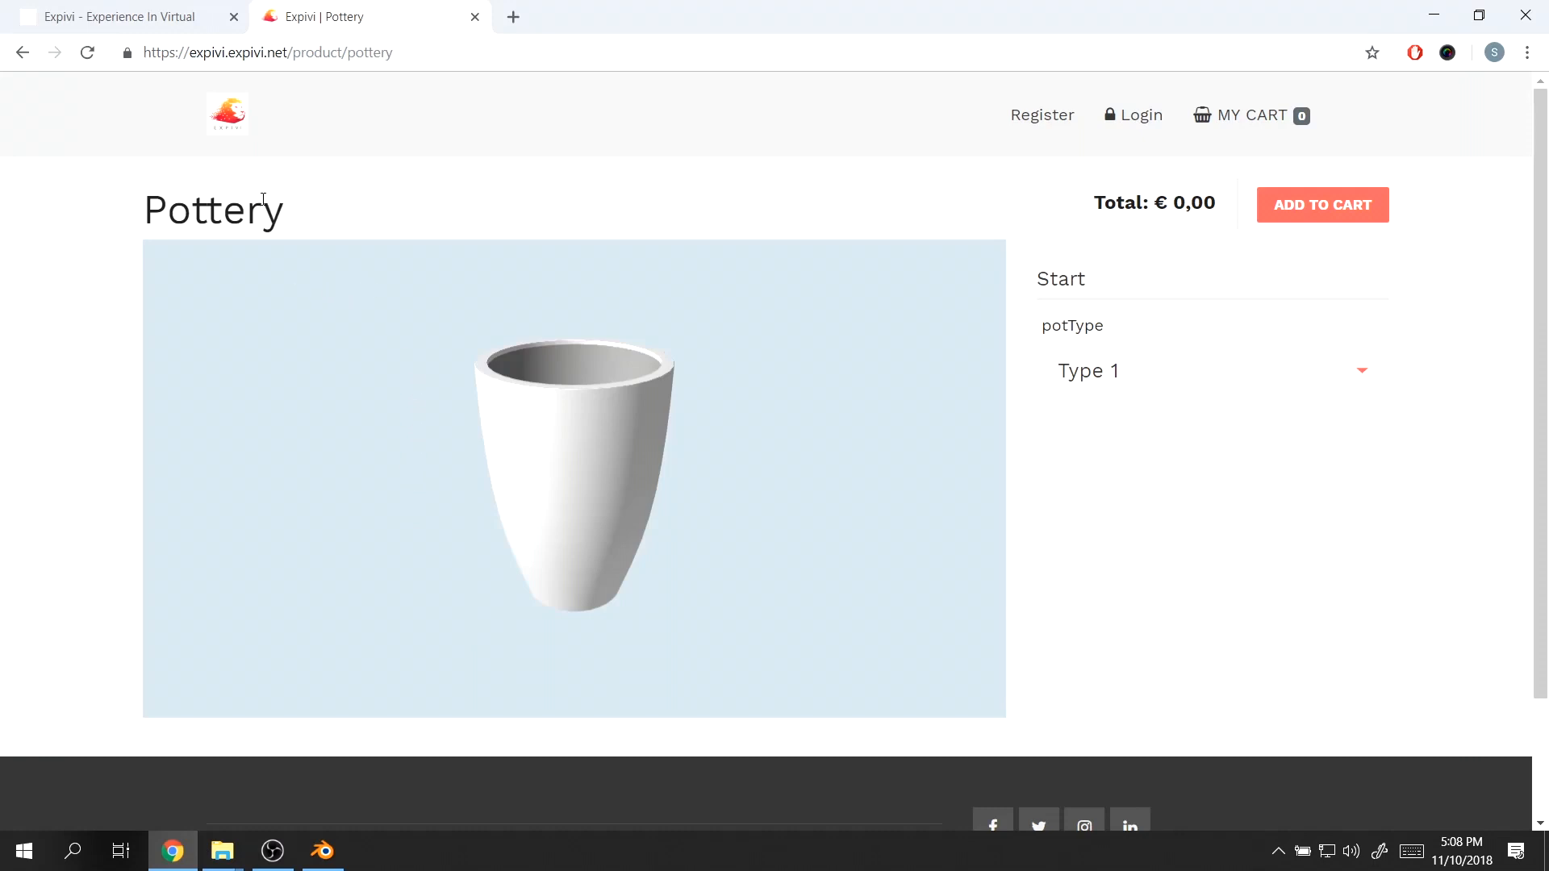
pyautogui.click(150, 21)
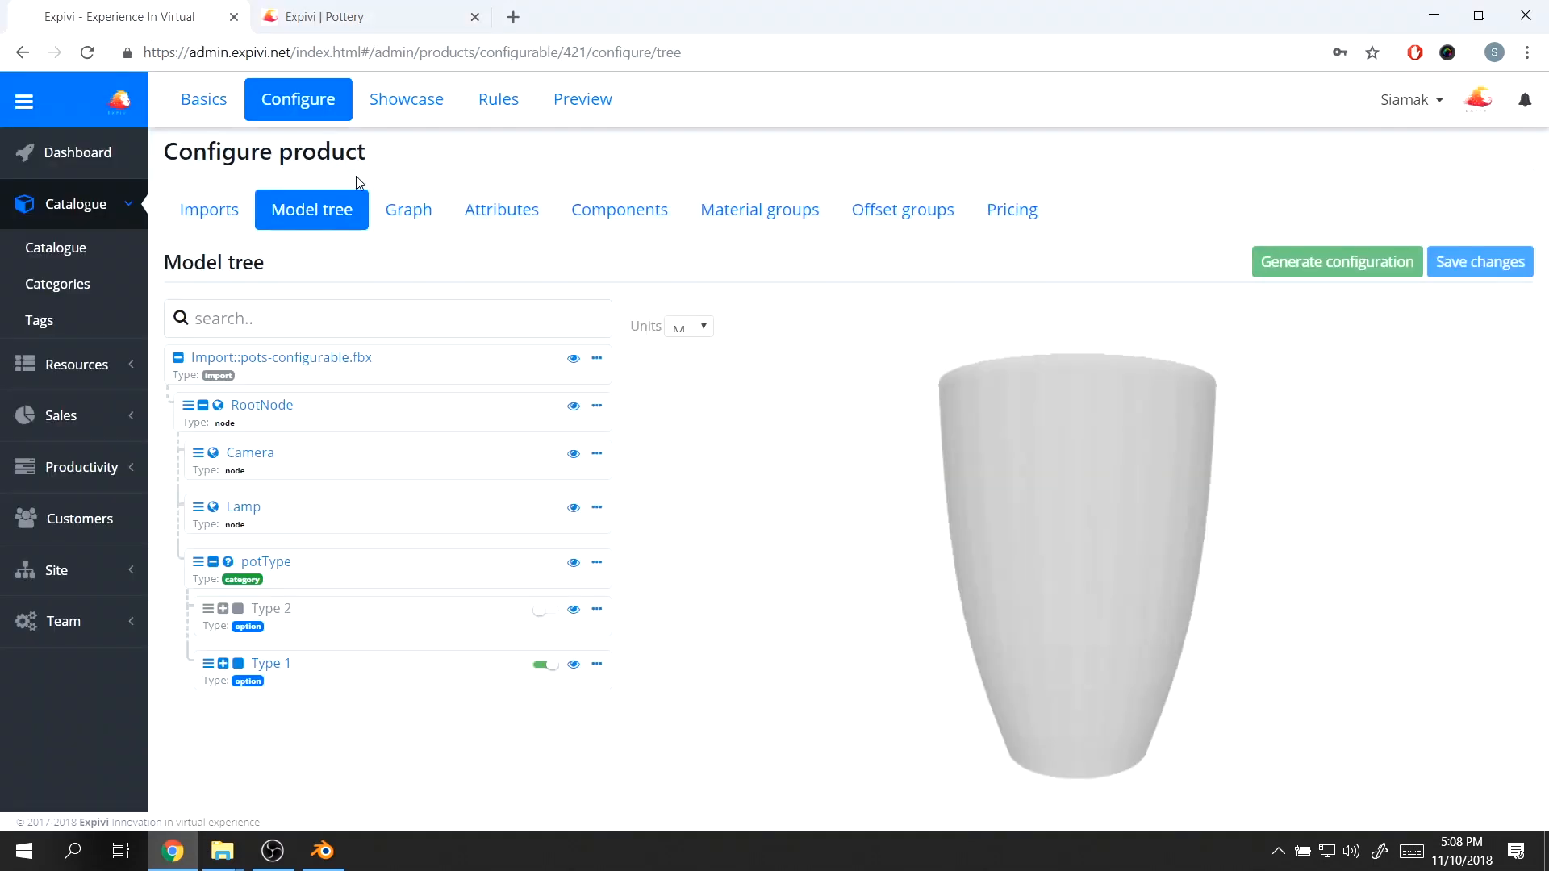
pyautogui.click(397, 103)
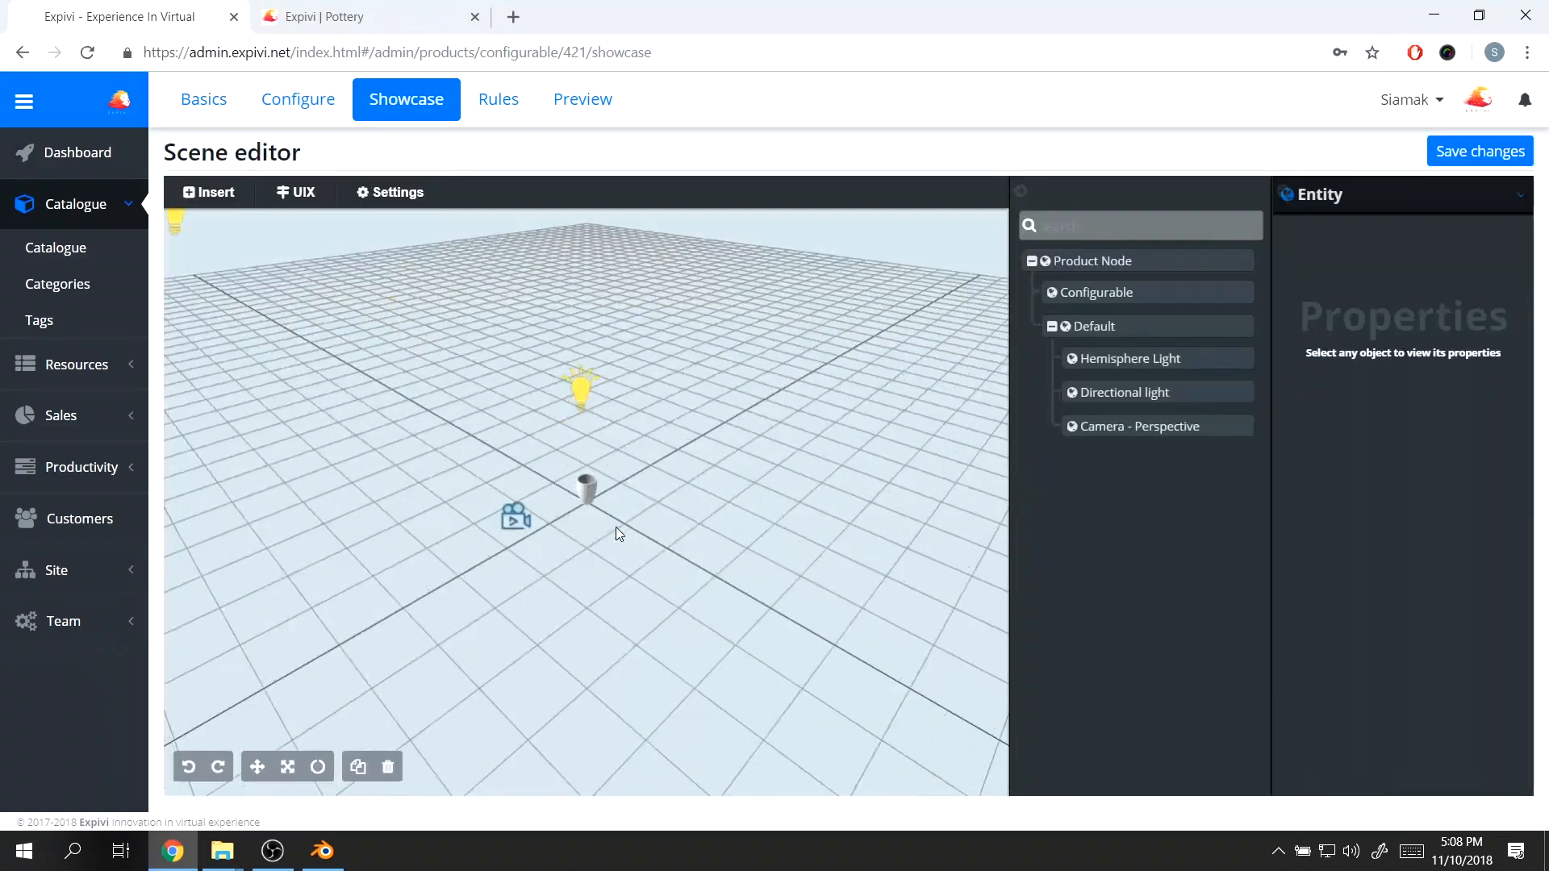
pyautogui.moveTo(617, 526); pyautogui.dragTo(751, 458)
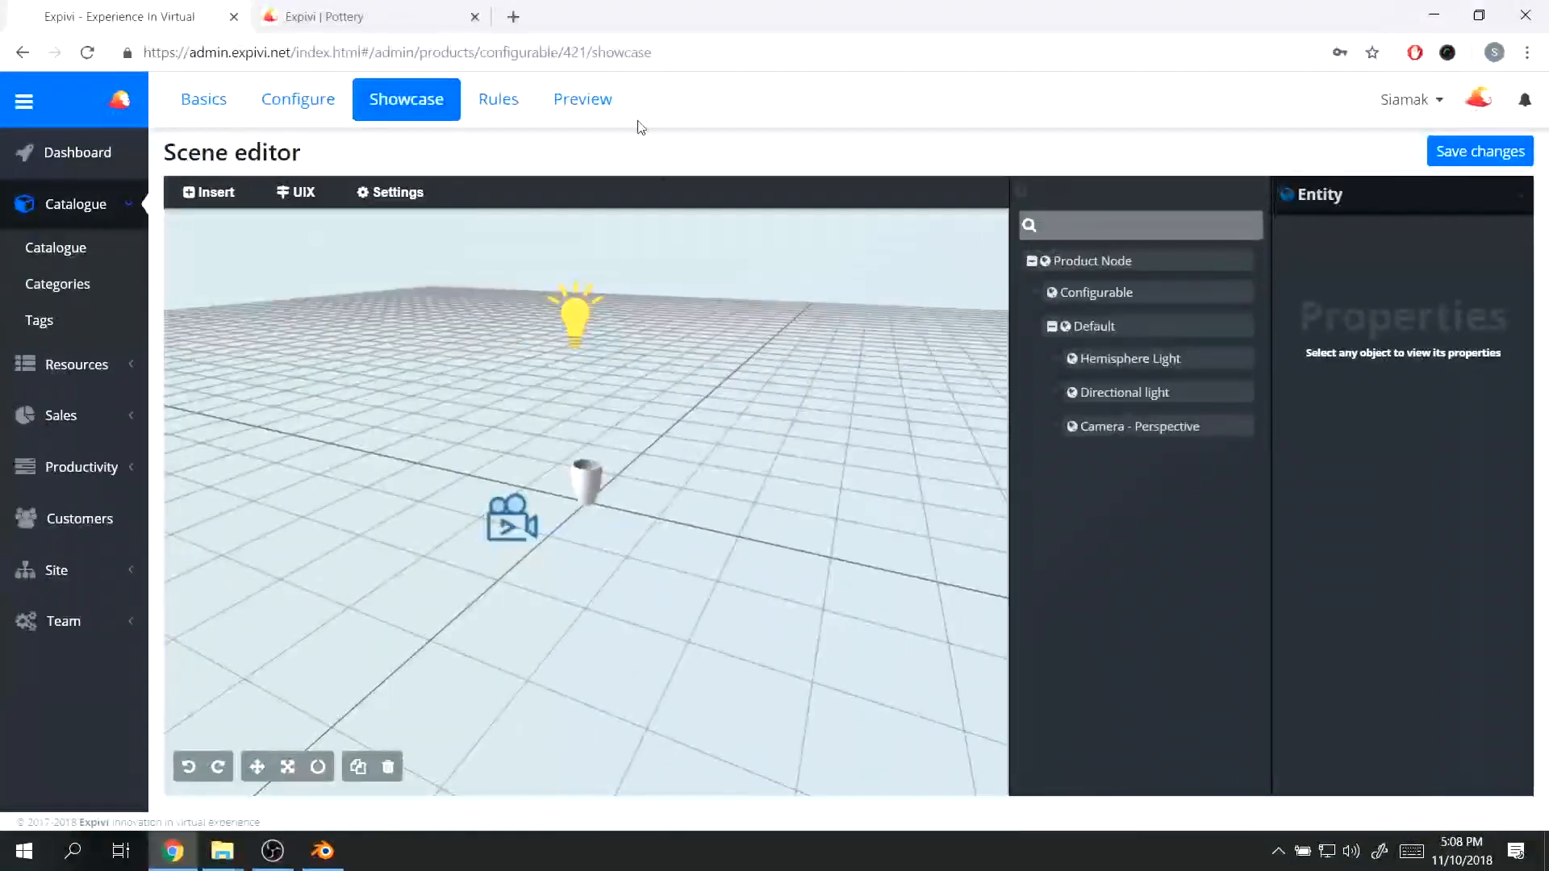
pyautogui.click(610, 101)
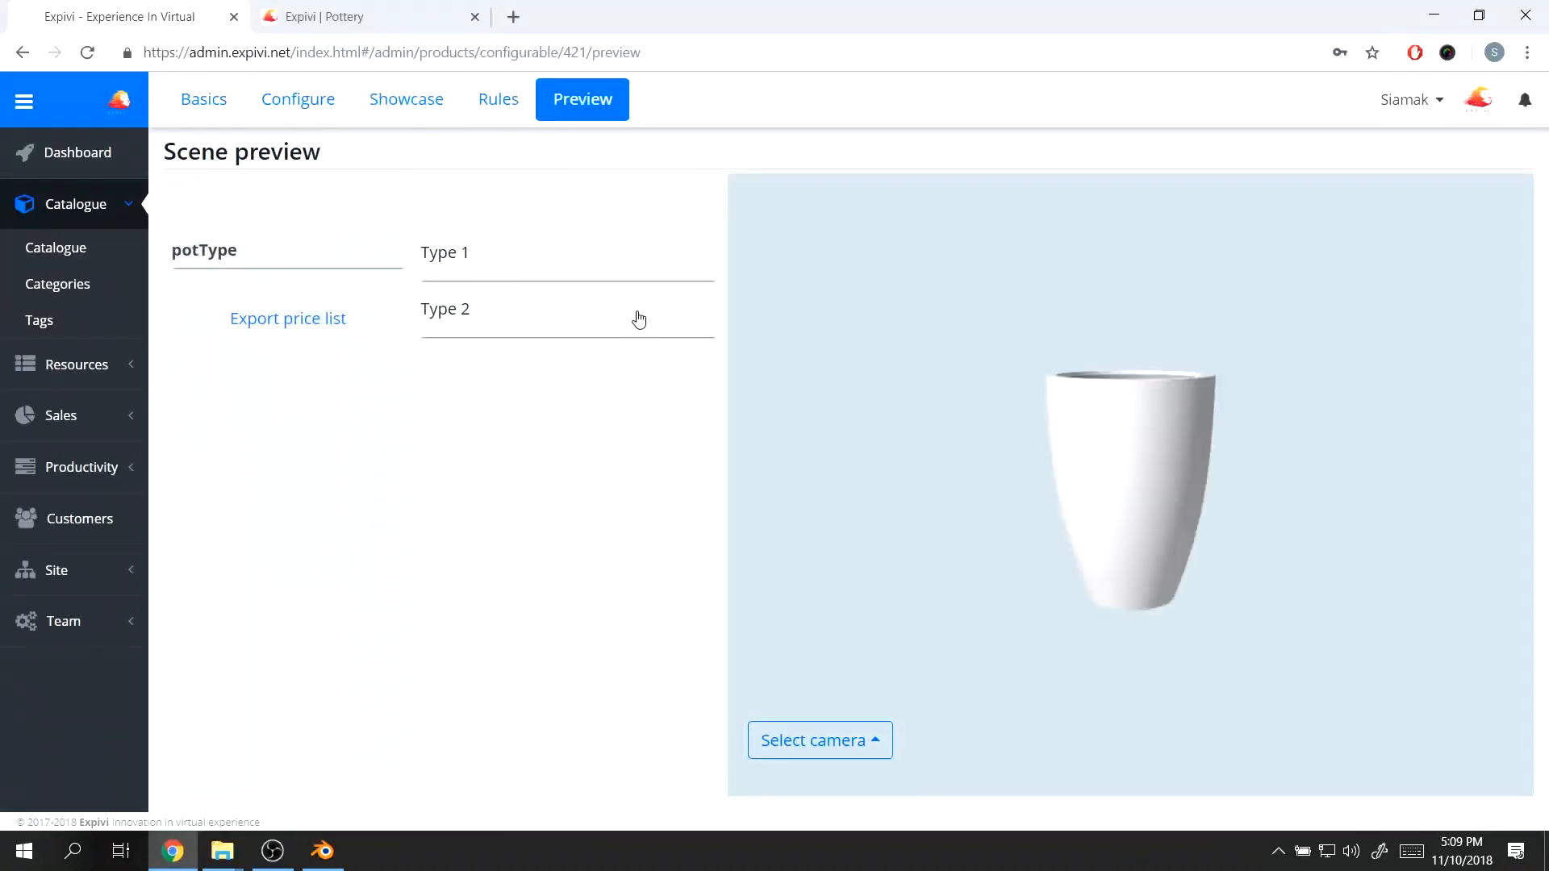
pyautogui.click(639, 320)
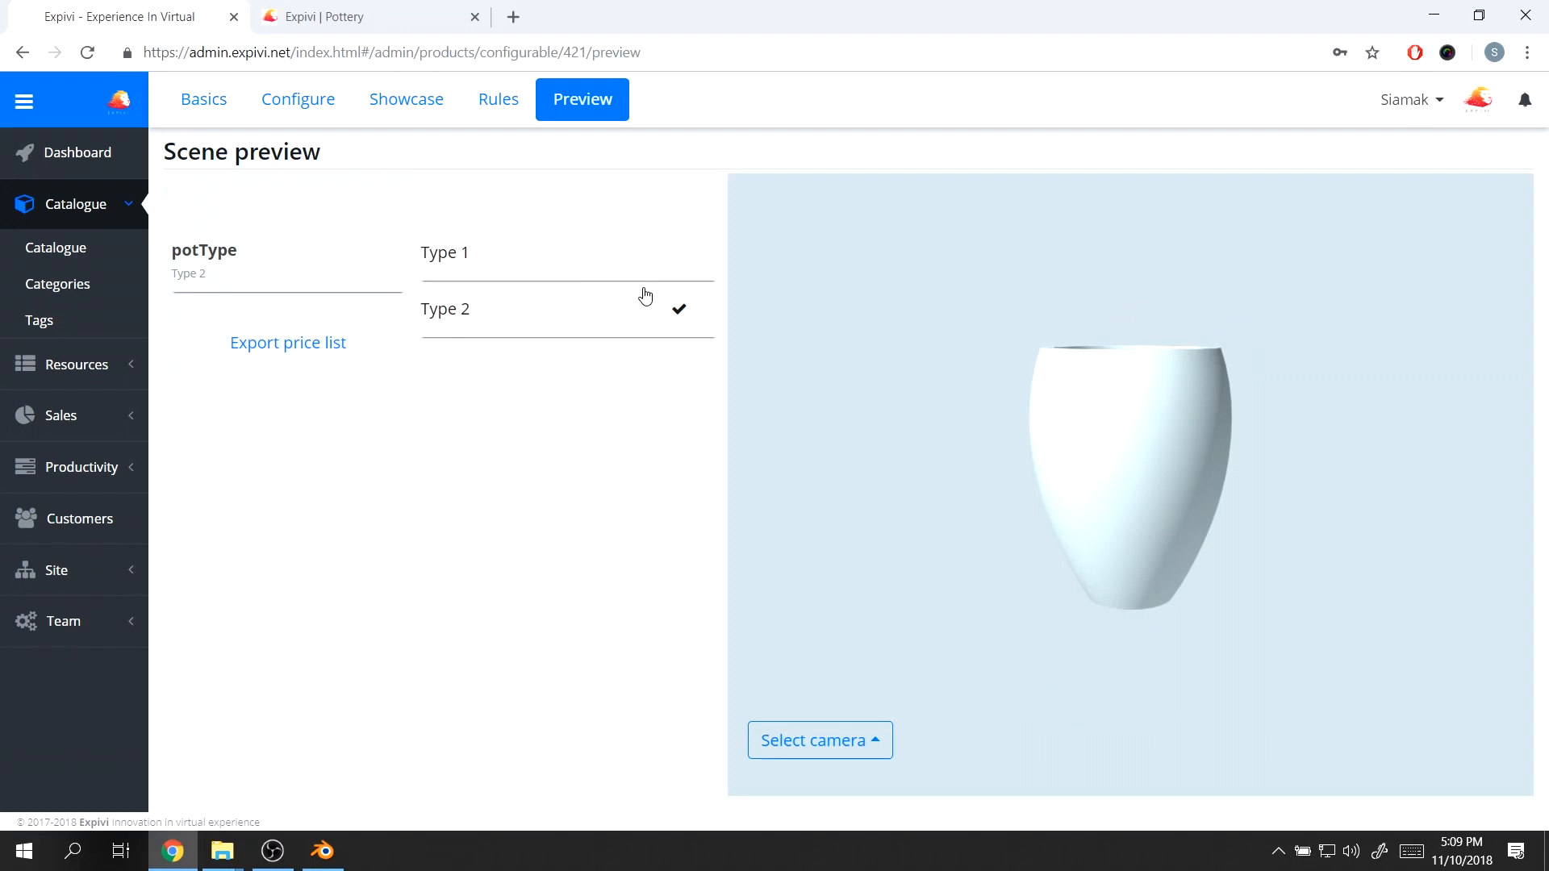
# - Switch to Blender and import the FBX file pots-configurable.fbx from the recent plain folder
pyautogui.hotkey('alt', 'Tab')
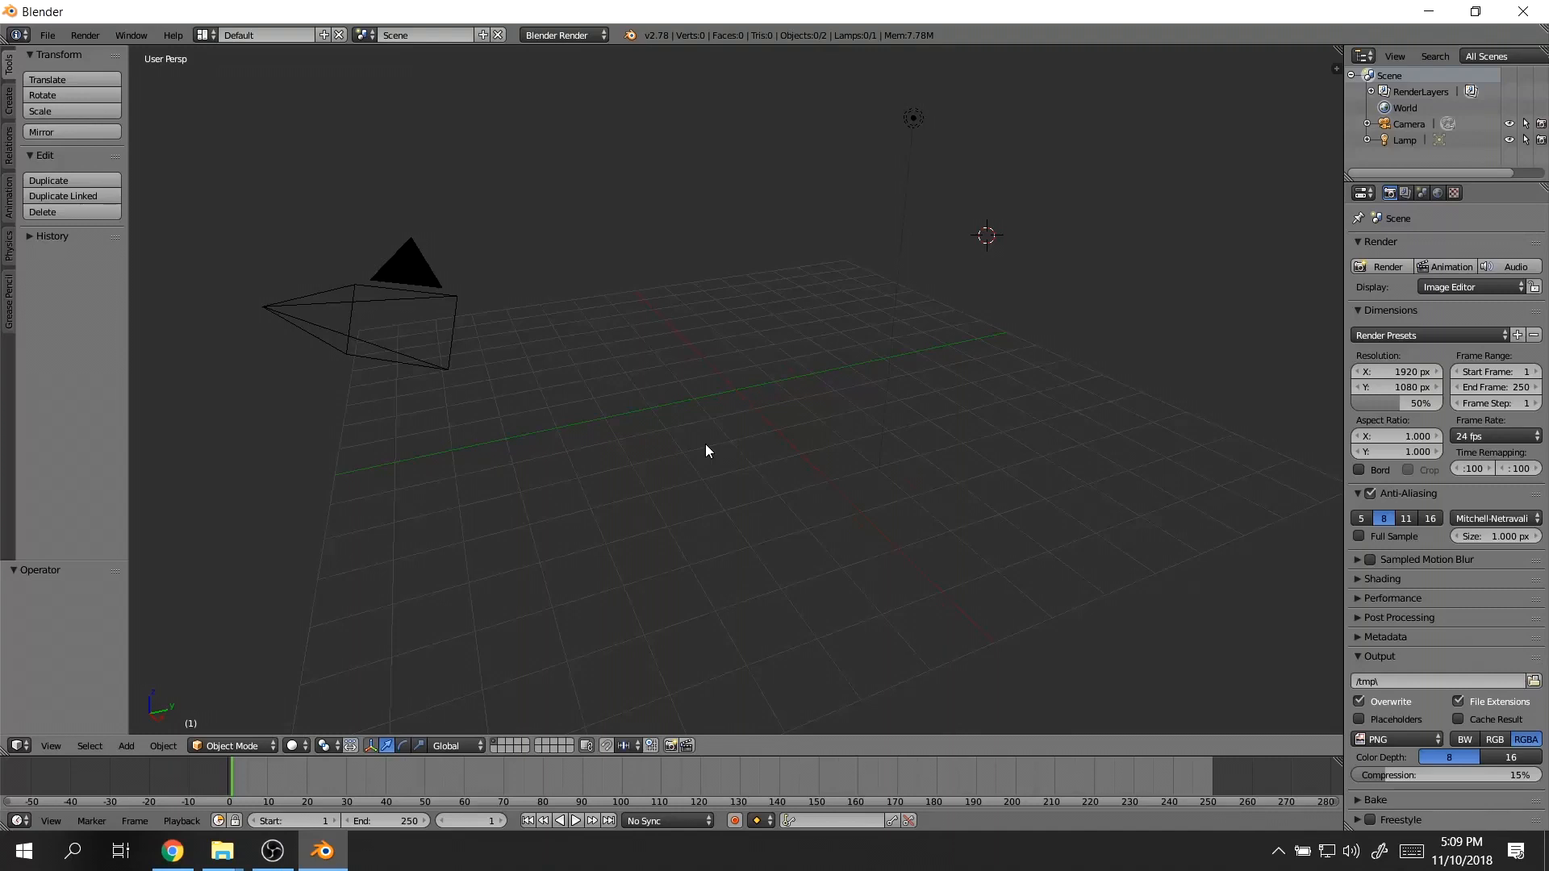
pyautogui.click(48, 35)
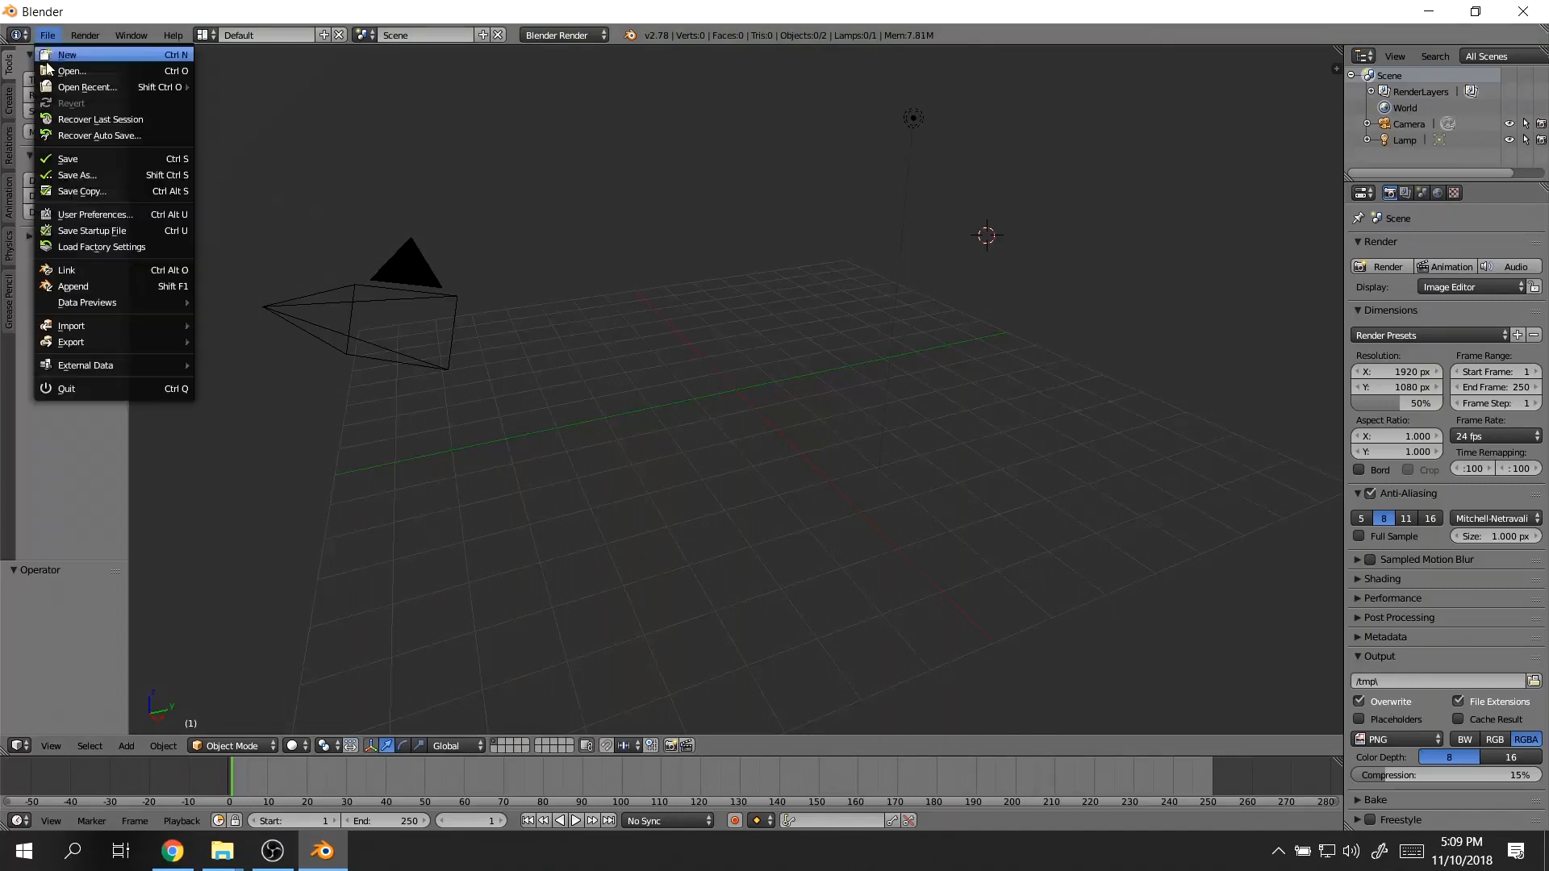
pyautogui.moveTo(119, 331)
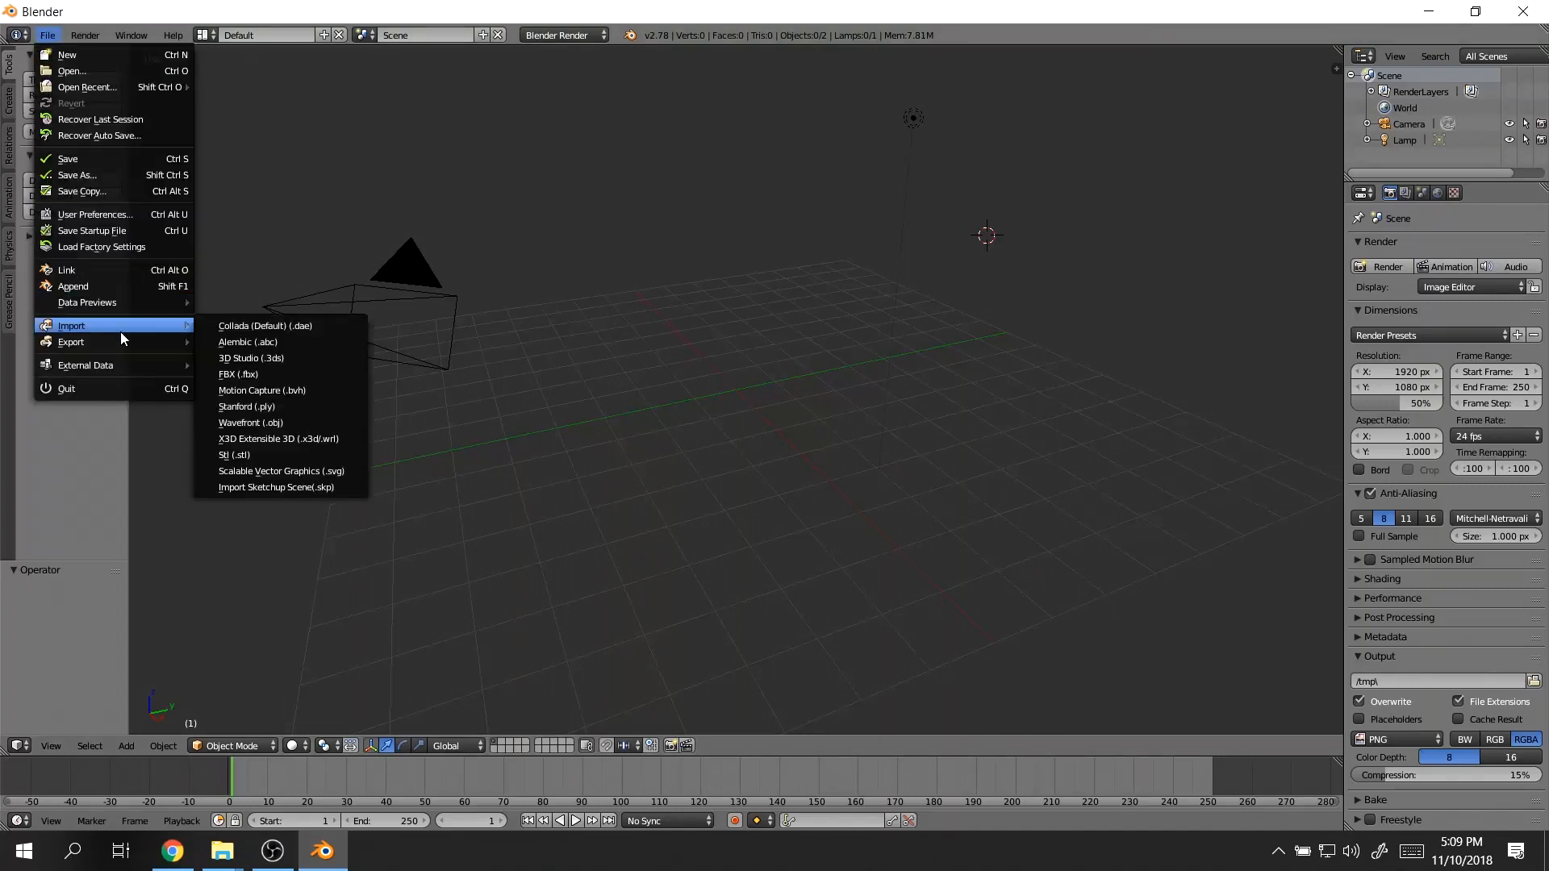
pyautogui.click(273, 374)
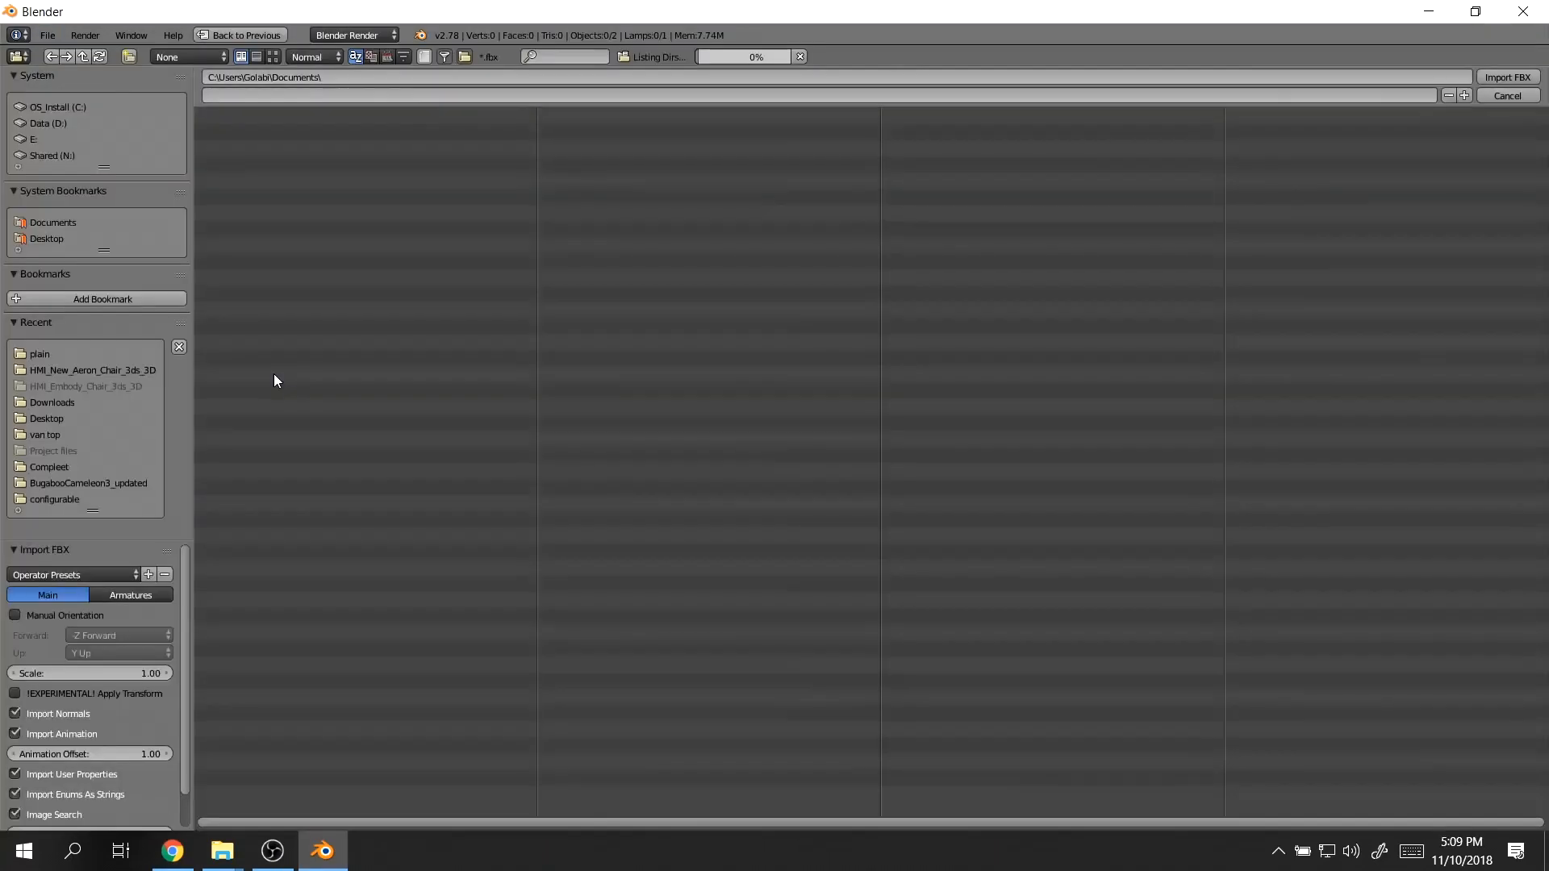
pyautogui.click(50, 354)
pyautogui.click(313, 148)
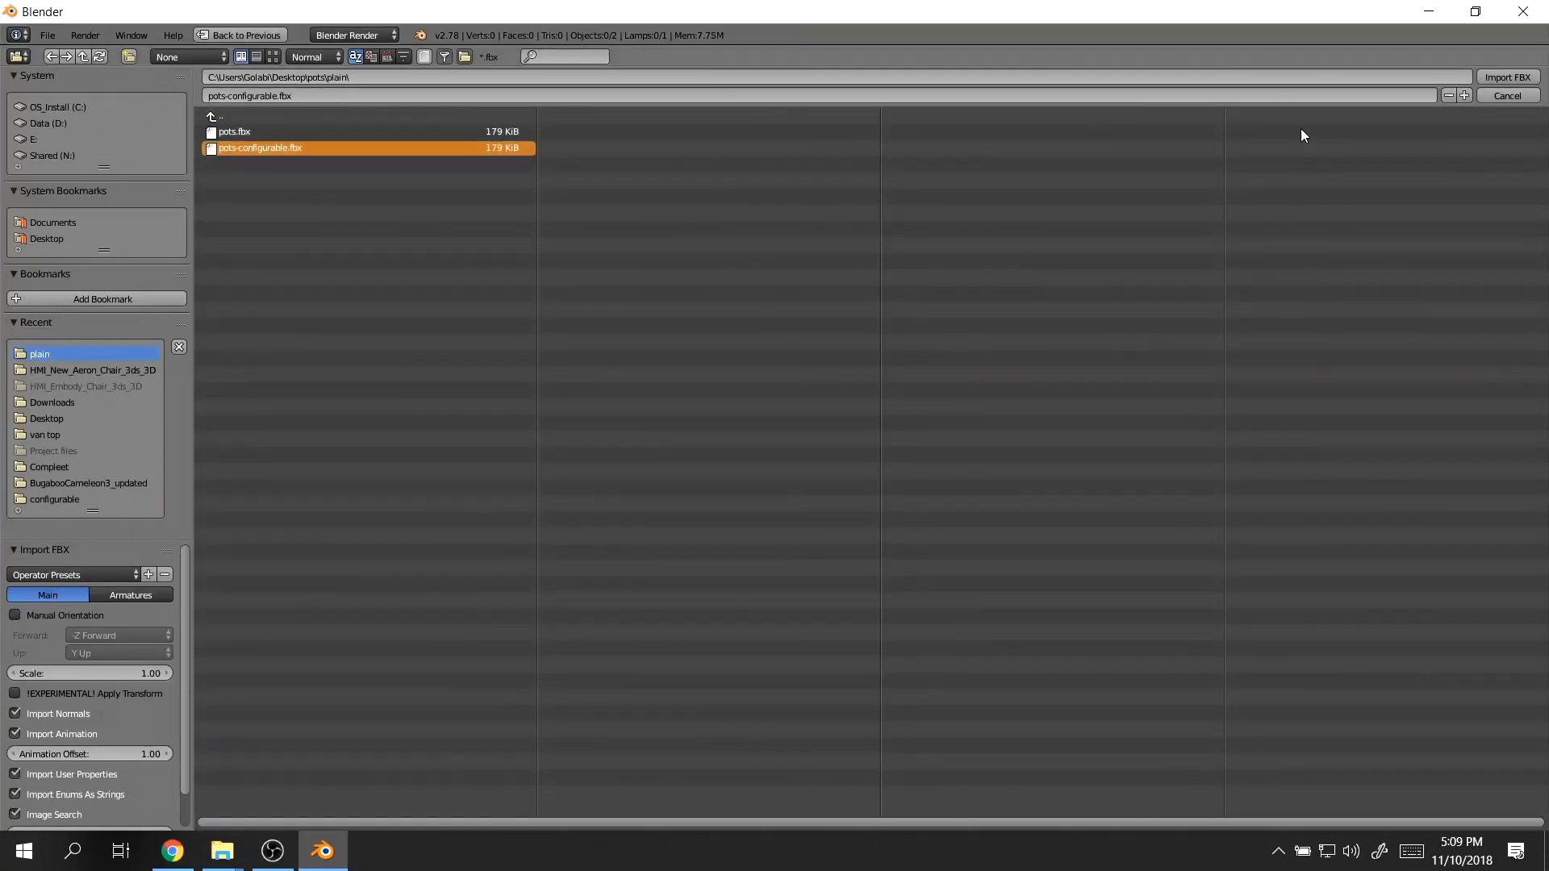
pyautogui.click(1505, 79)
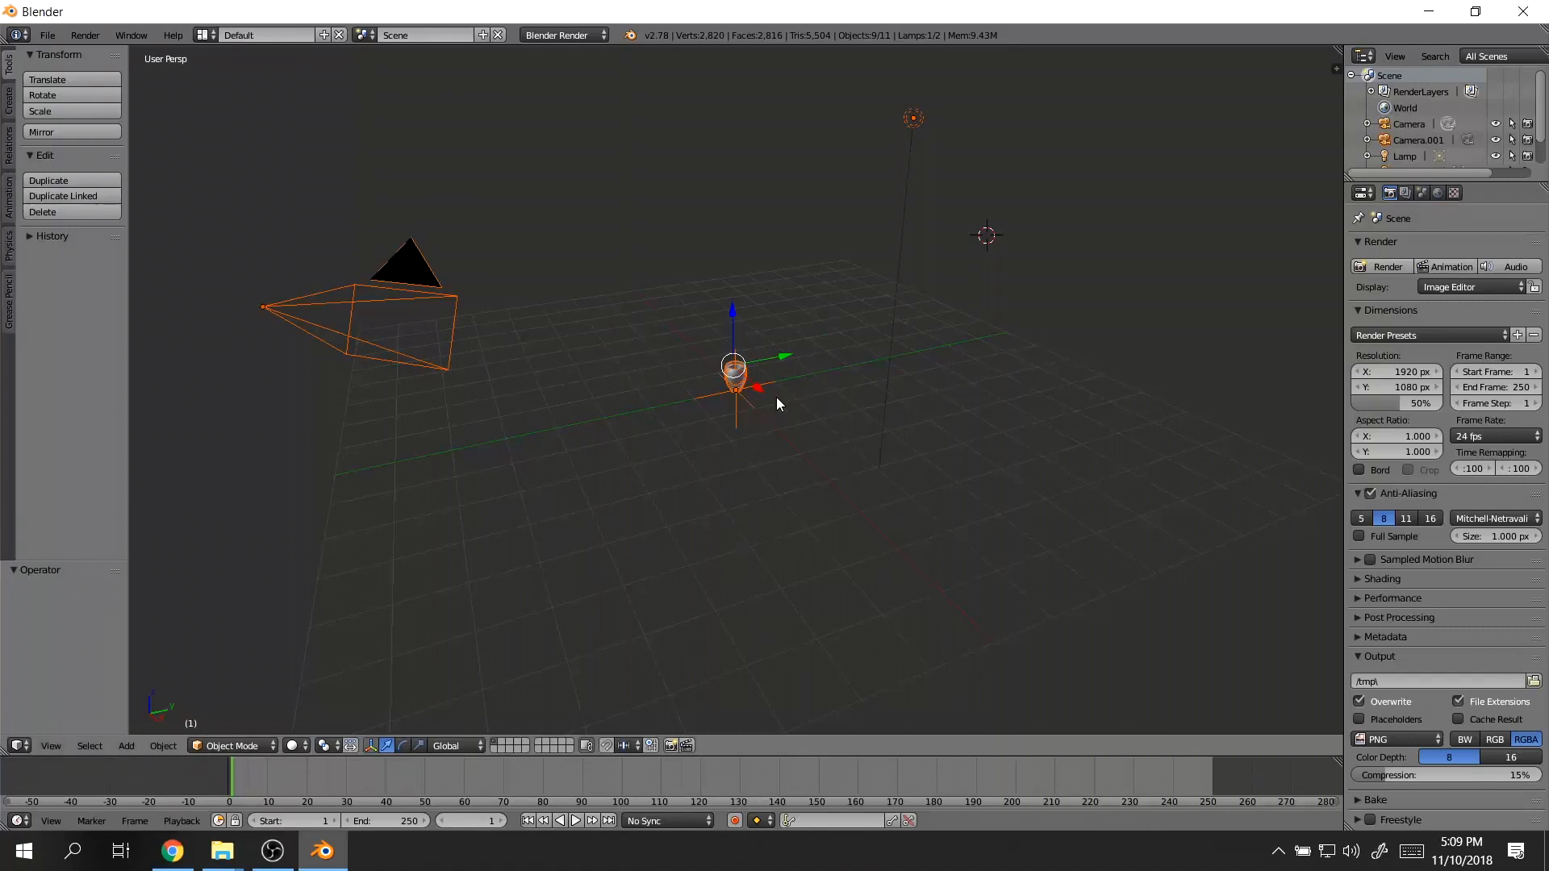
# - Enlarge the Outliner and expand potTypeCategory with its Type 1Option and Type 2Option children
pyautogui.scroll(4, 774, 410)
pyautogui.keyDown('shift'); pyautogui.moveTo(853, 326); pyautogui.dragTo(813, 389, button='middle'); pyautogui.keyUp('shift')
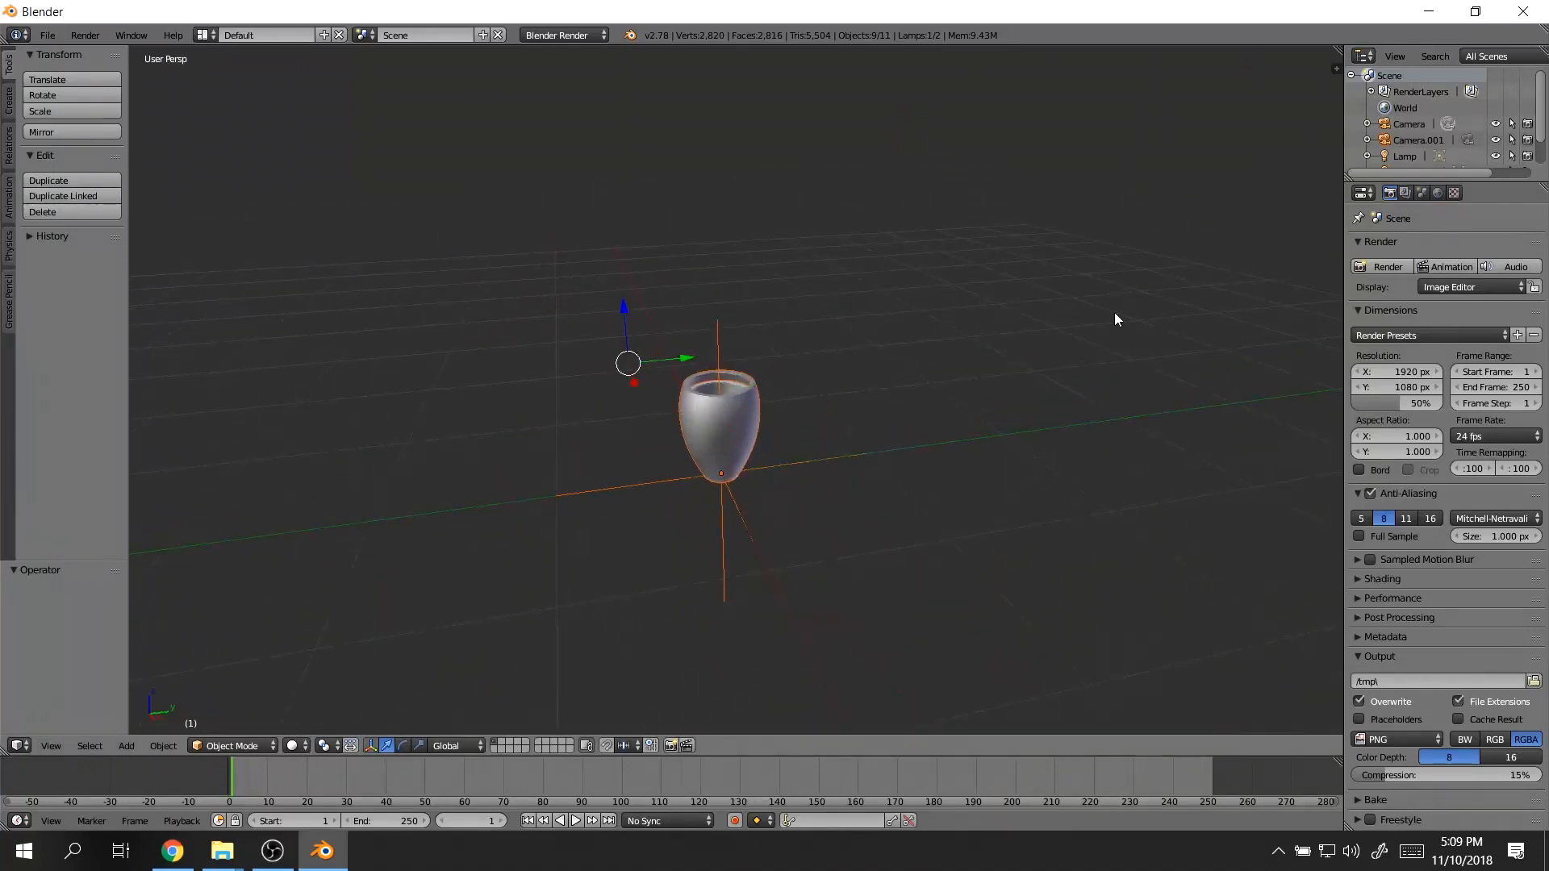
pyautogui.moveTo(1342, 142); pyautogui.dragTo(1130, 145)
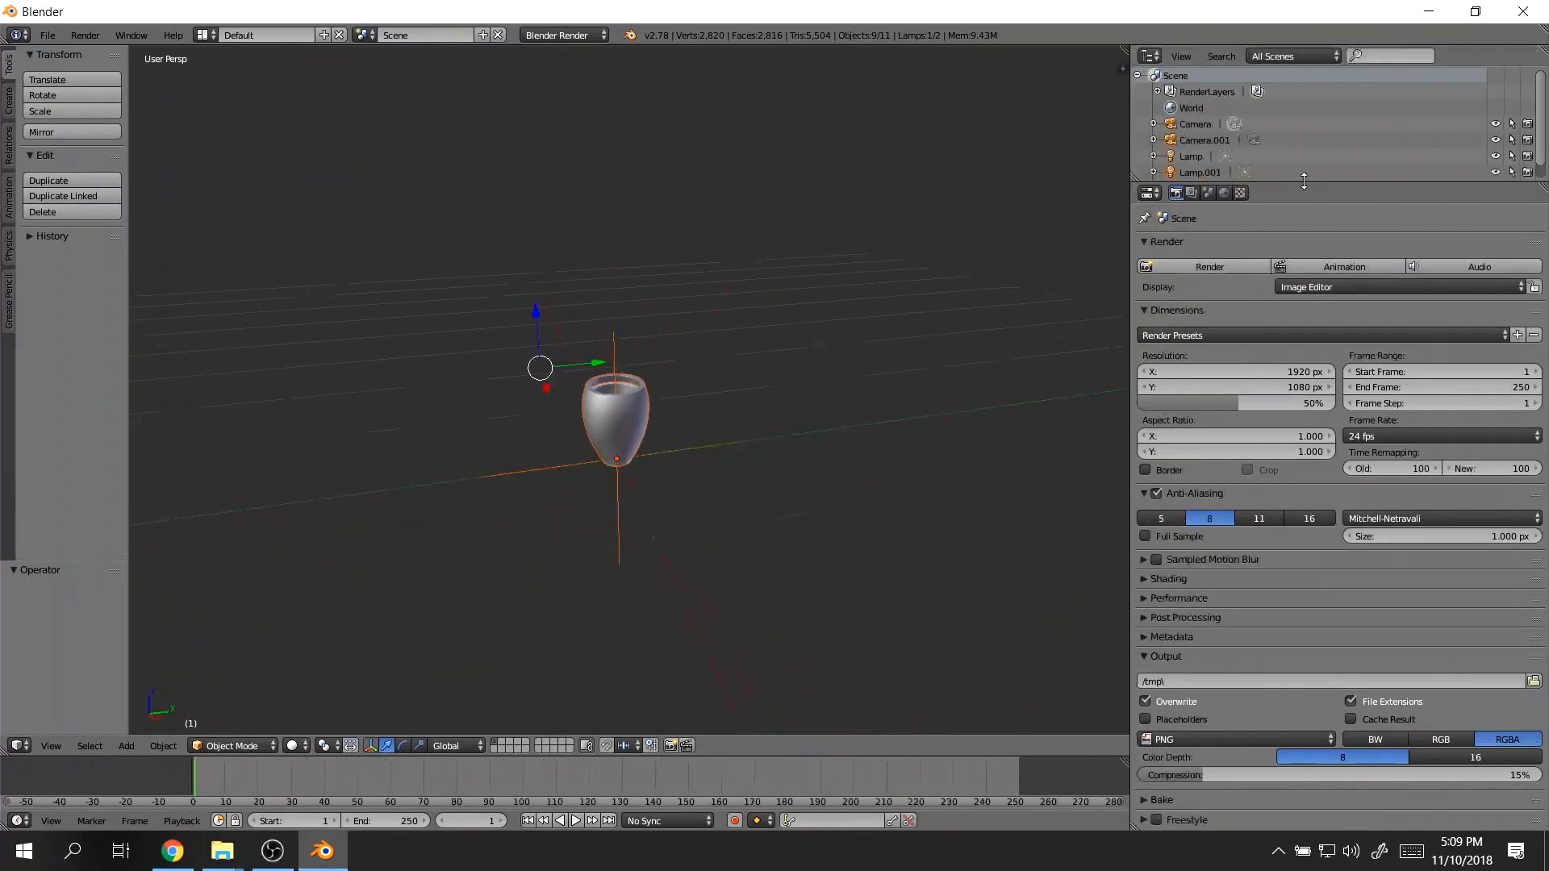
pyautogui.moveTo(1304, 181); pyautogui.dragTo(1304, 451)
pyautogui.click(1154, 188)
pyautogui.click(1170, 205)
pyautogui.click(1170, 254)
pyautogui.scroll(2, 771, 439)
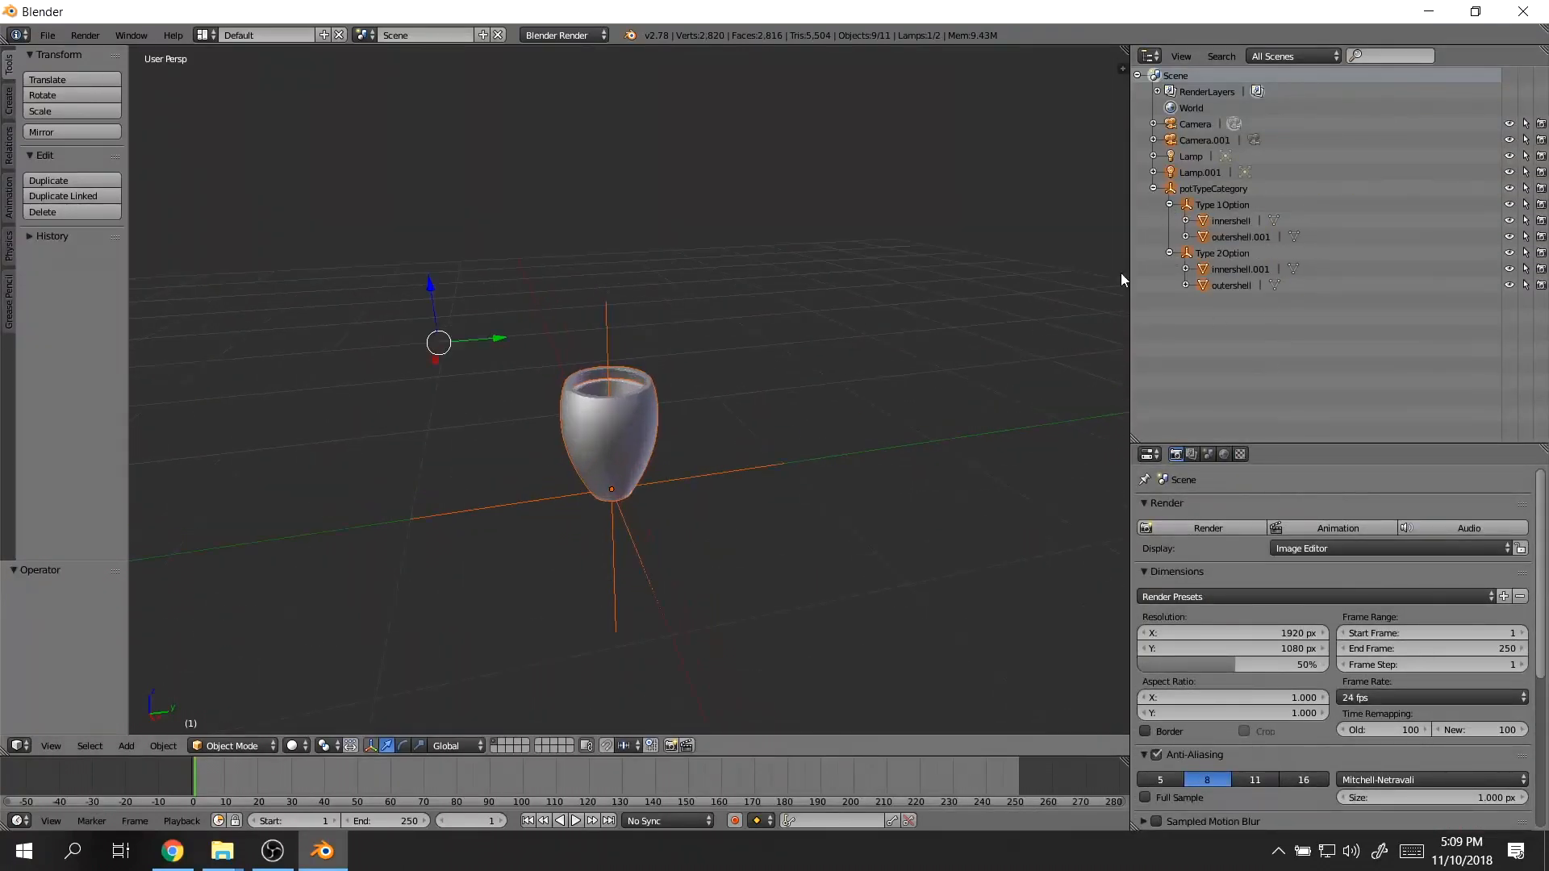
# - Examine the pot hierarchy by selecting potTypeCategory, Type 1Option, Type 2Option and the outershell under Type 2Option
pyautogui.click(1227, 192)
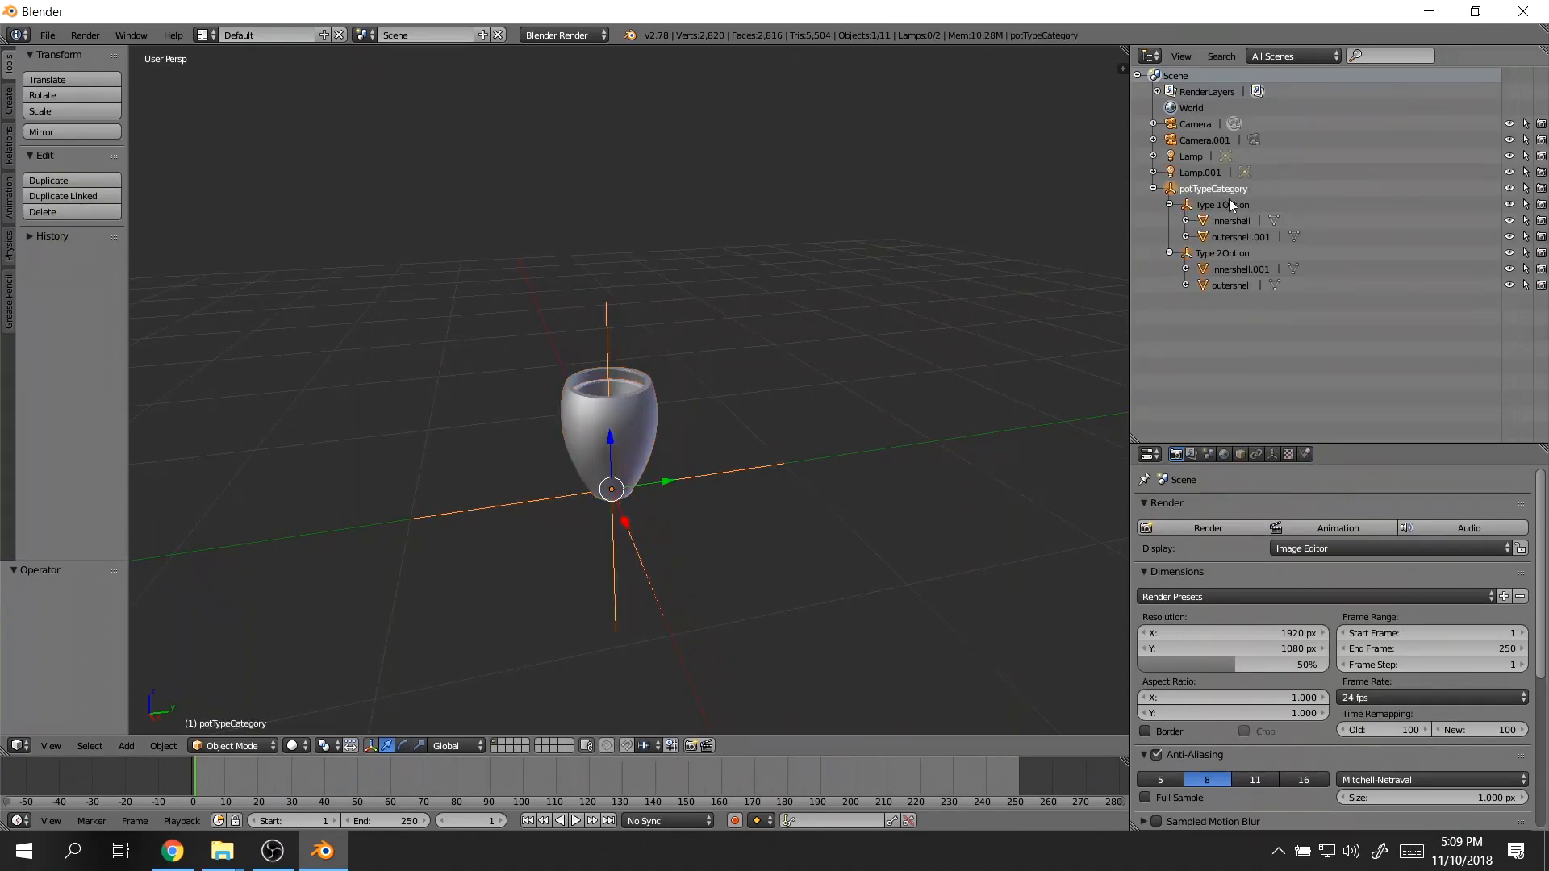
pyautogui.click(1218, 206)
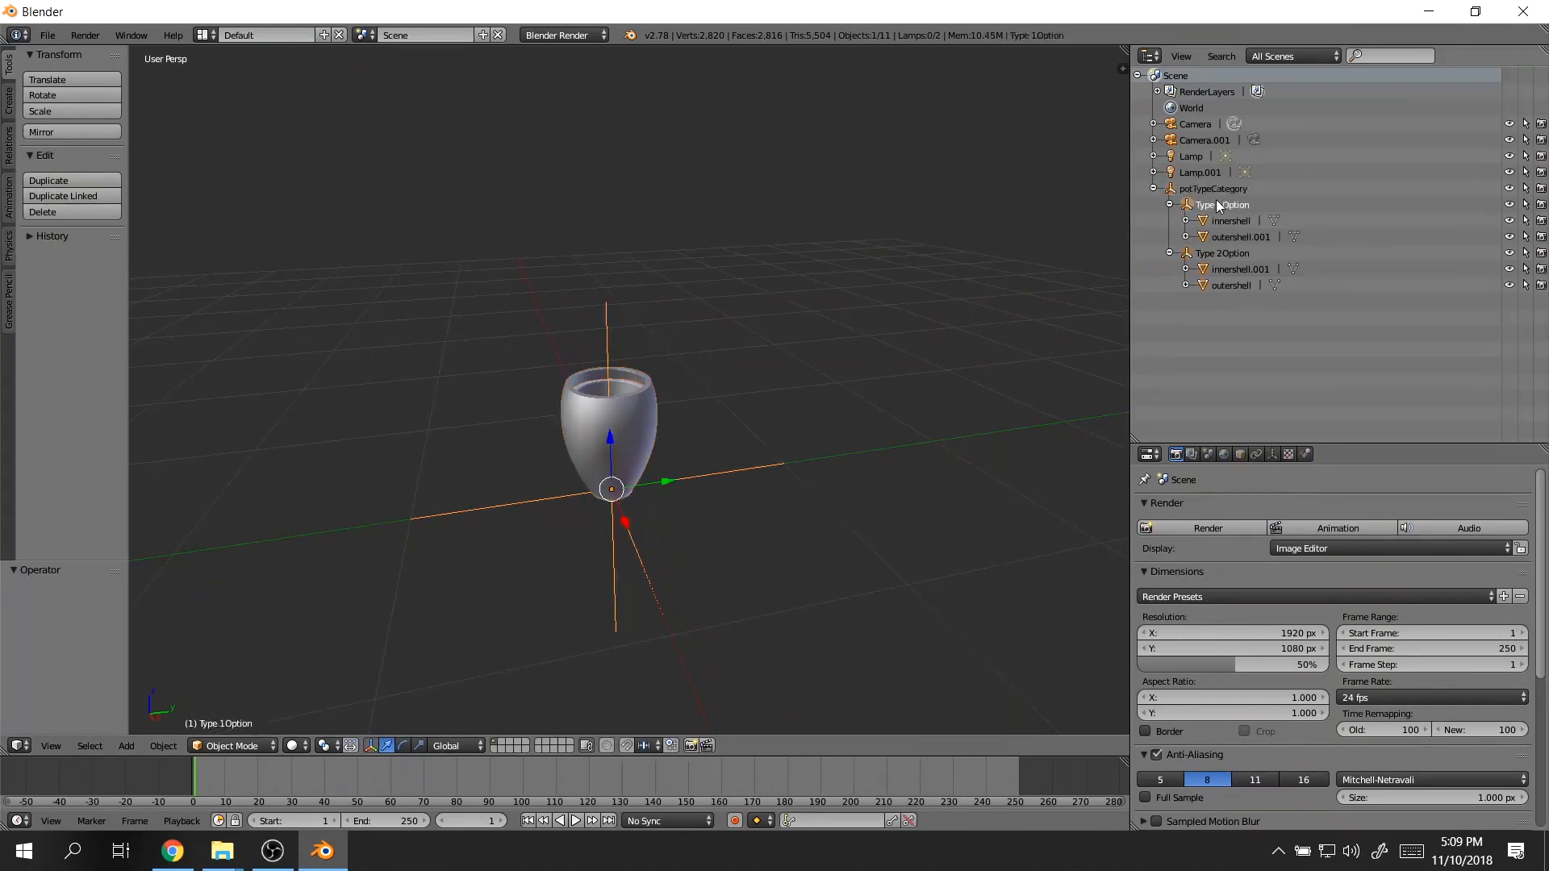
pyautogui.click(1246, 255)
pyautogui.click(1245, 266)
pyautogui.click(1238, 254)
pyautogui.scroll(3, 713, 358)
pyautogui.keyDown('shift'); pyautogui.moveTo(737, 404); pyautogui.dragTo(823, 355, button='middle'); pyautogui.keyUp('shift')
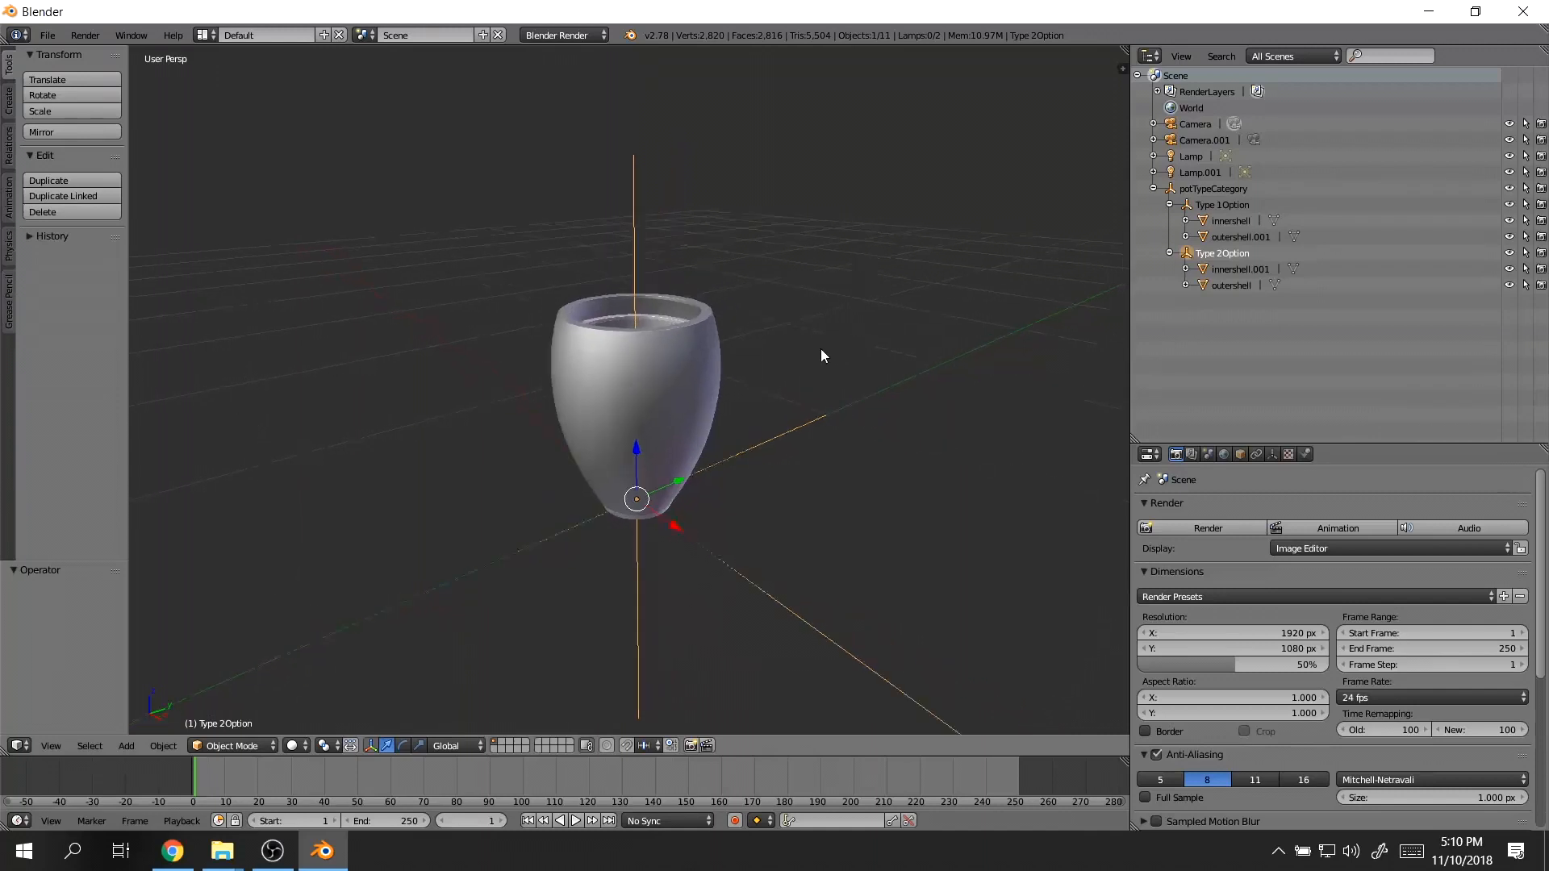
pyautogui.click(1231, 285)
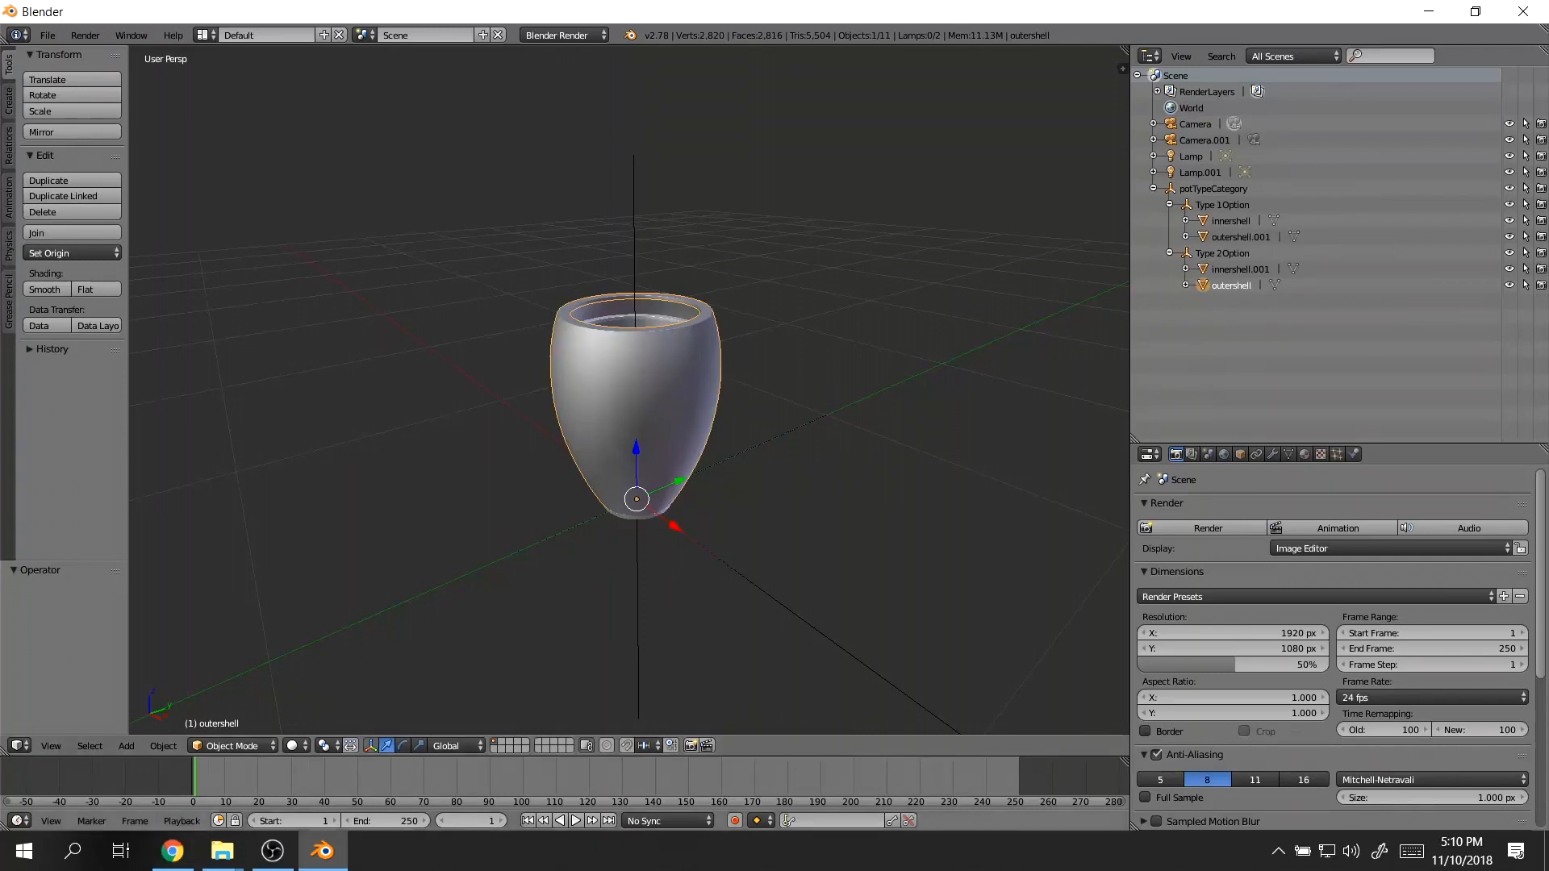
# - Switch to Chrome and open the product's configuration model tree, expanding RootNode and potType
pyautogui.click(172, 851)
pyautogui.click(339, 118)
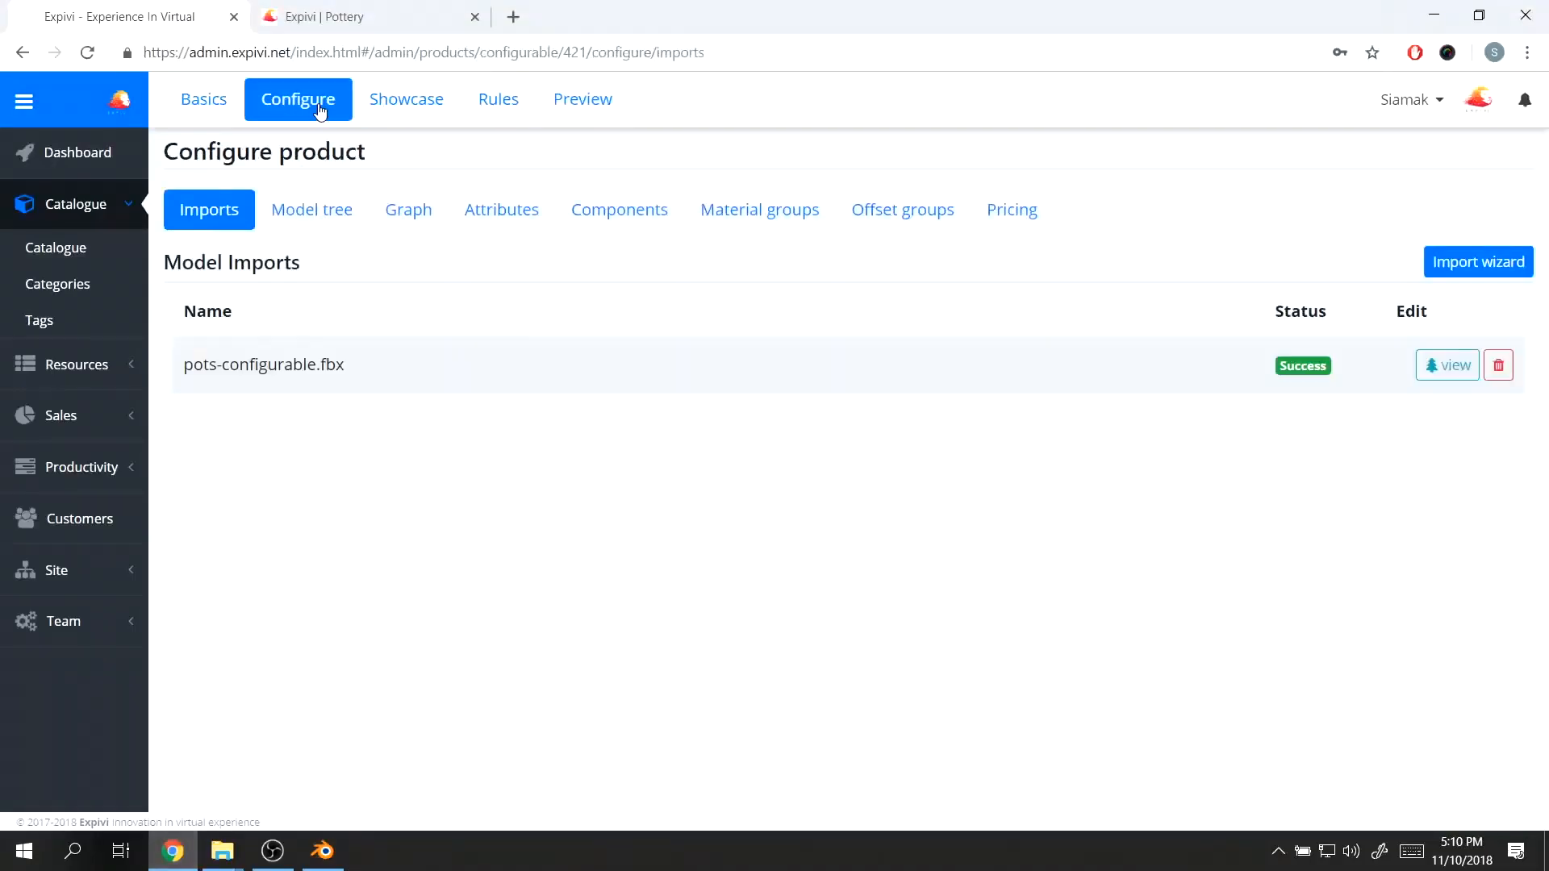
pyautogui.click(310, 211)
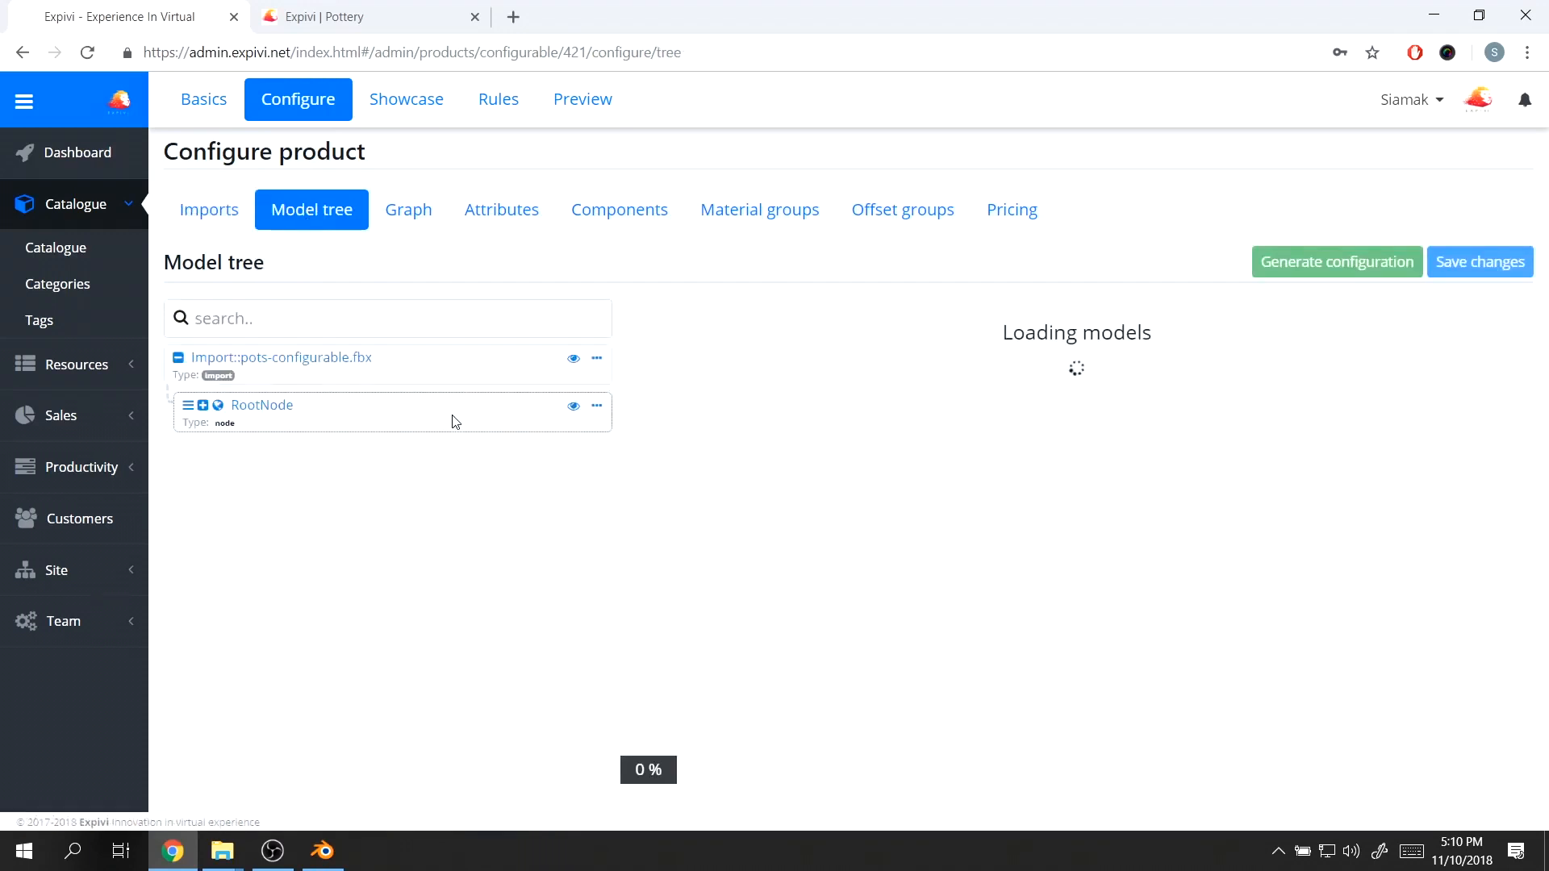
pyautogui.click(202, 407)
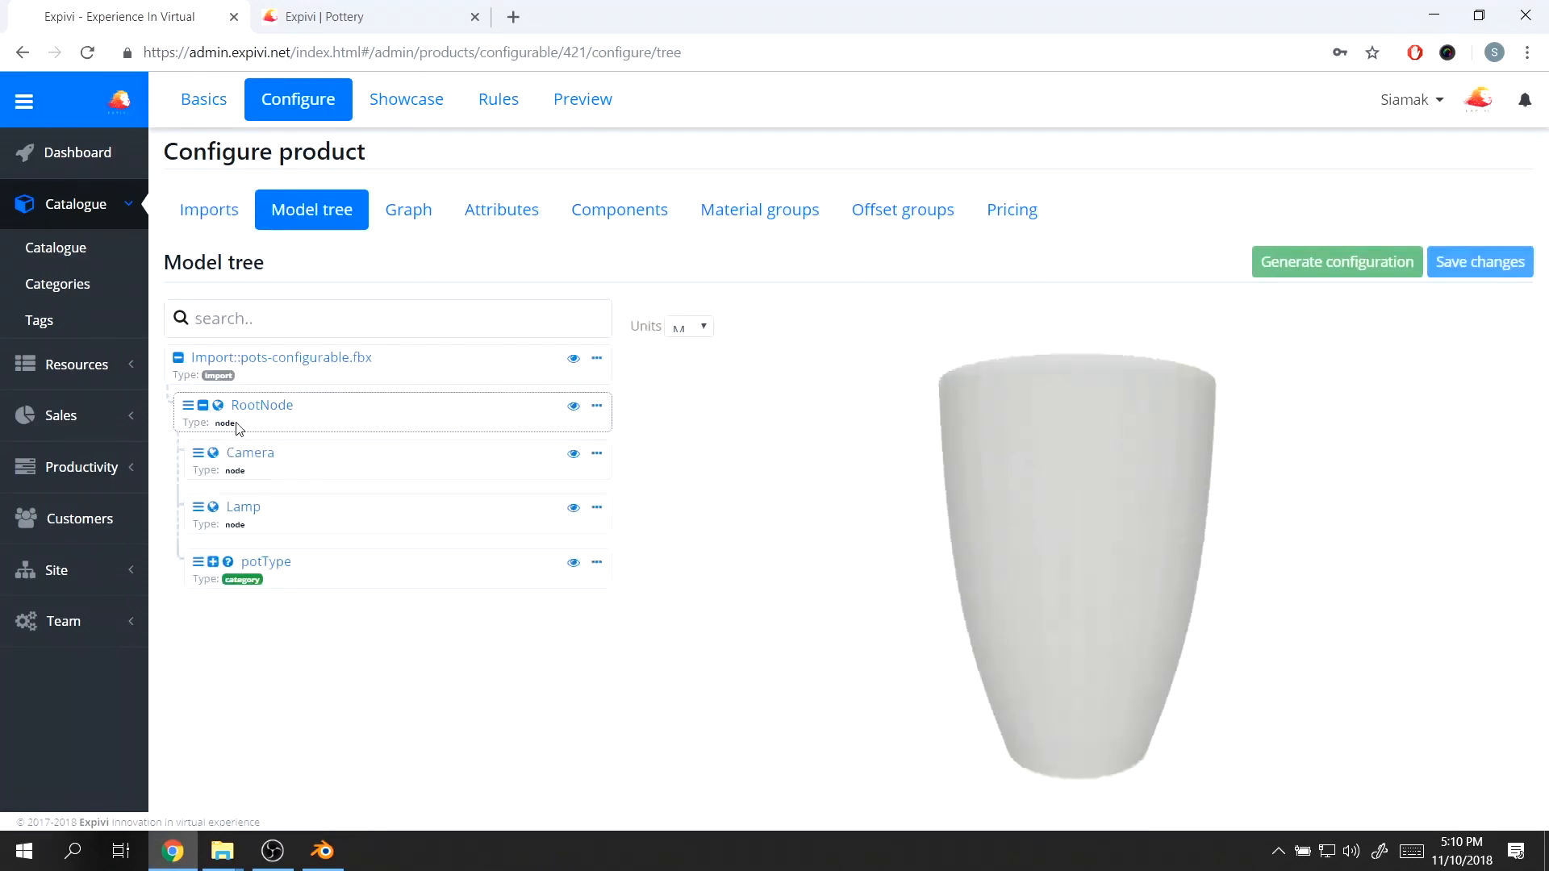
pyautogui.click(214, 563)
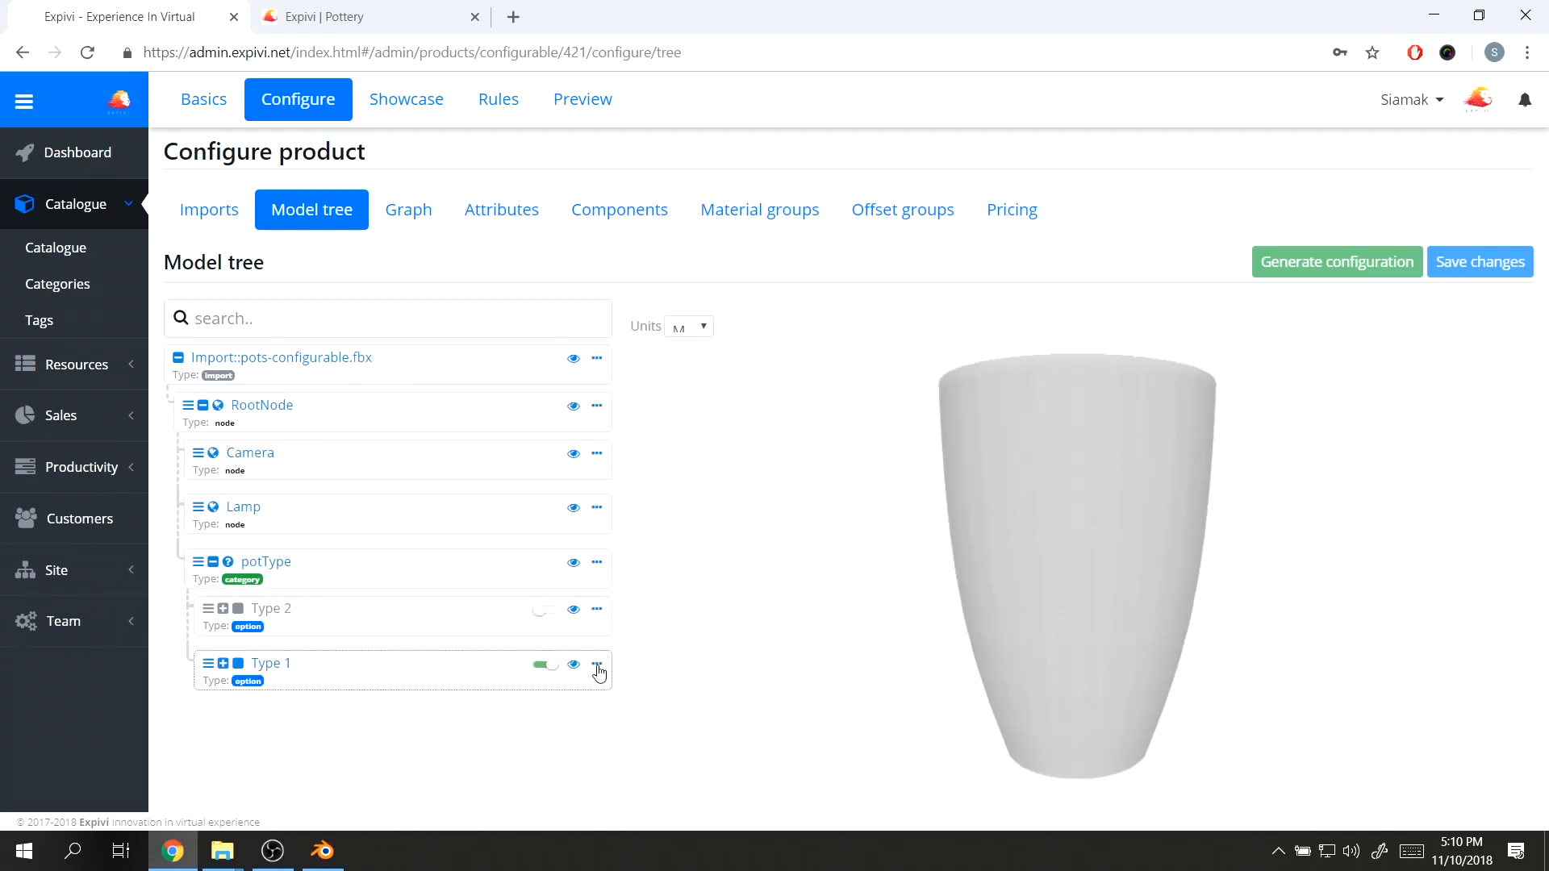
# - Select the Type 1 pot's outer shell mesh in the 3D view and inspect its place in the model tree
pyautogui.click(1059, 481)
pyautogui.moveTo(818, 524); pyautogui.dragTo(966, 579)
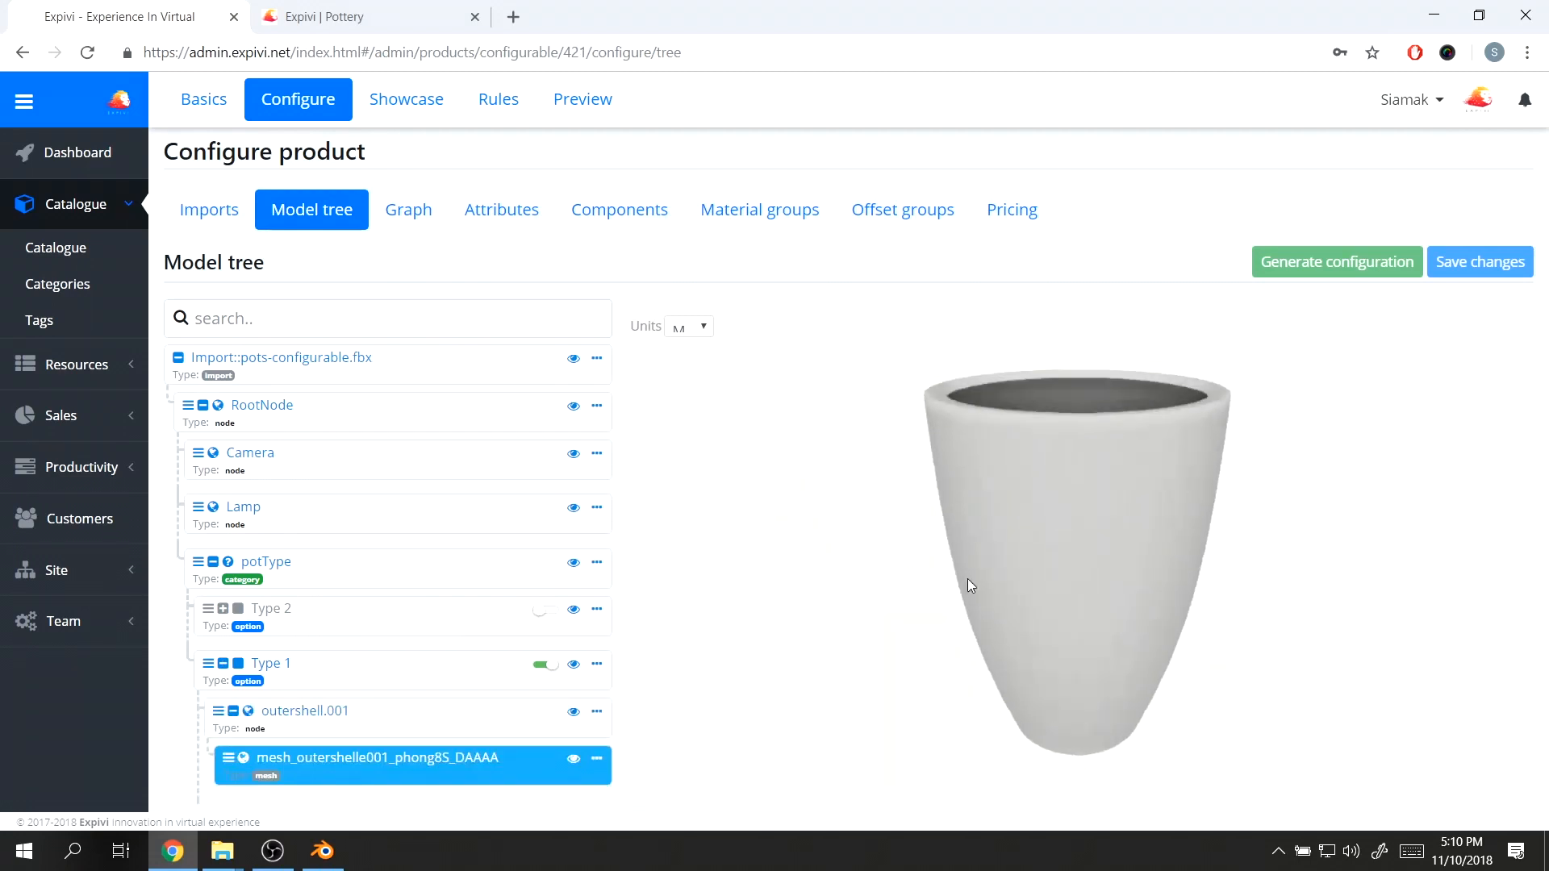
pyautogui.scroll(-1, 480, 738)
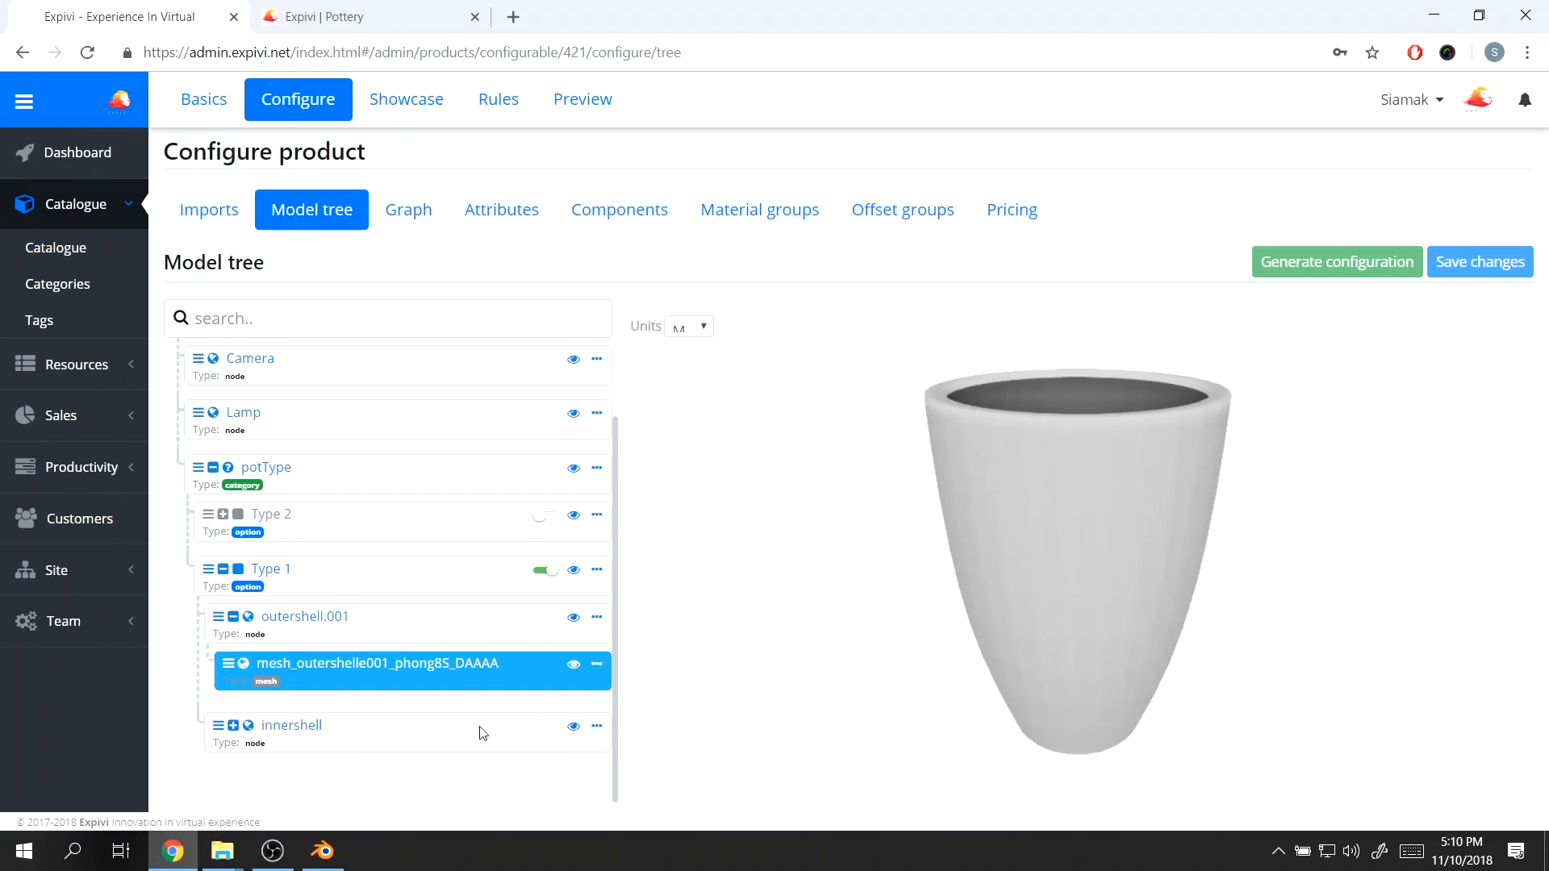
# - Compare Blender's pot hierarchy with the Expivi model tree, switching between the two programs and ending in Chrome
pyautogui.click(332, 864)
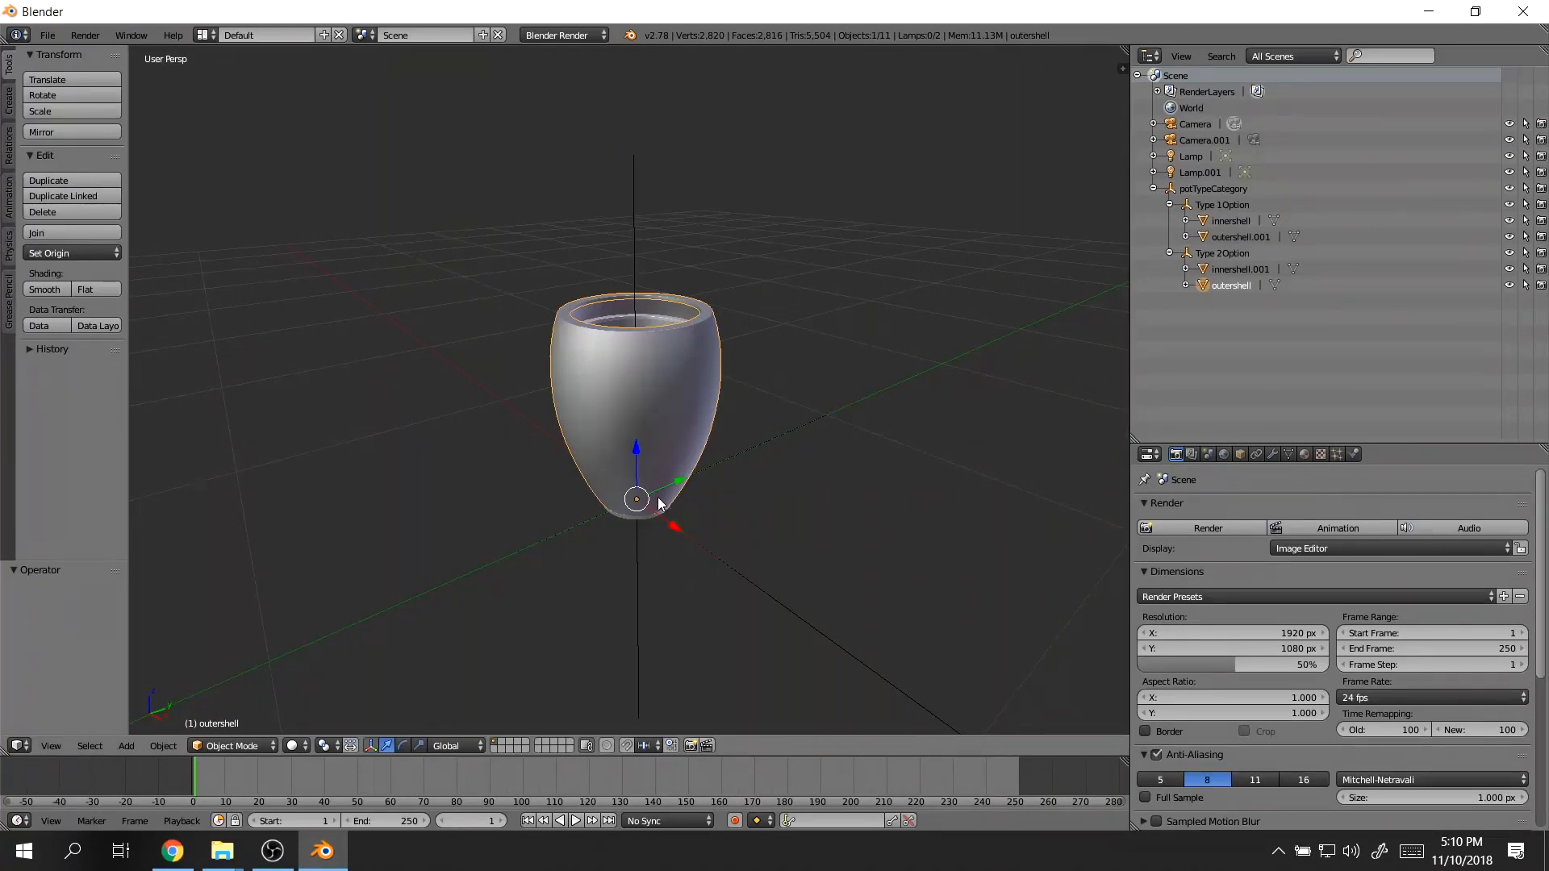
pyautogui.click(171, 855)
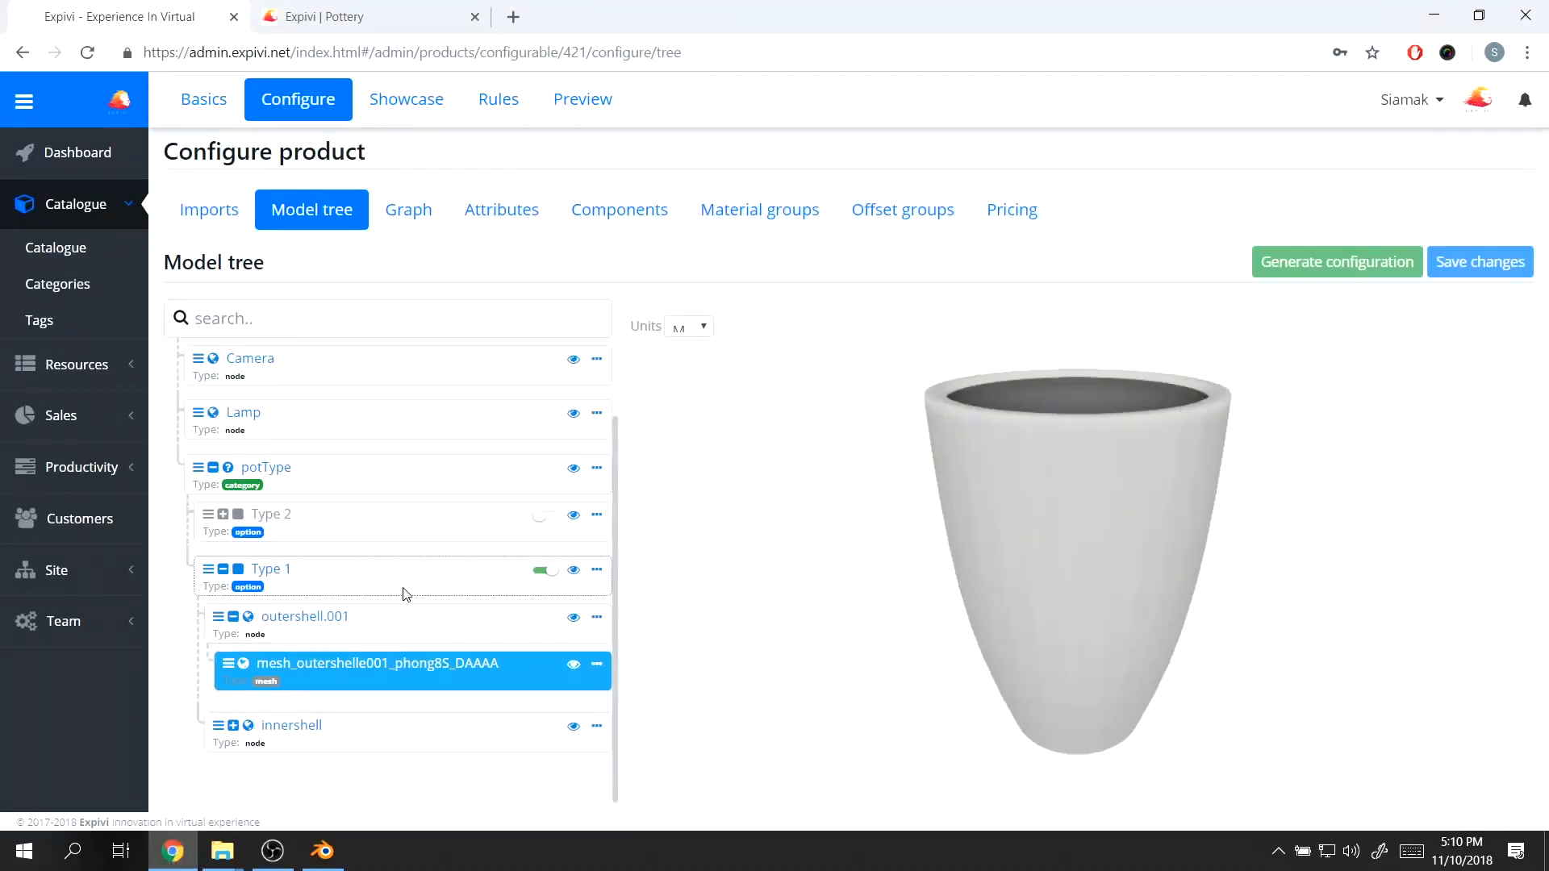
pyautogui.click(325, 853)
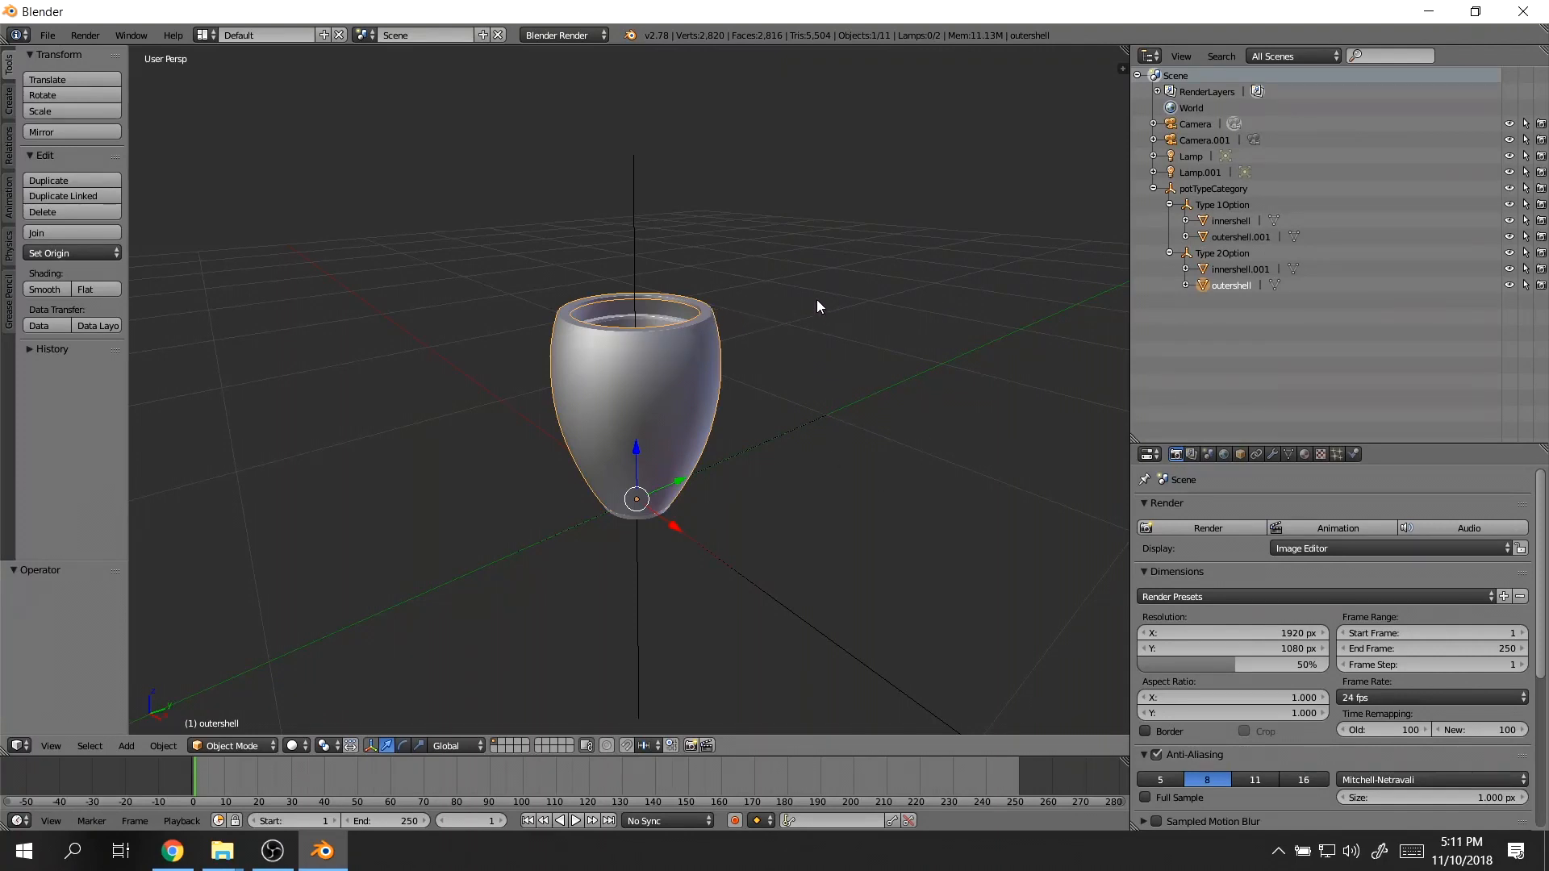
pyautogui.click(1431, 17)
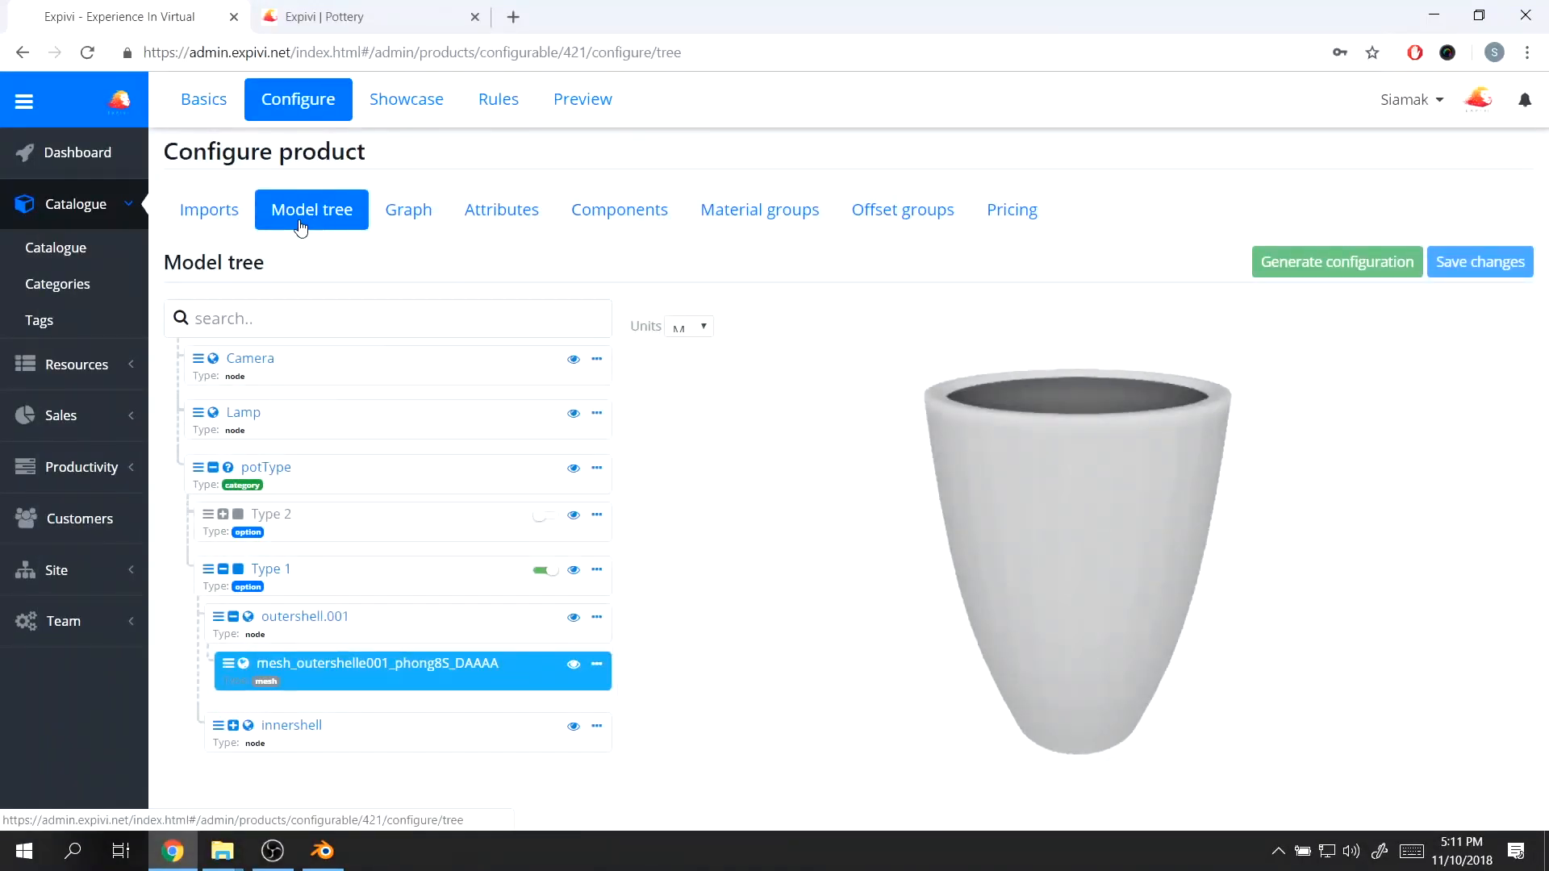
# - Display the Type 2 pot from the model tree and switch back to the Type 1 pot
pyautogui.moveTo(990, 474); pyautogui.dragTo(1130, 475)
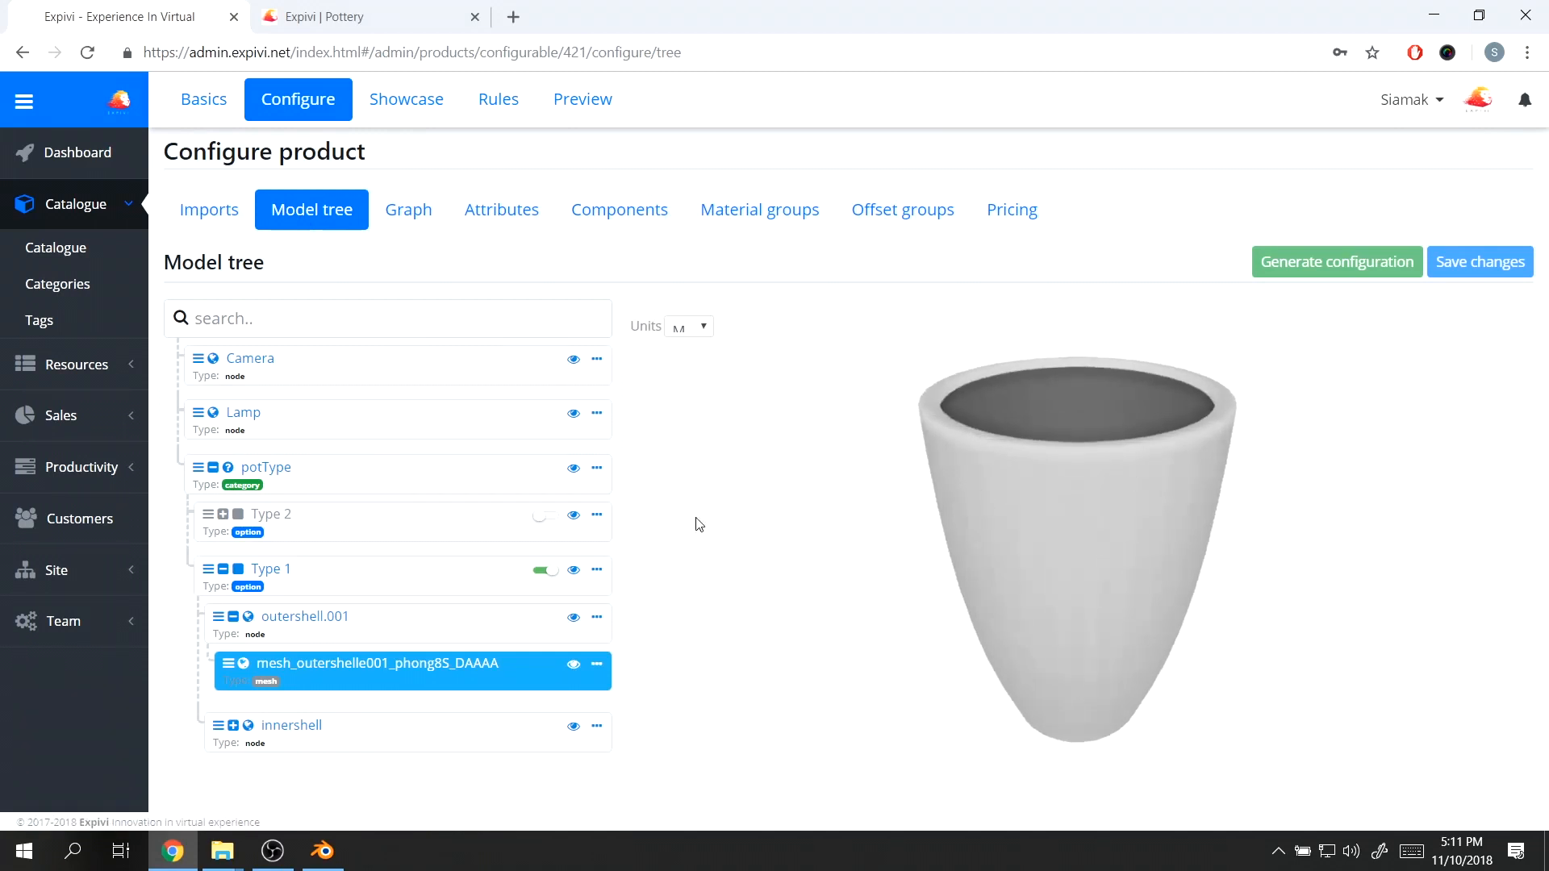
pyautogui.click(544, 517)
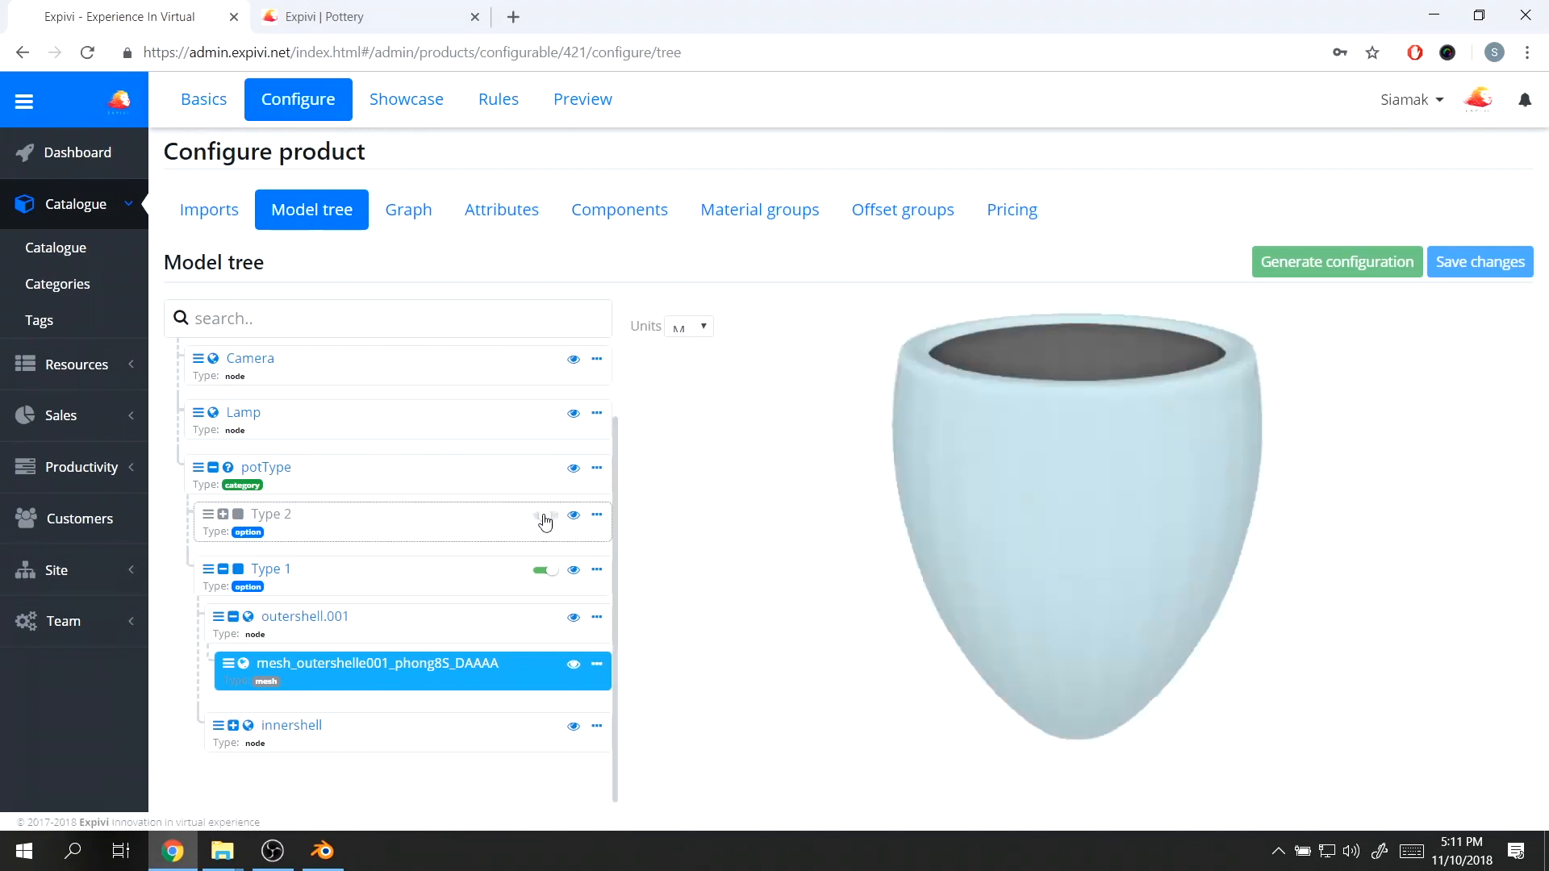
pyautogui.click(544, 572)
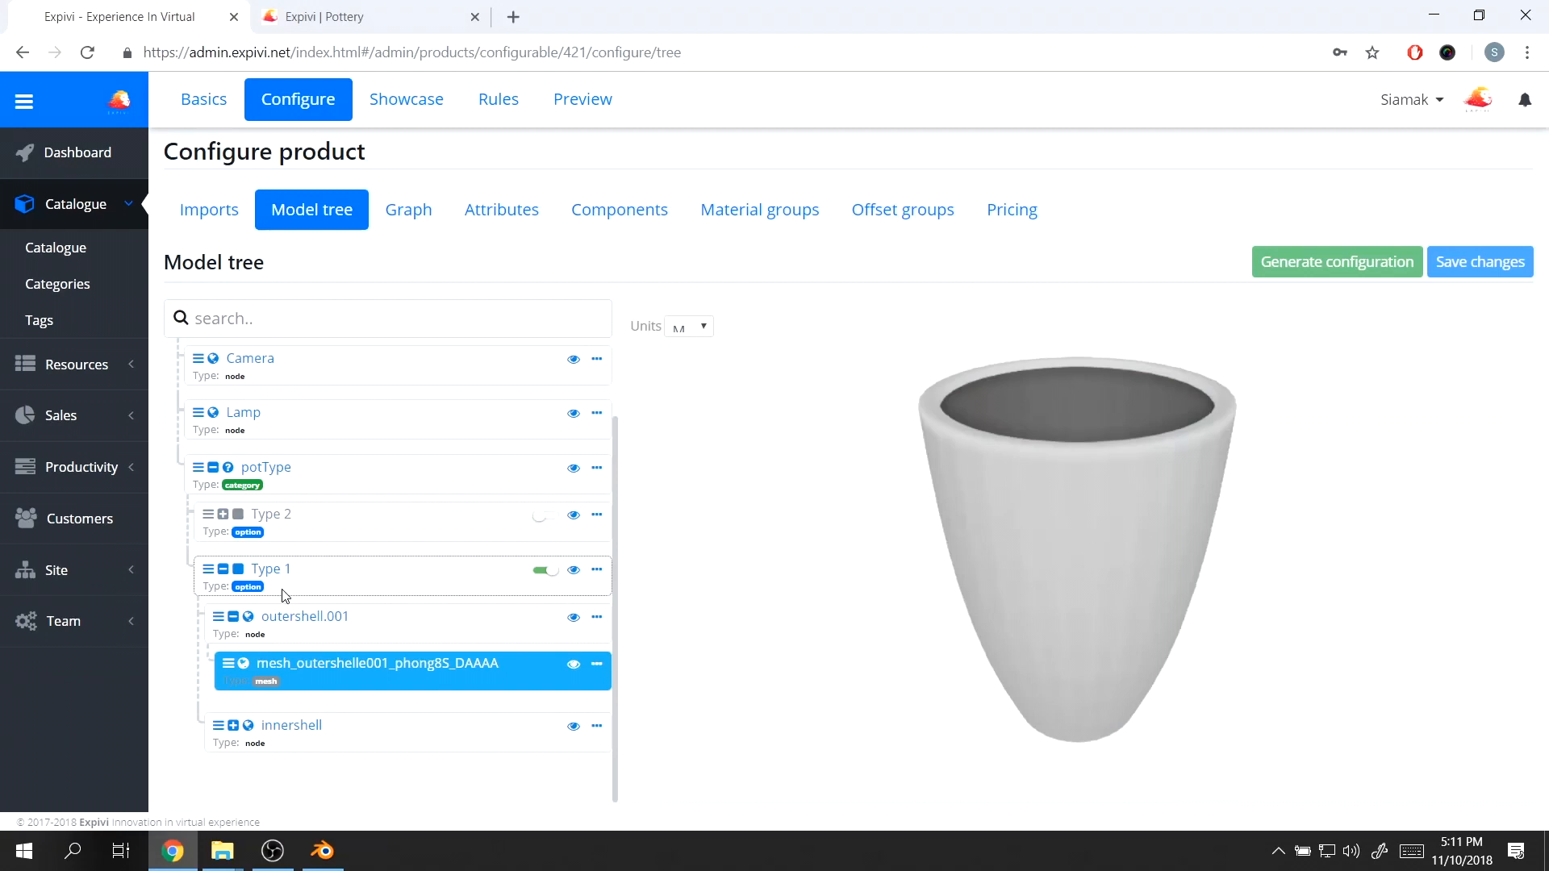
# - Inspect the Type 1 pot's outer shell by selecting the outershell.001 node and its mesh
pyautogui.click(431, 630)
pyautogui.moveTo(936, 541); pyautogui.dragTo(1057, 538)
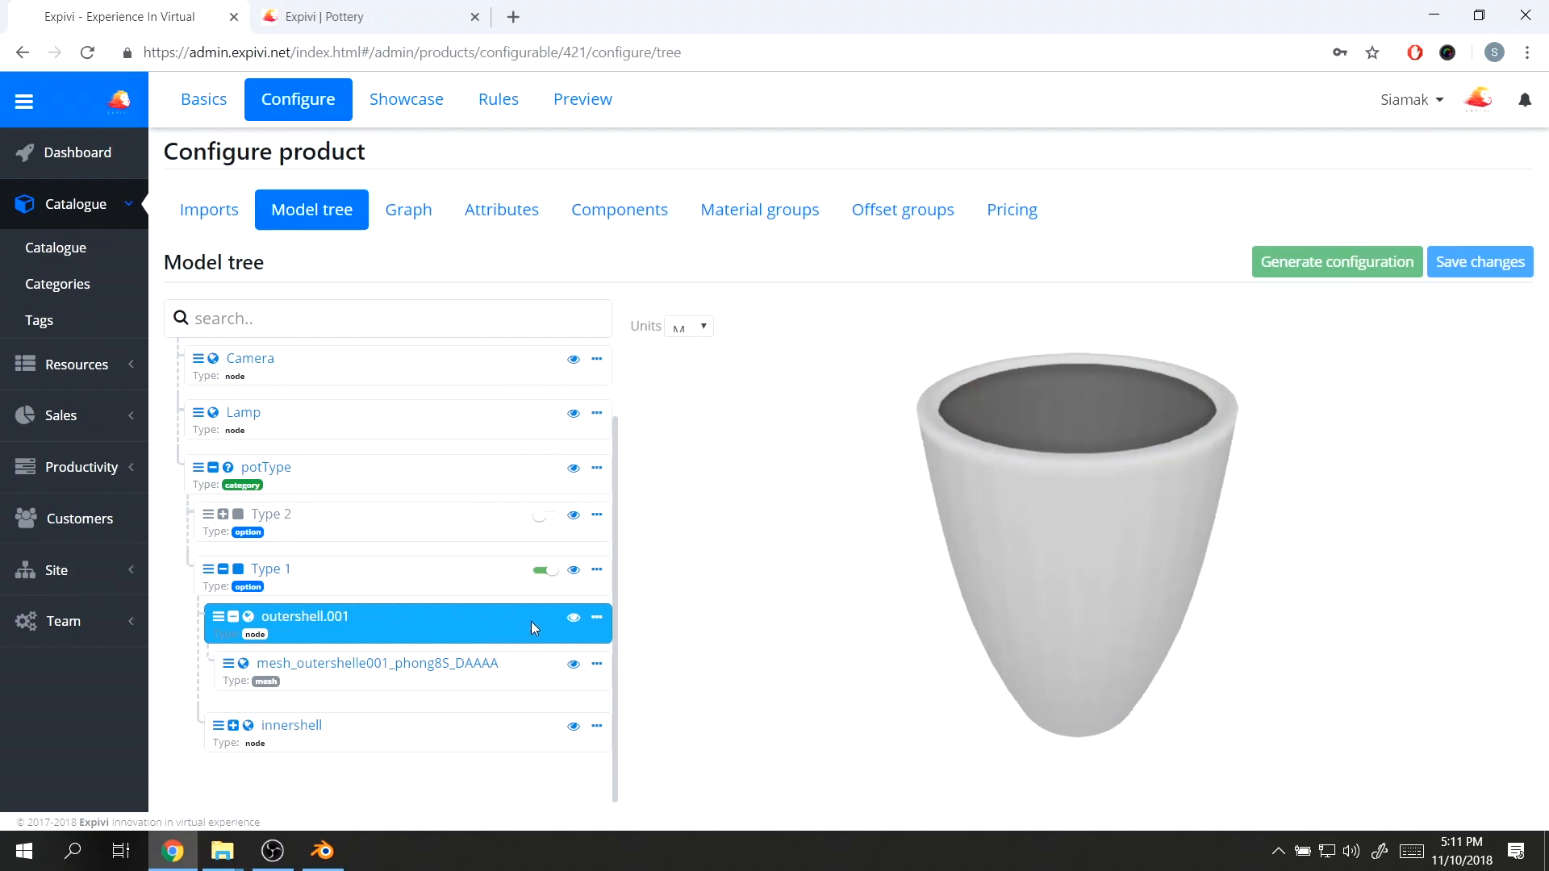
pyautogui.moveTo(894, 634); pyautogui.dragTo(831, 632)
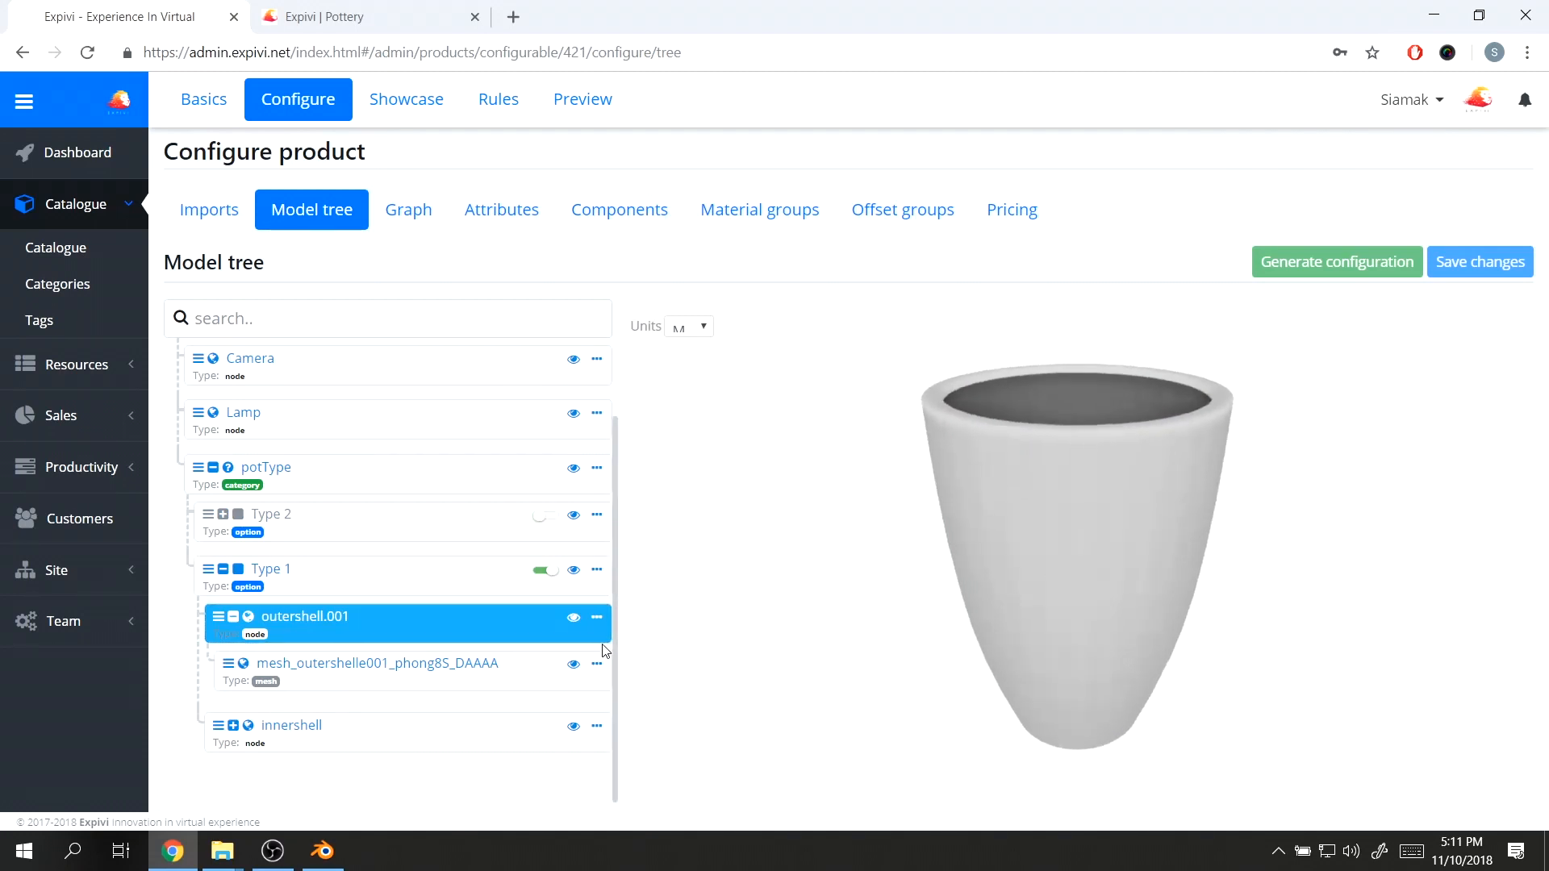
pyautogui.click(1053, 539)
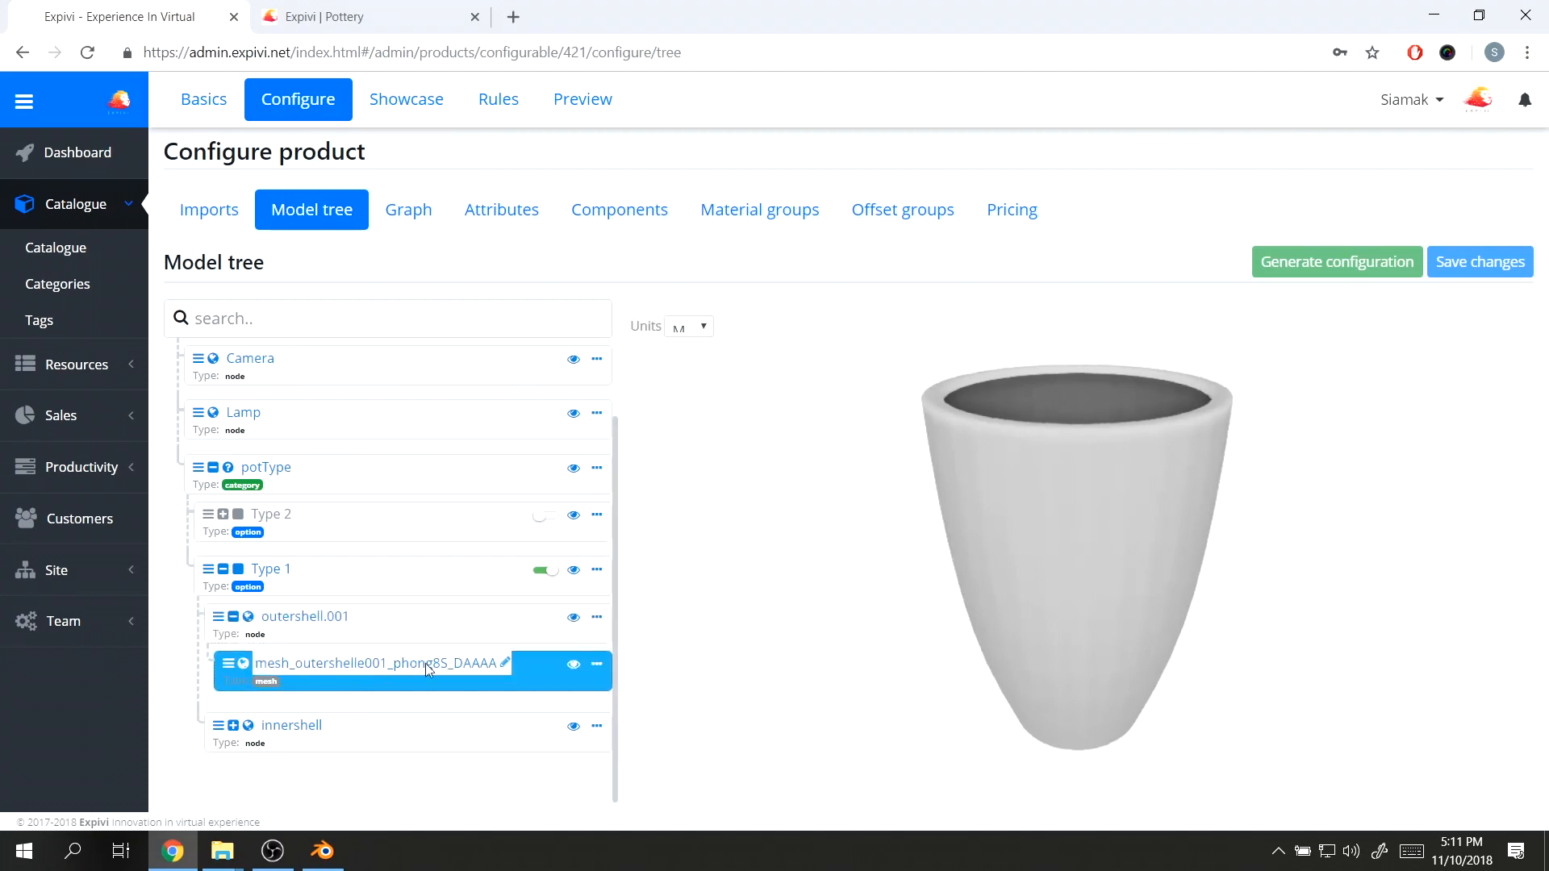
# - Select the outershell.001 node and review which kinds of item can be appended to the Type 1 option
pyautogui.click(514, 671)
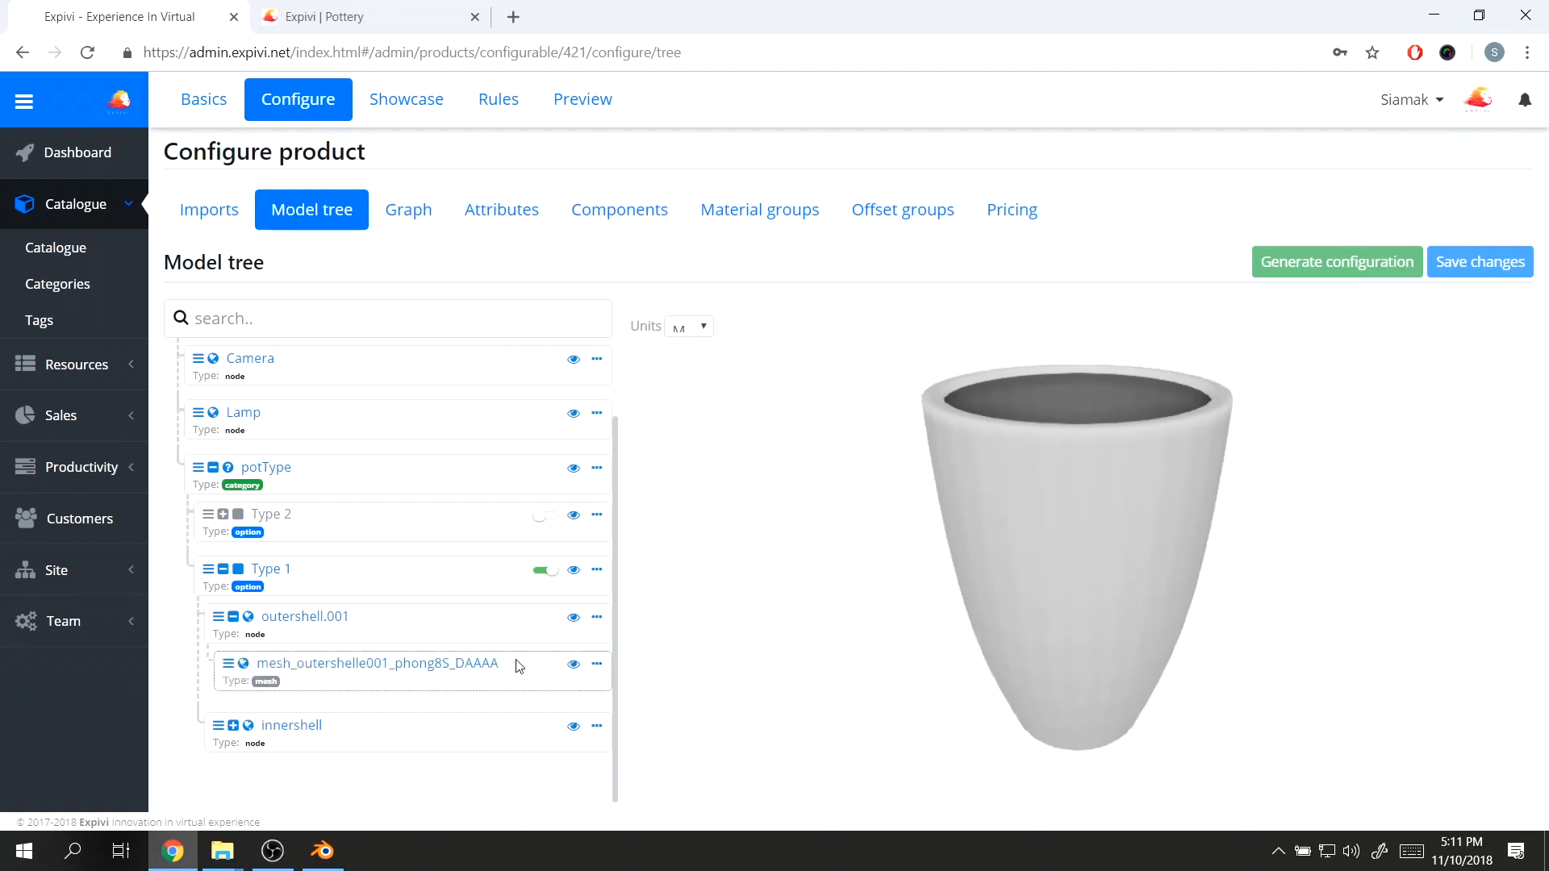
pyautogui.click(471, 638)
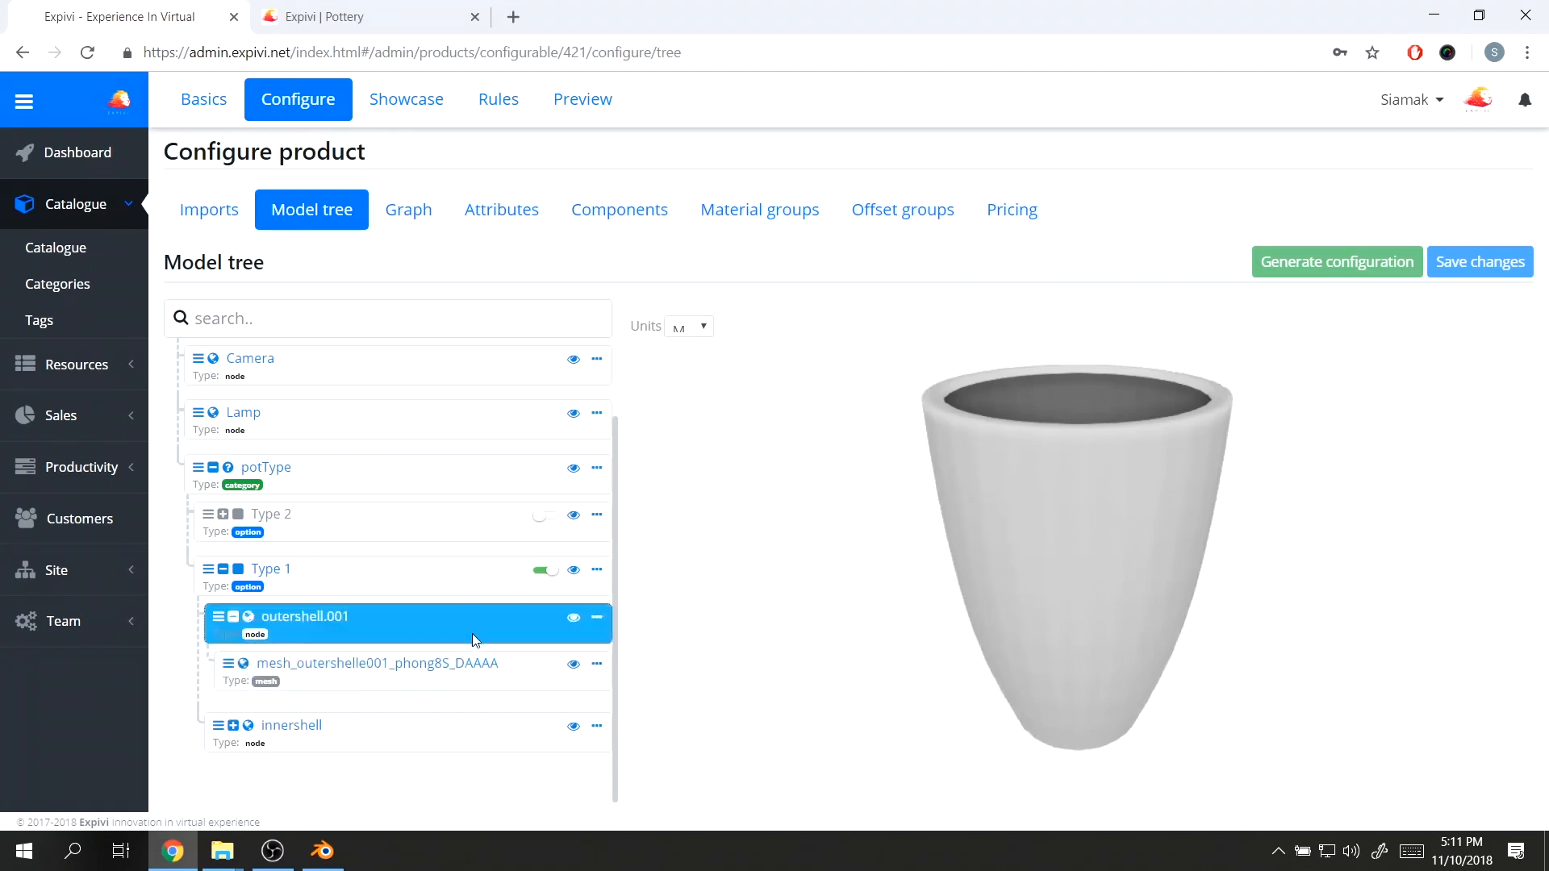
pyautogui.click(597, 571)
pyautogui.moveTo(609, 590)
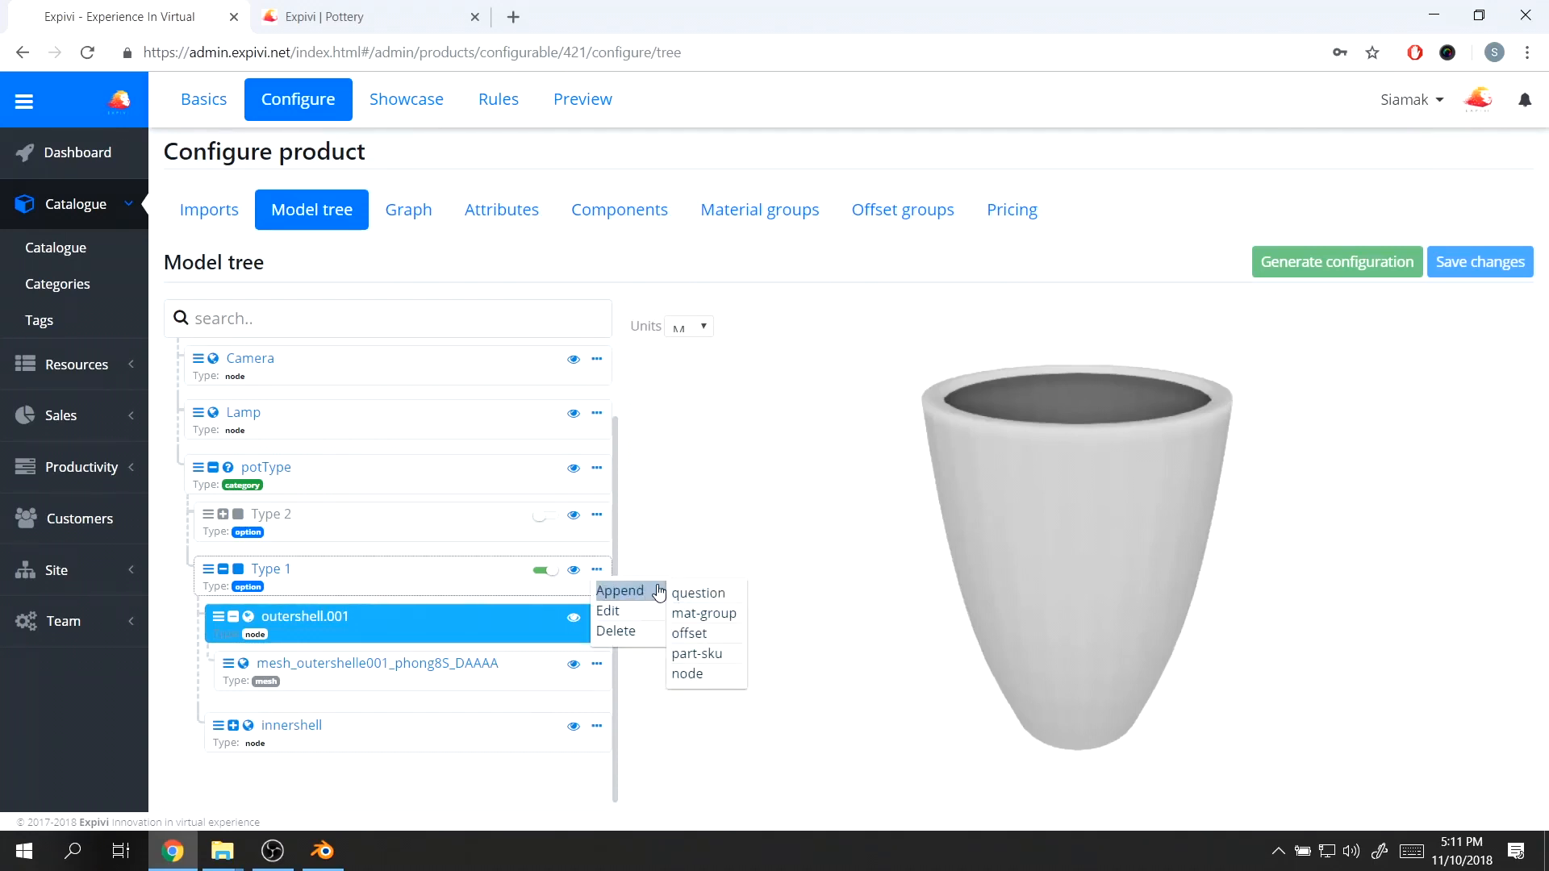
pyautogui.click(558, 589)
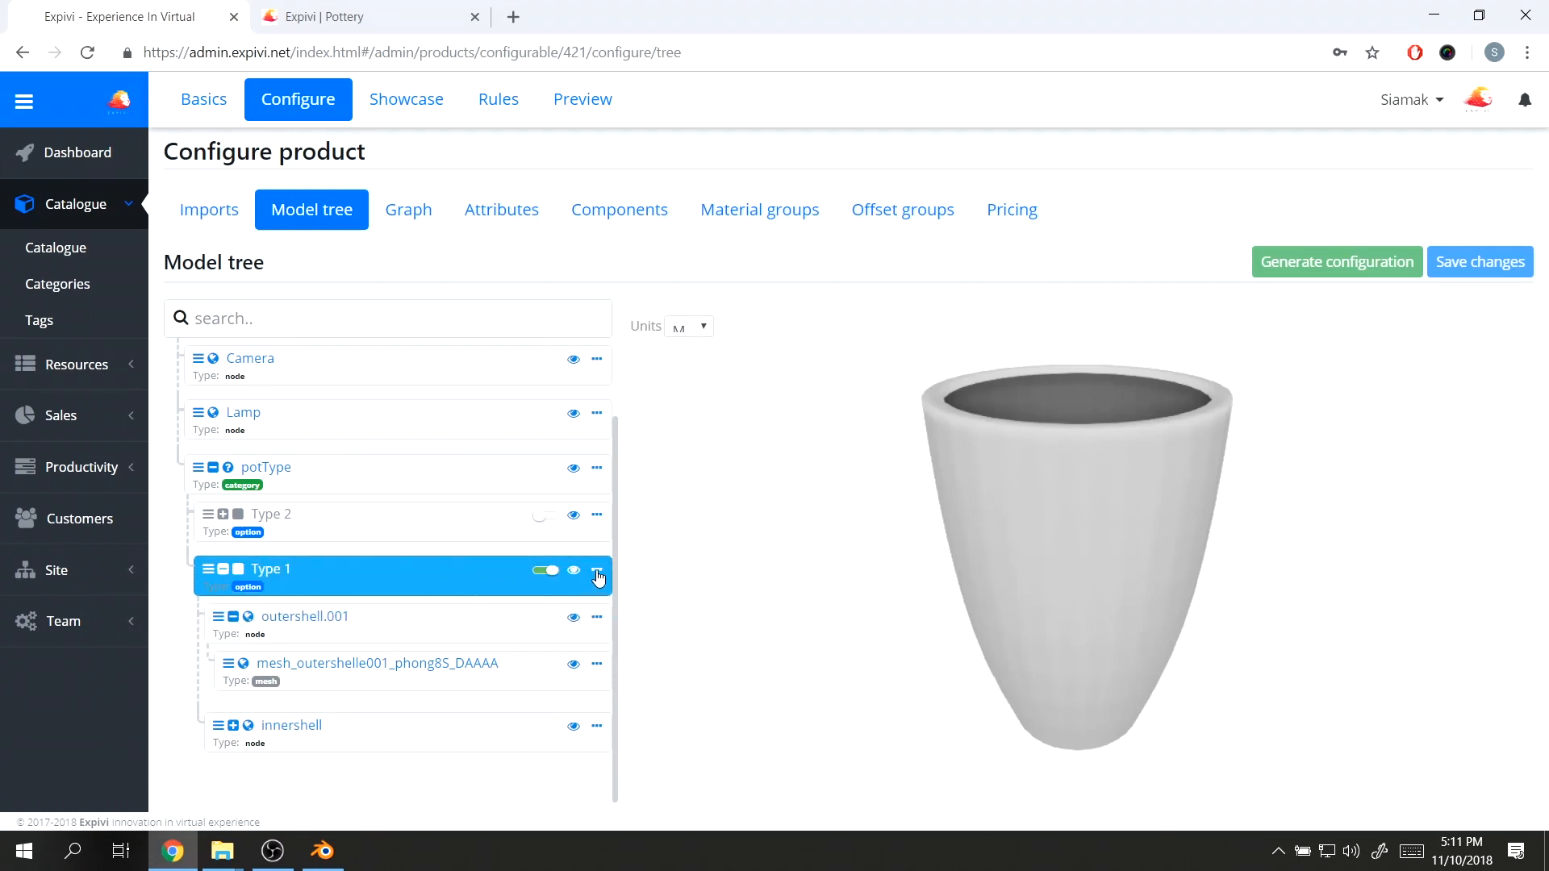
# - Append a new material group with the node ID and name ColorOutershell to the Type 1 option
pyautogui.click(597, 571)
pyautogui.moveTo(633, 593)
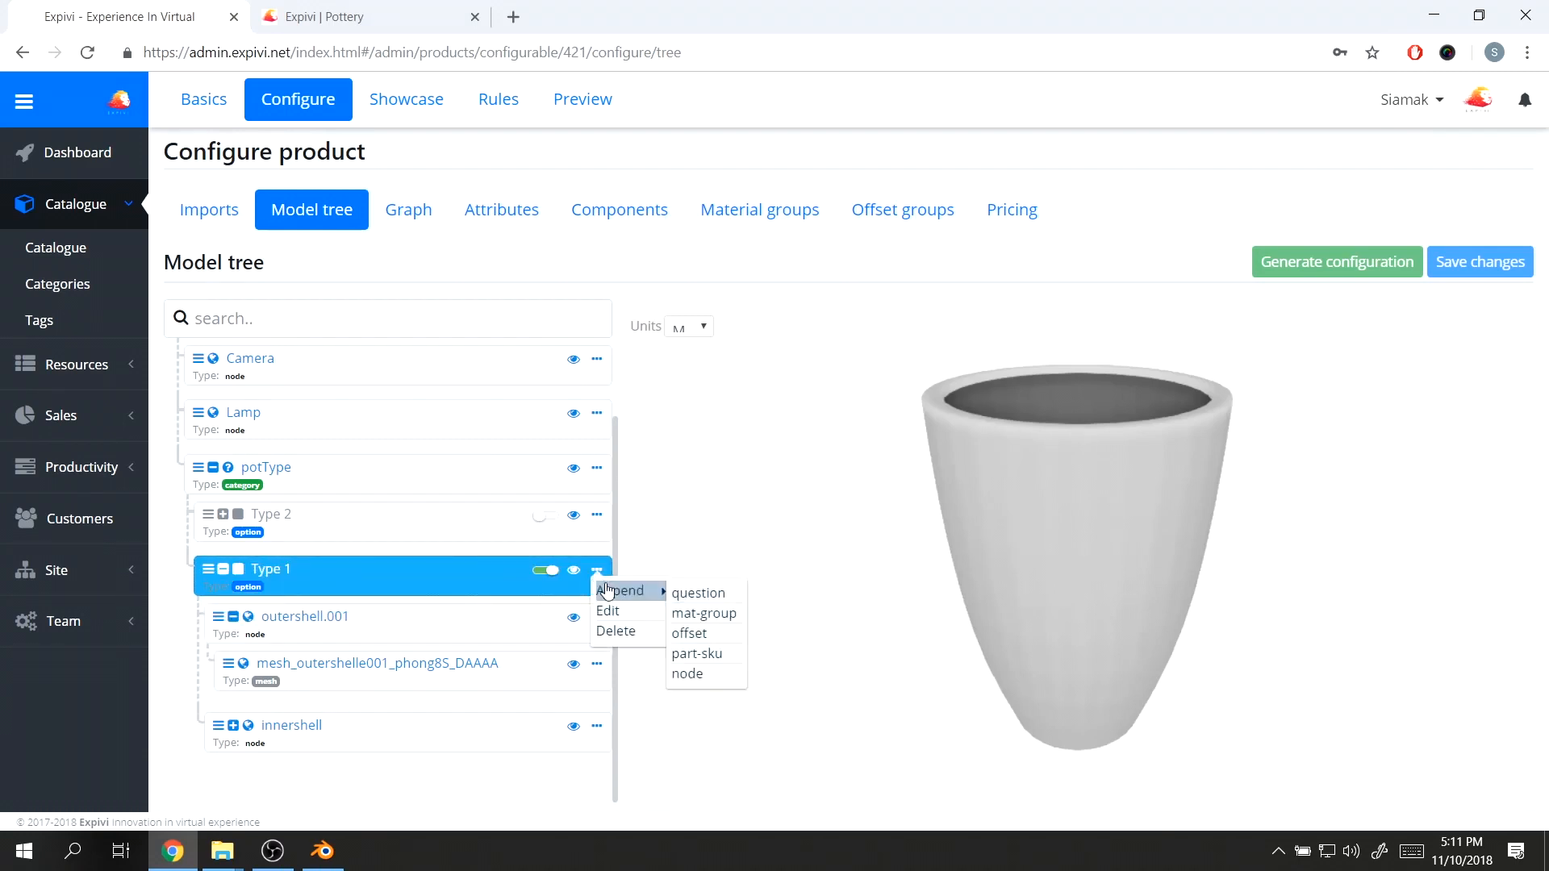
pyautogui.click(703, 614)
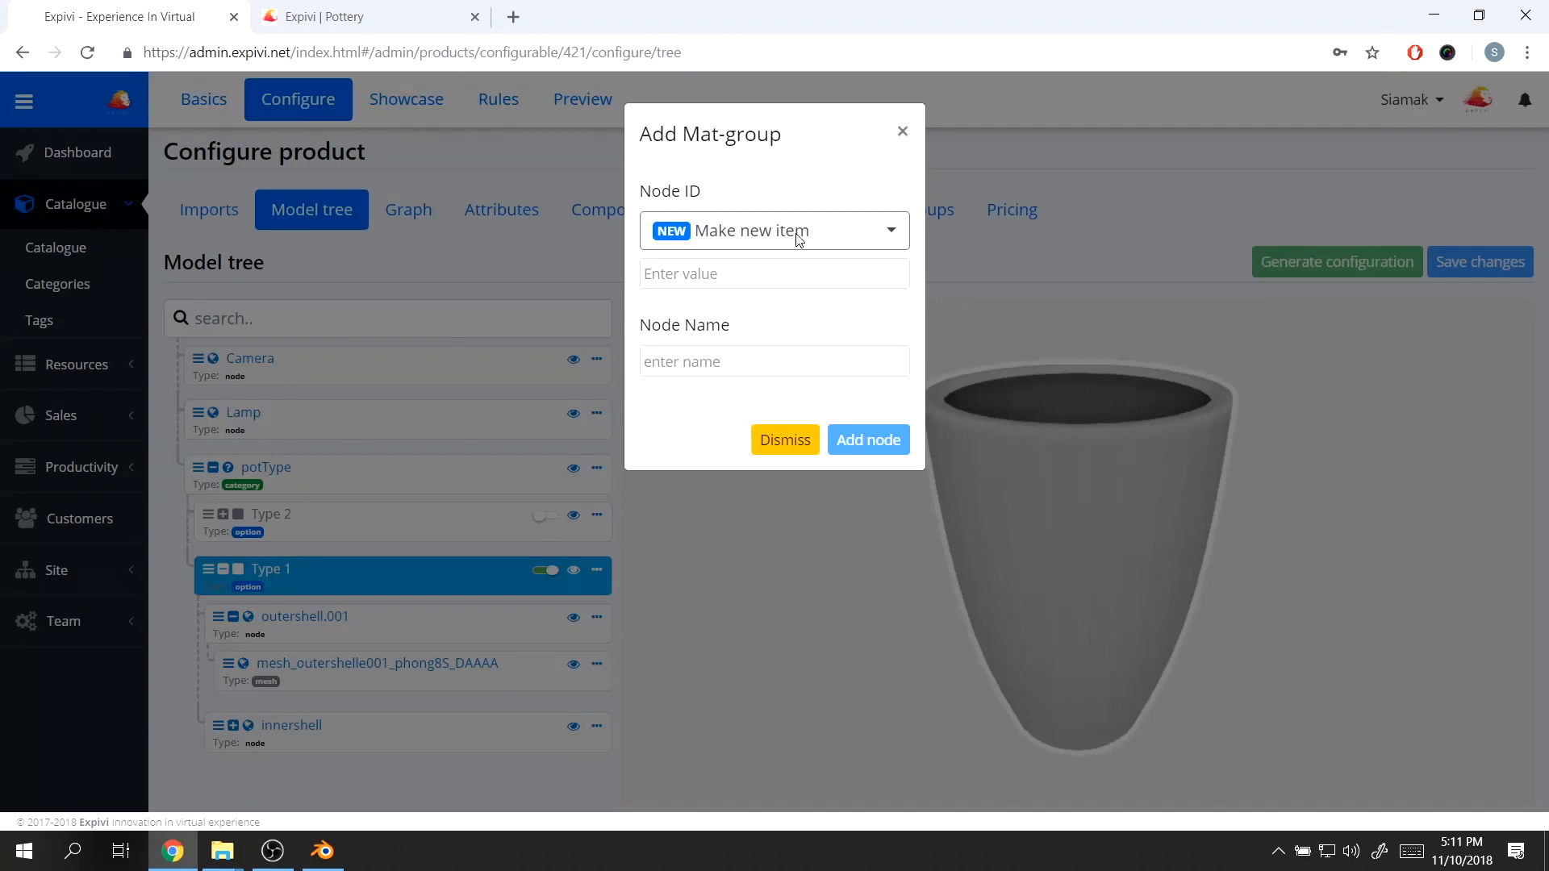
pyautogui.click(757, 273)
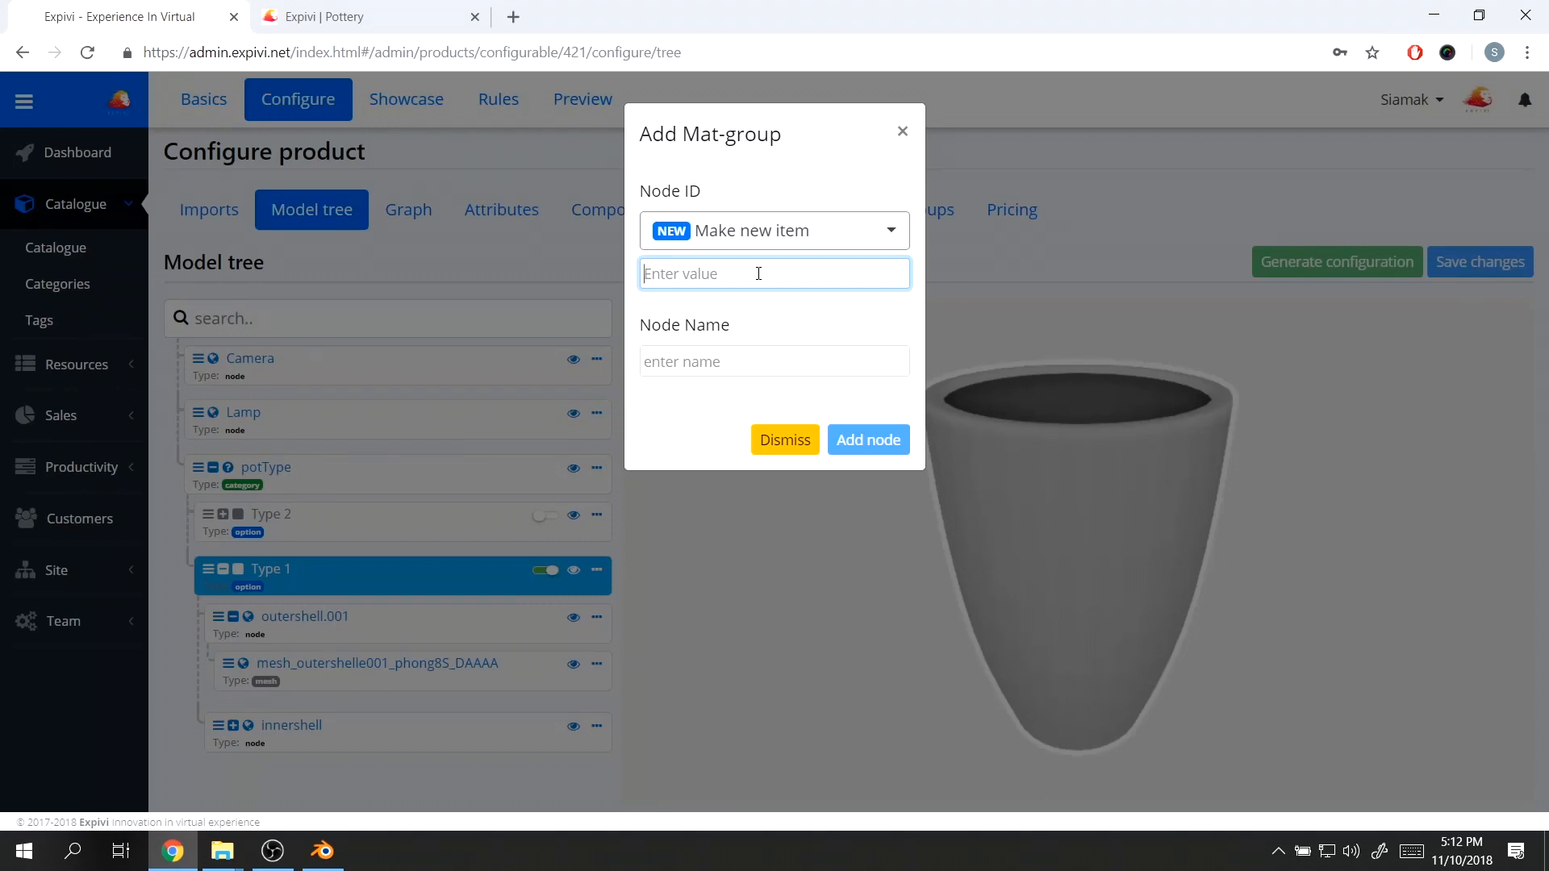
pyautogui.write('Color')
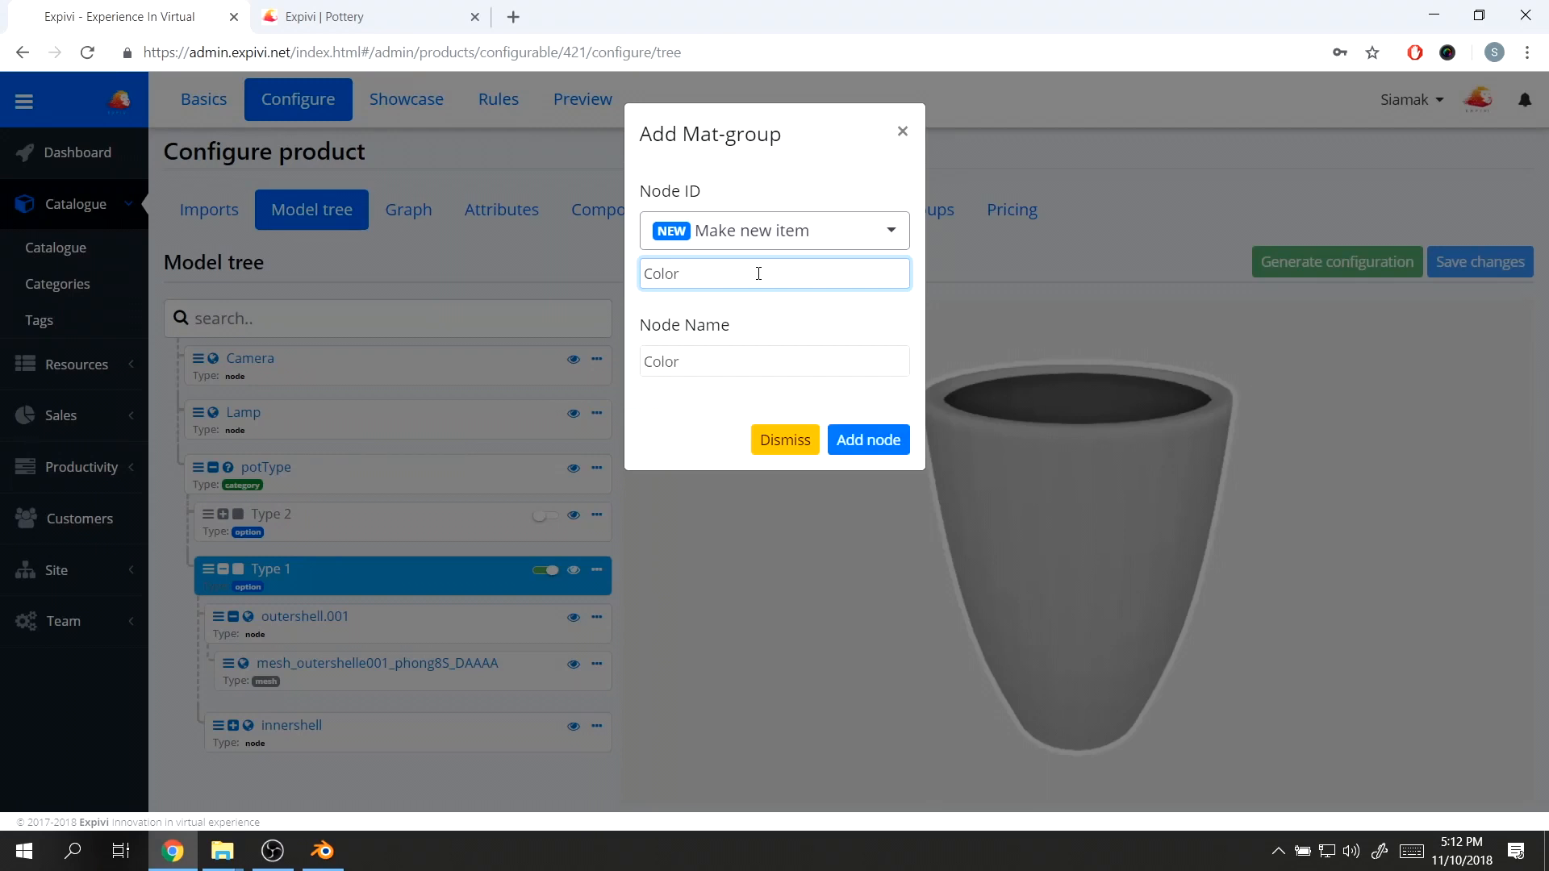
pyautogui.write('Outershell')
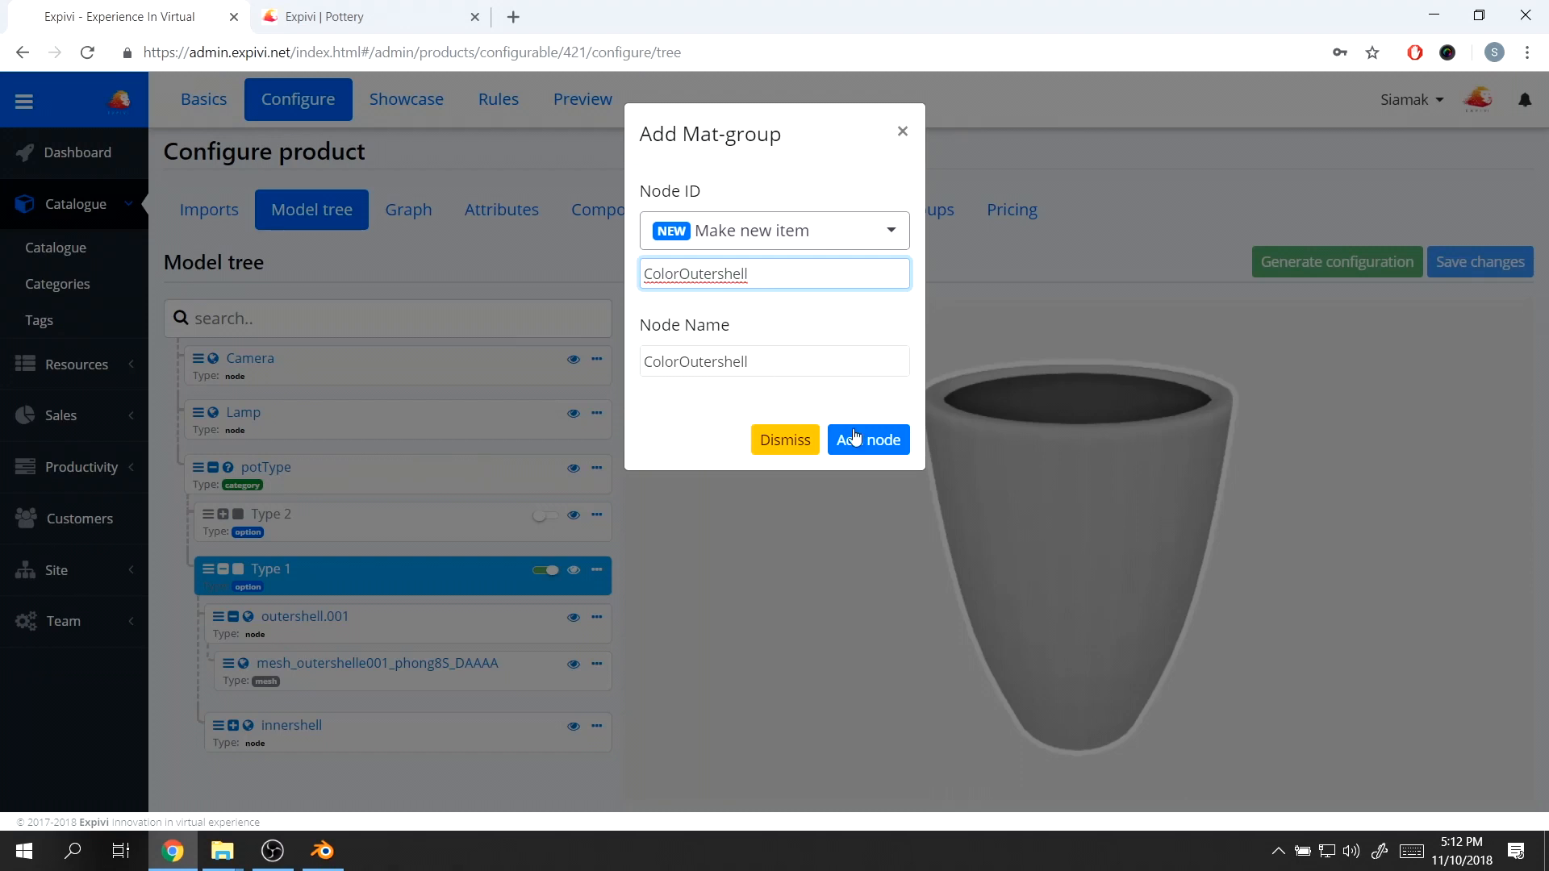
pyautogui.click(863, 441)
# - Move the outershell.001 node into the ColorOutershell material group under Type 1
pyautogui.scroll(-1, 314, 658)
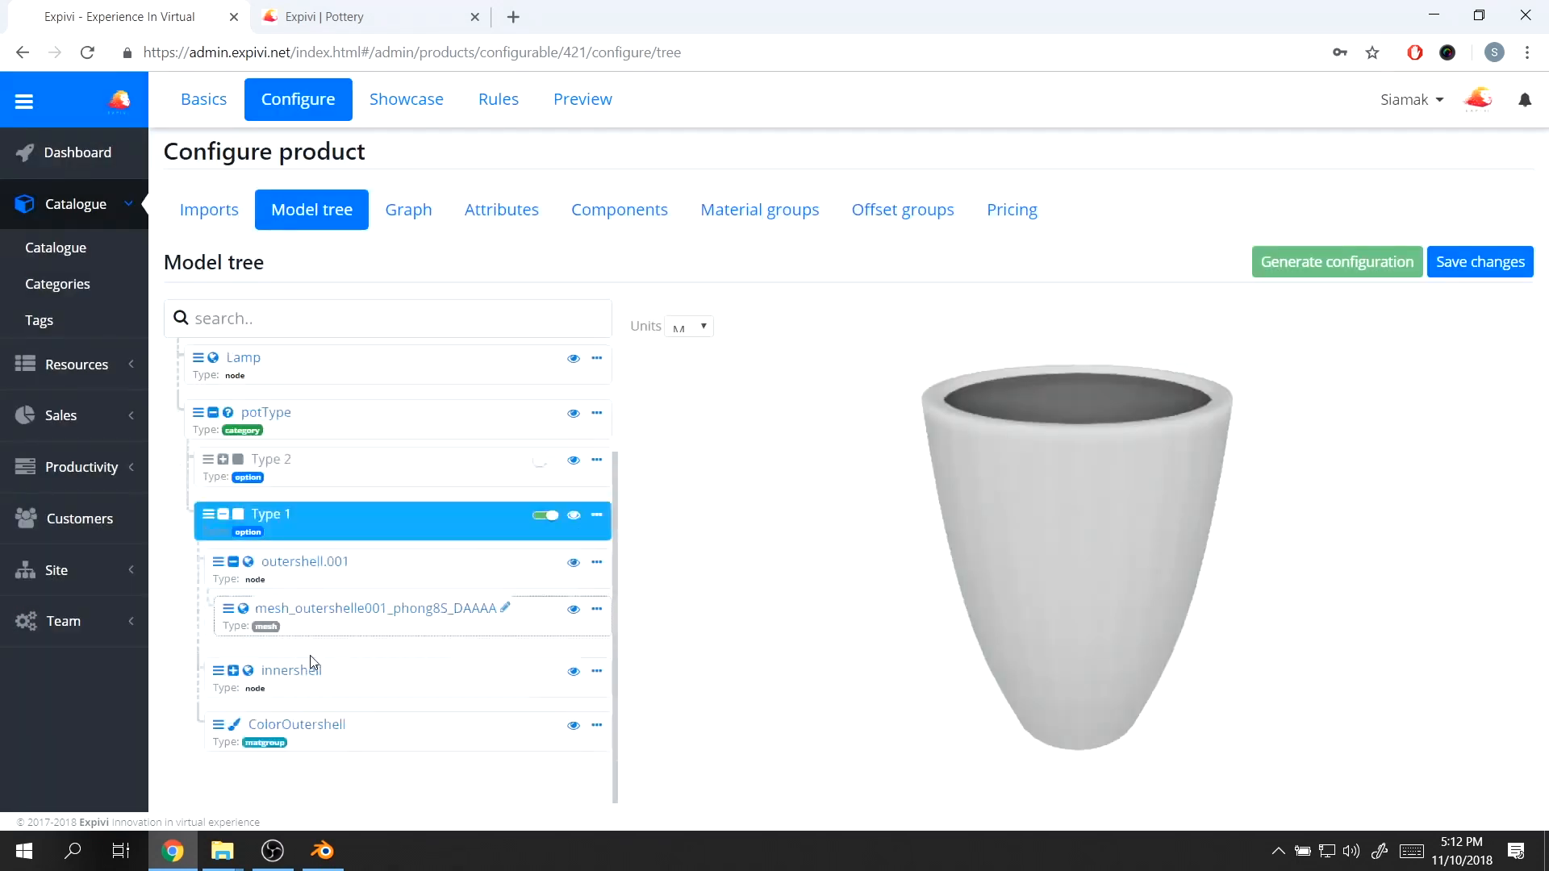
pyautogui.click(386, 717)
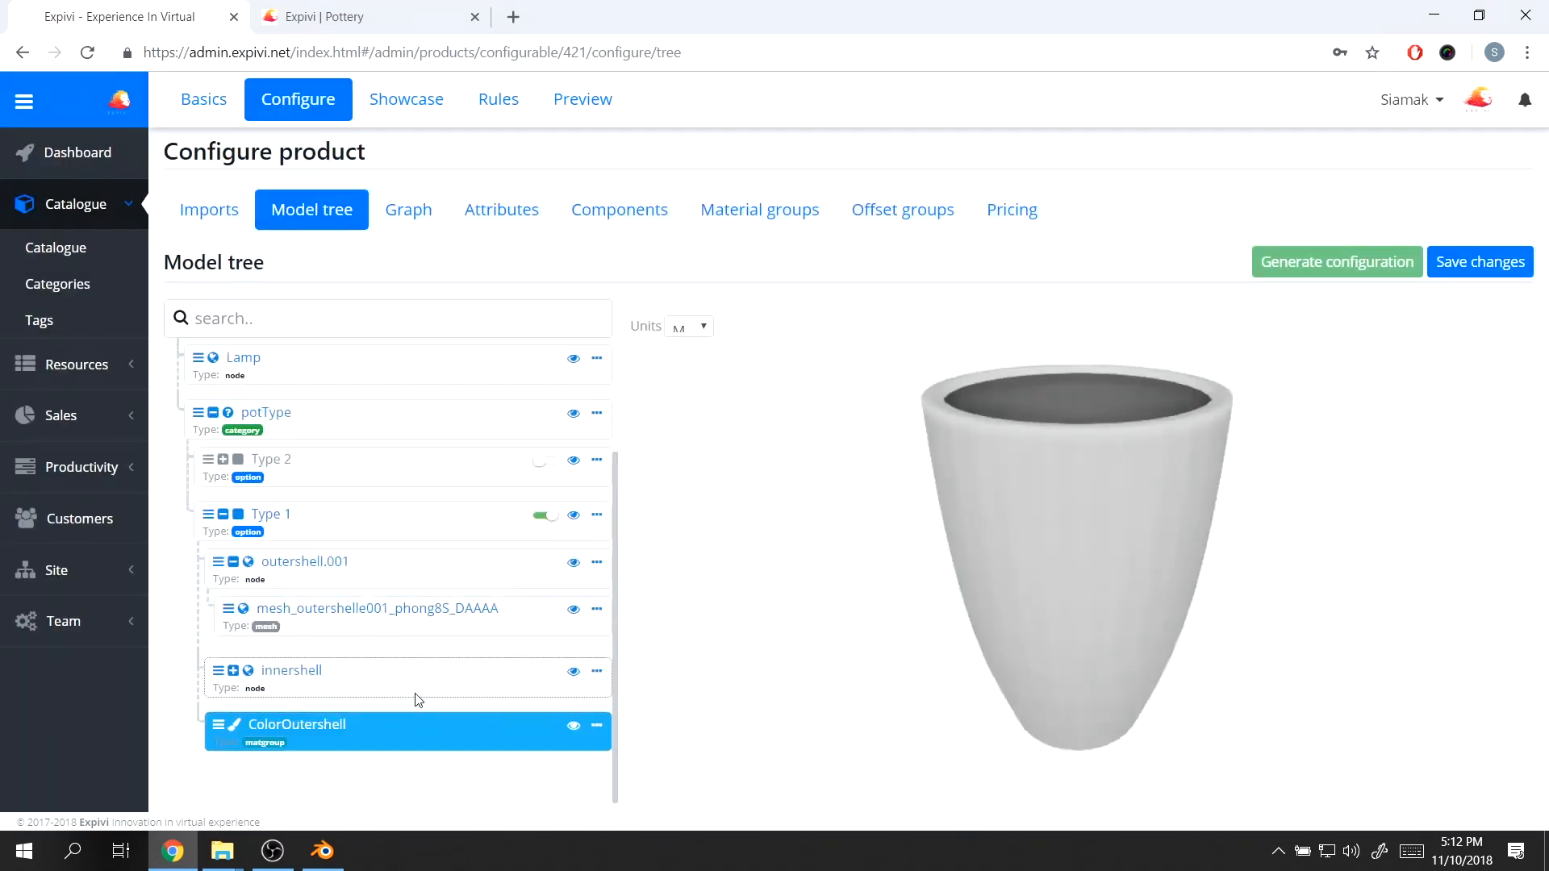
pyautogui.click(423, 565)
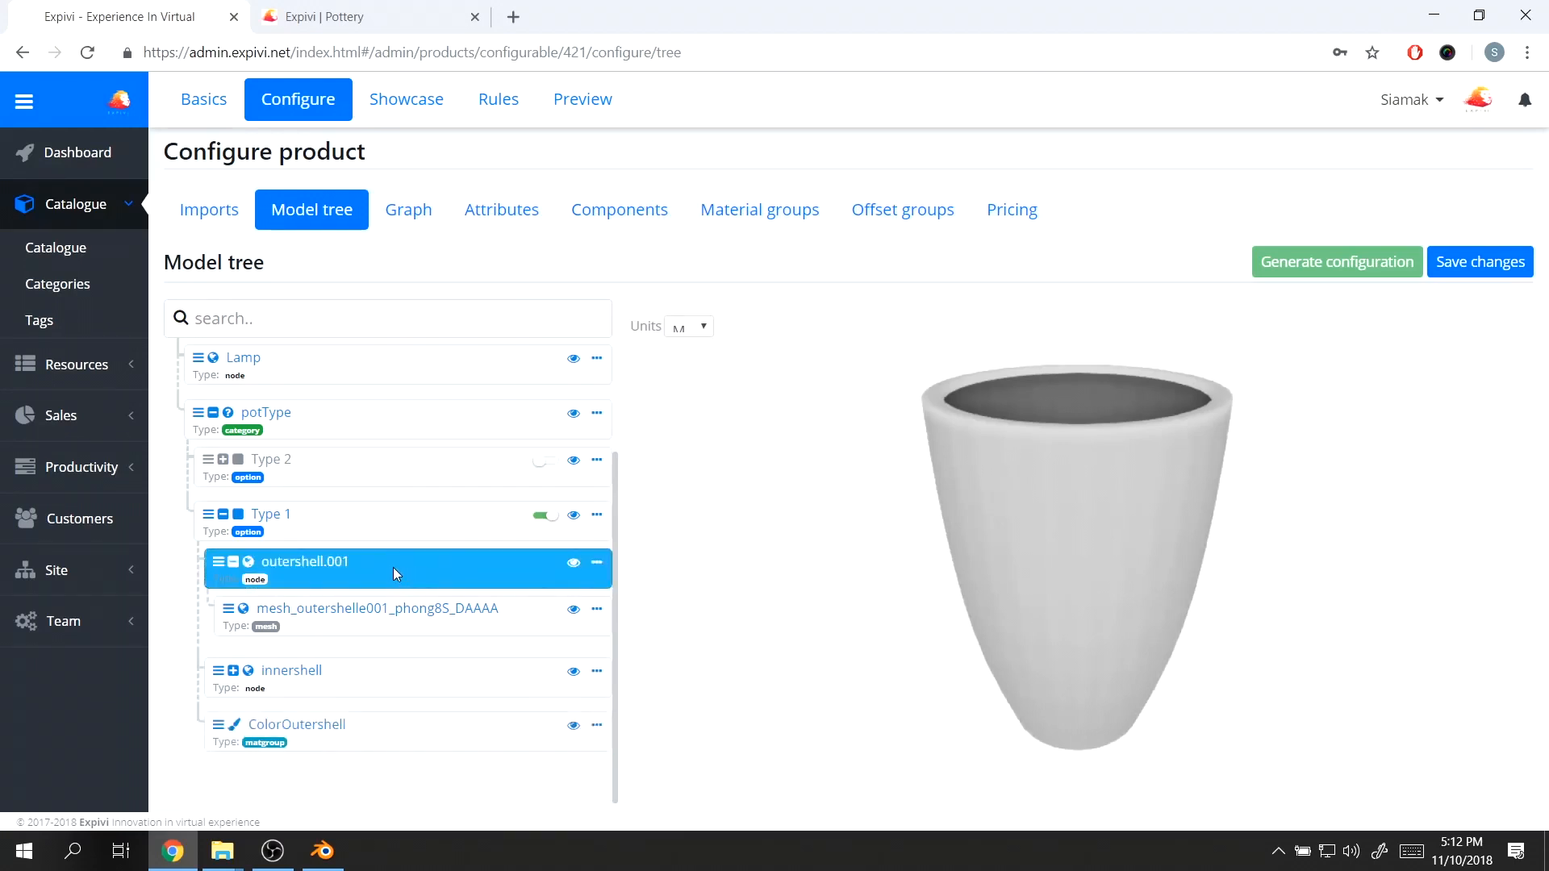
pyautogui.moveTo(402, 564); pyautogui.dragTo(428, 740)
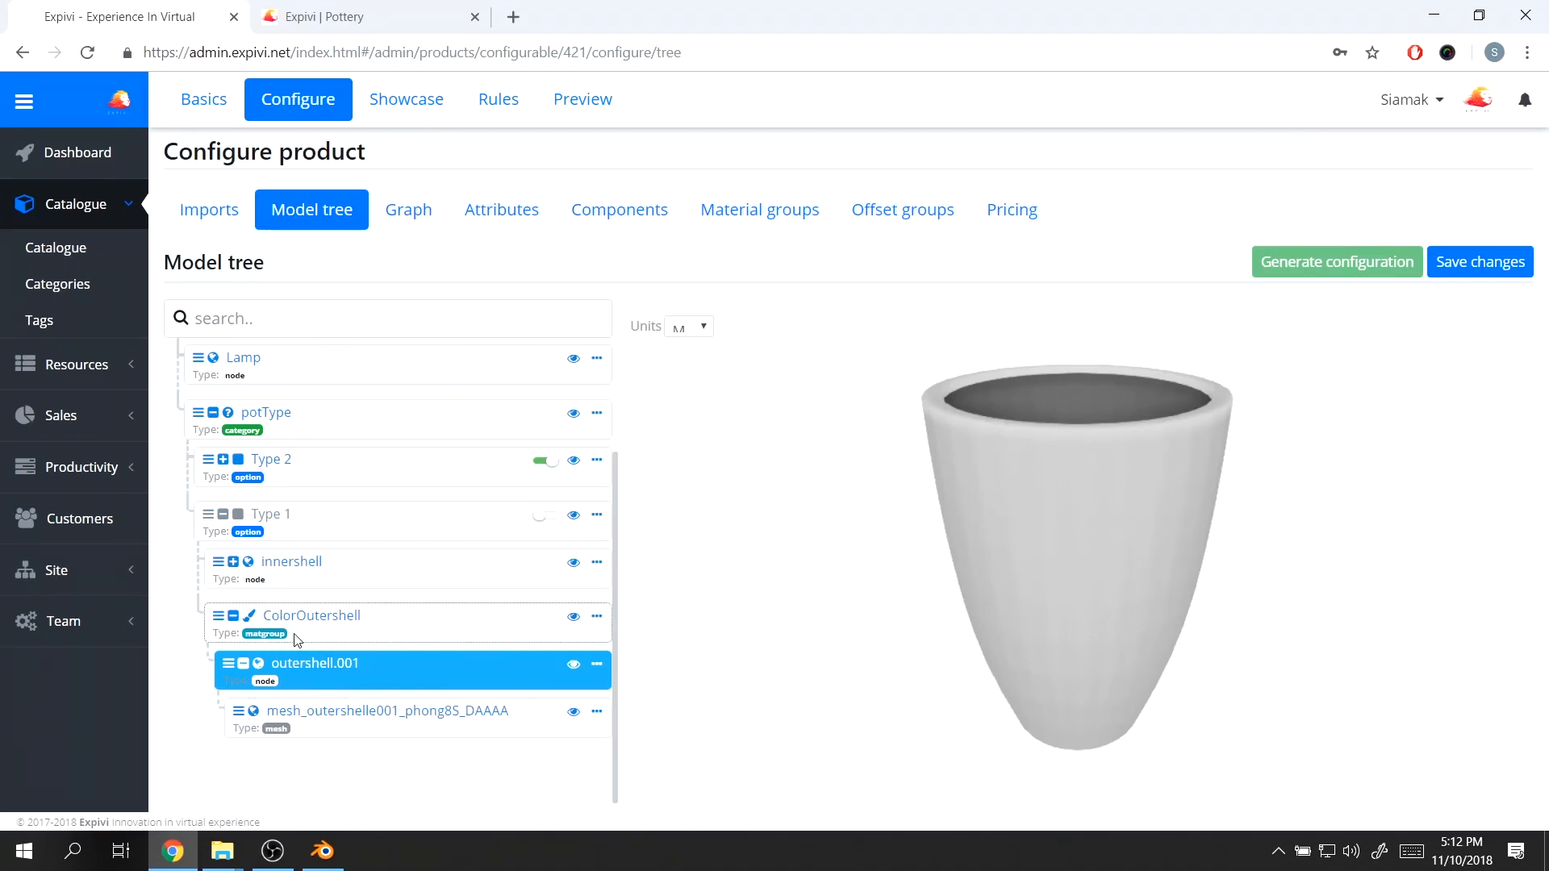
# - Inspect Type 1's ColorOutershell material group by selecting the group, its nested outershell.001 node and the outer shell mesh
pyautogui.click(465, 629)
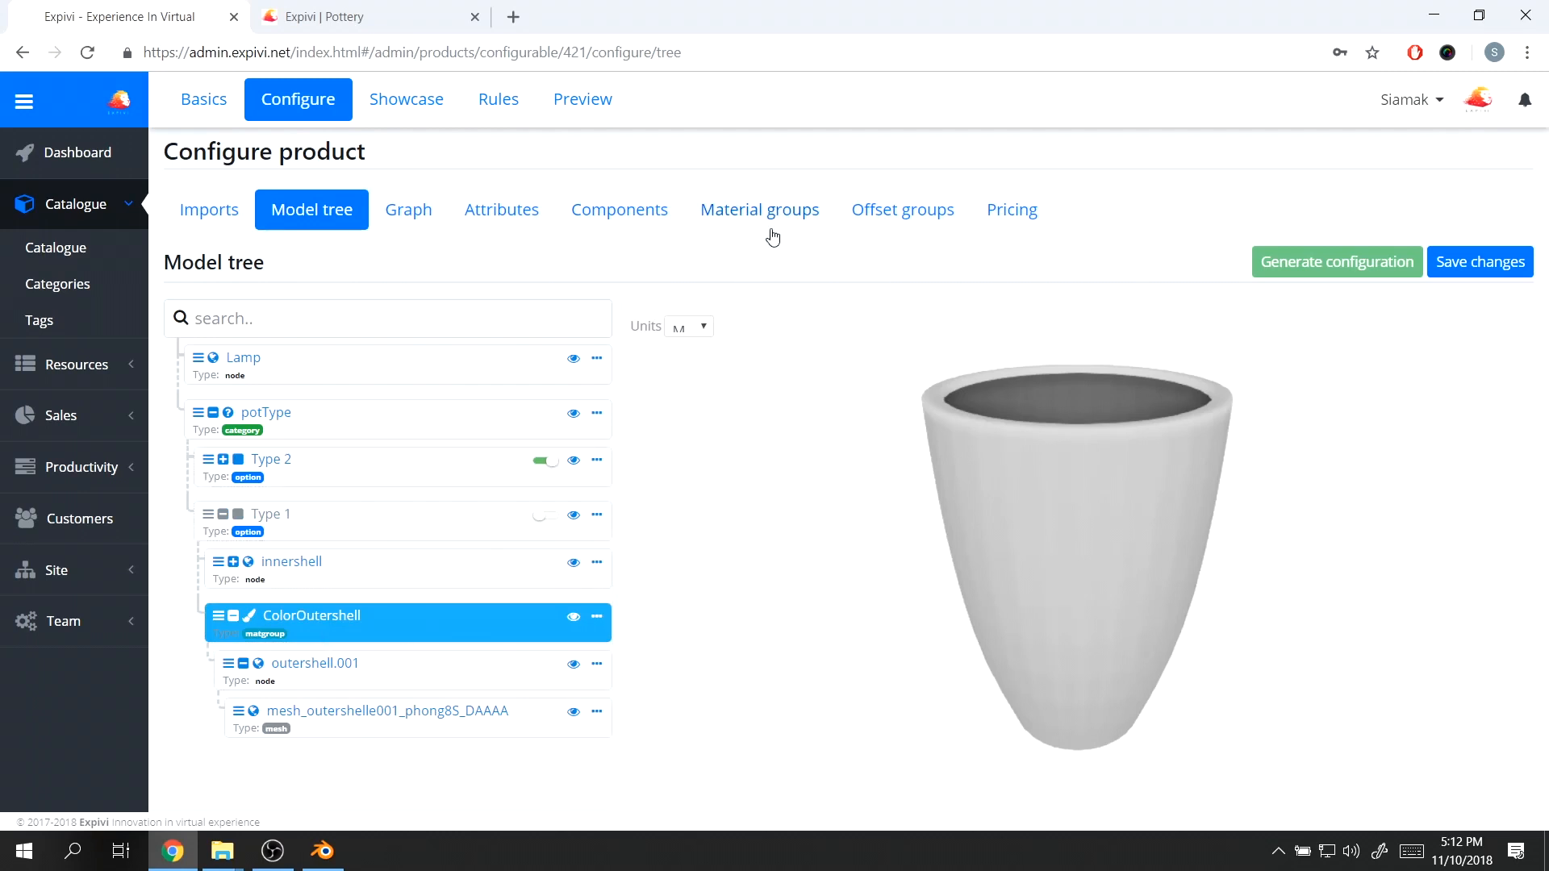
pyautogui.click(427, 683)
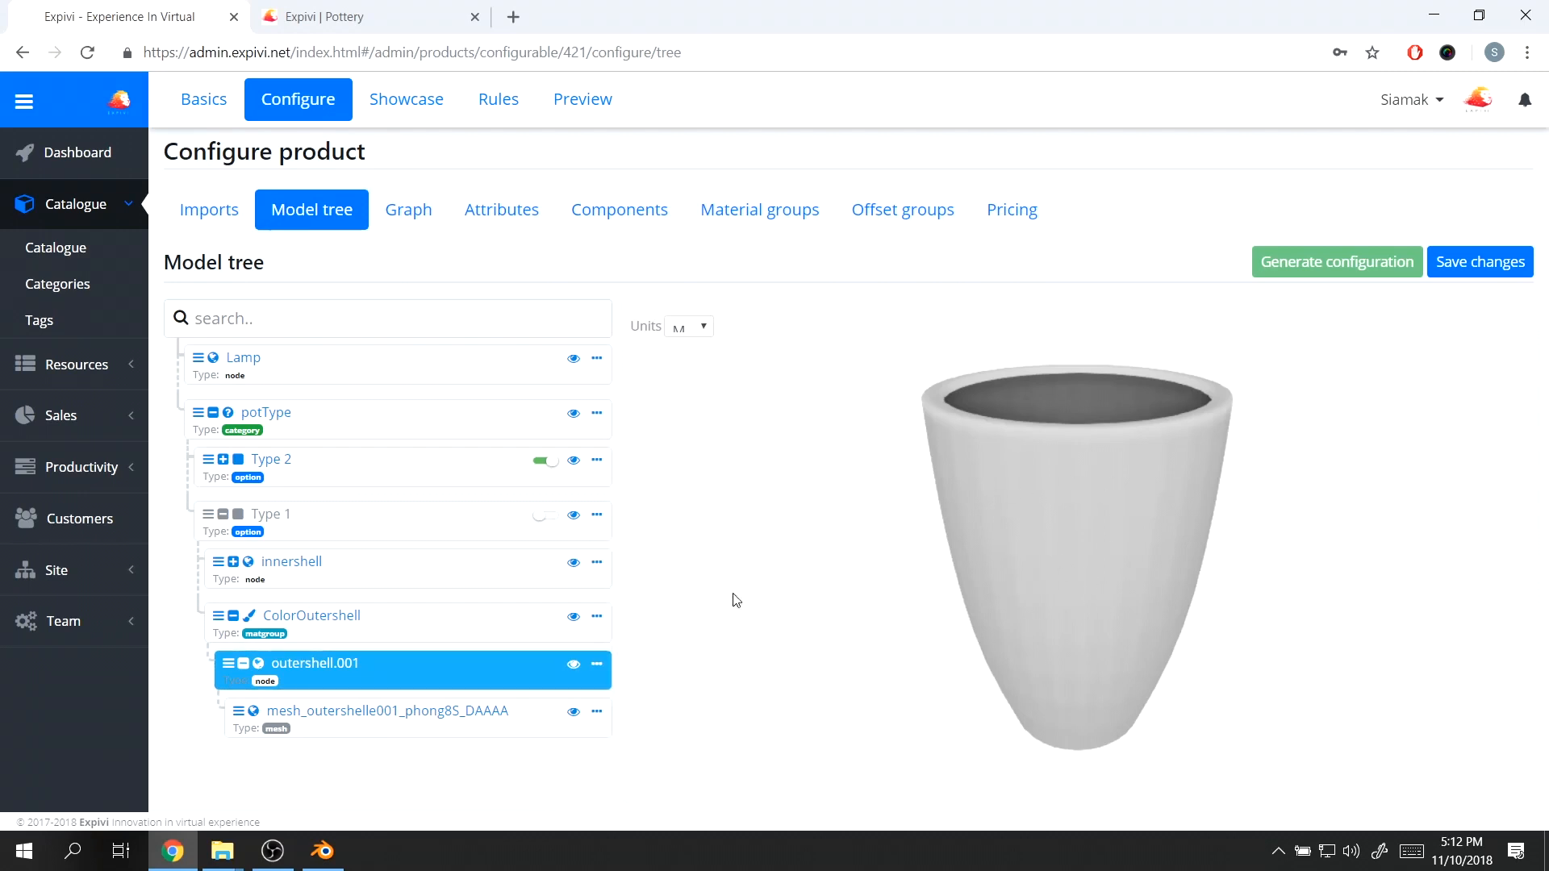
pyautogui.click(1030, 511)
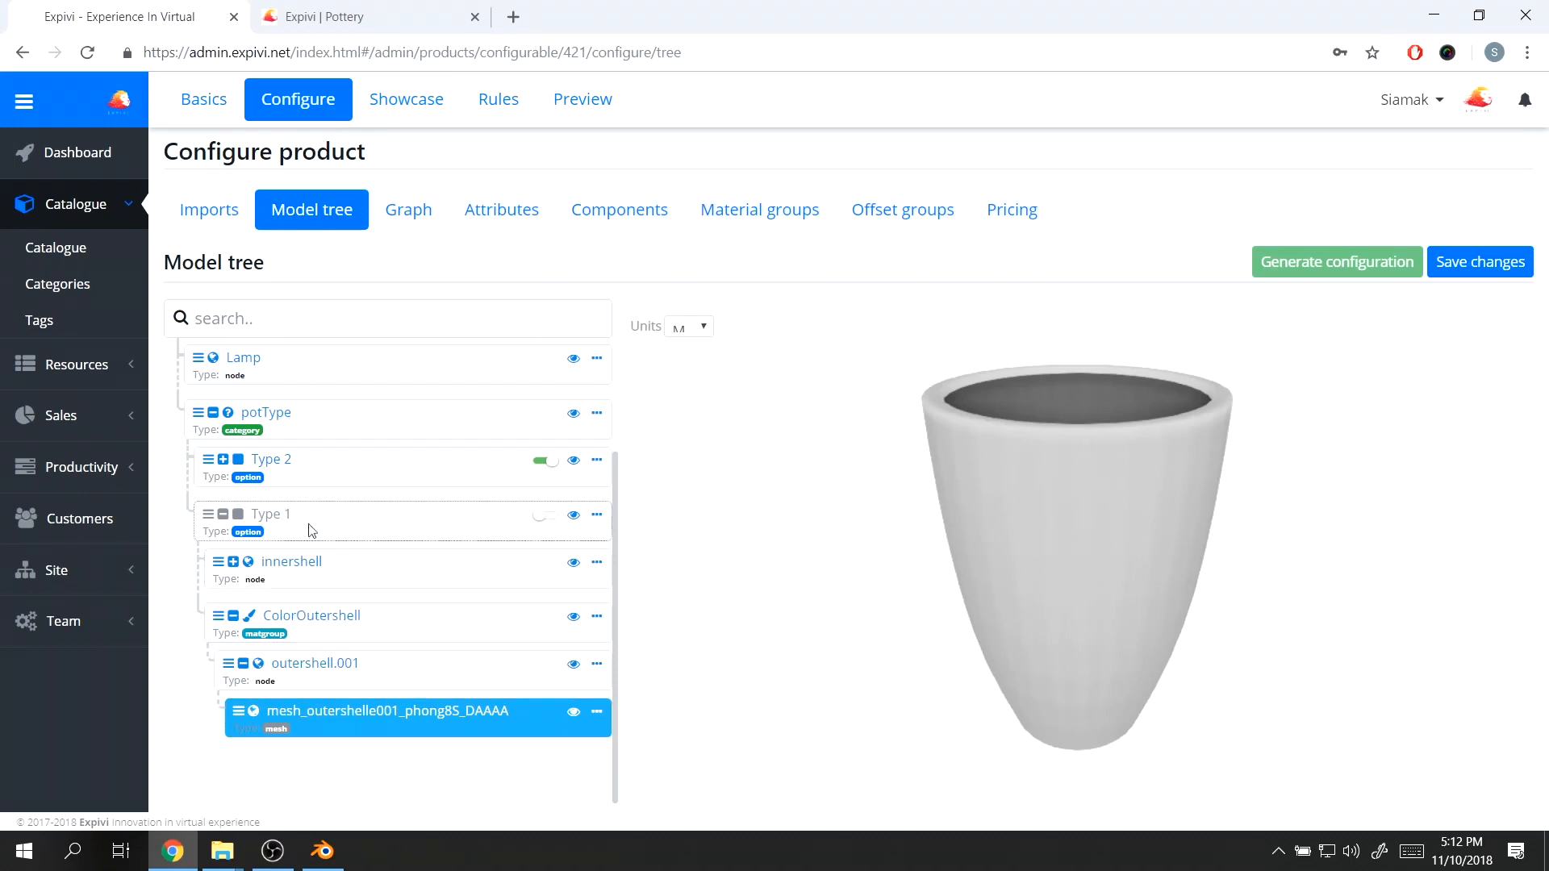
# - Expand the Type 2 option, display its pot in the preview and compare its nodes with those of Type 1
pyautogui.click(224, 460)
pyautogui.click(542, 626)
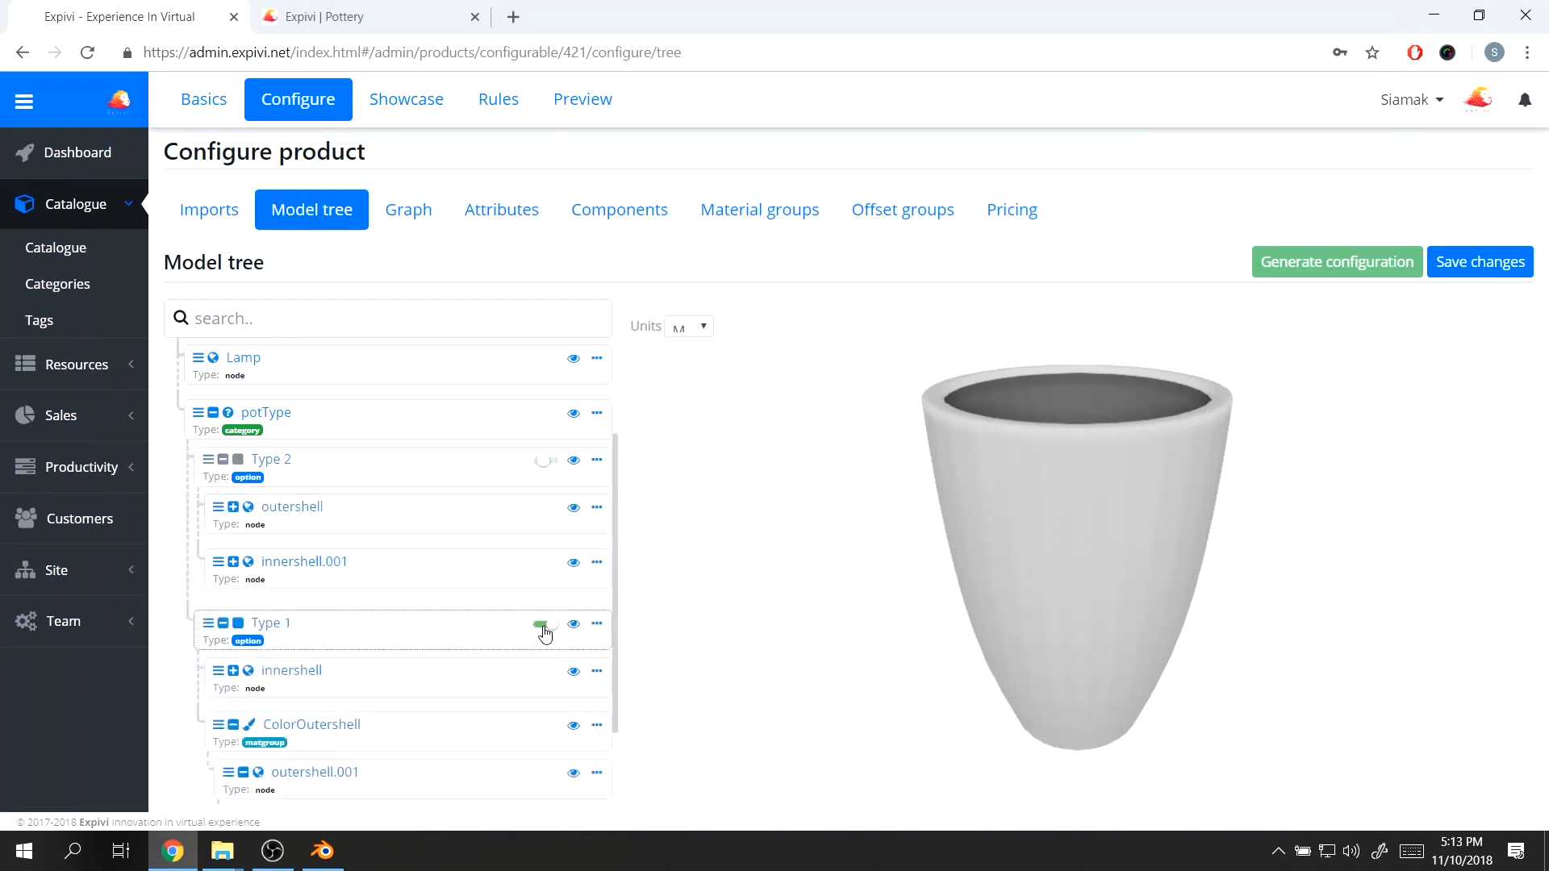
pyautogui.click(543, 462)
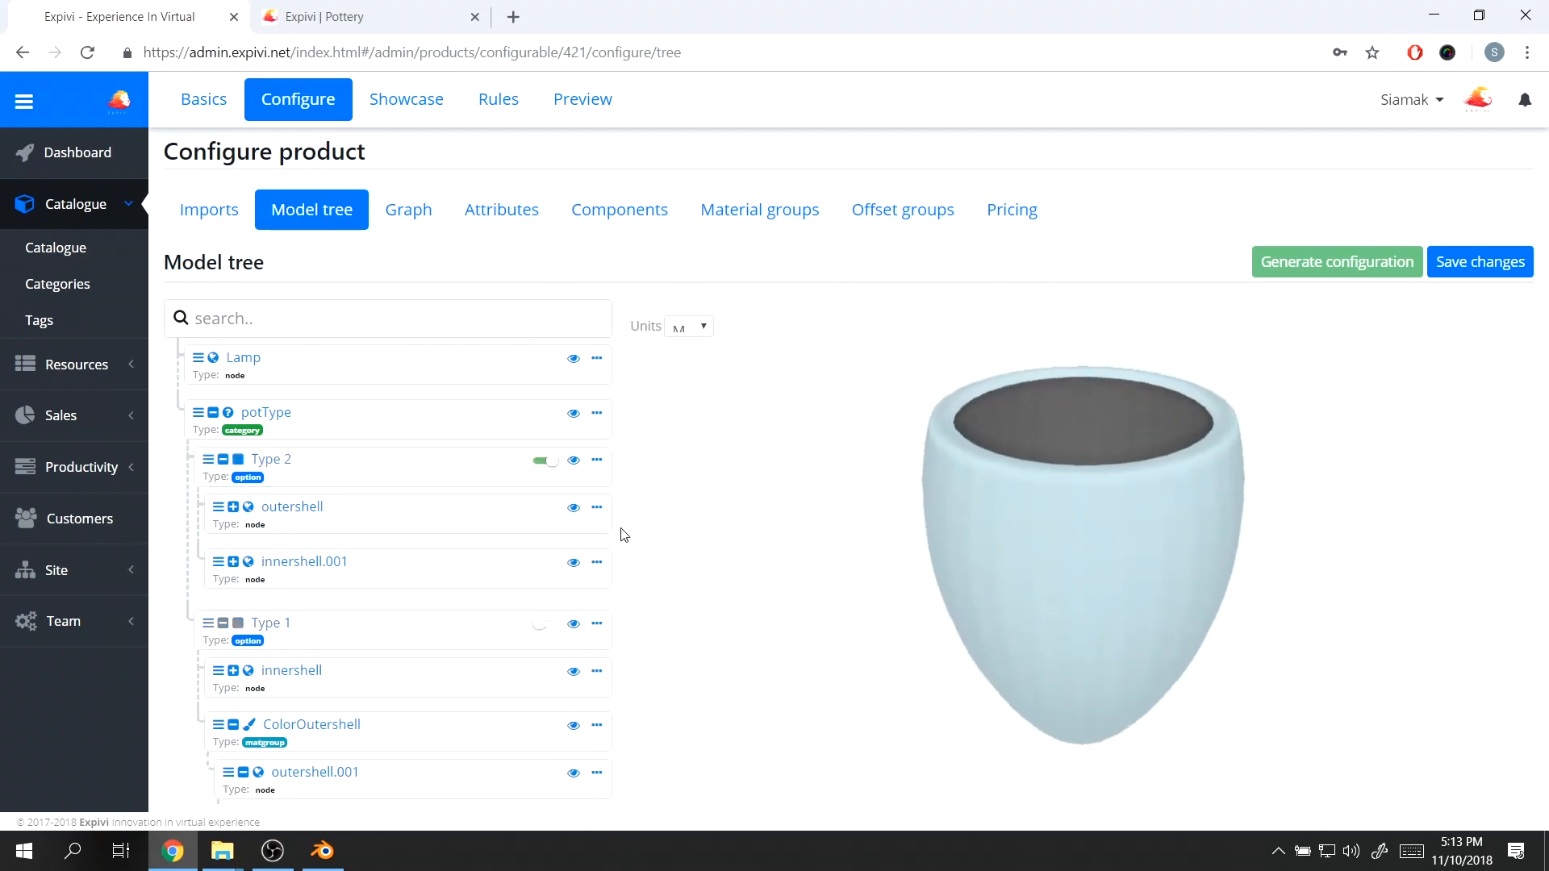
pyautogui.scroll(-2, 395, 633)
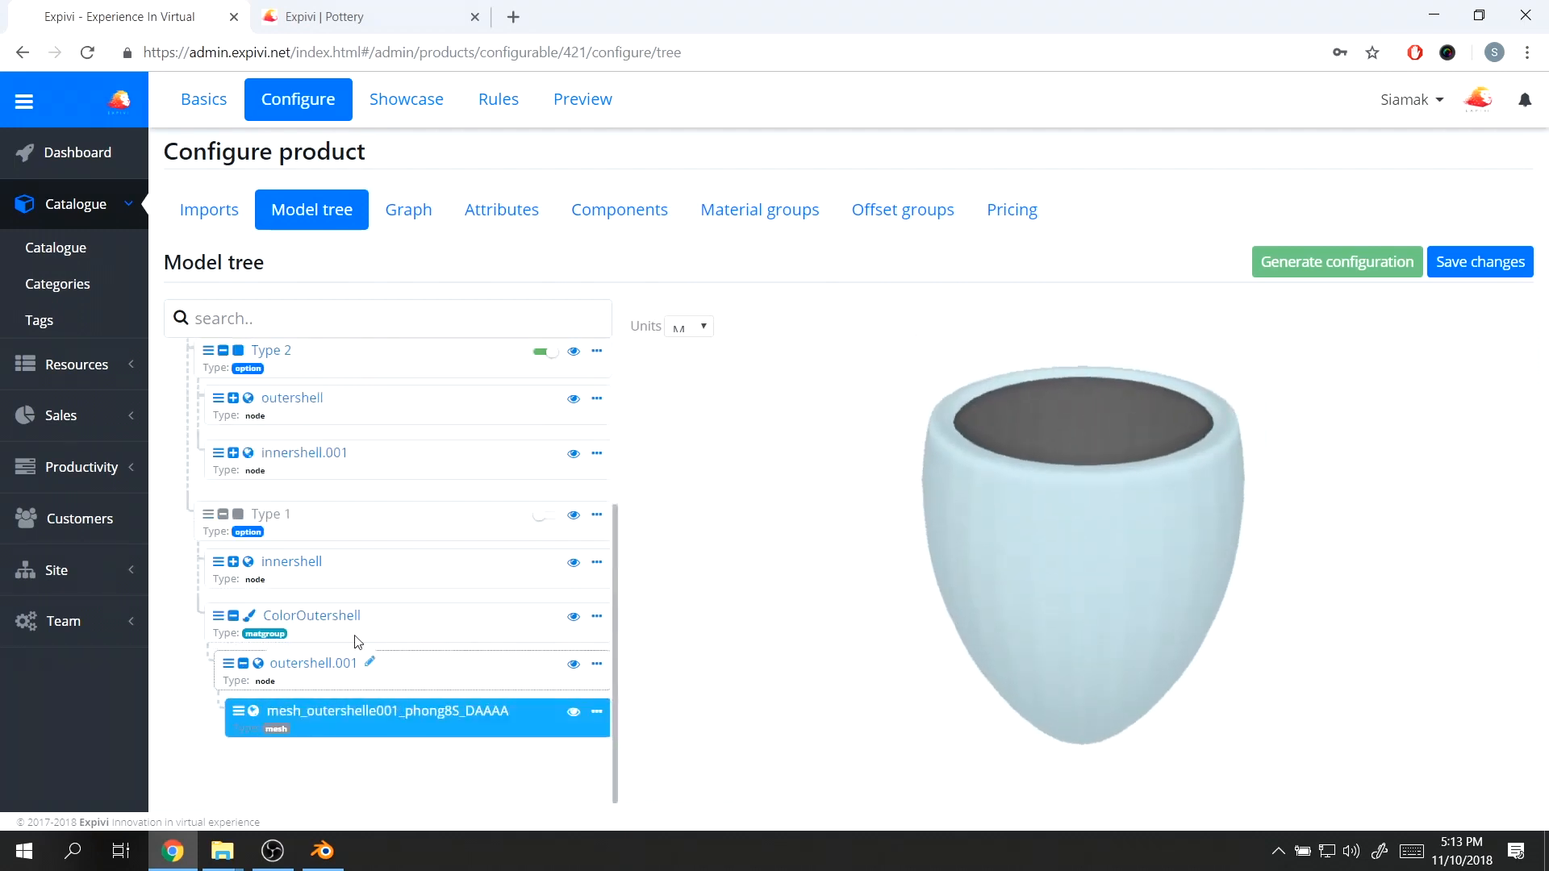
pyautogui.scroll(3, 382, 629)
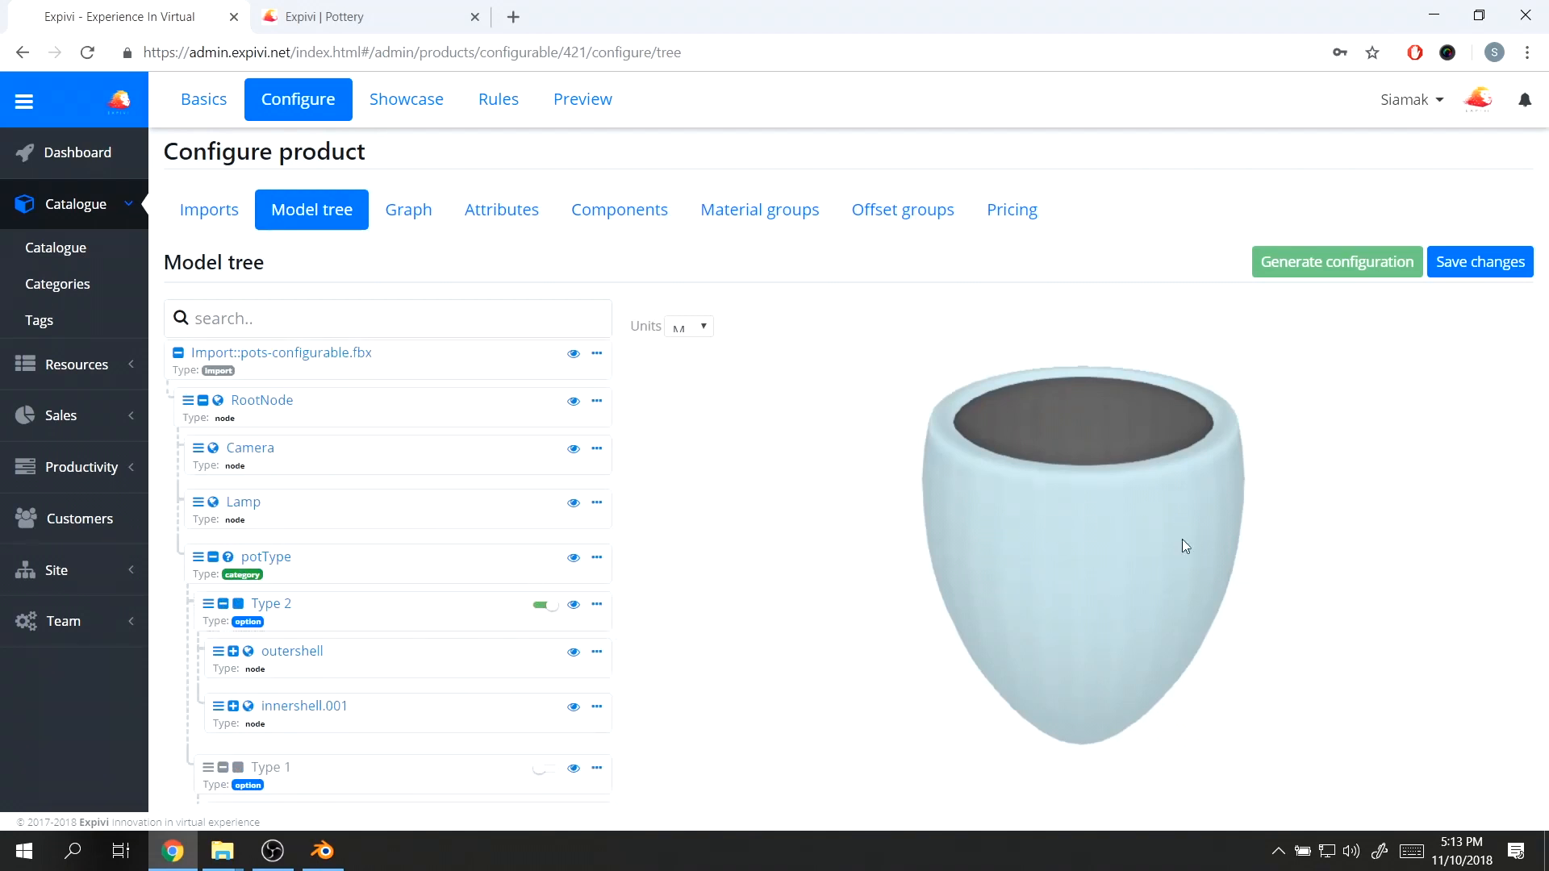
pyautogui.scroll(-3, 453, 643)
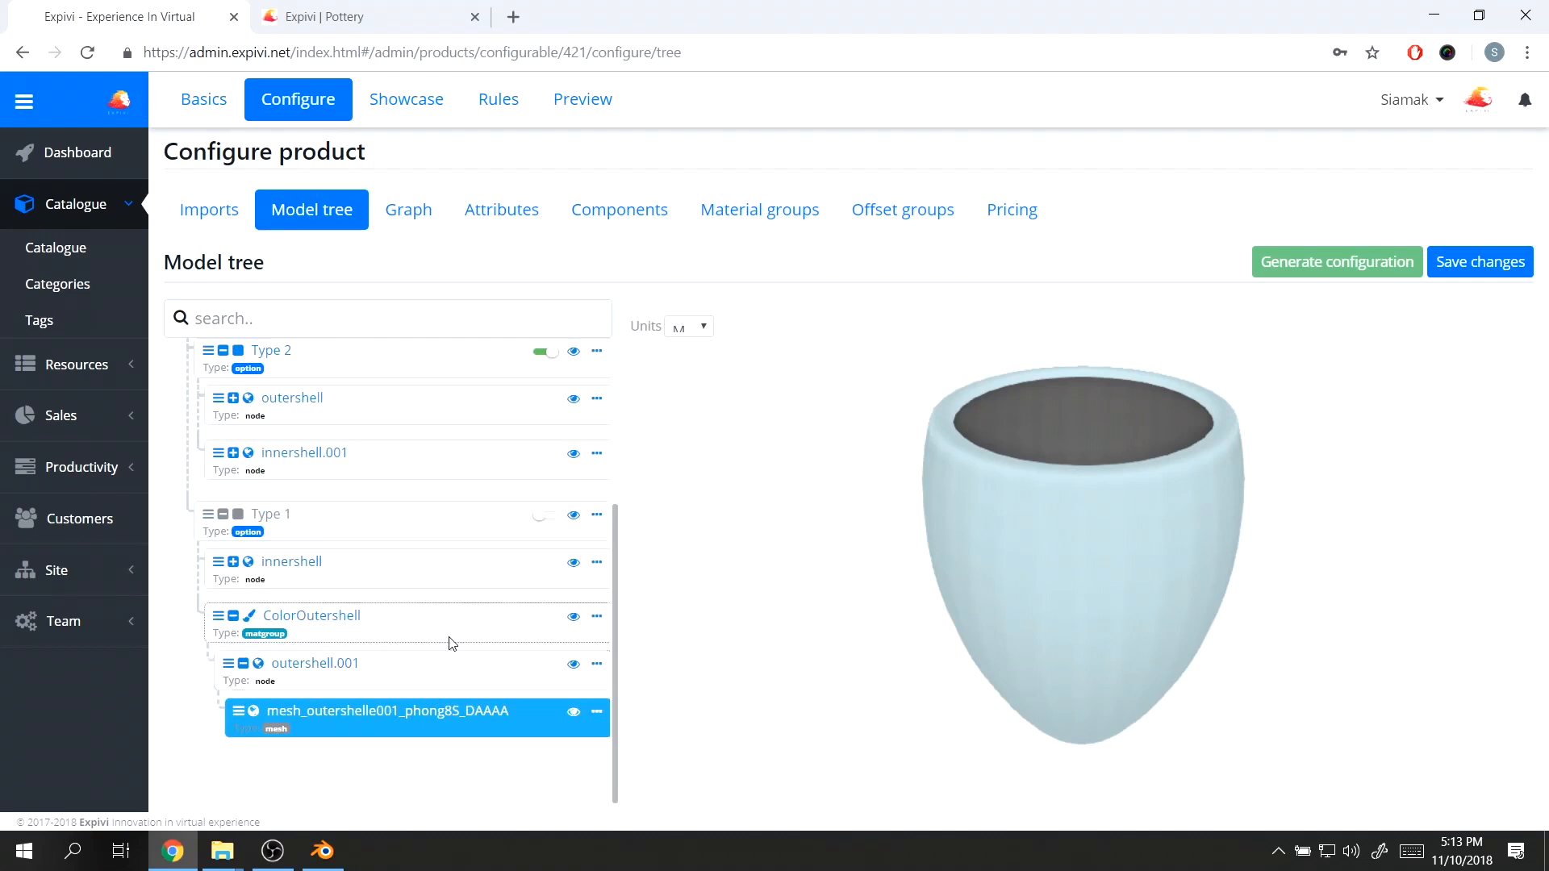
# - Append a material group to the Type 2 option, reusing the existing ColorOutershell node ID and naming it ColorOutershell
pyautogui.scroll(2, 387, 635)
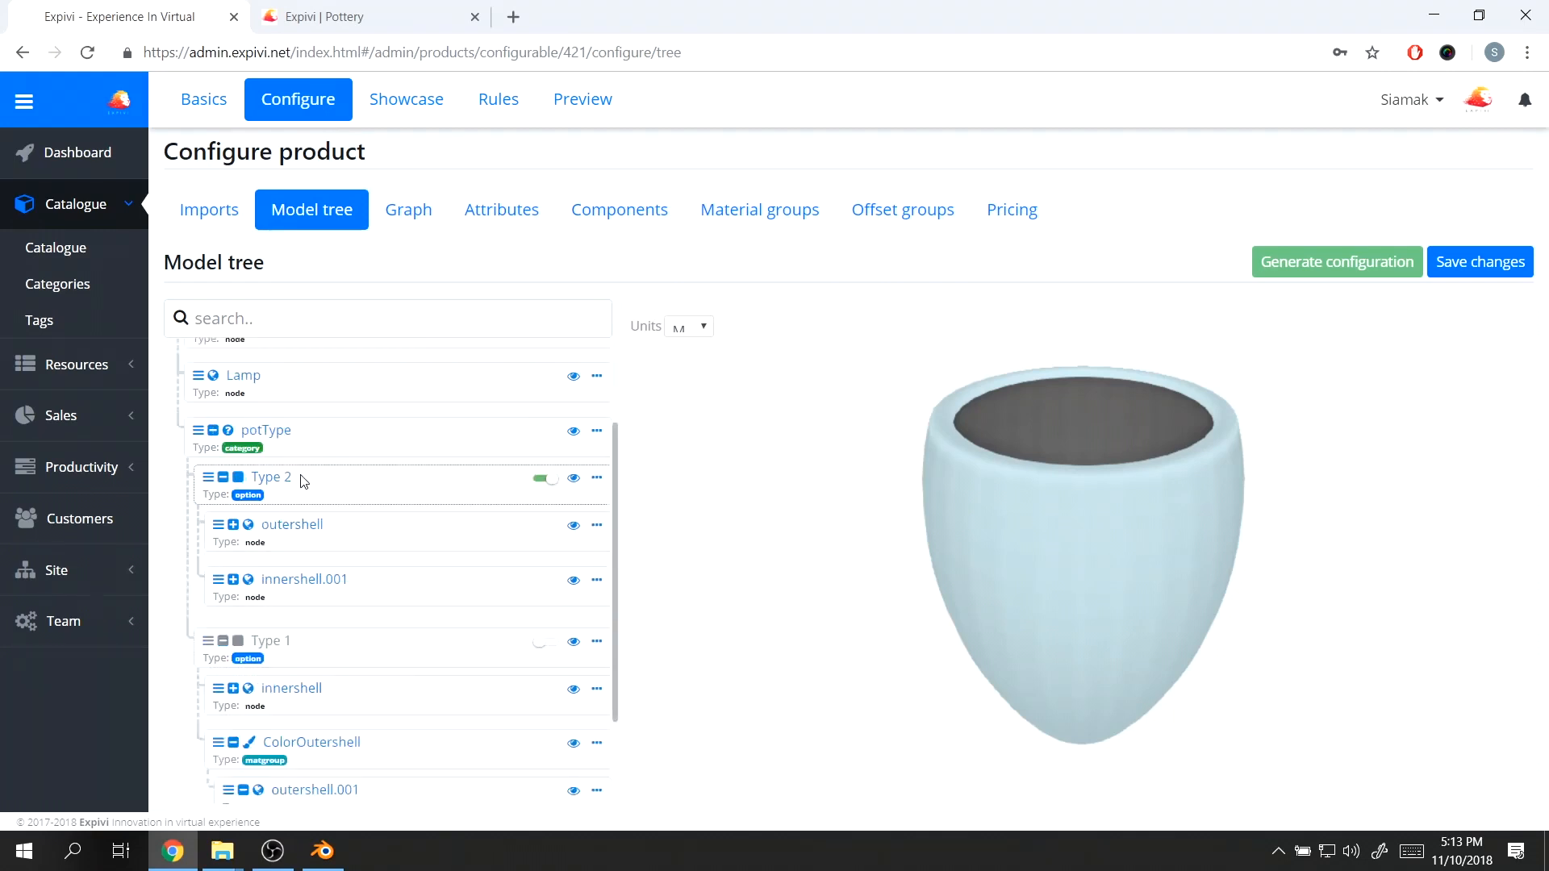
pyautogui.click(596, 487)
pyautogui.moveTo(625, 500)
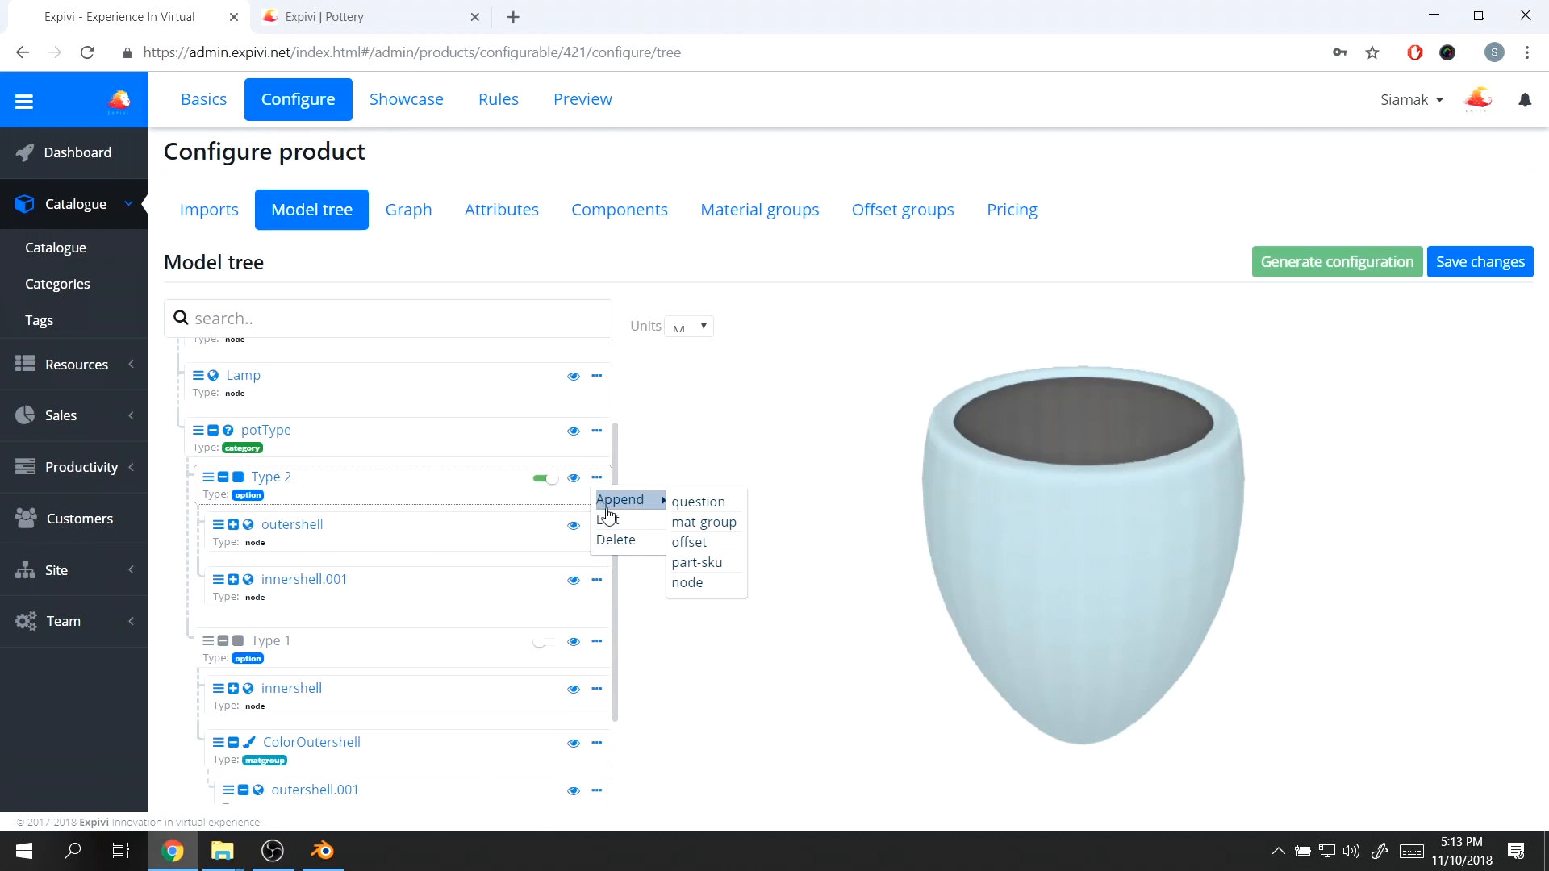
pyautogui.click(705, 523)
pyautogui.click(783, 232)
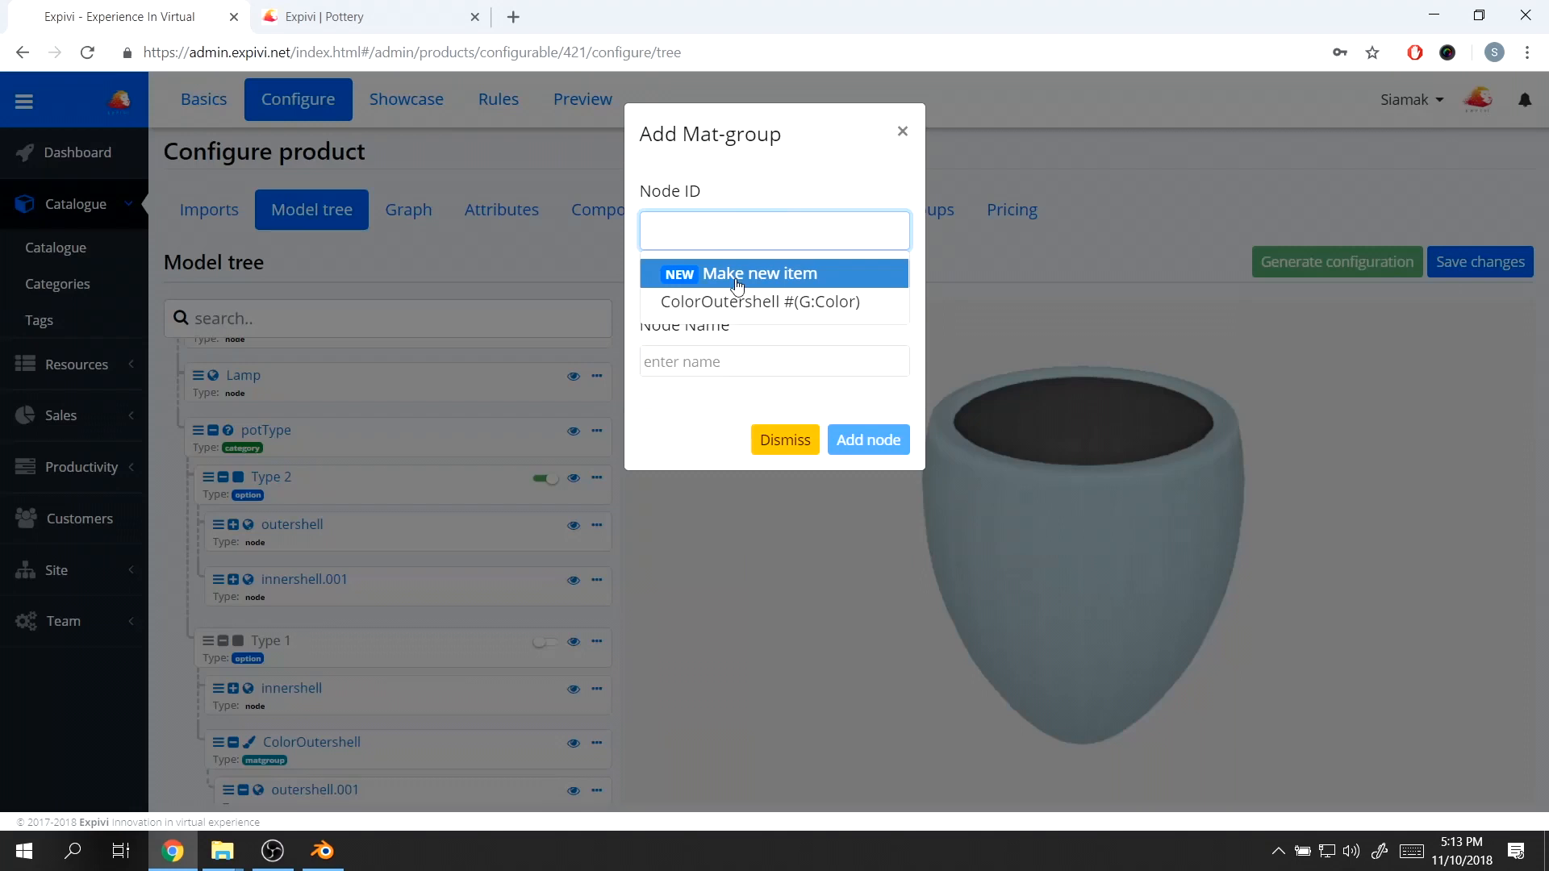
pyautogui.click(759, 304)
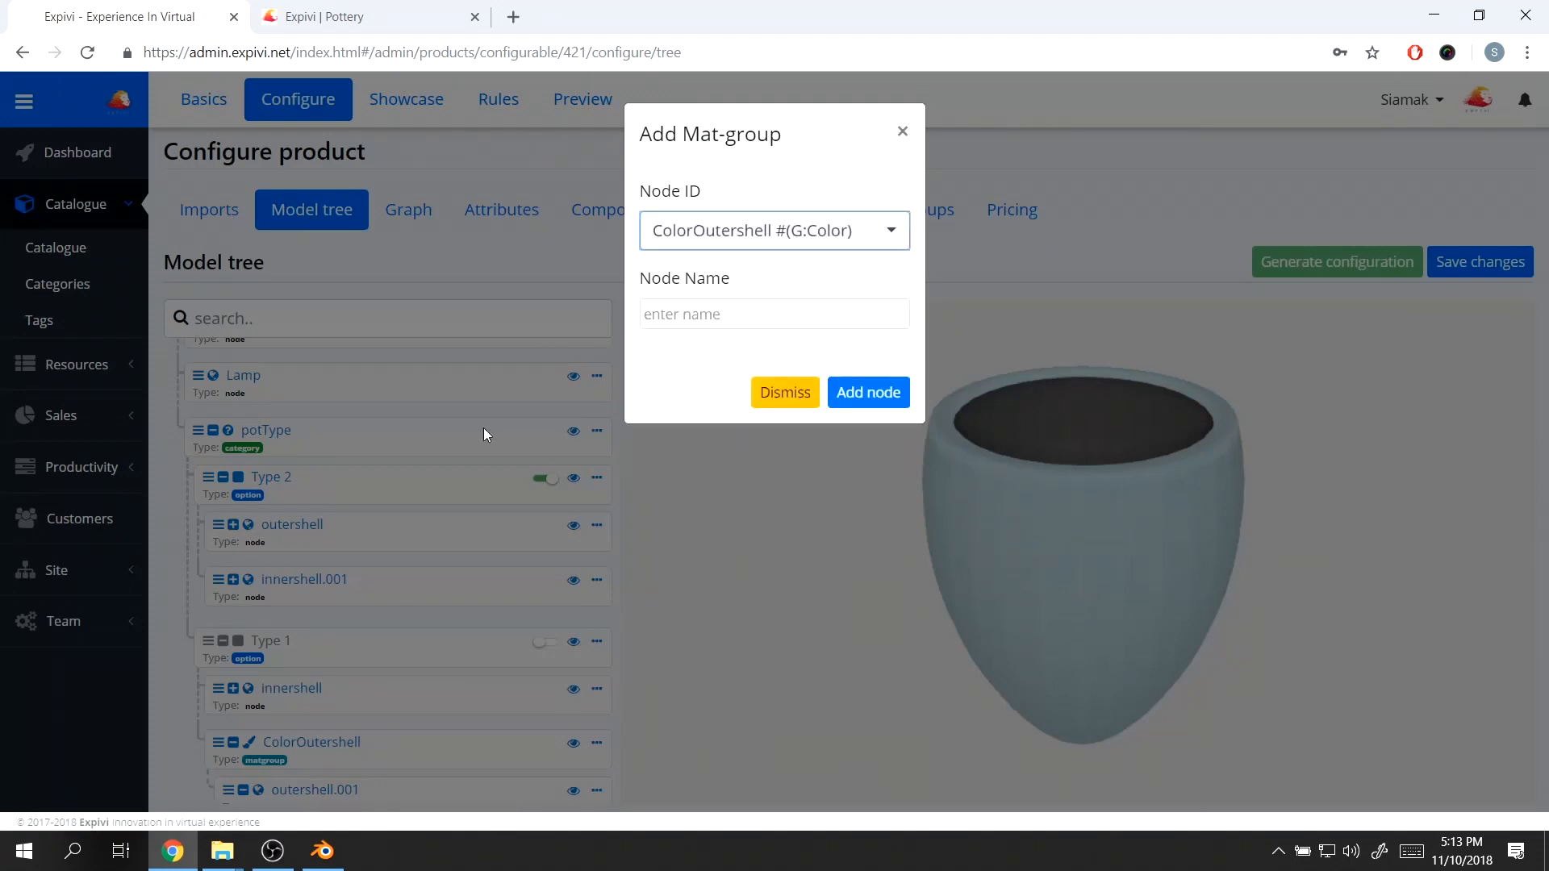
pyautogui.click(754, 313)
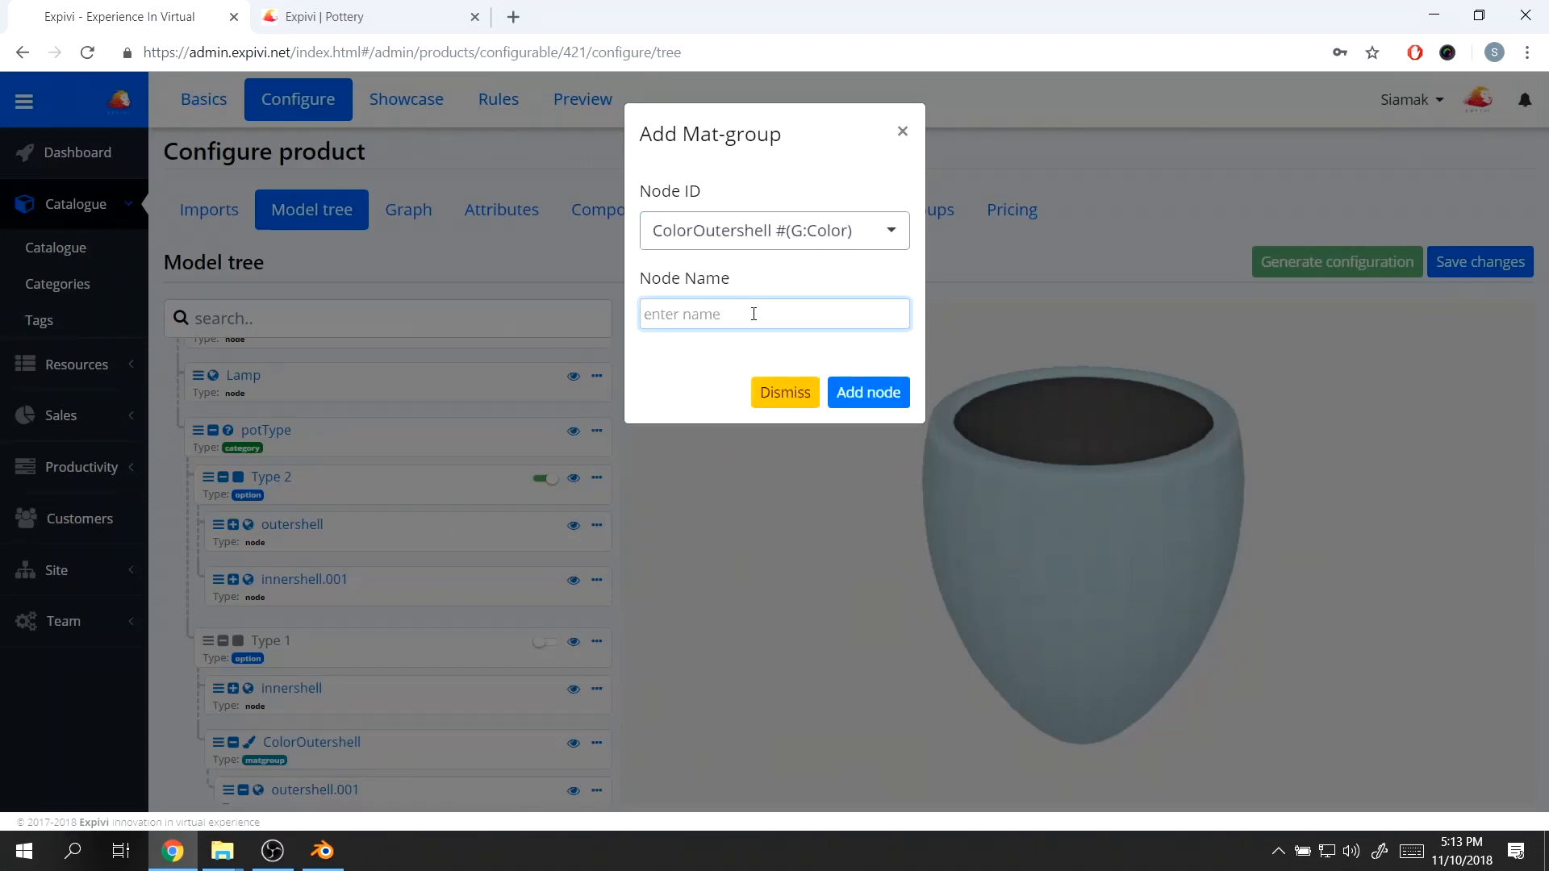
pyautogui.write('ColorOutershell')
pyautogui.press('Return')
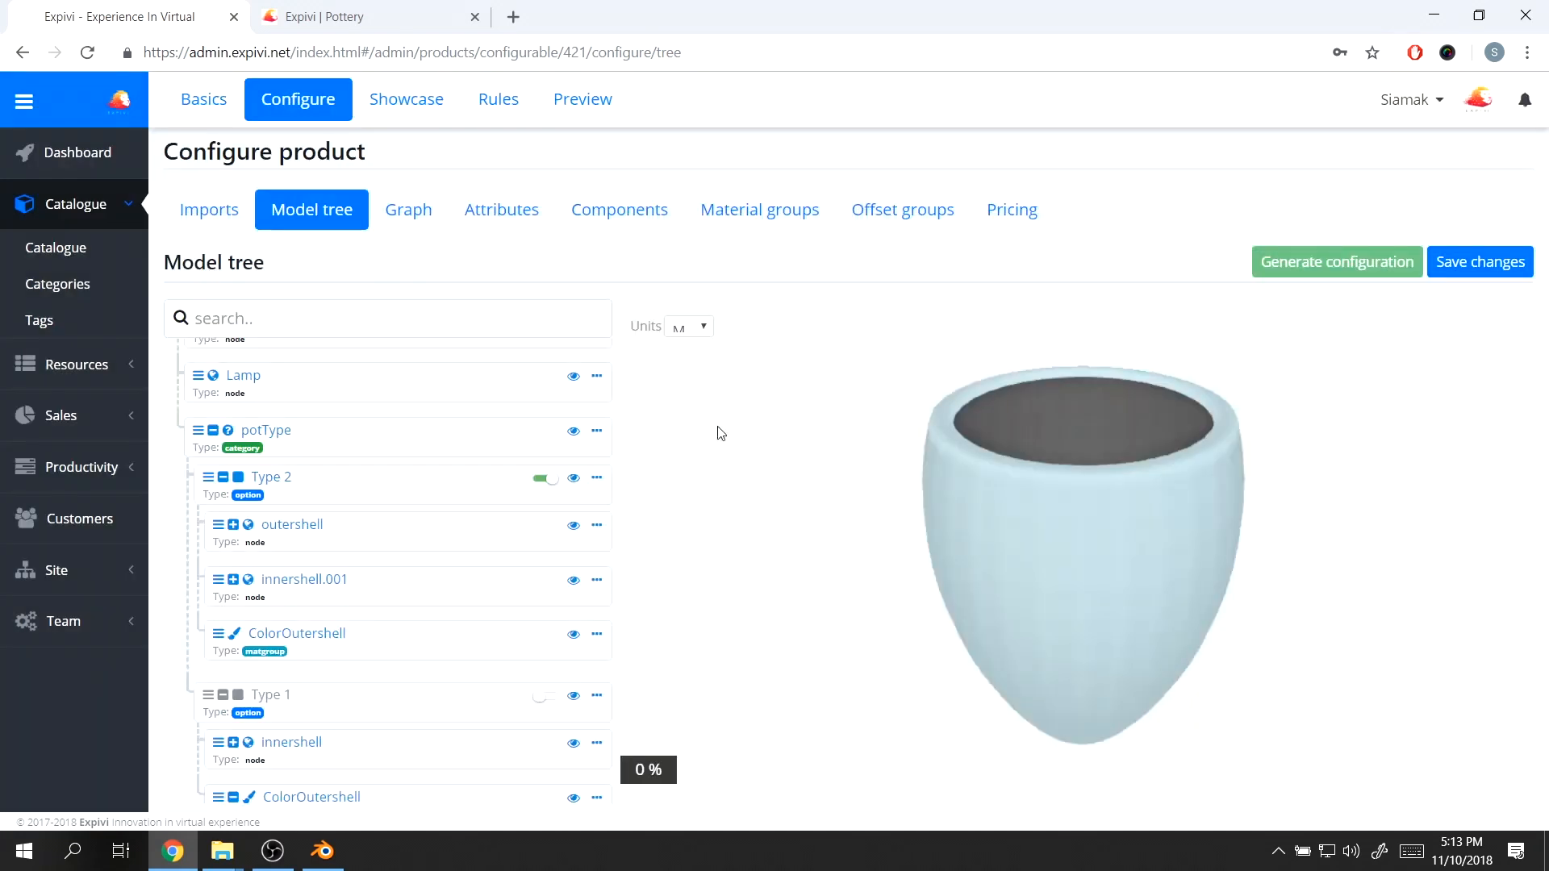
# - Move the outershell node into Type 2's ColorOutershell material group and collapse the matching group under Type 1
pyautogui.click(414, 537)
pyautogui.moveTo(381, 533); pyautogui.dragTo(409, 641)
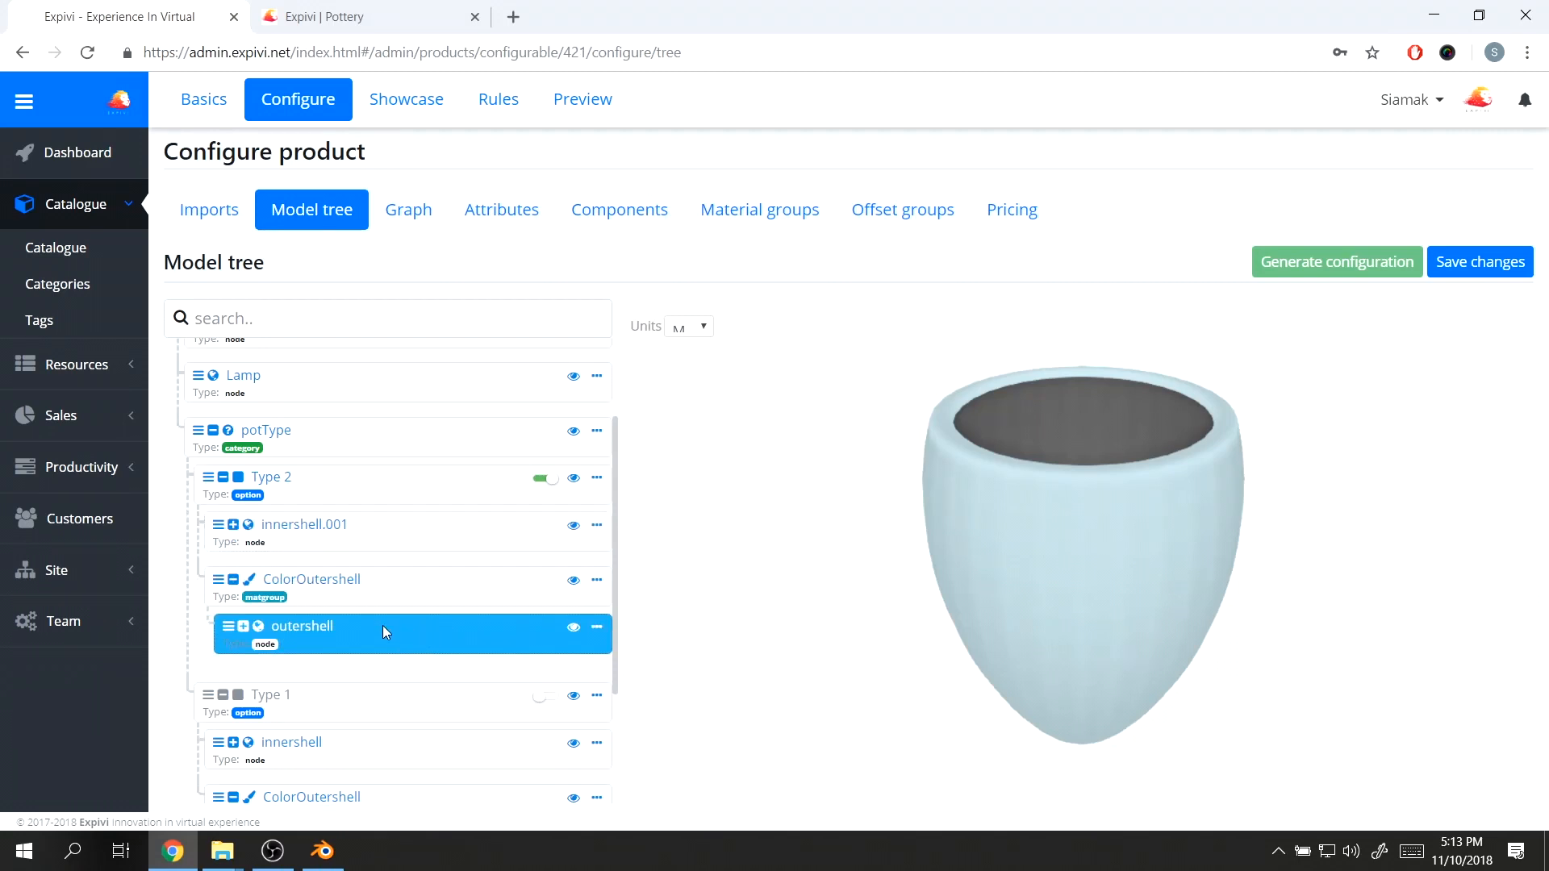
pyautogui.scroll(-2, 468, 587)
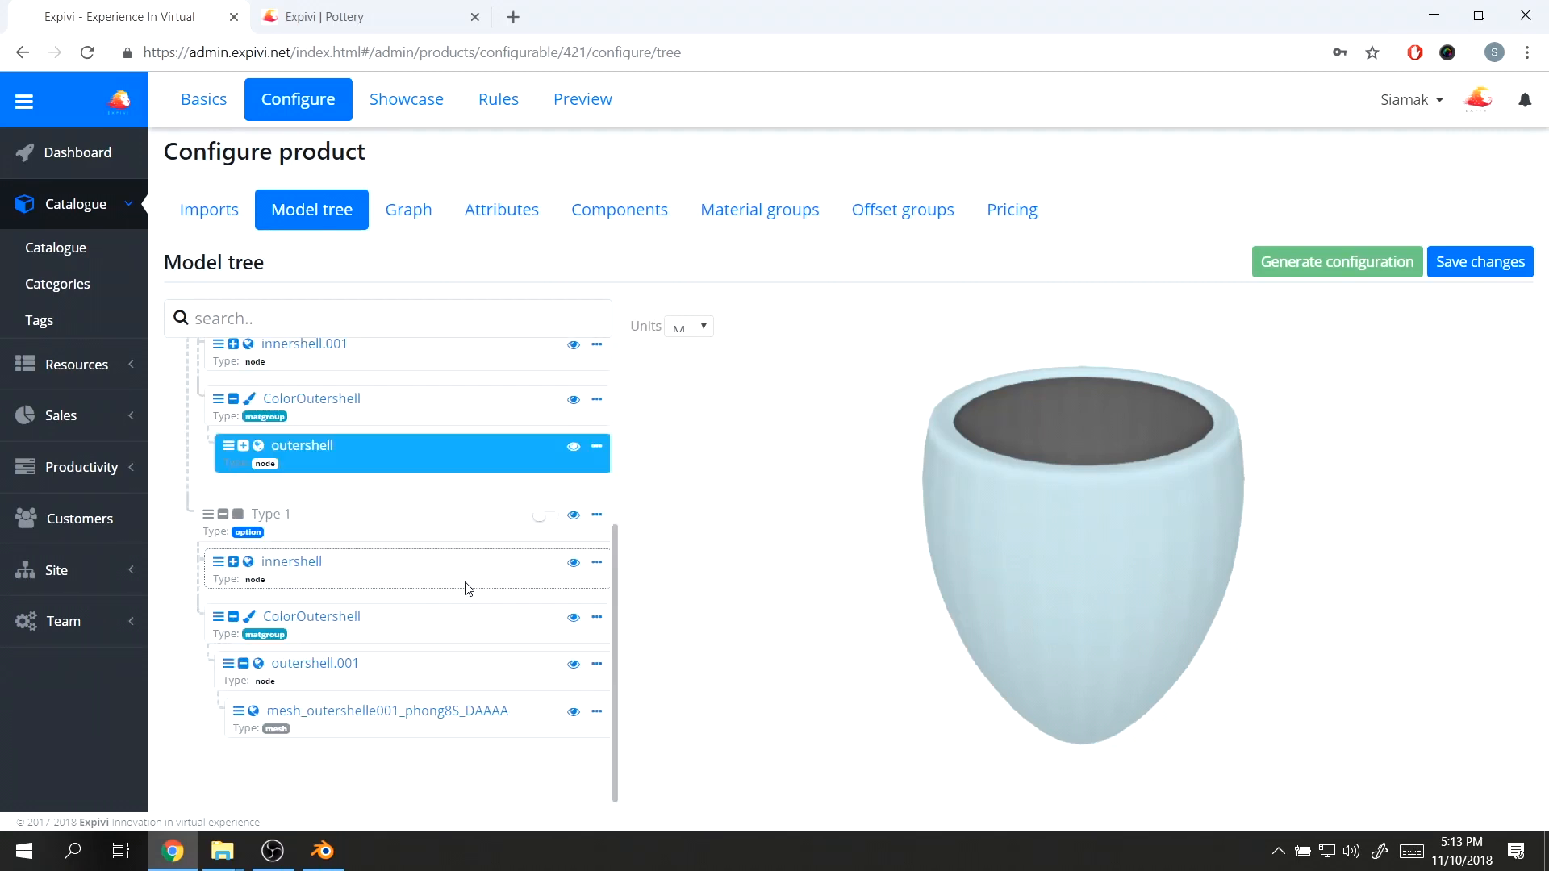
pyautogui.scroll(4, 389, 639)
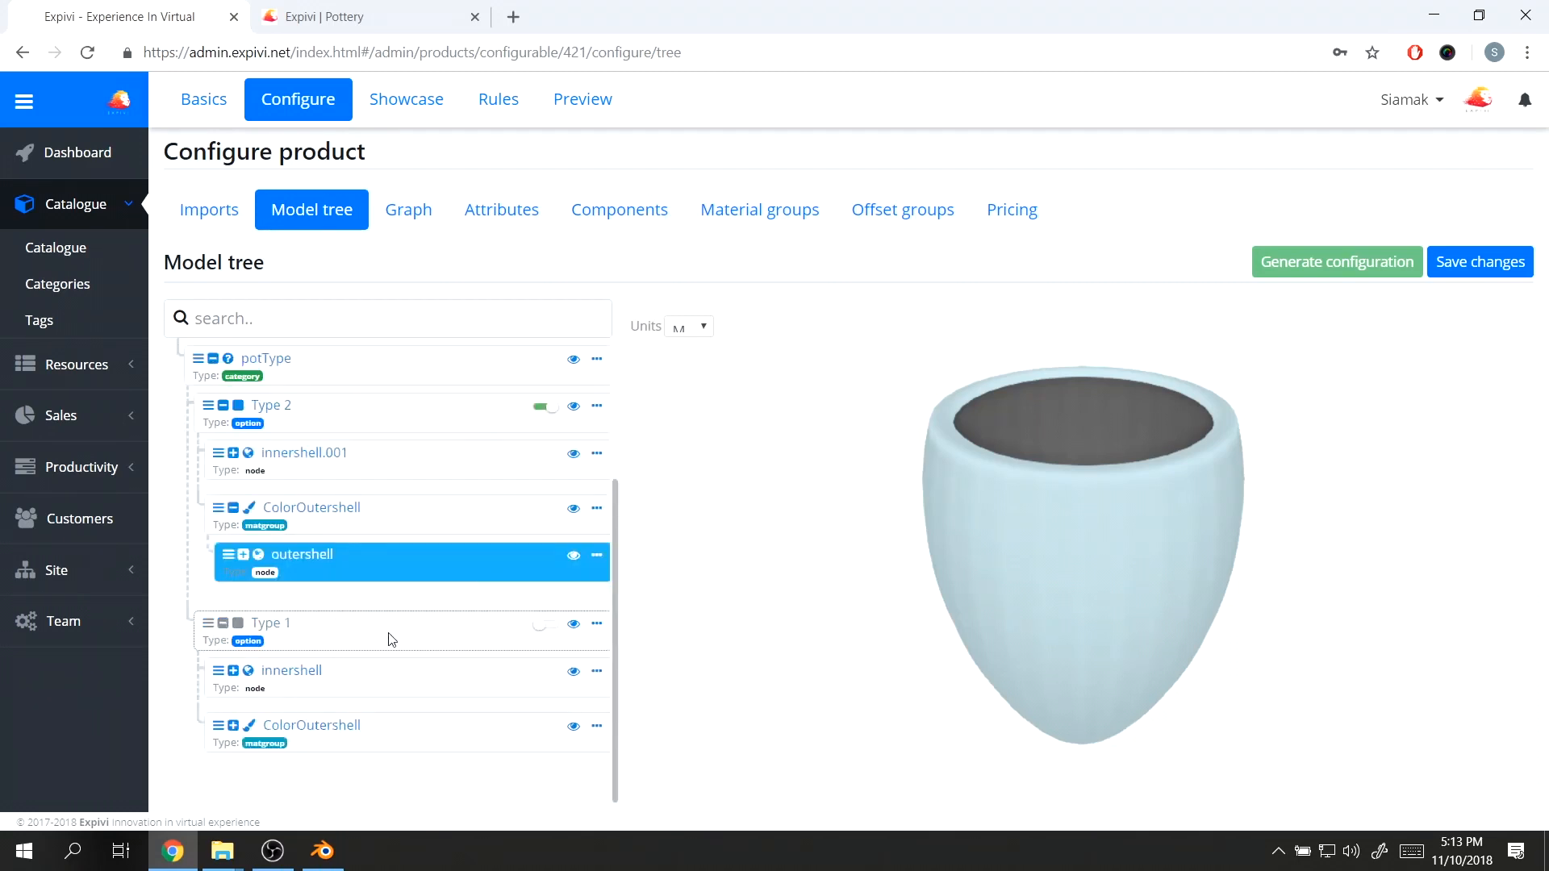
pyautogui.scroll(-2, 359, 601)
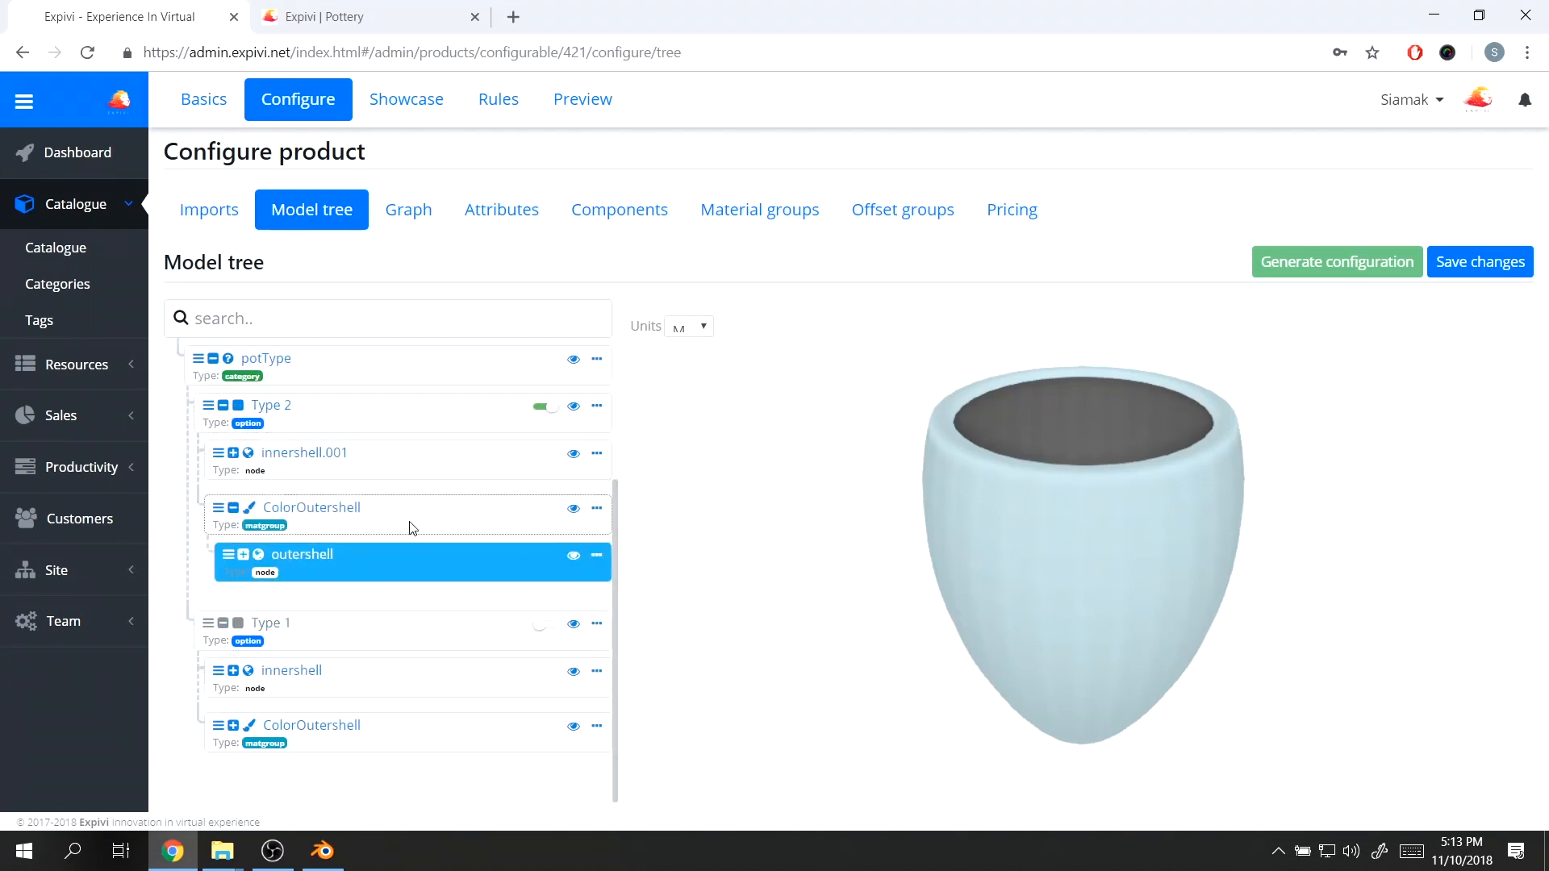
# - Display the Type 1 pot and compare the outer shell nodes inside both options' ColorOutershell material groups
pyautogui.click(549, 627)
pyautogui.click(510, 729)
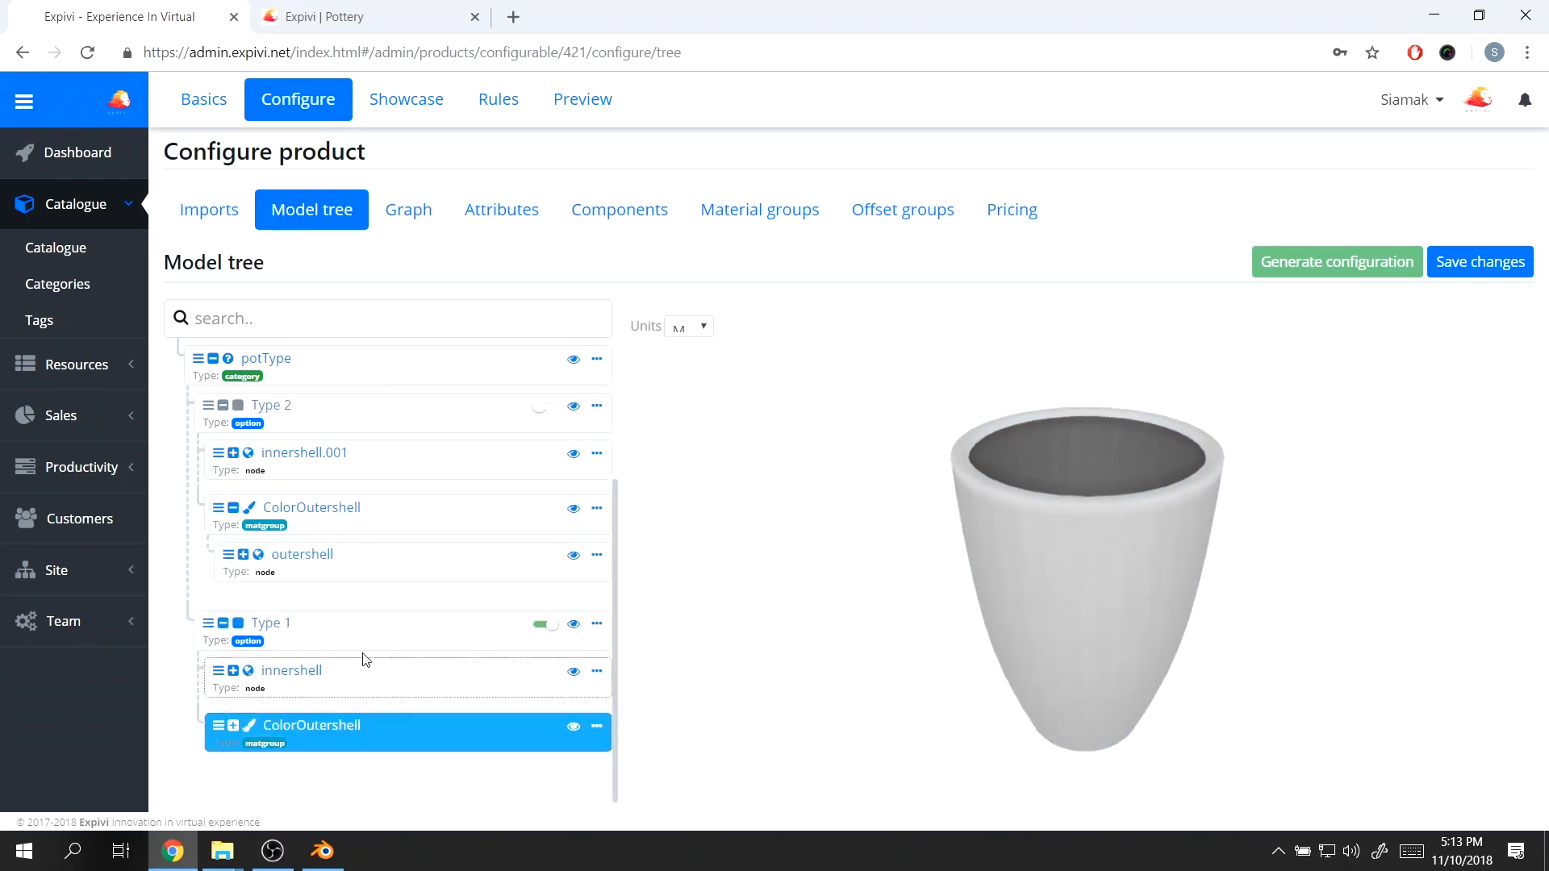
pyautogui.click(234, 727)
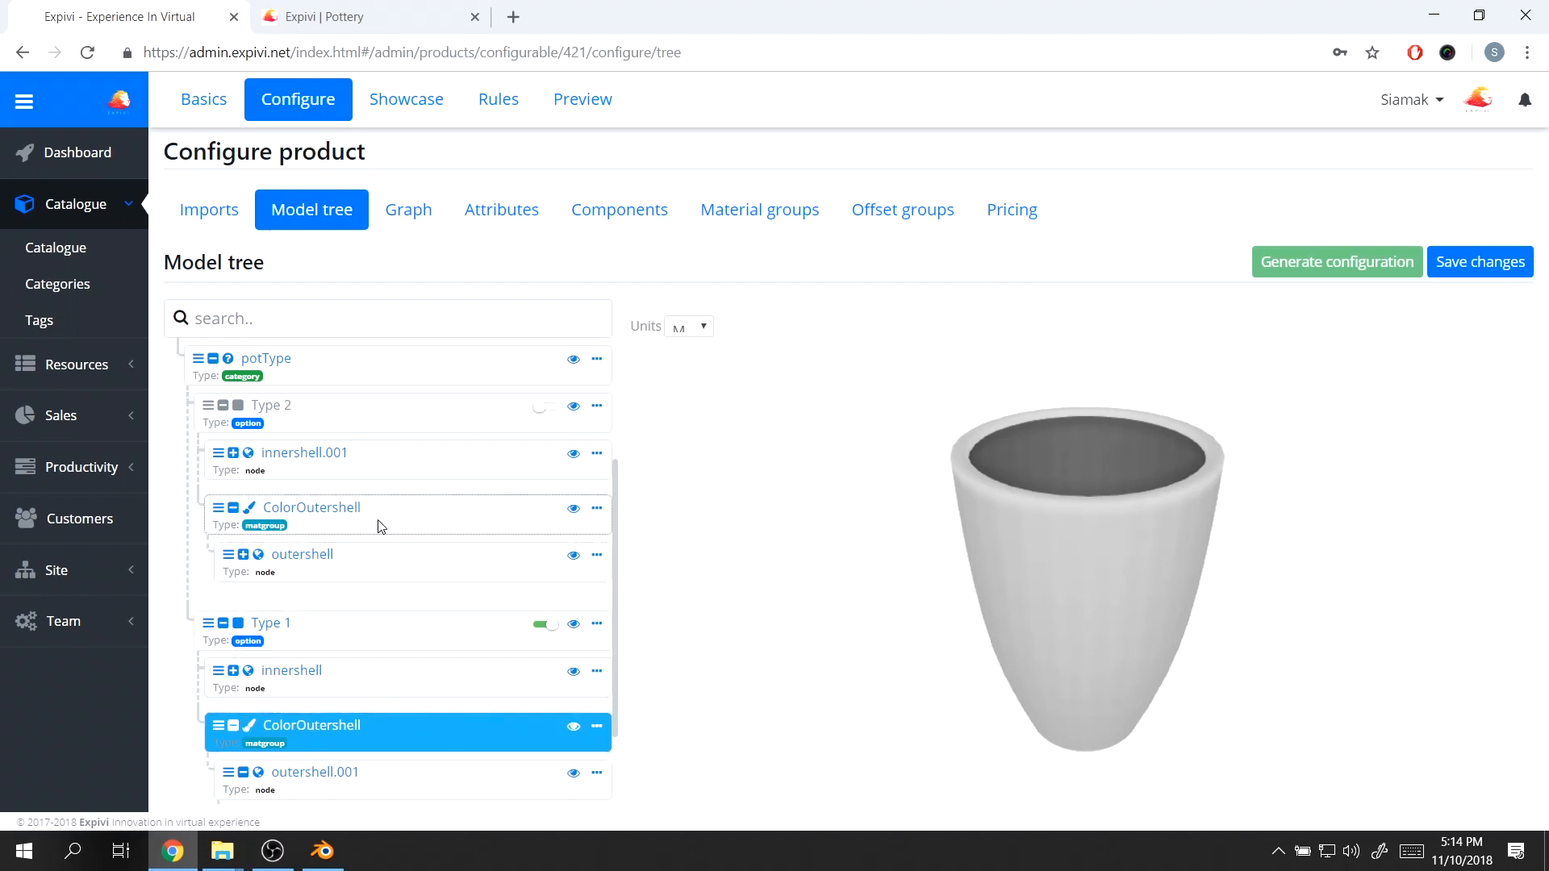
pyautogui.click(403, 564)
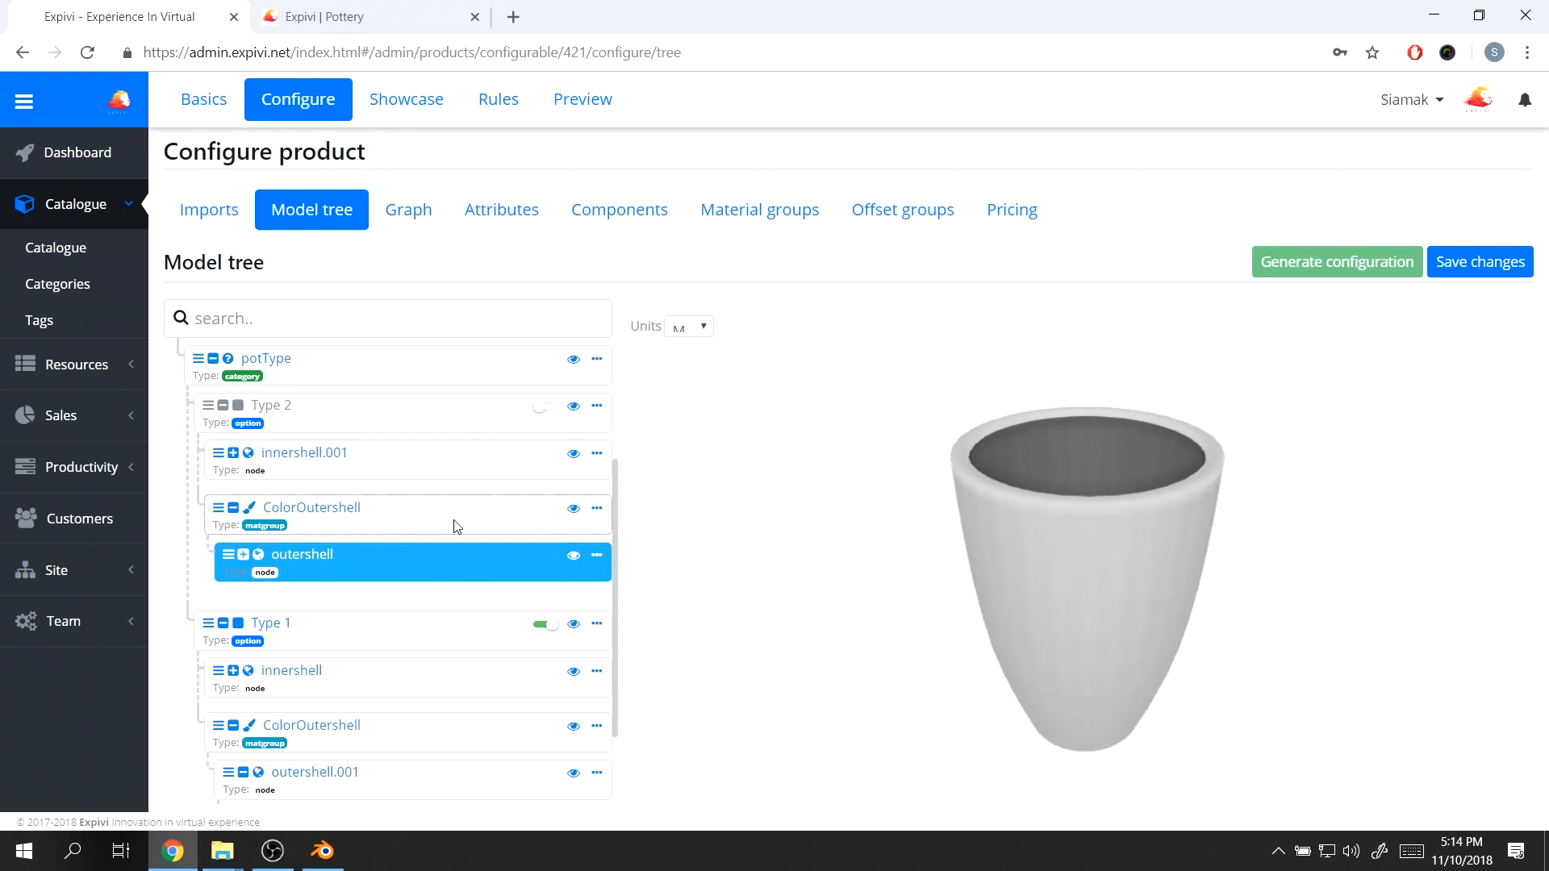
pyautogui.scroll(-2, 390, 737)
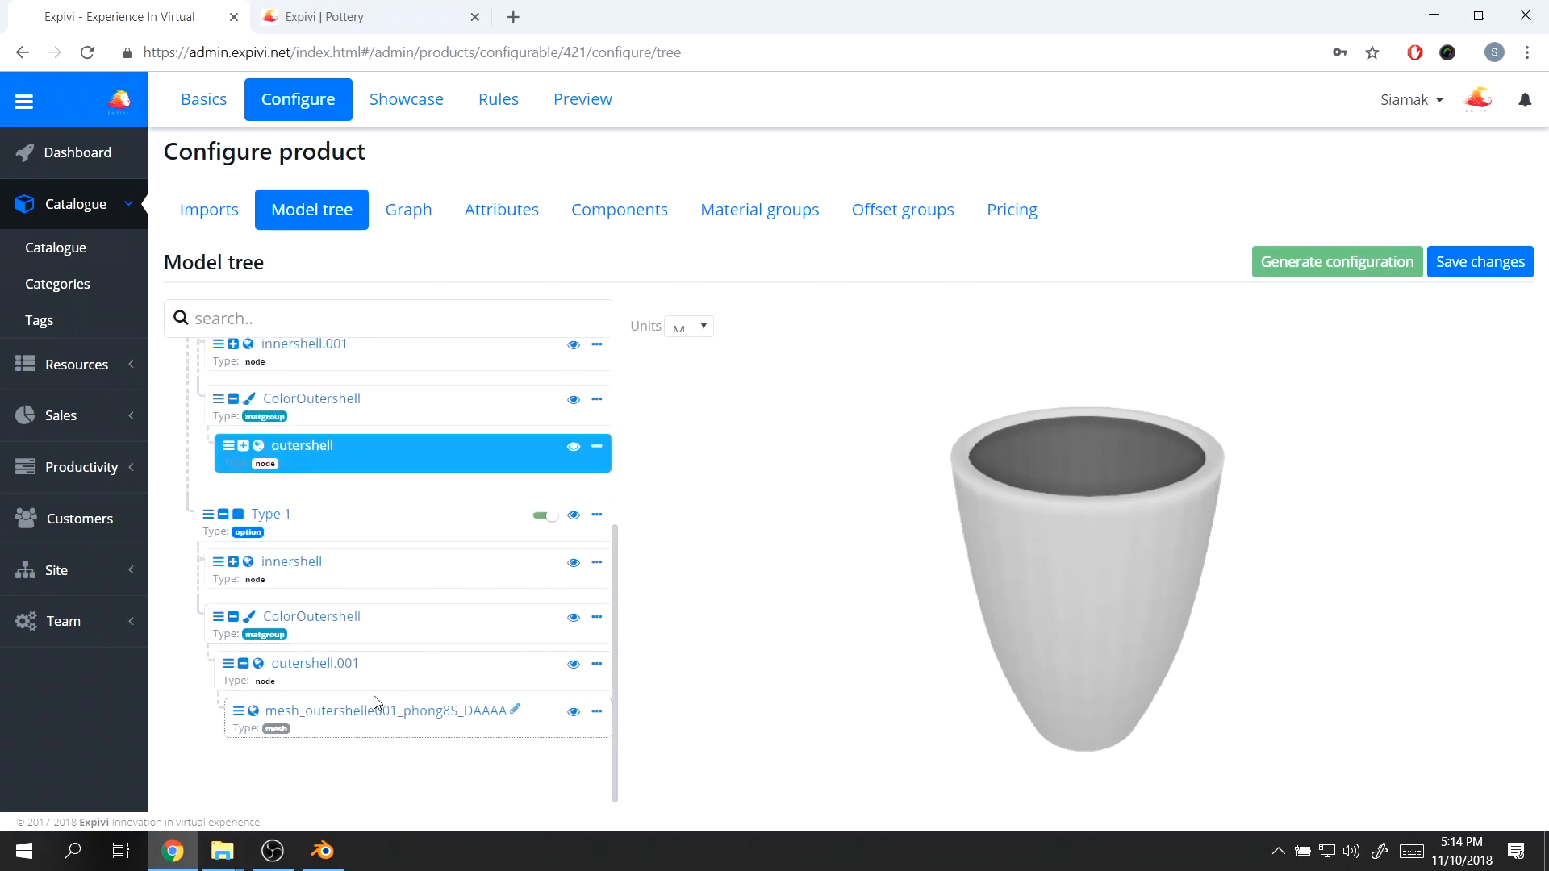
# - Save the model tree changes and generate the product's configuration from it
pyautogui.scroll(5, 420, 613)
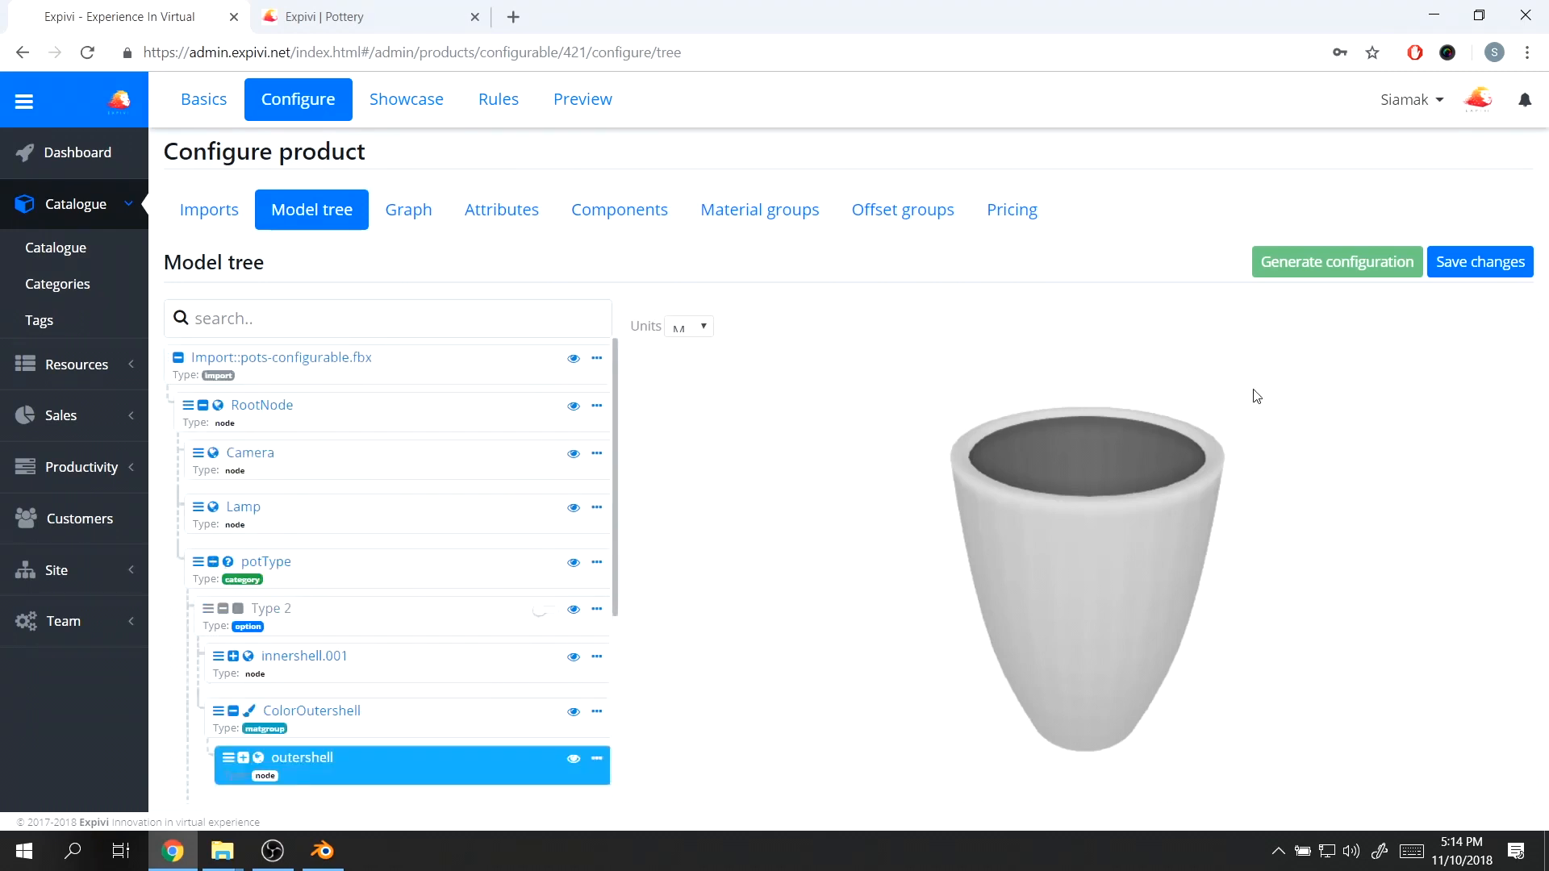
pyautogui.click(1496, 266)
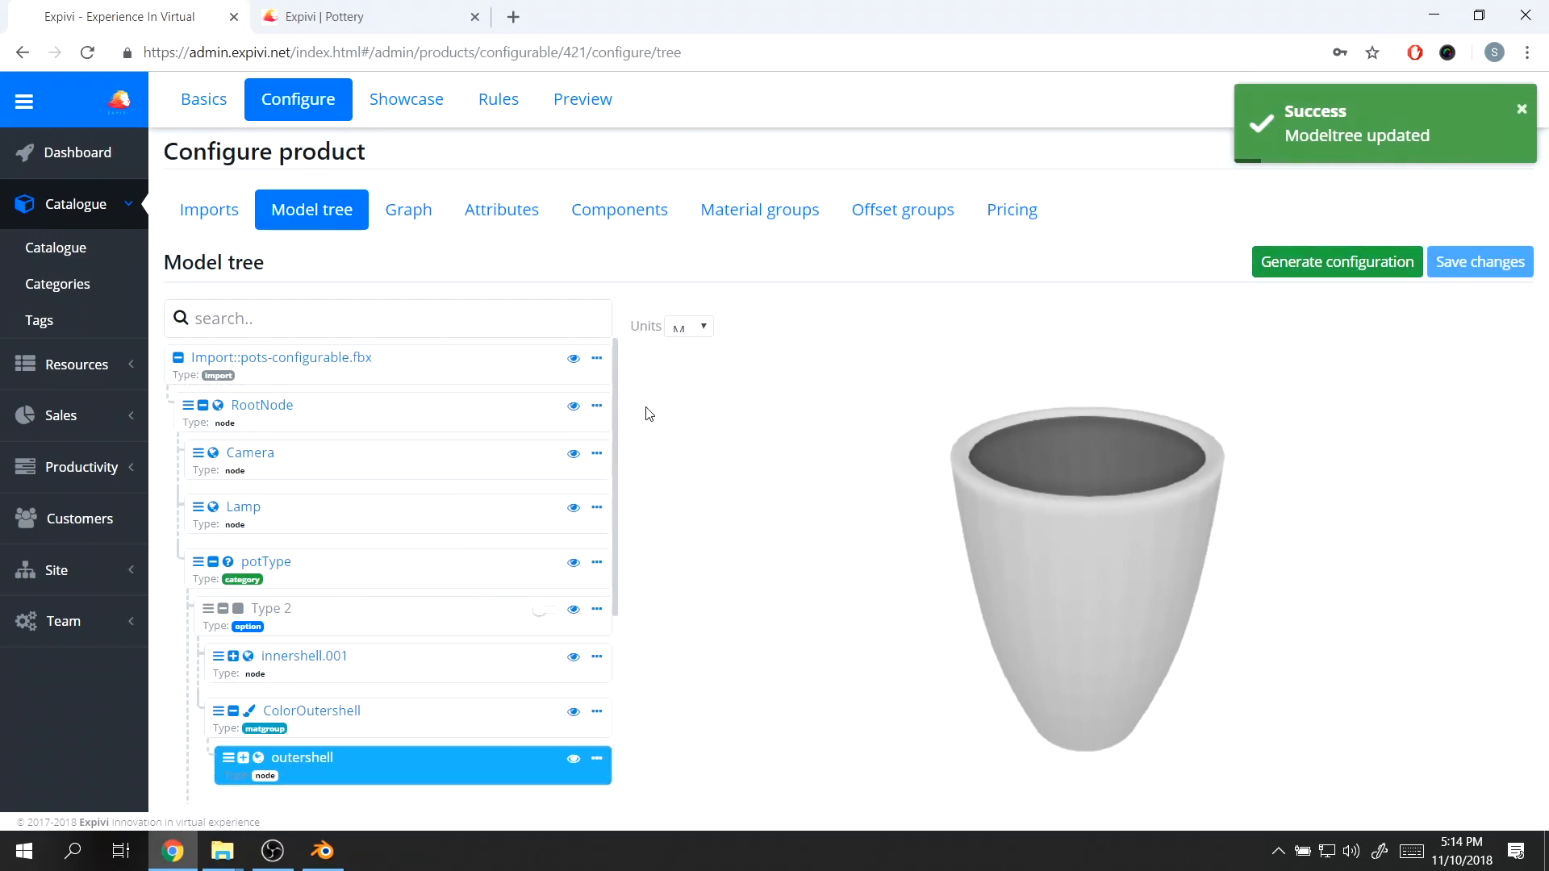
pyautogui.click(1360, 268)
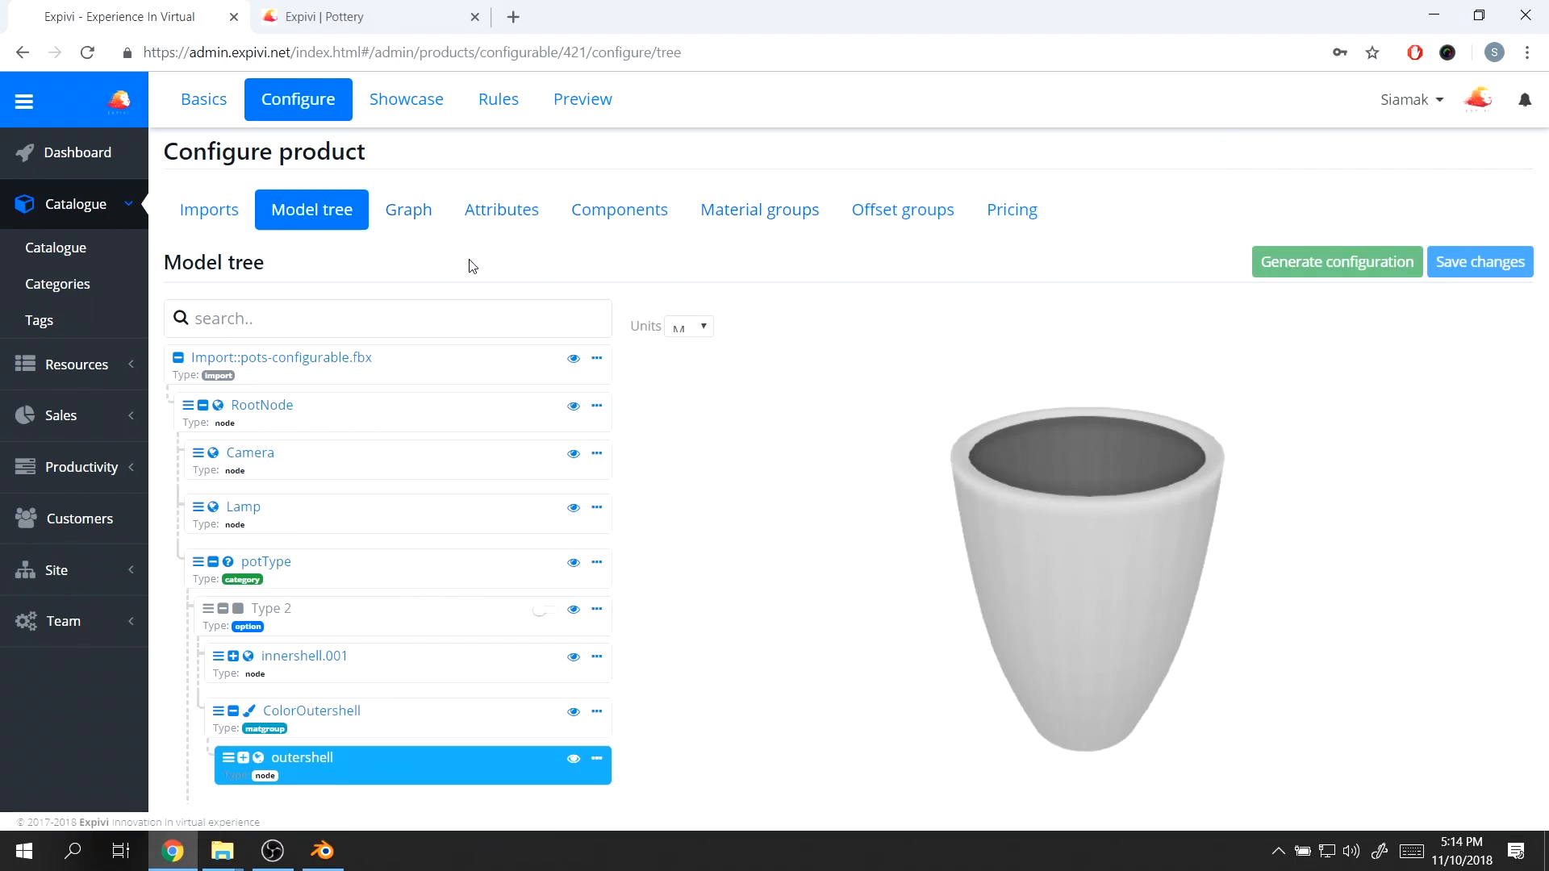
# - Open the configurable graph and expand the ColorOutershell material groups of Type 2 and Type 1 to inspect their assets
pyautogui.click(408, 213)
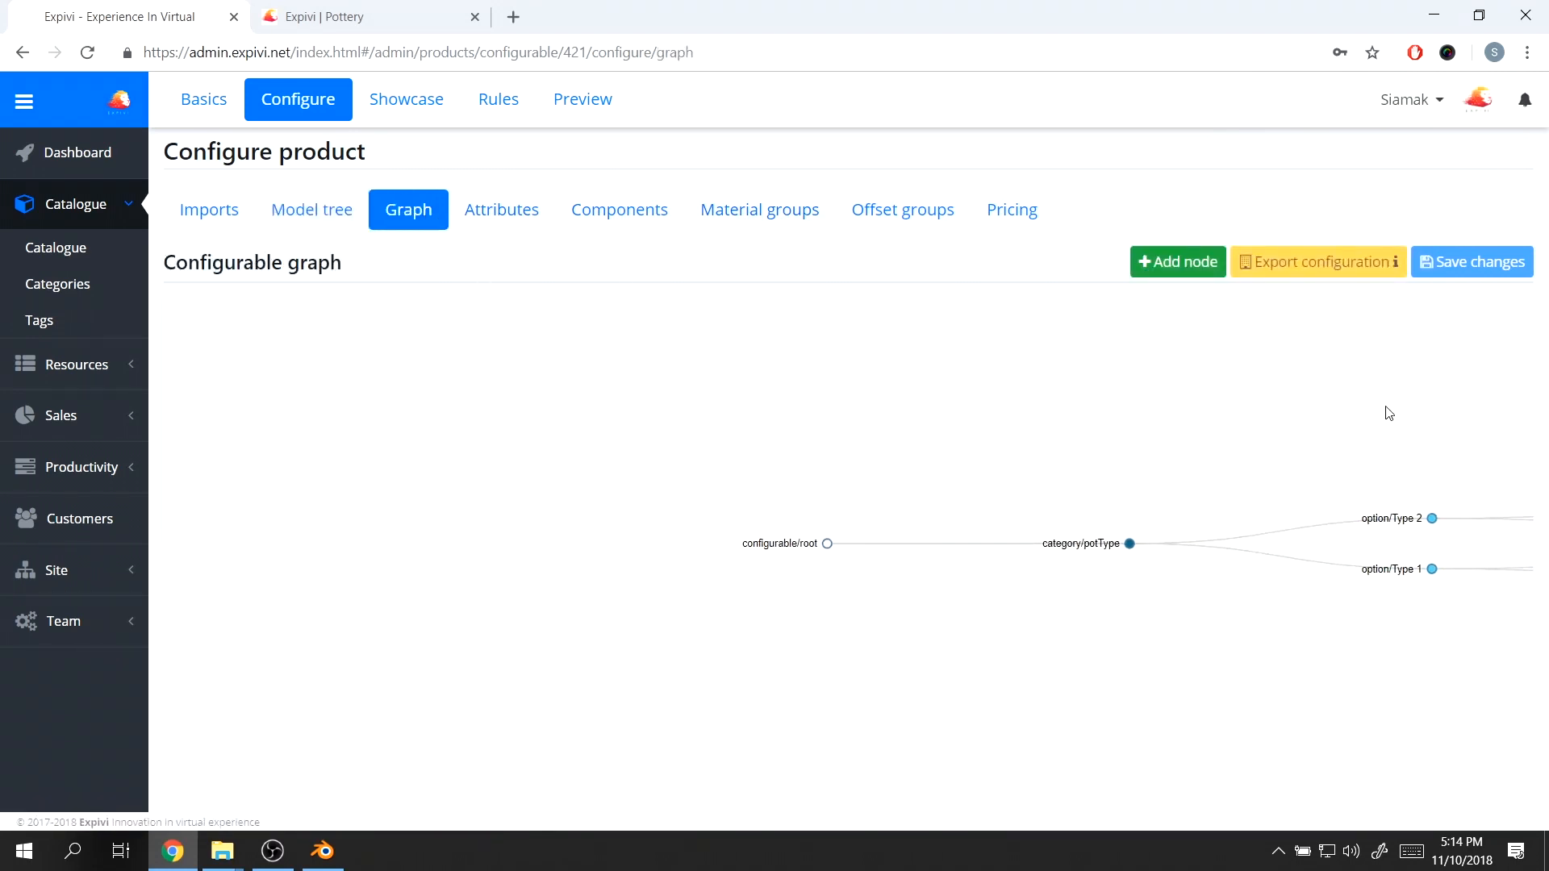
pyautogui.scroll(3, 836, 433)
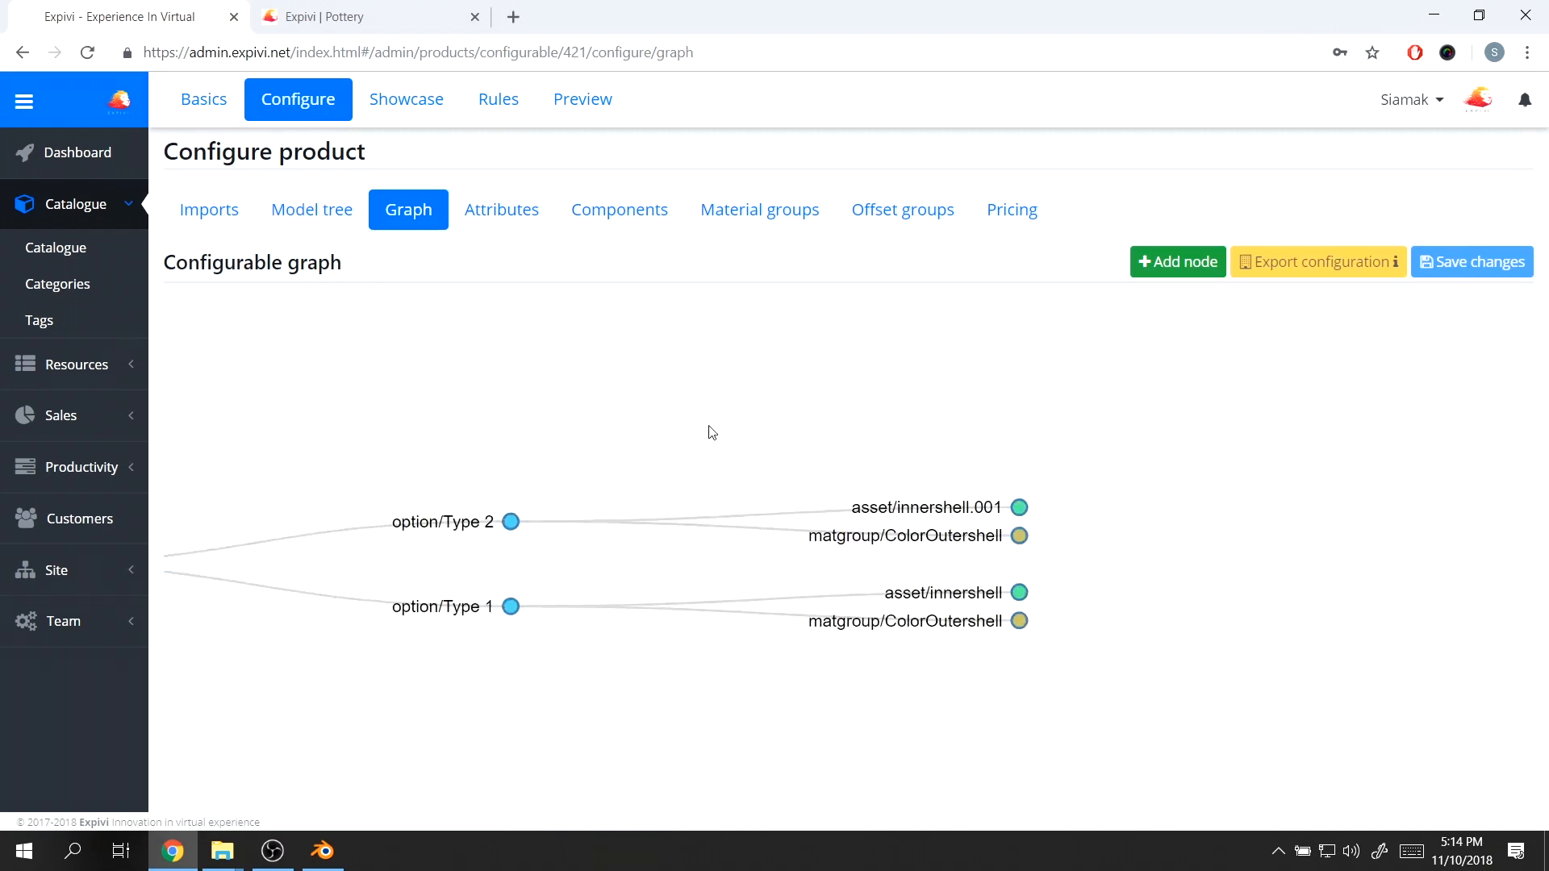
pyautogui.moveTo(339, 427); pyautogui.dragTo(563, 363)
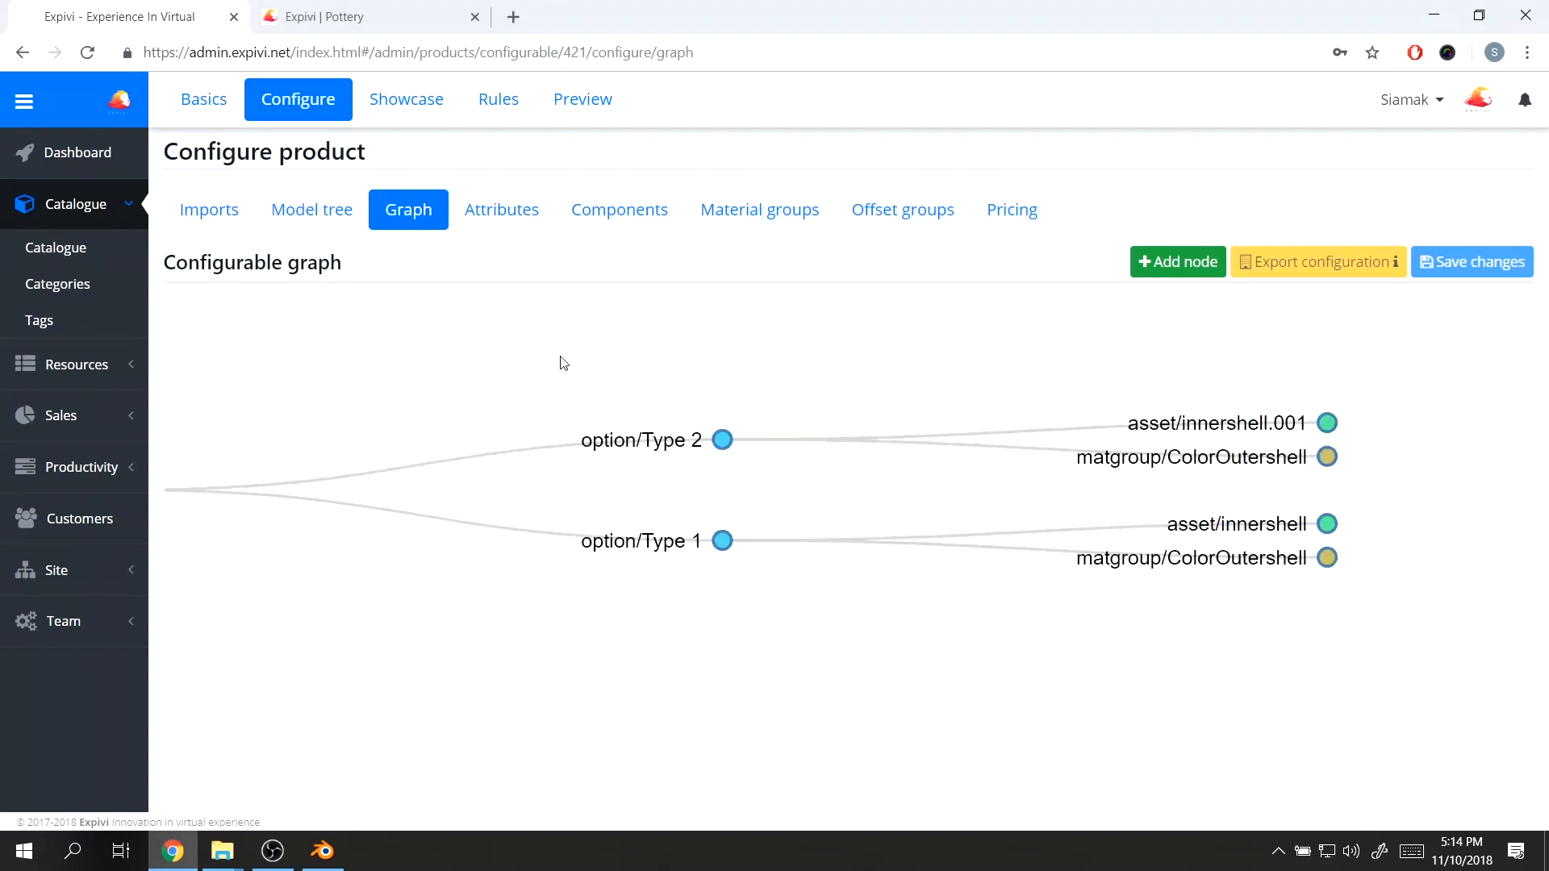
pyautogui.moveTo(922, 356); pyautogui.dragTo(493, 361)
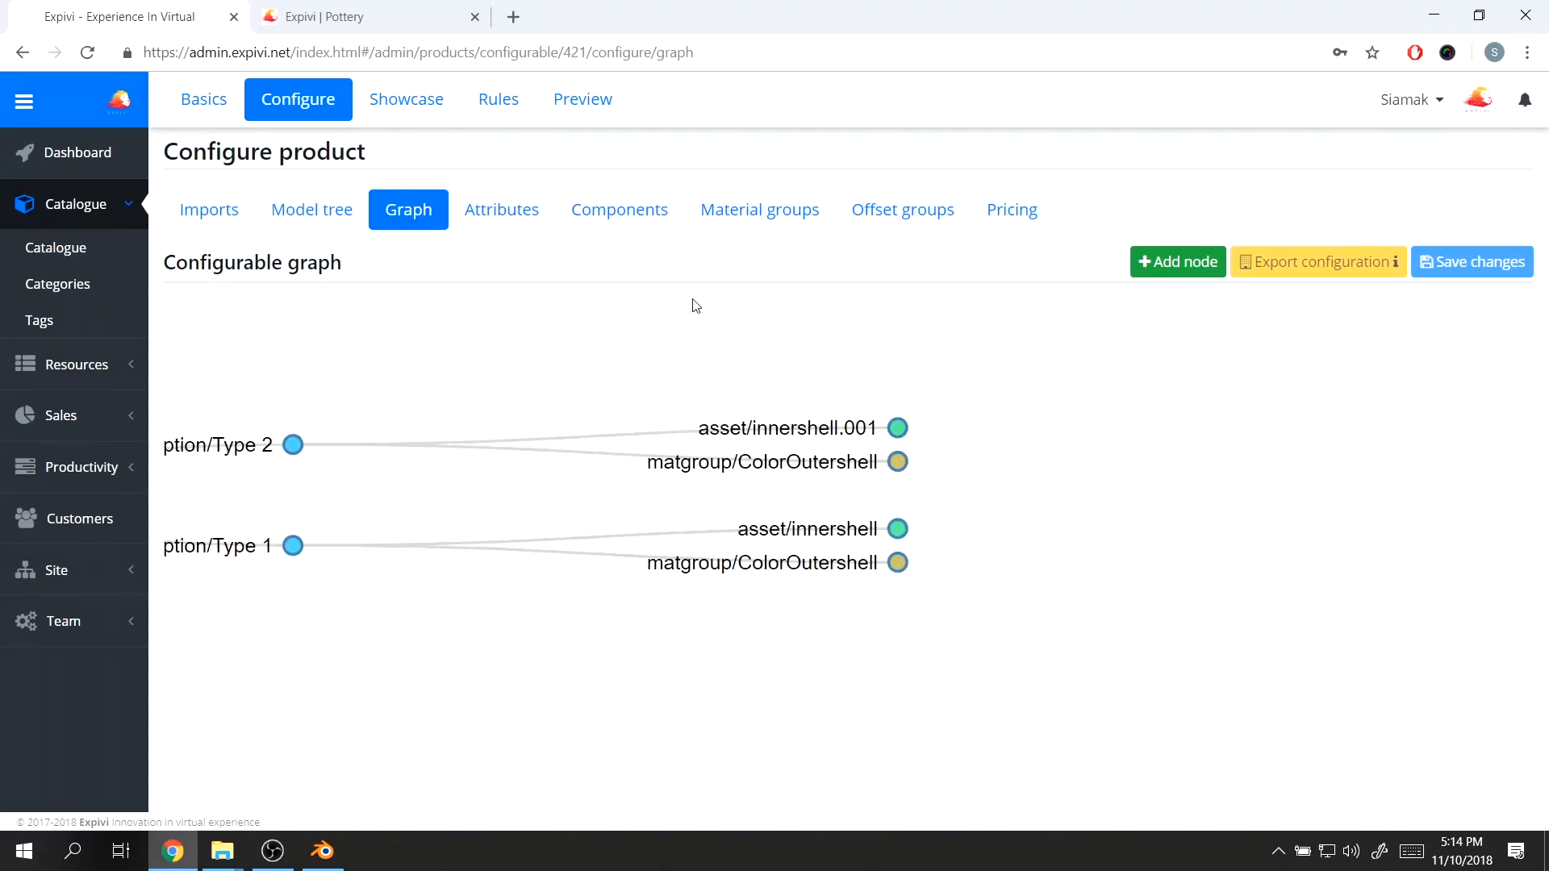
pyautogui.click(790, 466)
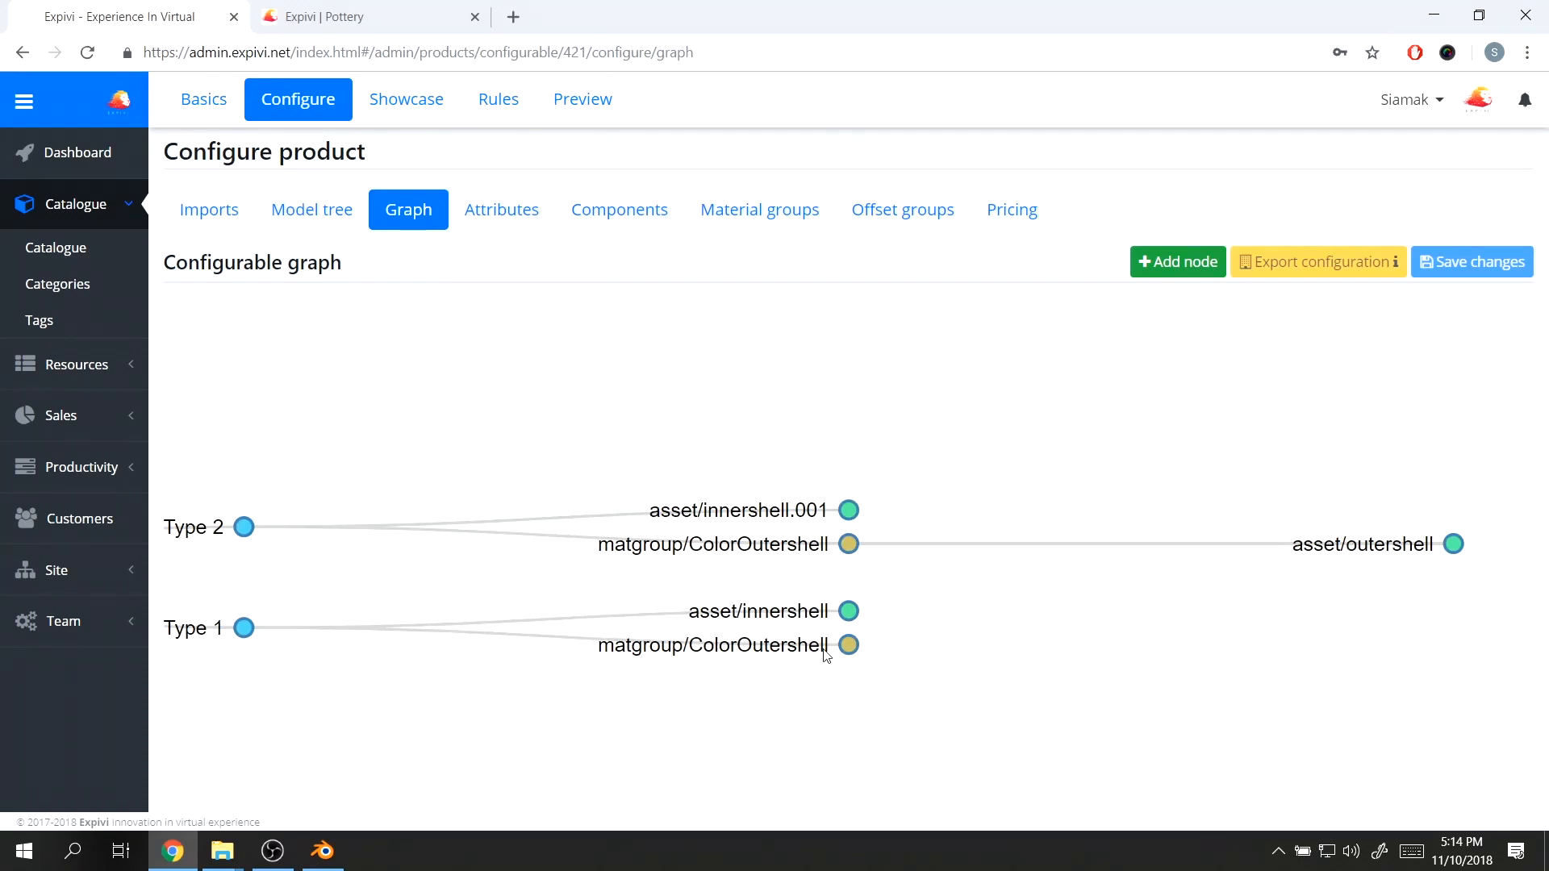
pyautogui.click(796, 647)
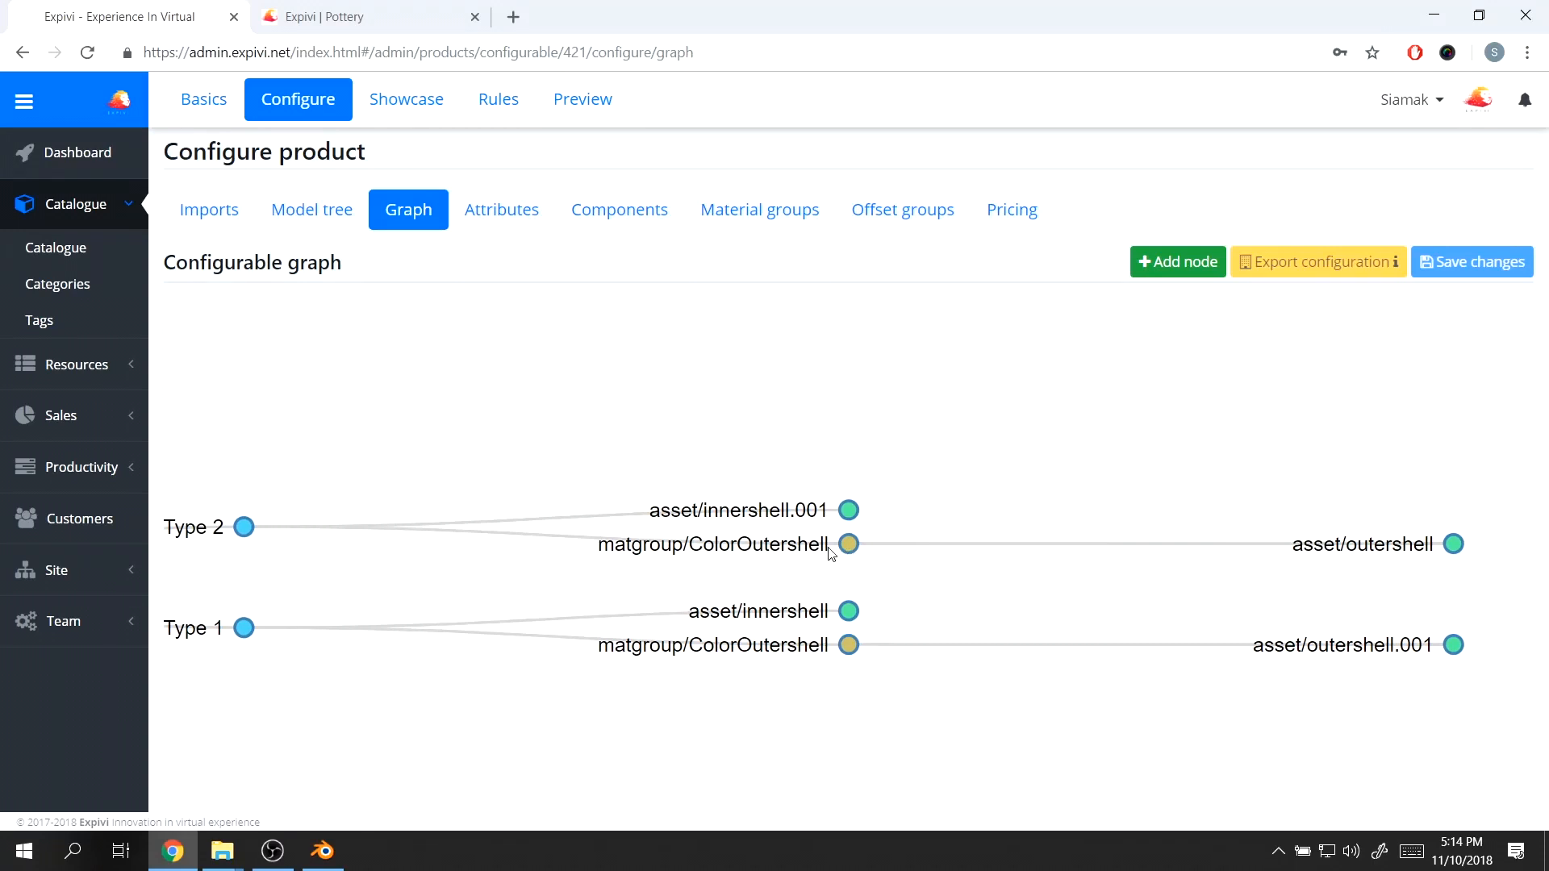
# - Open the ColorOutershell material group for editing and check its assigned materials
pyautogui.click(777, 216)
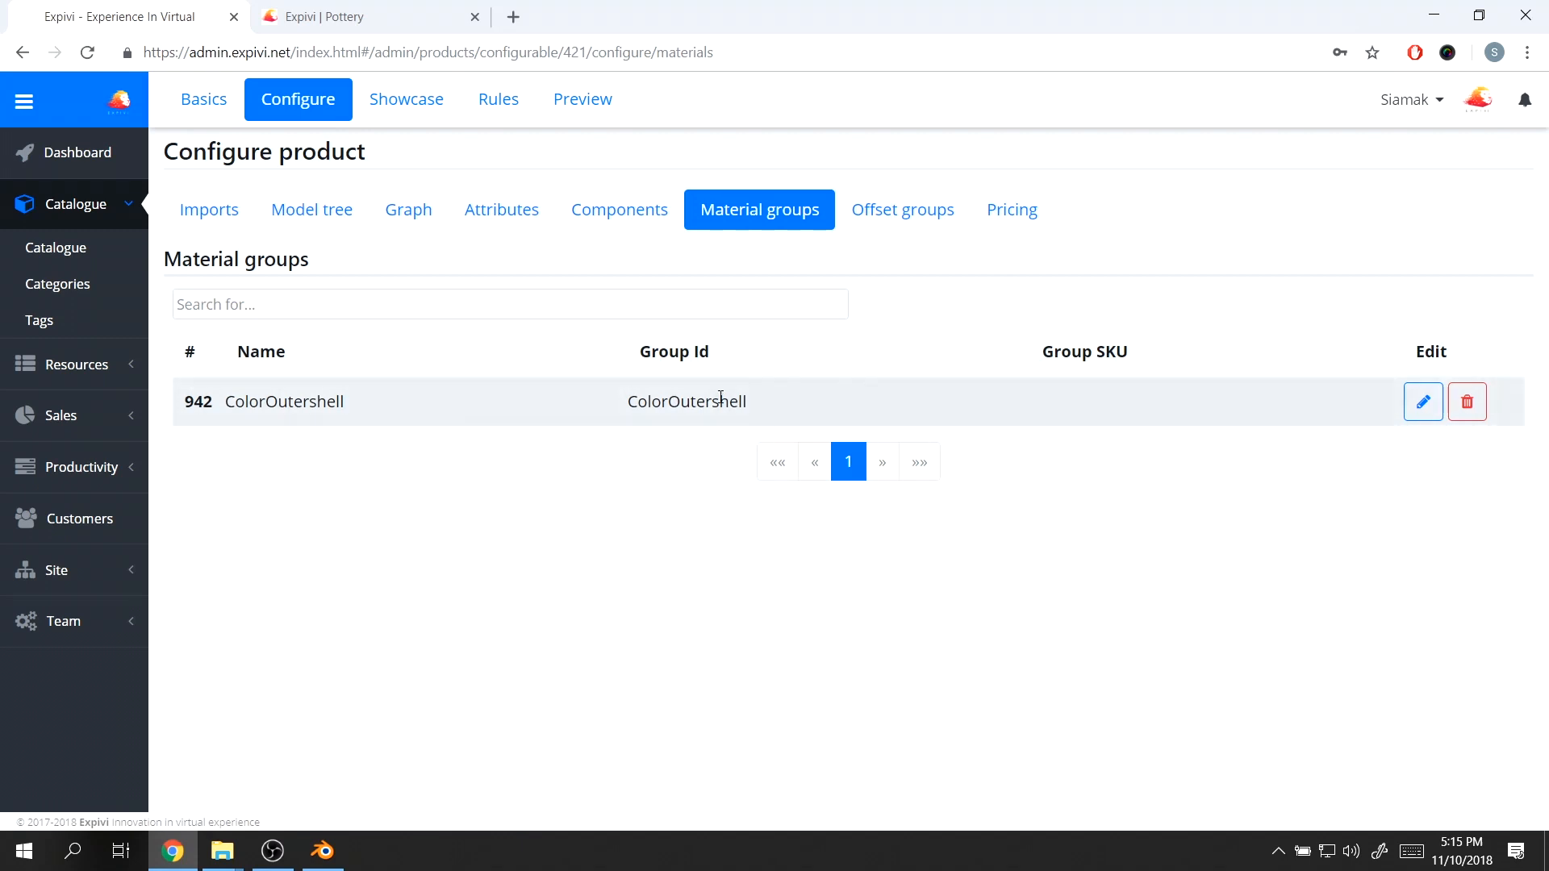
pyautogui.click(1423, 401)
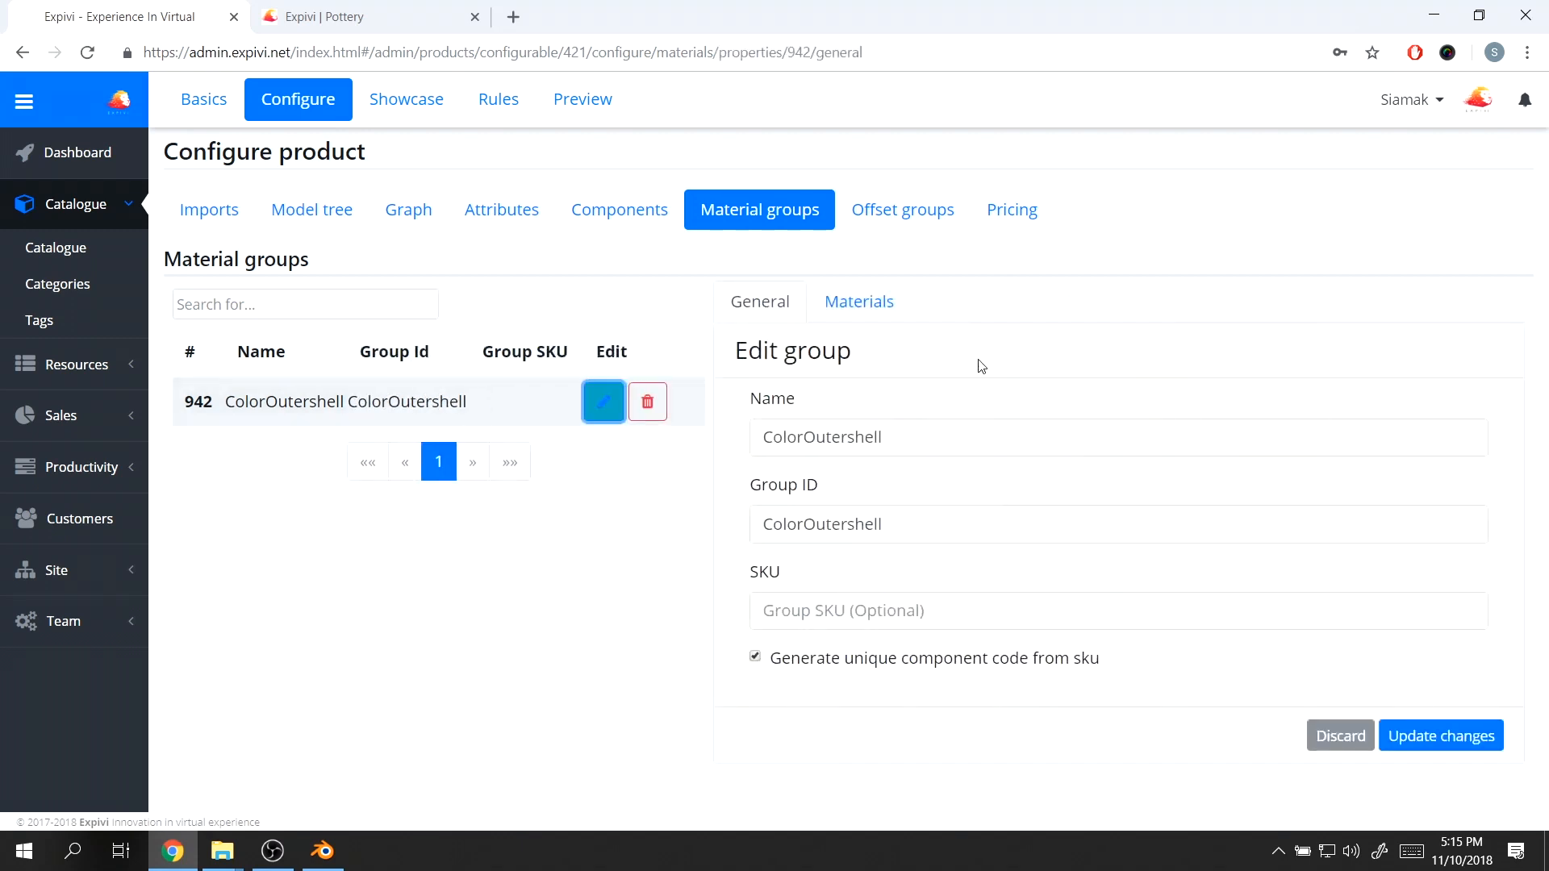
pyautogui.click(879, 310)
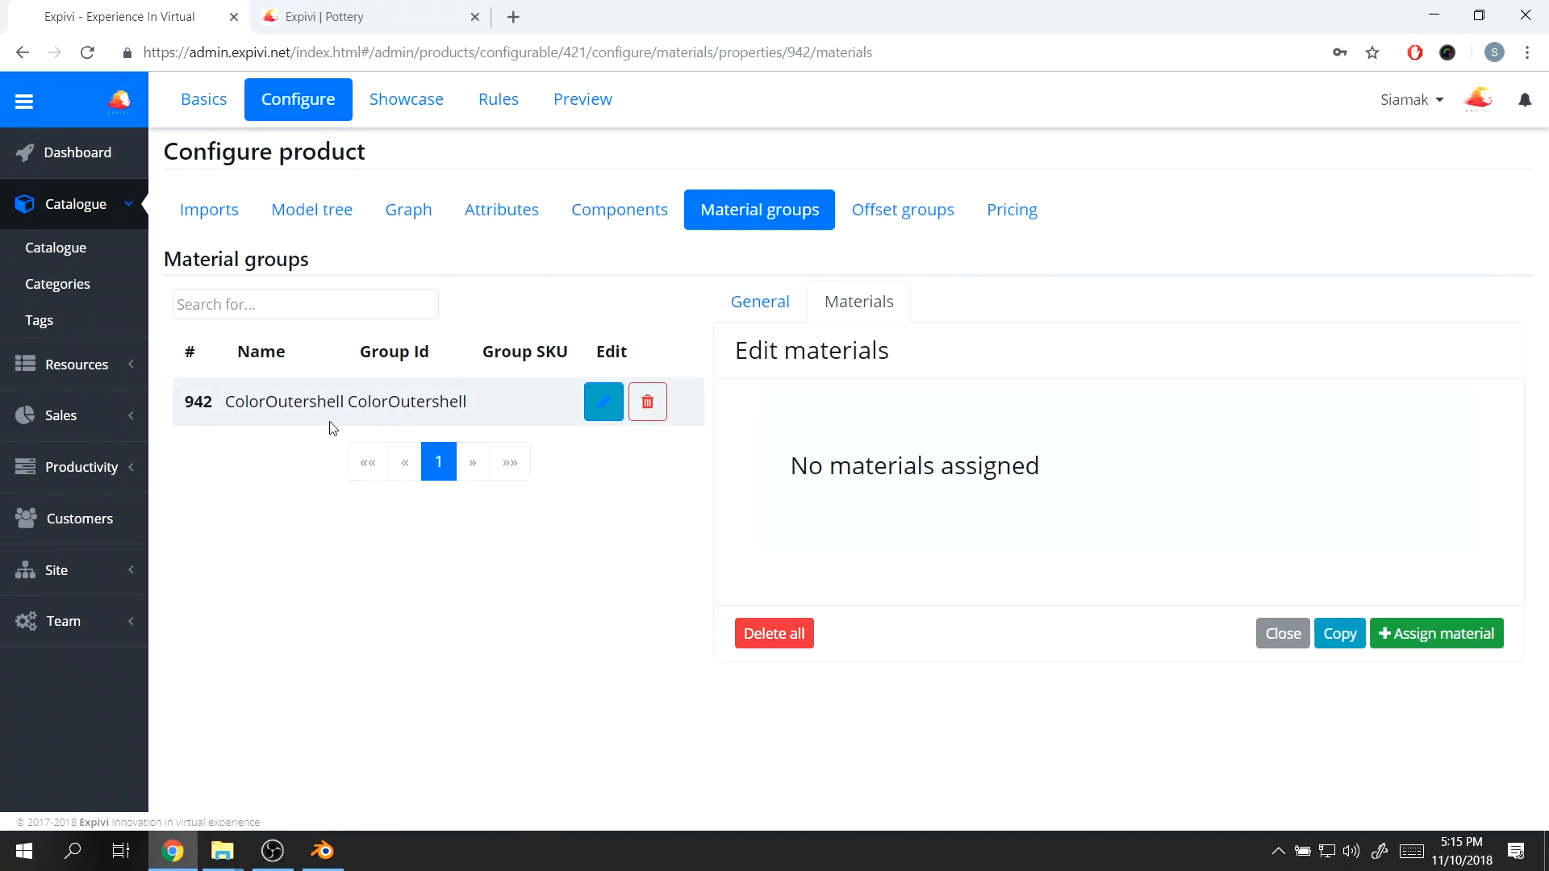
# - Go to the materials library under the resources and open the Pottery folder
pyautogui.click(84, 368)
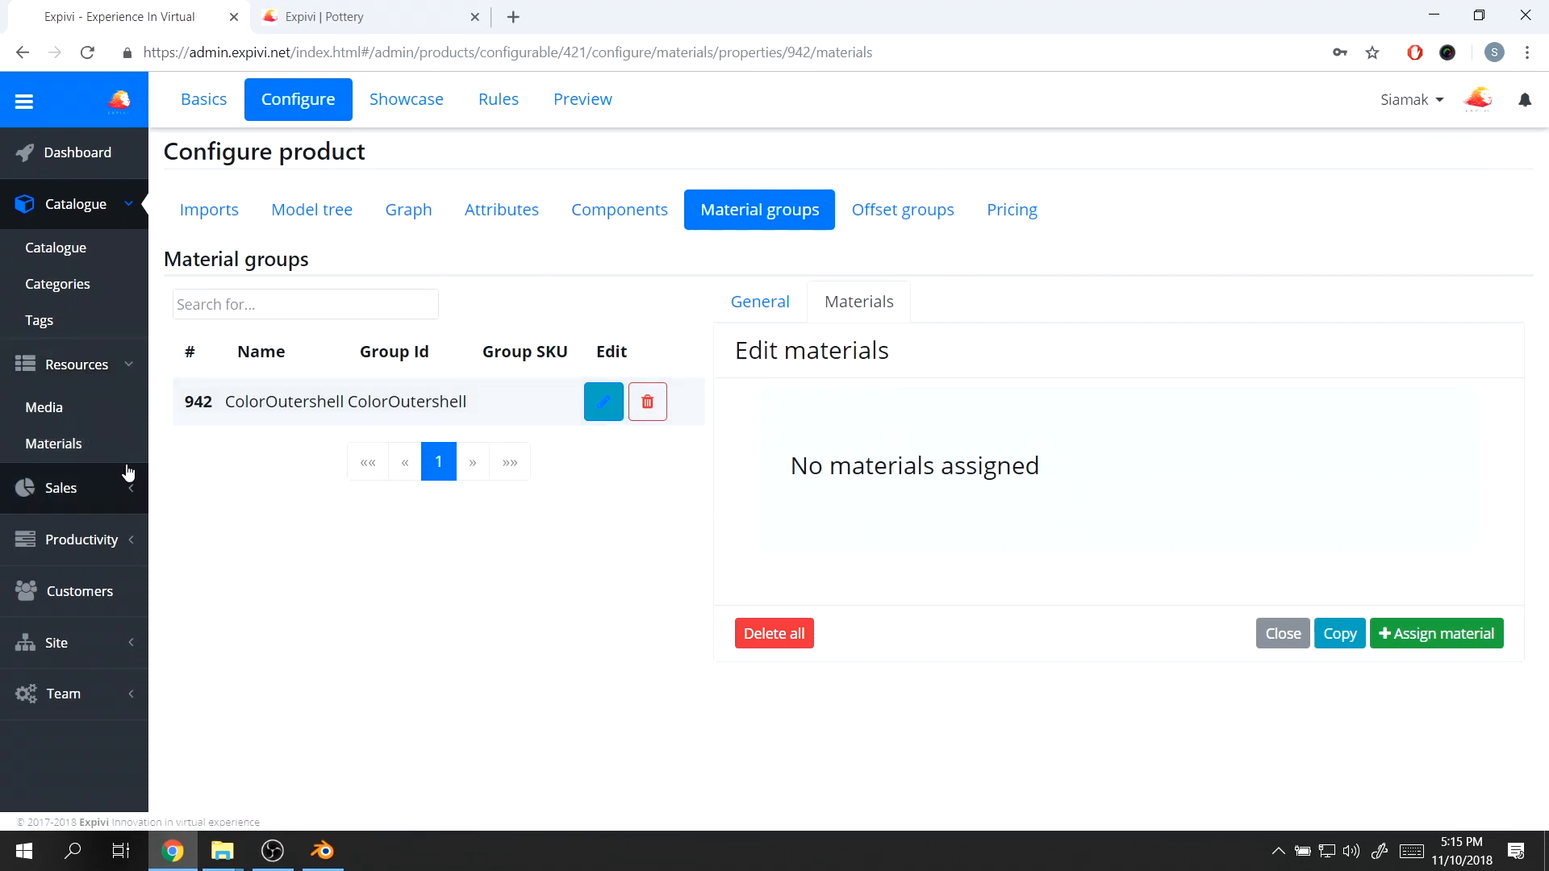
pyautogui.click(21, 103)
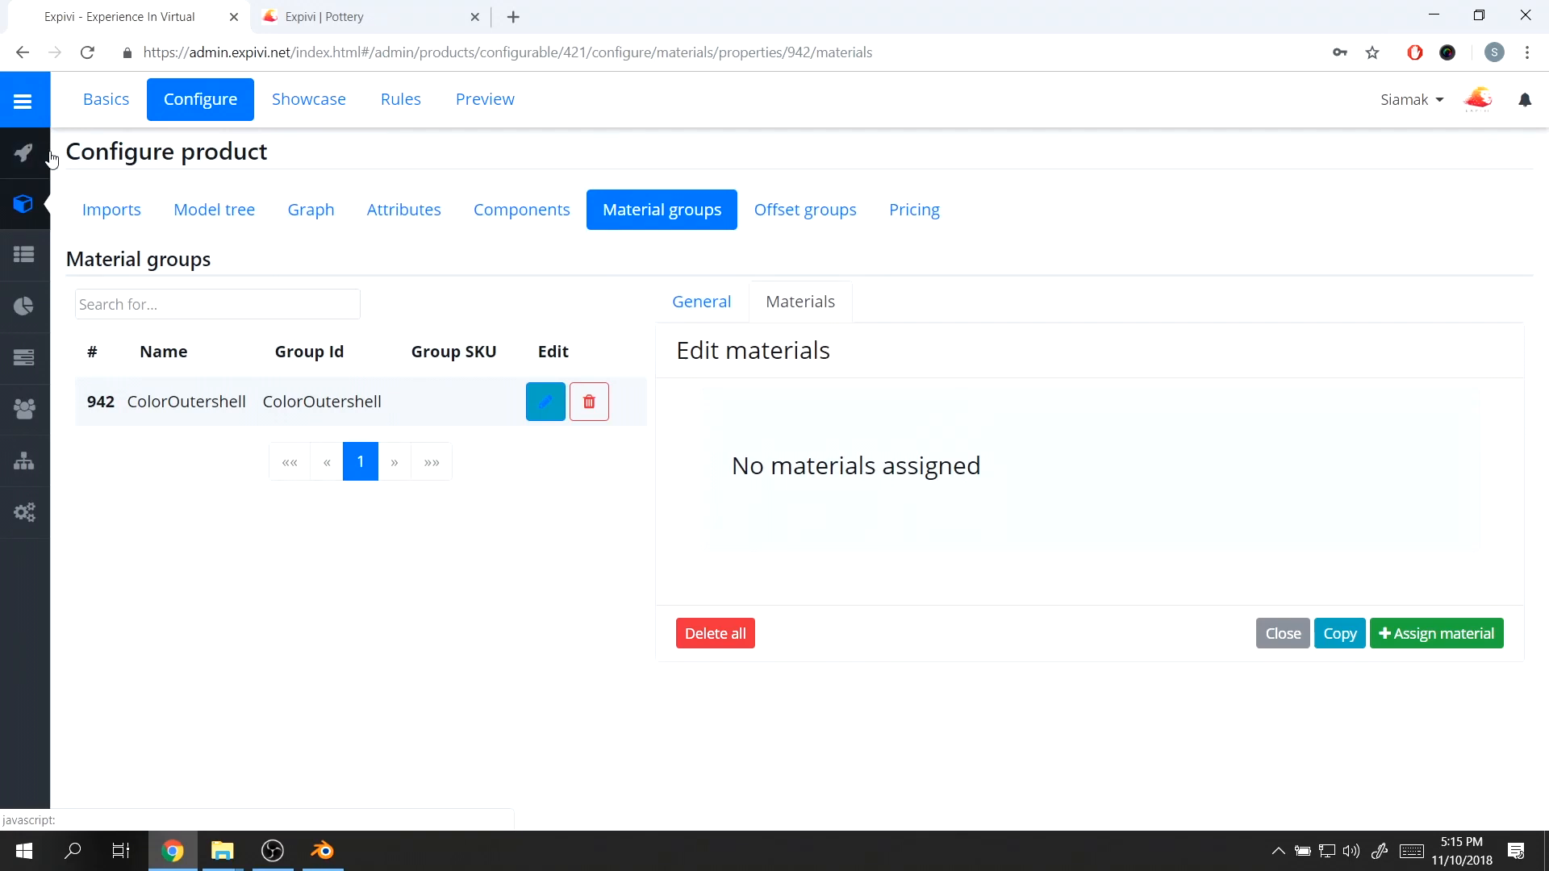
pyautogui.moveTo(28, 258)
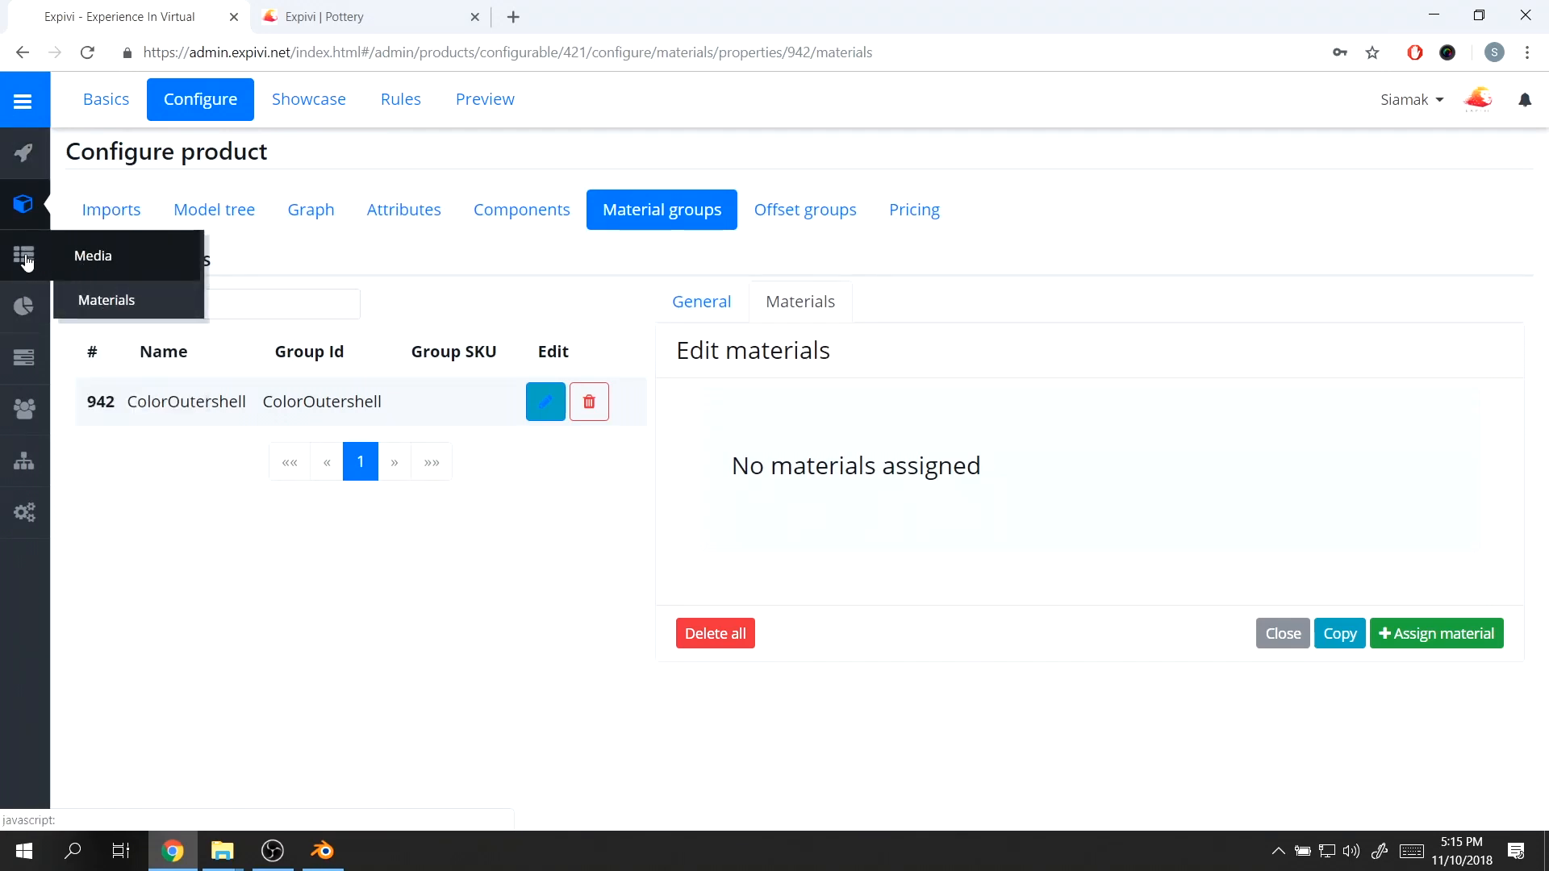
pyautogui.click(29, 104)
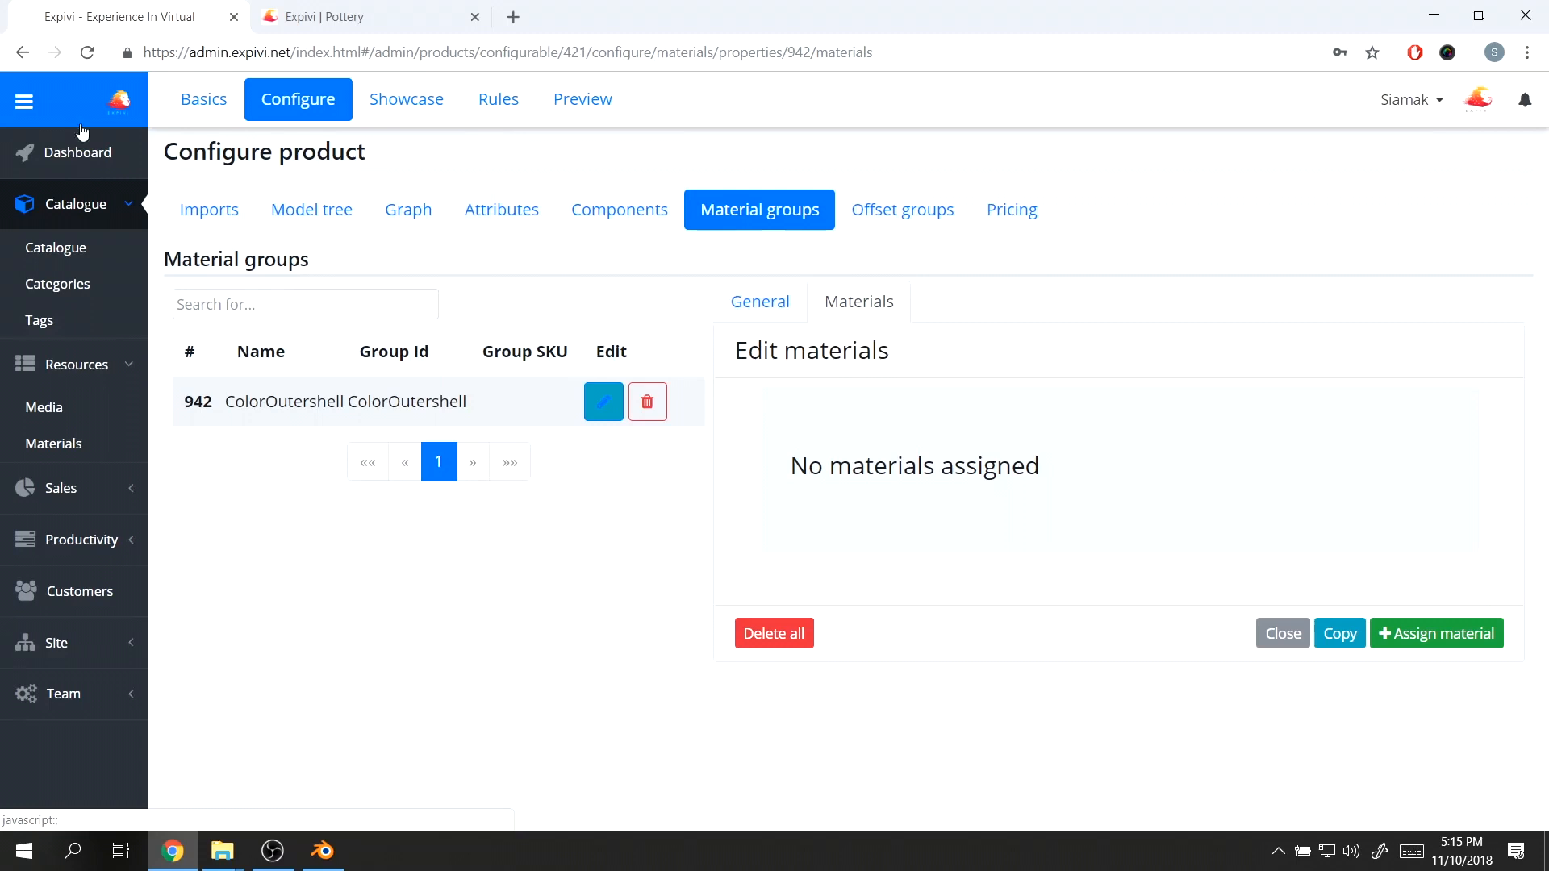
pyautogui.click(73, 445)
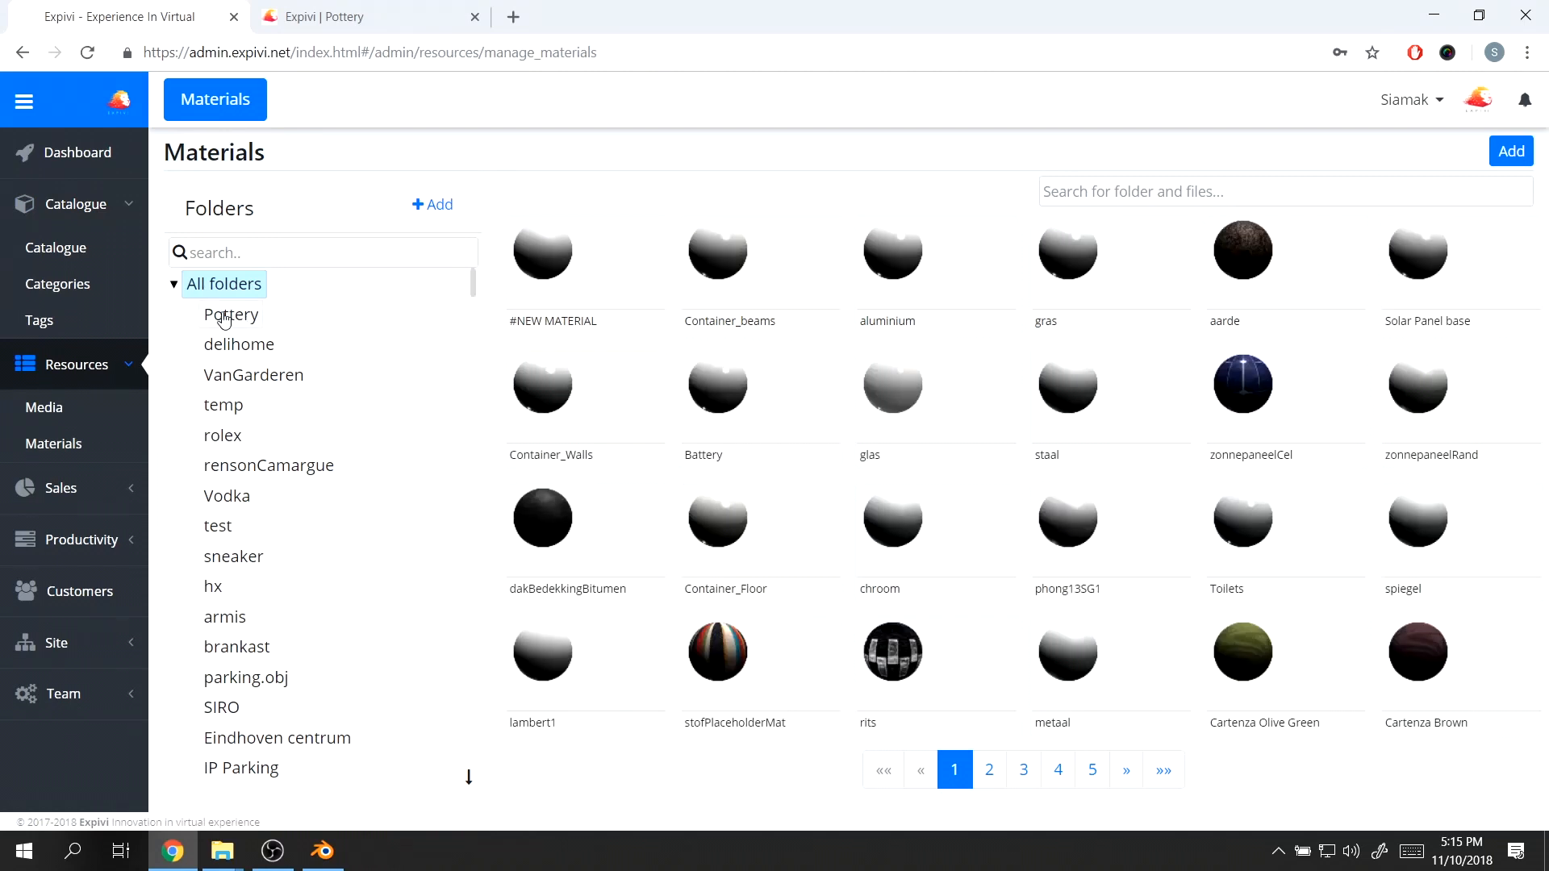
pyautogui.click(222, 319)
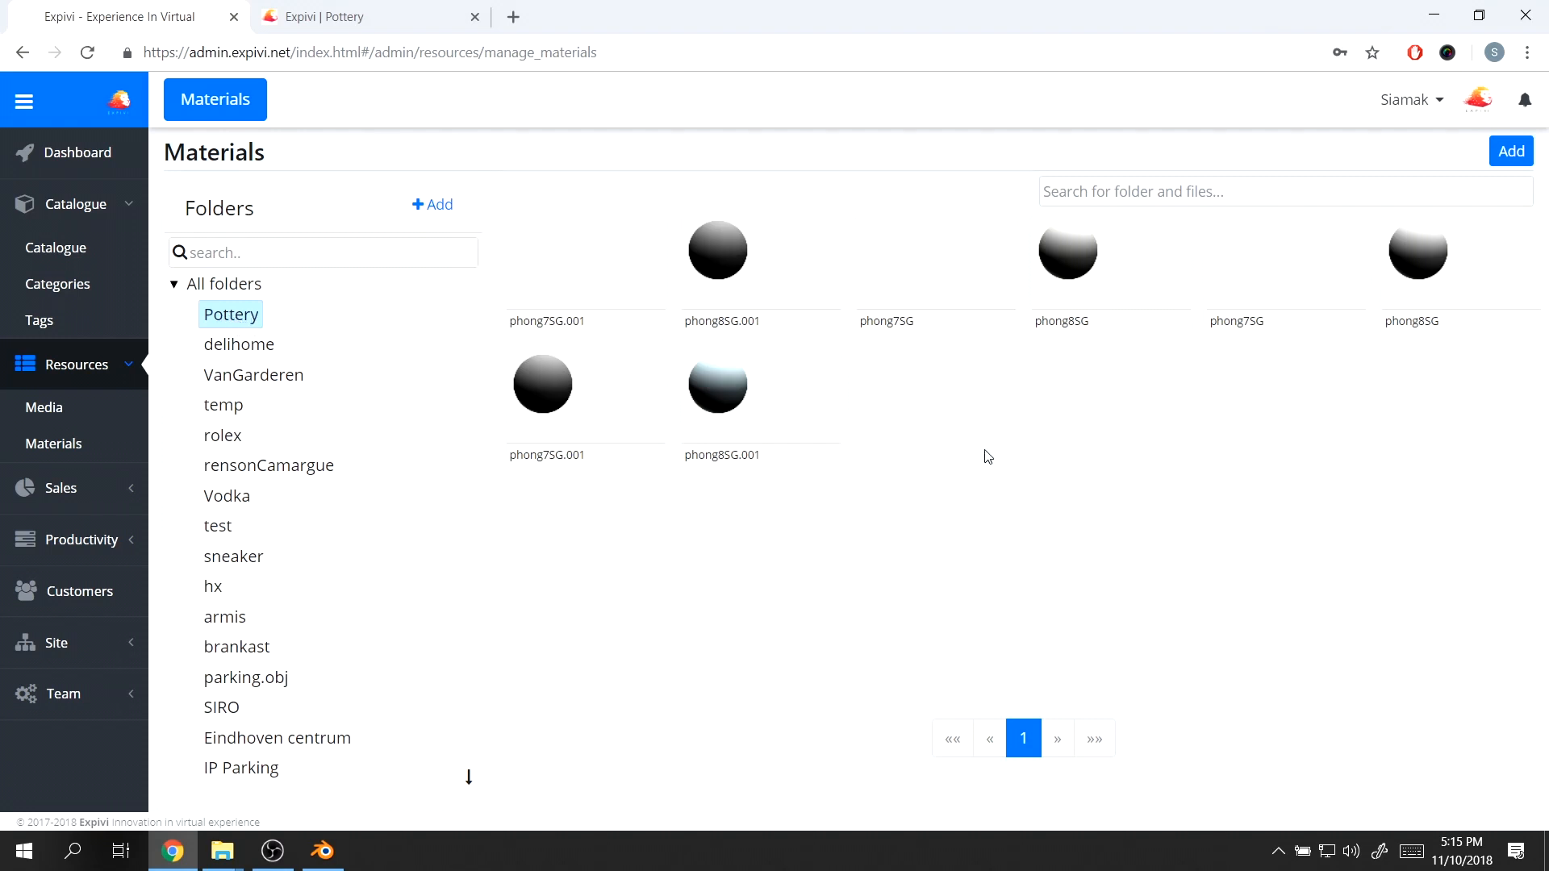
# - Add a new material named Color1 to the Pottery folder
pyautogui.click(1513, 155)
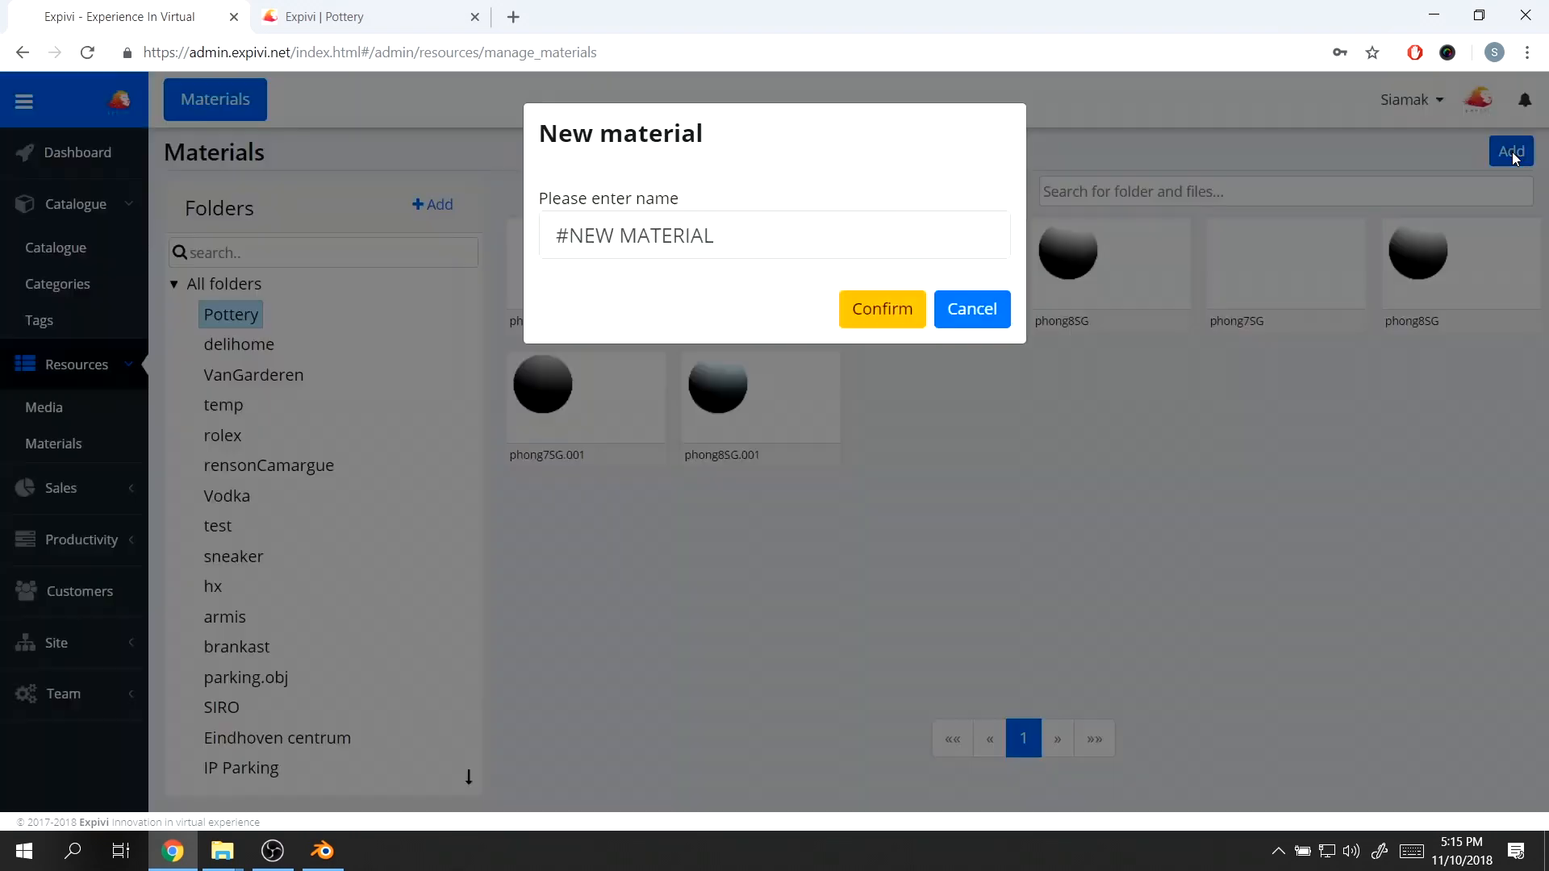
pyautogui.moveTo(843, 226); pyautogui.dragTo(553, 231)
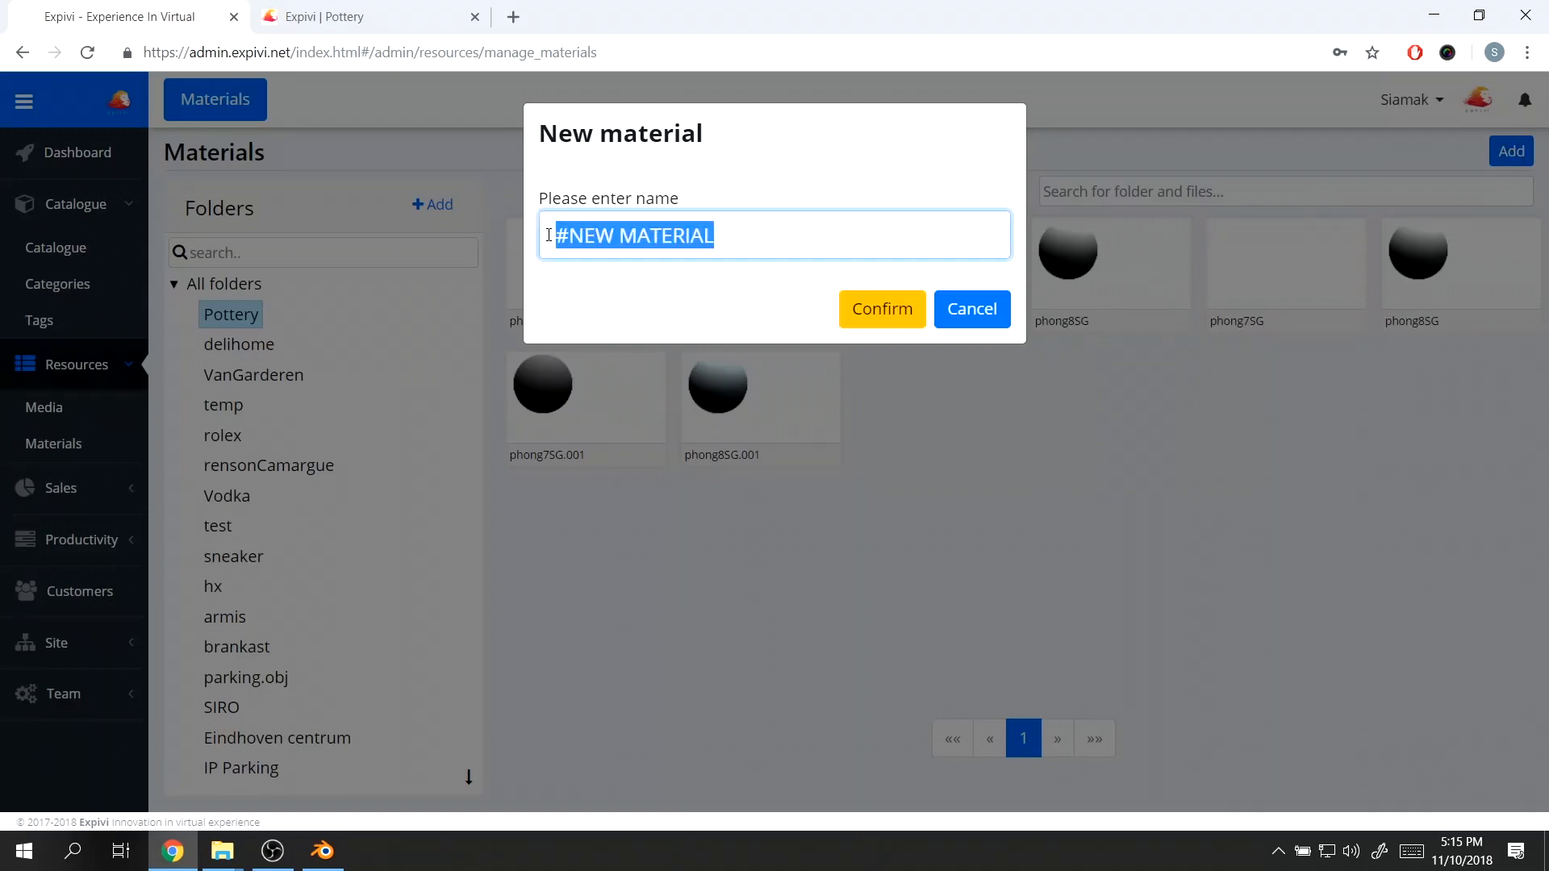
pyautogui.write('Colo')
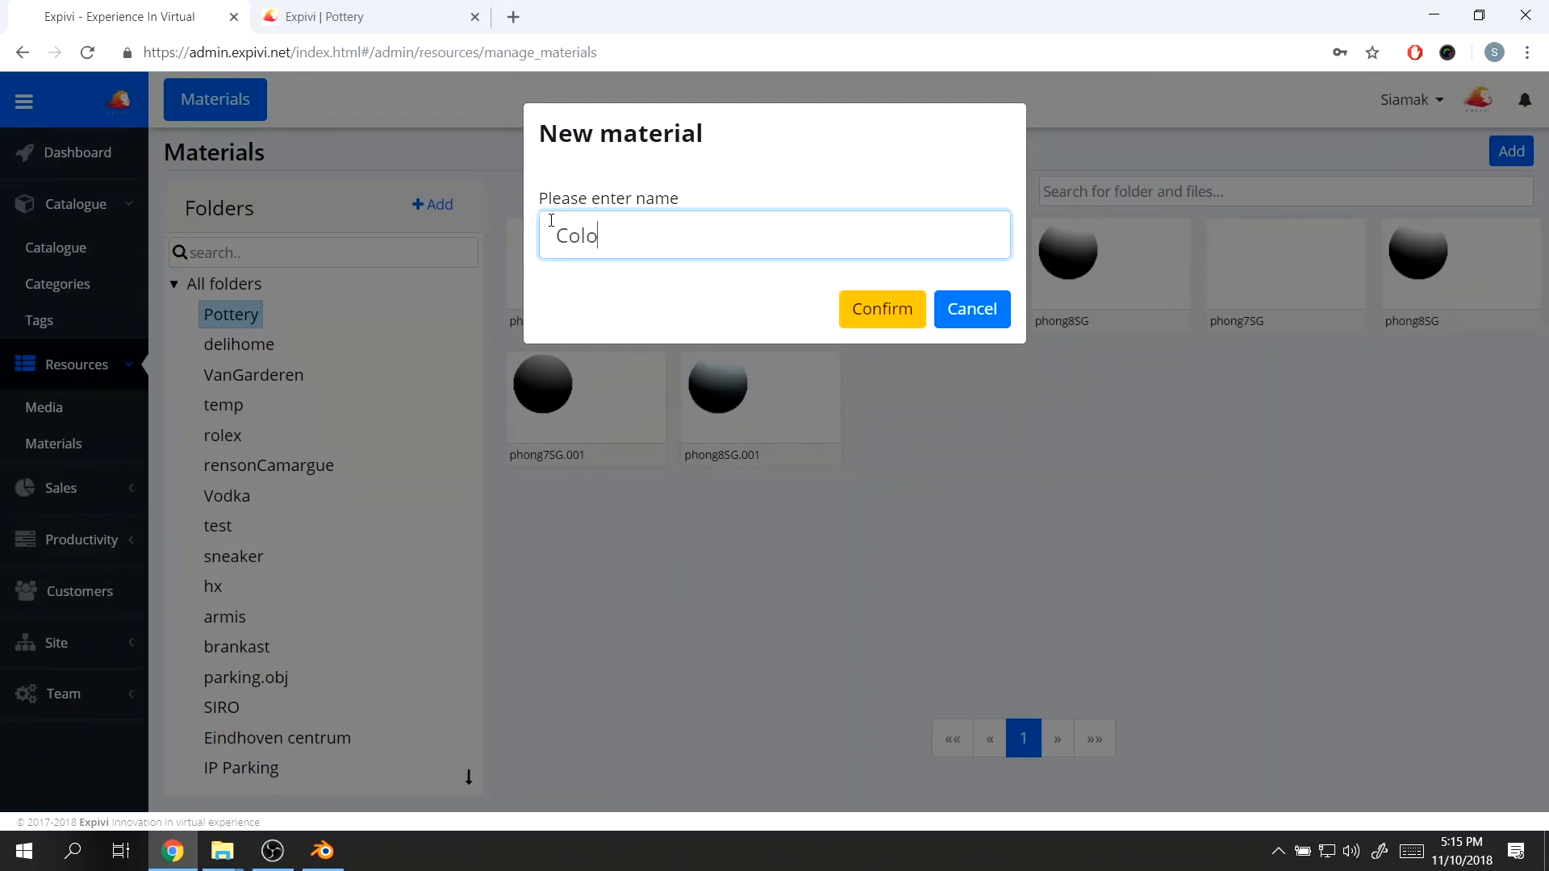
pyautogui.write('r1')
pyautogui.click(883, 322)
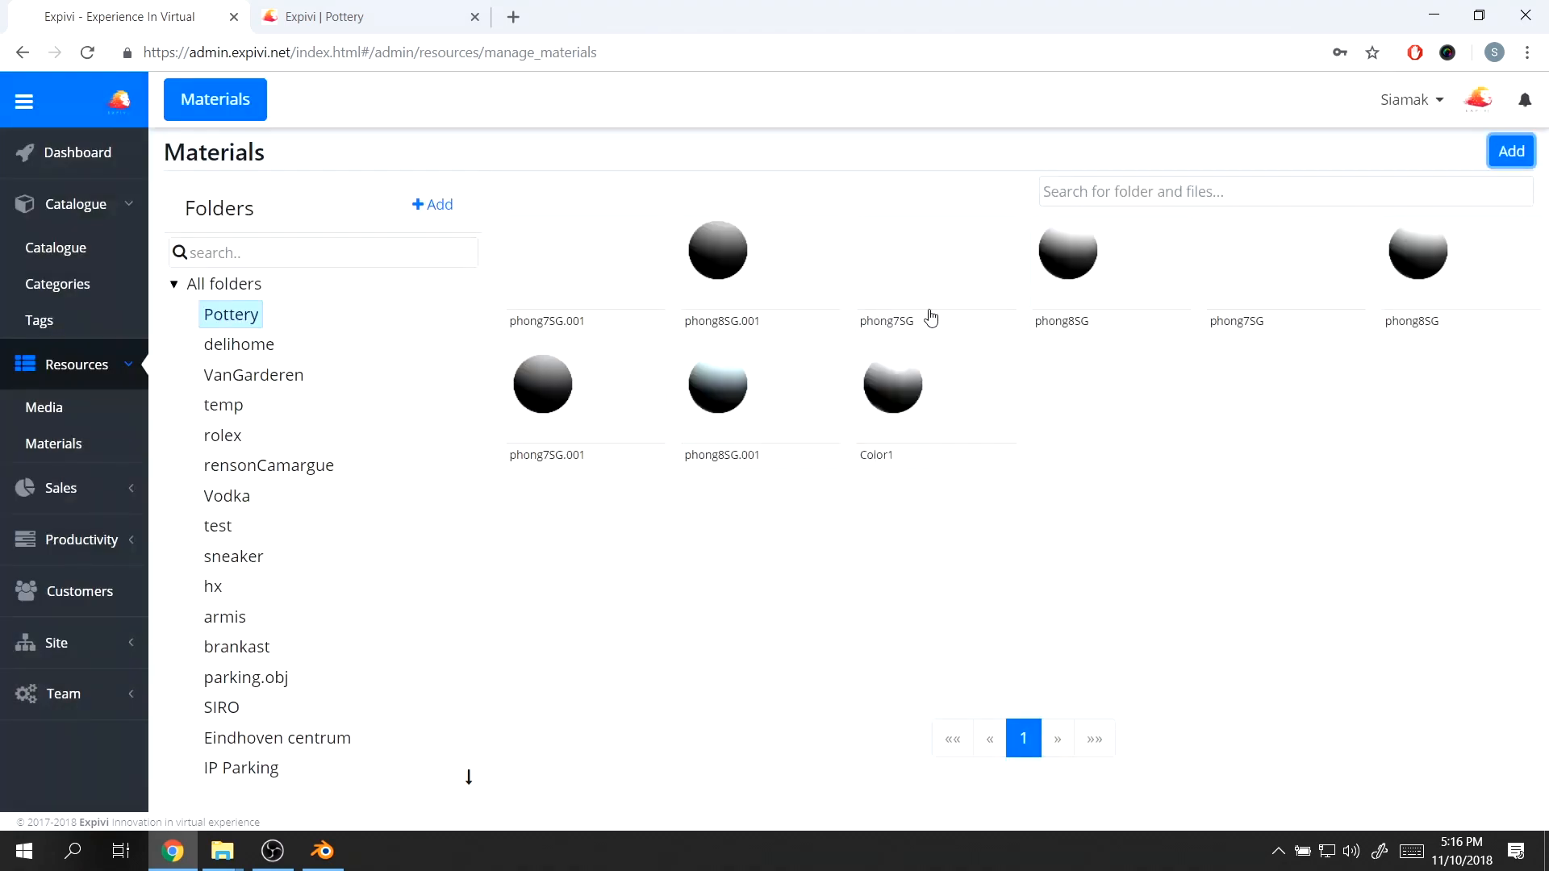
# - Add a second new material named Color2 to the Pottery folder
pyautogui.click(1514, 154)
pyautogui.moveTo(829, 239); pyautogui.dragTo(457, 222)
pyautogui.write('Color2')
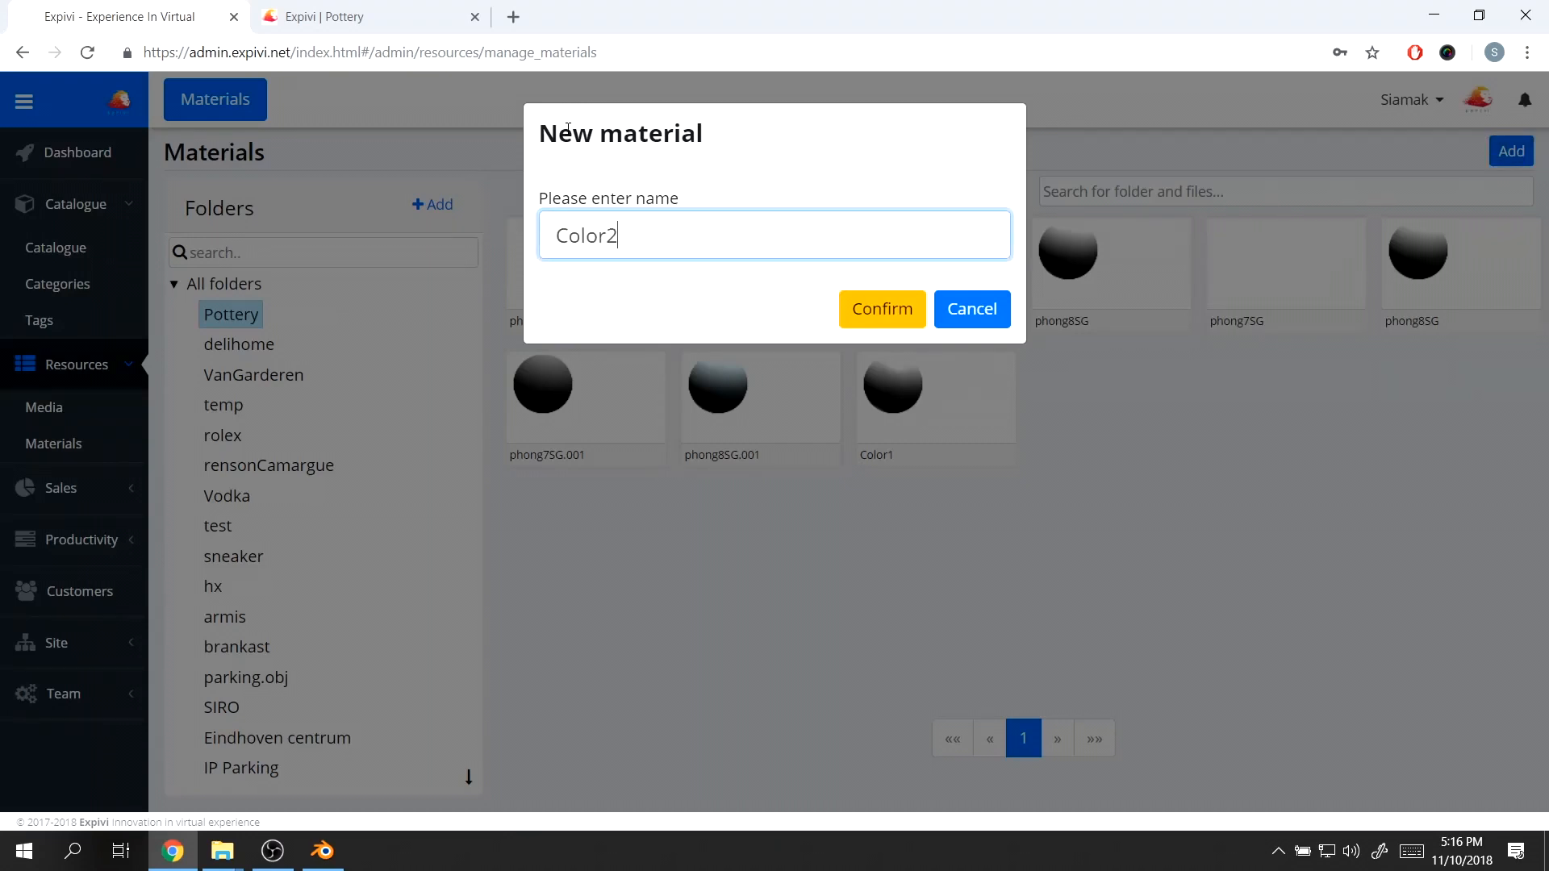
pyautogui.click(905, 310)
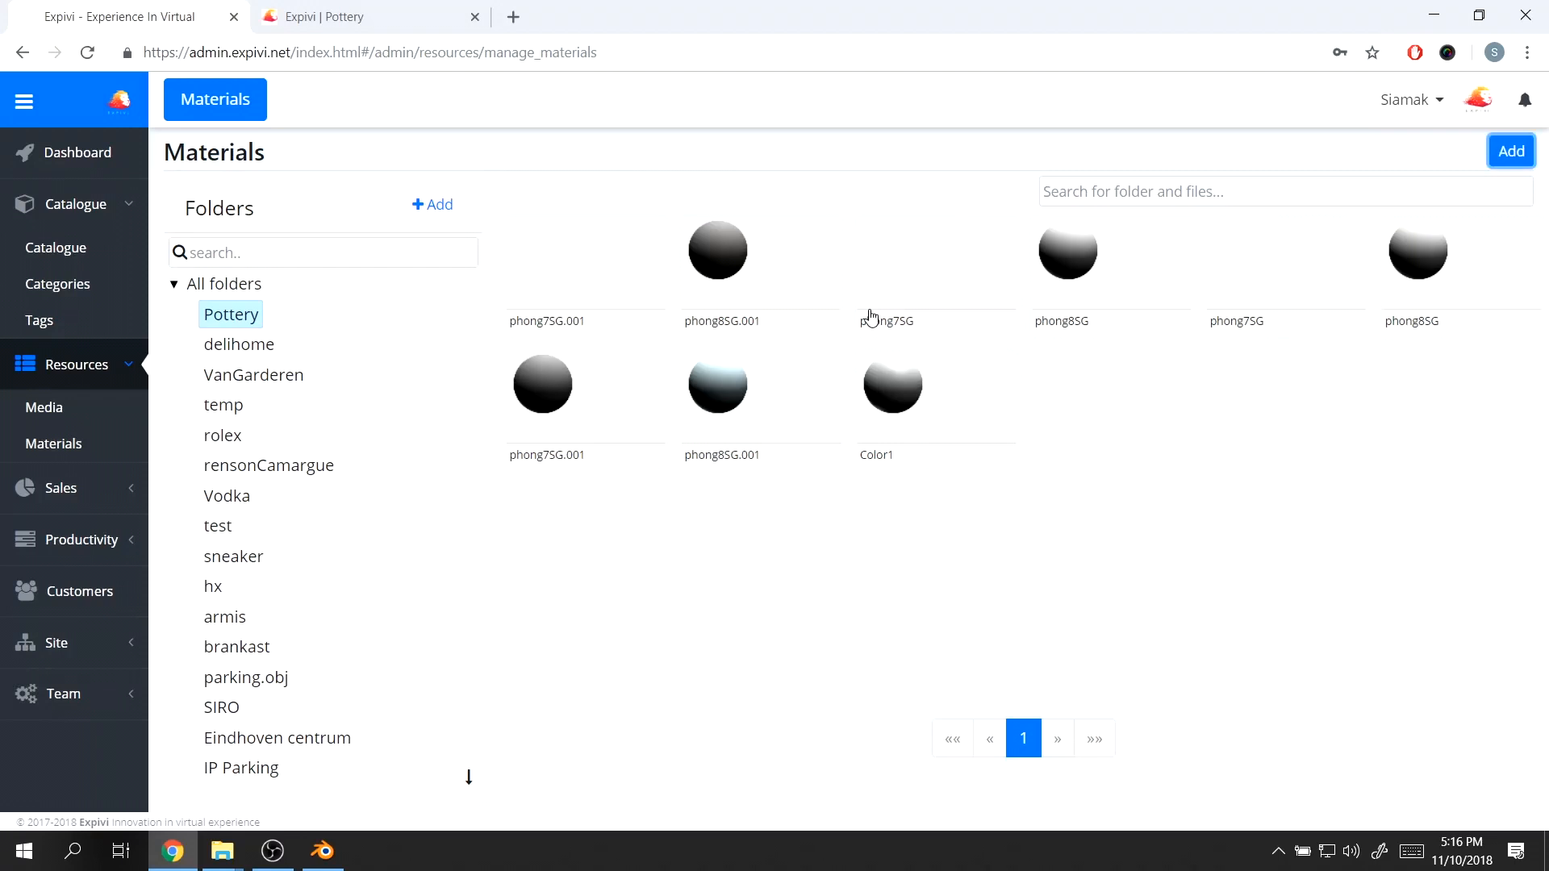
# - Open the Color1 material for editing and change its type to MeshPhysicalMaterial
pyautogui.click(925, 406)
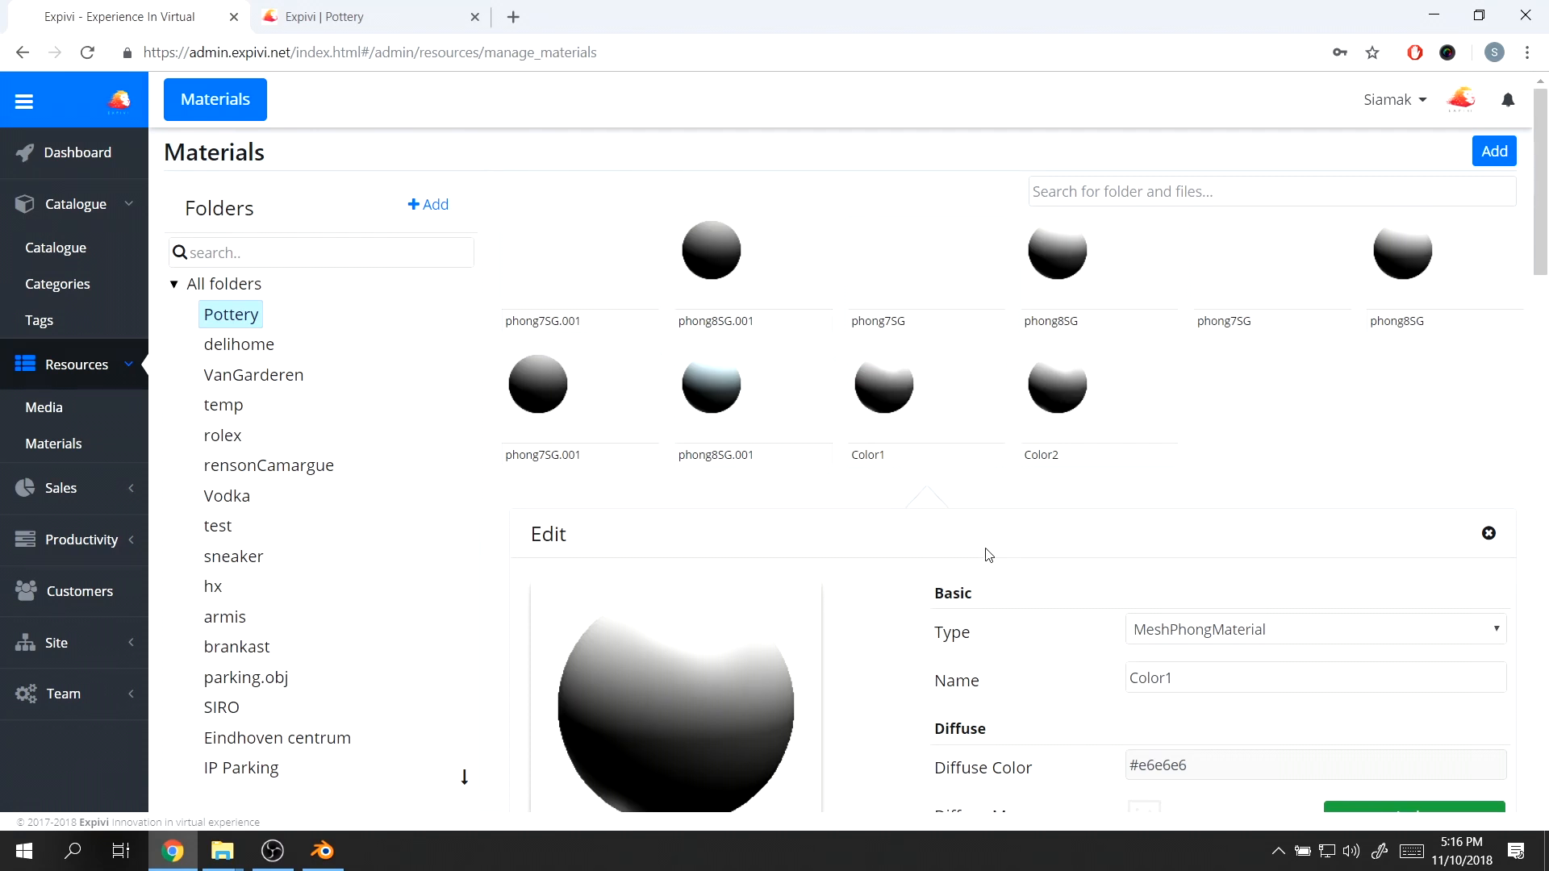
pyautogui.scroll(-3, 989, 555)
pyautogui.doubleClick(975, 476)
pyautogui.click(984, 500)
pyautogui.scroll(3, 1023, 484)
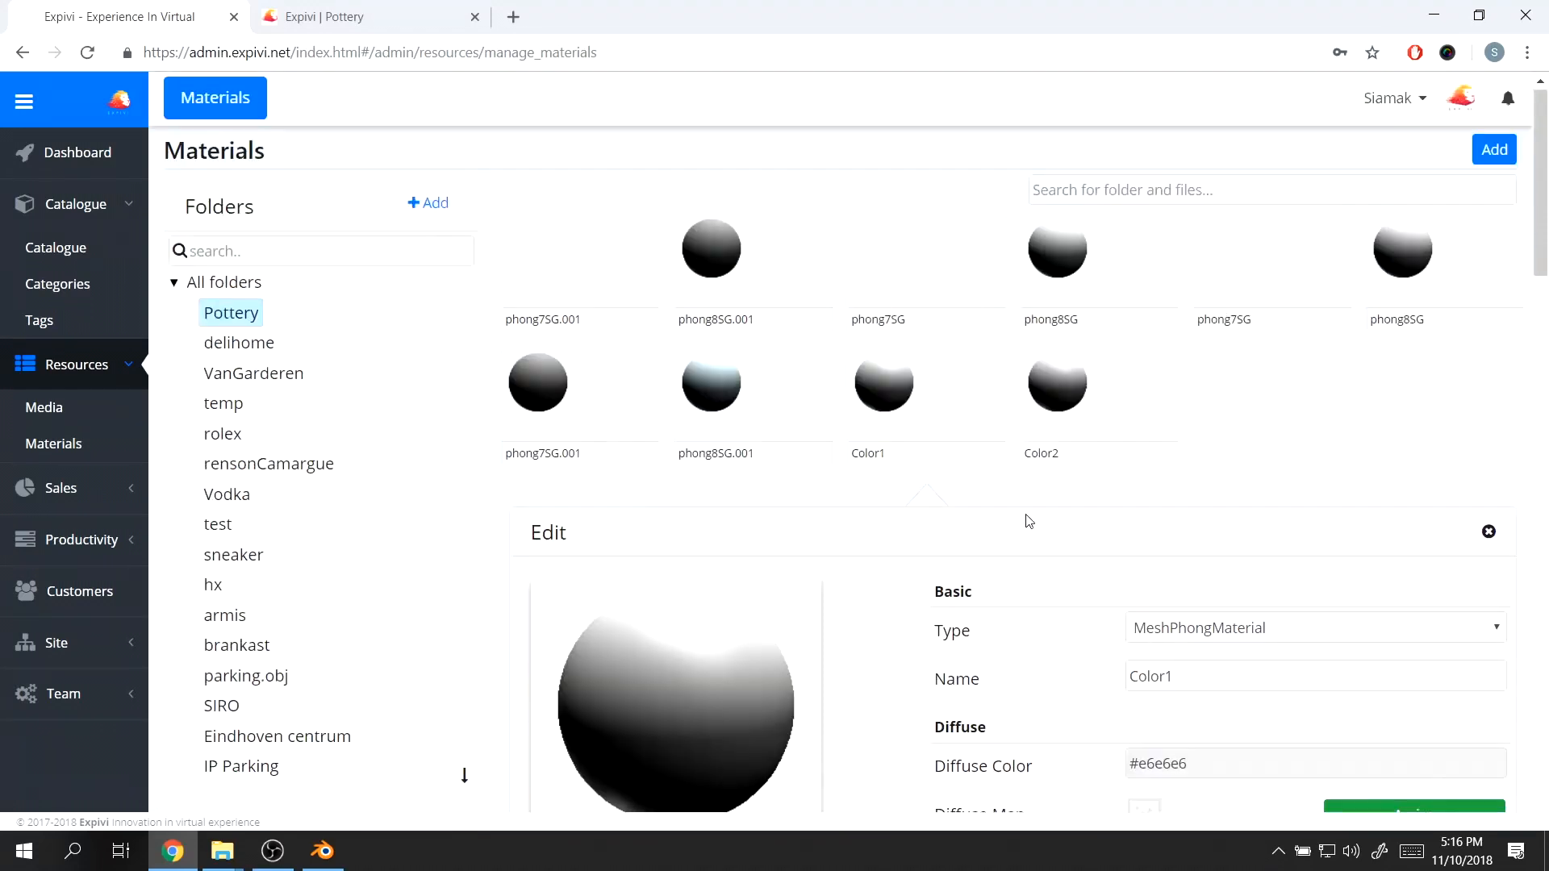
pyautogui.scroll(-3, 1024, 522)
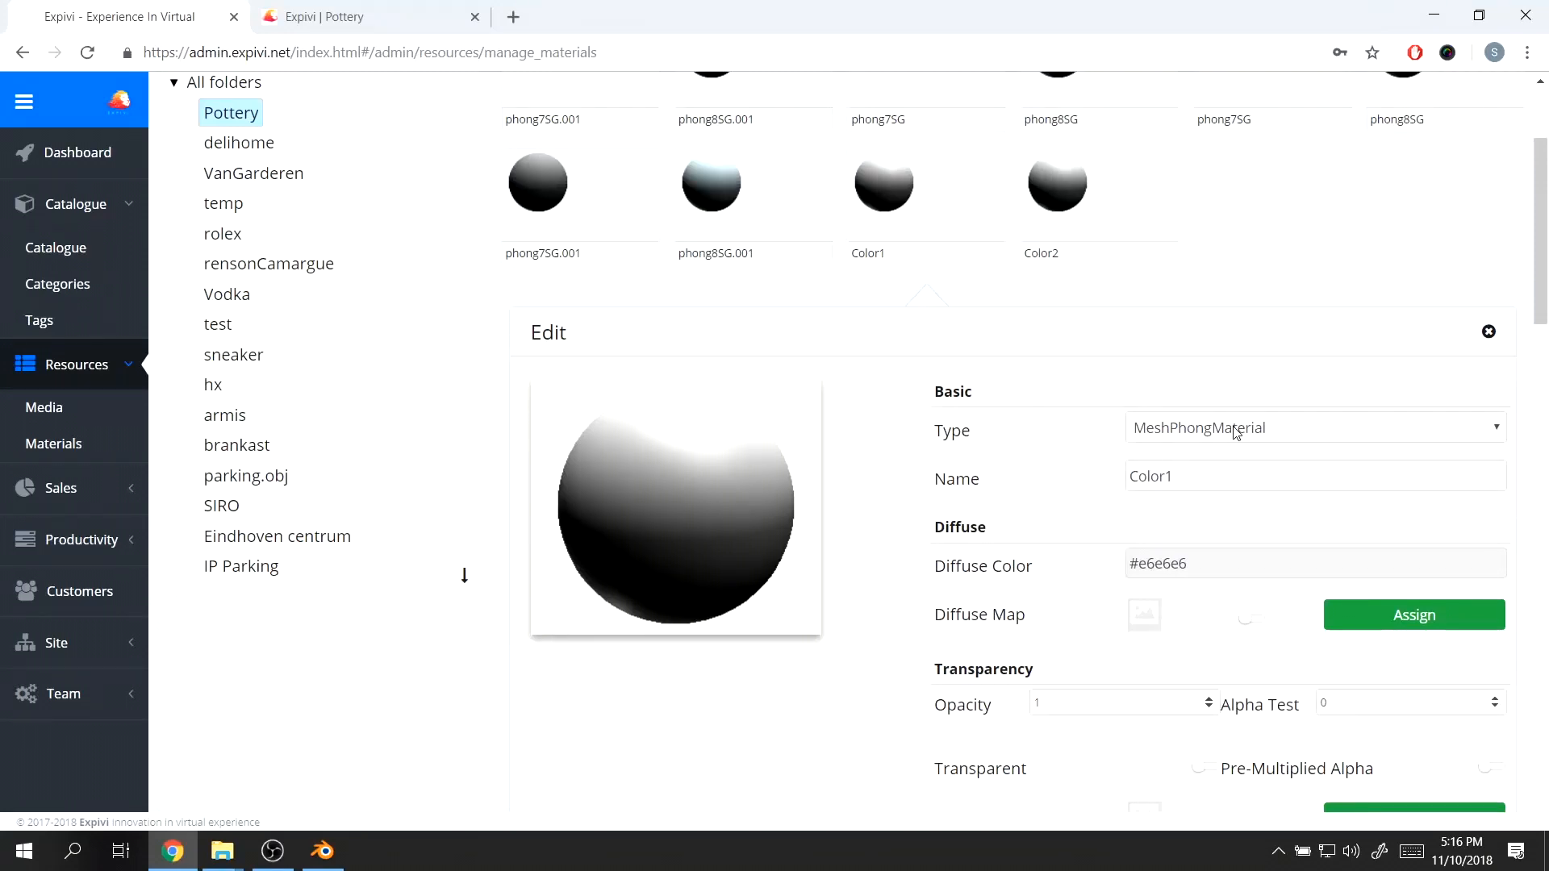
pyautogui.click(1182, 437)
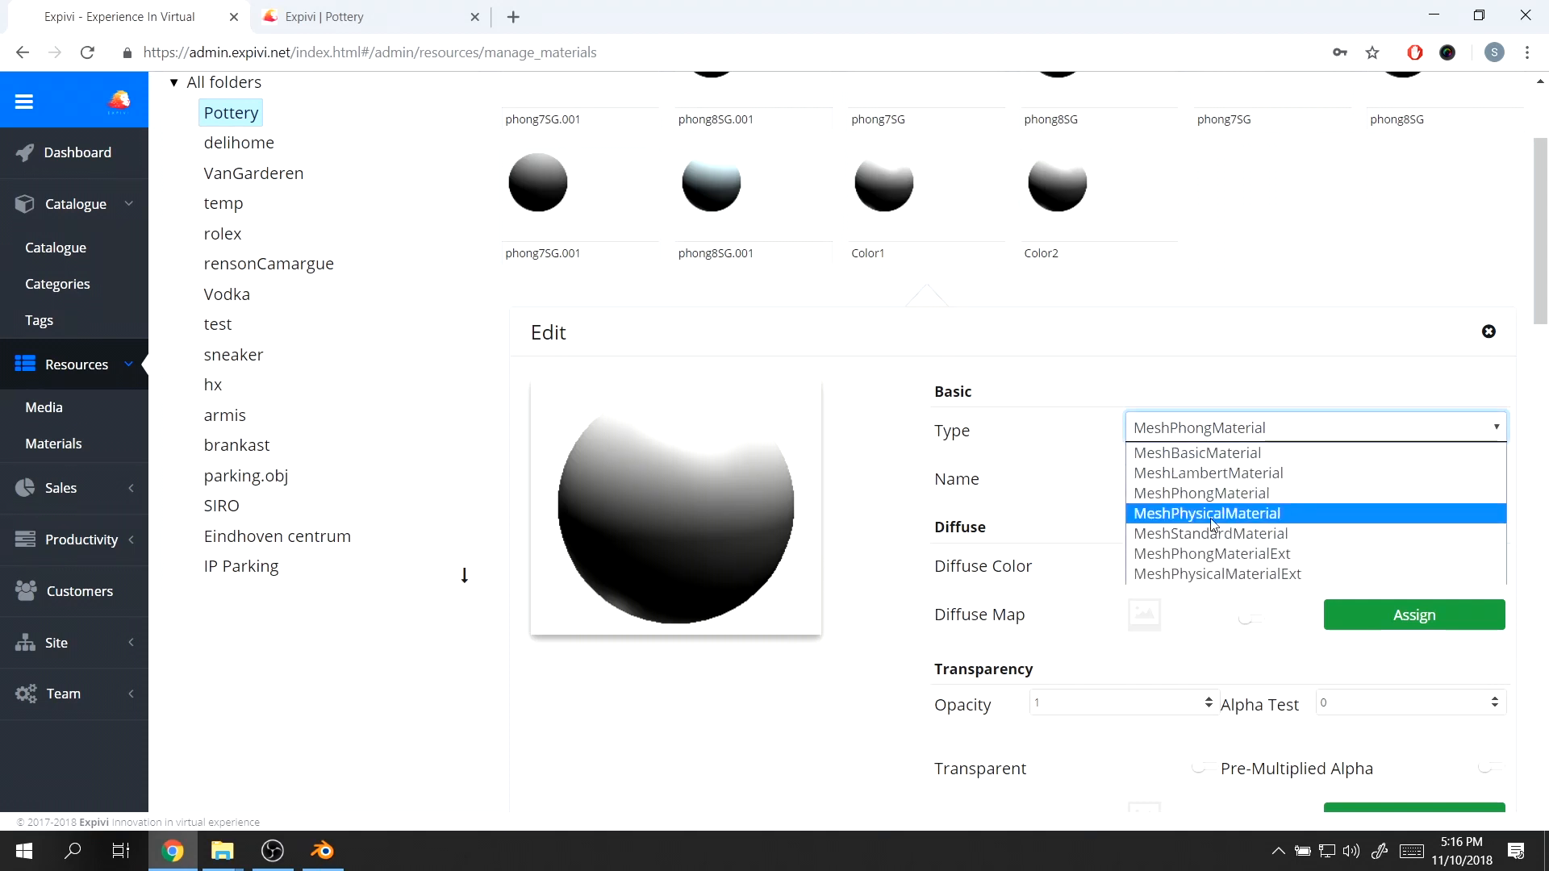
pyautogui.click(1219, 516)
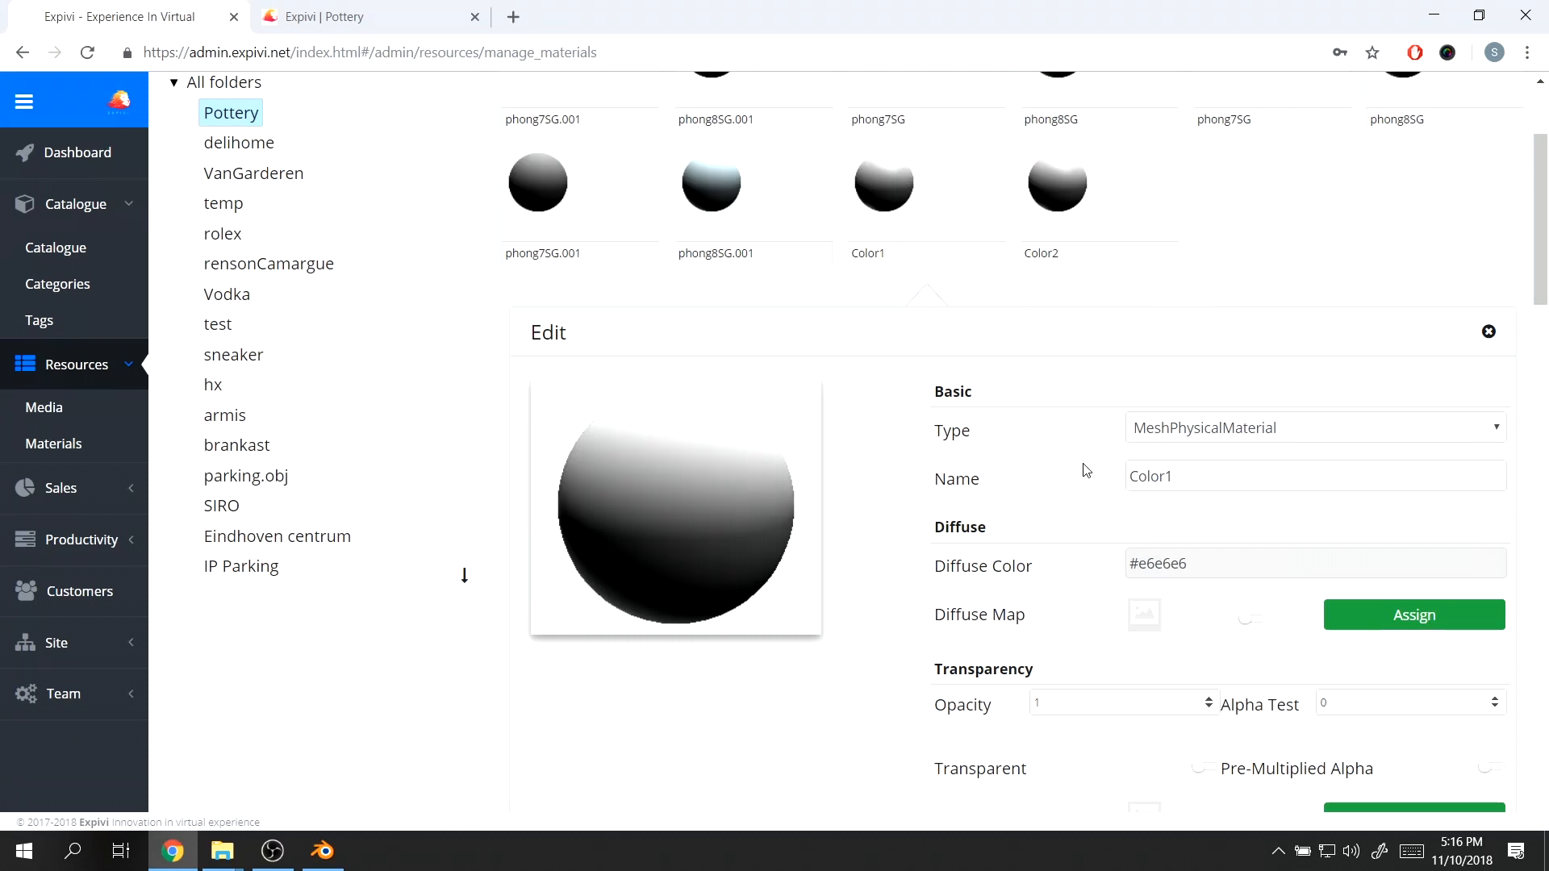
# - Review Color1's normals, PBR and coating settings and save the material's changes
pyautogui.scroll(-15, 1085, 470)
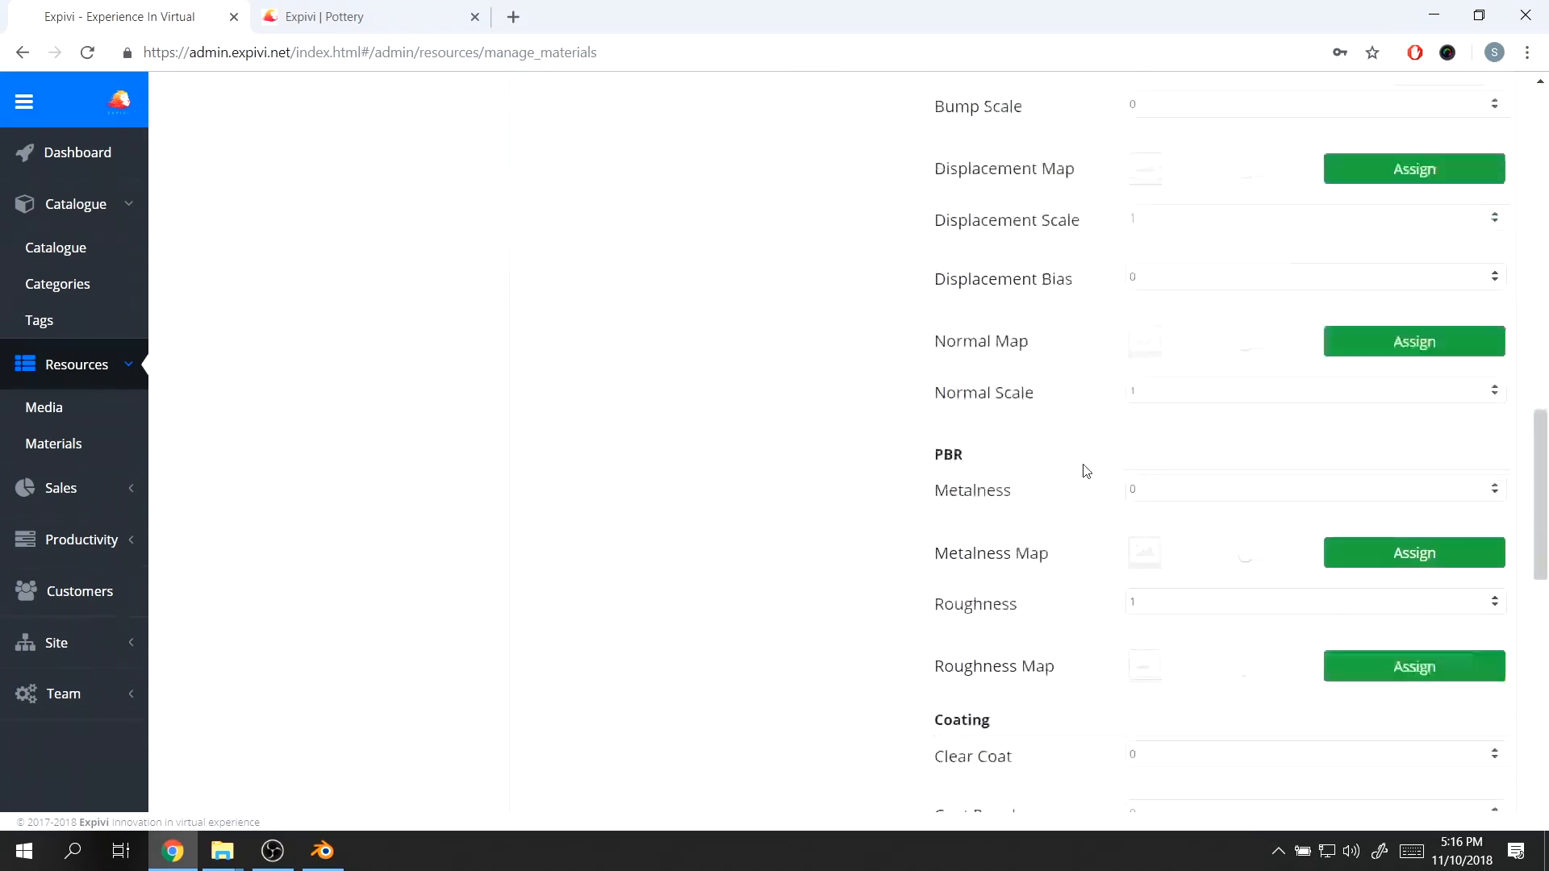
pyautogui.scroll(-1, 1085, 470)
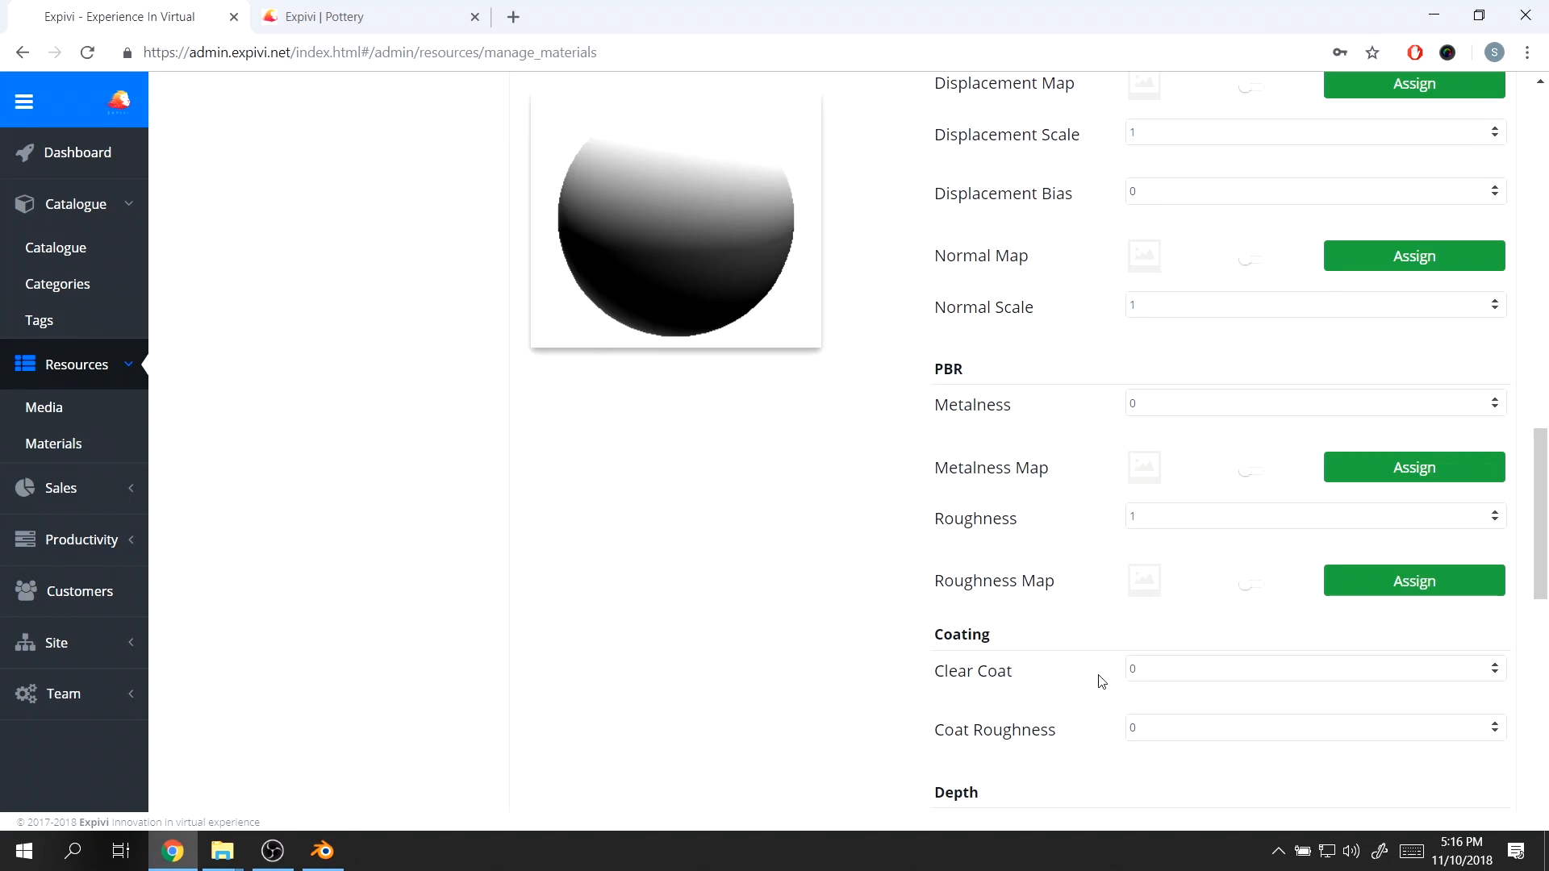
pyautogui.scroll(12, 1089, 629)
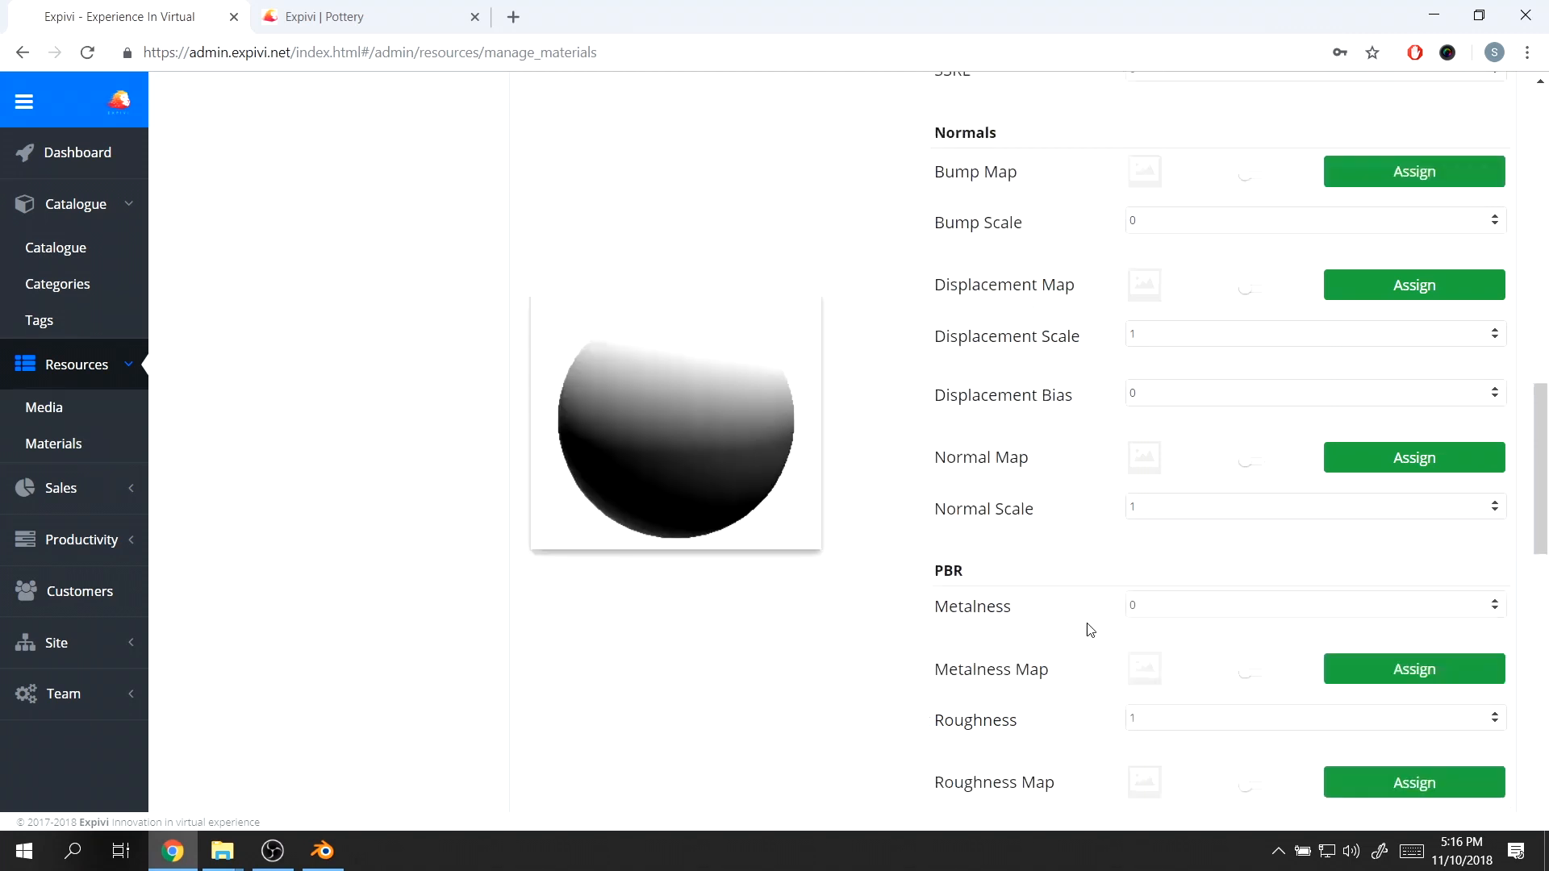
pyautogui.scroll(5, 1089, 613)
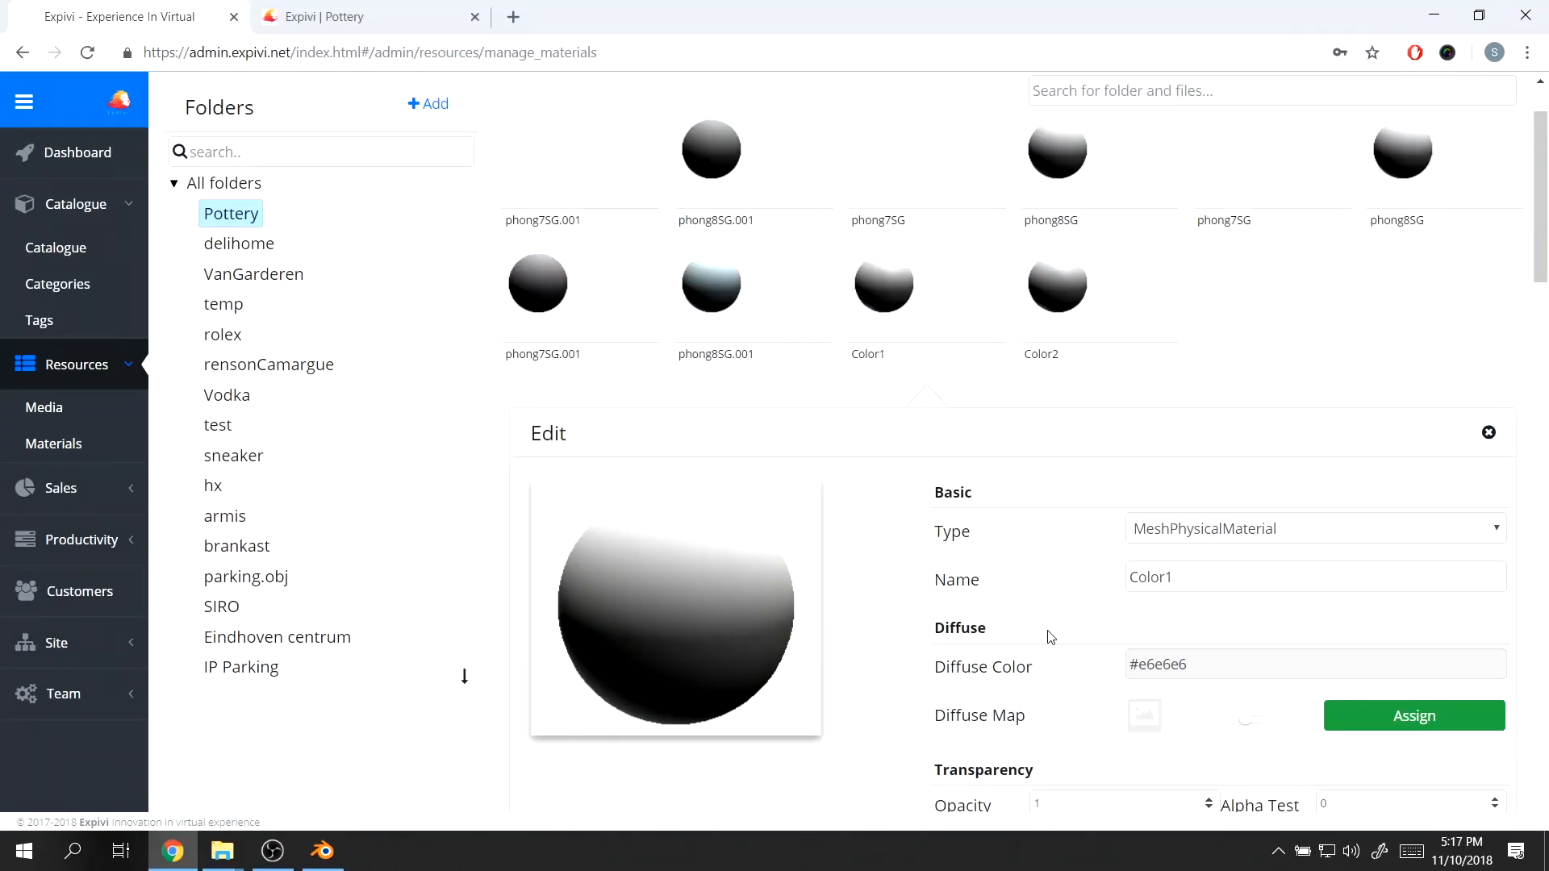
pyautogui.scroll(-20, 1051, 637)
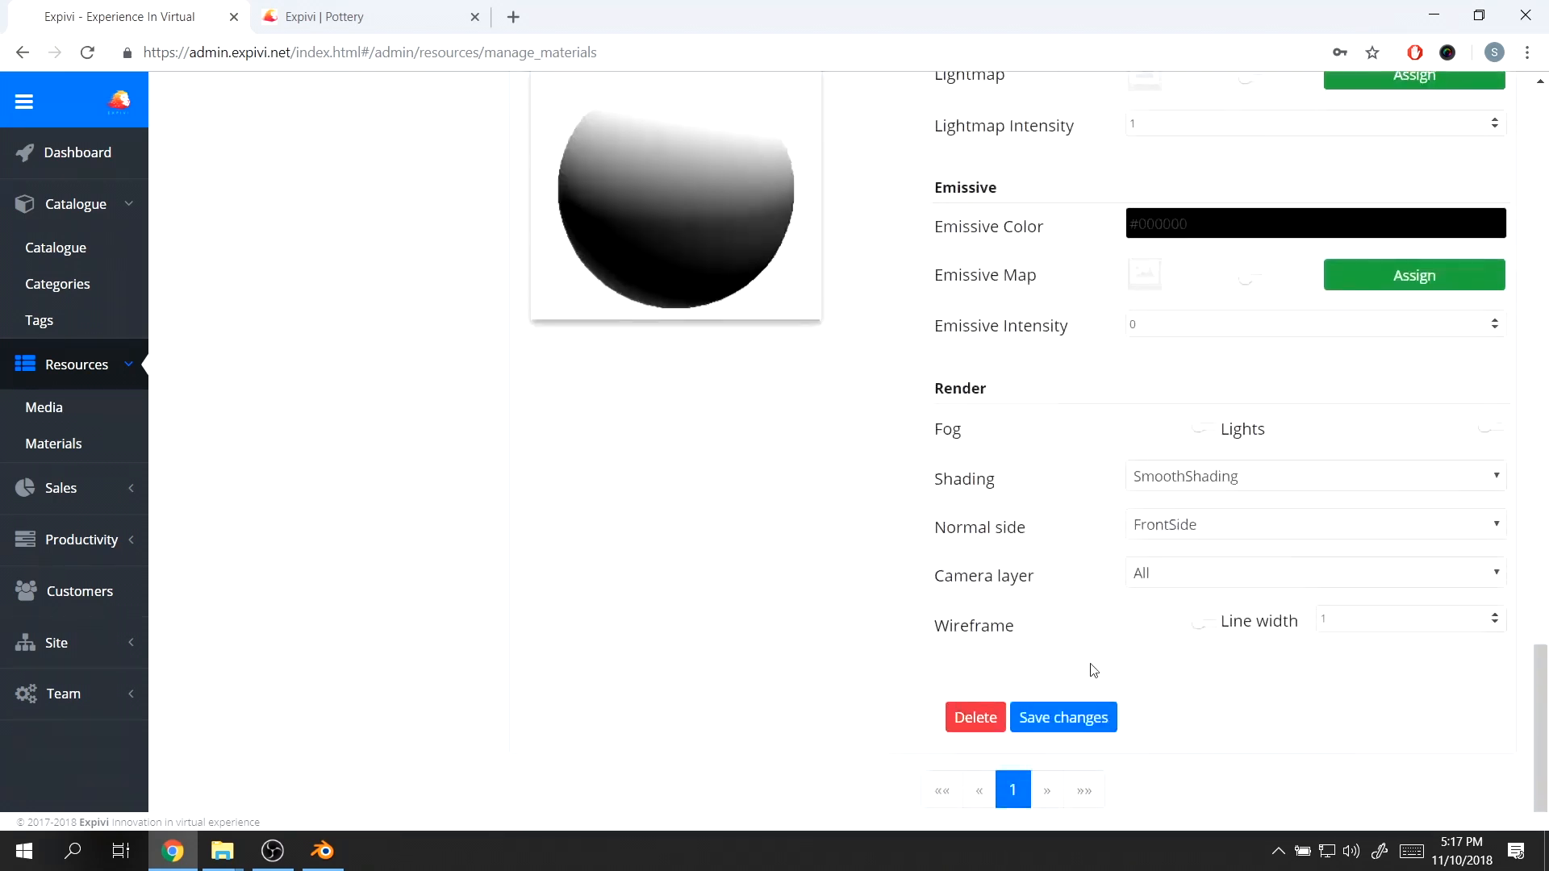
pyautogui.click(1083, 726)
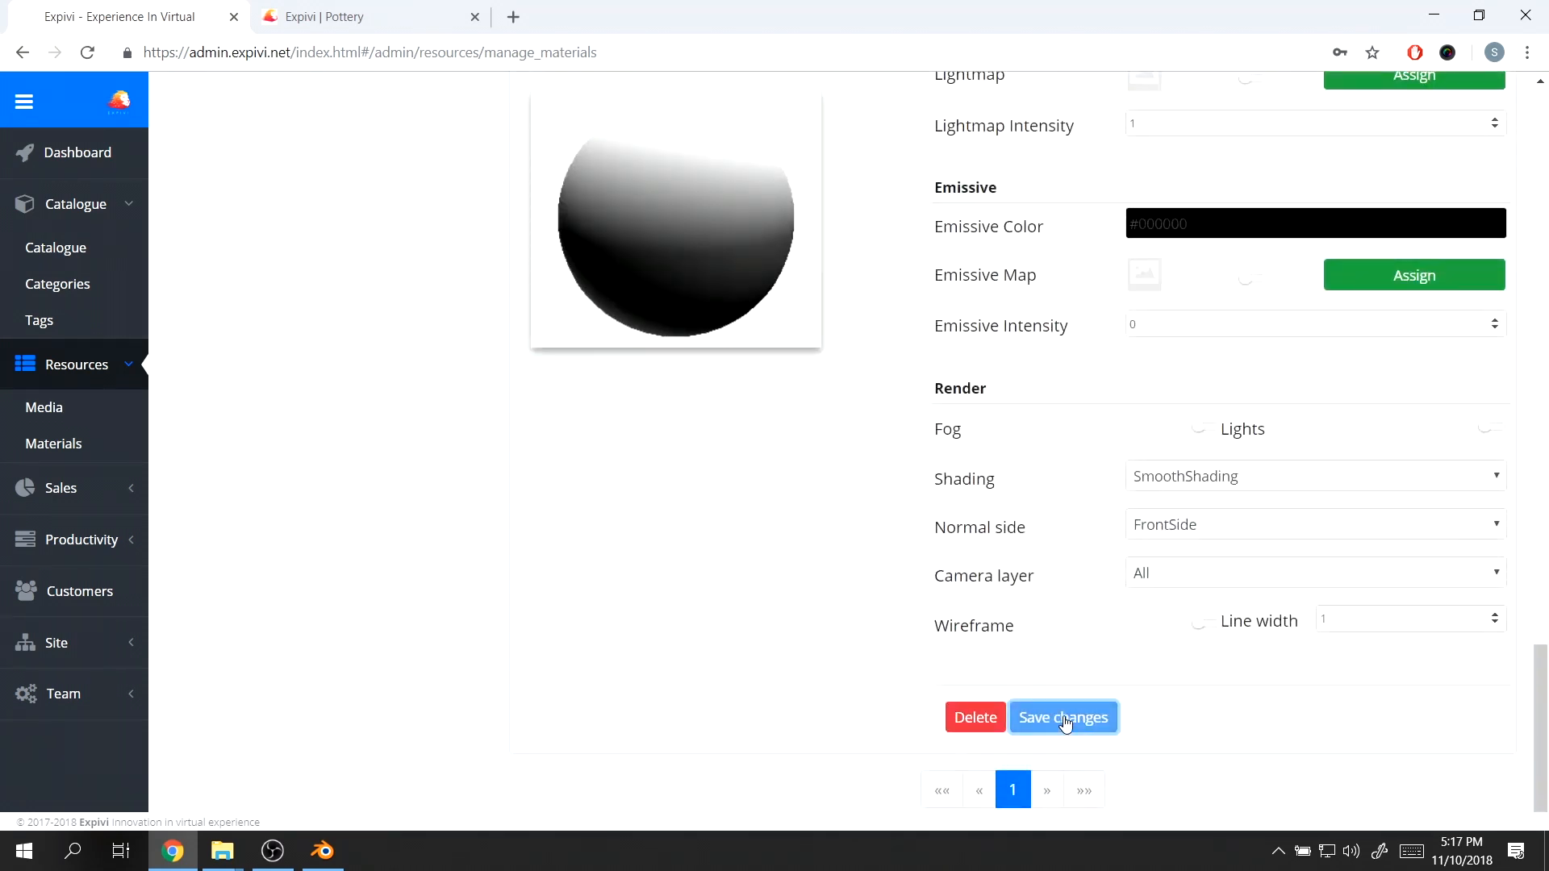
# - Open the Color2 material in the Pottery folder, change its type to MeshPhysicalMaterial and save the changes
pyautogui.scroll(6, 1060, 658)
pyautogui.scroll(20, 1060, 659)
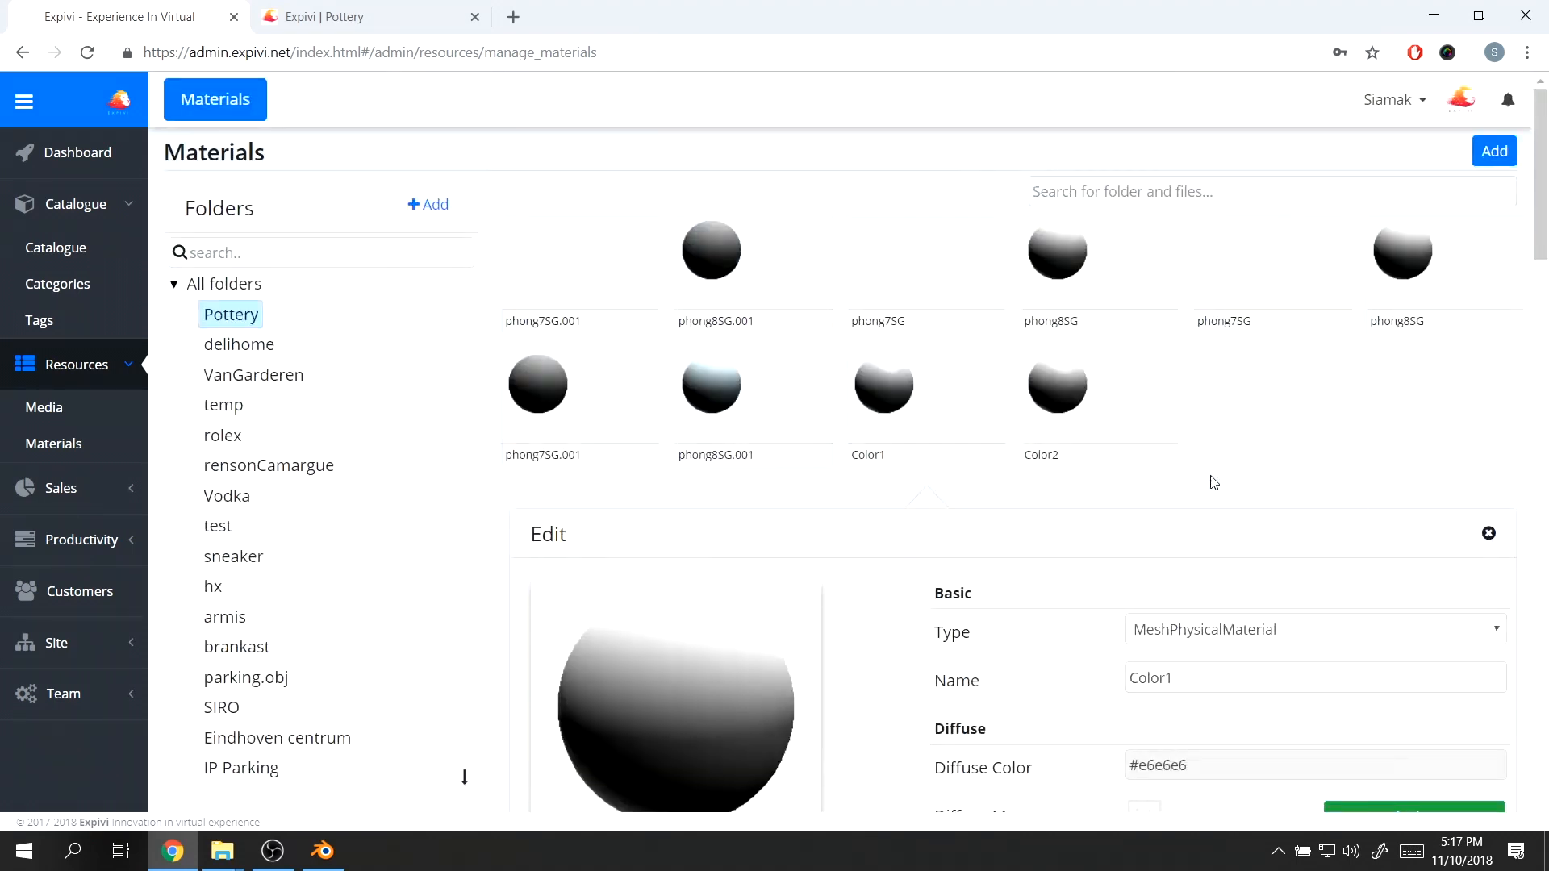
pyautogui.click(1117, 404)
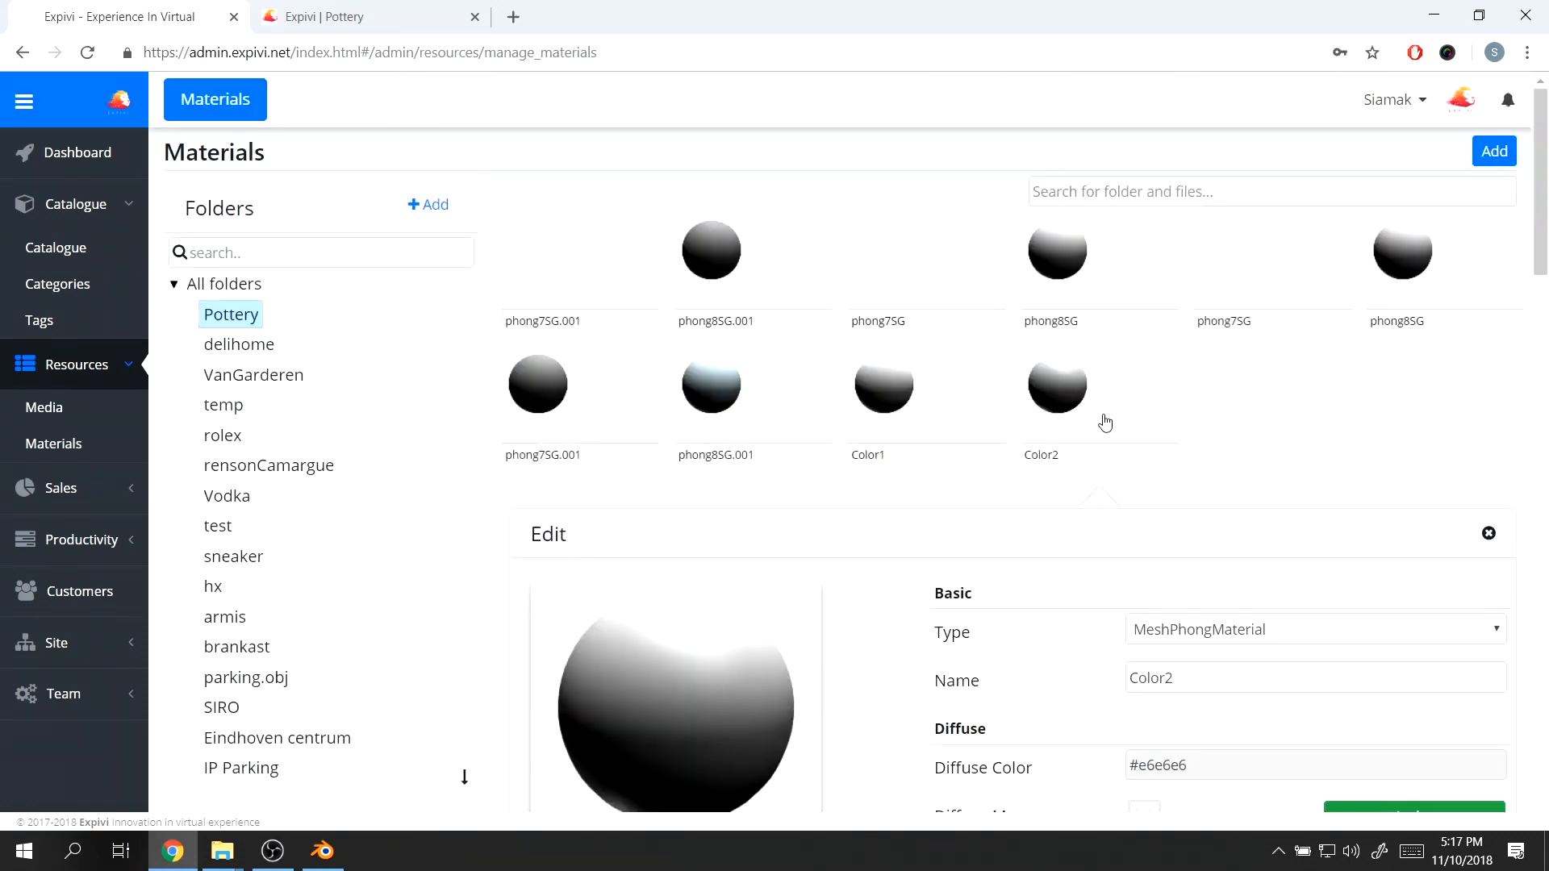
pyautogui.click(1220, 645)
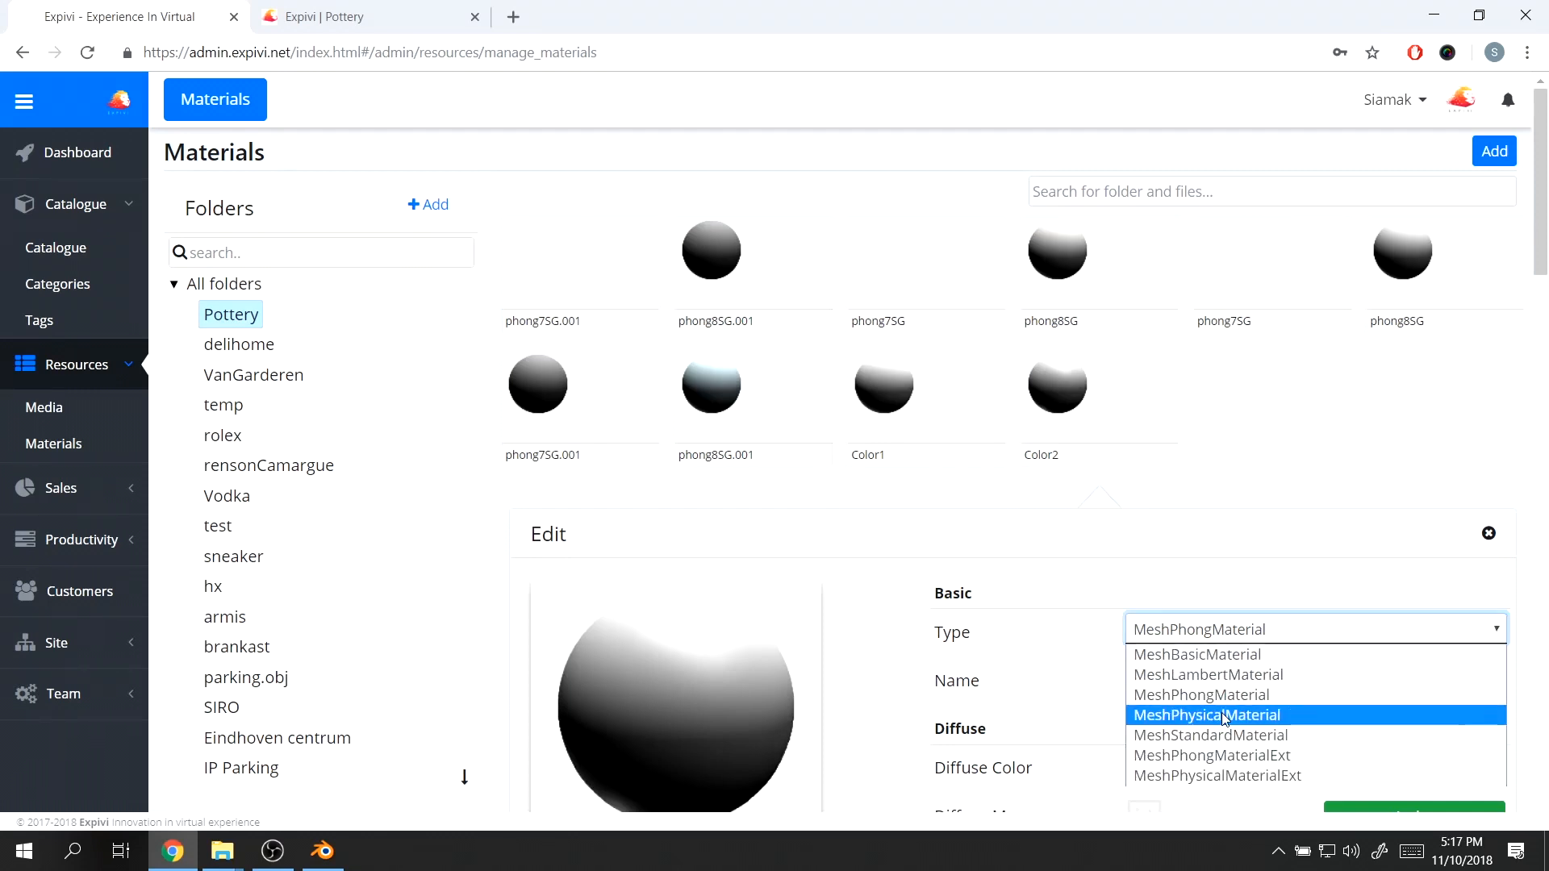
pyautogui.click(1224, 717)
pyautogui.moveTo(1540, 229); pyautogui.dragTo(1507, 764)
pyautogui.click(1052, 726)
pyautogui.click(1542, 466)
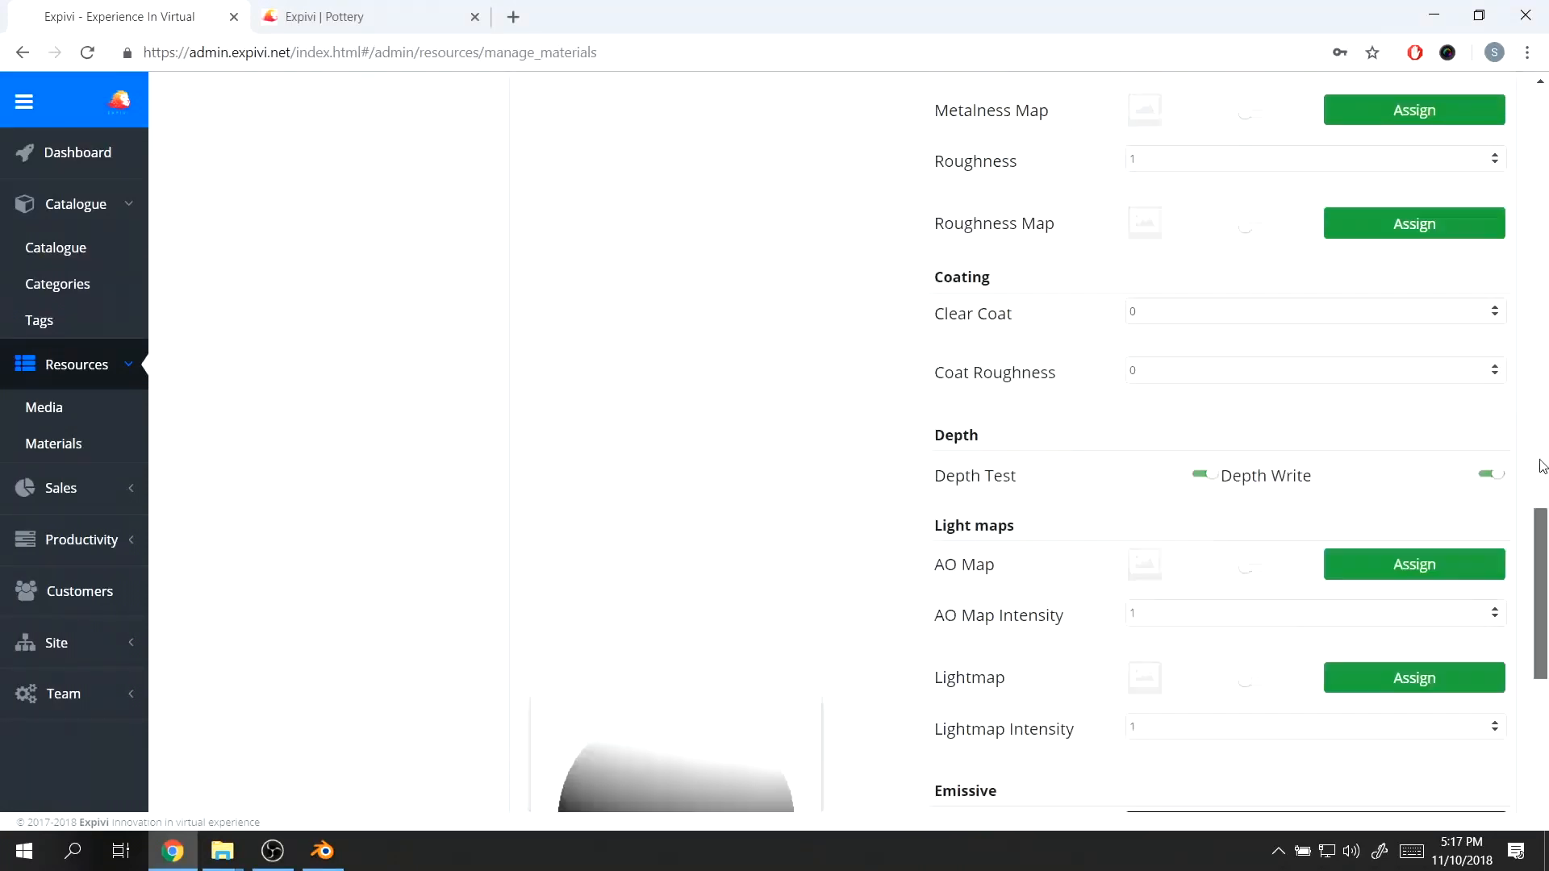
pyautogui.scroll(15, 1543, 466)
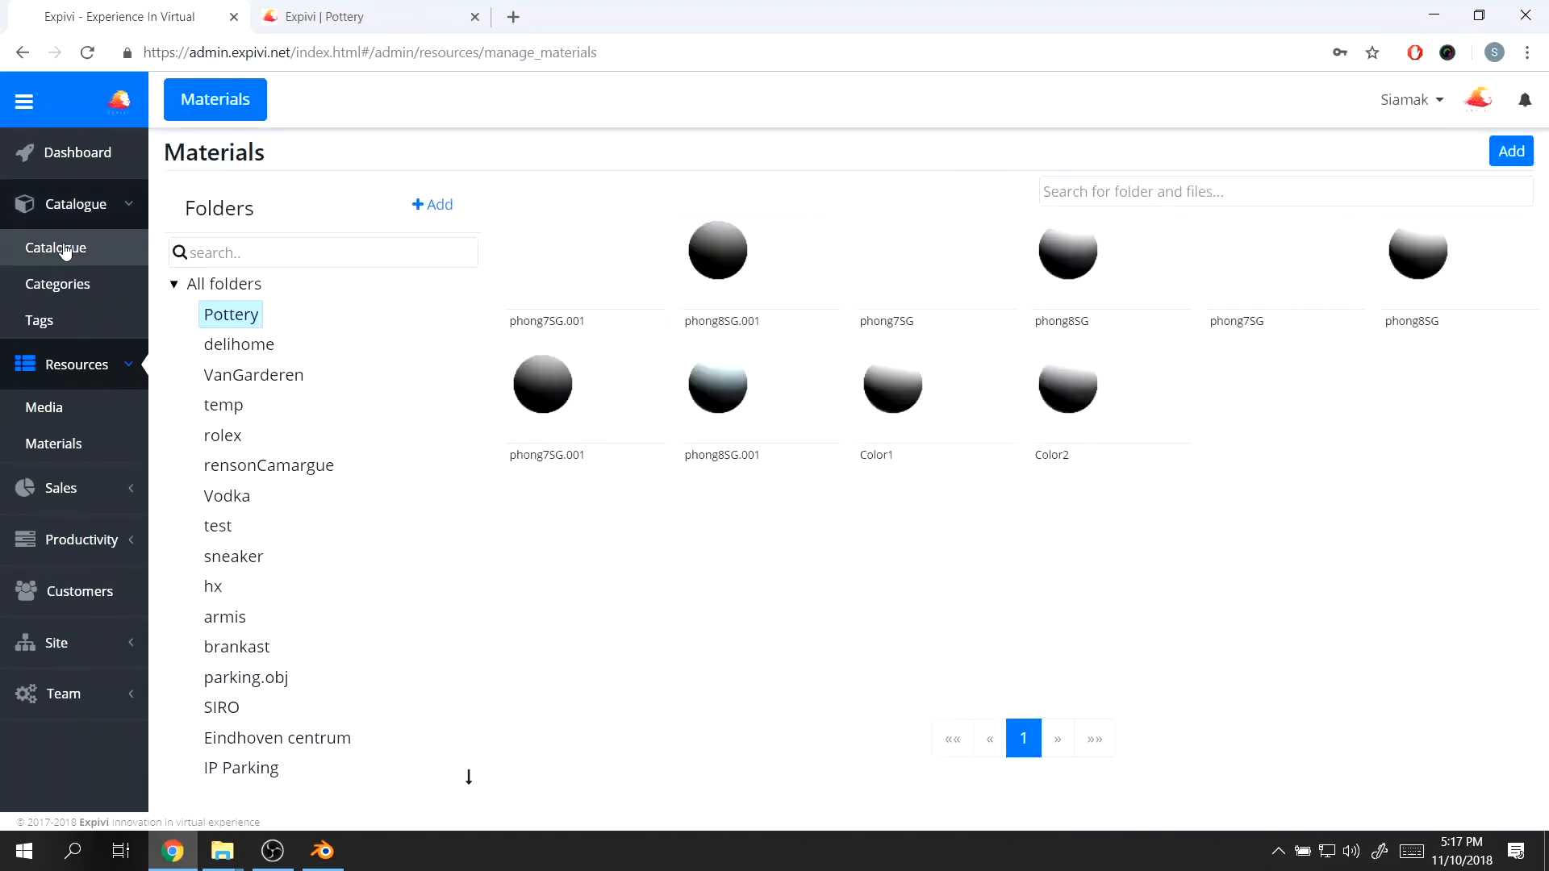
# - Open the Pottery product's configuration and bring up the materials list of the ColorOutershell material group
pyautogui.click(55, 256)
pyautogui.click(486, 320)
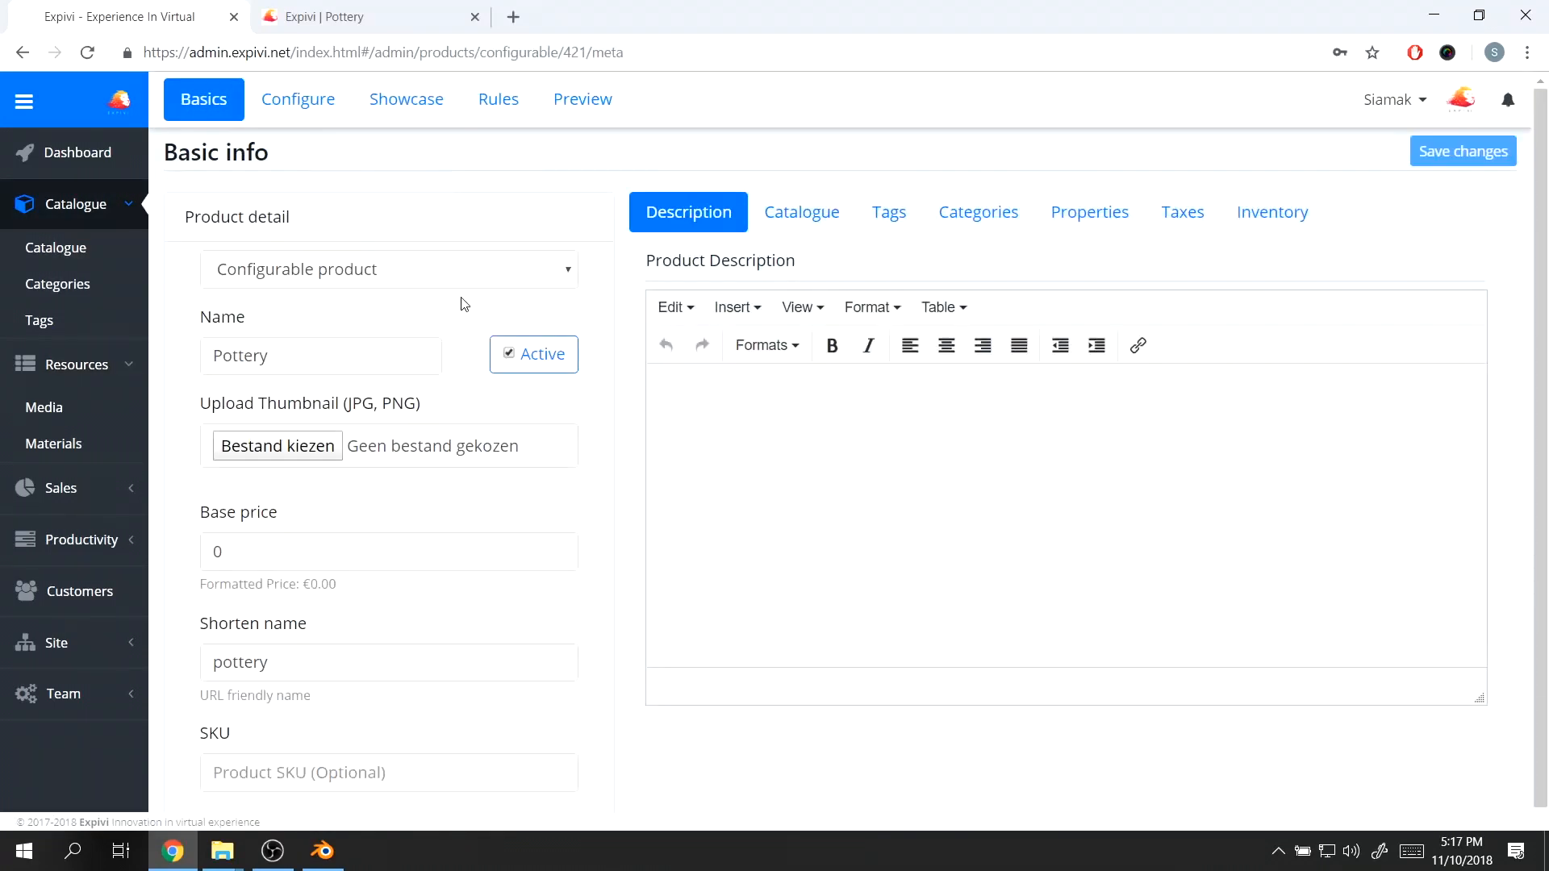
pyautogui.click(307, 116)
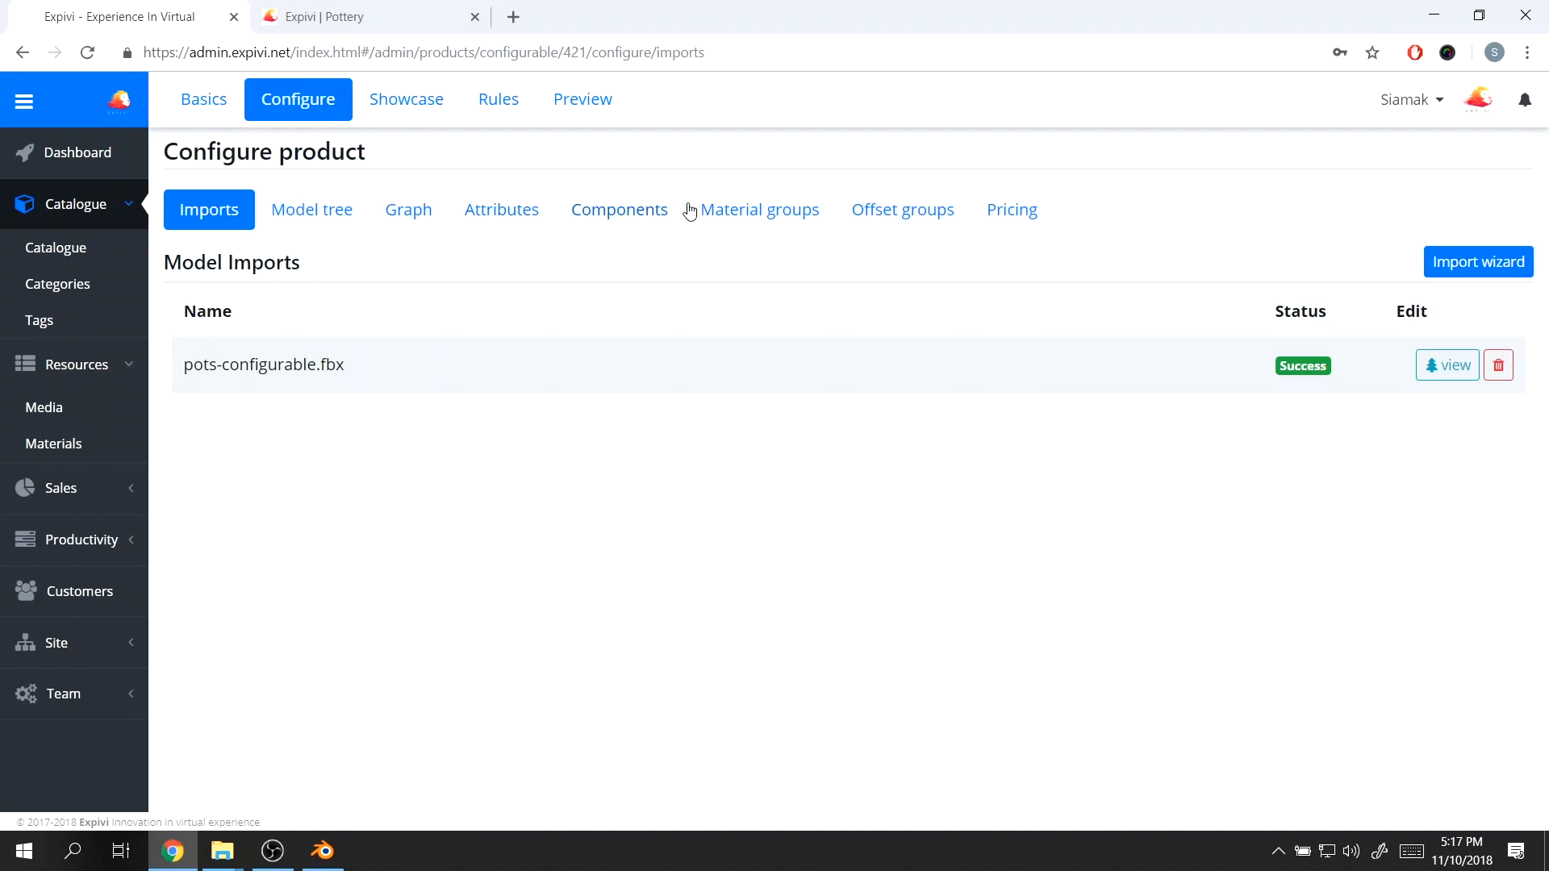
pyautogui.click(756, 213)
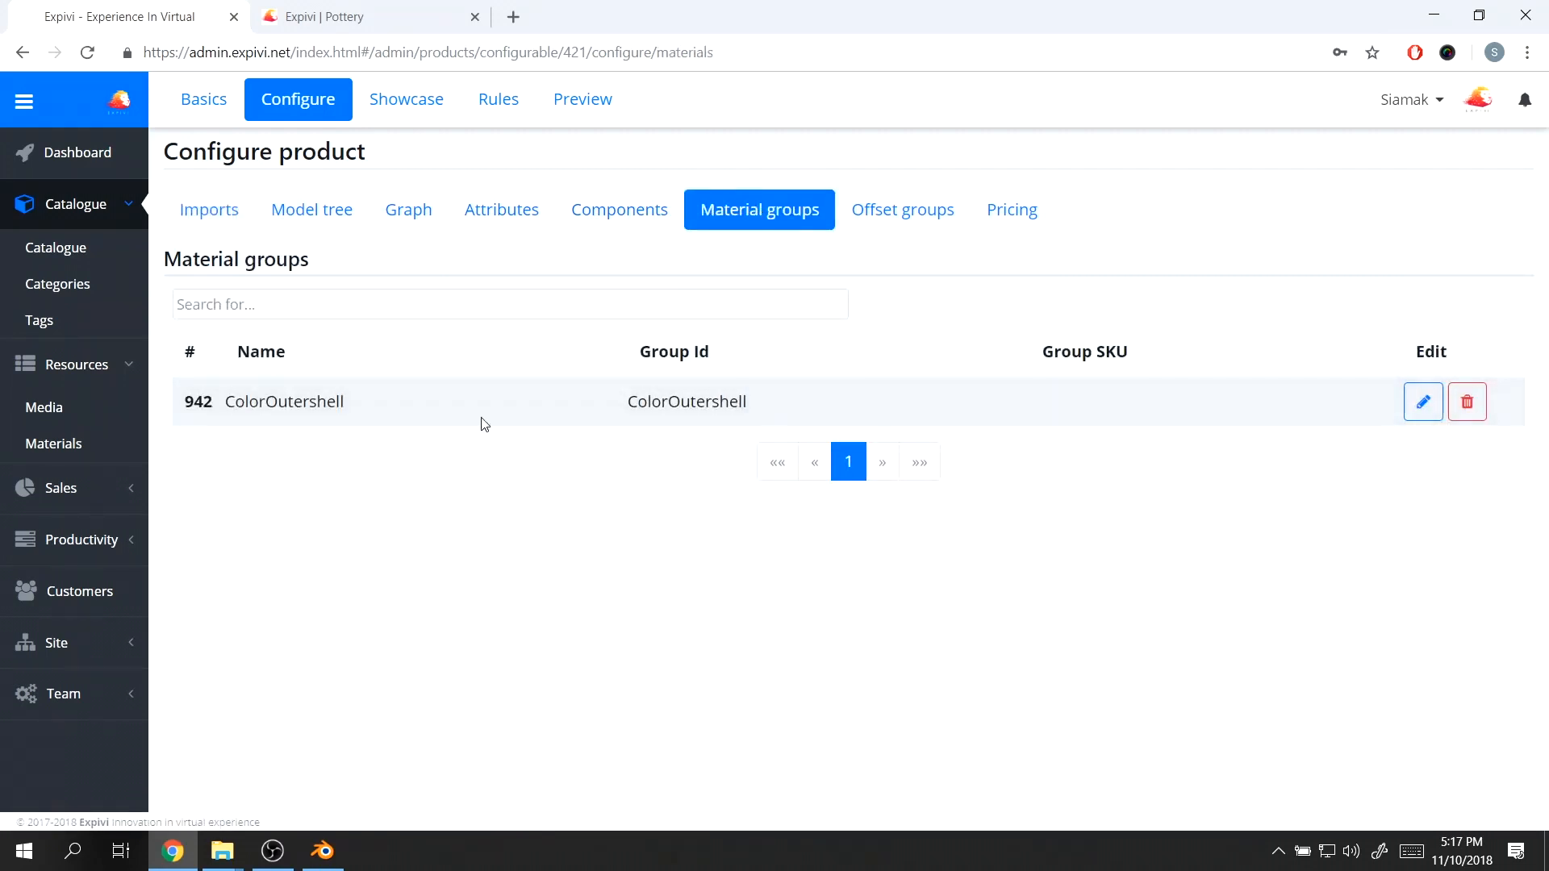
pyautogui.click(1423, 400)
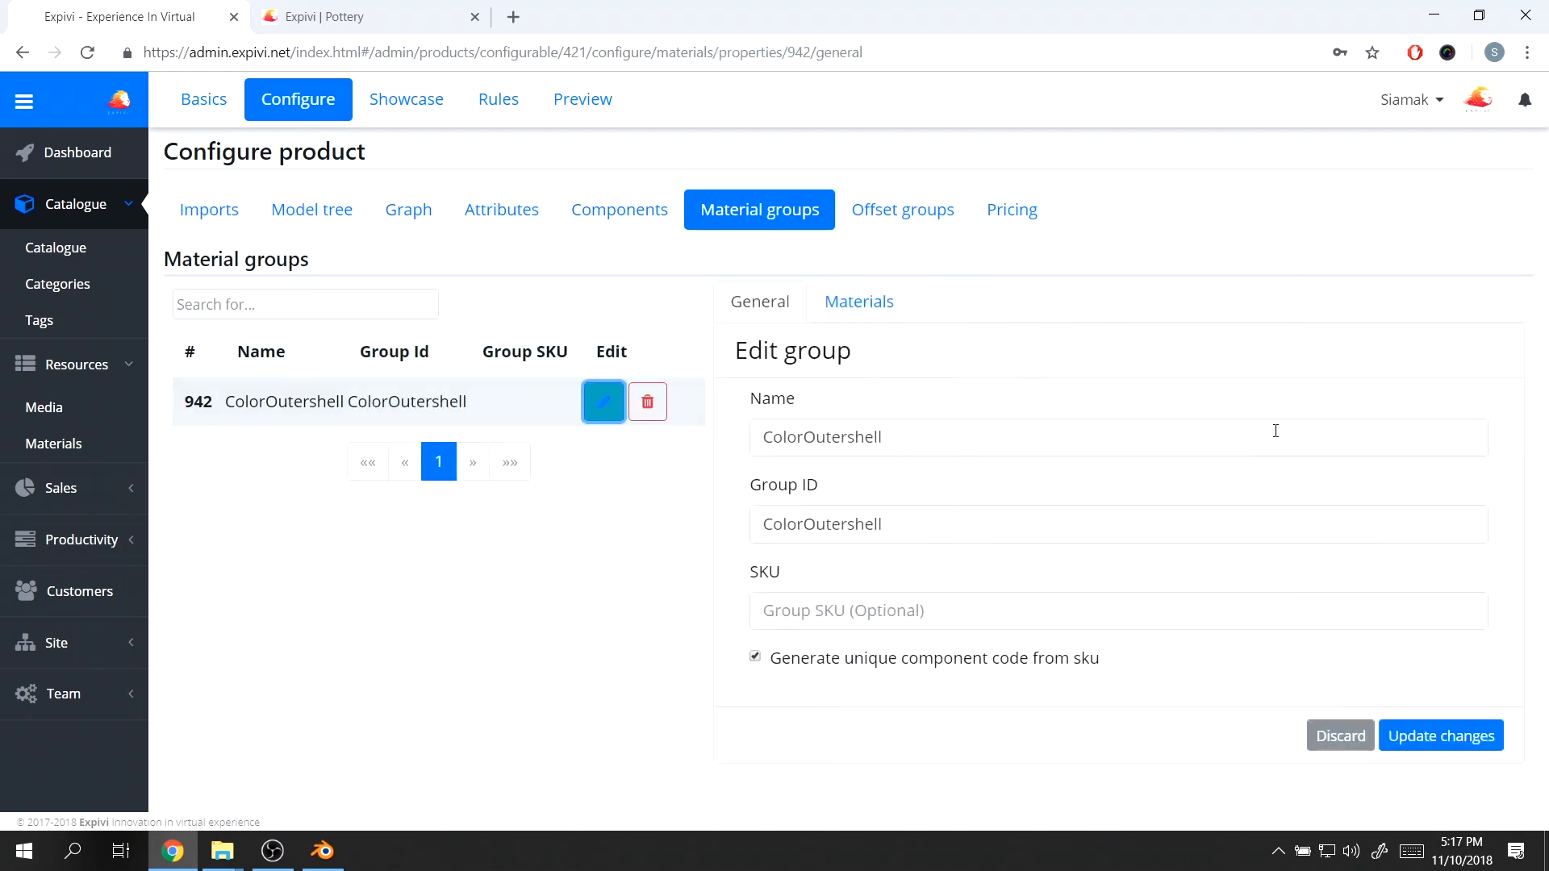
pyautogui.click(878, 301)
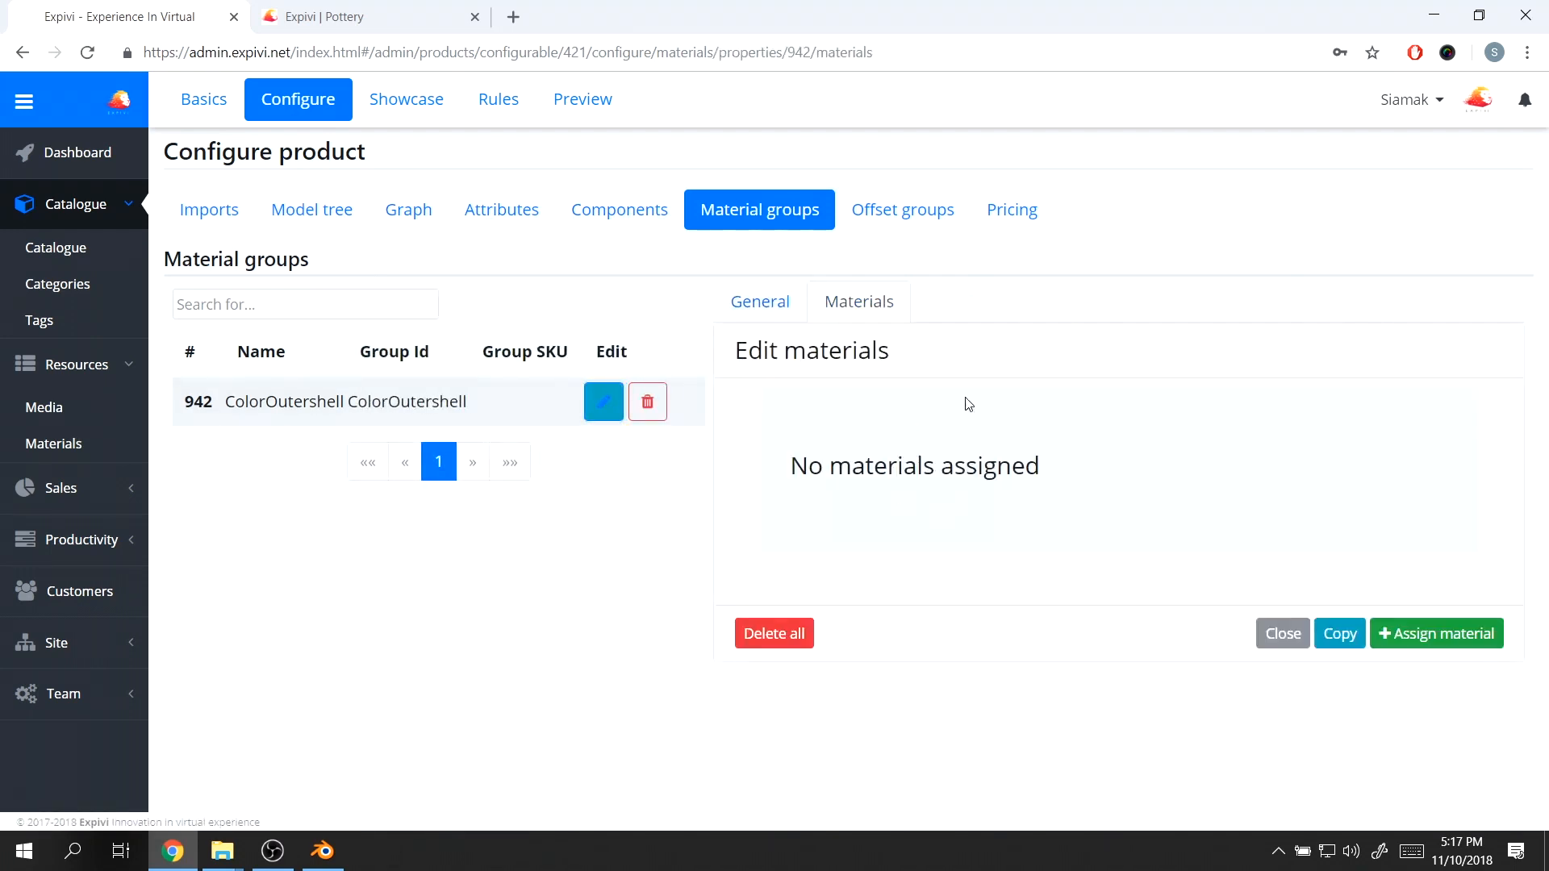
# - Assign the Color1 material from the Pottery folder to the ColorOutershell group
pyautogui.click(1378, 635)
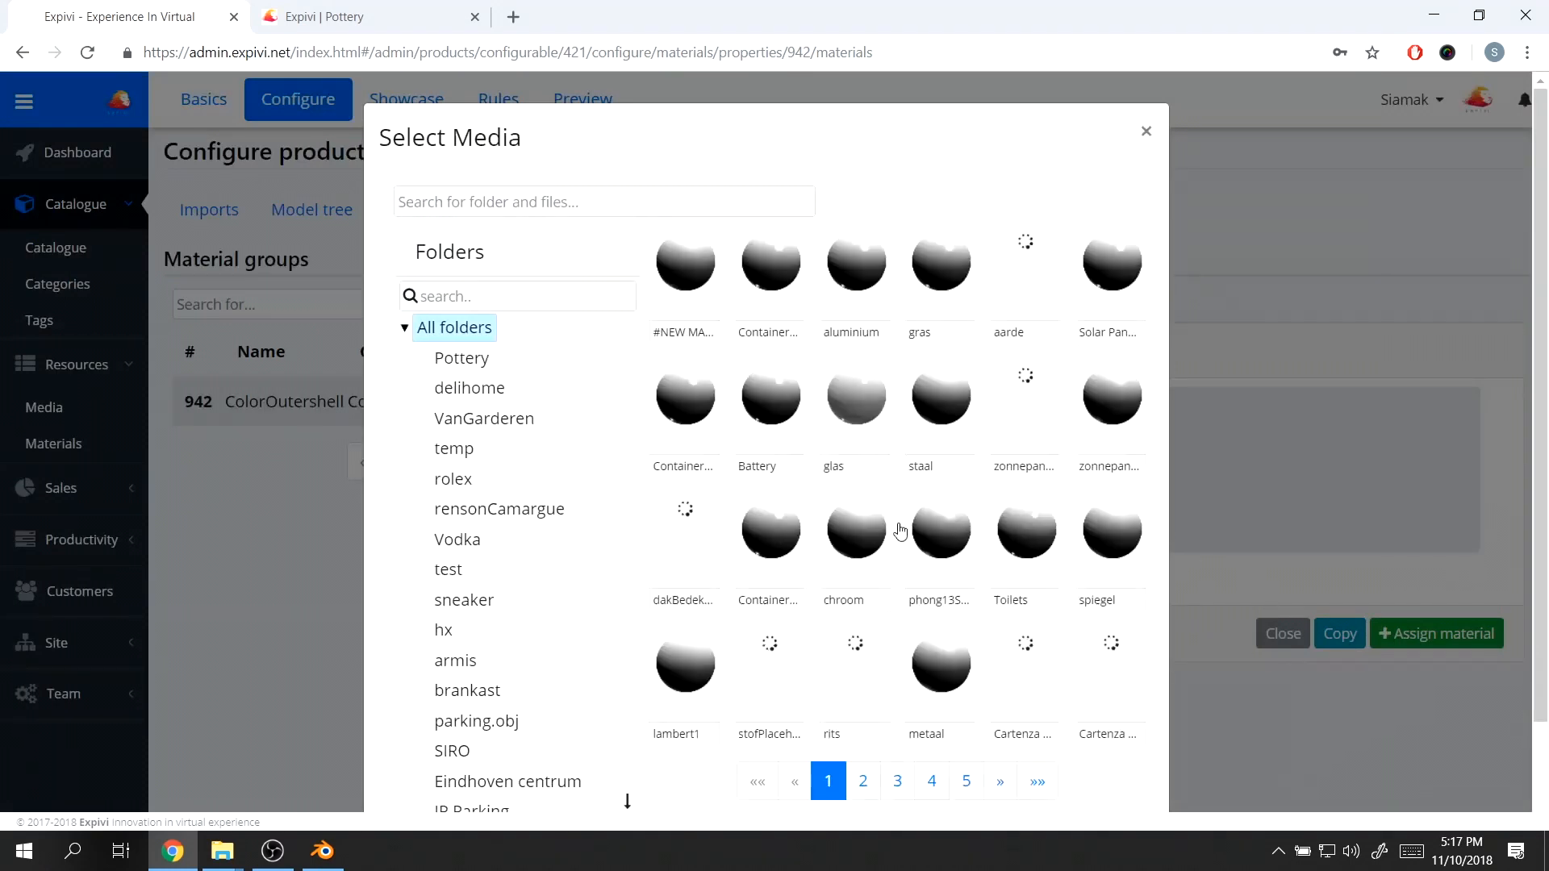
pyautogui.click(444, 361)
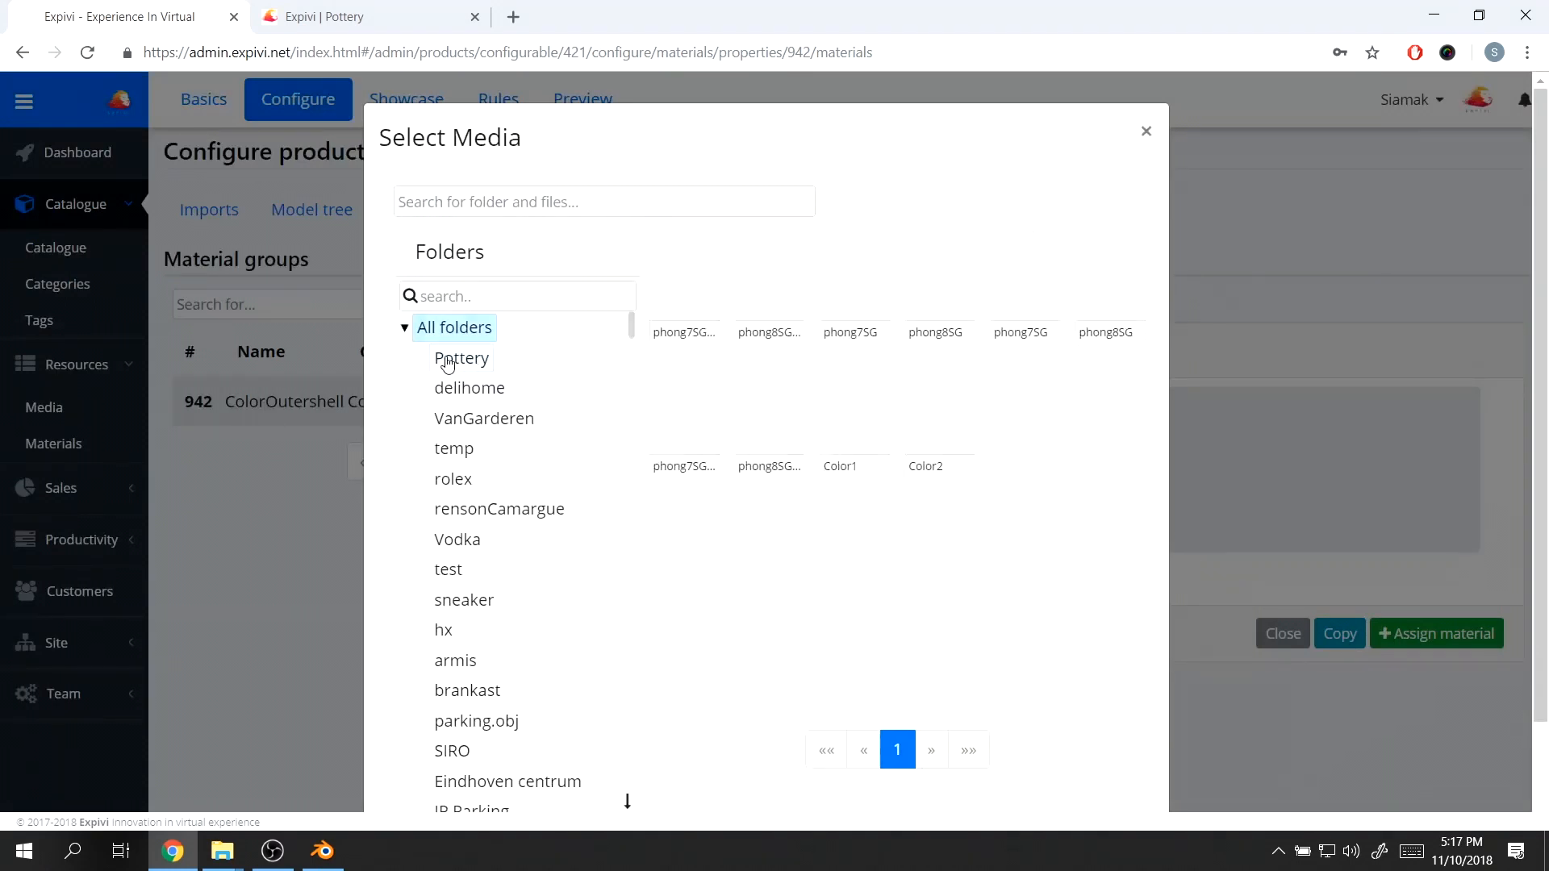
pyautogui.click(856, 405)
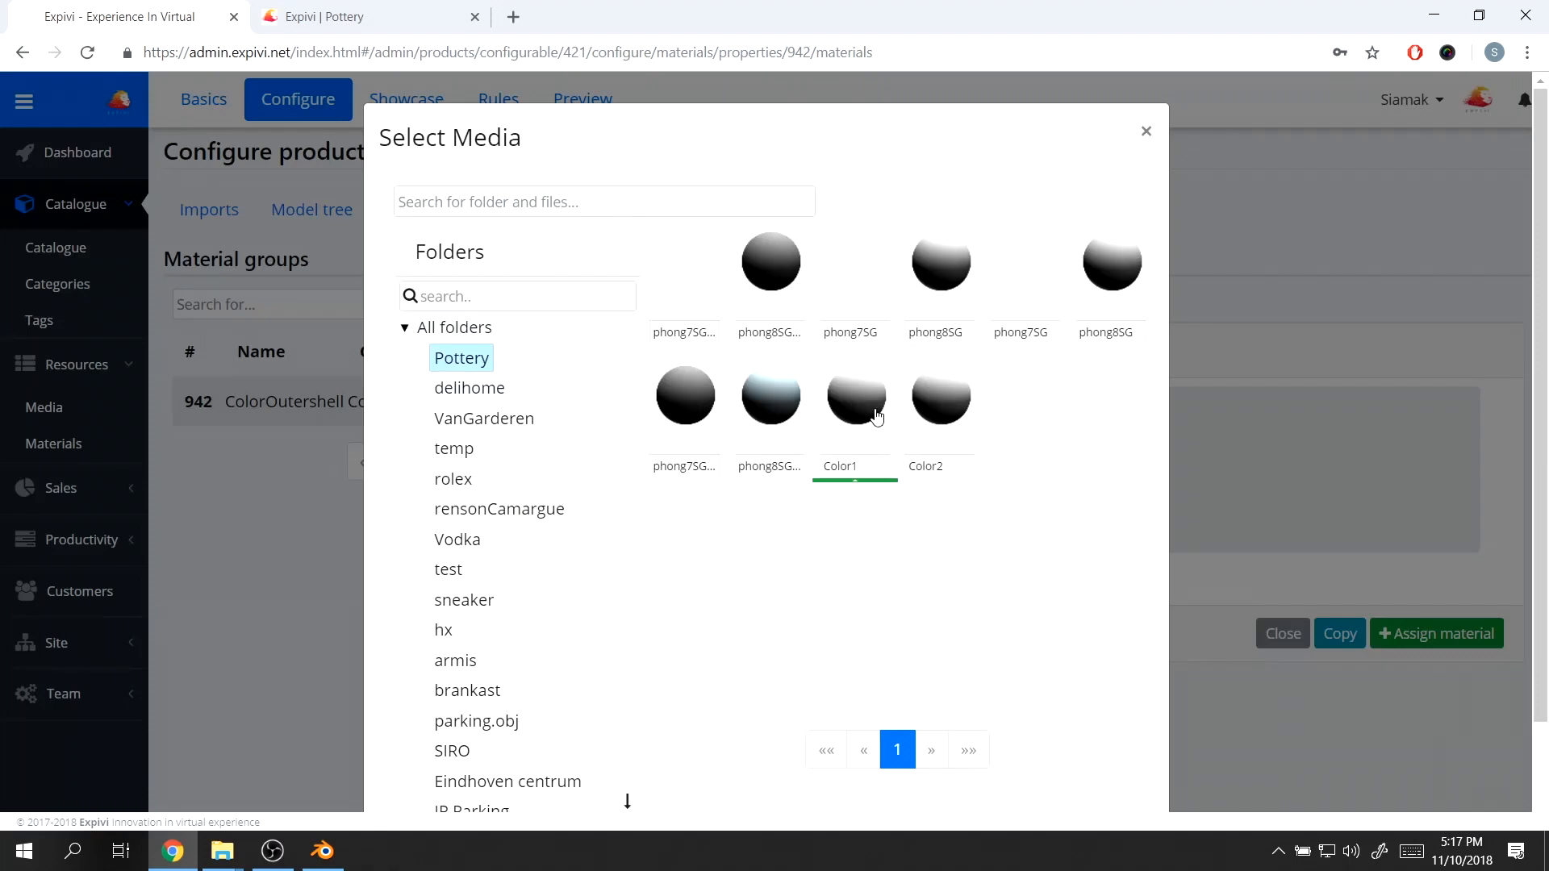
pyautogui.scroll(-2, 1114, 573)
pyautogui.click(1123, 766)
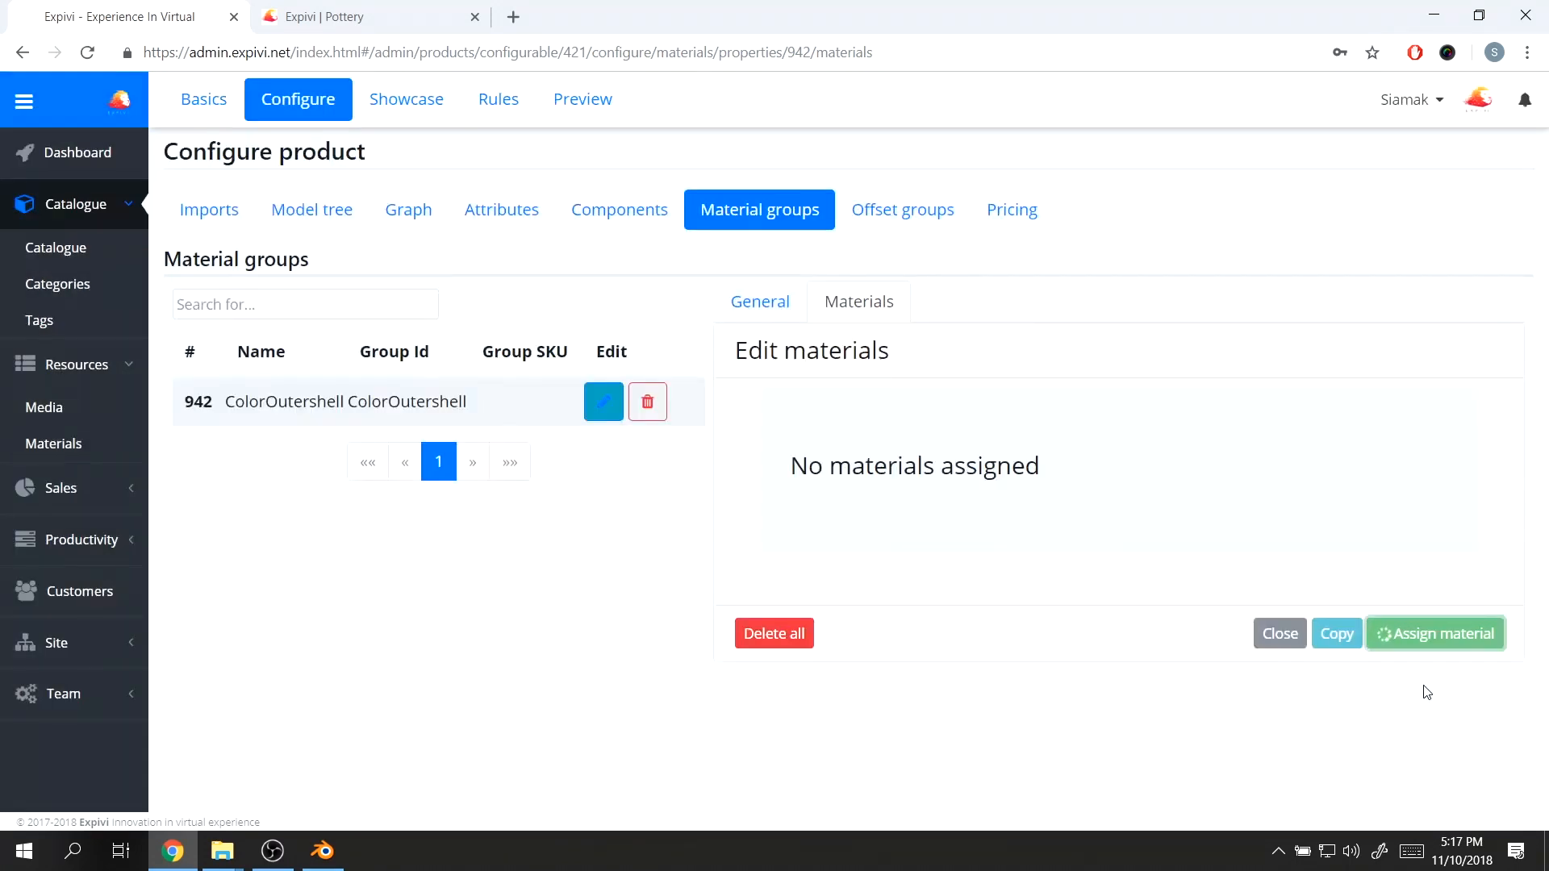
# - Assign the Color2 material from the Pottery folder to the ColorOutershell group
pyautogui.click(1408, 611)
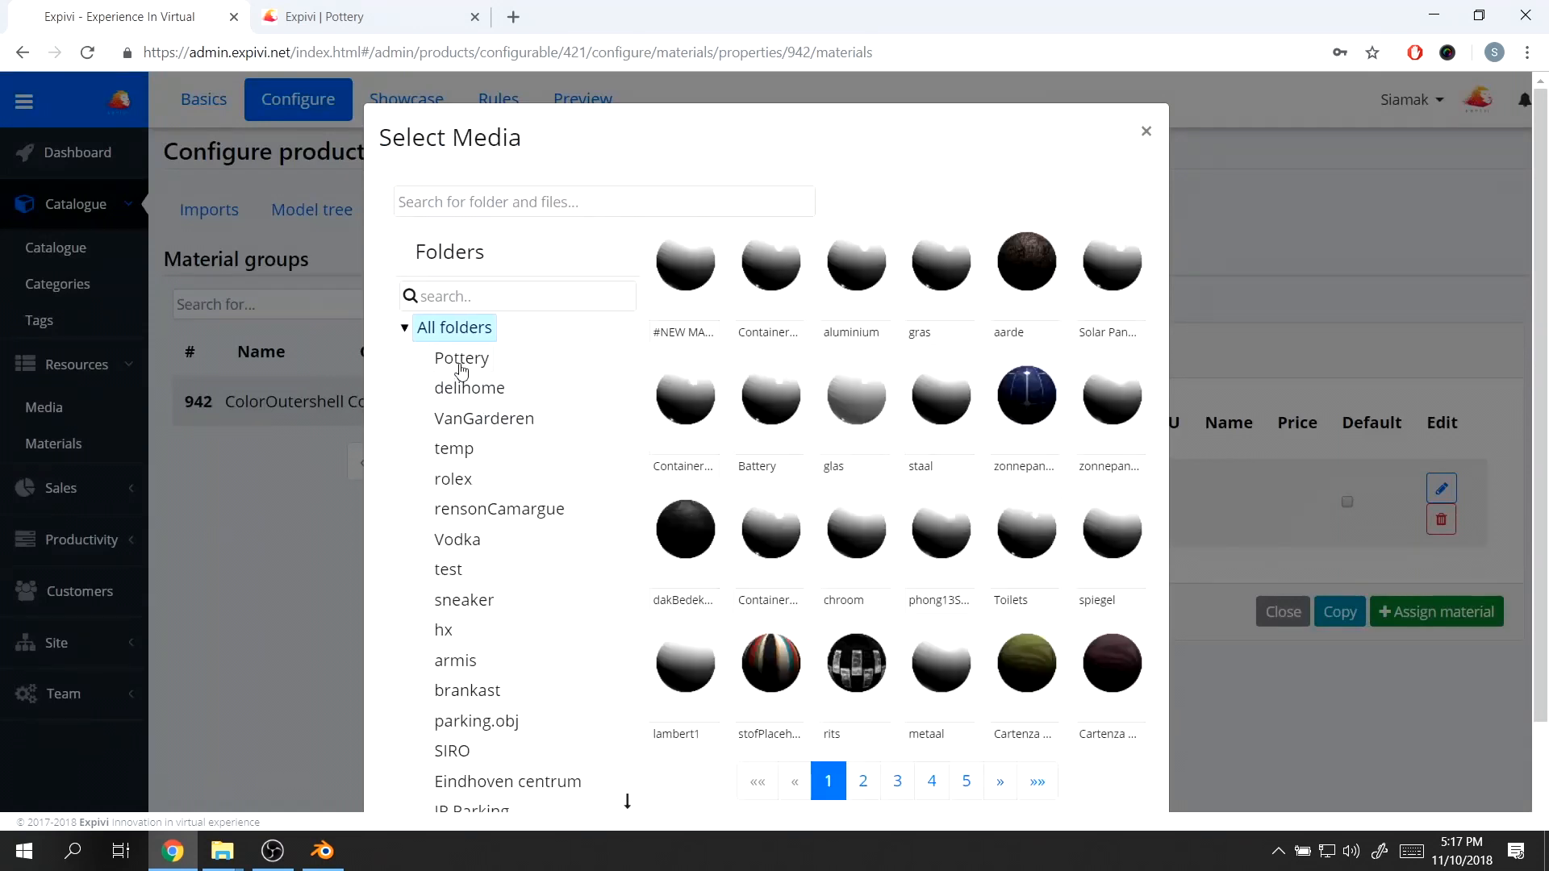
pyautogui.click(461, 358)
pyautogui.click(954, 421)
pyautogui.scroll(-2, 1008, 452)
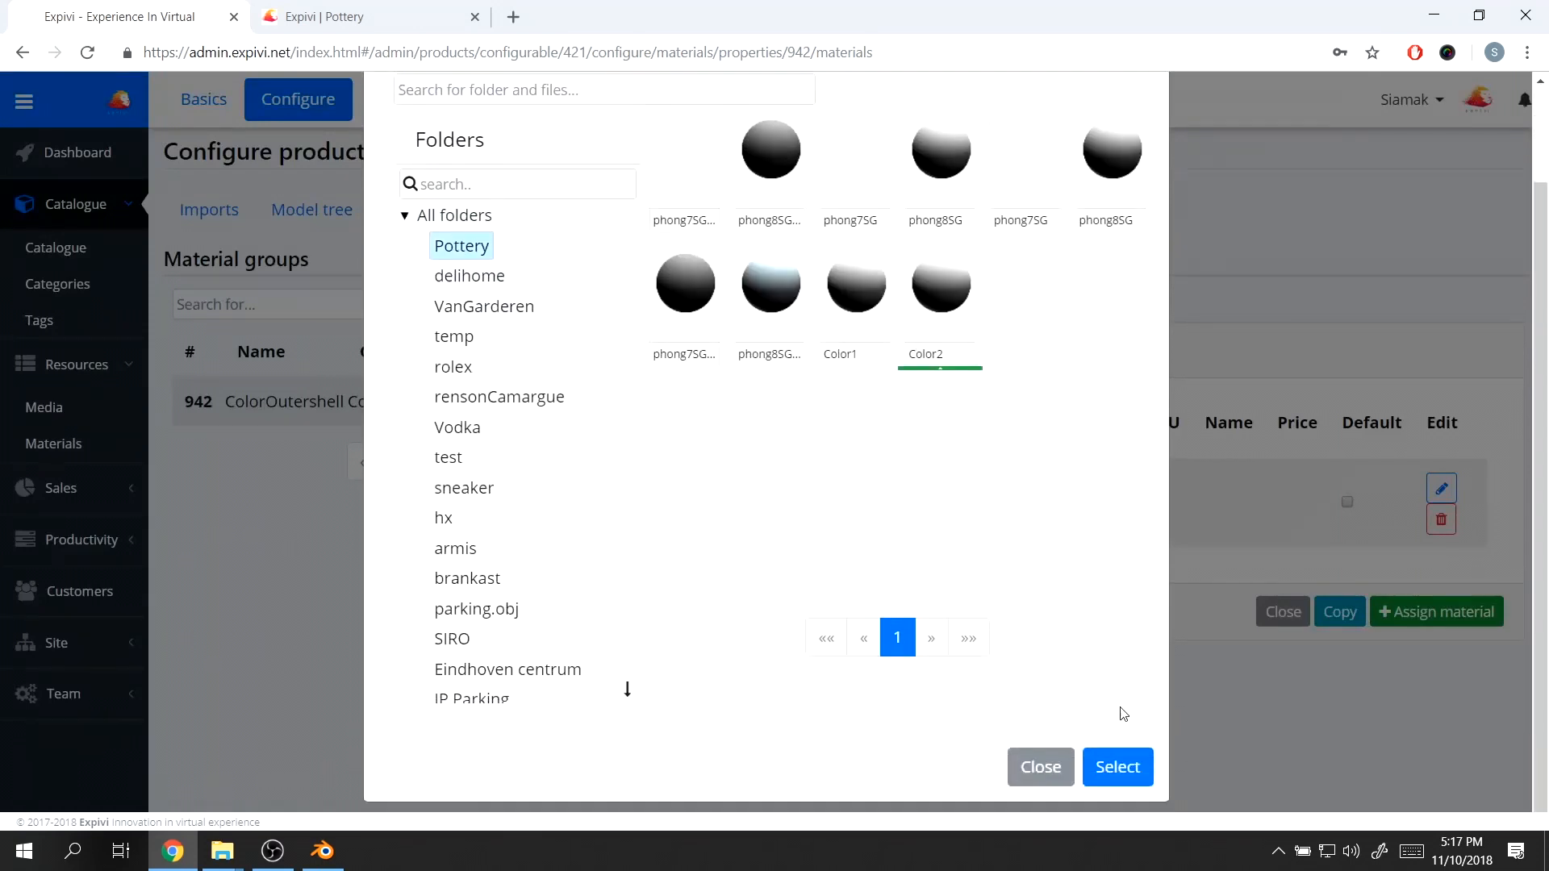
pyautogui.click(1132, 766)
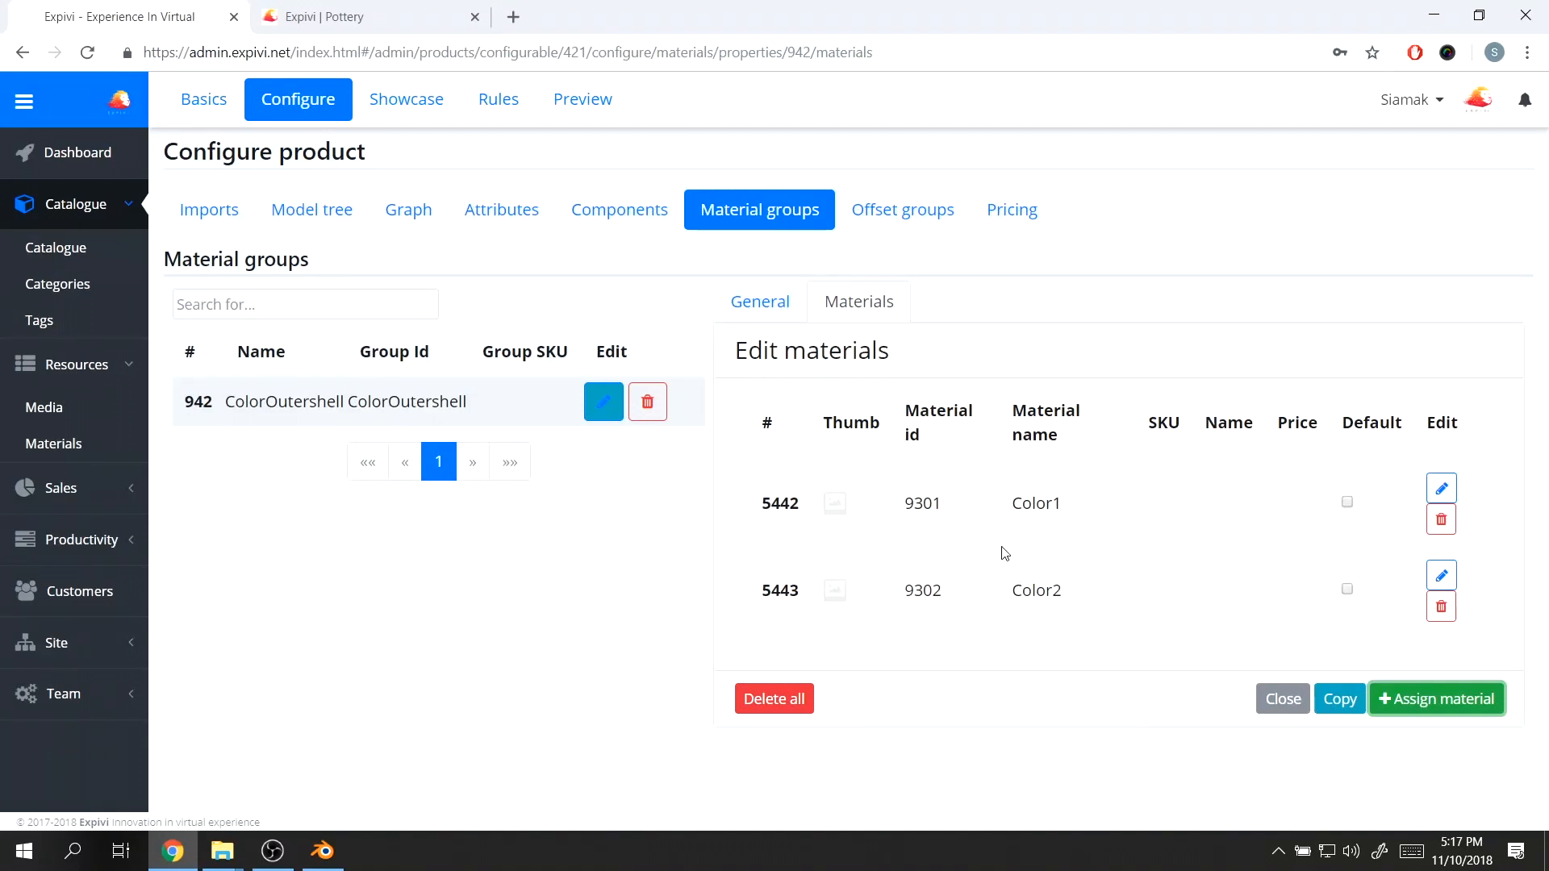
# - Check the pot in the showcase scene and examine the ColorOutershell nodes under both type options in the configurable graph
pyautogui.click(416, 109)
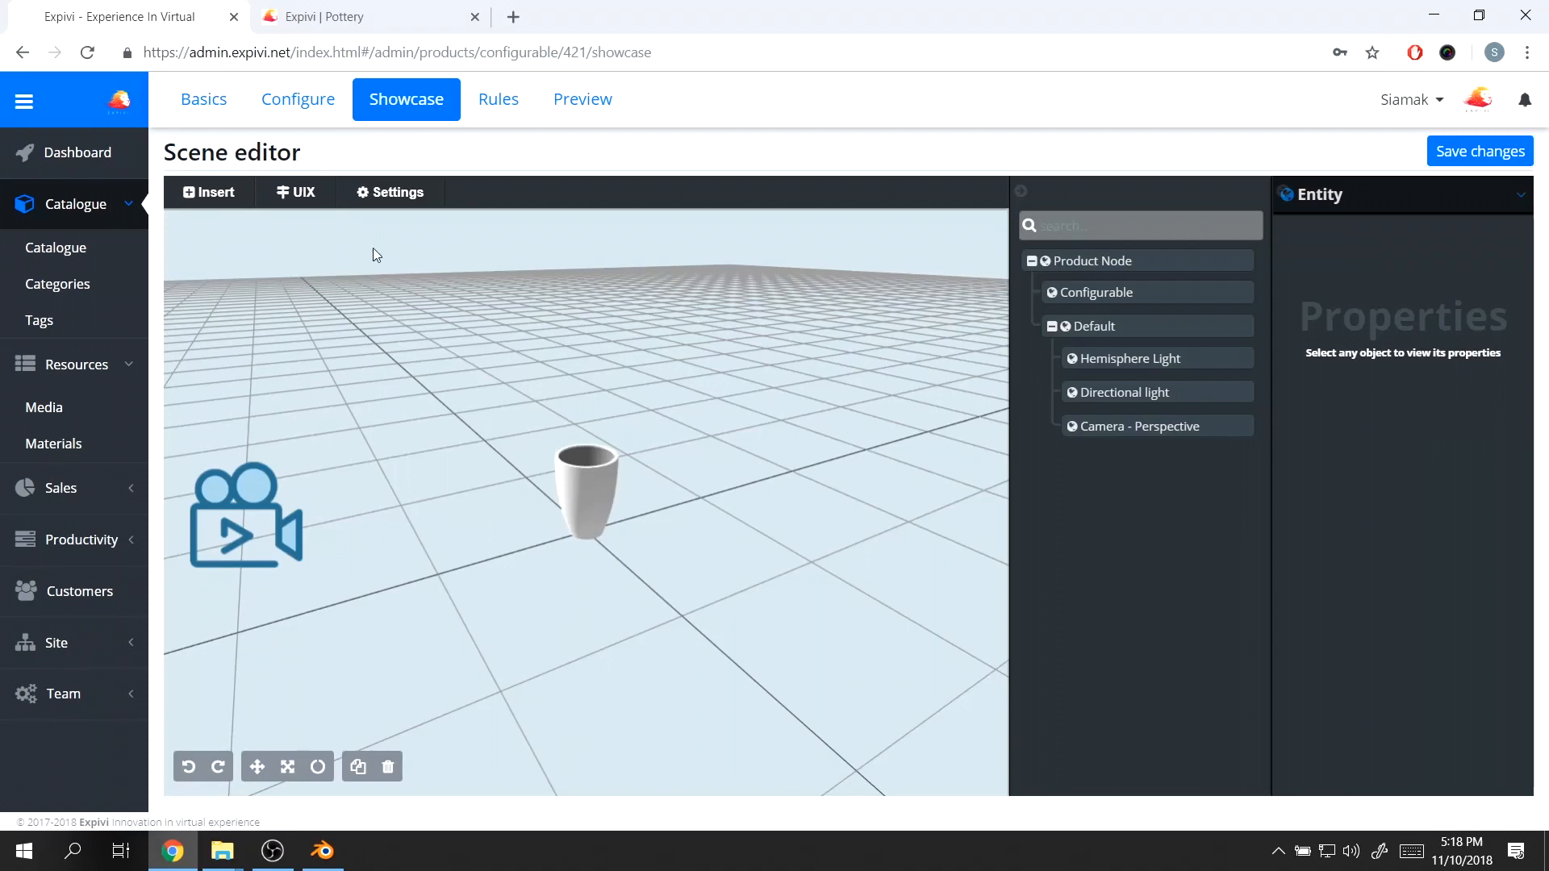
pyautogui.click(317, 103)
pyautogui.click(435, 233)
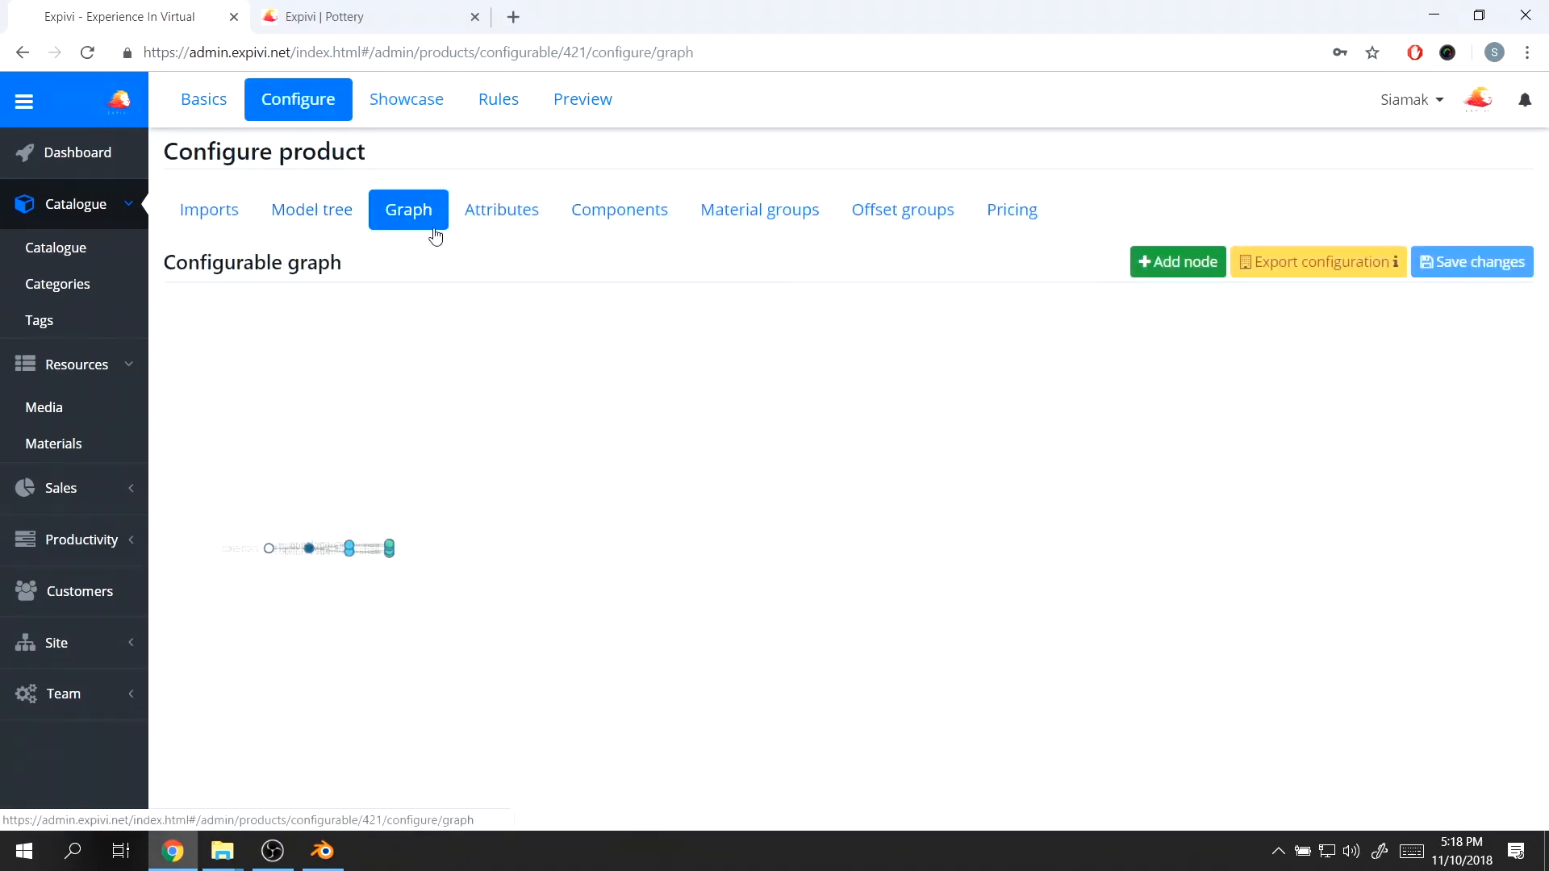
pyautogui.moveTo(1238, 471); pyautogui.dragTo(470, 446)
pyautogui.scroll(4, 730, 516)
pyautogui.click(968, 575)
pyautogui.scroll(-3, 1224, 577)
pyautogui.scroll(4, 1306, 552)
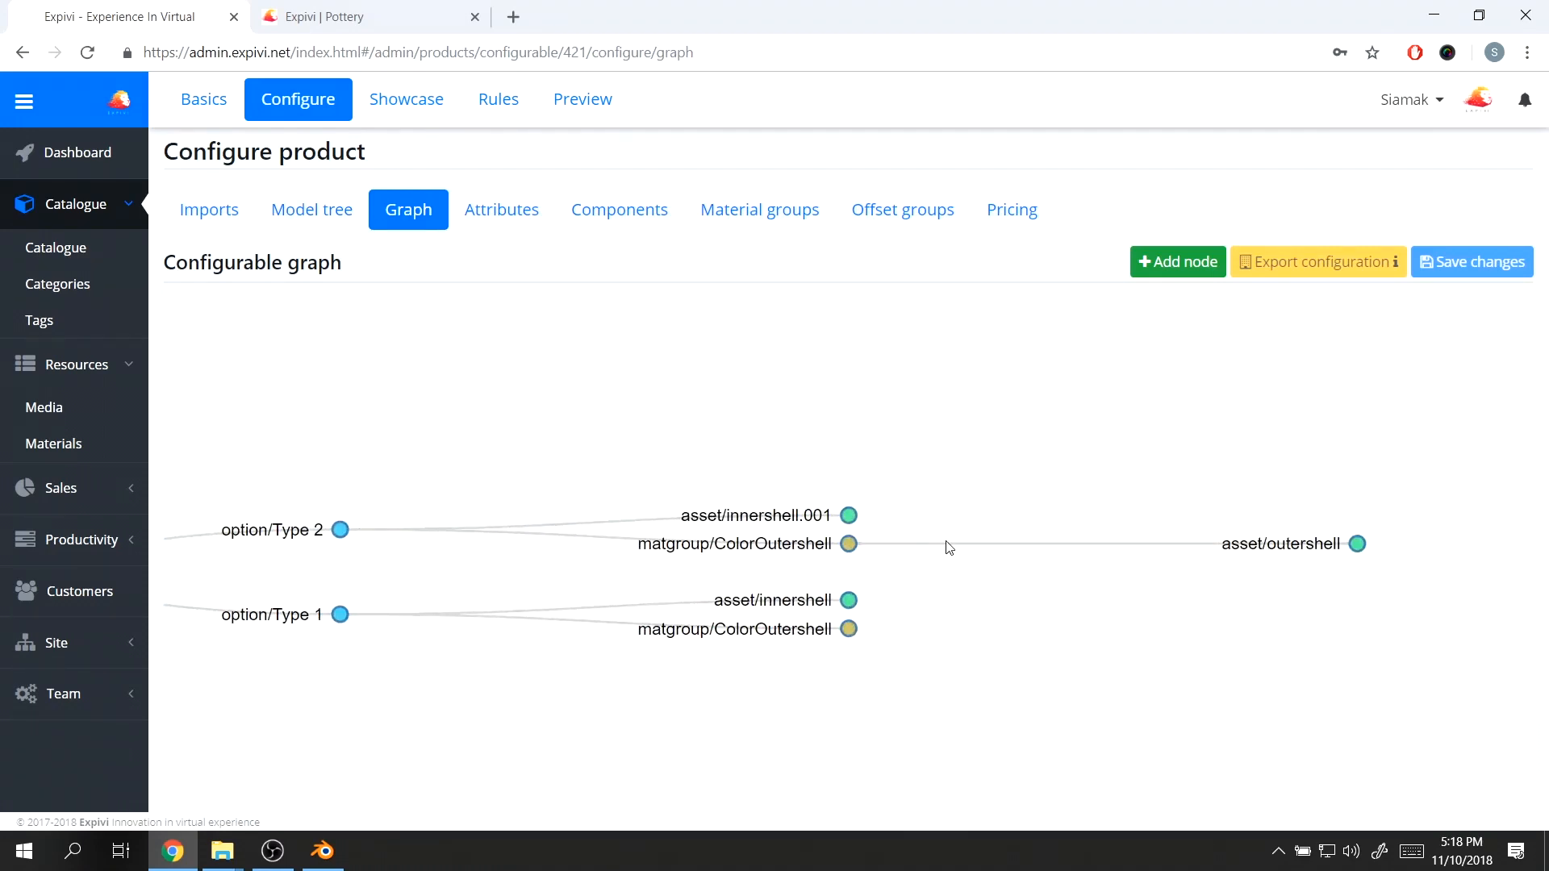
# - Reopen the ColorOutershell group's materials list and review the Color1 entry and its default setting
pyautogui.click(767, 215)
pyautogui.click(1407, 408)
pyautogui.click(875, 302)
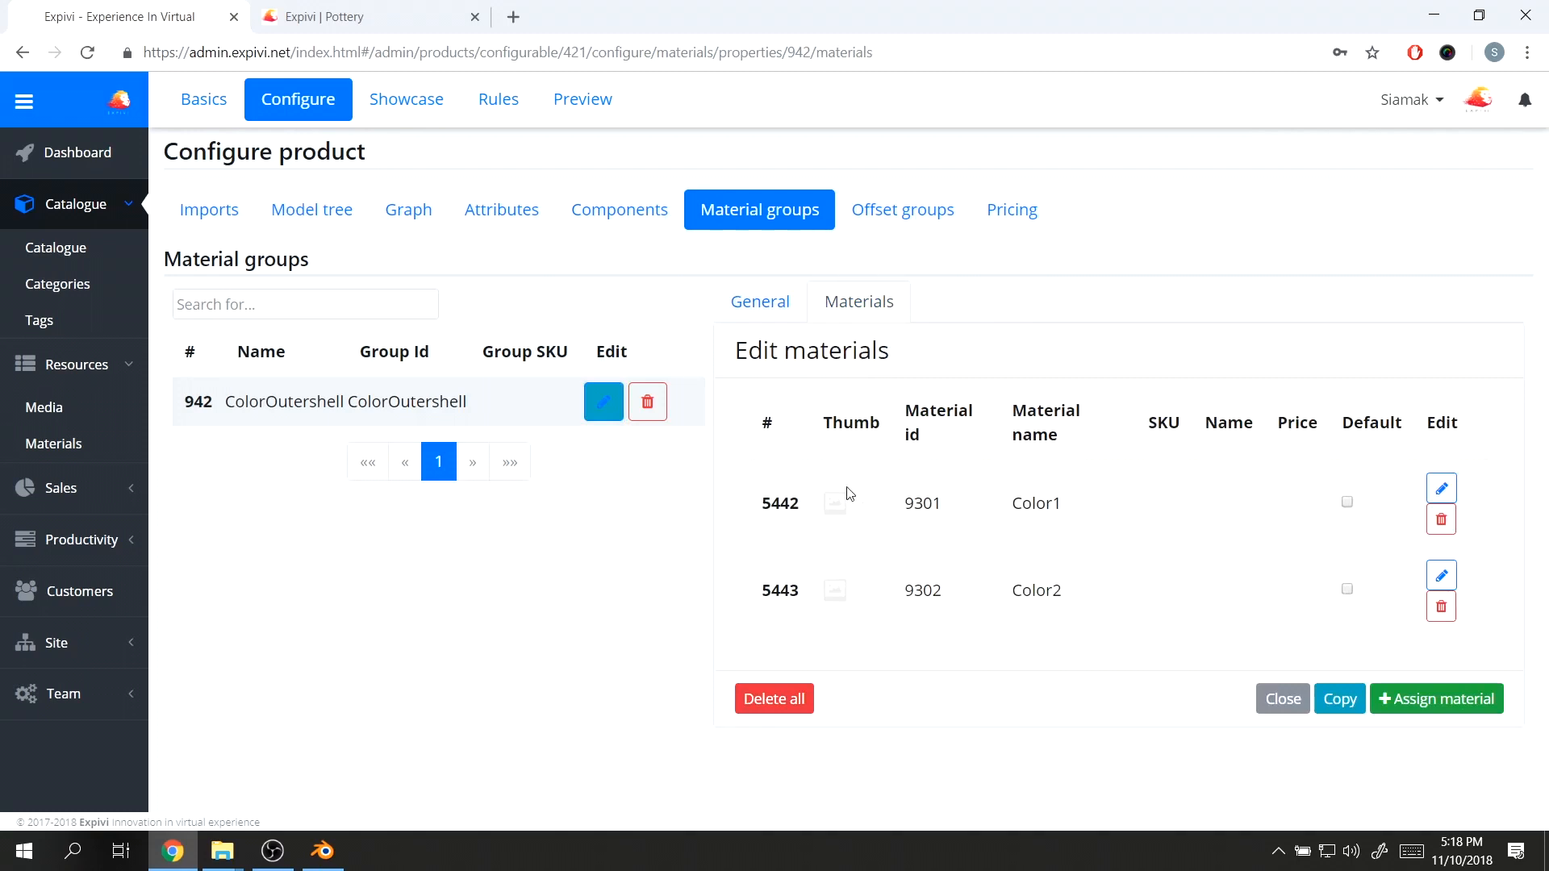
pyautogui.doubleClick(1022, 502)
pyautogui.click(1134, 510)
pyautogui.click(1348, 503)
pyautogui.click(1348, 502)
pyautogui.moveTo(1001, 510); pyautogui.dragTo(1083, 508)
pyautogui.click(1189, 518)
# - Open the showcase scene and select the configurable pot to bring up its Color1 material properties
pyautogui.click(399, 99)
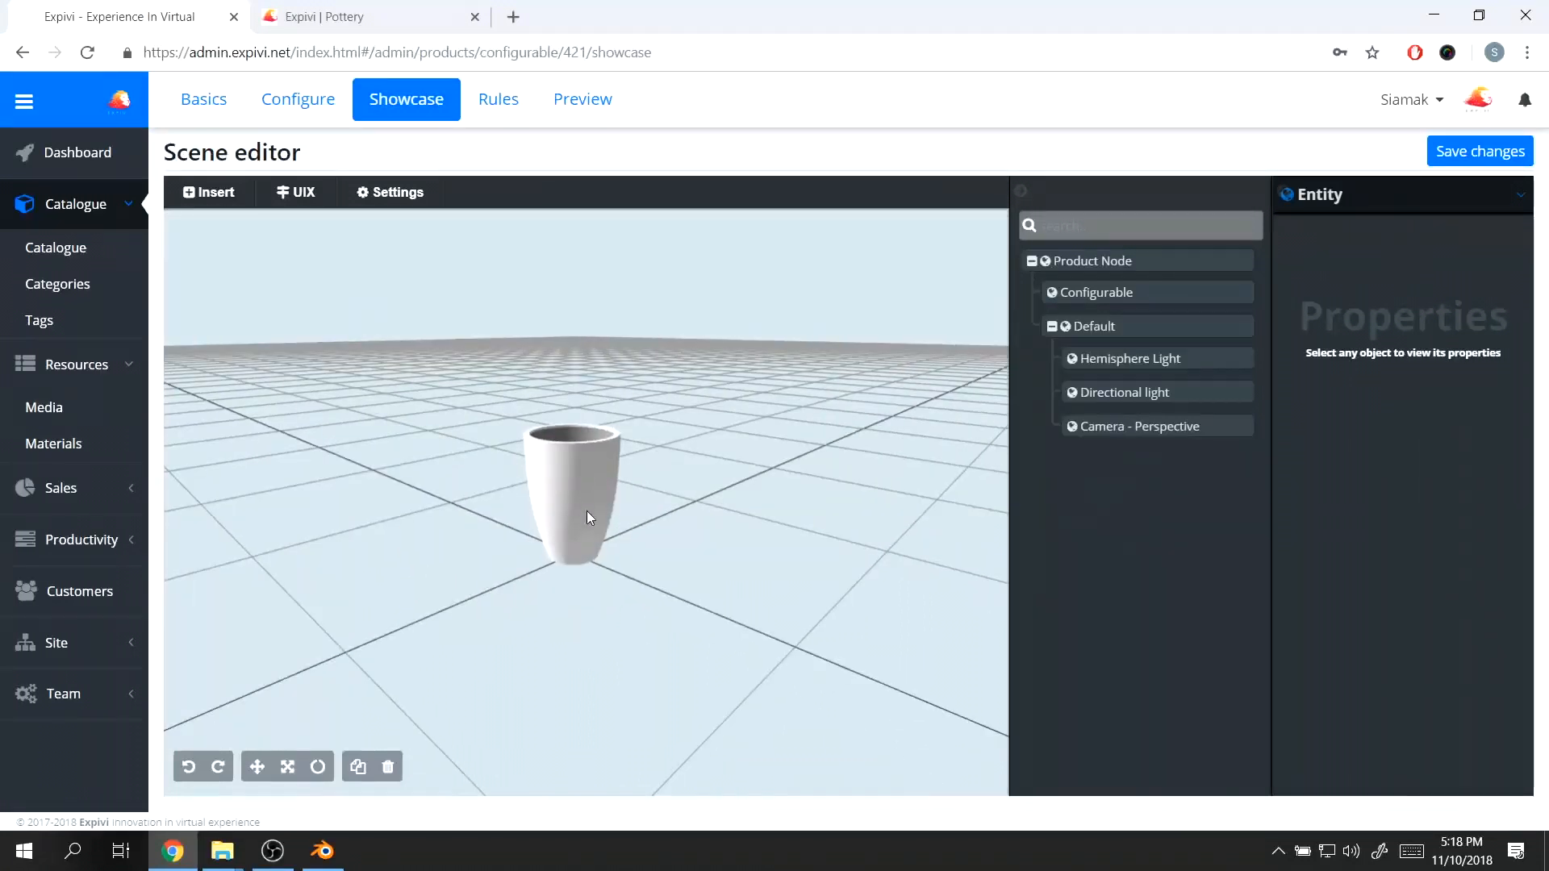
pyautogui.click(598, 486)
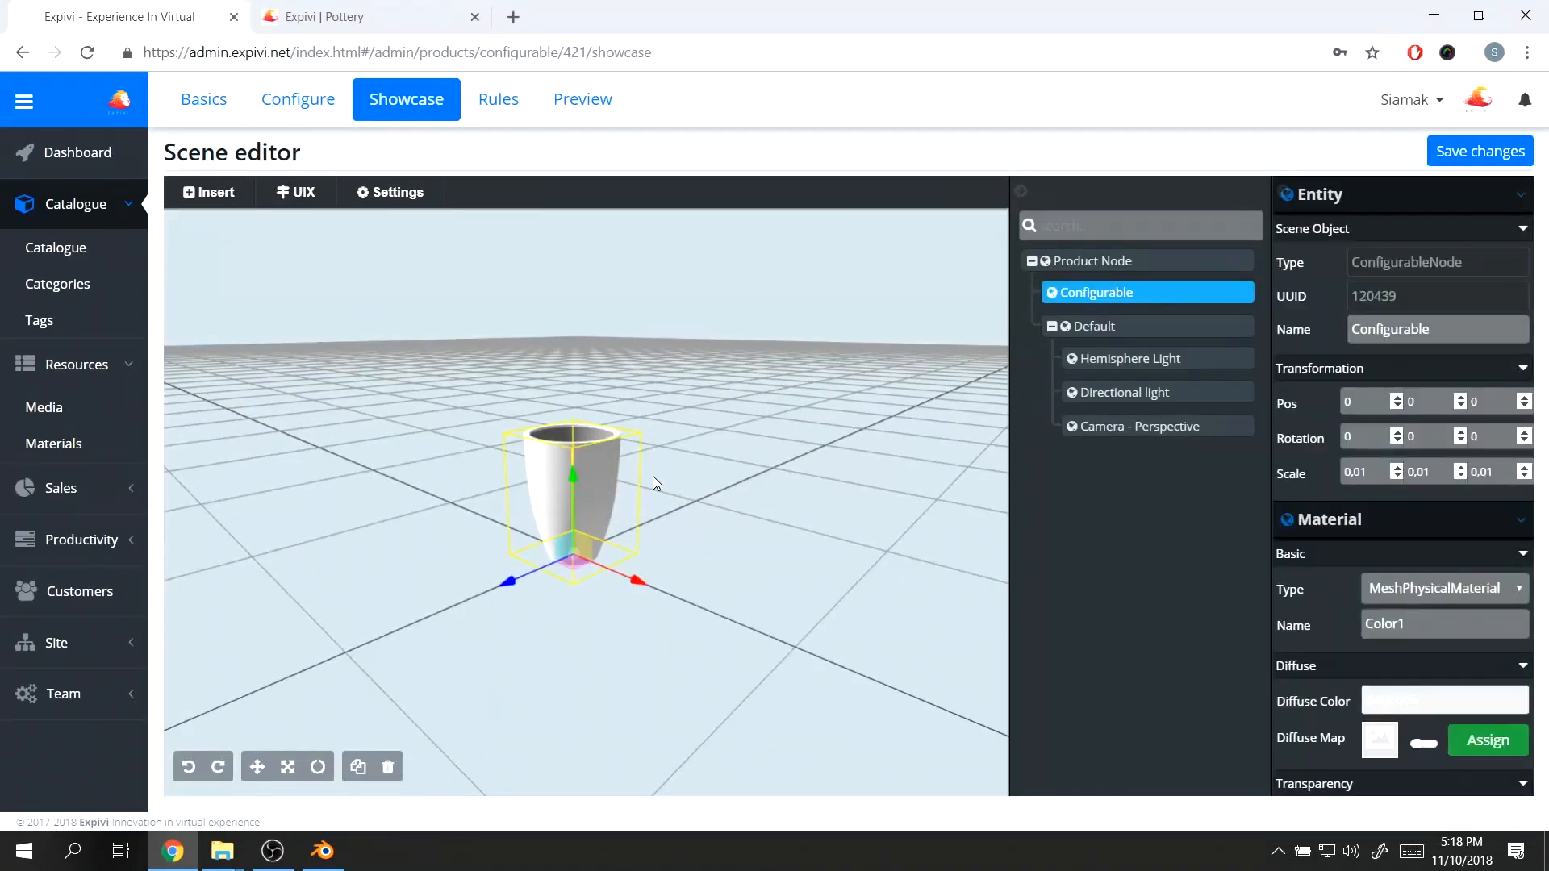
pyautogui.scroll(3, 752, 481)
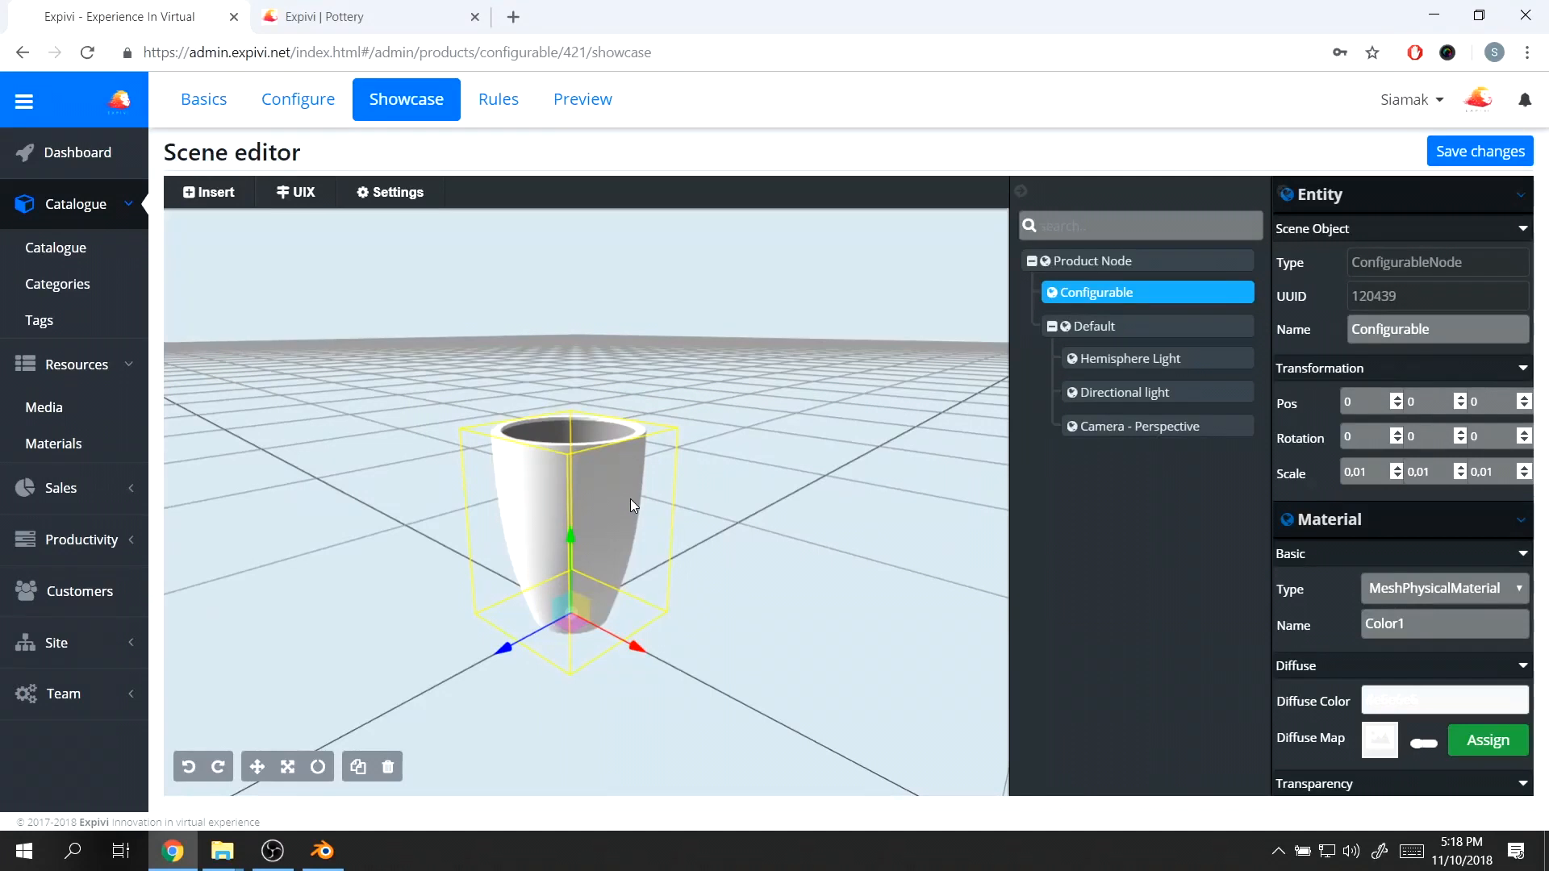
pyautogui.moveTo(758, 462)
pyautogui.mouseDown()
pyautogui.moveTo(951, 452)
pyautogui.moveTo(746, 466)
pyautogui.mouseUp()
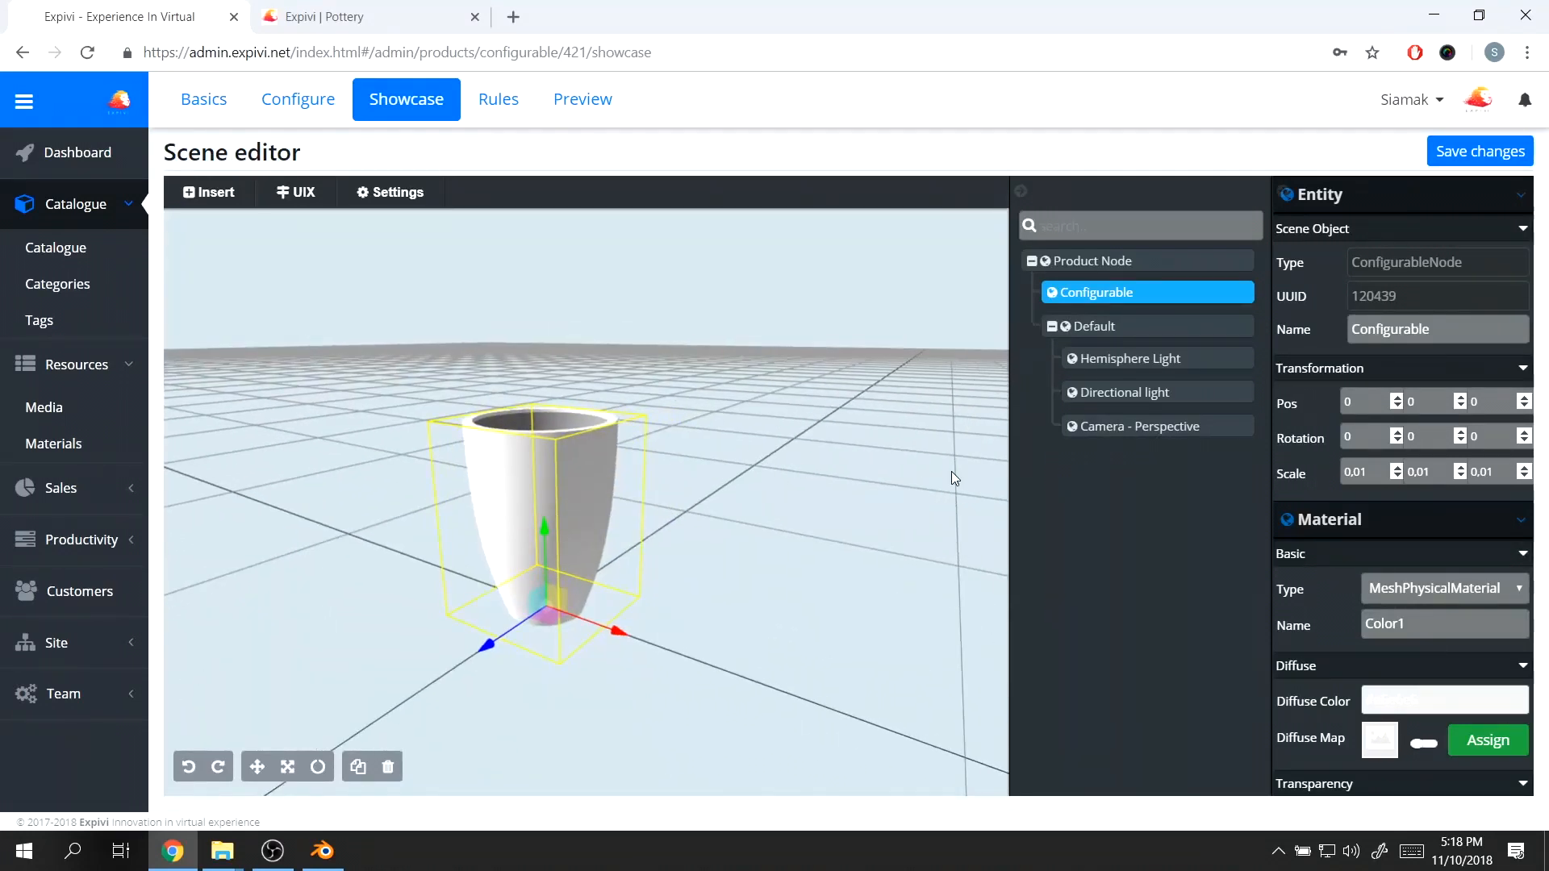
pyautogui.moveTo(1444, 624); pyautogui.dragTo(1343, 613)
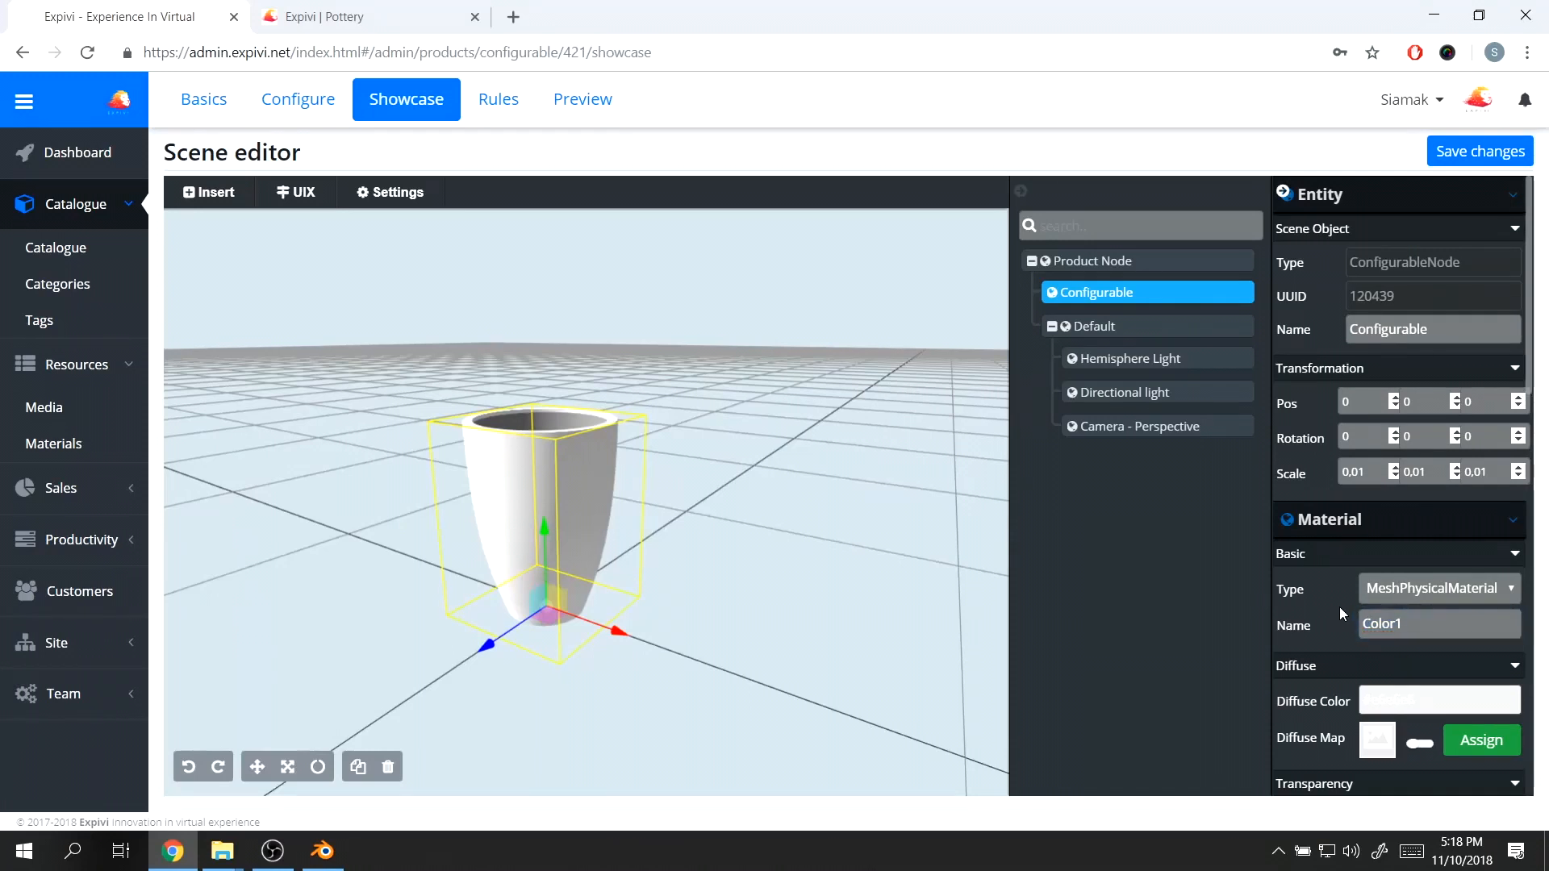
# - Assign the hdr-reflec… image in the first row of the test folder as Color1's environment map
pyautogui.scroll(-5, 1340, 601)
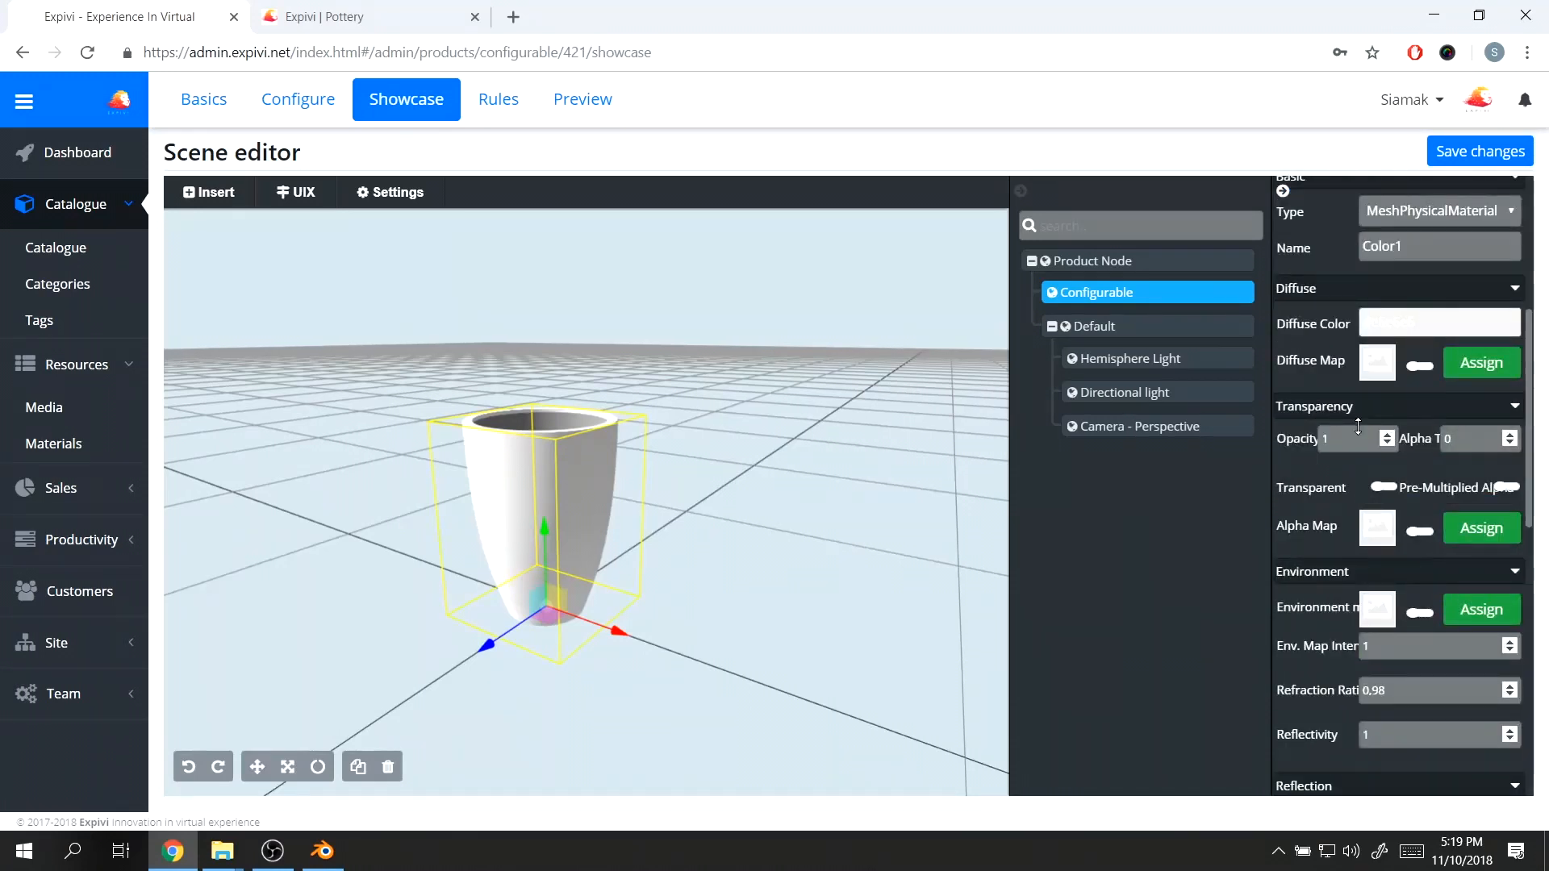
pyautogui.scroll(-2, 1392, 452)
pyautogui.click(1487, 485)
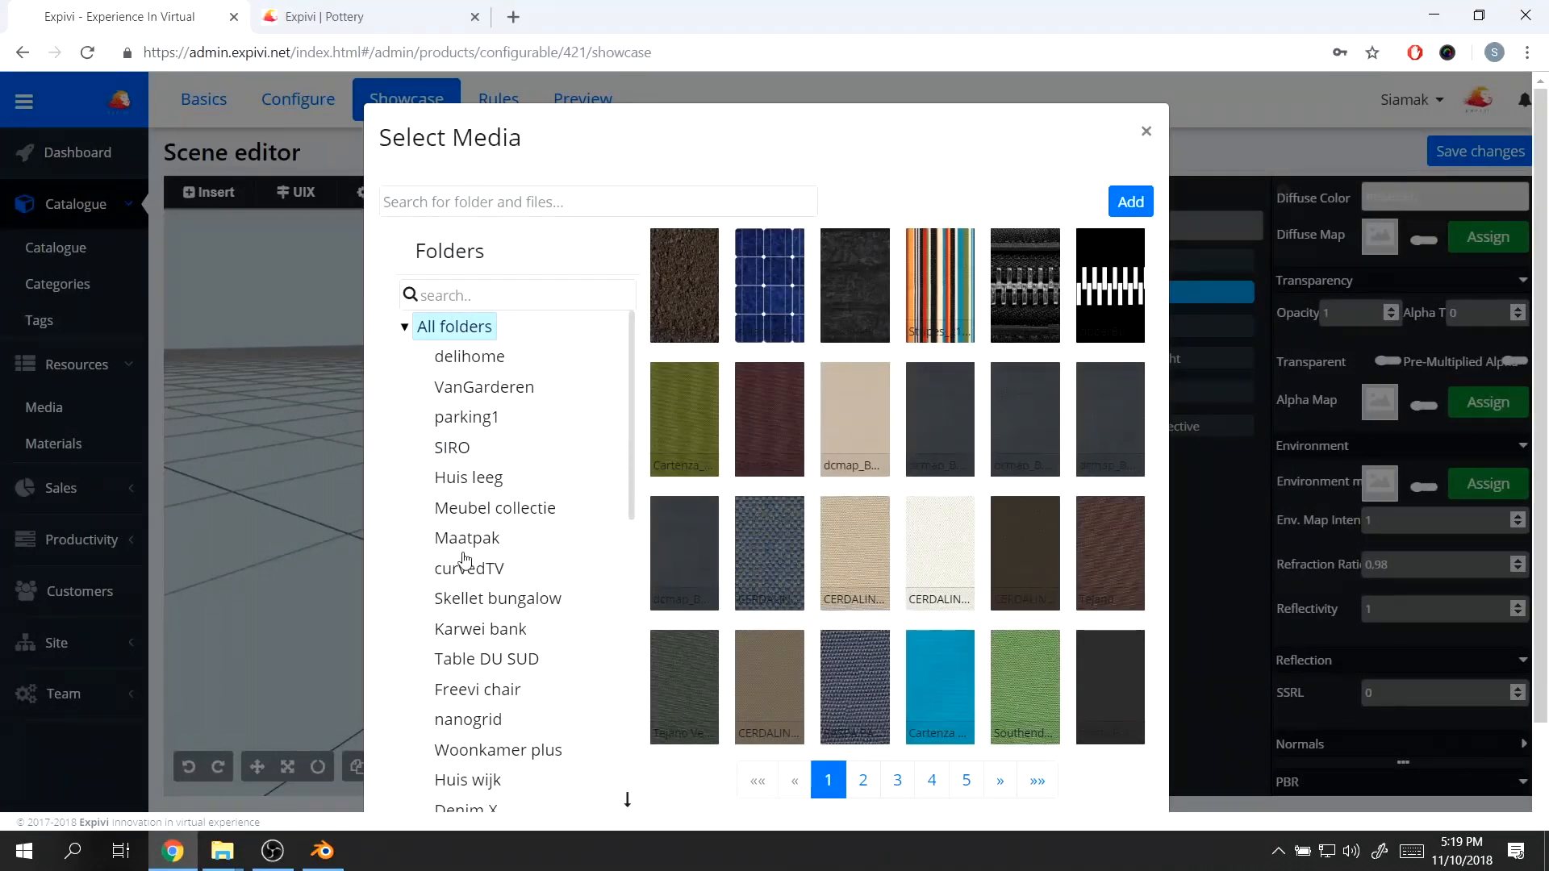
pyautogui.scroll(-6, 475, 542)
pyautogui.click(449, 460)
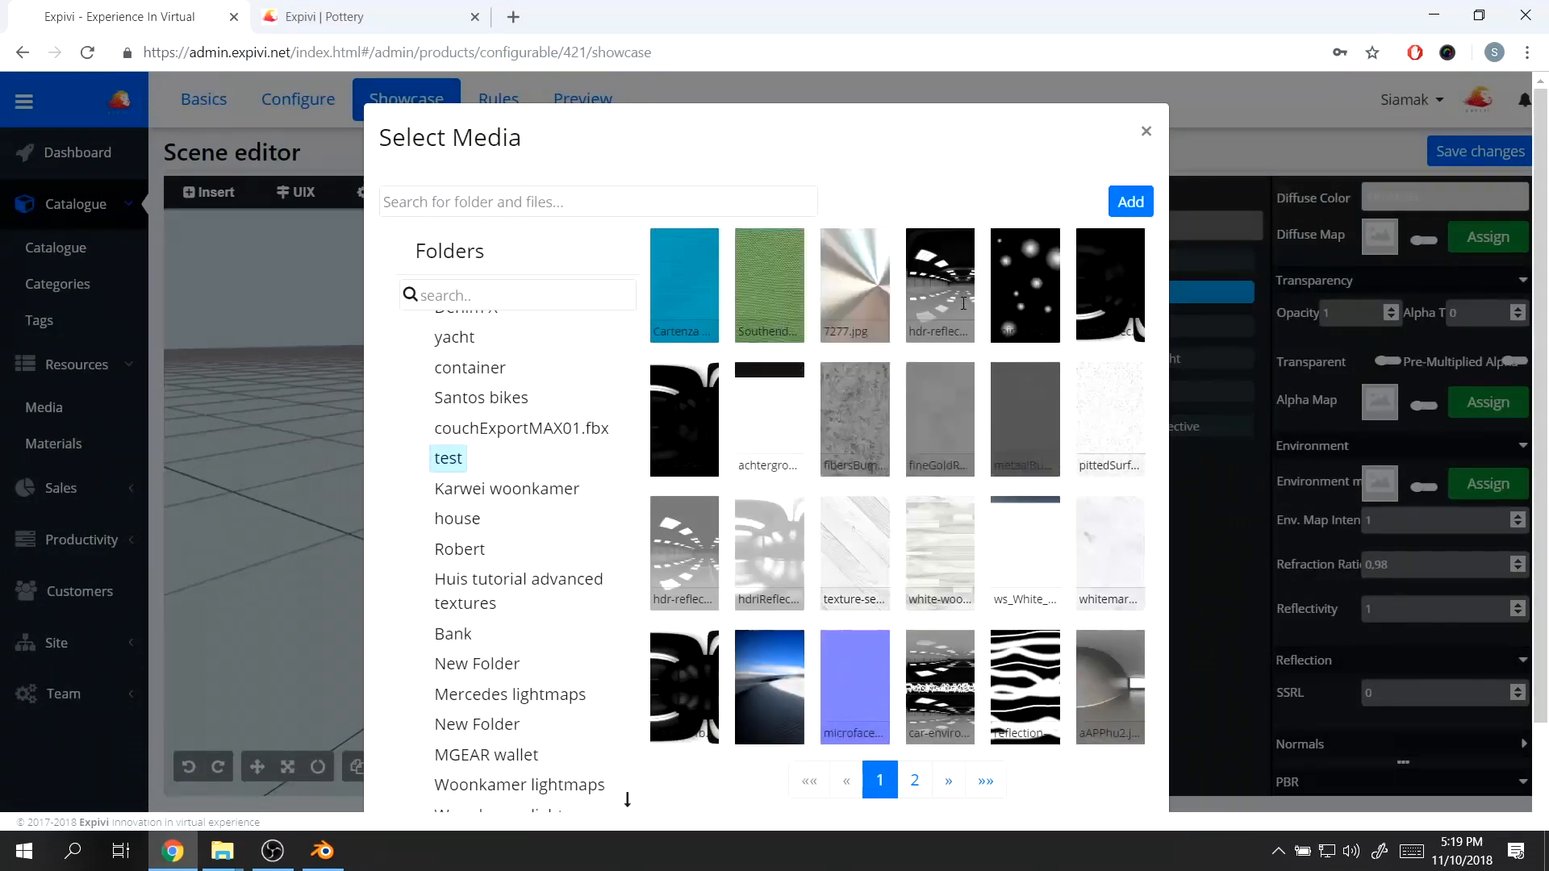
pyautogui.click(962, 304)
pyautogui.scroll(-2, 1141, 682)
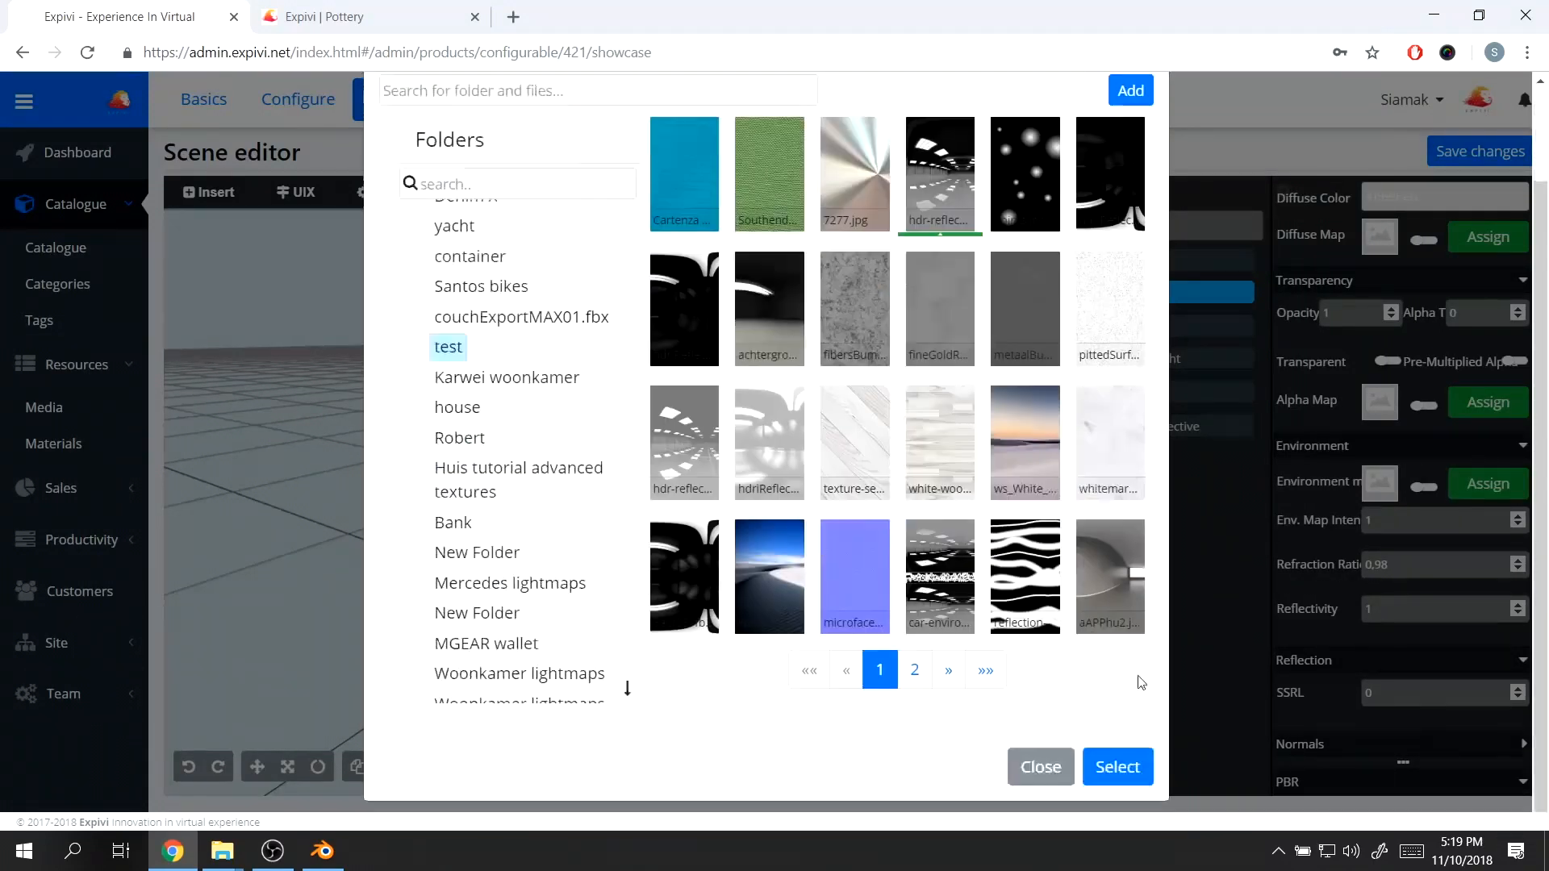
pyautogui.click(1118, 766)
pyautogui.moveTo(816, 529); pyautogui.dragTo(900, 492)
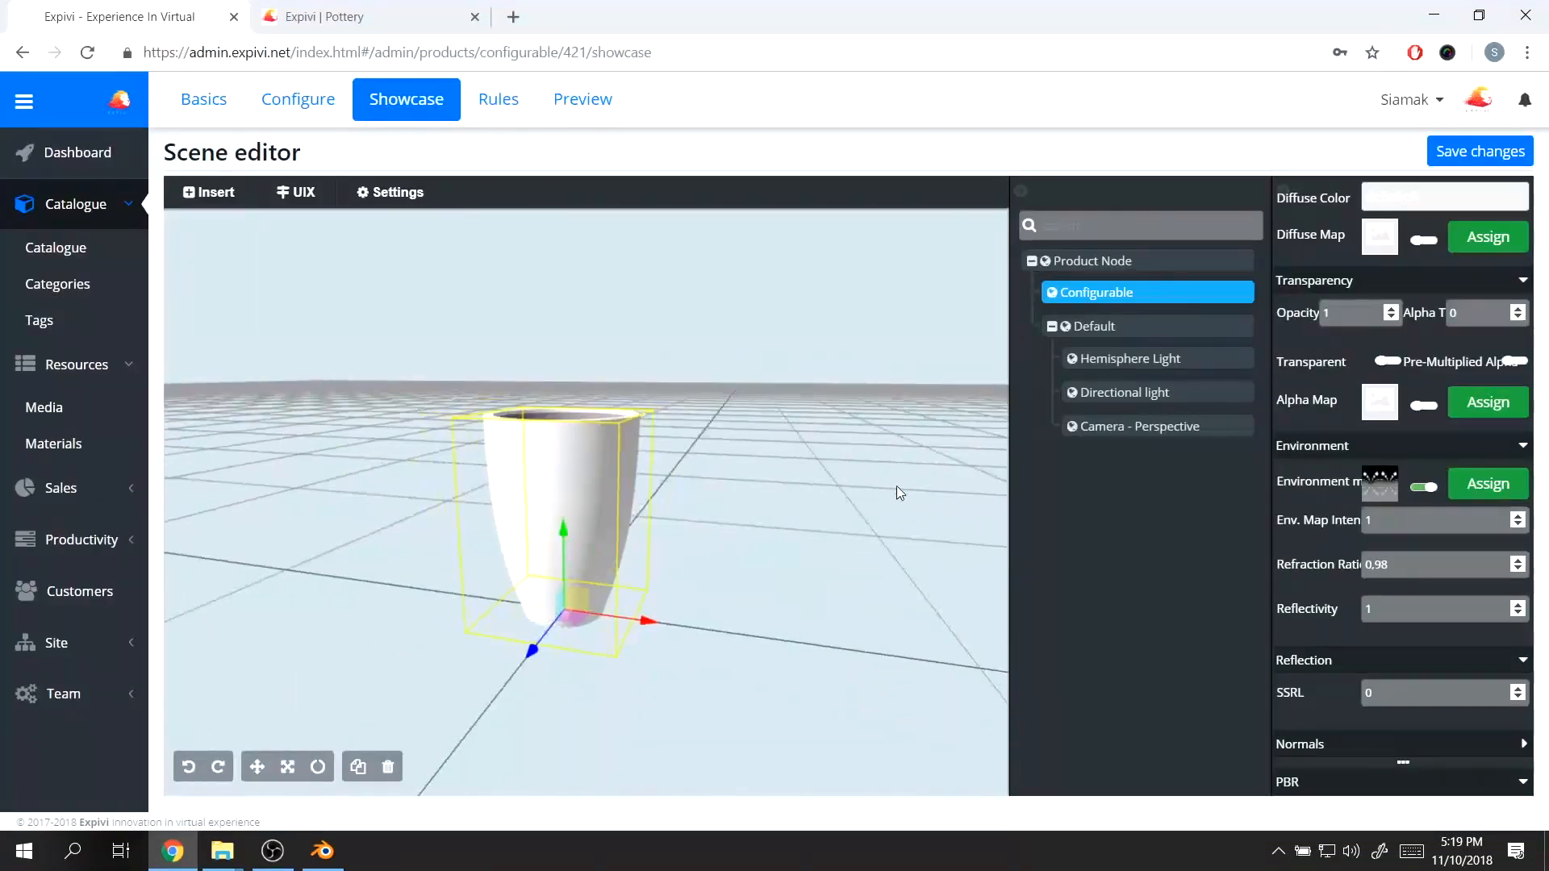
# - Set Color1's roughness to 0 and inspect the reflections on the pot from several angles
pyautogui.scroll(-6, 1336, 542)
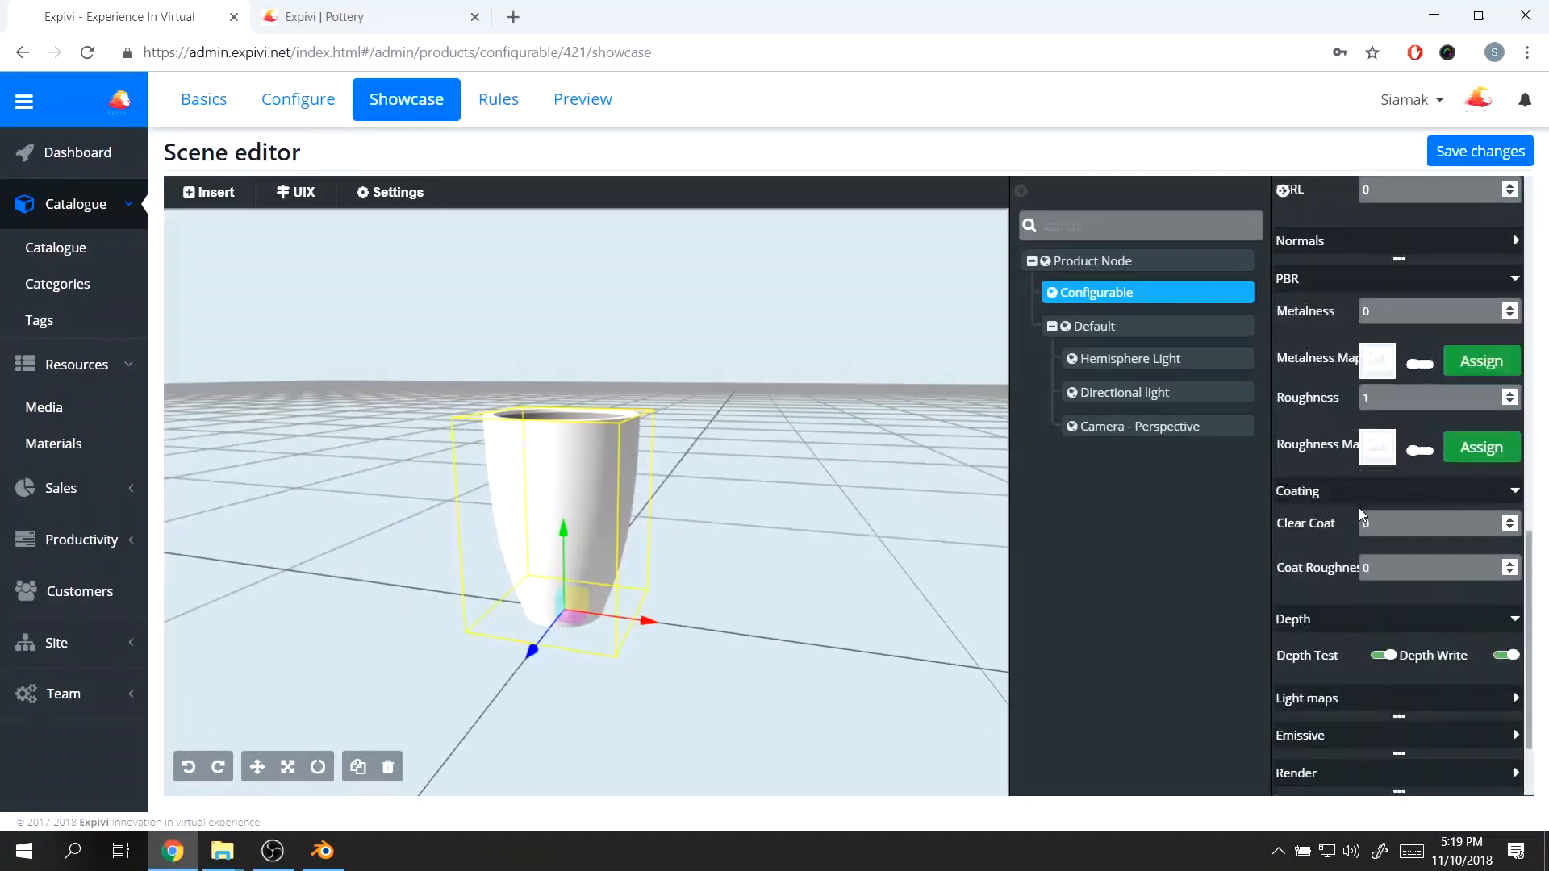
pyautogui.doubleClick(1371, 396)
pyautogui.write('0')
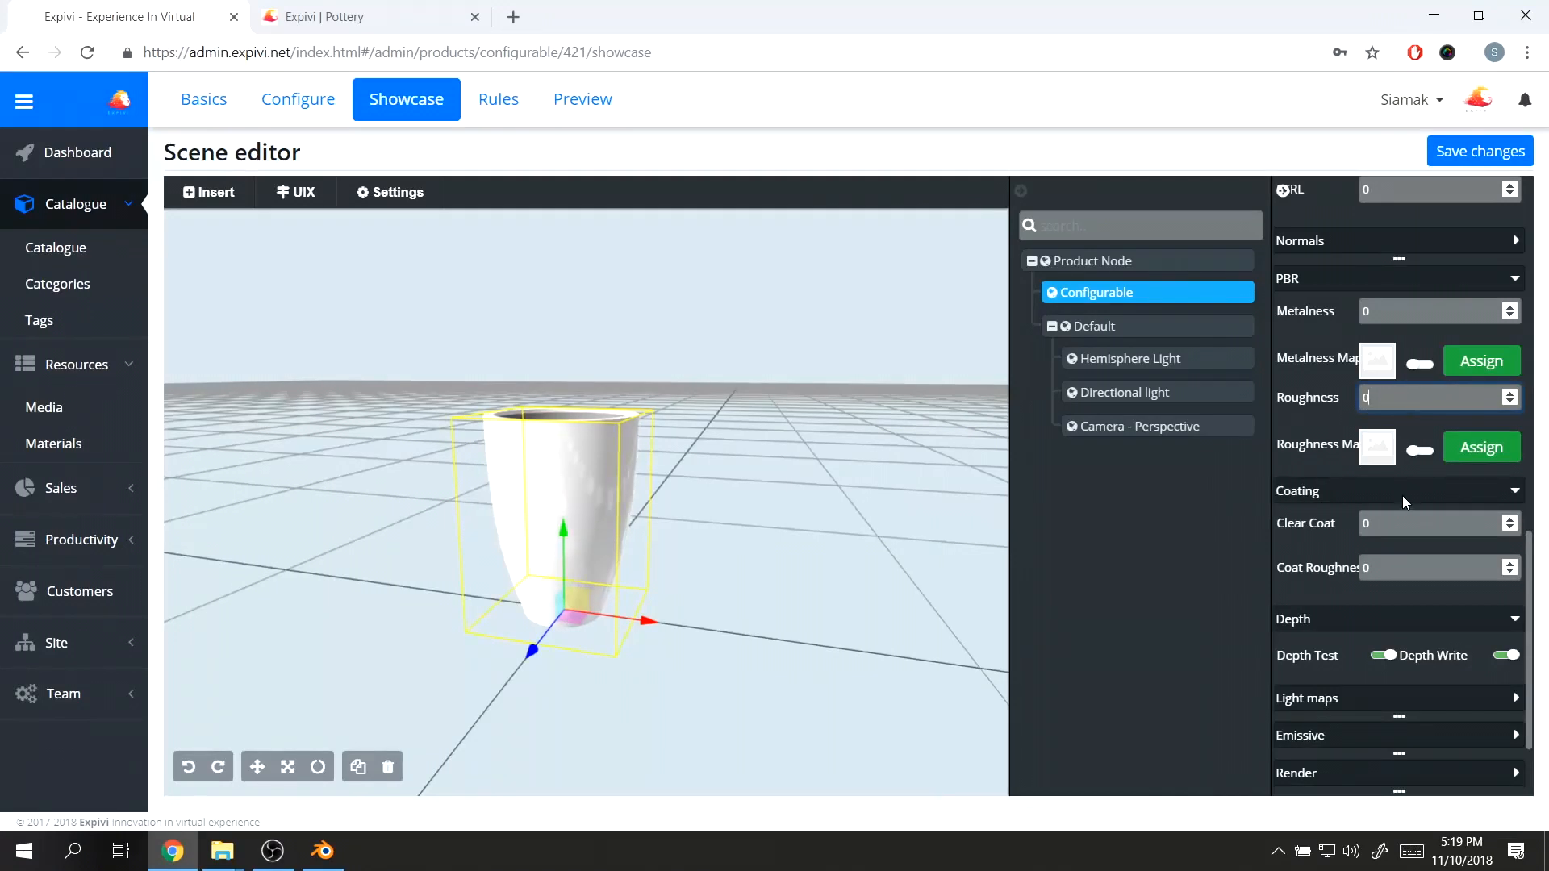
pyautogui.moveTo(814, 474); pyautogui.dragTo(992, 447)
pyautogui.scroll(4, 758, 491)
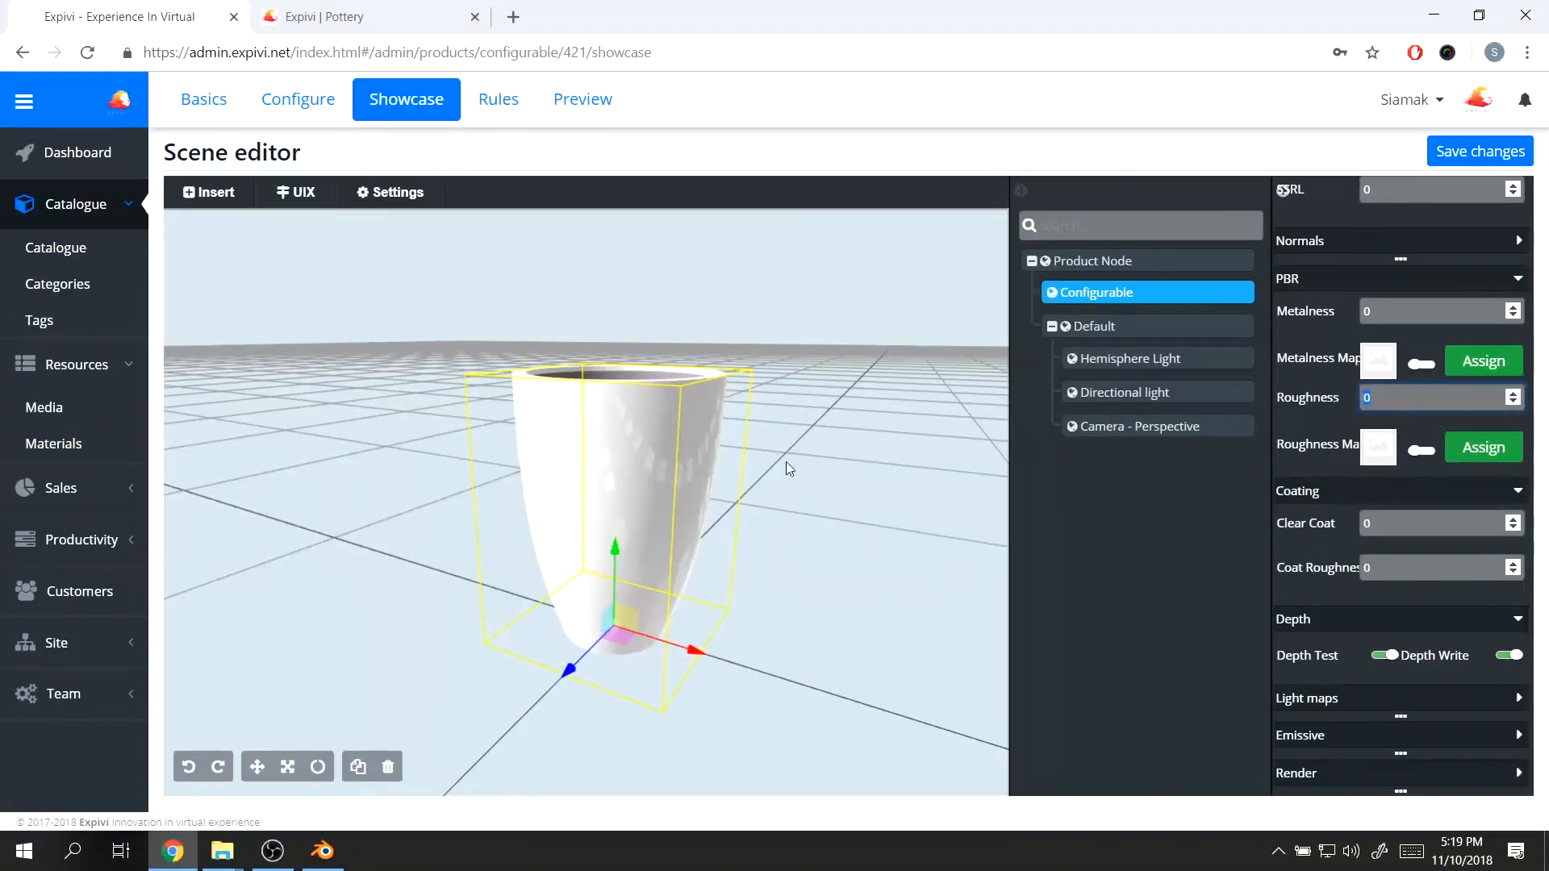
pyautogui.moveTo(816, 420); pyautogui.dragTo(884, 424)
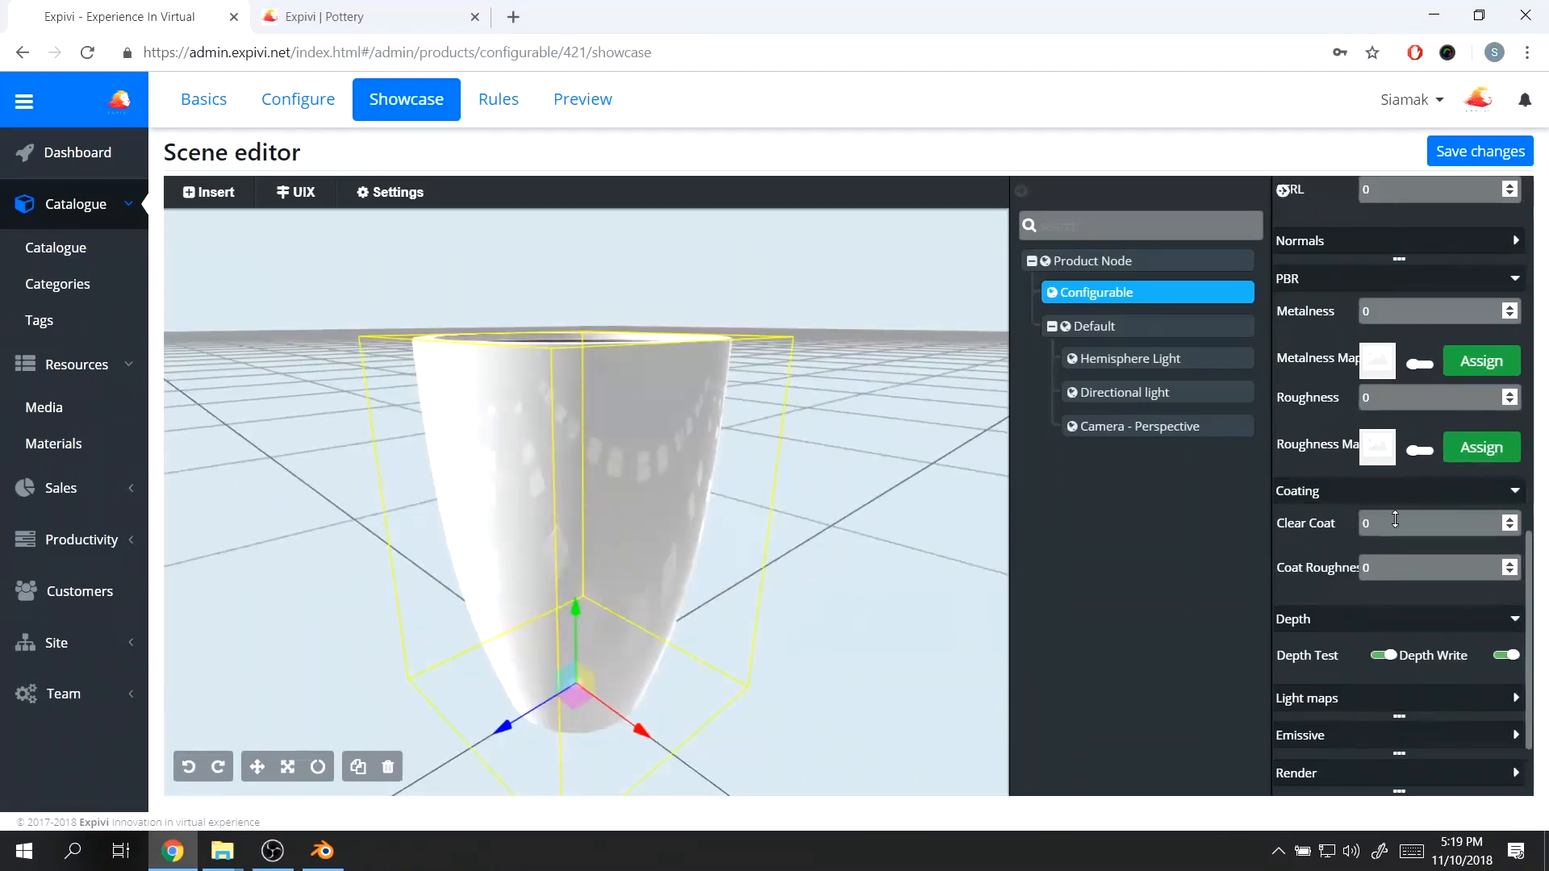
# - Set Color1's clear coat to 1 and inspect the reflections on the pot
pyautogui.moveTo(1397, 522); pyautogui.dragTo(1409, 392)
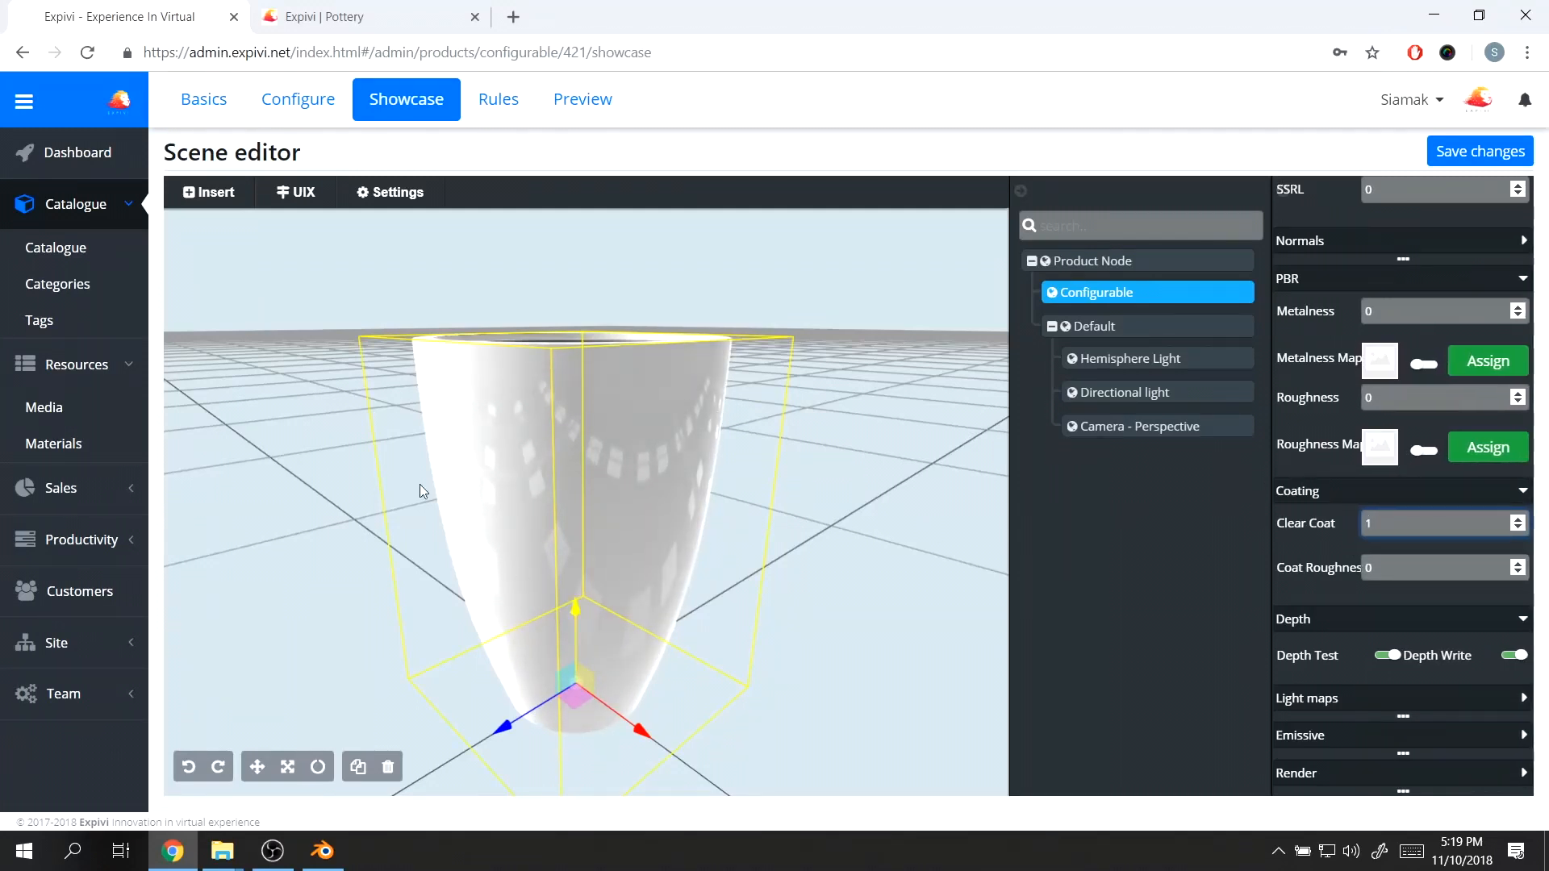
pyautogui.moveTo(992, 474); pyautogui.dragTo(880, 466)
pyautogui.scroll(5, 865, 492)
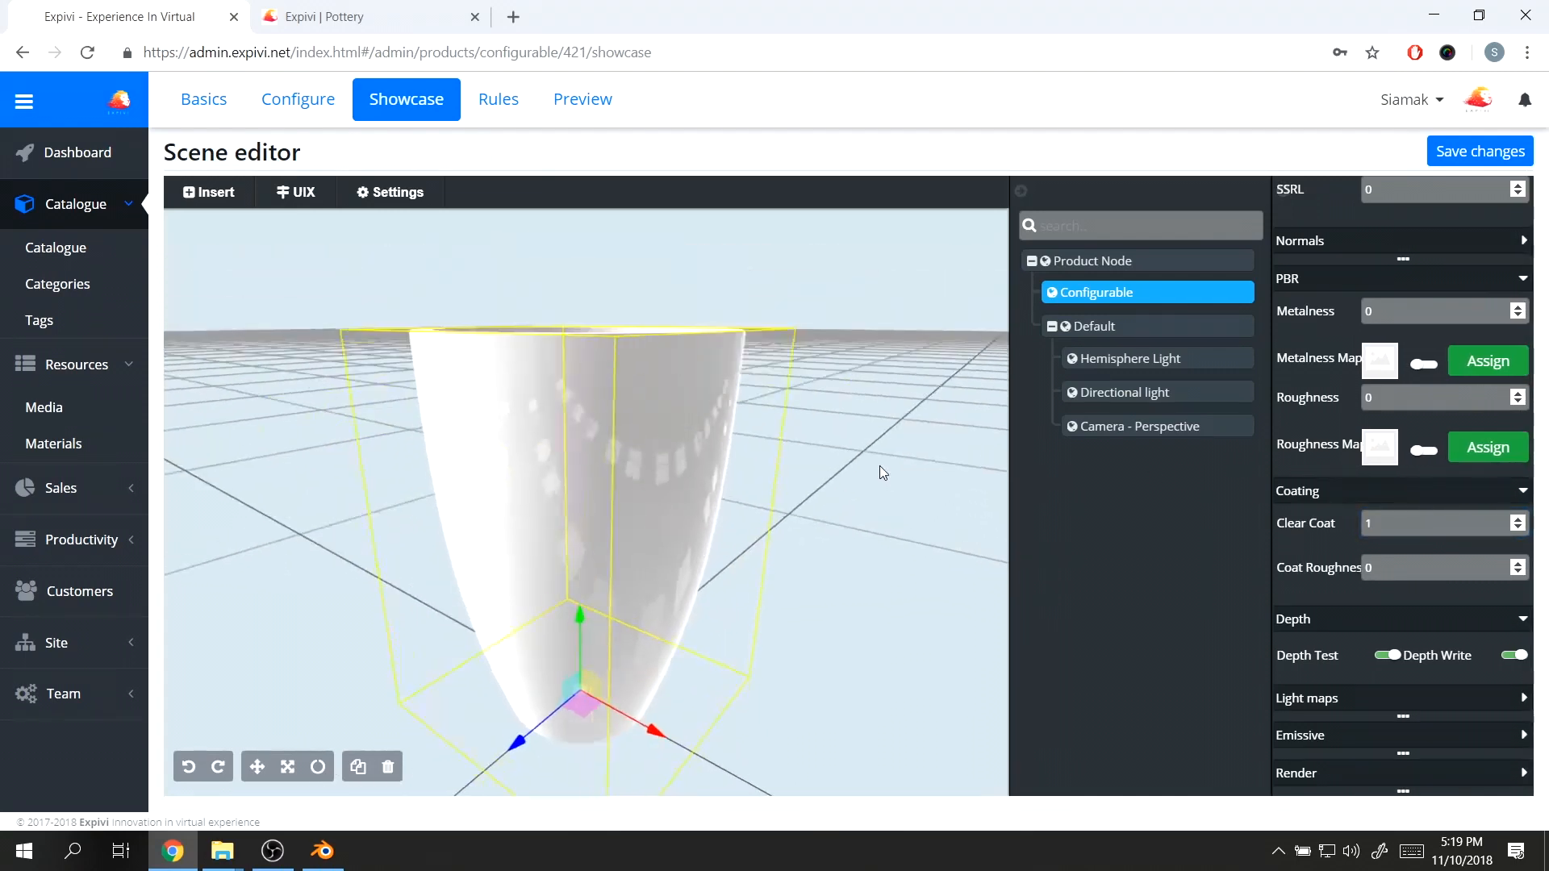
# - Try a roughness of 1 with a coat roughness of 0,12 on the Color1 material
pyautogui.click(1423, 404)
pyautogui.write(',8')
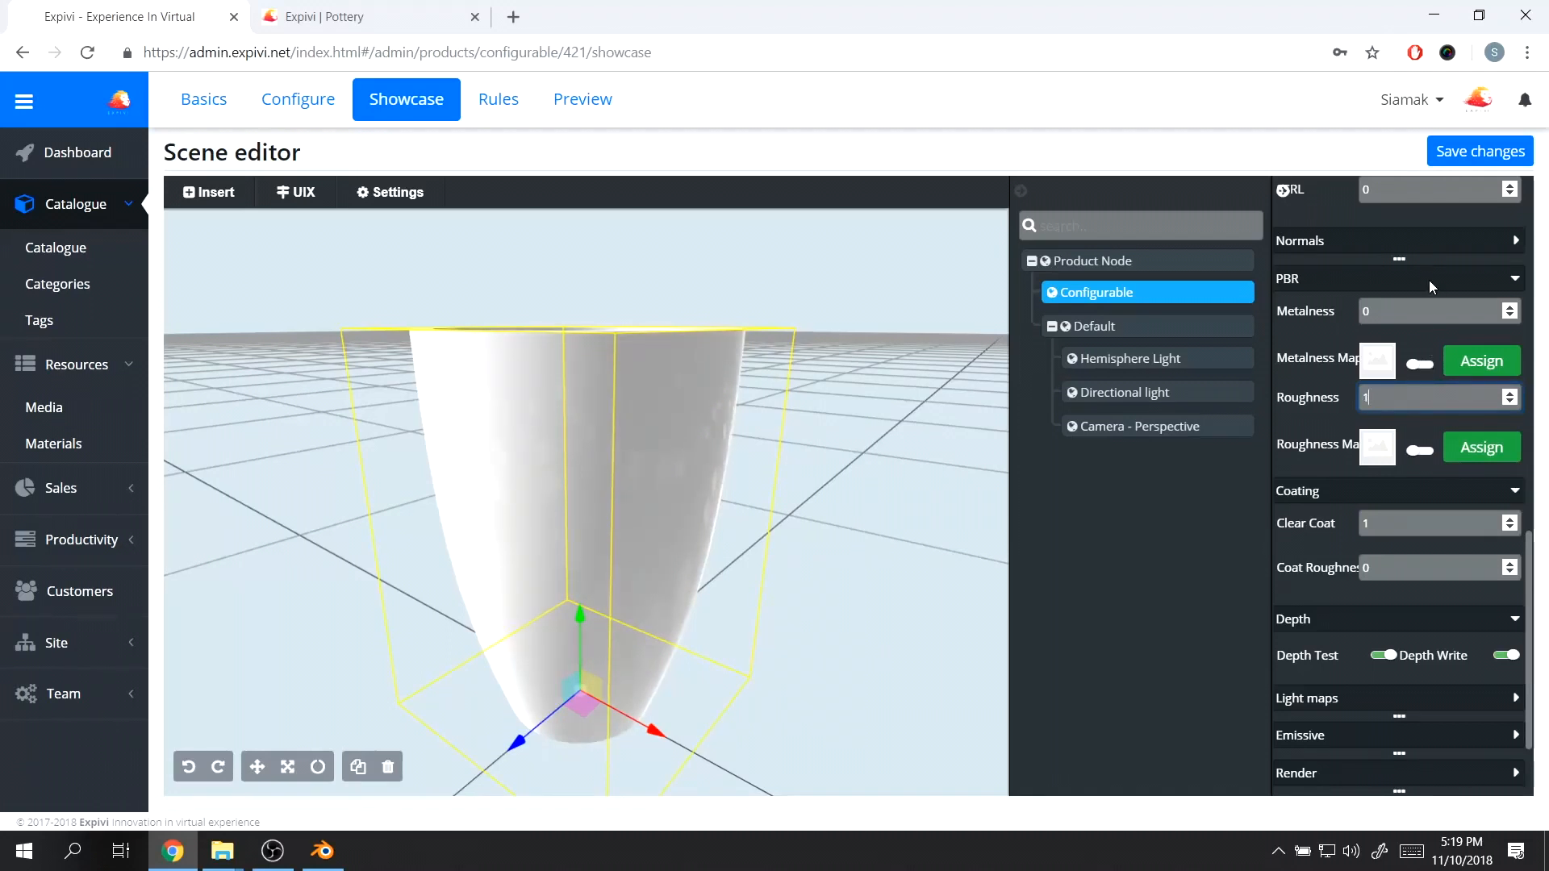
pyautogui.click(1408, 568)
pyautogui.write(',04')
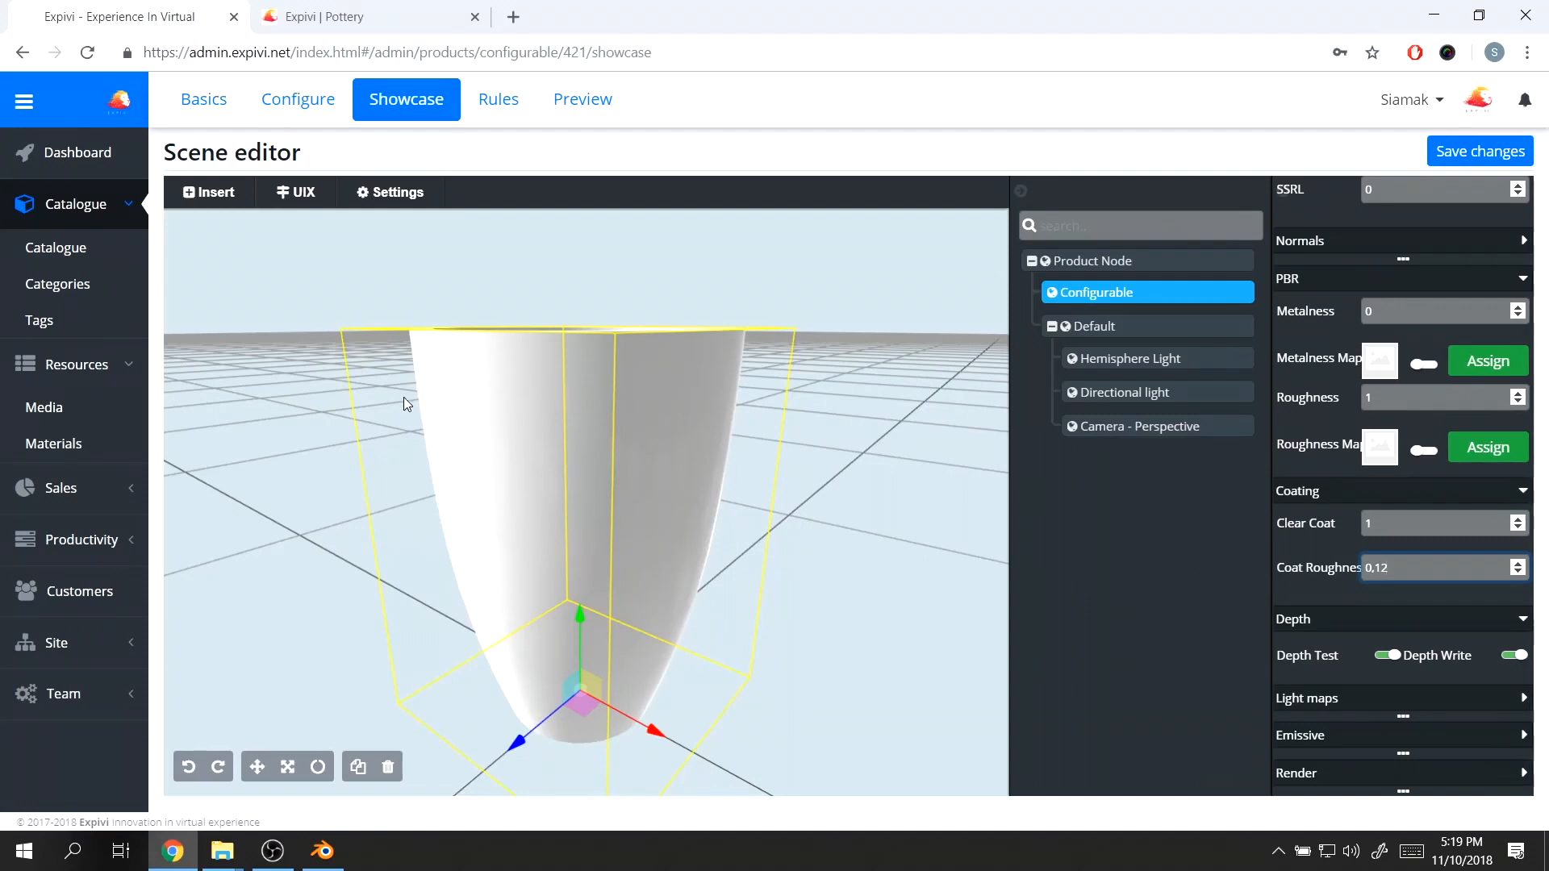
# - Lower Color1's roughness to 0,08 while checking how sharp the pot's reflections look
pyautogui.click(1418, 395)
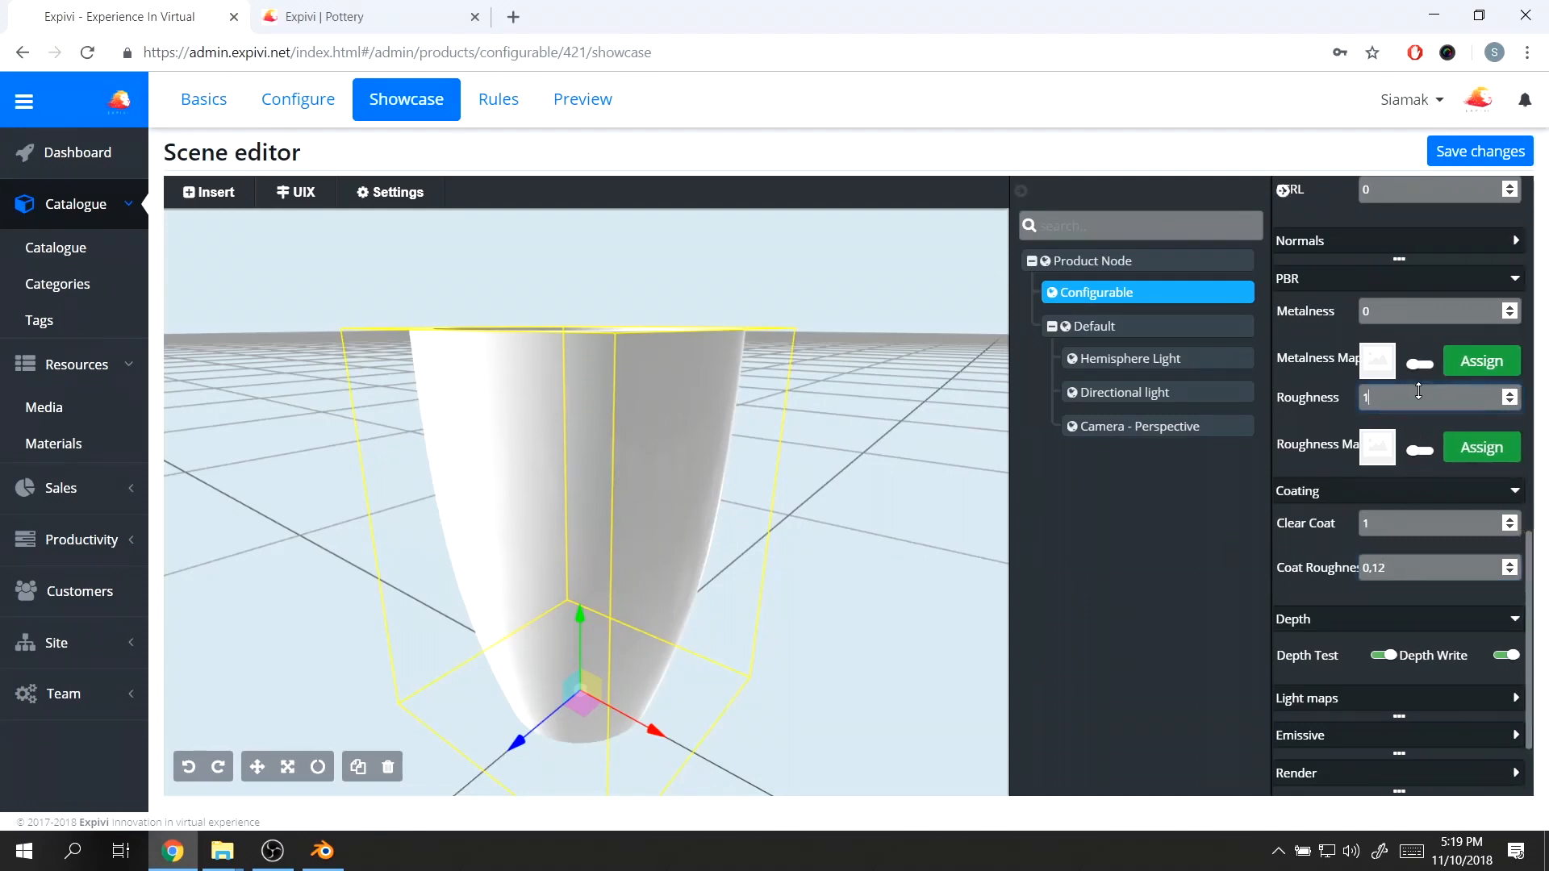
pyautogui.press('BackSpace')
pyautogui.write('0,28')
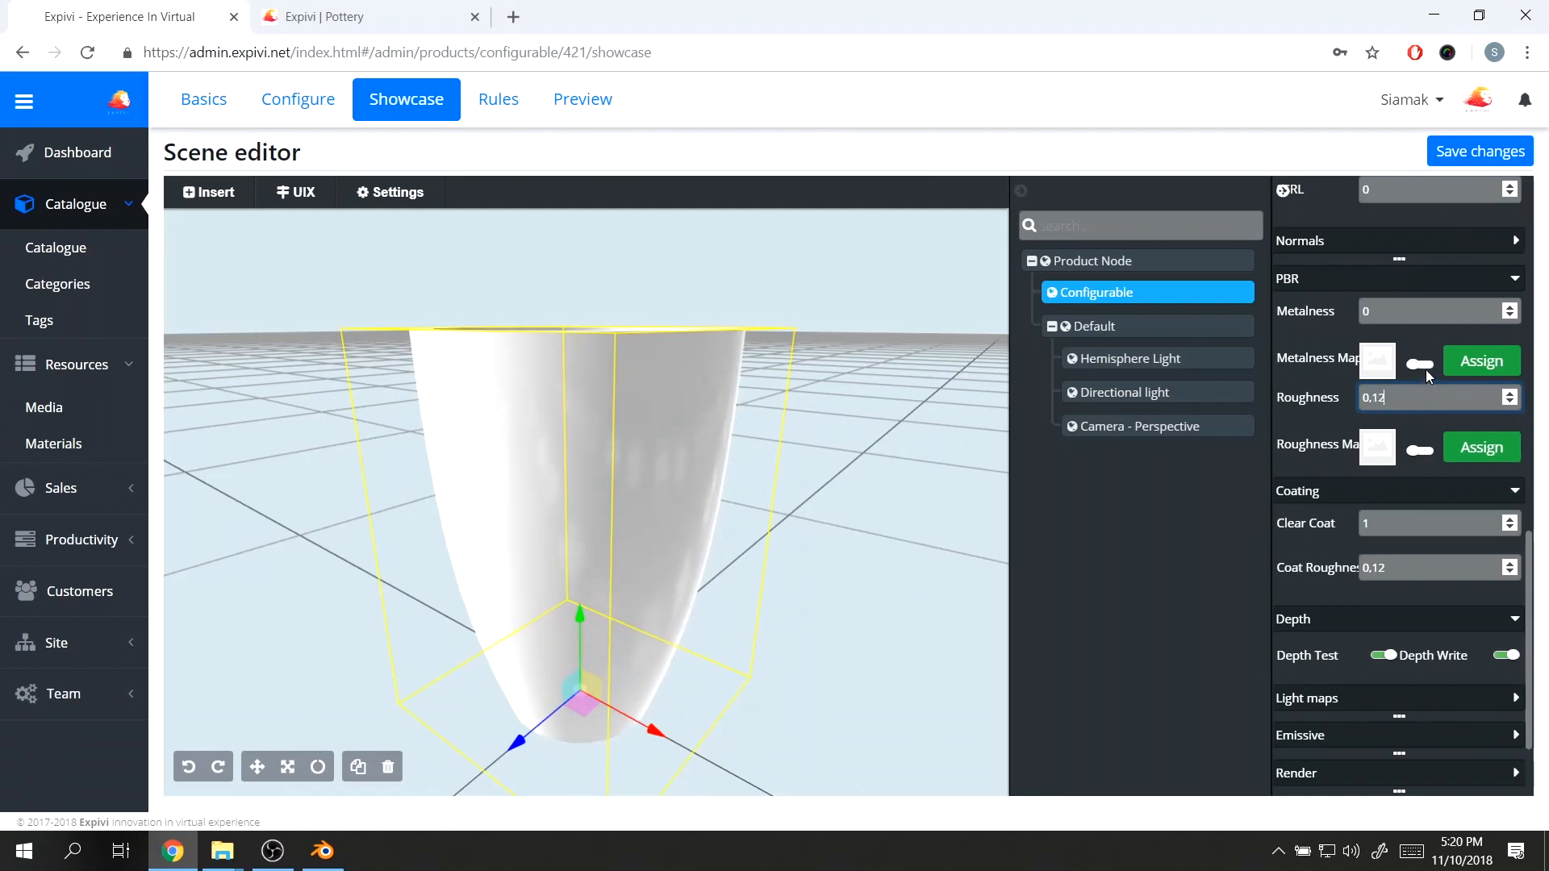
pyautogui.moveTo(1423, 389); pyautogui.dragTo(1424, 394)
pyautogui.moveTo(897, 555); pyautogui.dragTo(952, 516)
pyautogui.moveTo(1420, 393); pyautogui.dragTo(1421, 398)
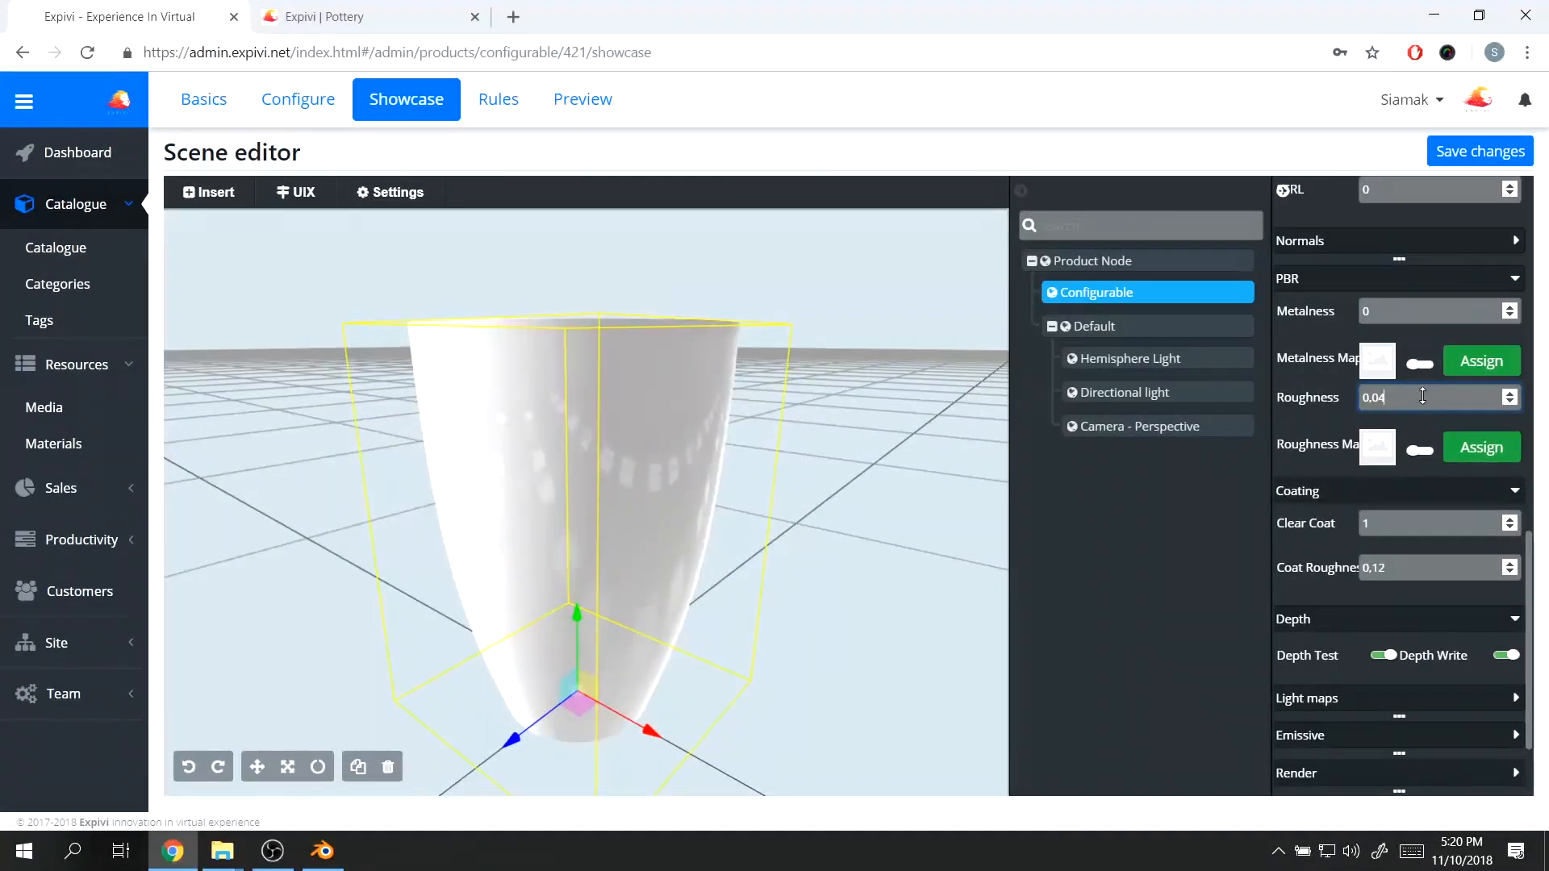
# - Set Color1's coat roughness to 0,46, save the material changes and inspect the pot from several angles
pyautogui.moveTo(1421, 566); pyautogui.dragTo(1428, 510)
pyautogui.scroll(-2, 1428, 641)
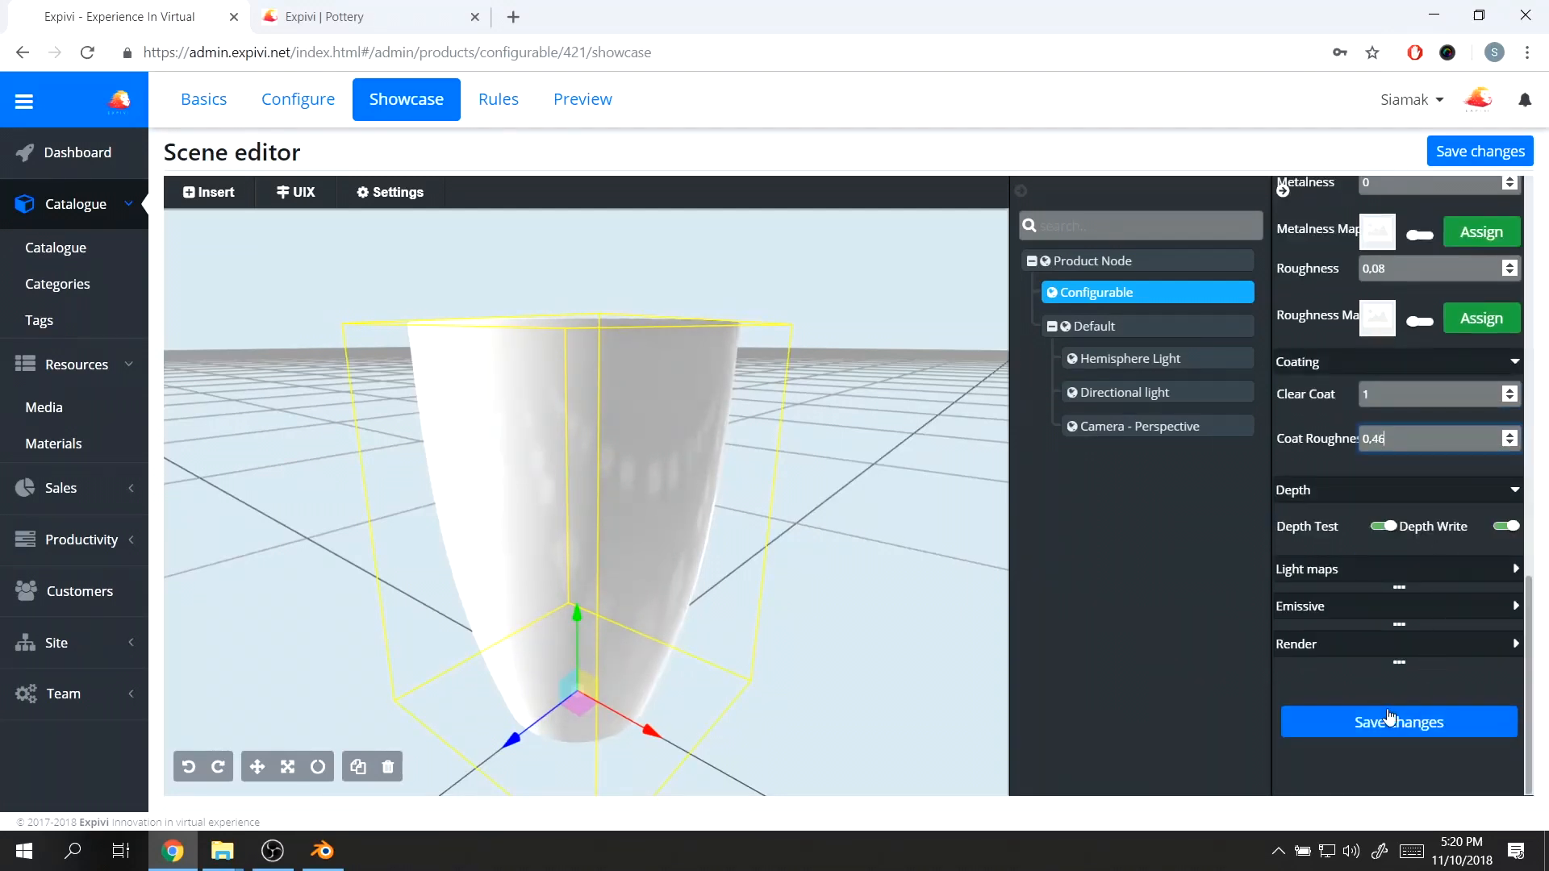
pyautogui.click(1433, 728)
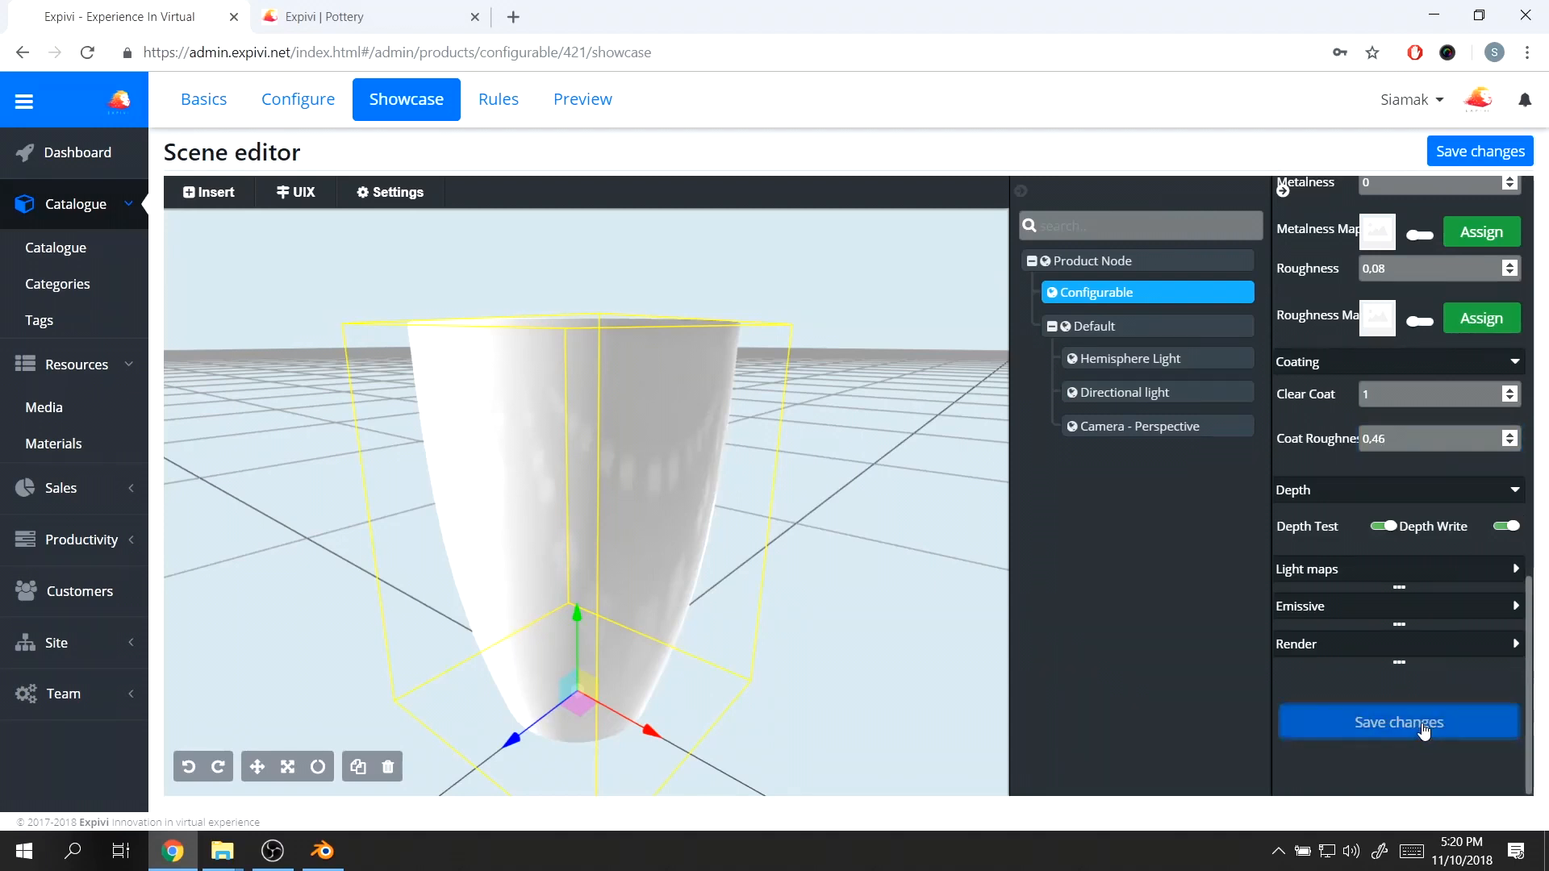
pyautogui.moveTo(886, 473); pyautogui.dragTo(864, 521)
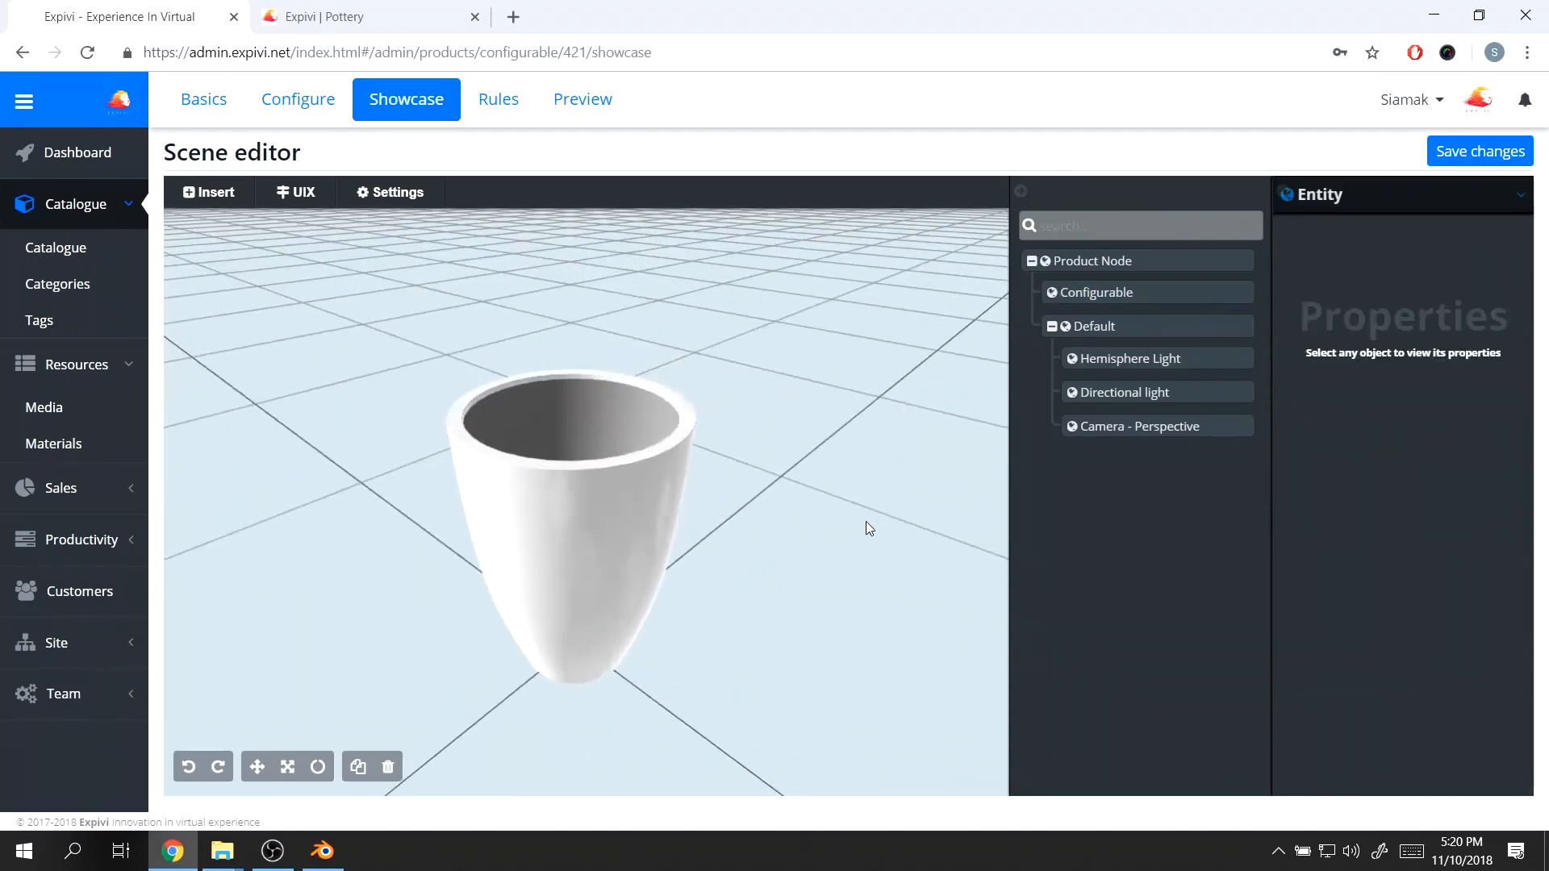
pyautogui.moveTo(637, 567); pyautogui.dragTo(397, 275)
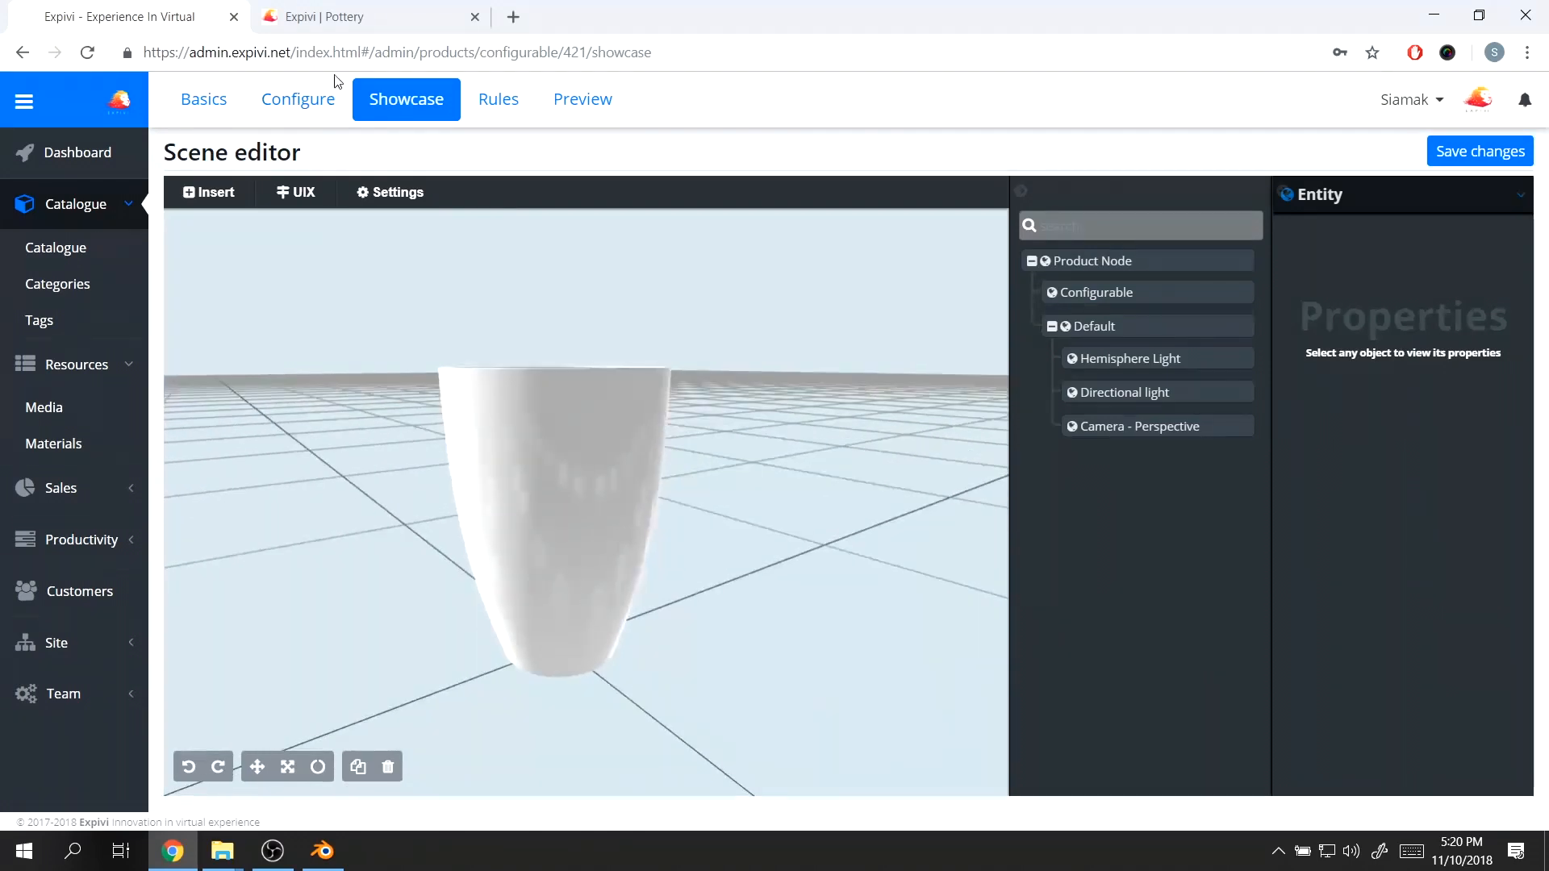
# - Open the ColorOutershell group's materials list and make Color2 the default material
pyautogui.click(318, 104)
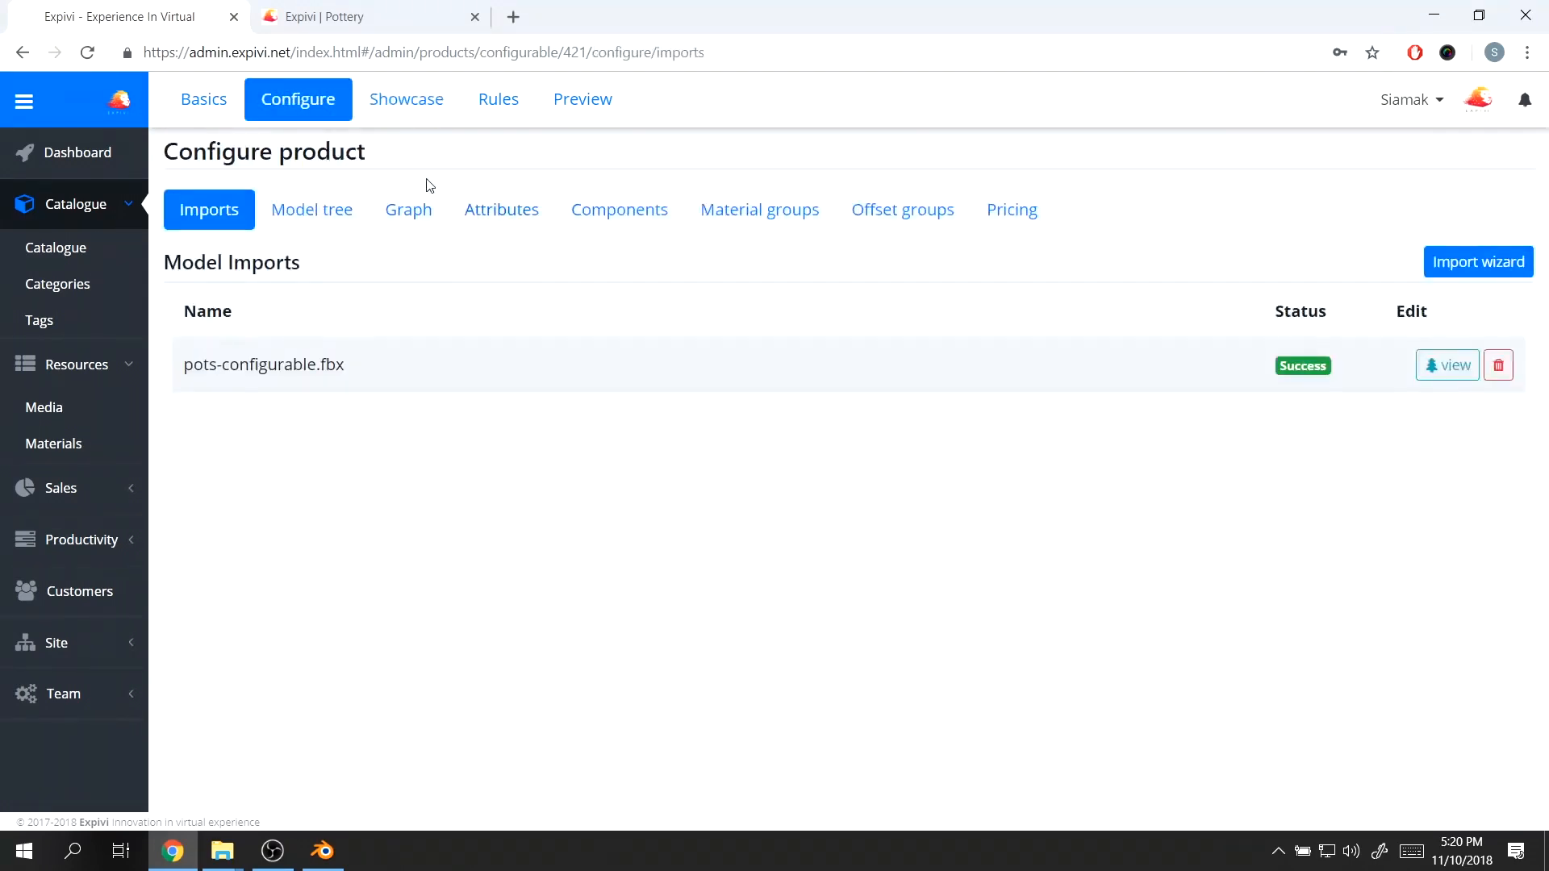
pyautogui.click(769, 214)
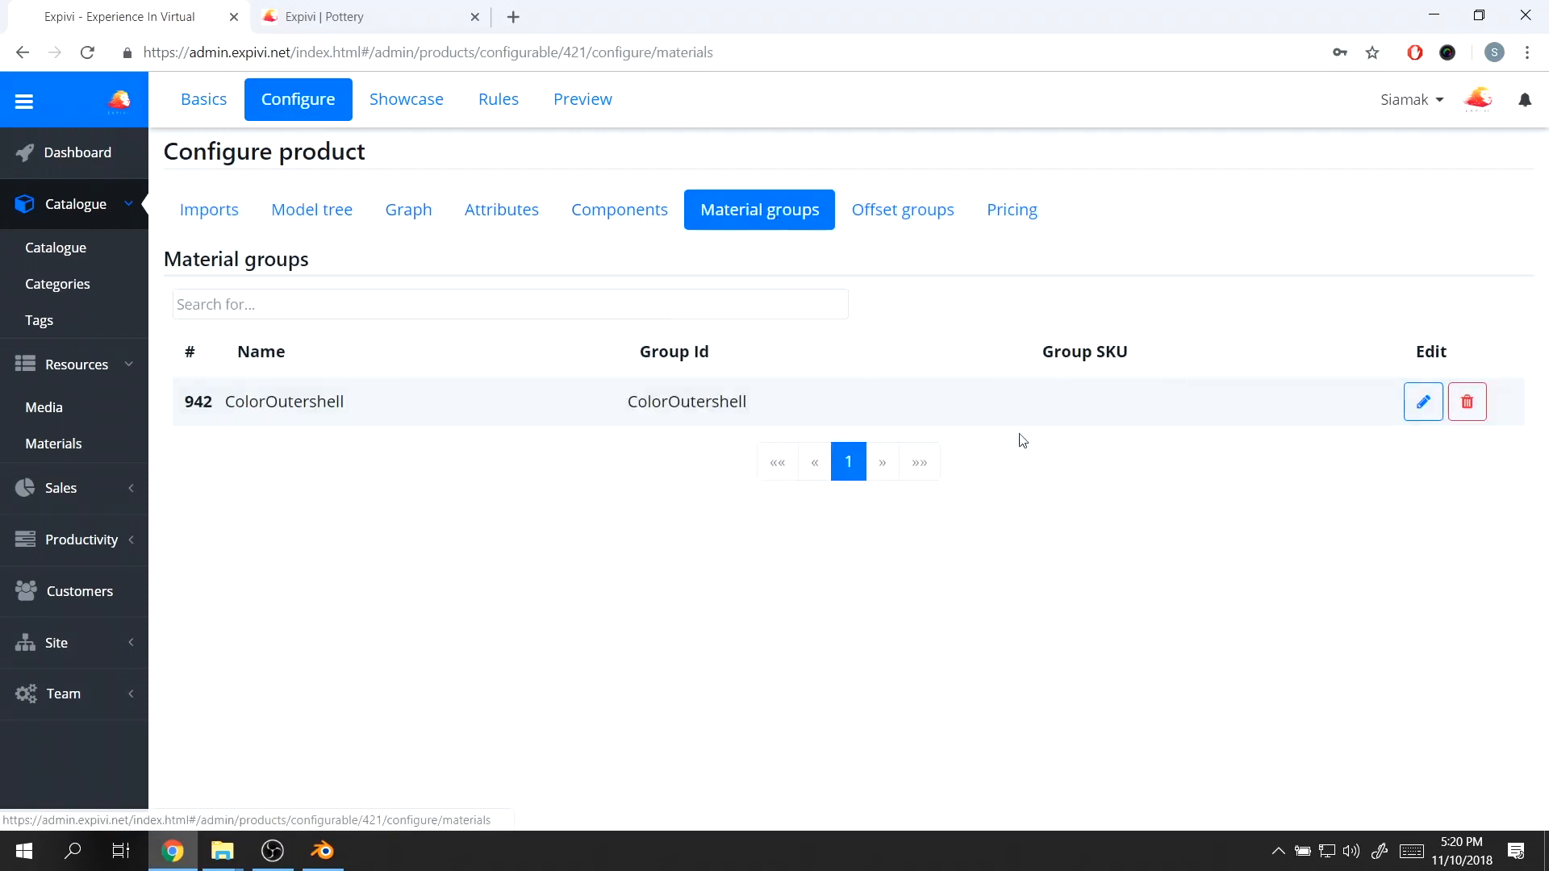
pyautogui.click(1423, 402)
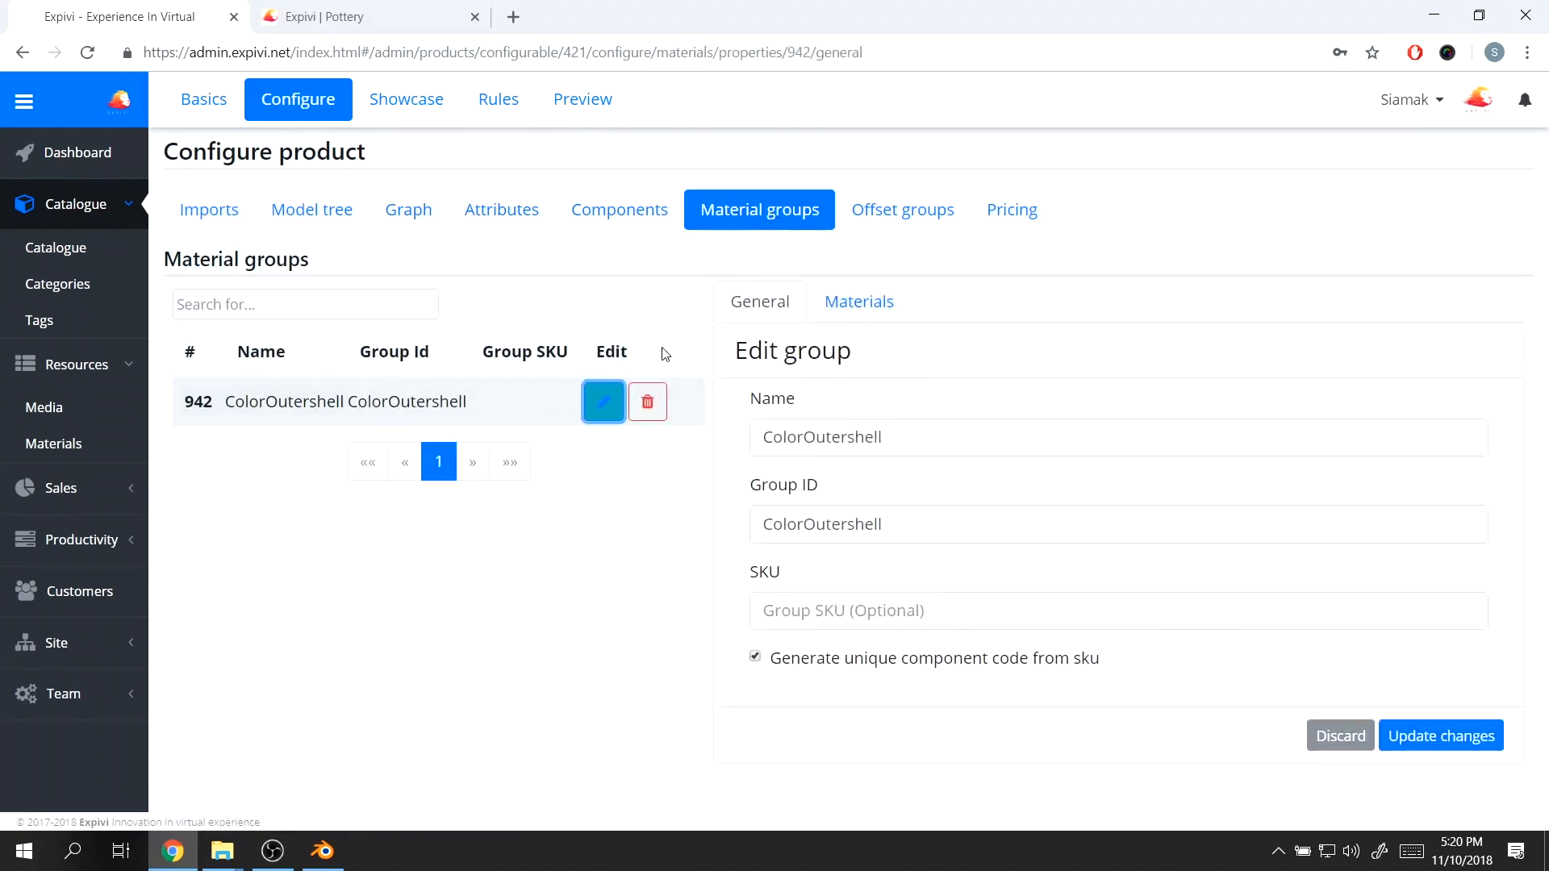
pyautogui.click(860, 304)
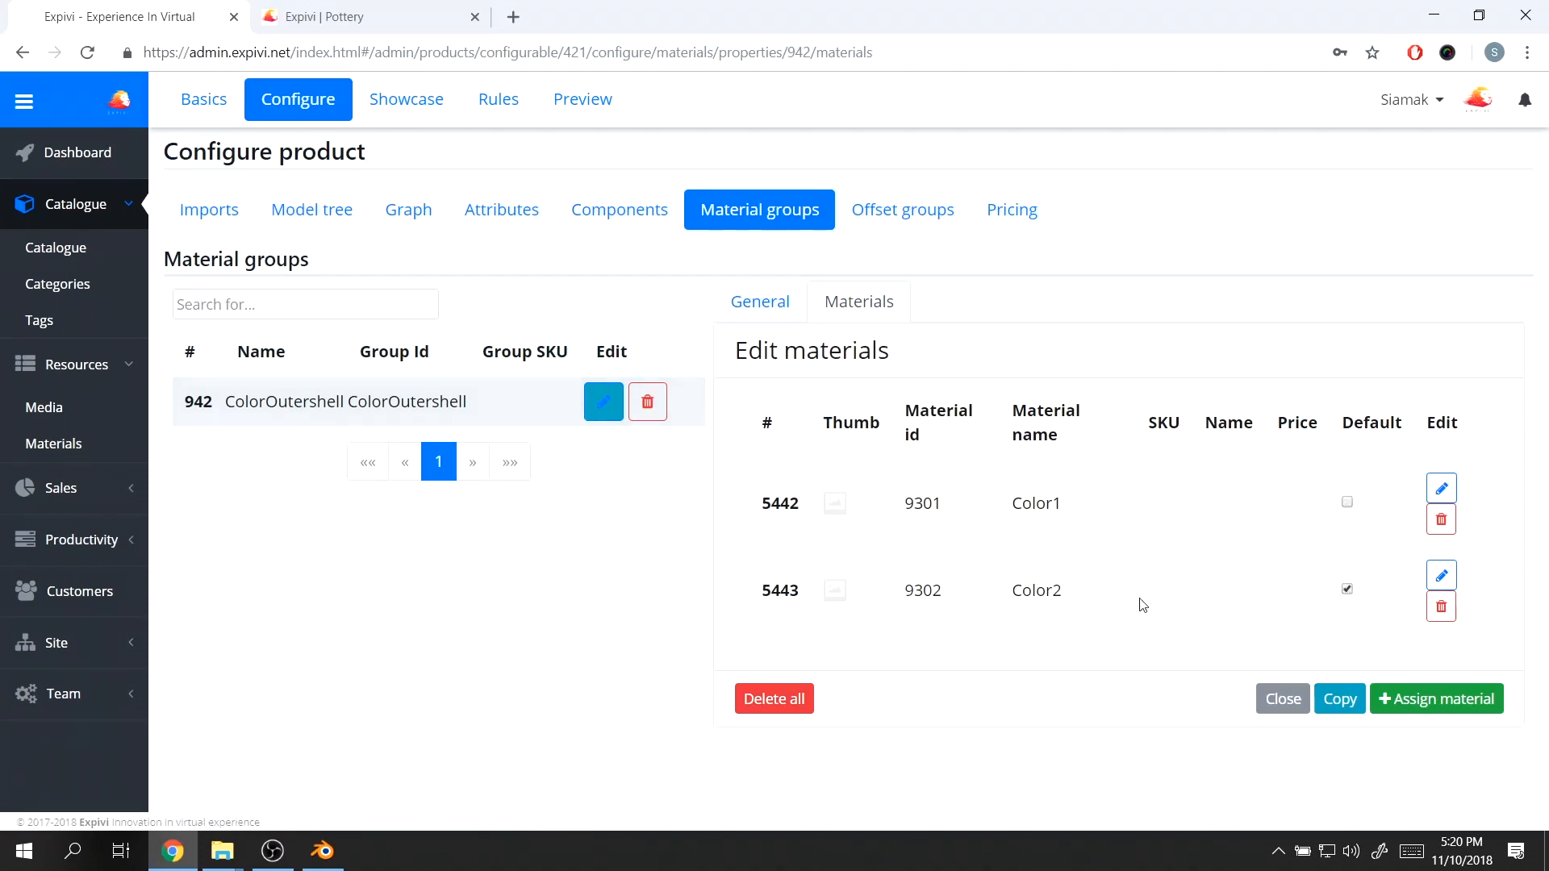
# - Return to the showcase scene and select the configurable pot to bring up its Color2 material properties
pyautogui.click(398, 105)
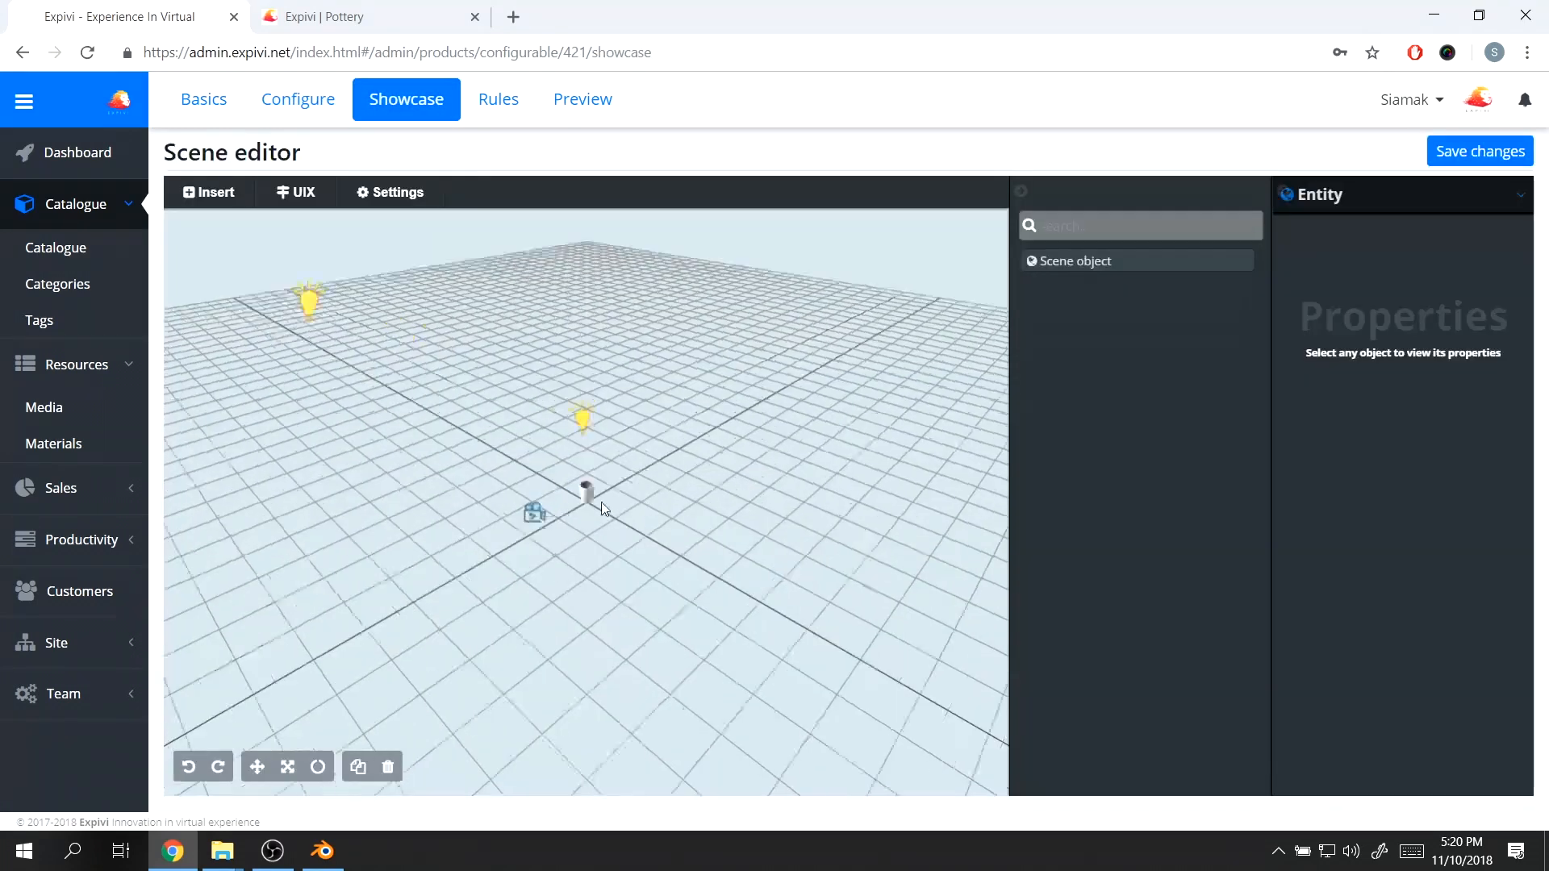
pyautogui.moveTo(749, 438); pyautogui.dragTo(607, 453)
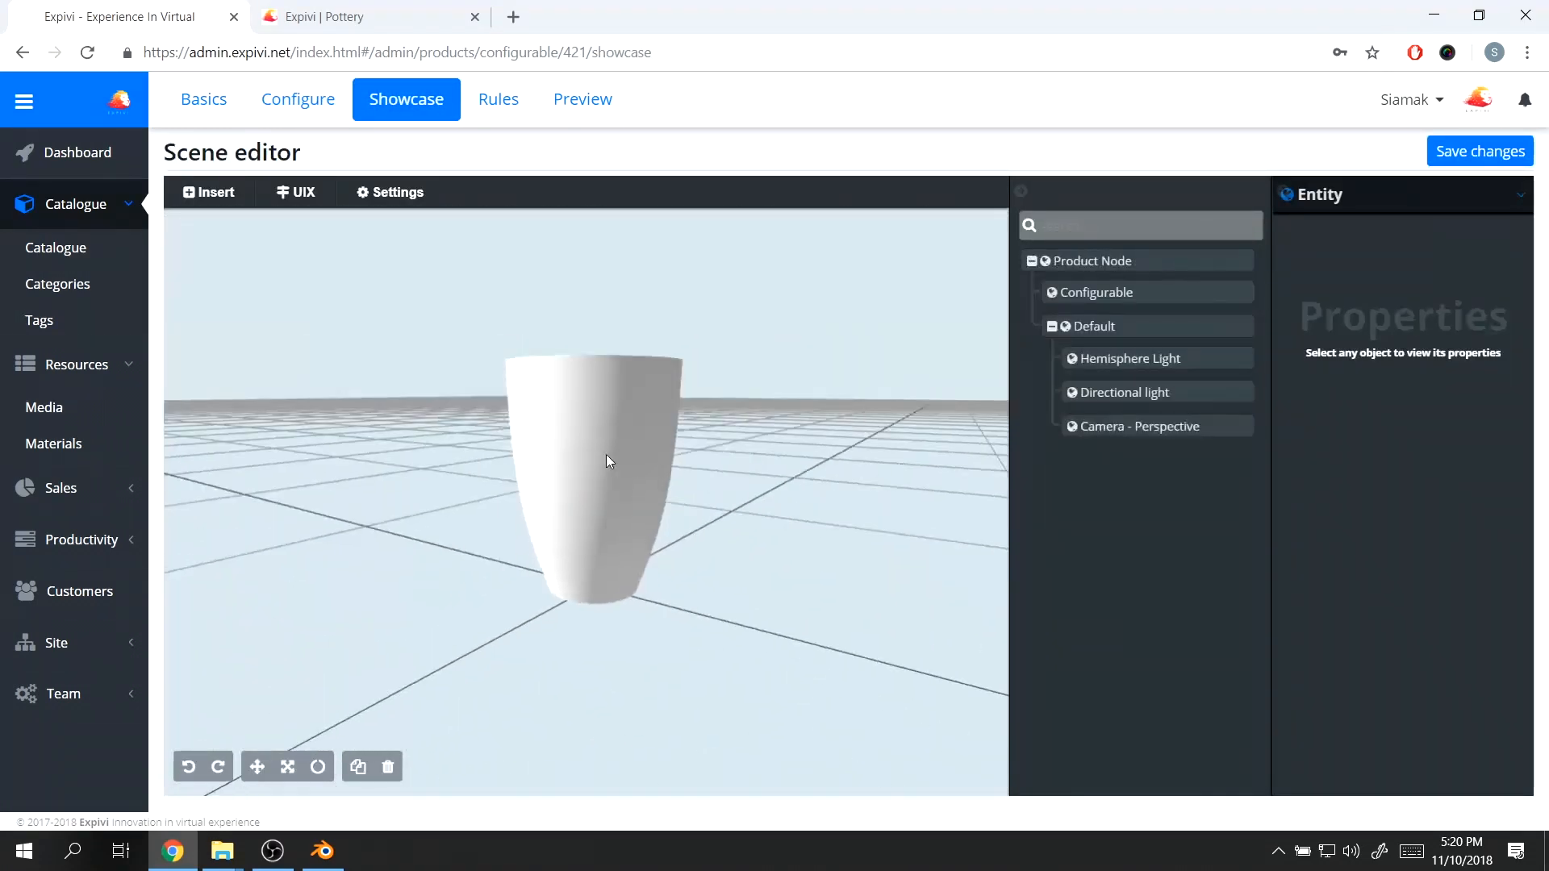
pyautogui.click(624, 447)
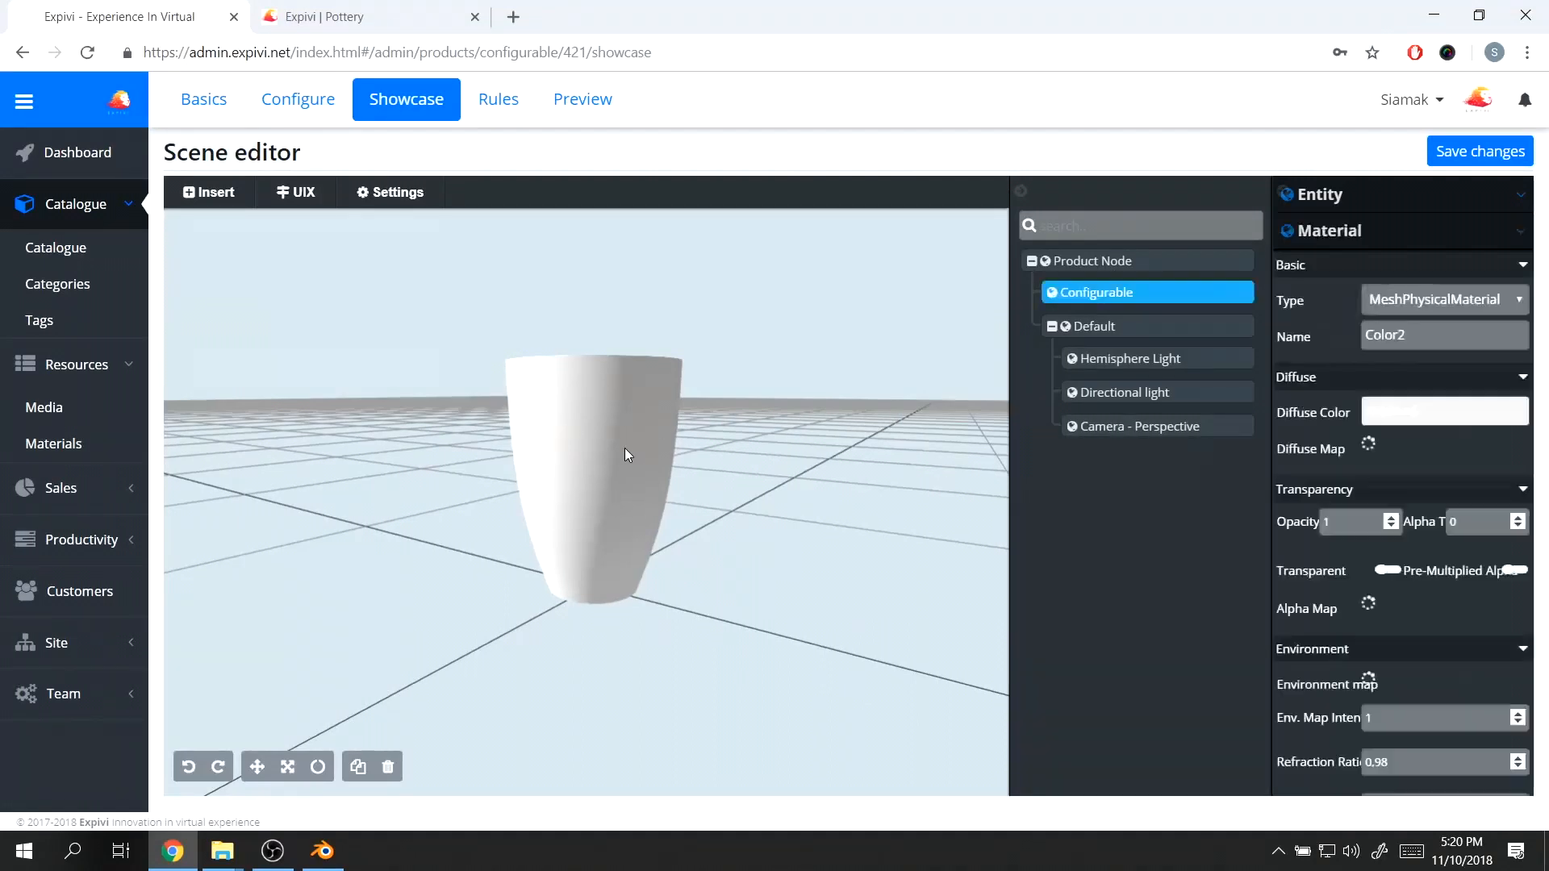
pyautogui.moveTo(1409, 622); pyautogui.dragTo(1318, 615)
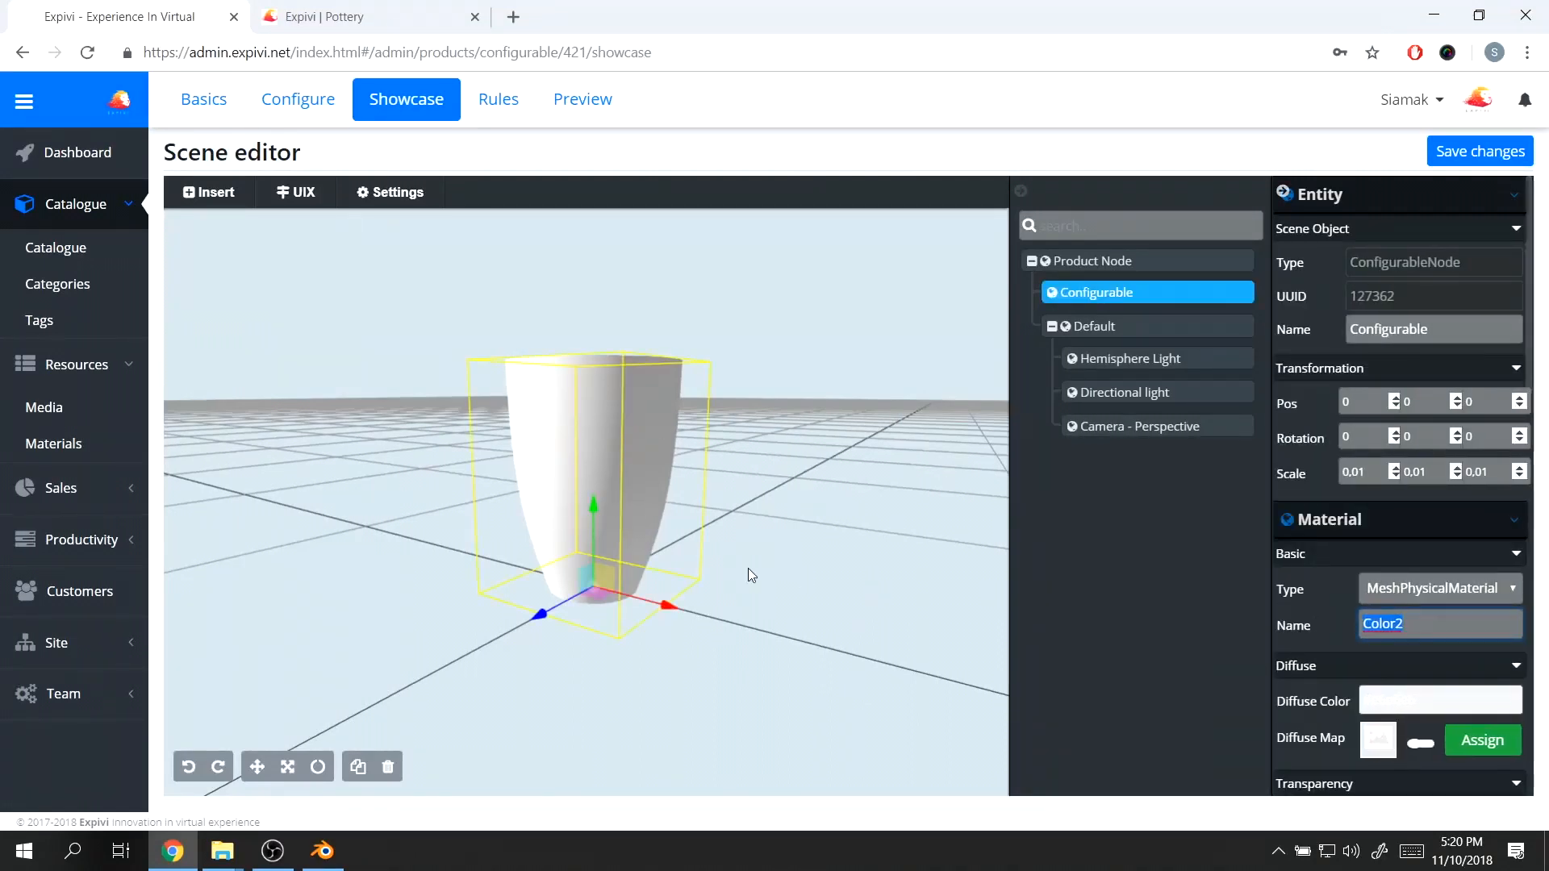
pyautogui.moveTo(692, 457); pyautogui.dragTo(963, 462)
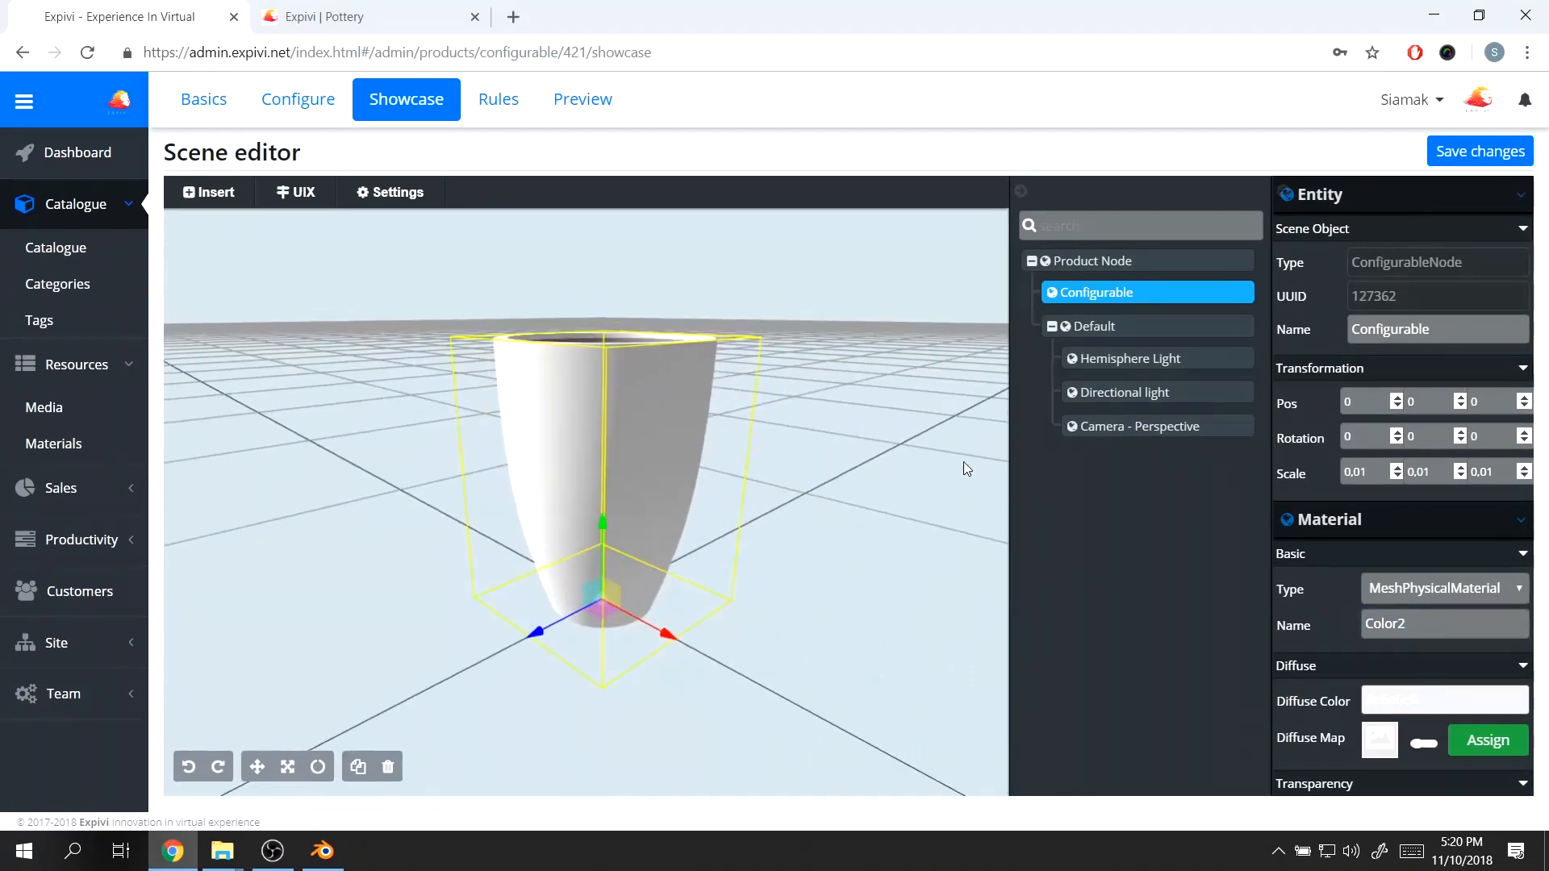
# - Set Color2's diffuse color to light blue, rgb(176,210,239)
pyautogui.scroll(-2, 1348, 582)
pyautogui.click(1478, 567)
pyautogui.scroll(-4, 1481, 548)
pyautogui.click(1480, 523)
pyautogui.moveTo(1438, 385); pyautogui.dragTo(1408, 363)
pyautogui.click(1335, 343)
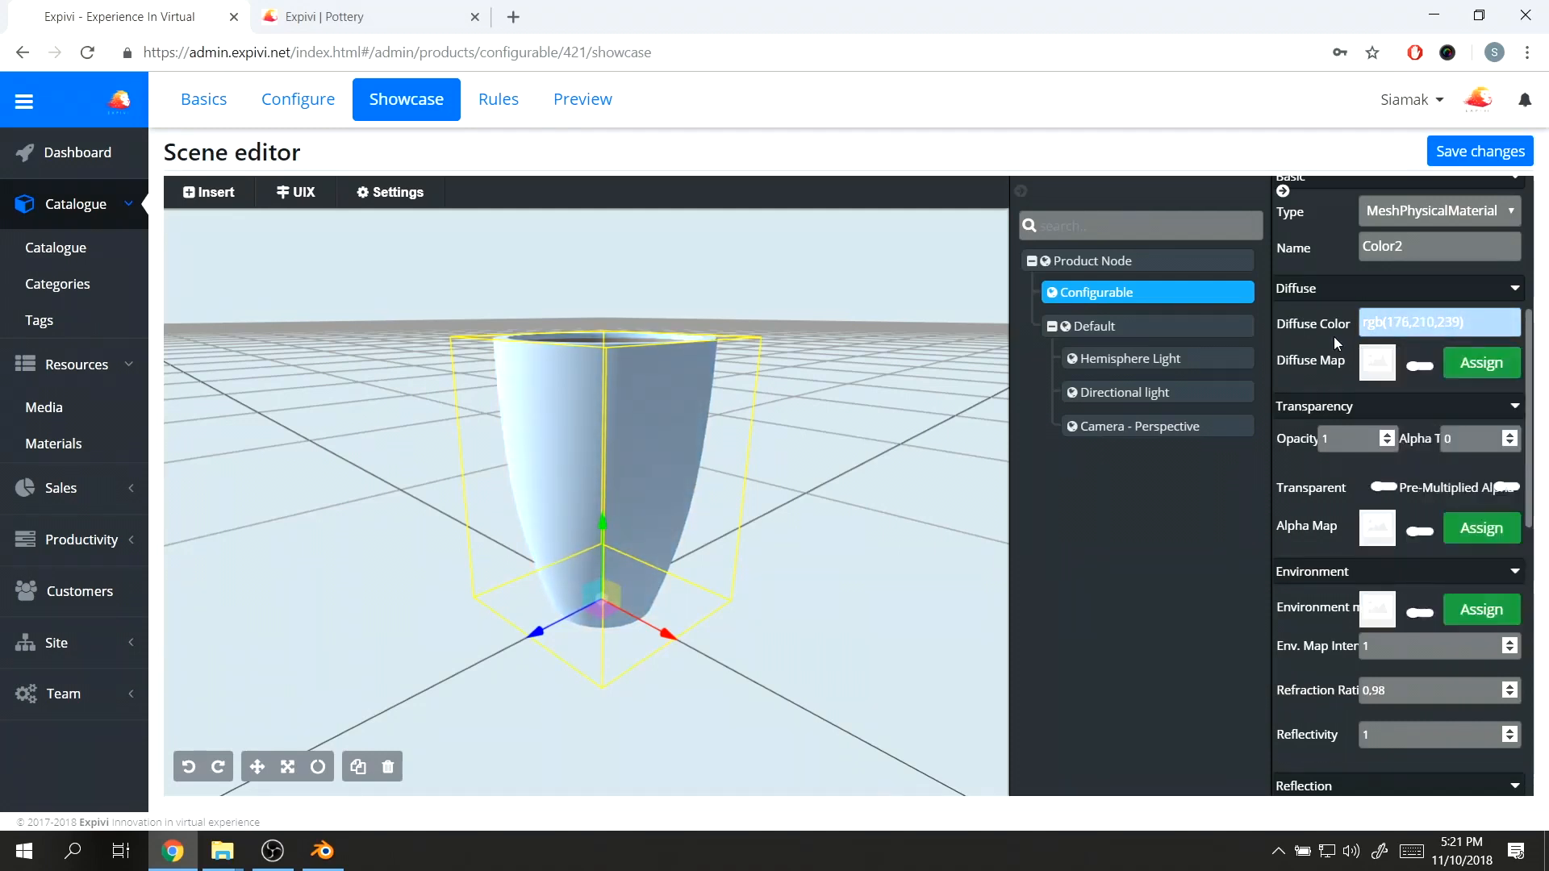
# - Assign the first image in the second row of the test folder as Color2's environment map
pyautogui.scroll(-6, 1399, 441)
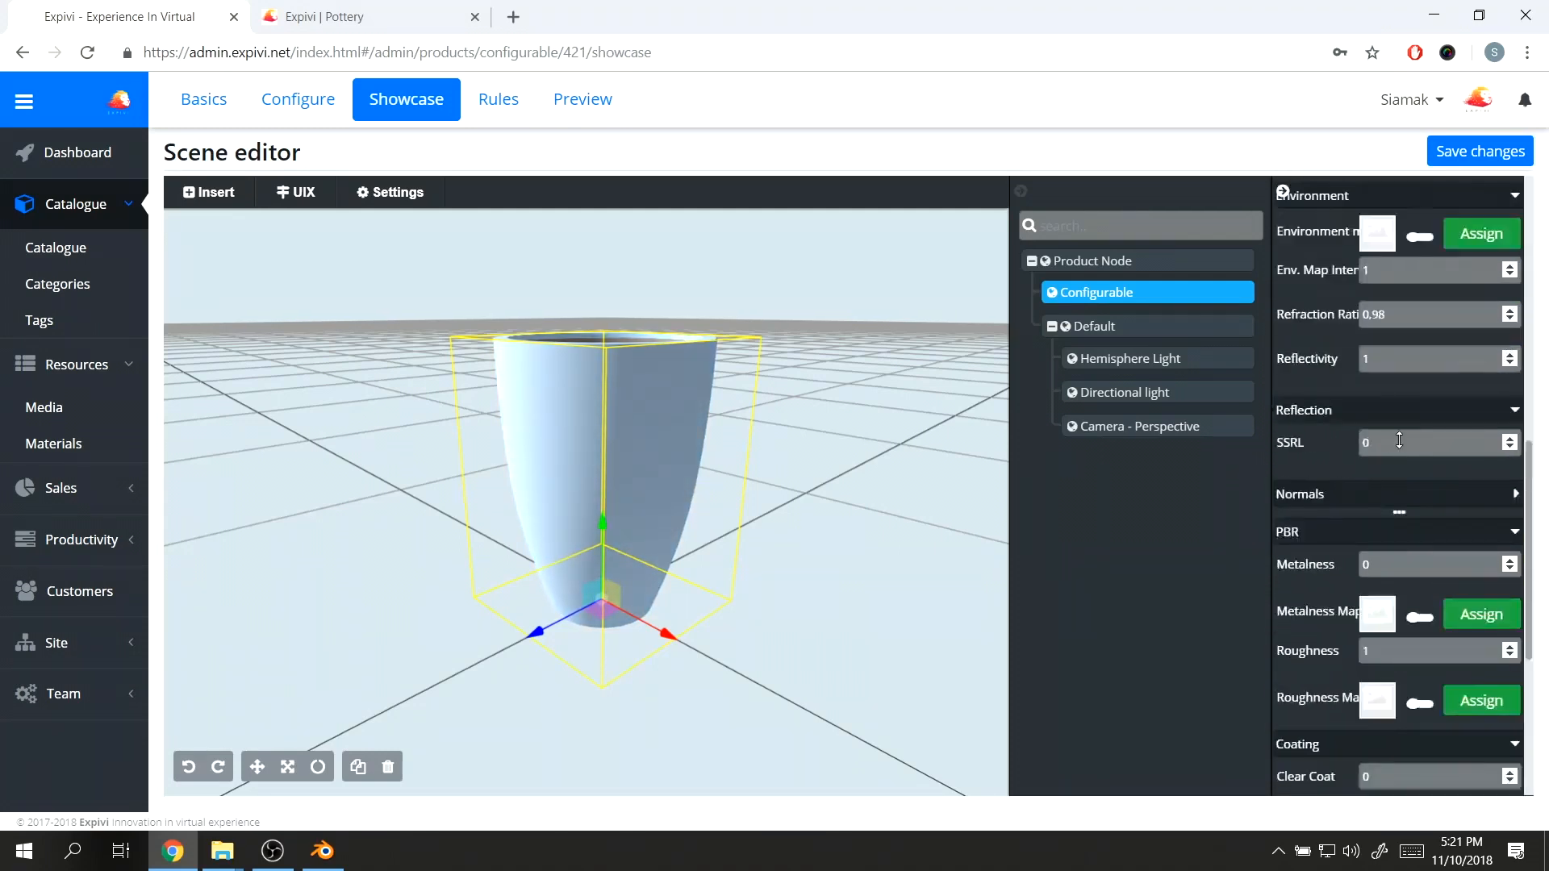
pyautogui.click(1477, 233)
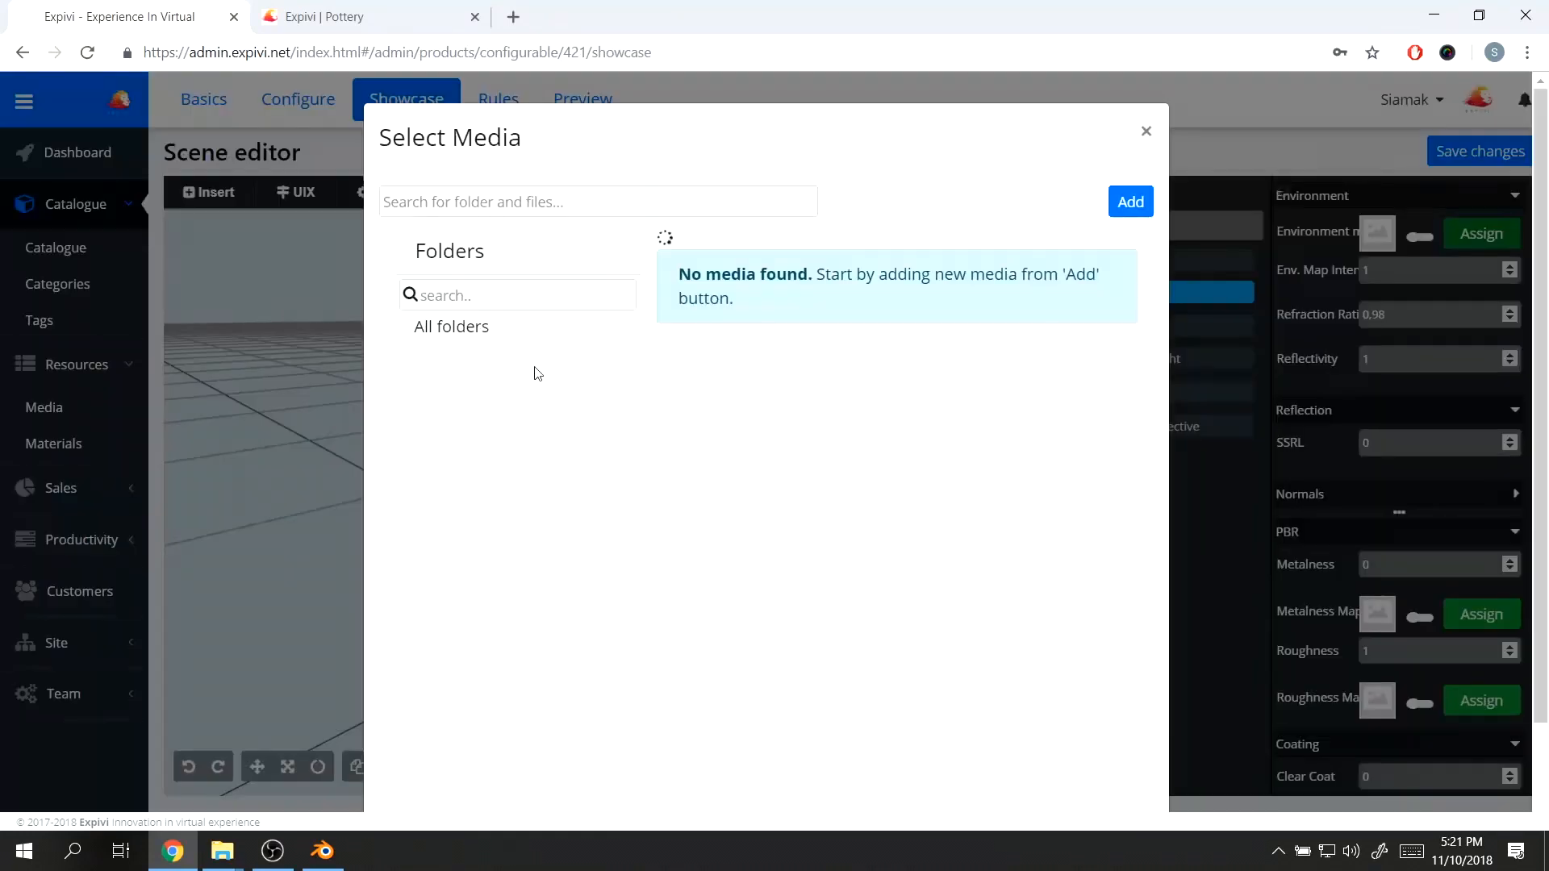
pyautogui.scroll(-5, 476, 621)
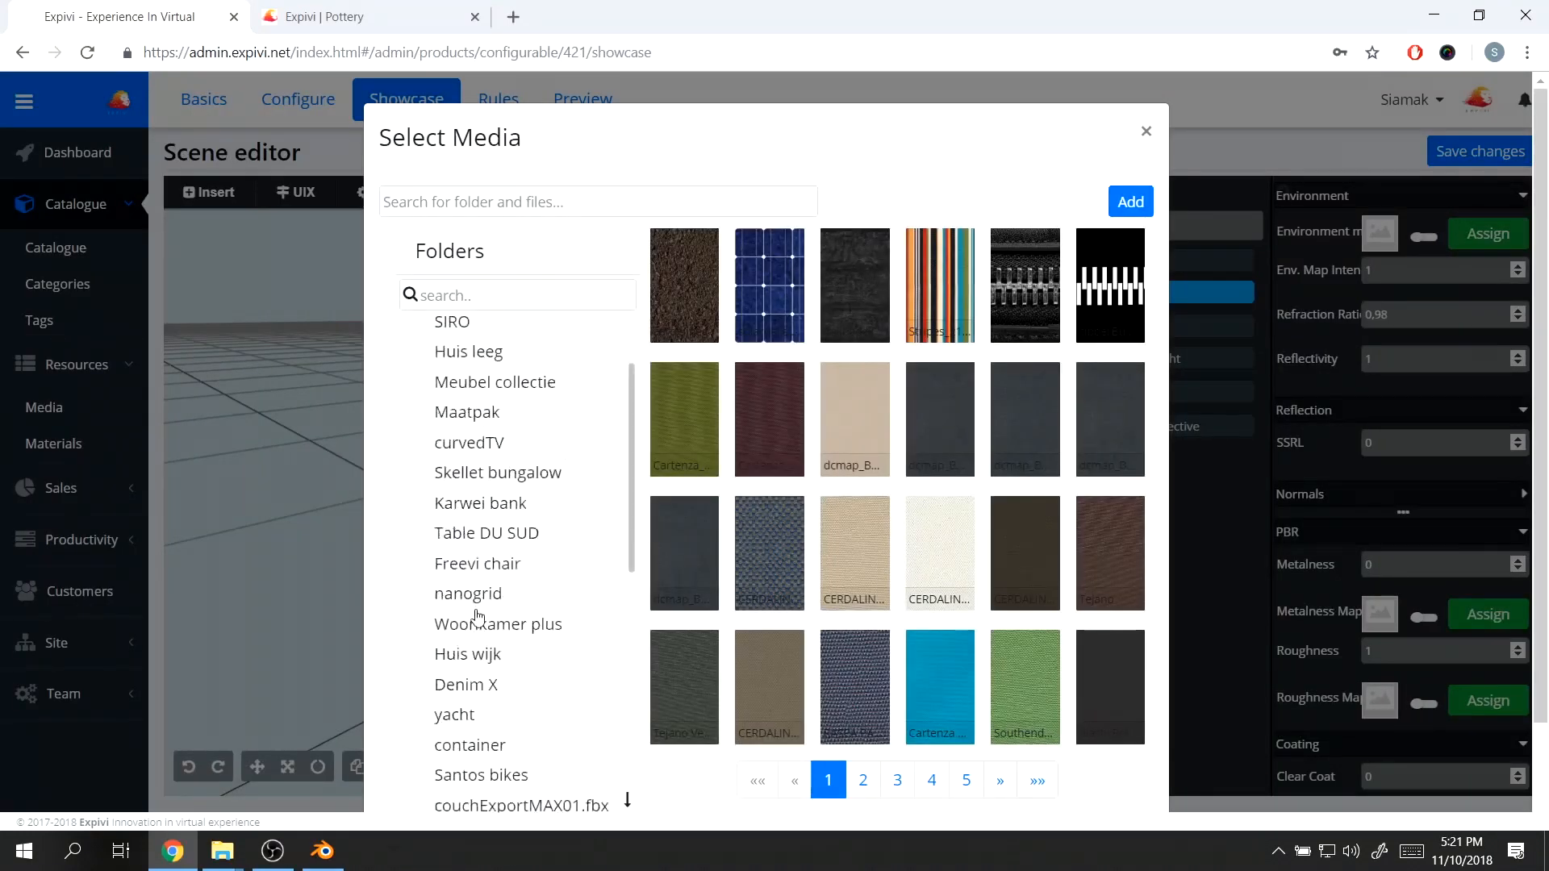
pyautogui.click(451, 586)
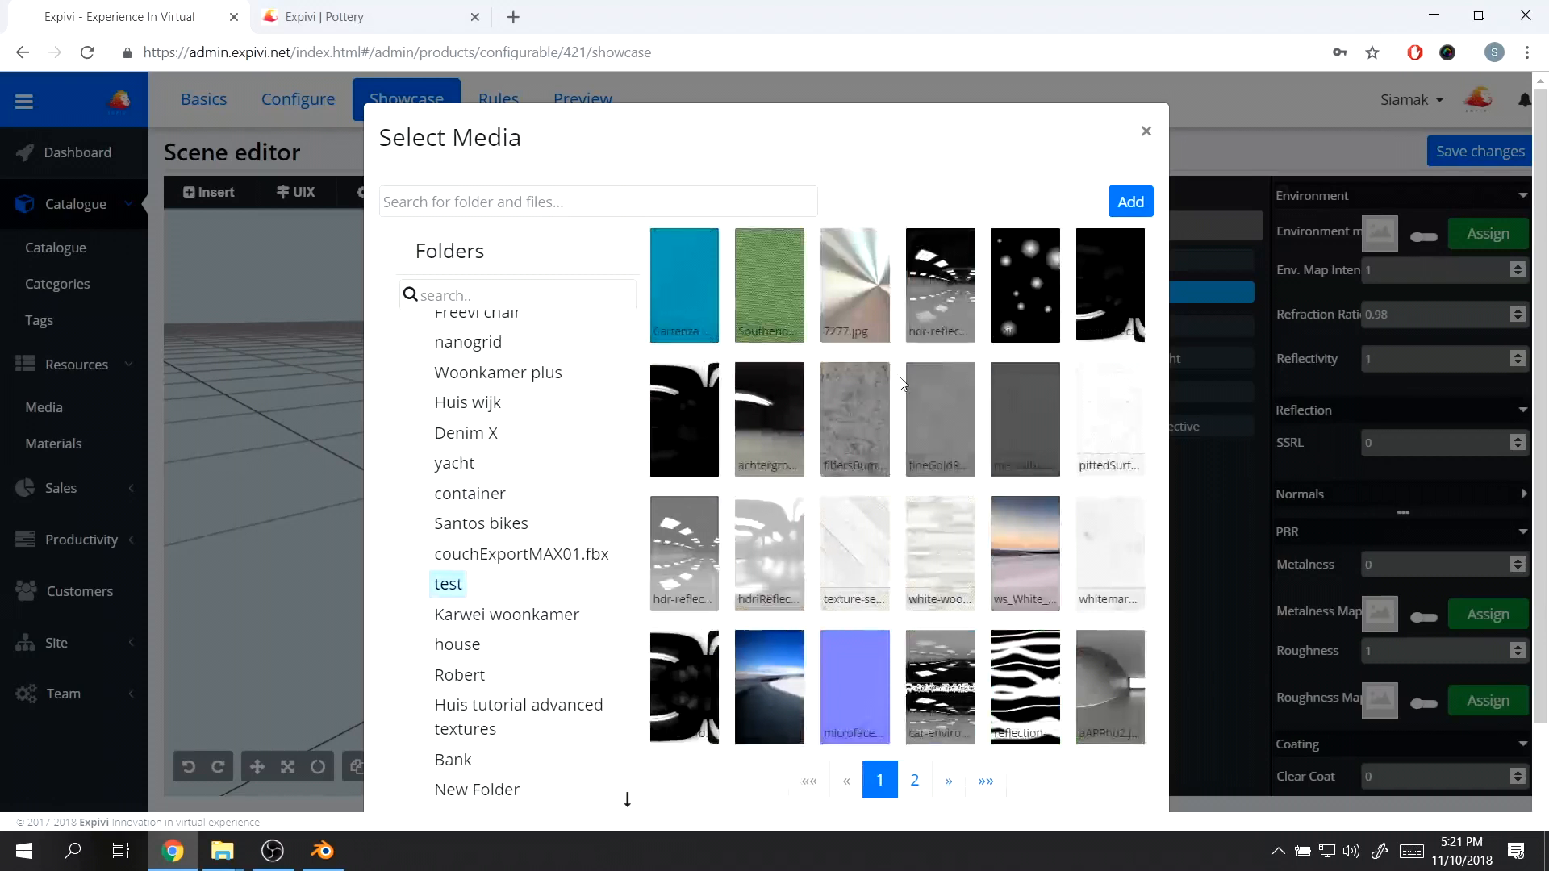
pyautogui.click(689, 421)
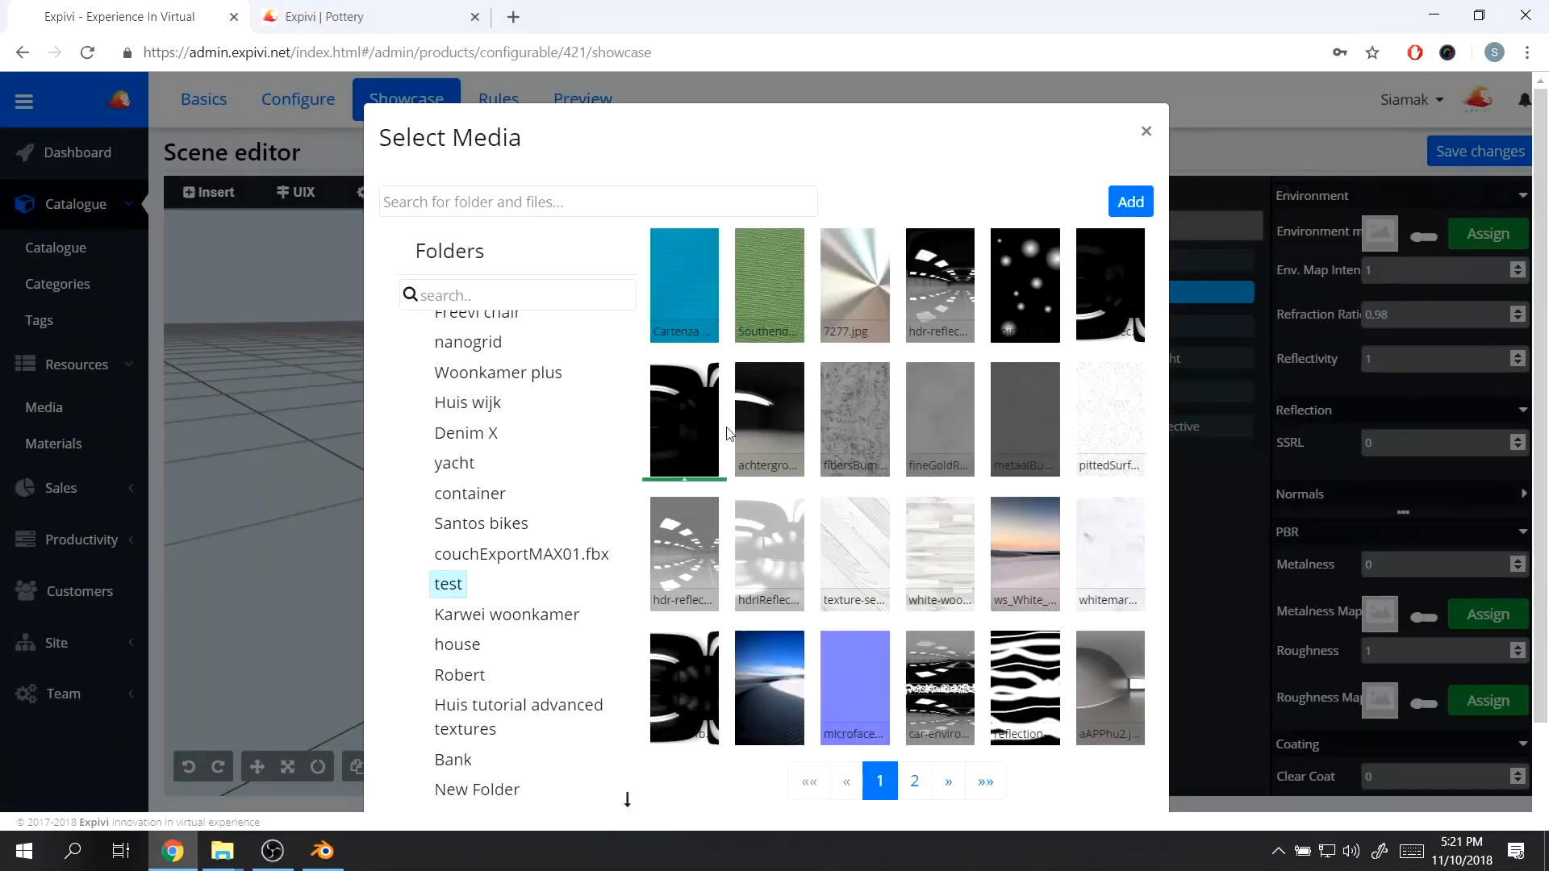
pyautogui.scroll(-2, 726, 436)
pyautogui.click(1118, 769)
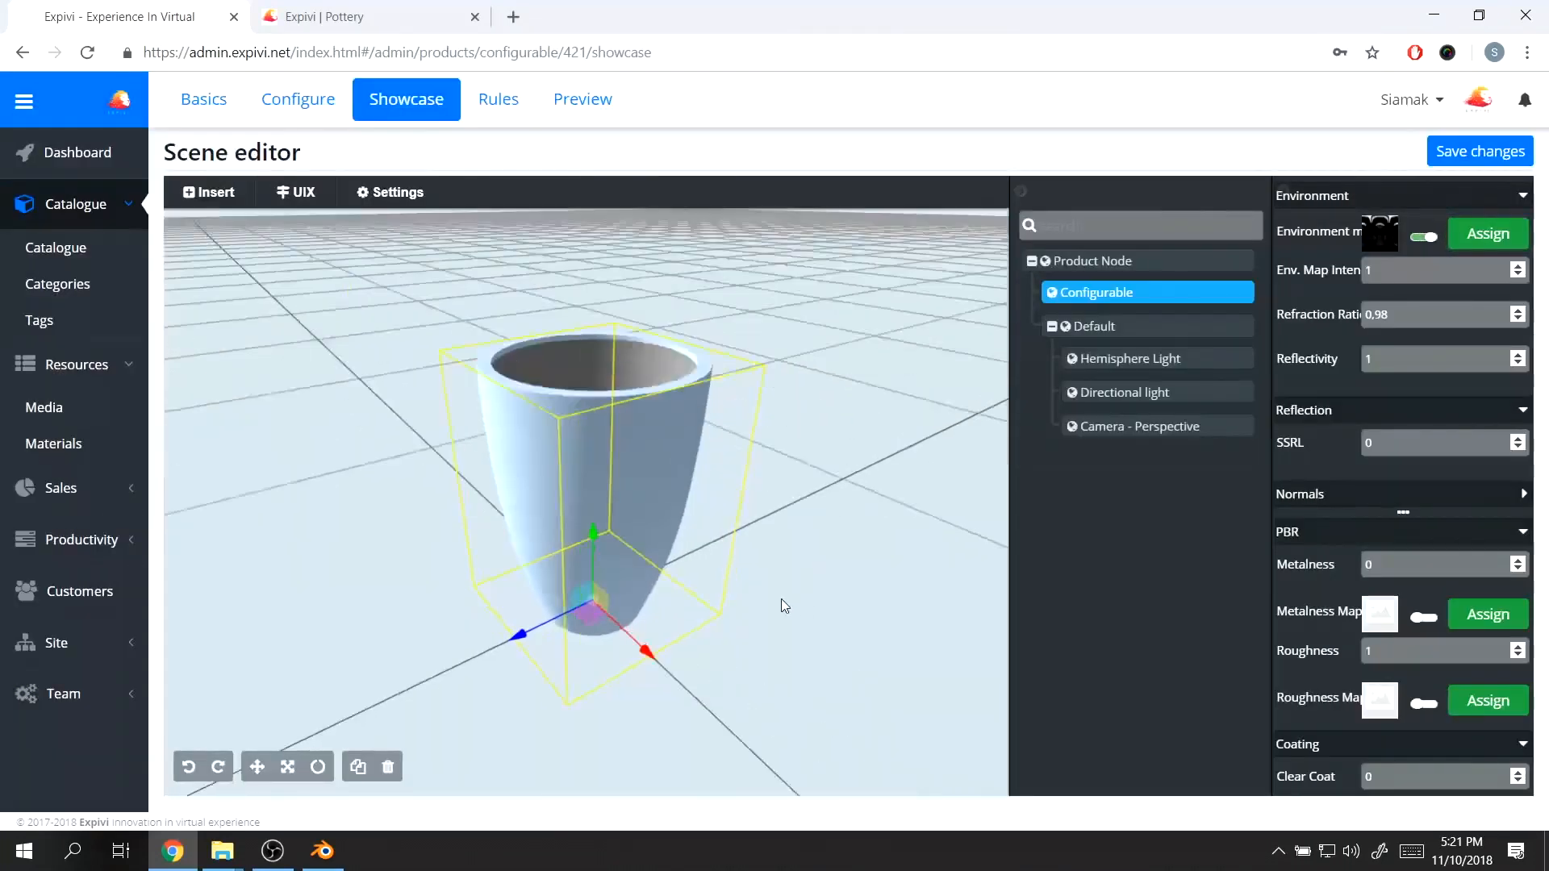
pyautogui.moveTo(781, 598); pyautogui.dragTo(781, 541)
# - Set Color2's roughness to 0 and its clear coat to 0,26, checking the reflections on the pot
pyautogui.scroll(-5, 1387, 463)
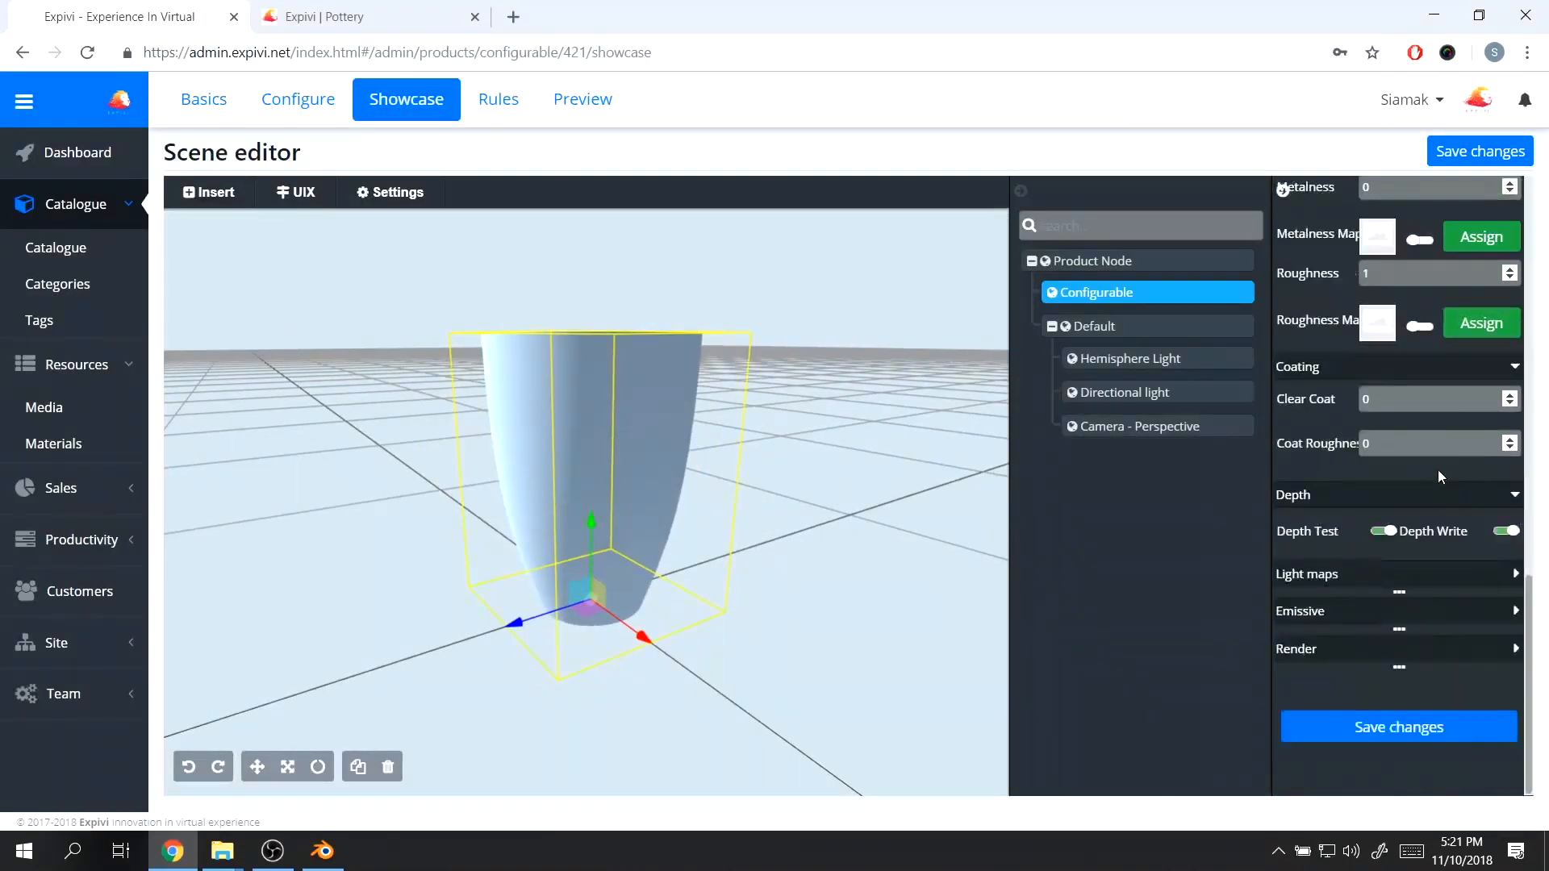
pyautogui.scroll(2, 1420, 420)
pyautogui.doubleClick(1415, 402)
pyautogui.write('0')
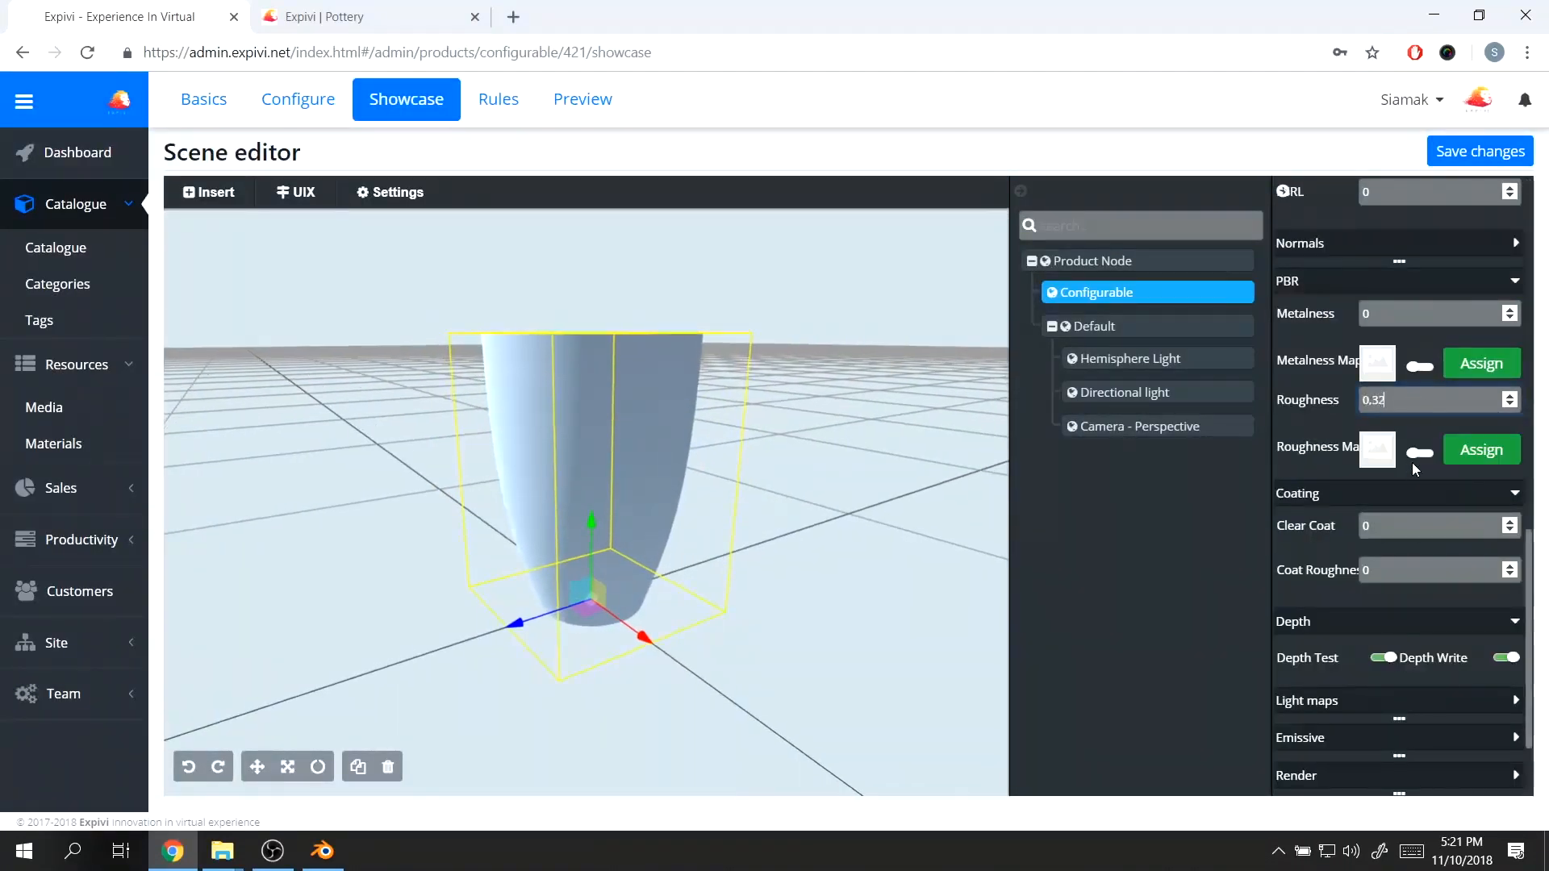
pyautogui.moveTo(1408, 530); pyautogui.dragTo(1433, 345)
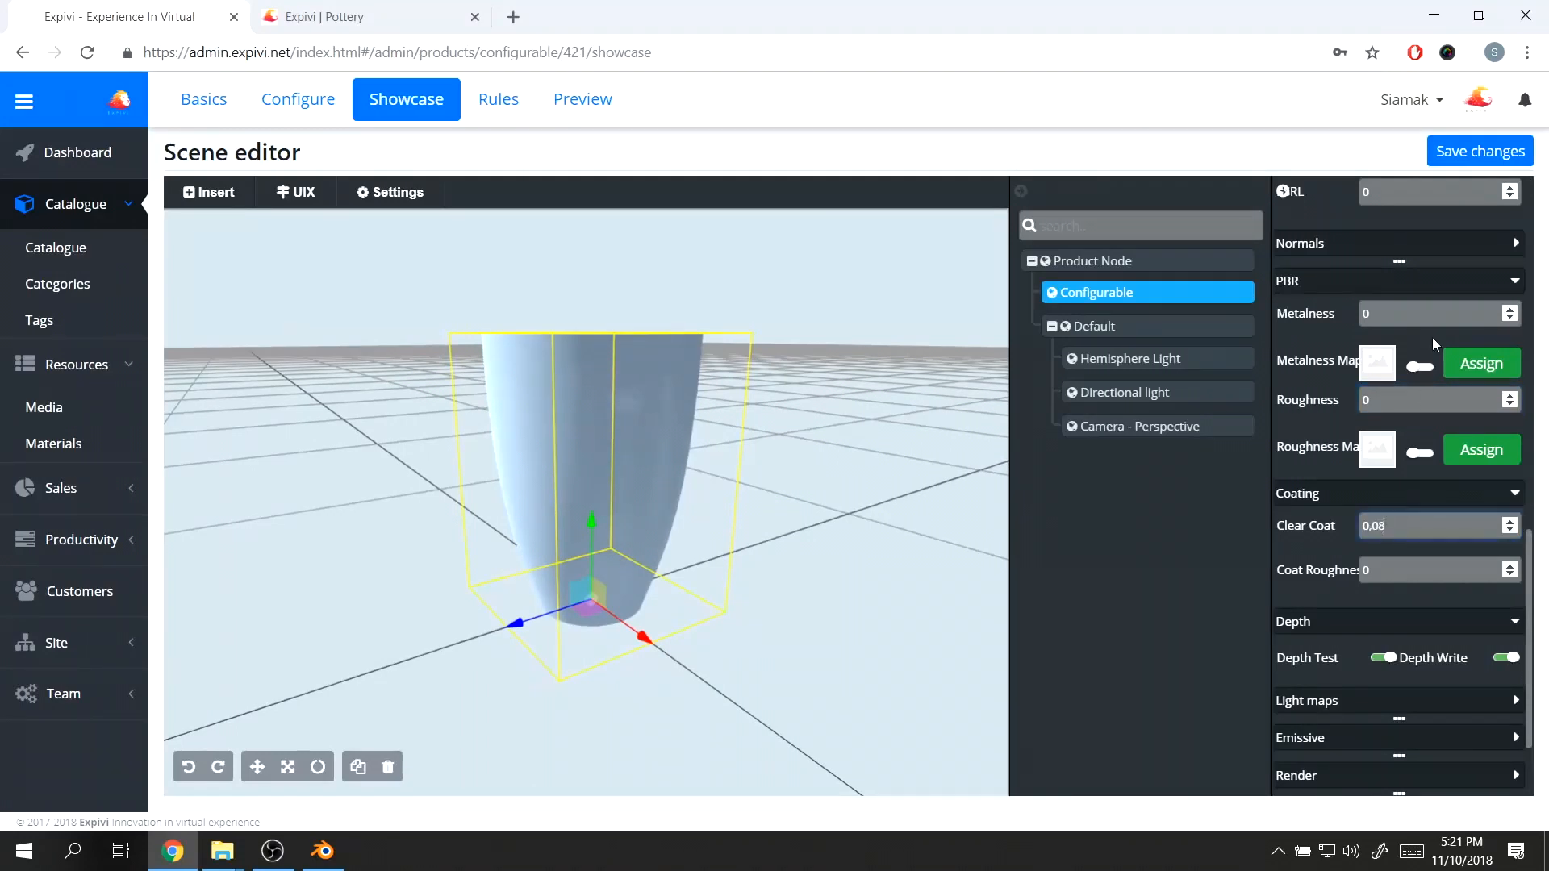
pyautogui.scroll(5, 889, 526)
pyautogui.moveTo(889, 526); pyautogui.dragTo(839, 531)
pyautogui.scroll(-4, 888, 528)
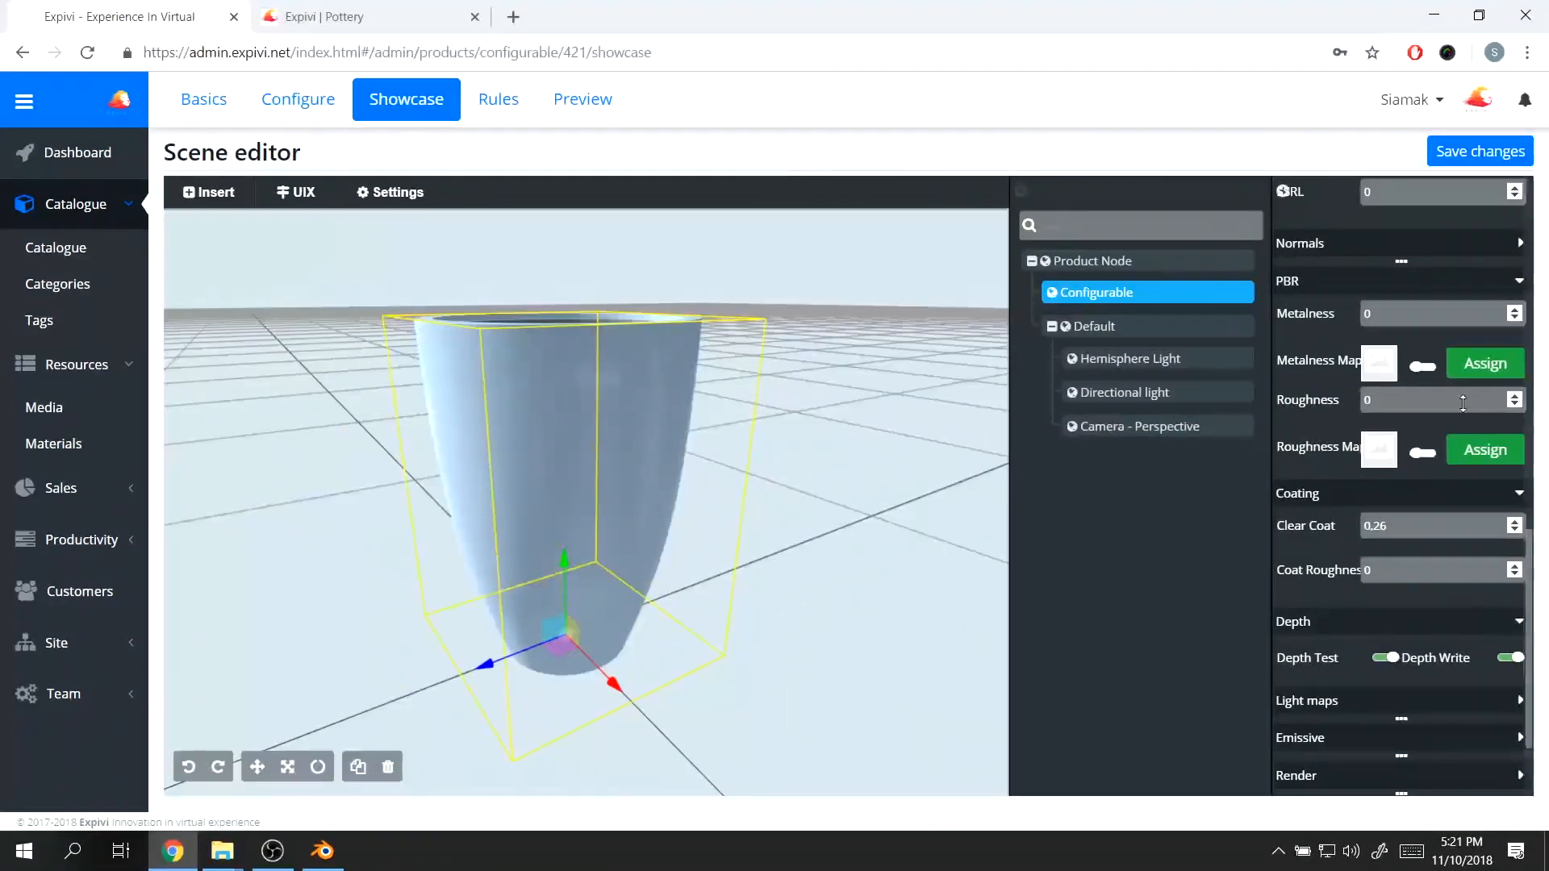
# - Save the Color2 material changes and inspect the pot from several angles and distances
pyautogui.scroll(-3, 1446, 544)
pyautogui.click(1434, 722)
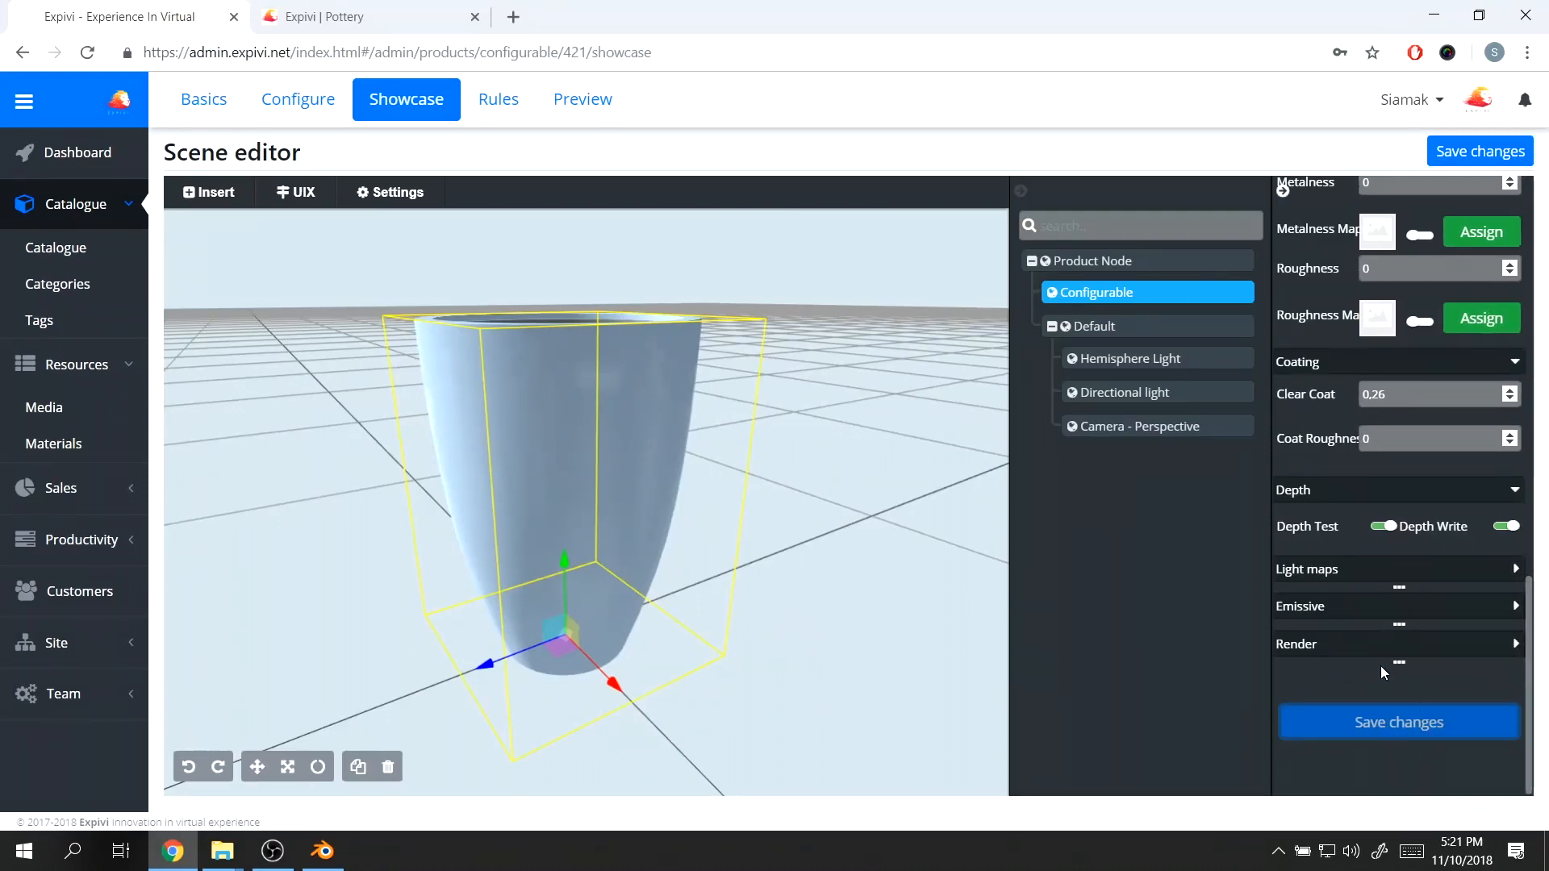
pyautogui.click(864, 509)
pyautogui.moveTo(863, 510); pyautogui.dragTo(752, 511)
pyautogui.scroll(5, 773, 521)
pyautogui.scroll(-5, 800, 524)
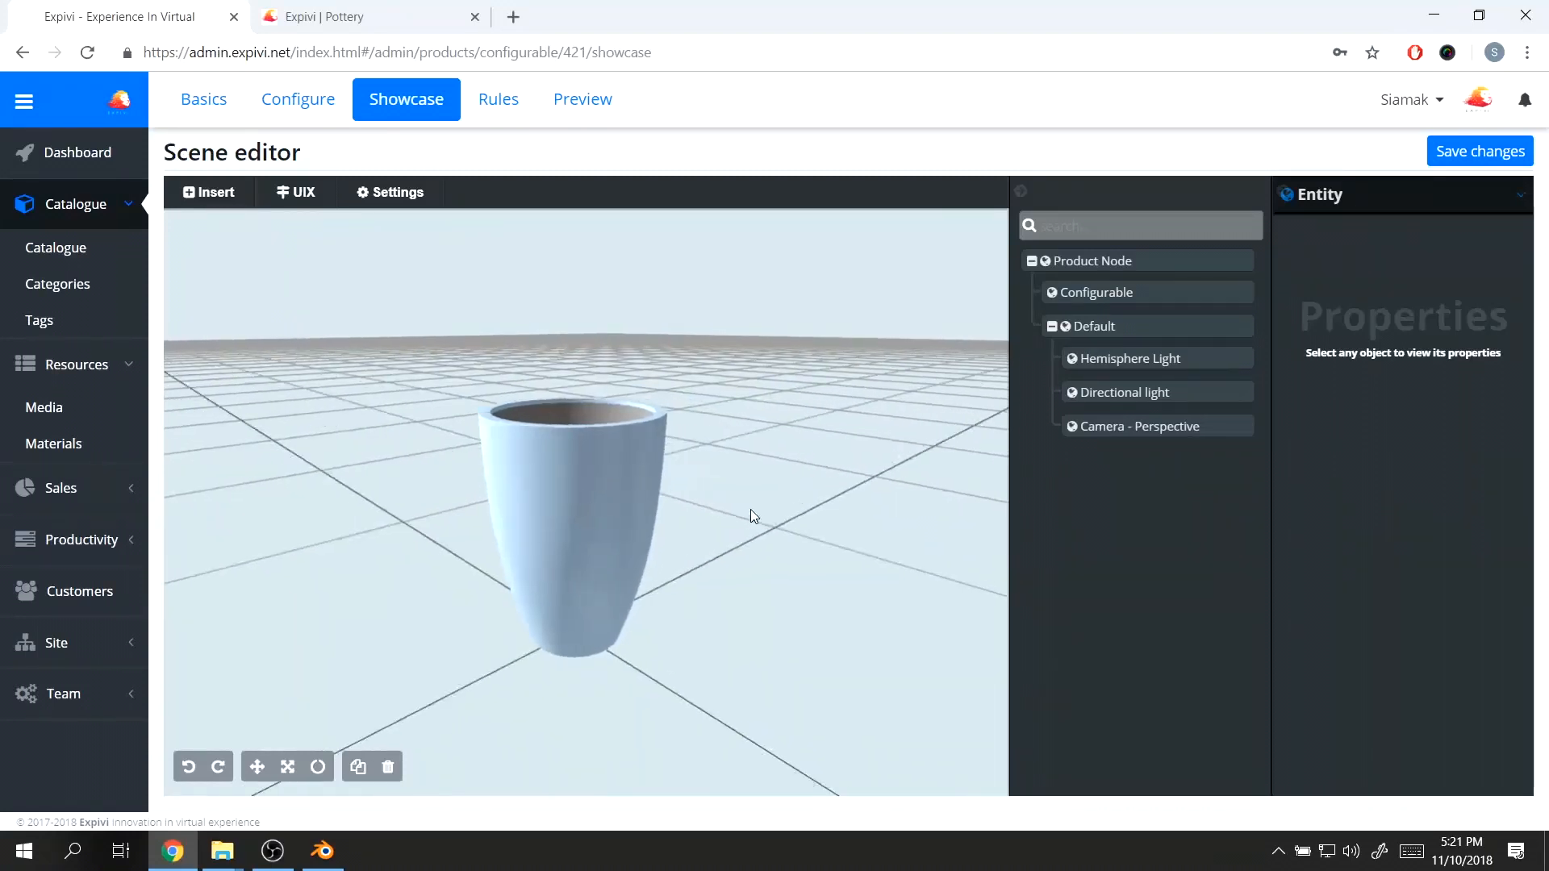
# - Open the scene preview and examine the pot up close
pyautogui.click(601, 100)
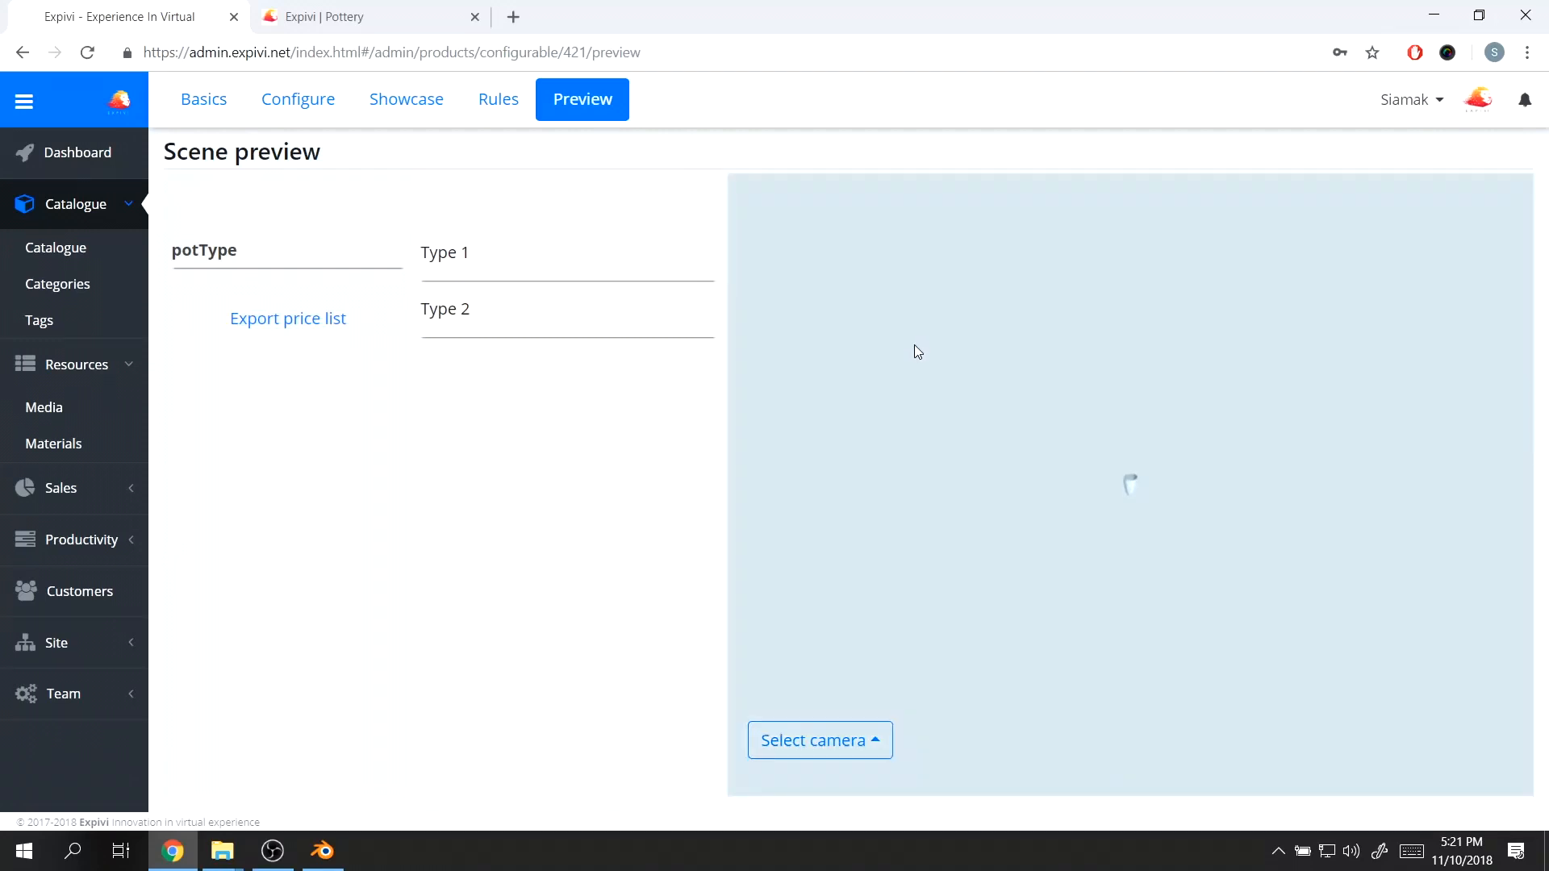
pyautogui.moveTo(1010, 399); pyautogui.dragTo(1006, 447)
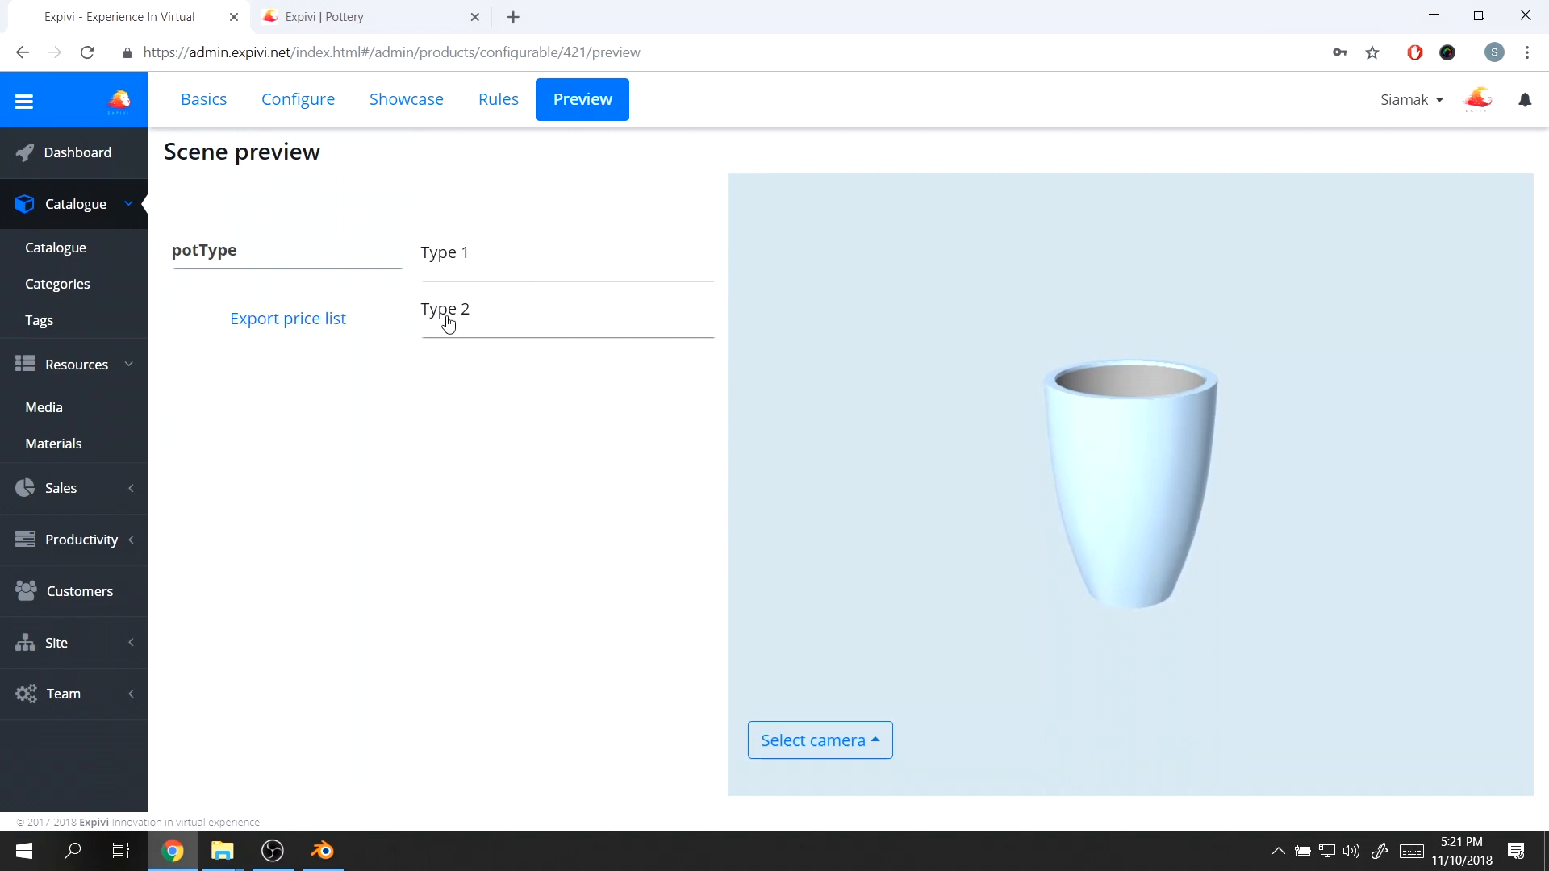
# - Add a matgroup node named Color to the product's configuration attributes
pyautogui.click(314, 108)
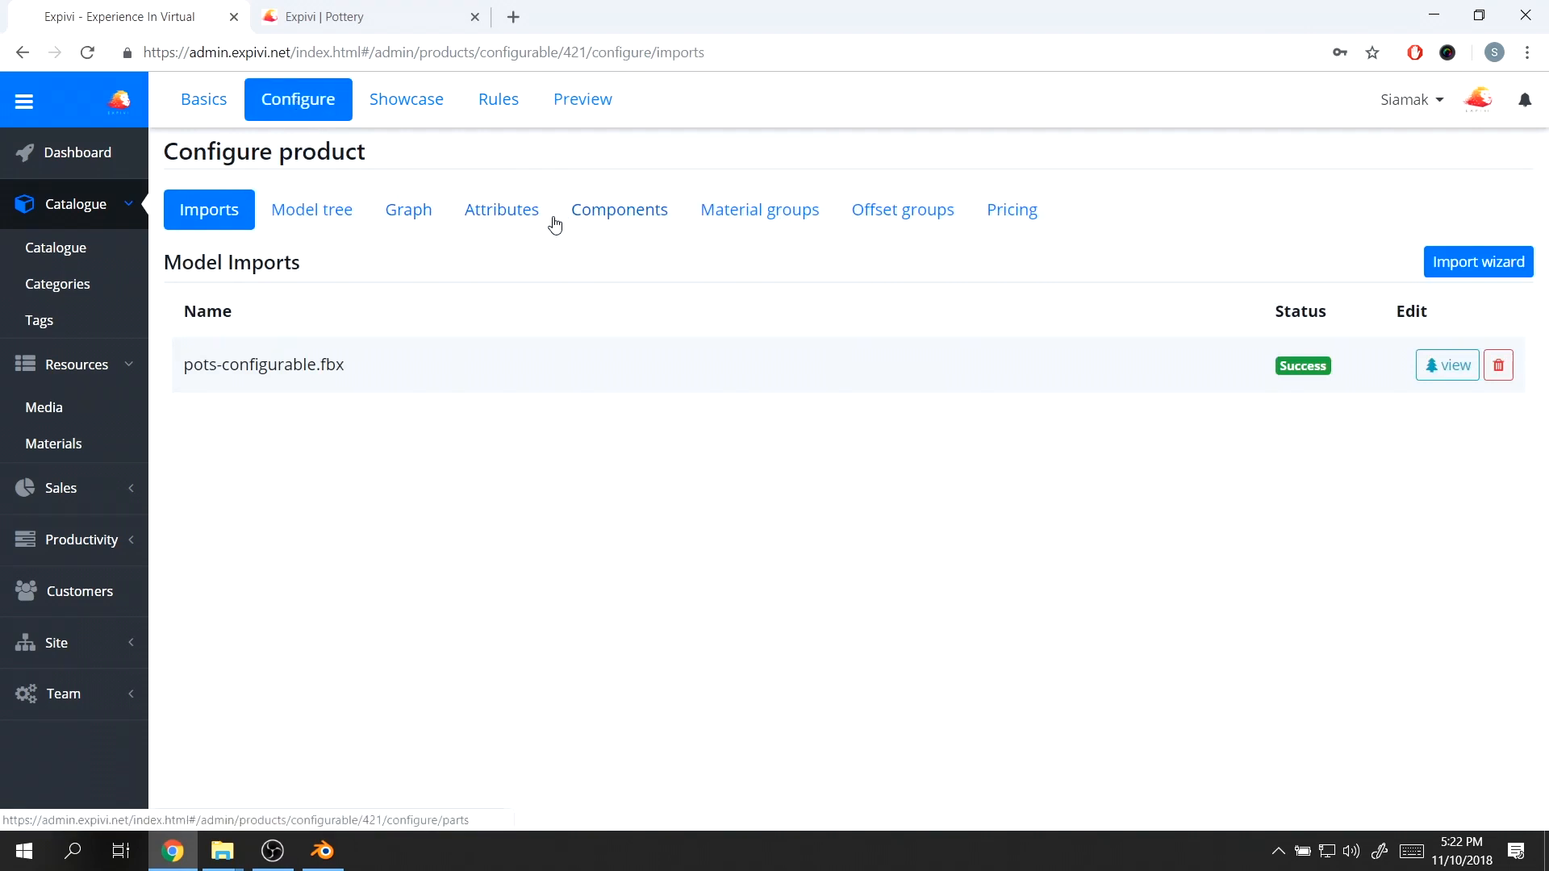
pyautogui.click(495, 216)
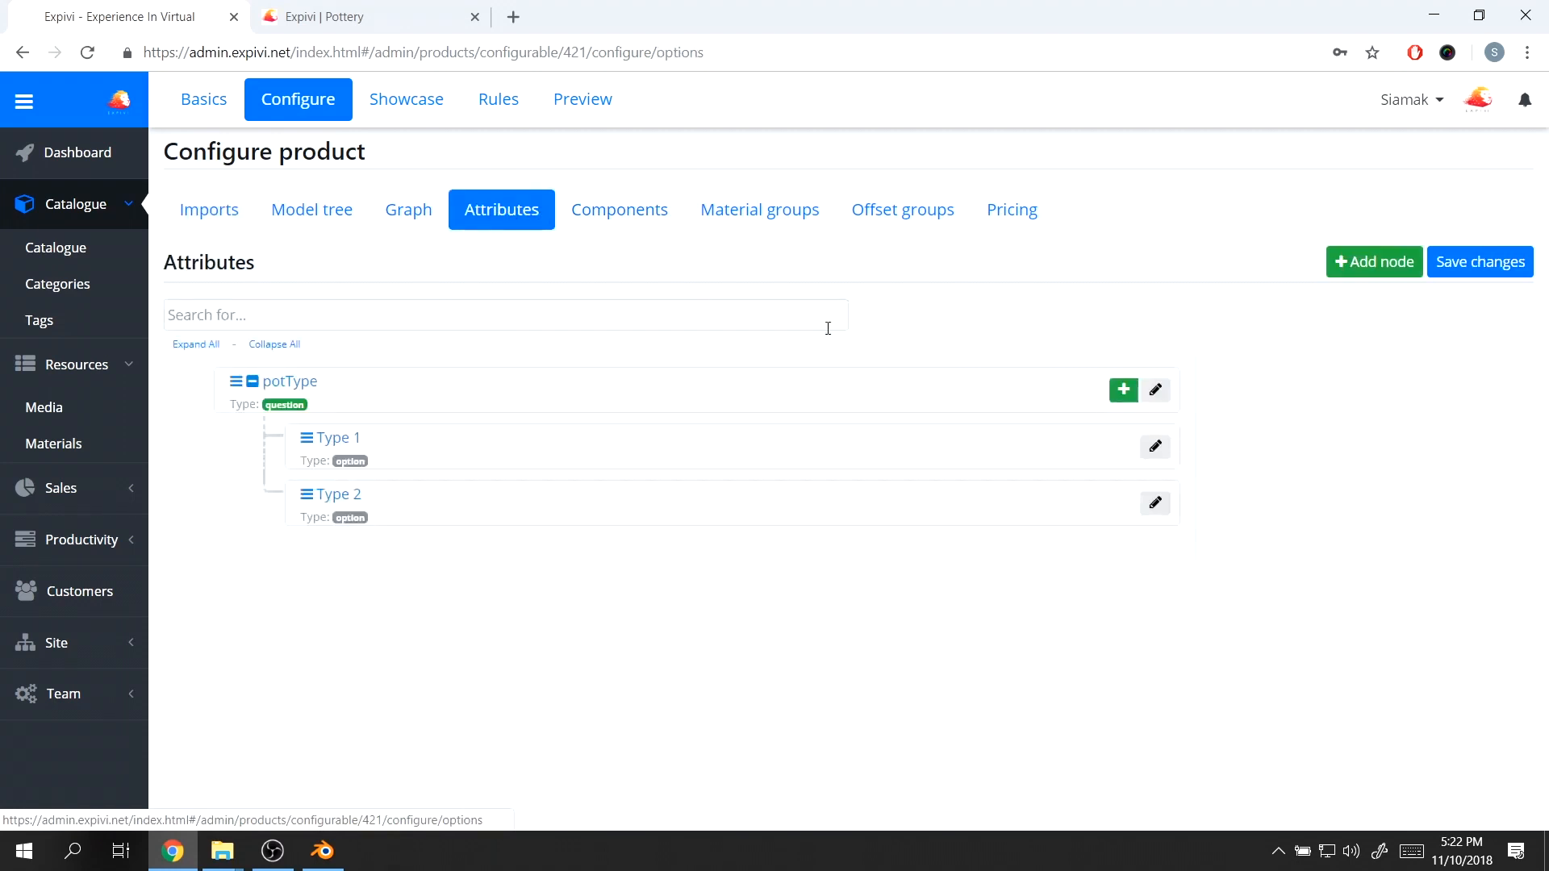
pyautogui.click(1377, 264)
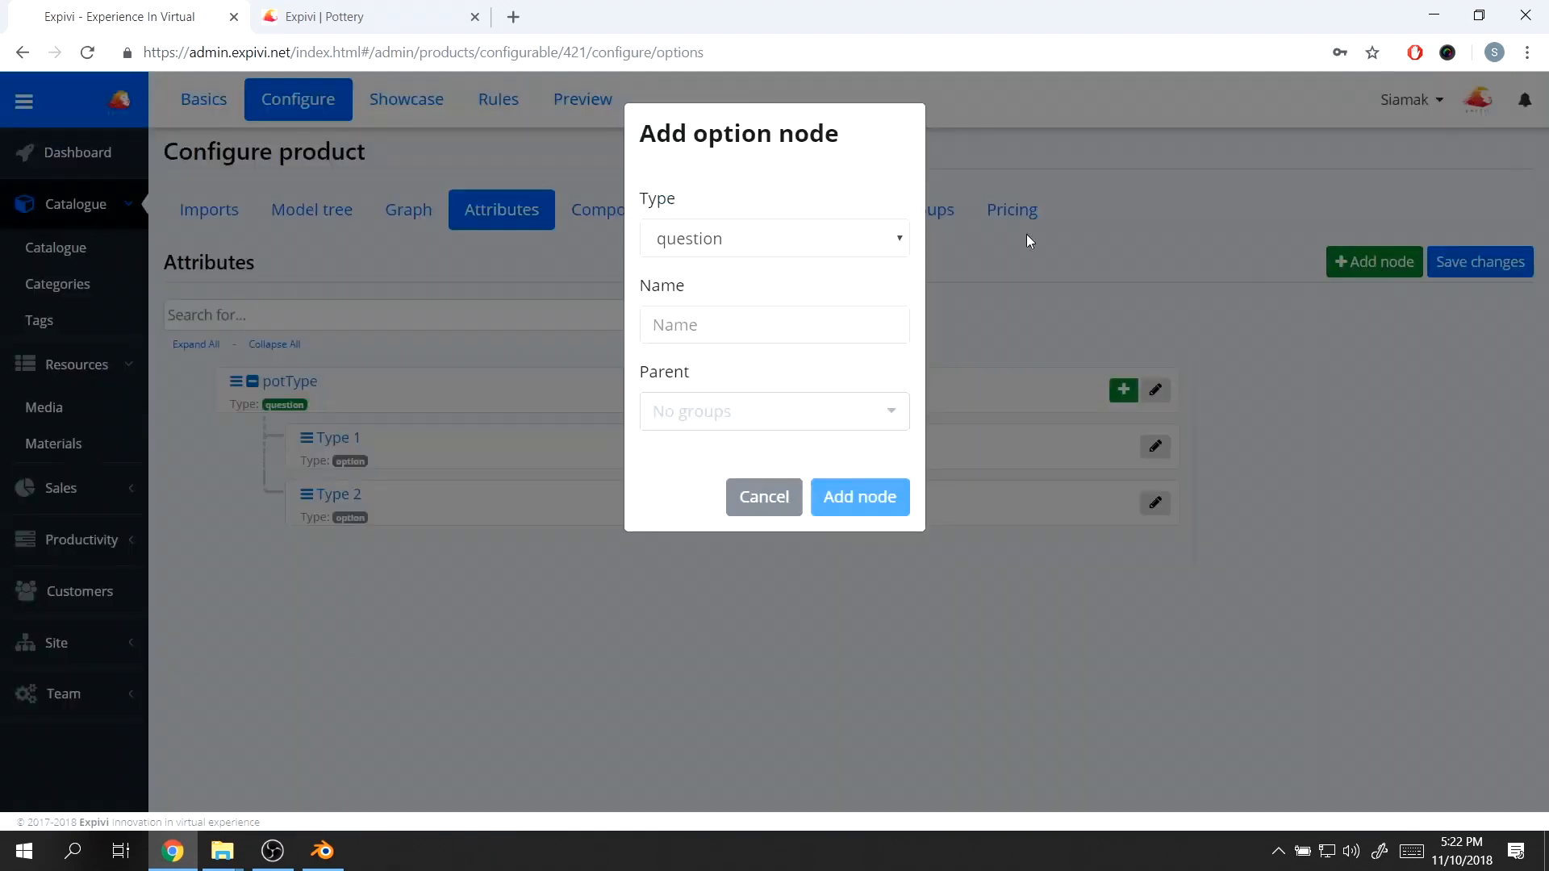
pyautogui.click(734, 241)
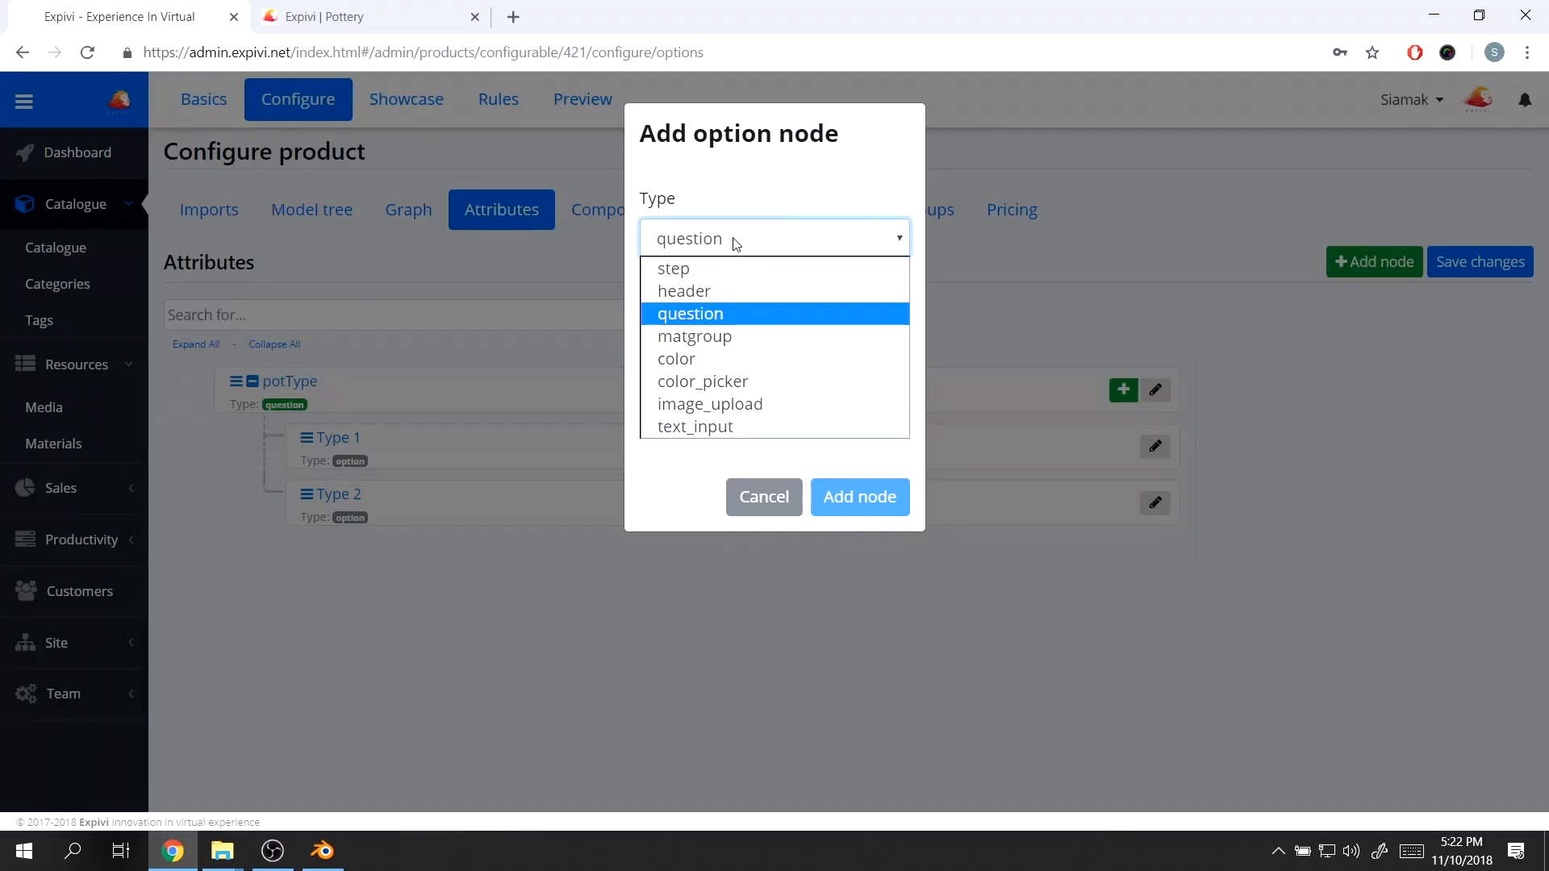
pyautogui.click(742, 337)
pyautogui.click(740, 328)
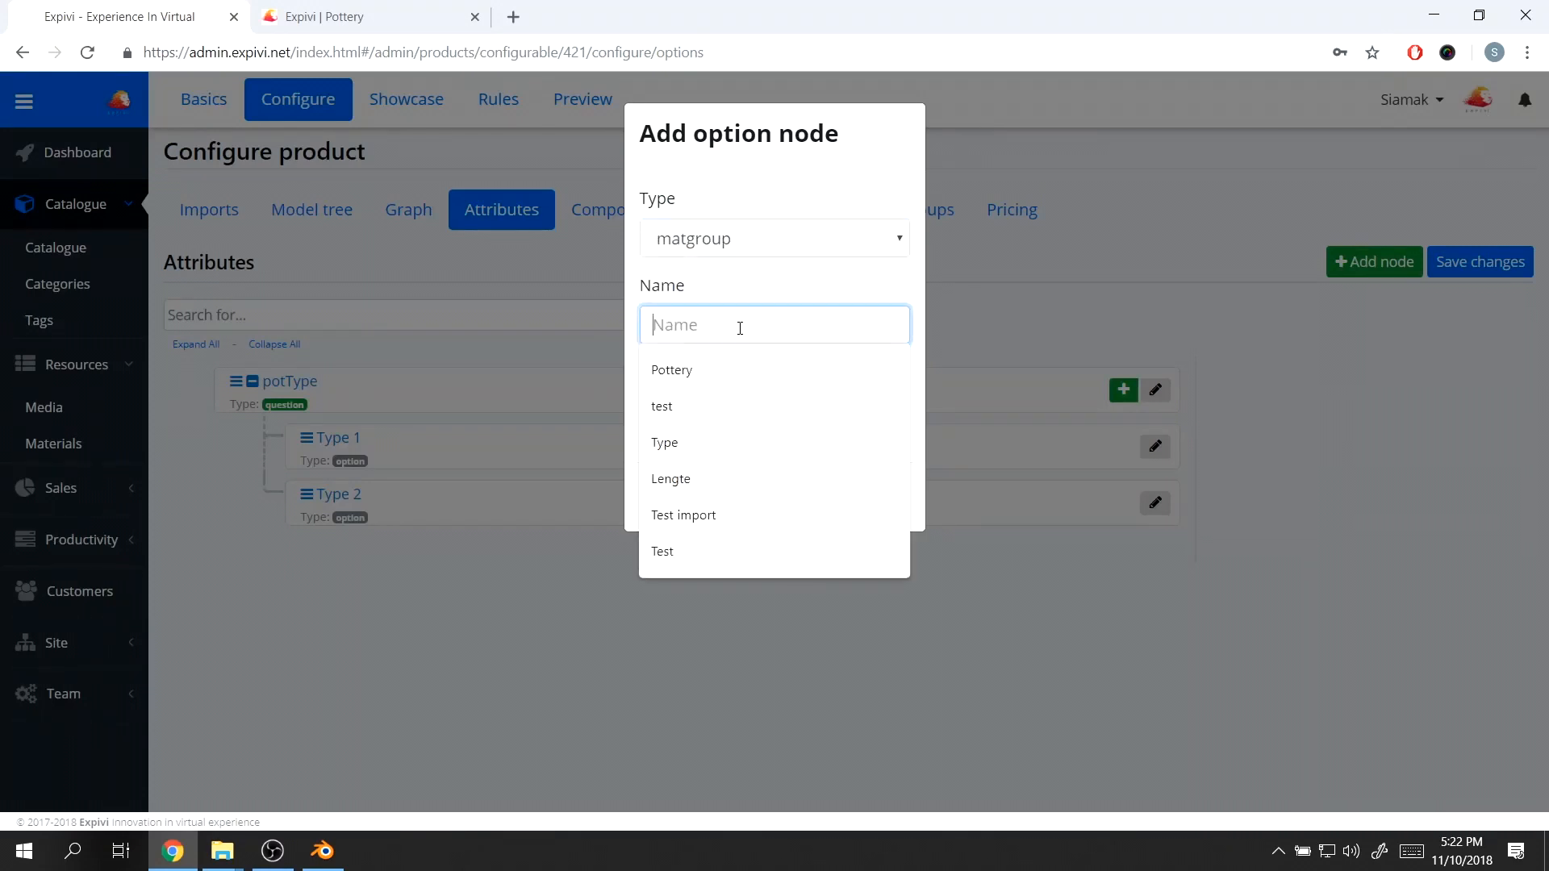
pyautogui.write('Color')
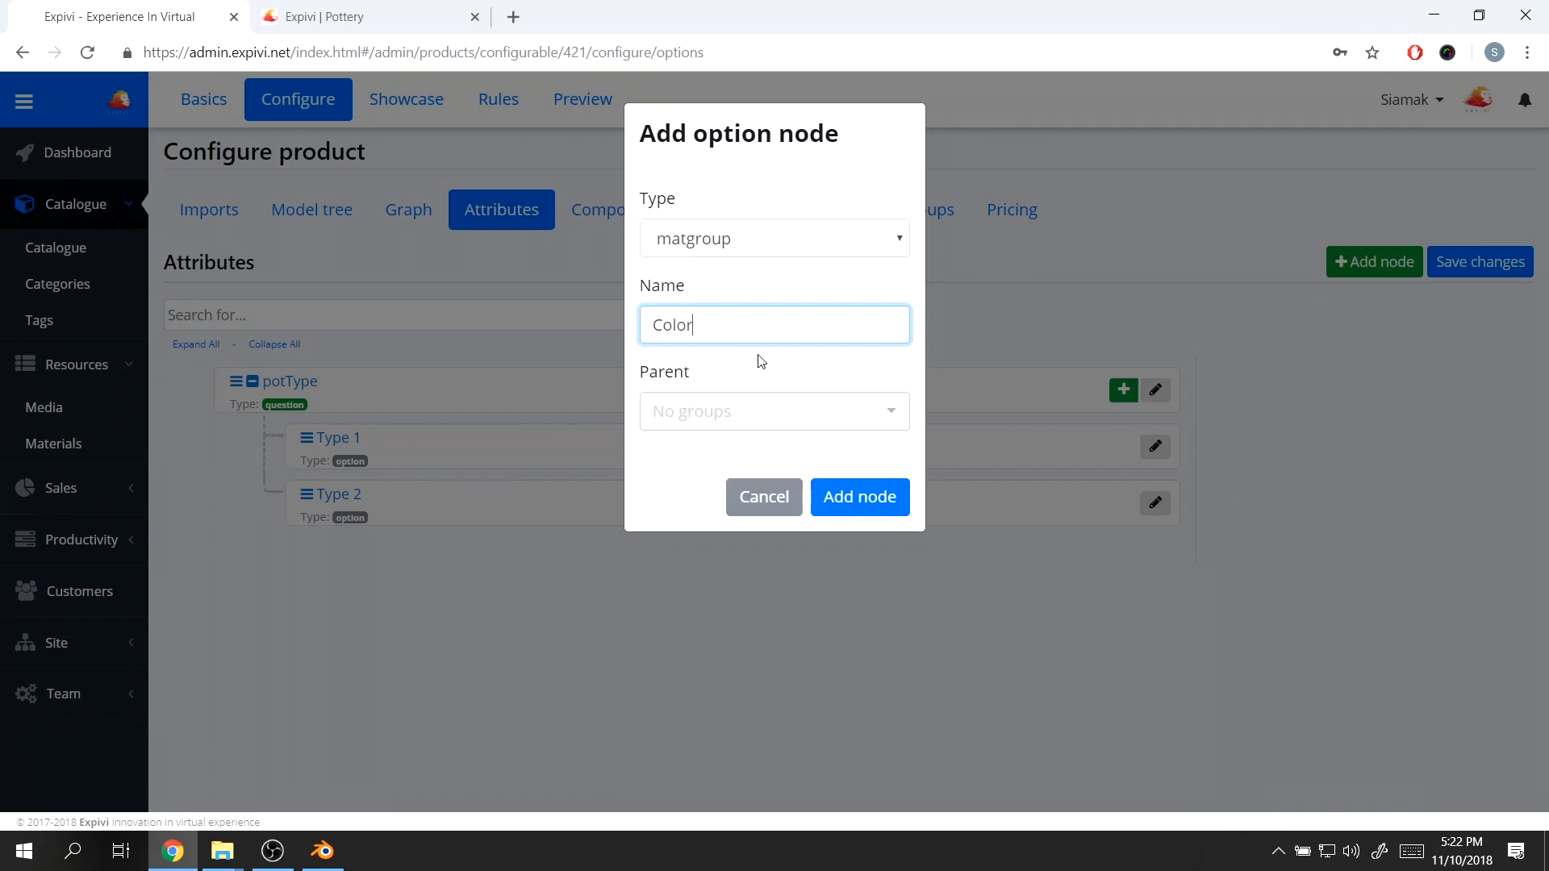
pyautogui.click(864, 500)
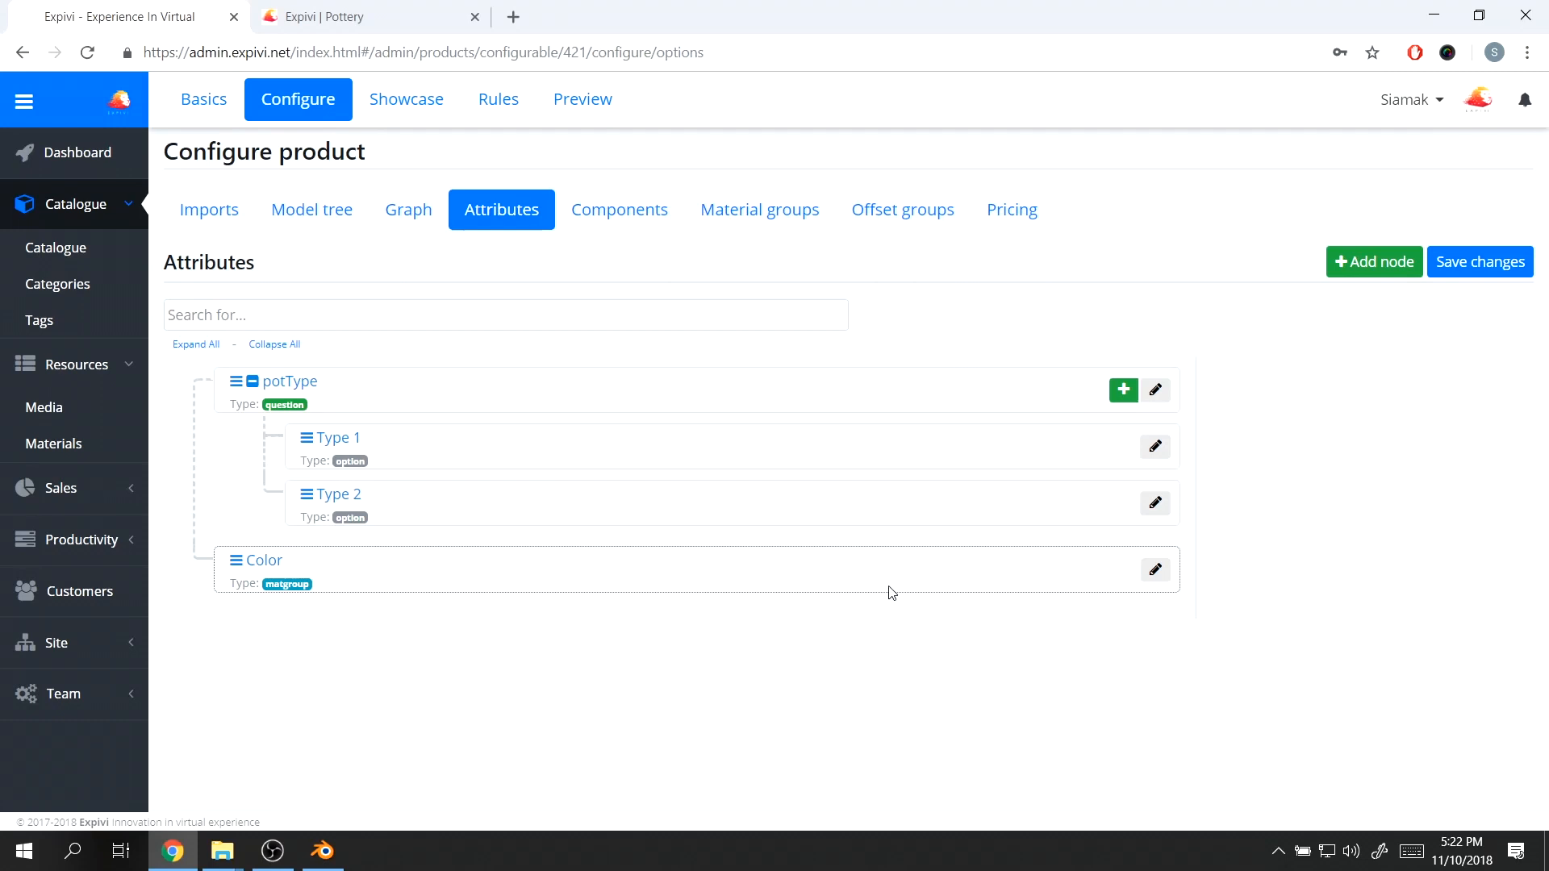
pyautogui.click(1155, 571)
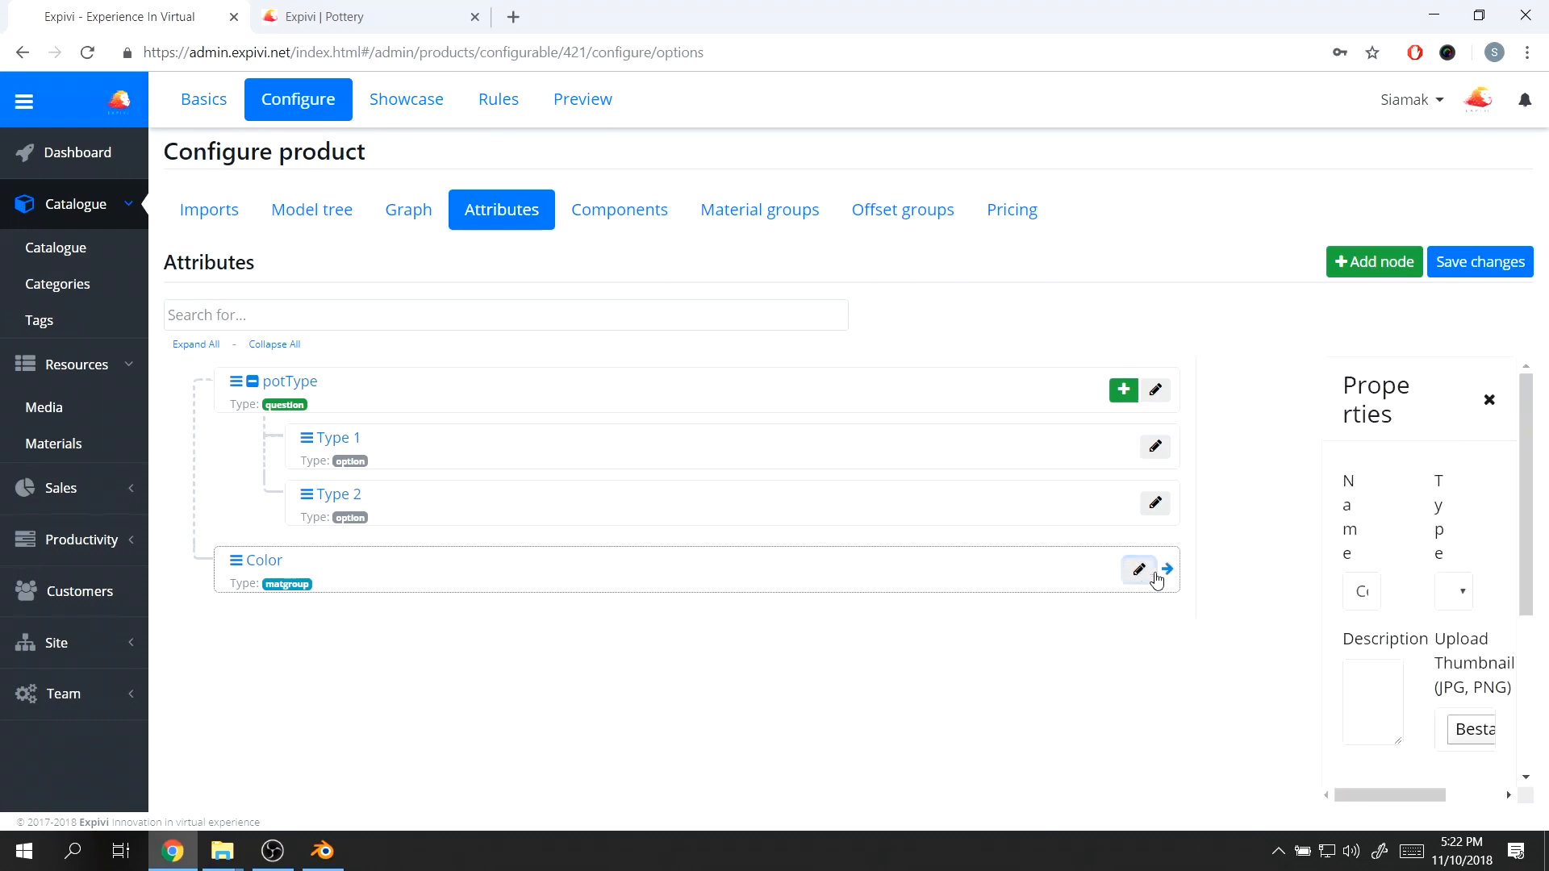
pyautogui.scroll(-2, 947, 564)
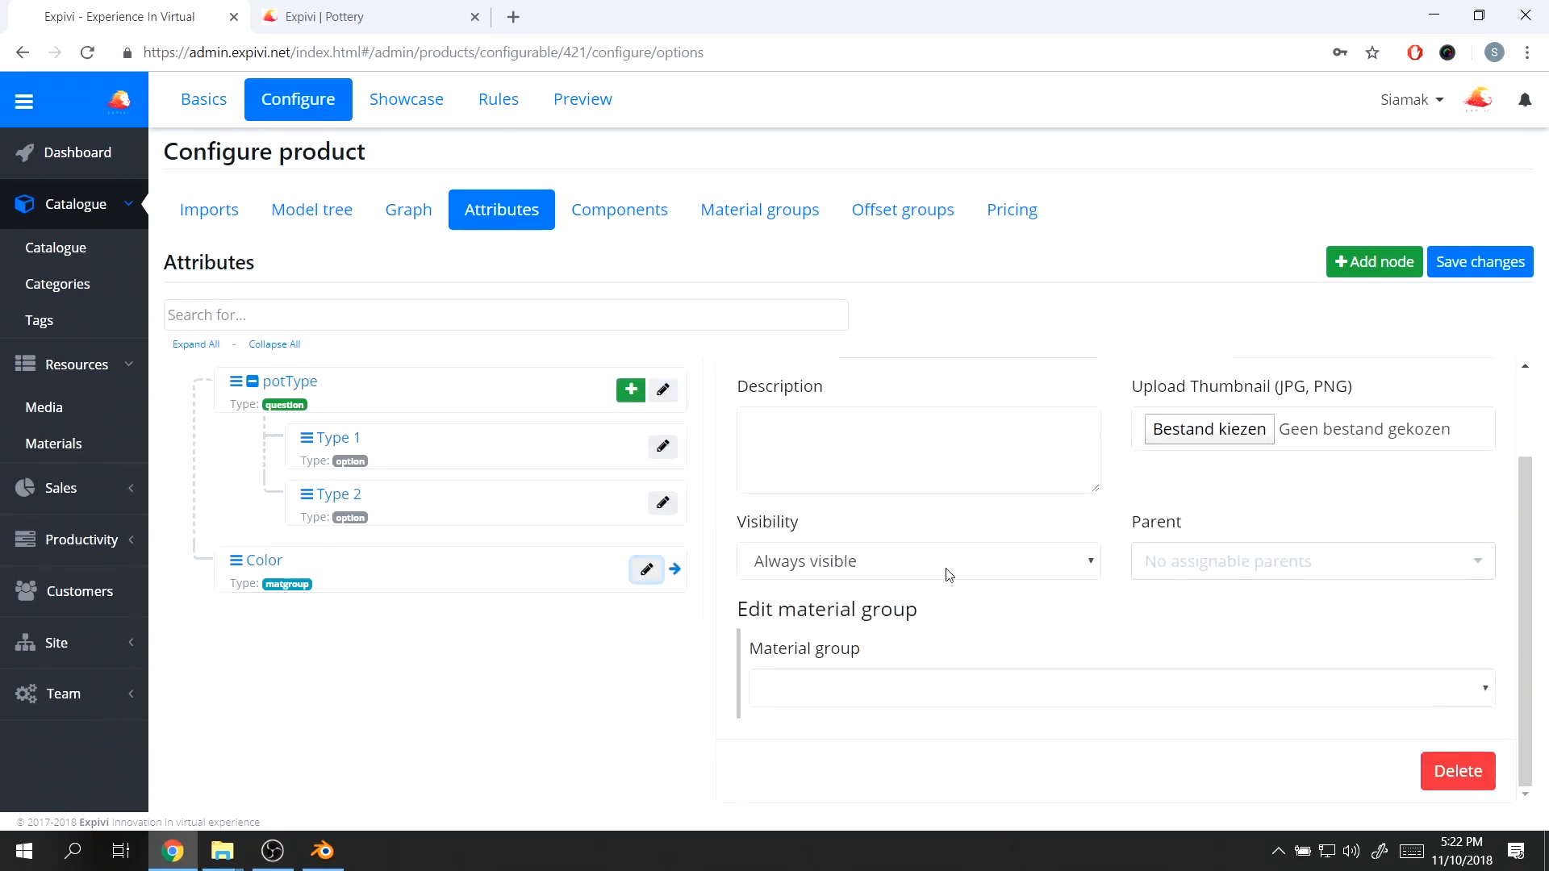
pyautogui.click(881, 692)
pyautogui.click(960, 663)
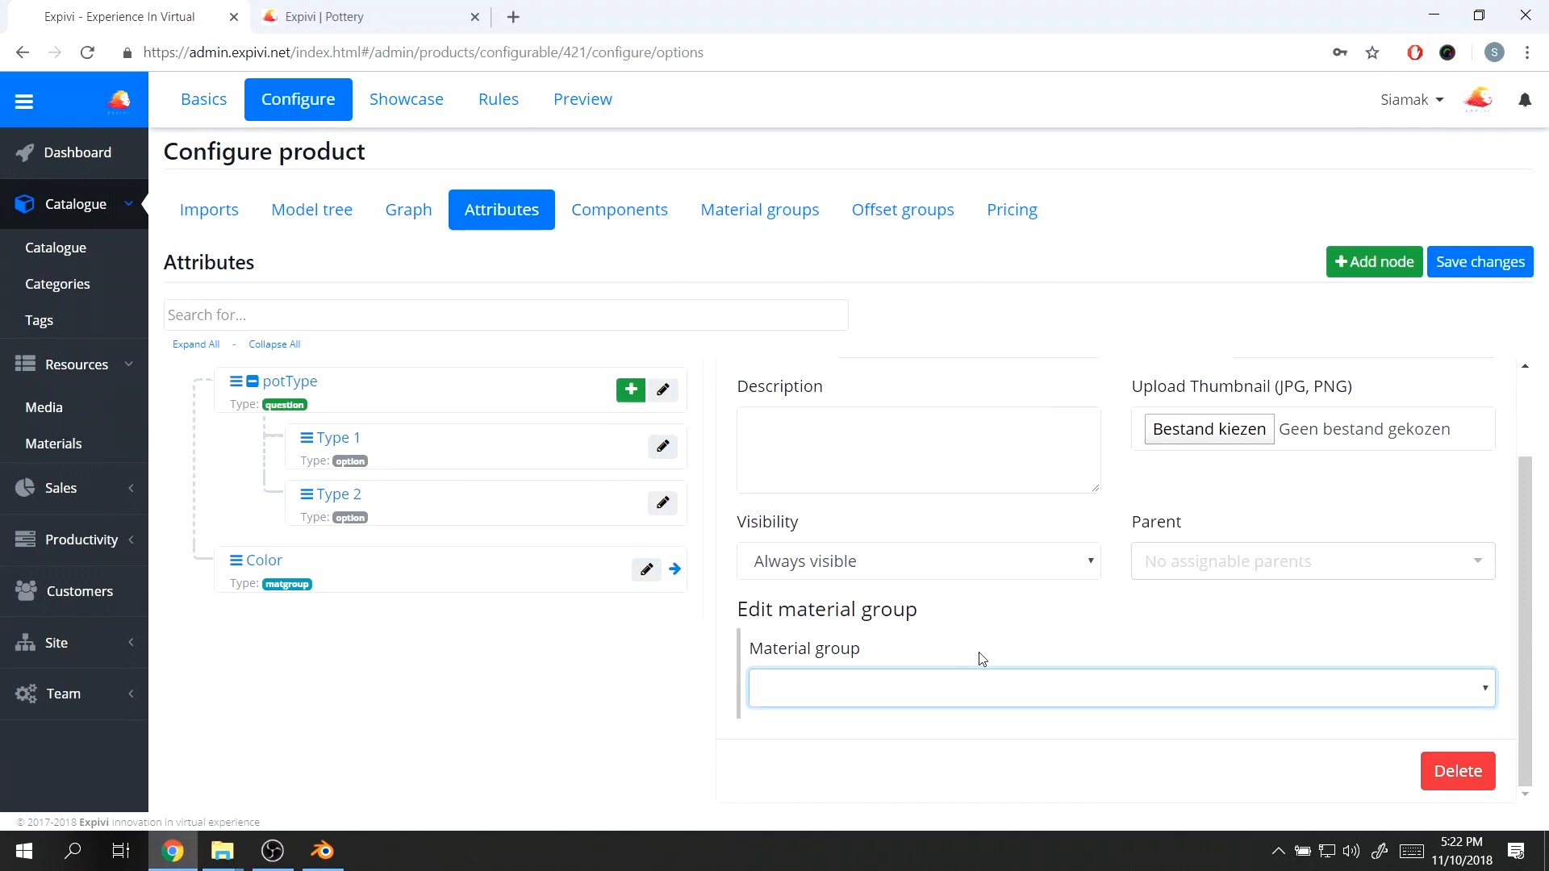
pyautogui.click(651, 574)
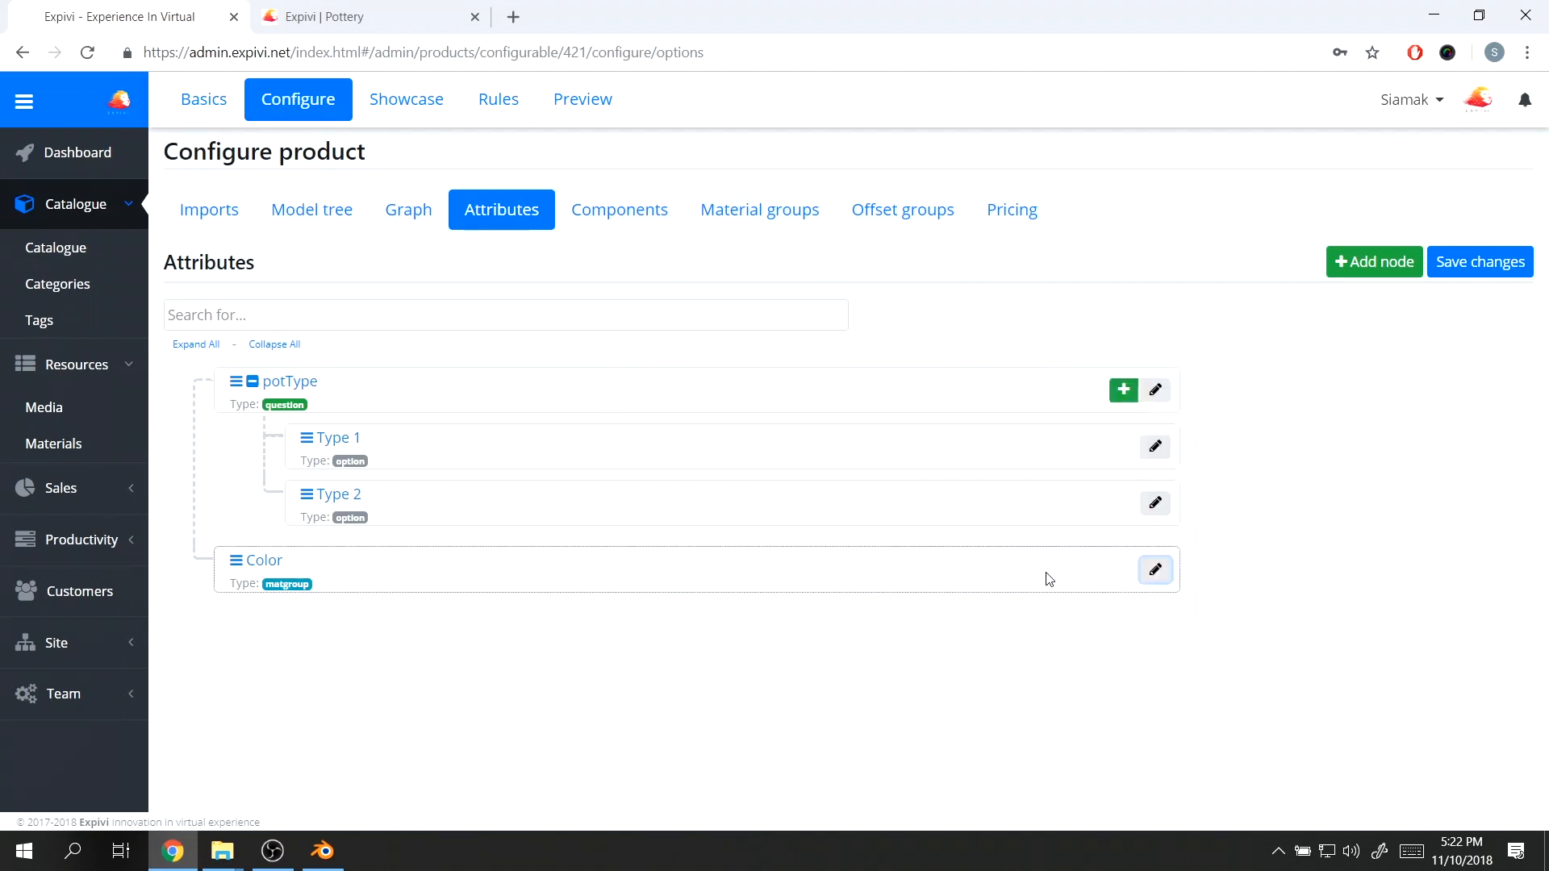
# - Set the Color node's material group to ColorOutershell and close its properties
pyautogui.click(1150, 573)
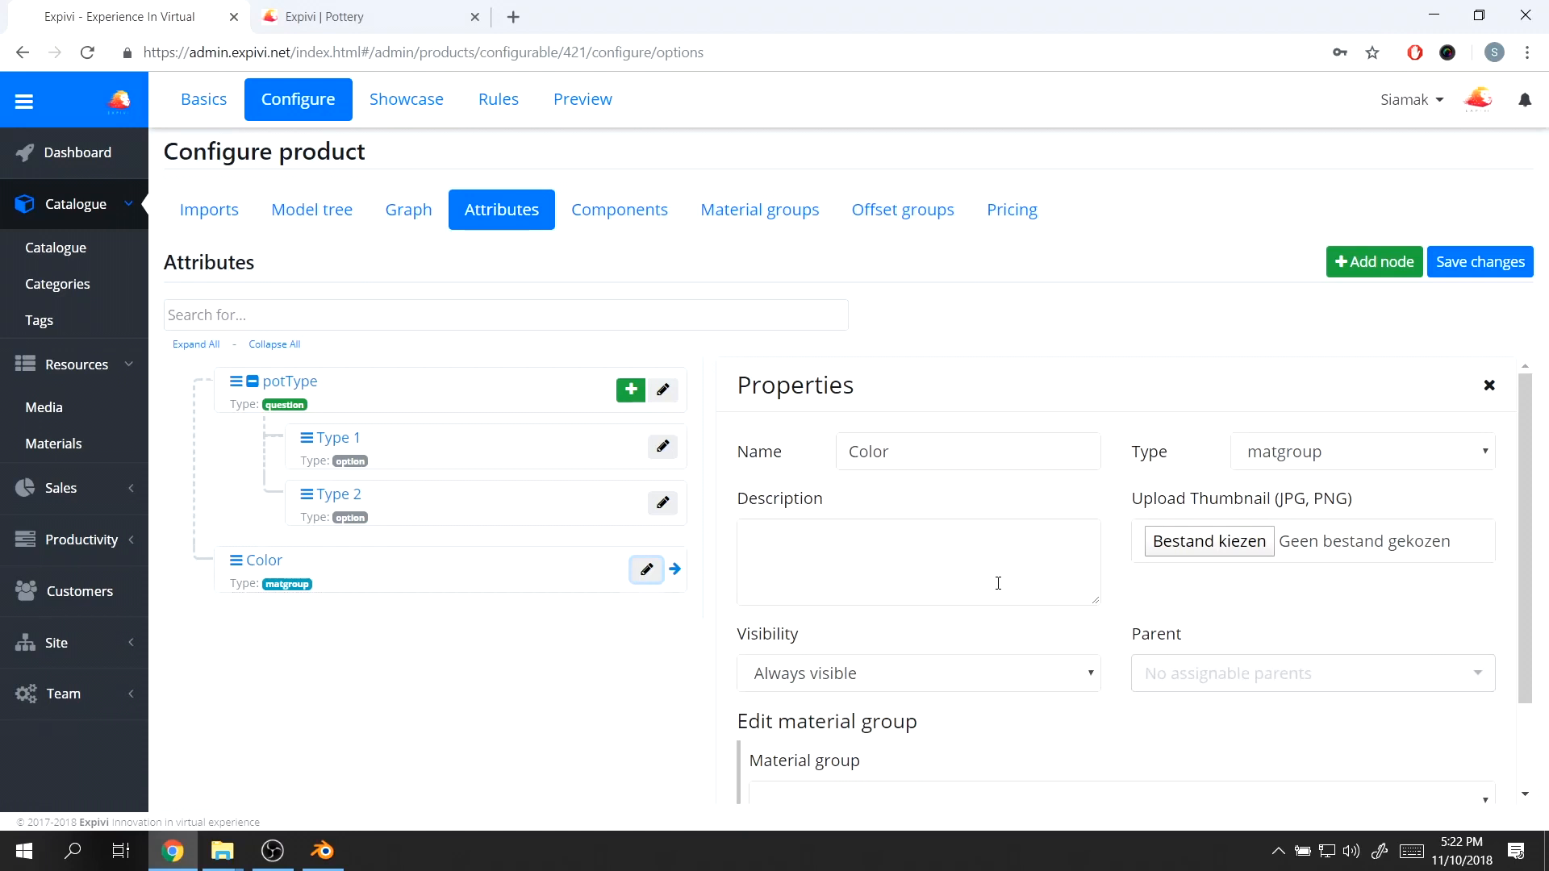
pyautogui.scroll(-2, 993, 613)
pyautogui.click(824, 692)
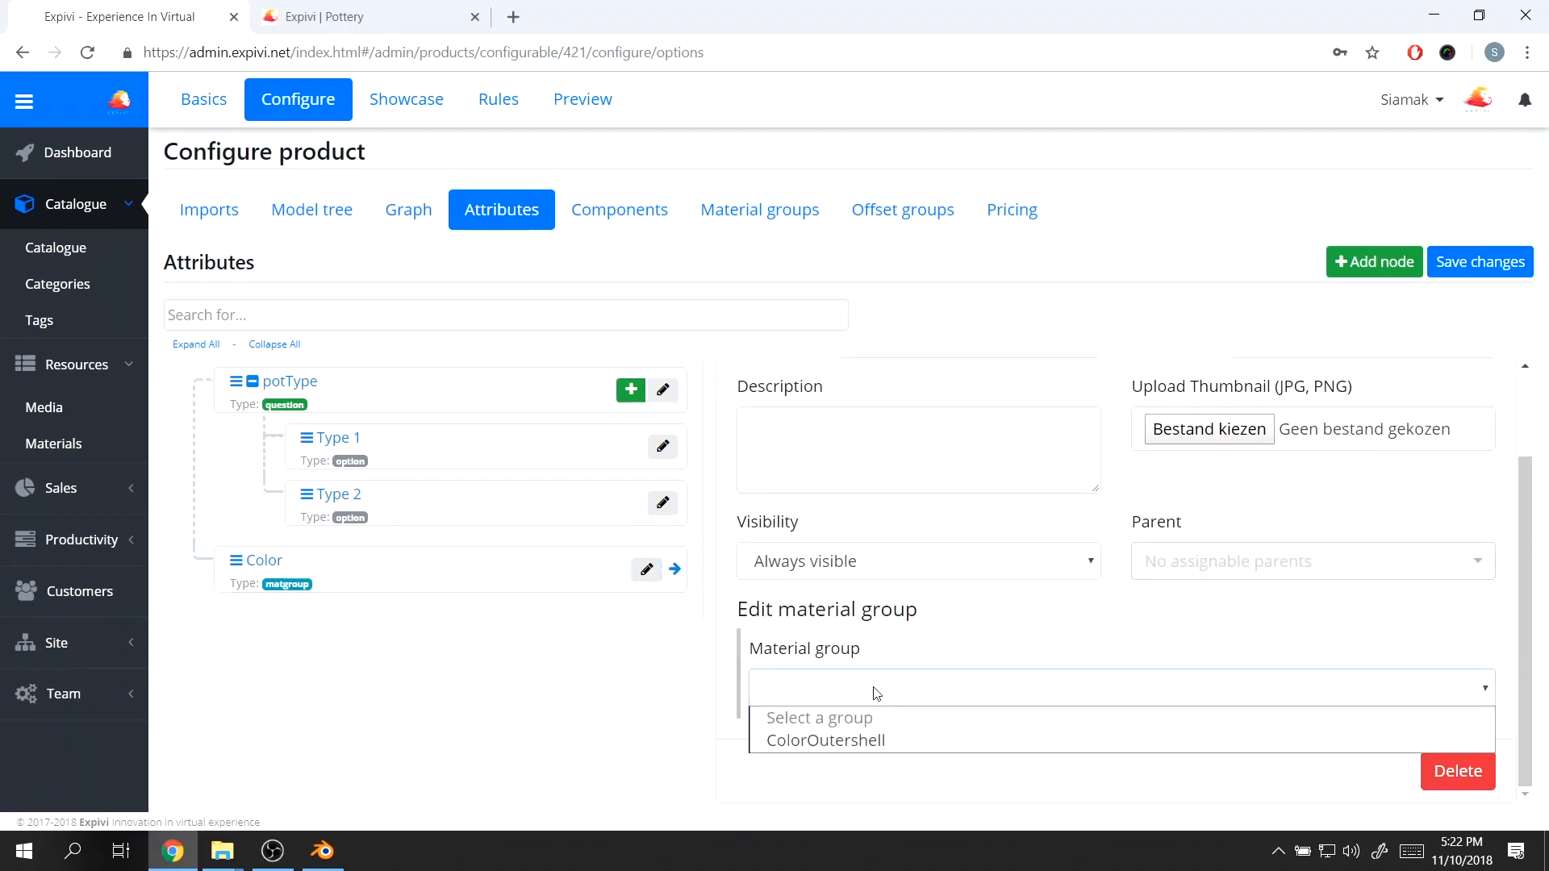
pyautogui.click(865, 741)
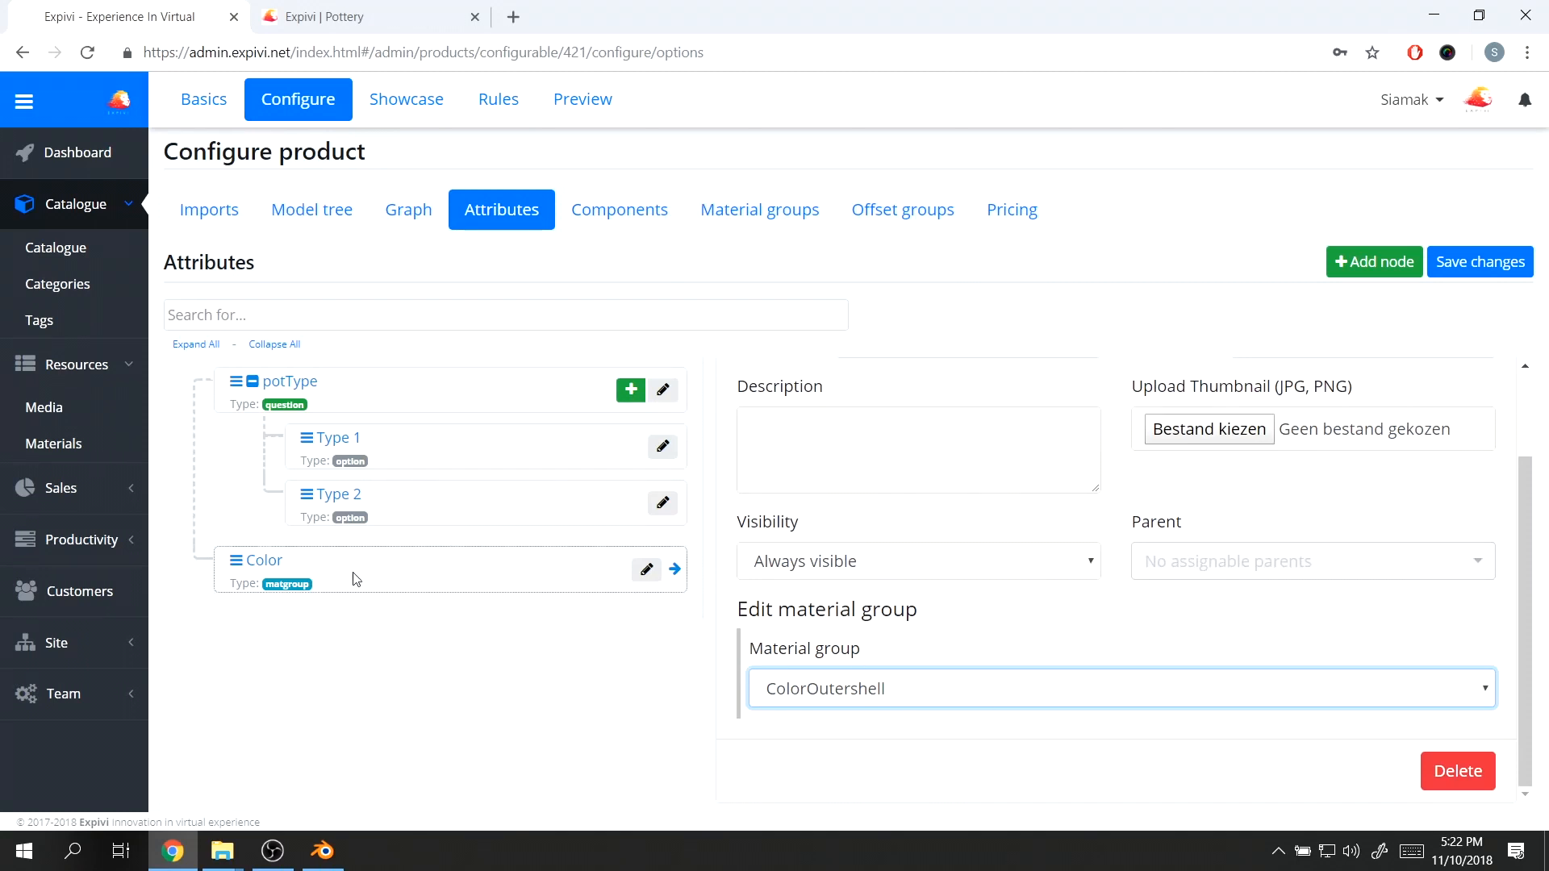
pyautogui.click(809, 696)
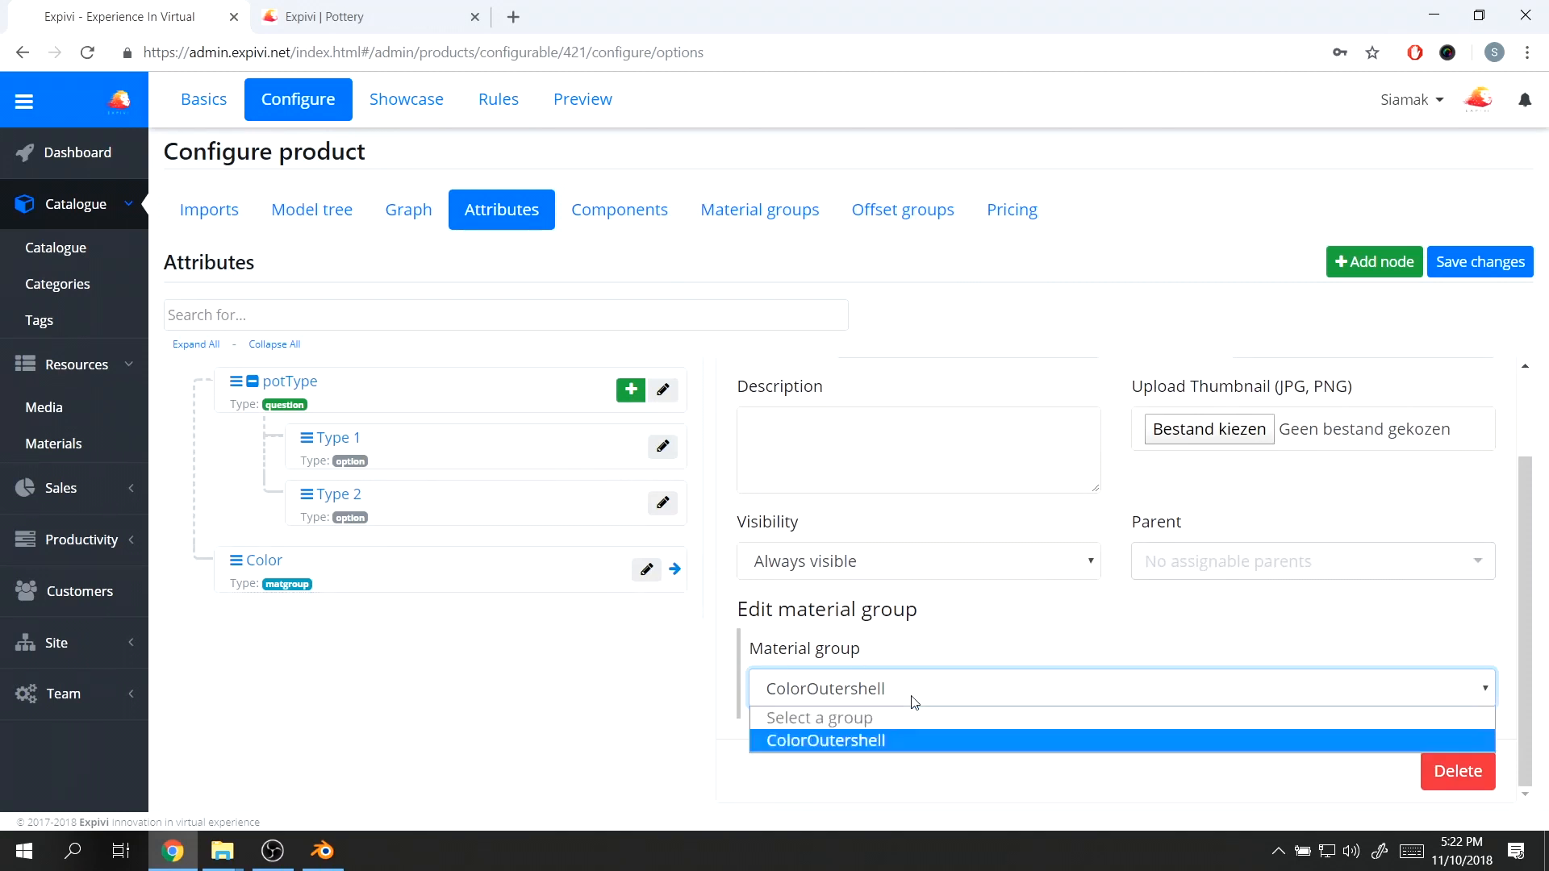
pyautogui.click(868, 740)
pyautogui.scroll(2, 971, 684)
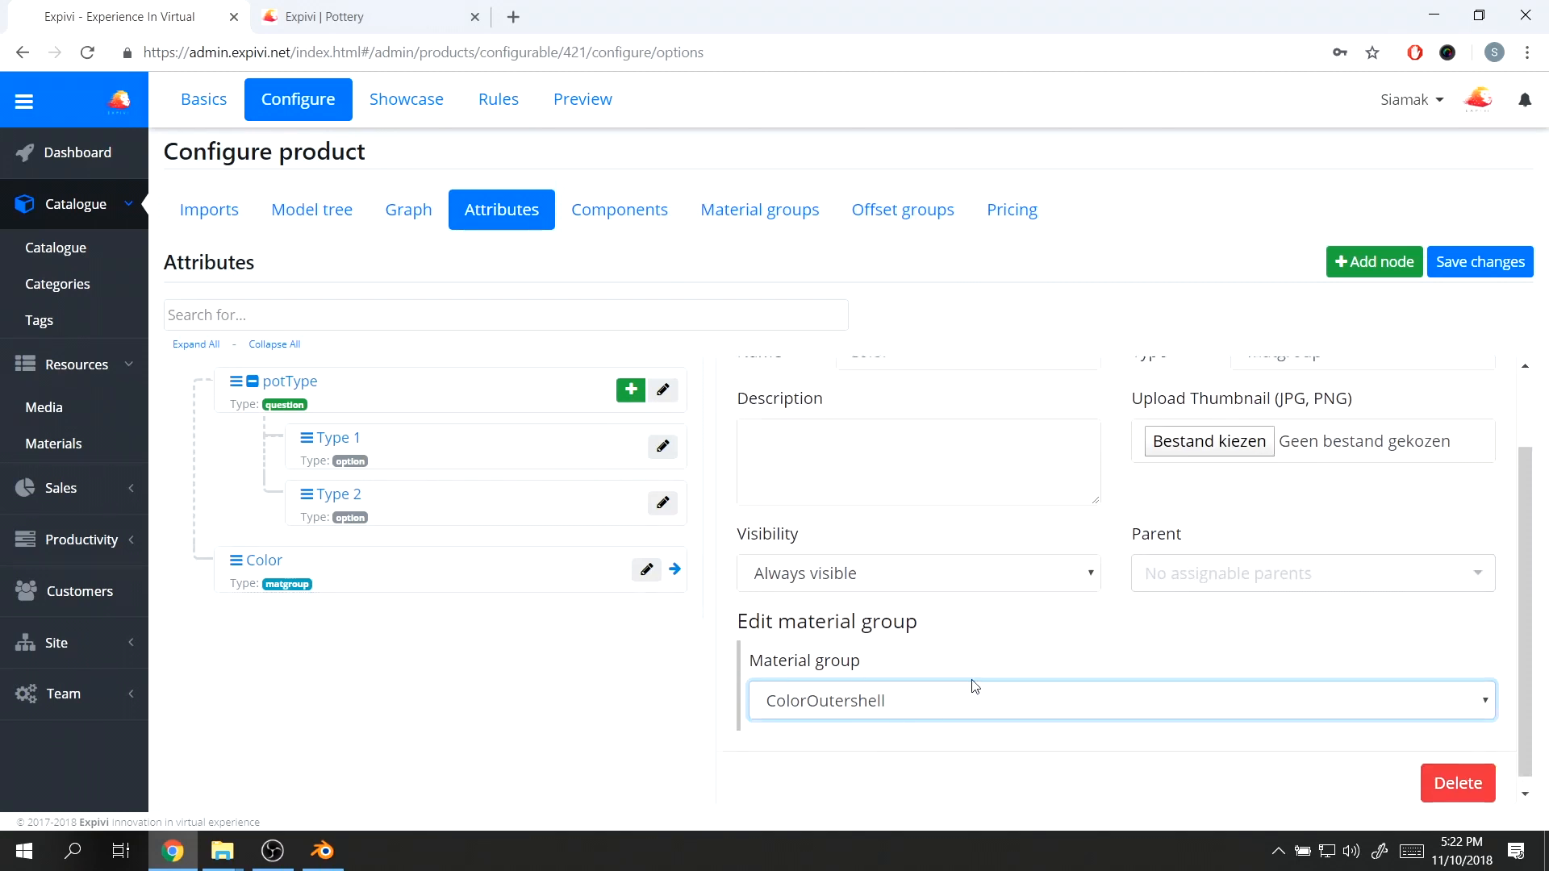
pyautogui.click(1489, 387)
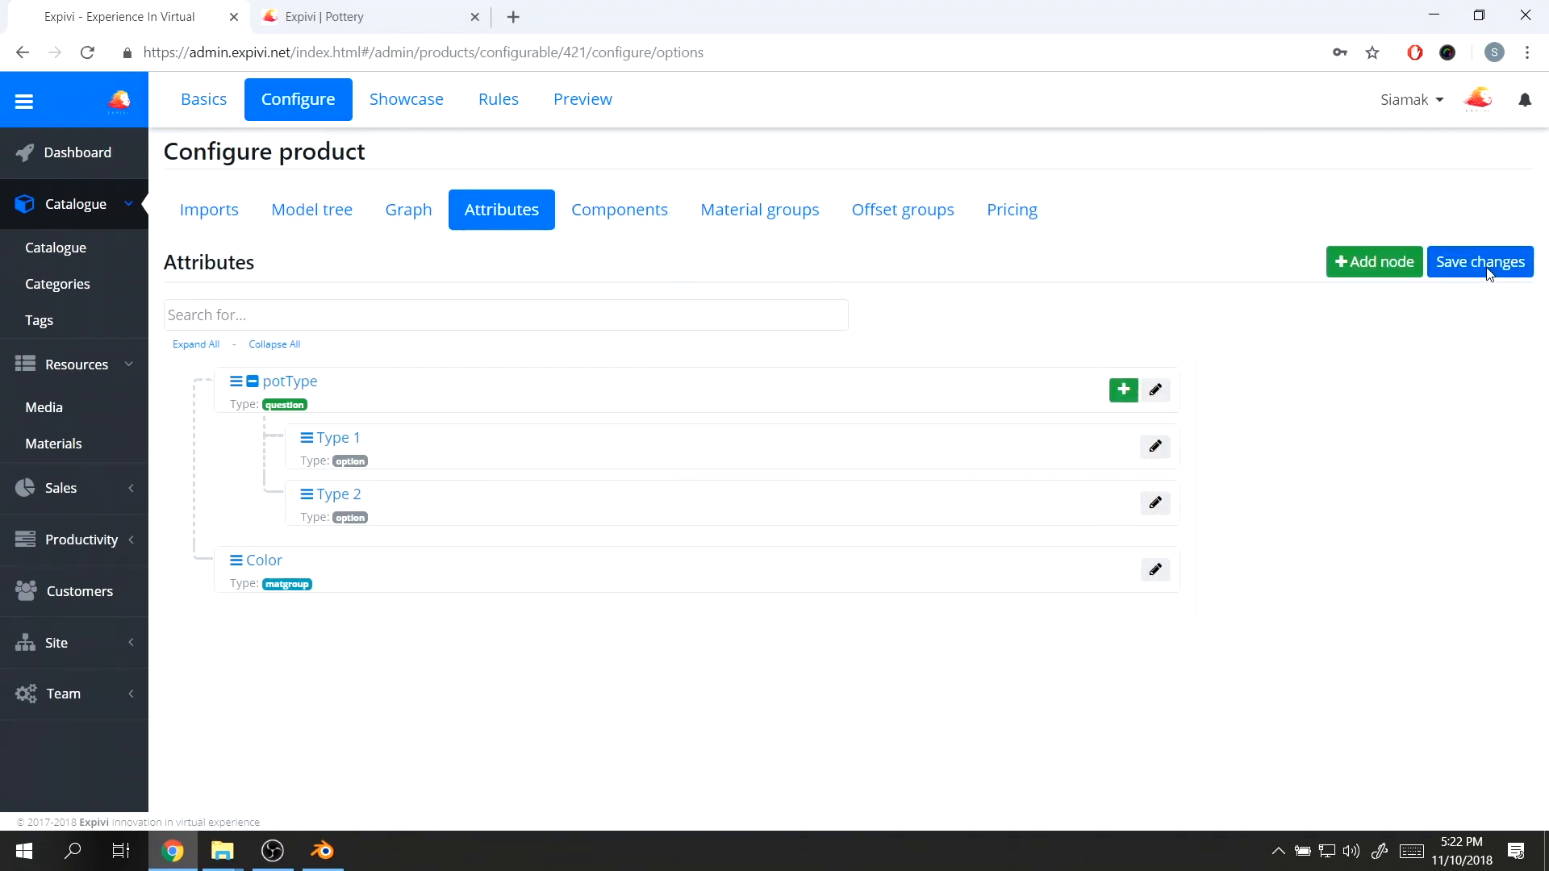
# - Open the scene preview and switch the pot's Color option between Color1 and Color2, comparing both finishes up close
pyautogui.click(601, 107)
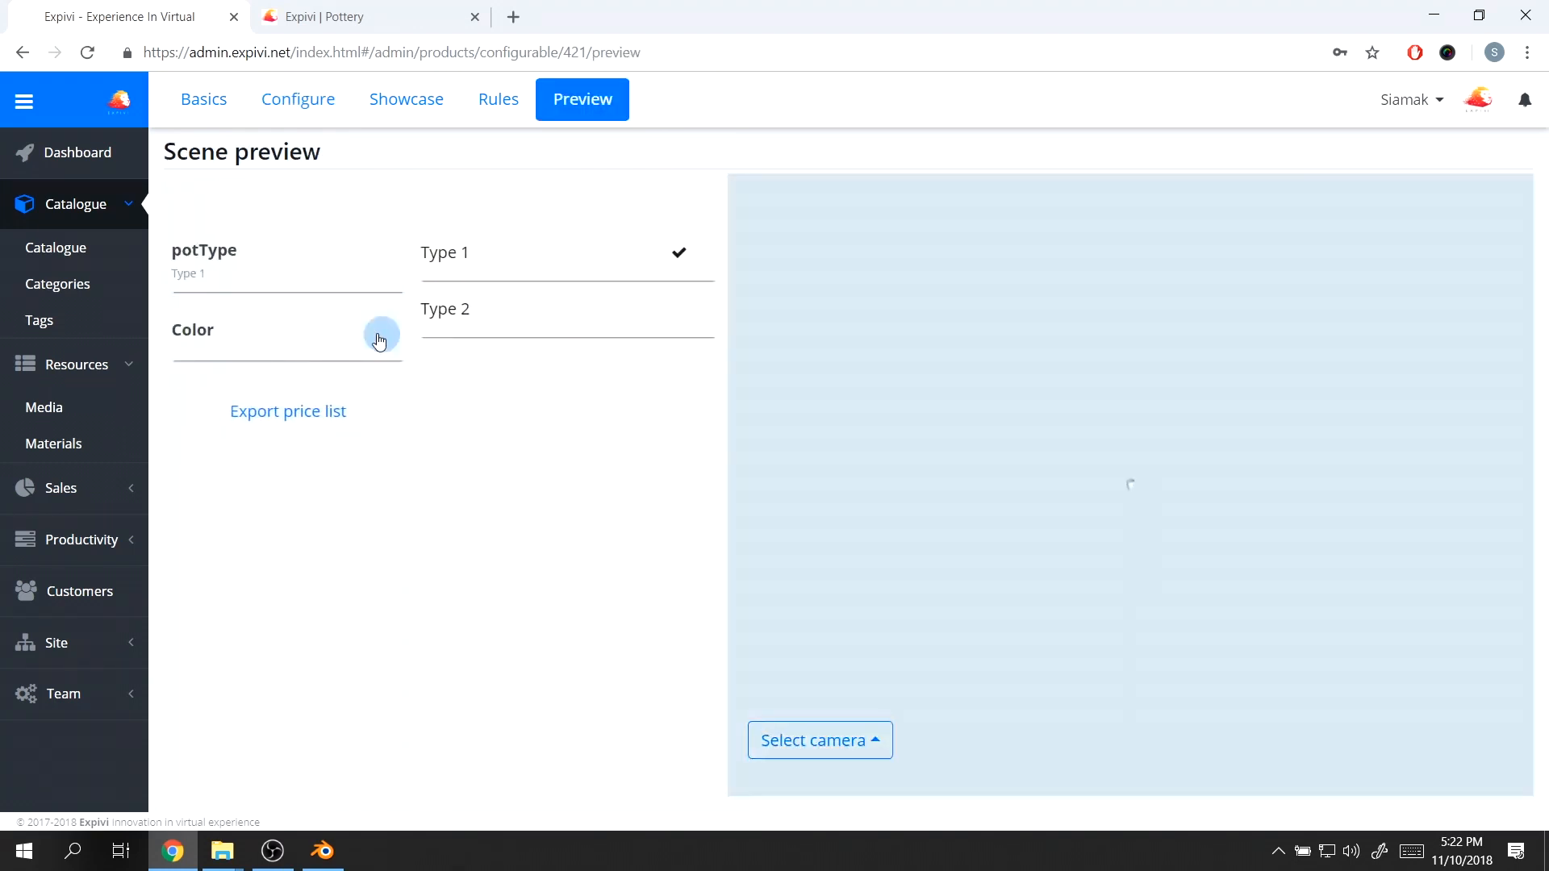
pyautogui.click(348, 333)
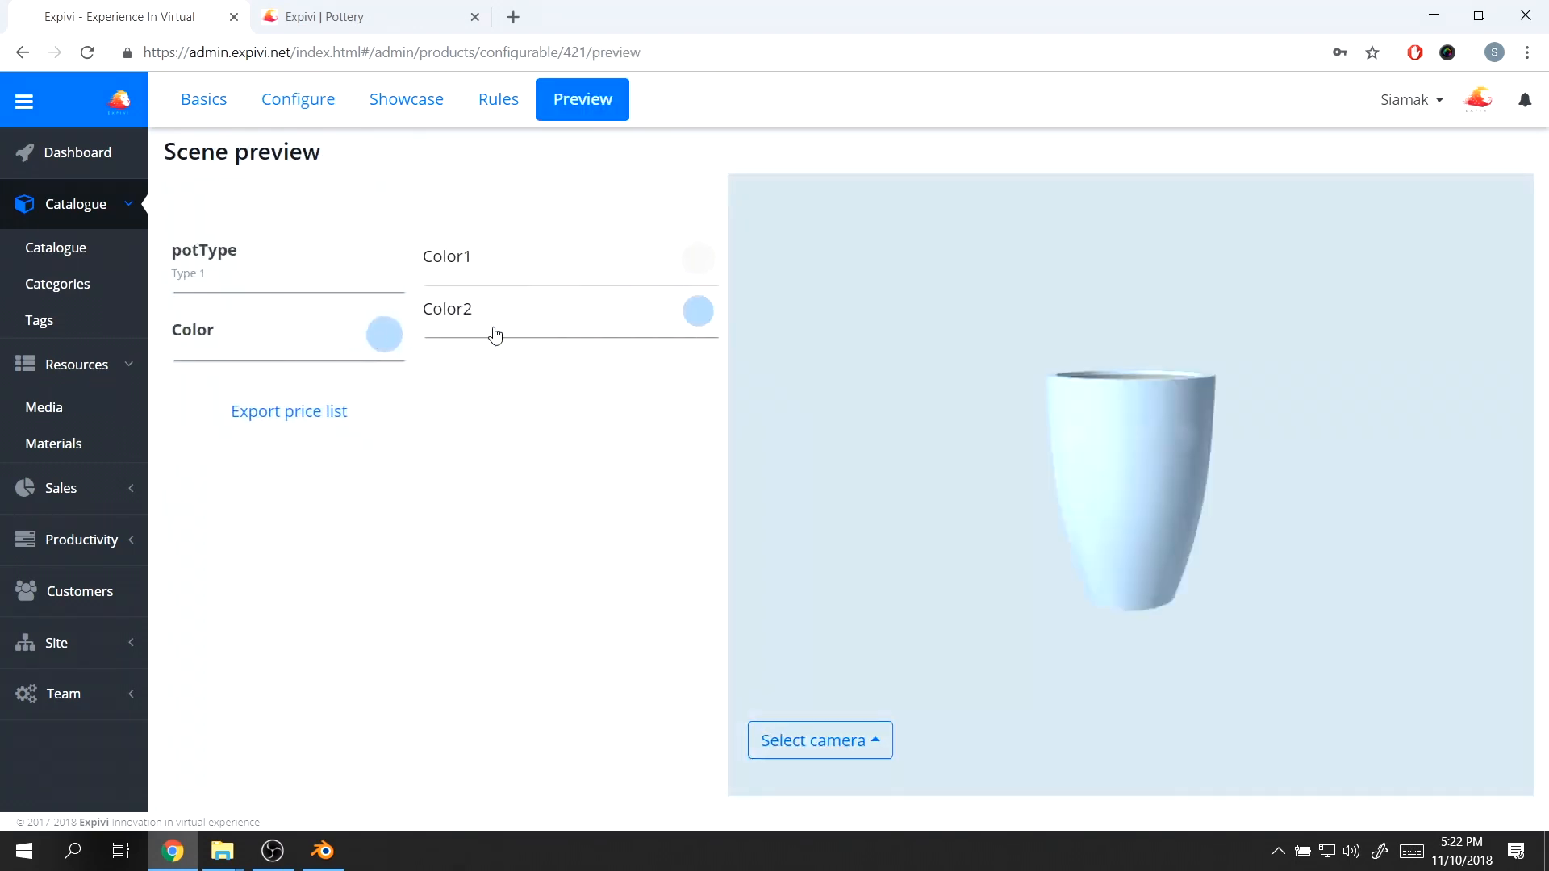
pyautogui.click(625, 255)
pyautogui.moveTo(1009, 385); pyautogui.dragTo(1054, 436)
pyautogui.scroll(3, 1165, 450)
pyautogui.click(663, 311)
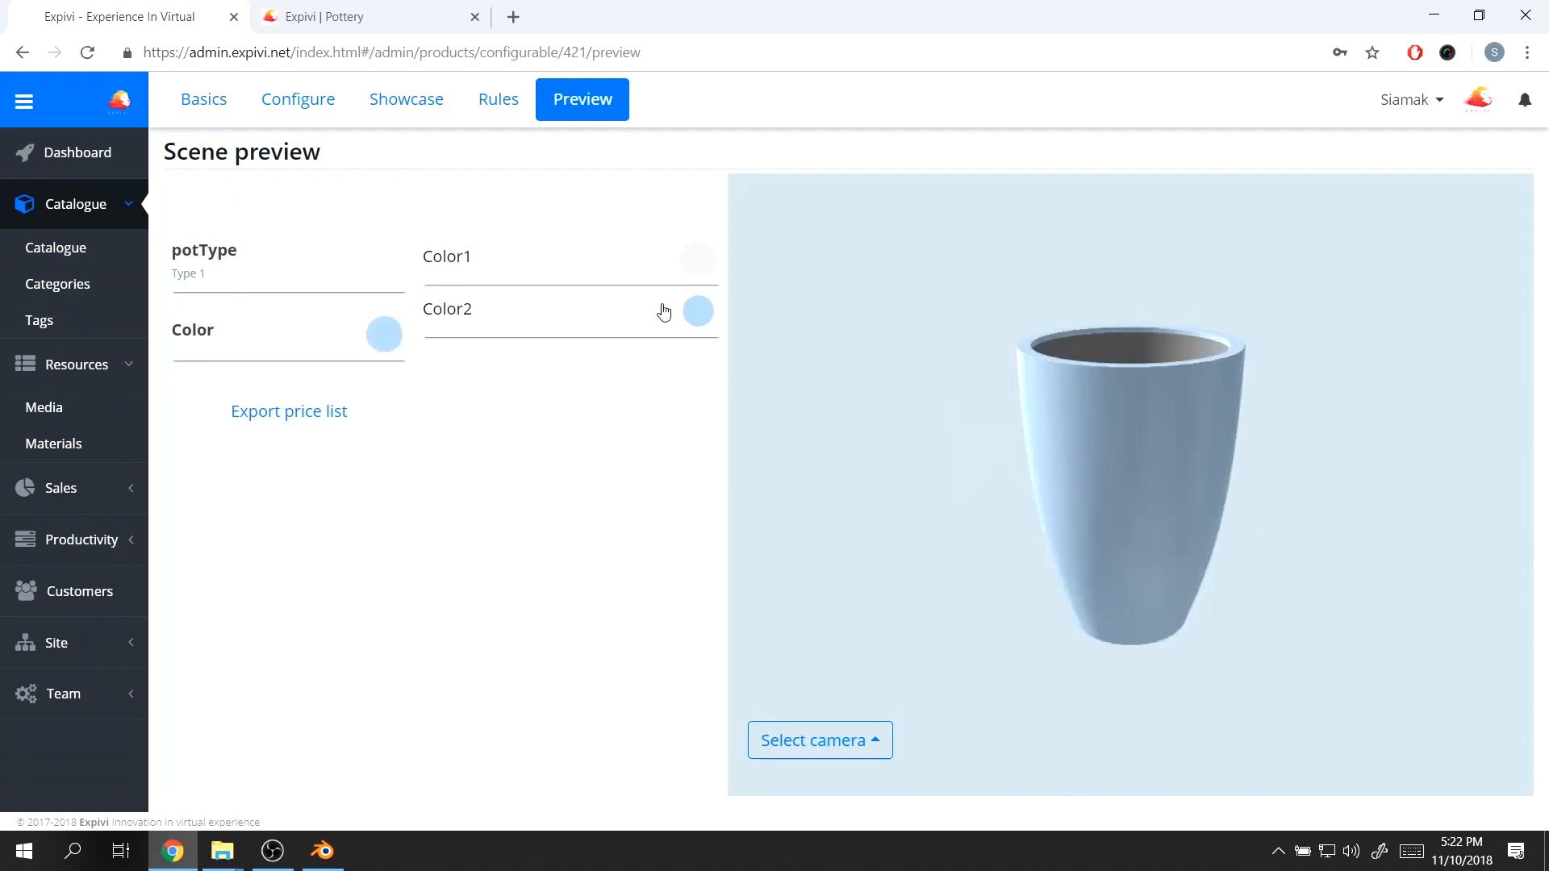
pyautogui.click(669, 257)
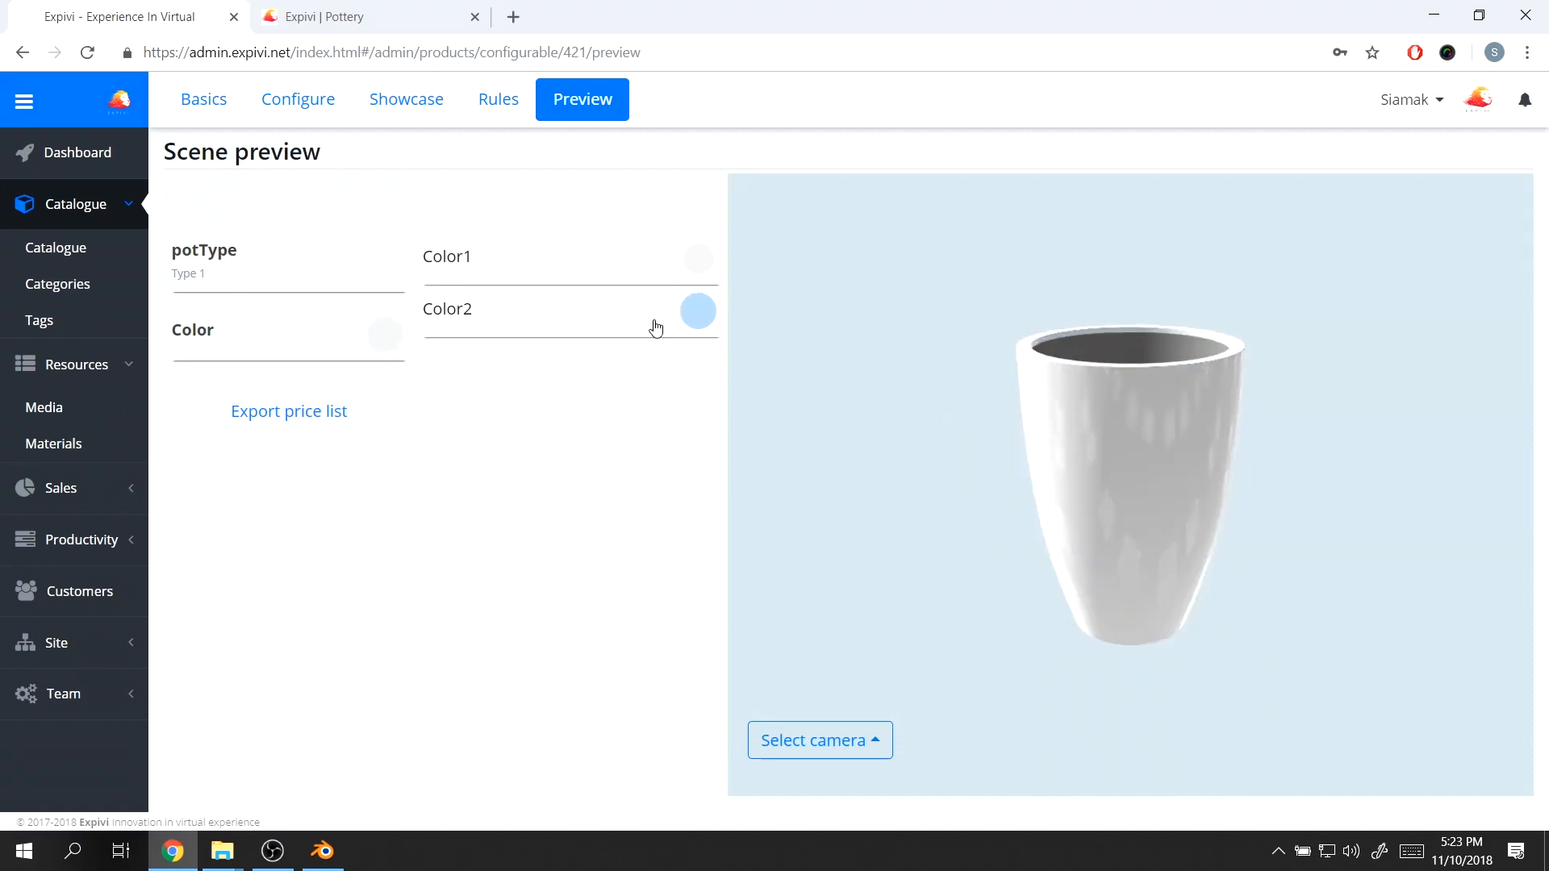
pyautogui.click(655, 325)
pyautogui.click(673, 260)
pyautogui.click(664, 322)
pyautogui.click(673, 266)
pyautogui.click(667, 312)
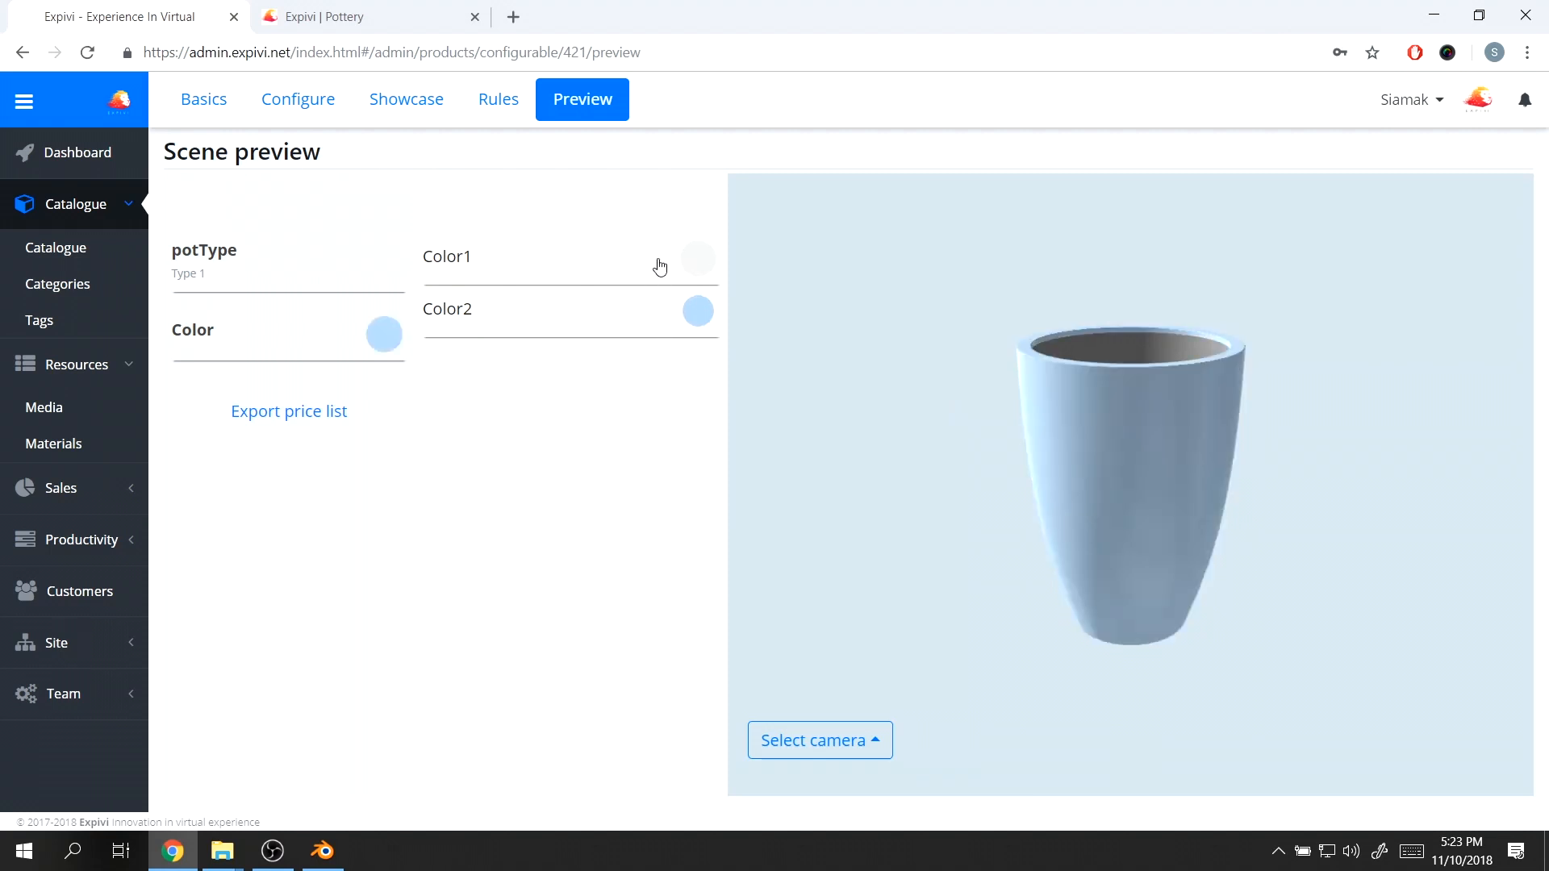
pyautogui.click(659, 266)
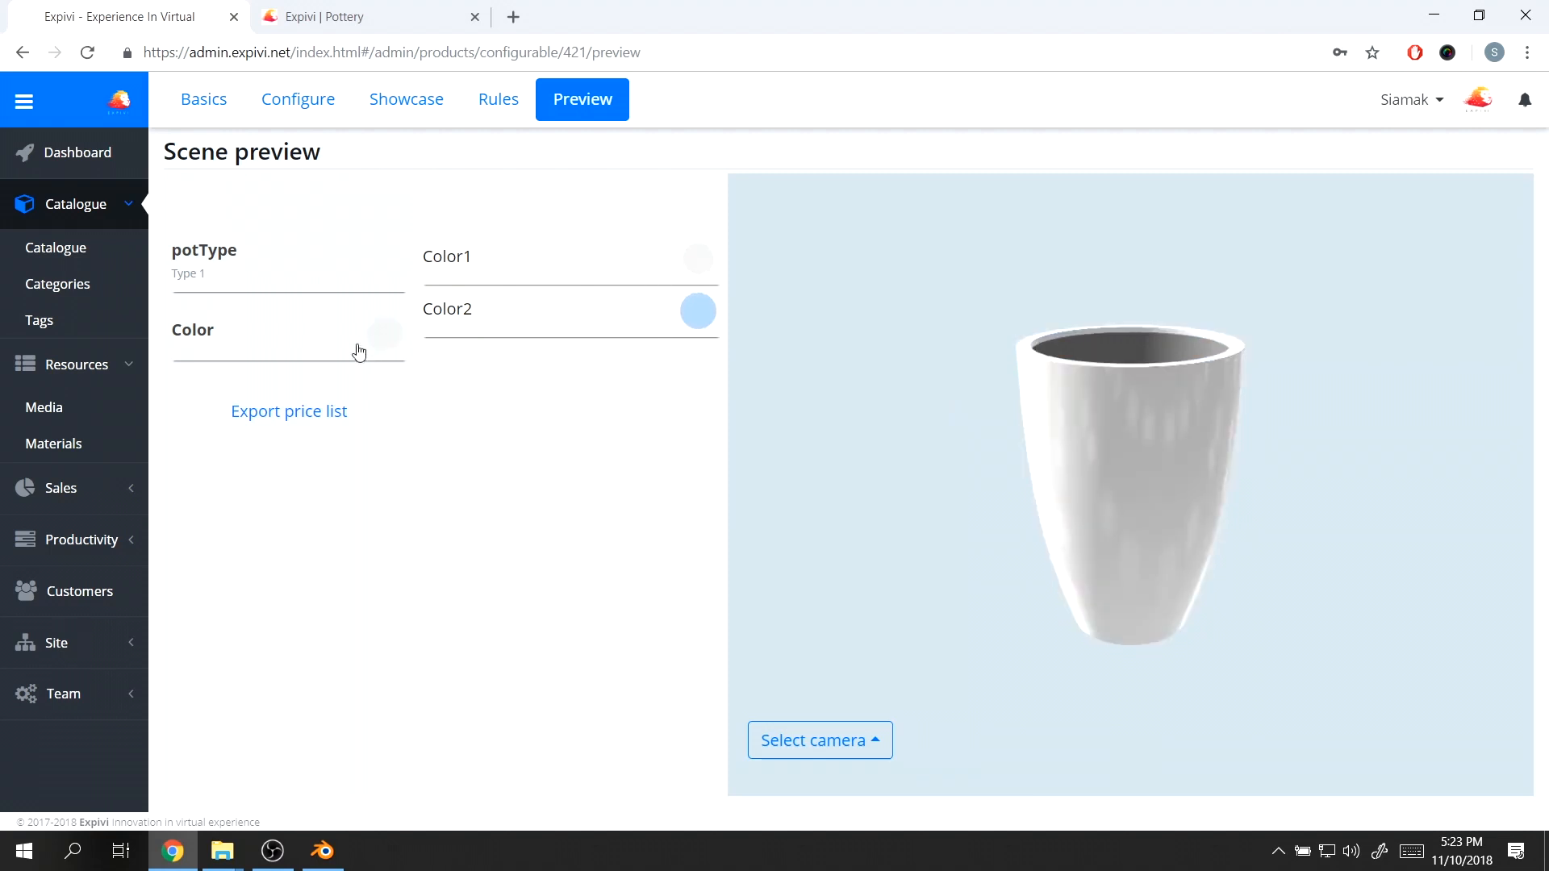
pyautogui.click(554, 317)
pyautogui.scroll(3, 1173, 443)
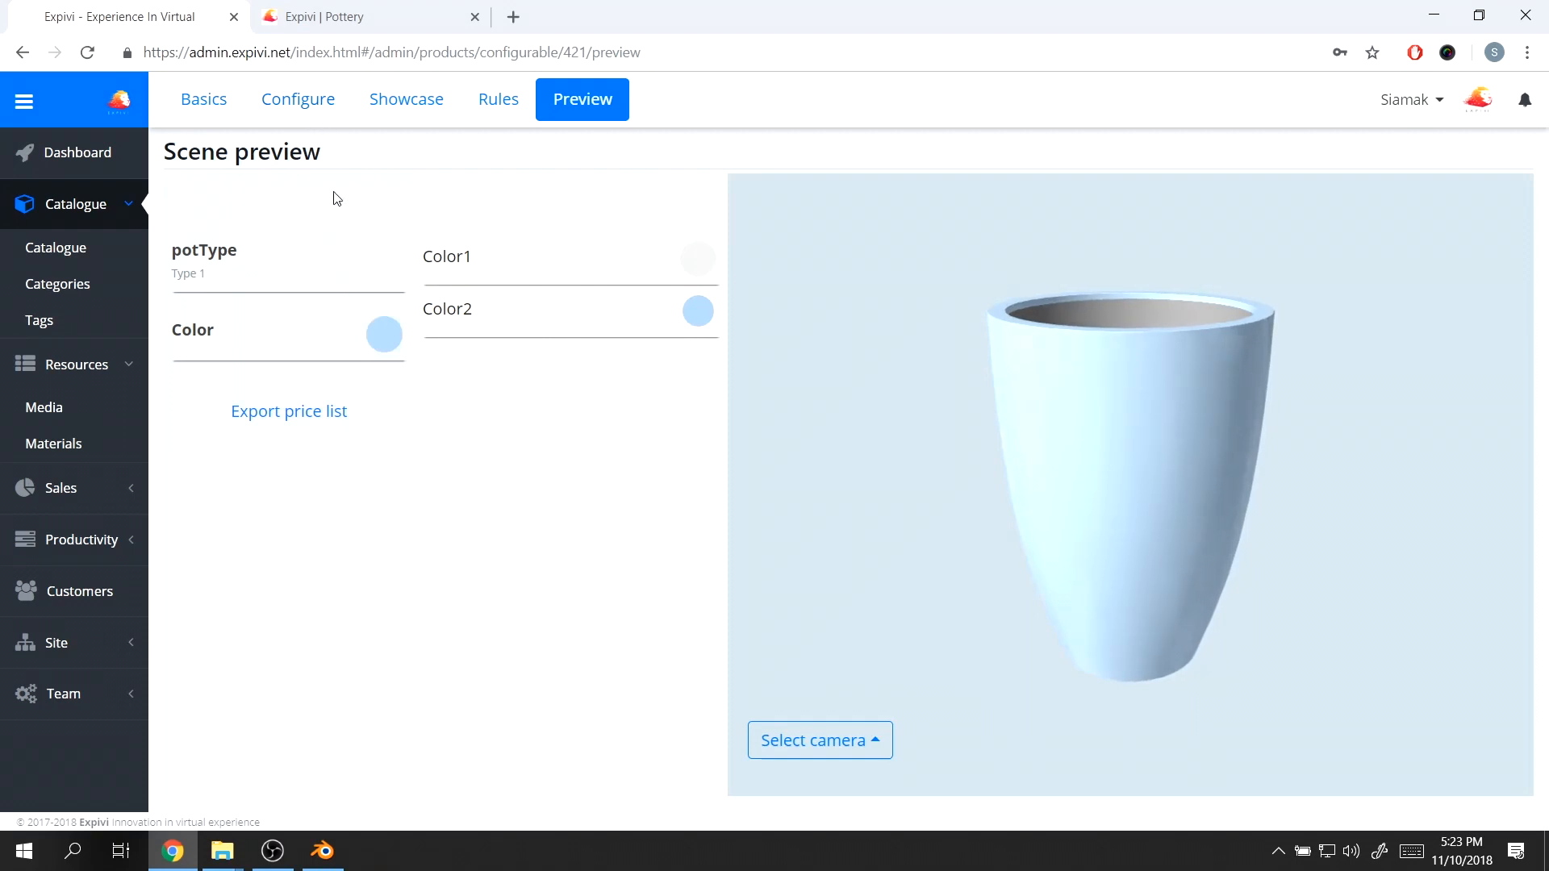
# - Return to the product configuration, then switch to Blender and inspect the pot's outer shell up close
pyautogui.click(313, 105)
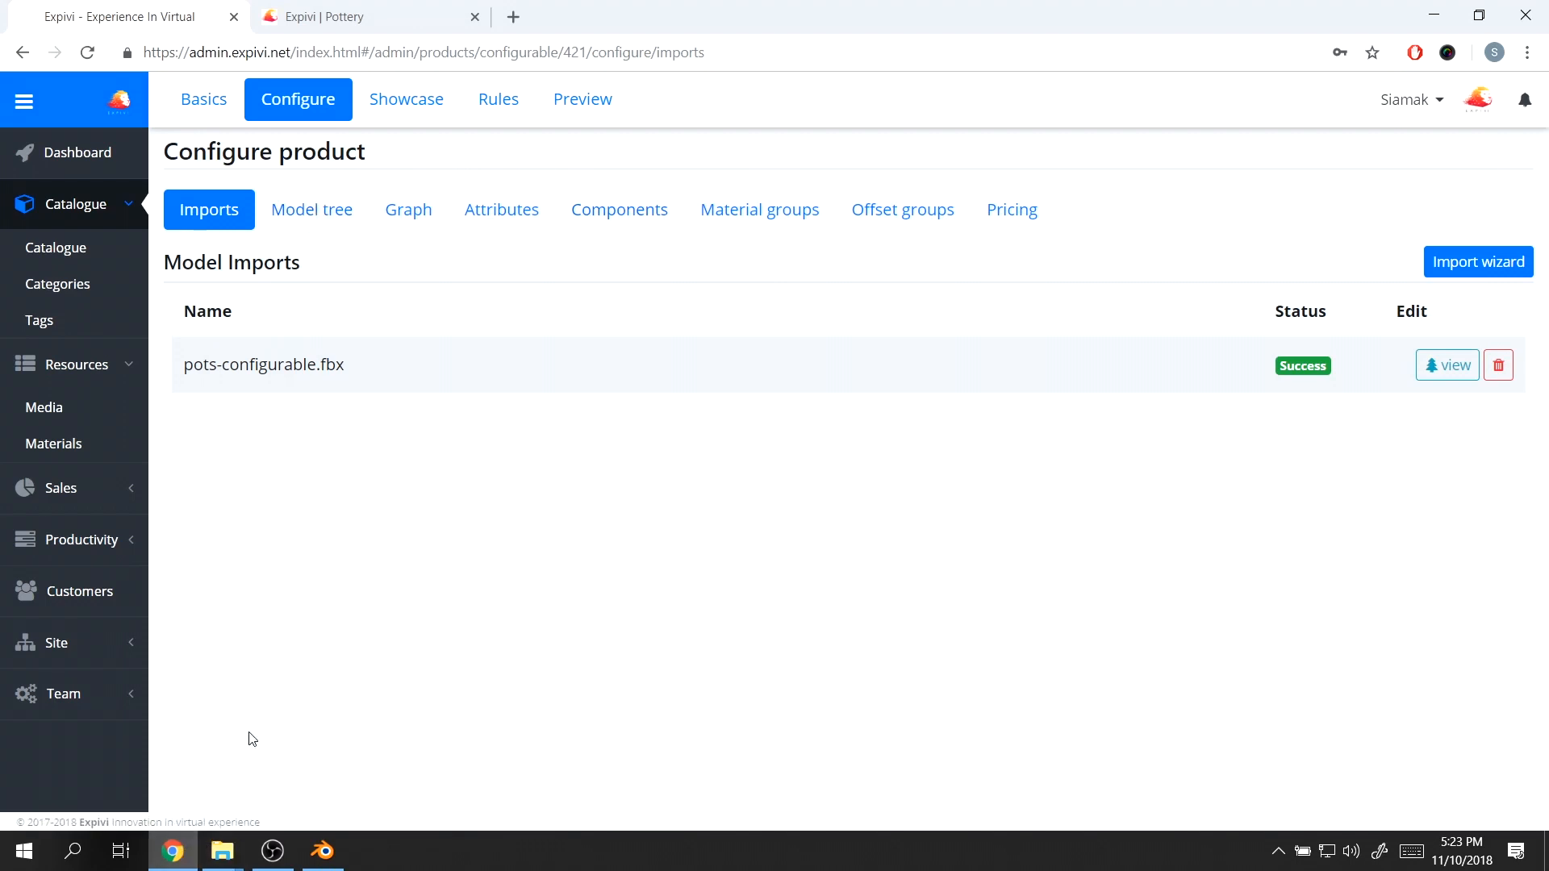
pyautogui.click(174, 853)
pyautogui.click(322, 852)
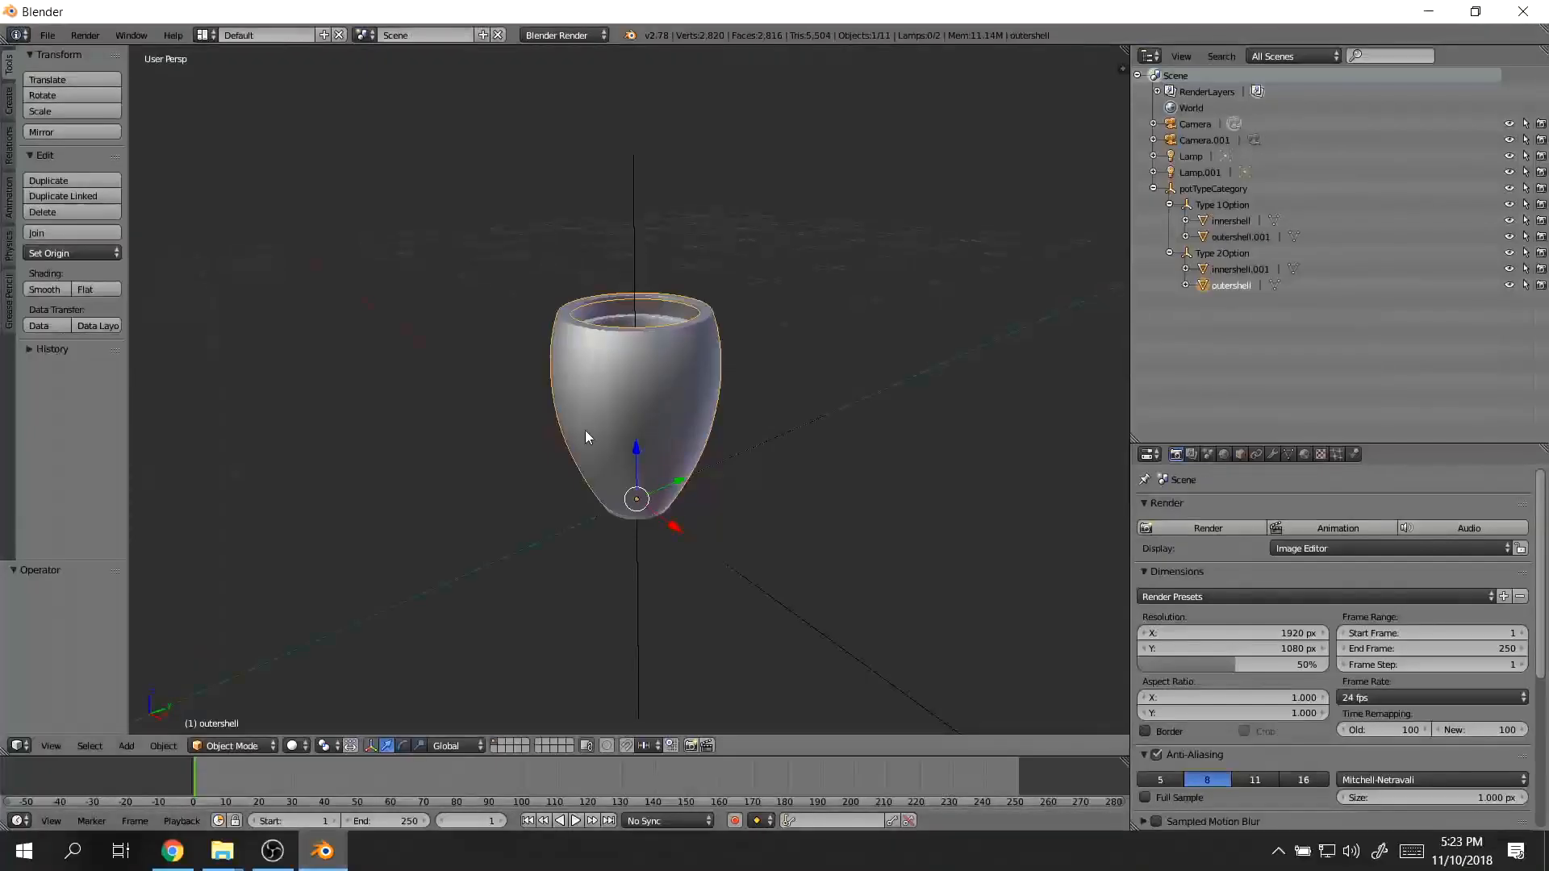
pyautogui.scroll(3, 689, 374)
pyautogui.moveTo(842, 337); pyautogui.dragTo(859, 371, button='middle')
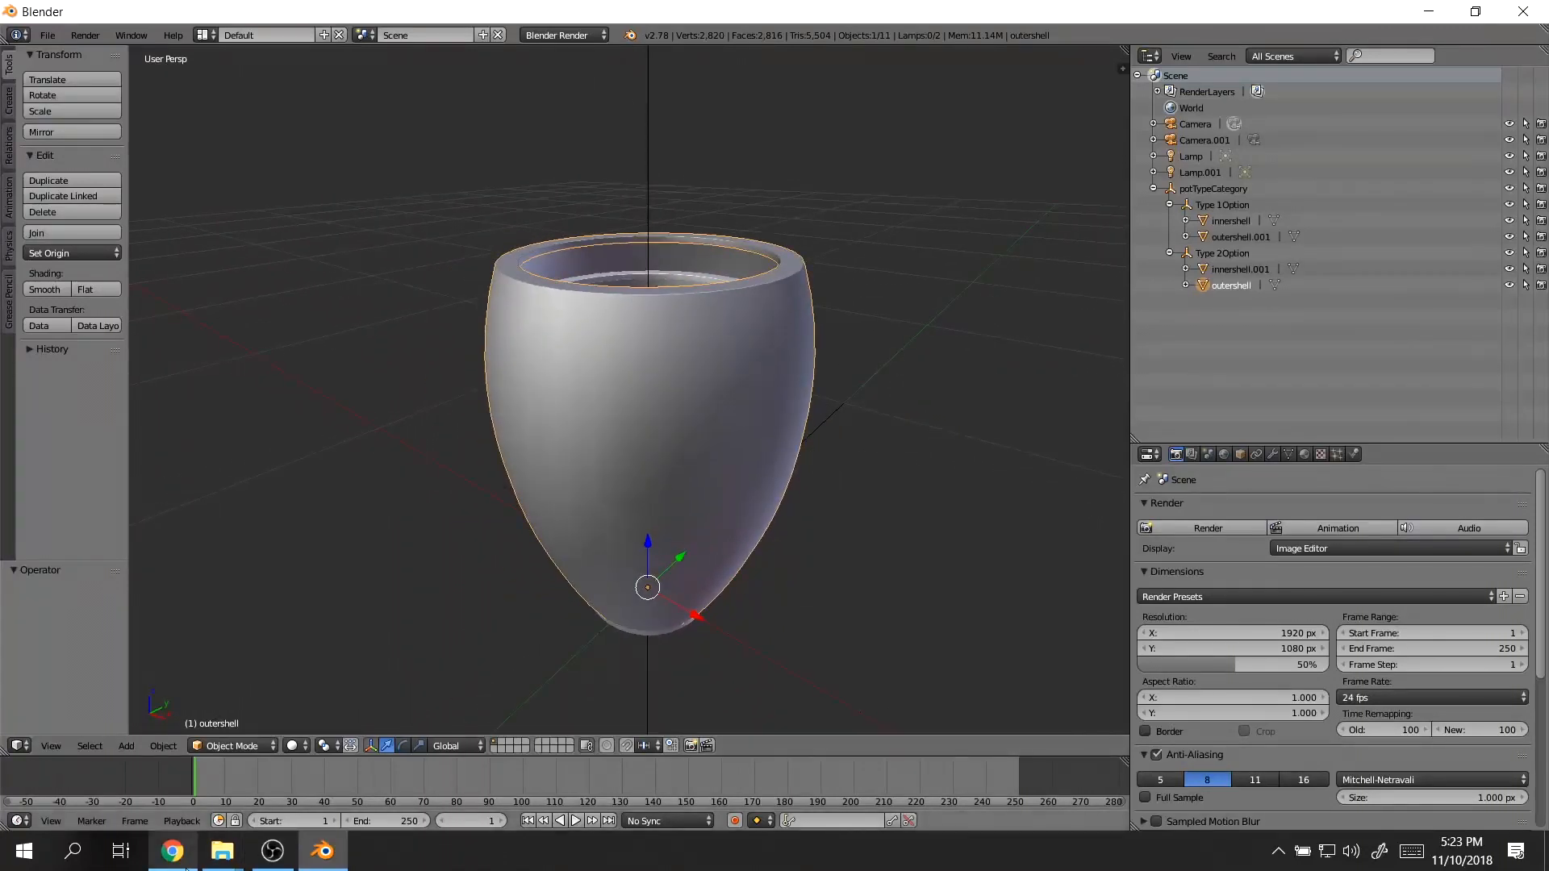
# - Expand potType and Type 1 in Expivi's model tree and compare their contents with the object hierarchy in Blender
pyautogui.hotkey('alt', 'Tab')
pyautogui.click(331, 210)
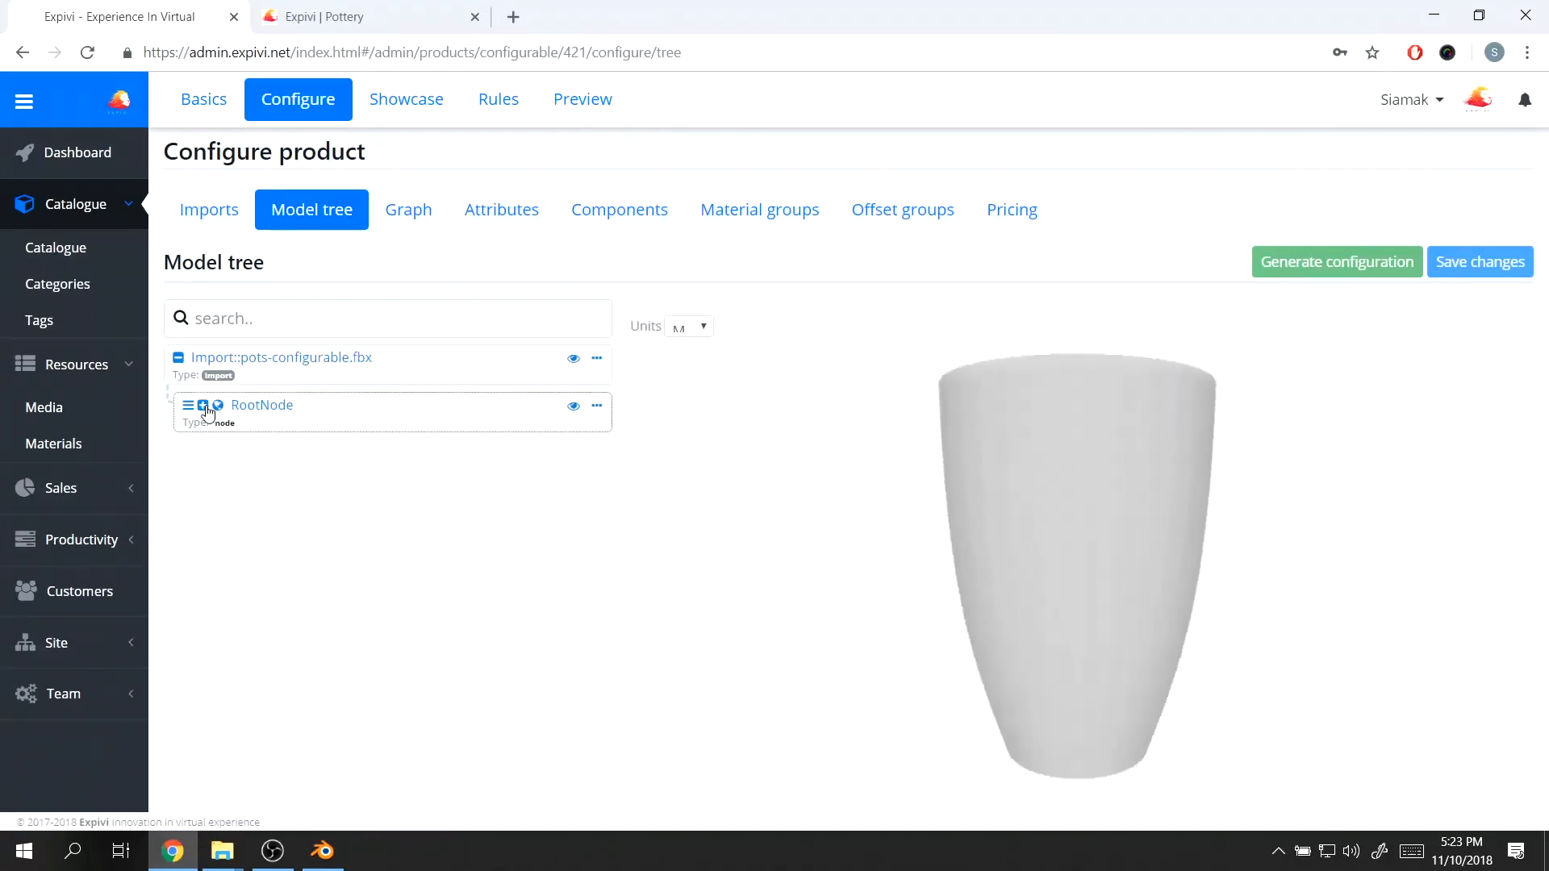
pyautogui.click(203, 405)
pyautogui.click(213, 562)
pyautogui.click(238, 663)
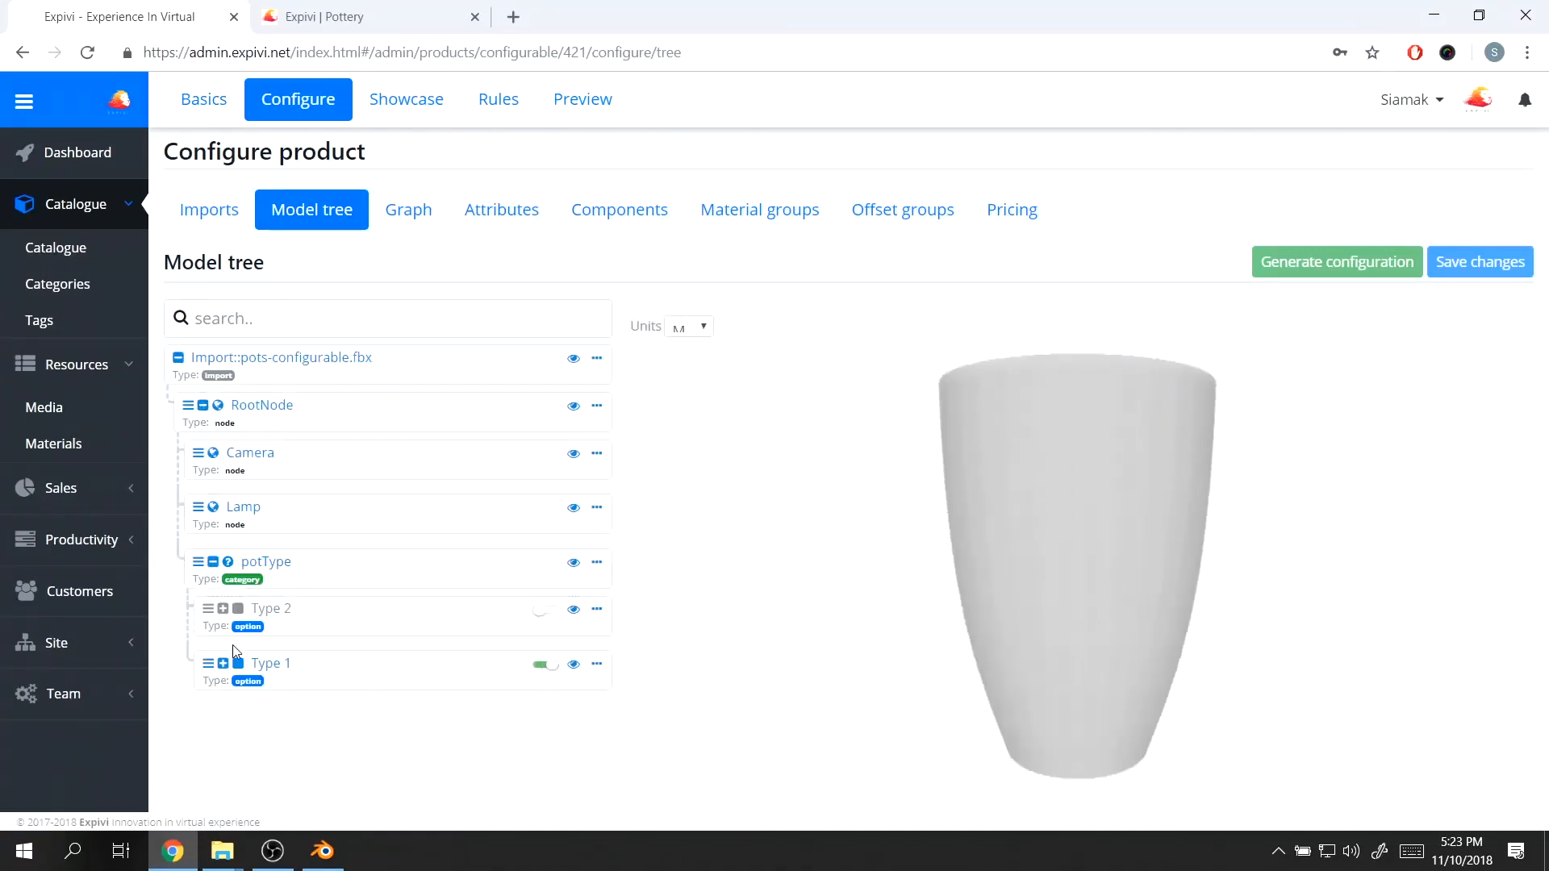
pyautogui.click(223, 663)
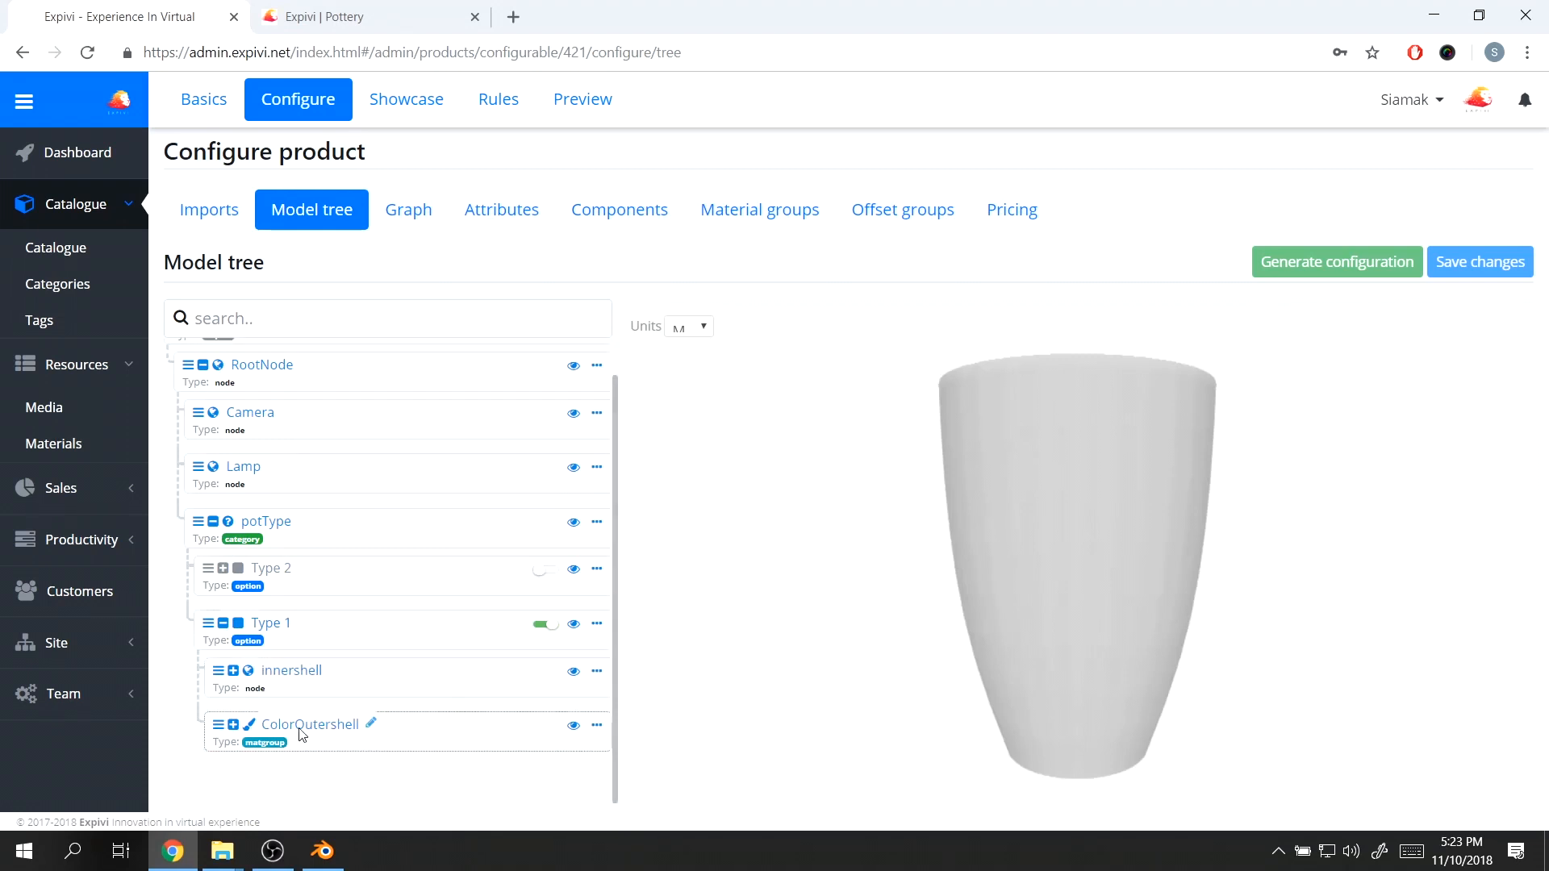
pyautogui.click(343, 853)
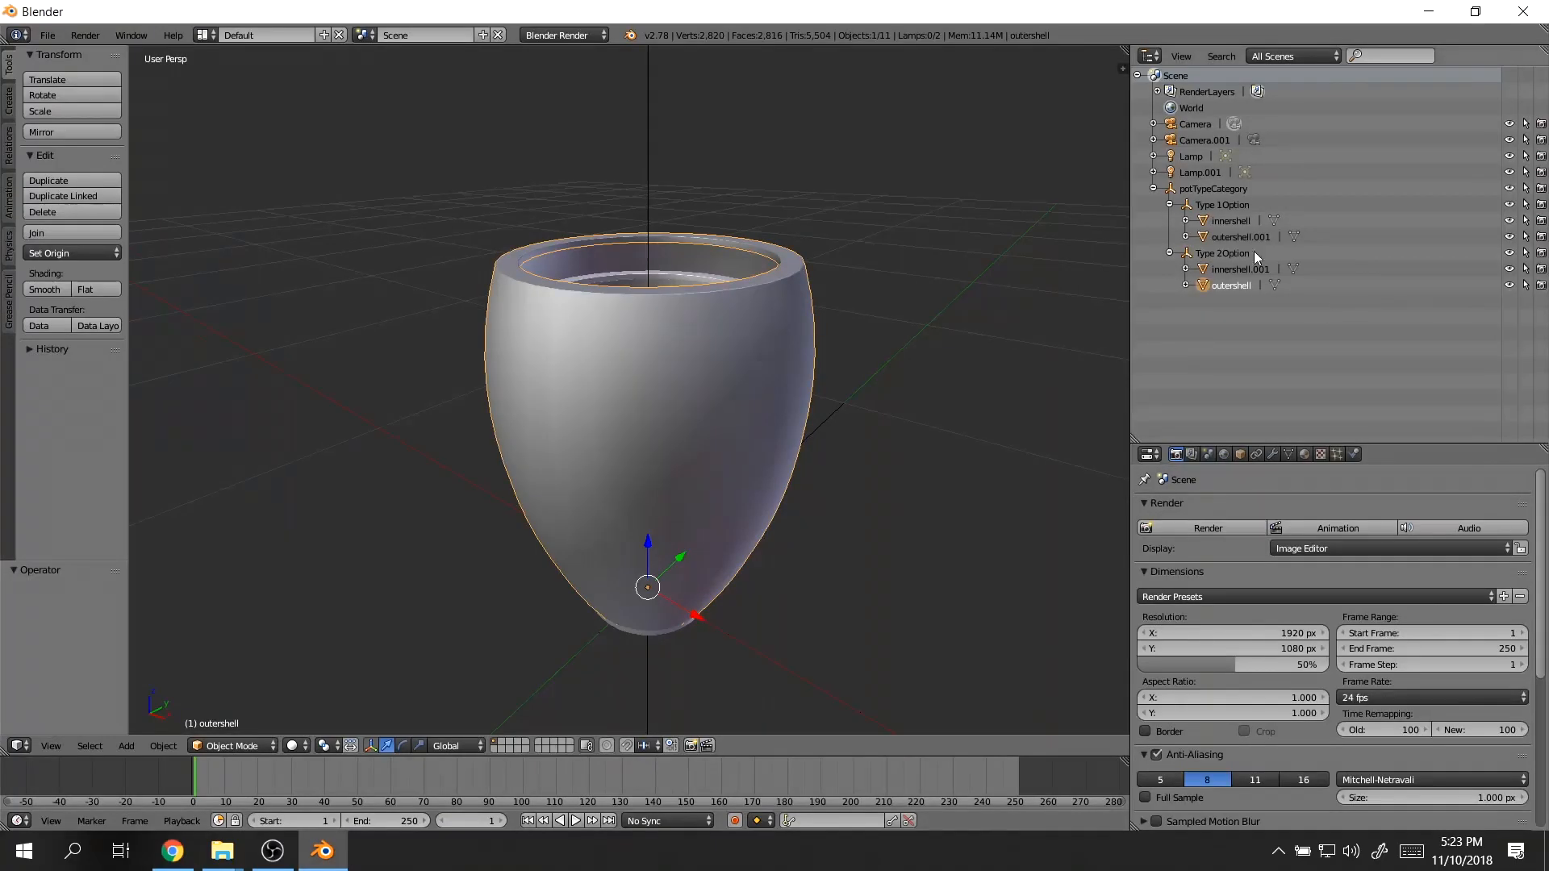
pyautogui.click(1429, 11)
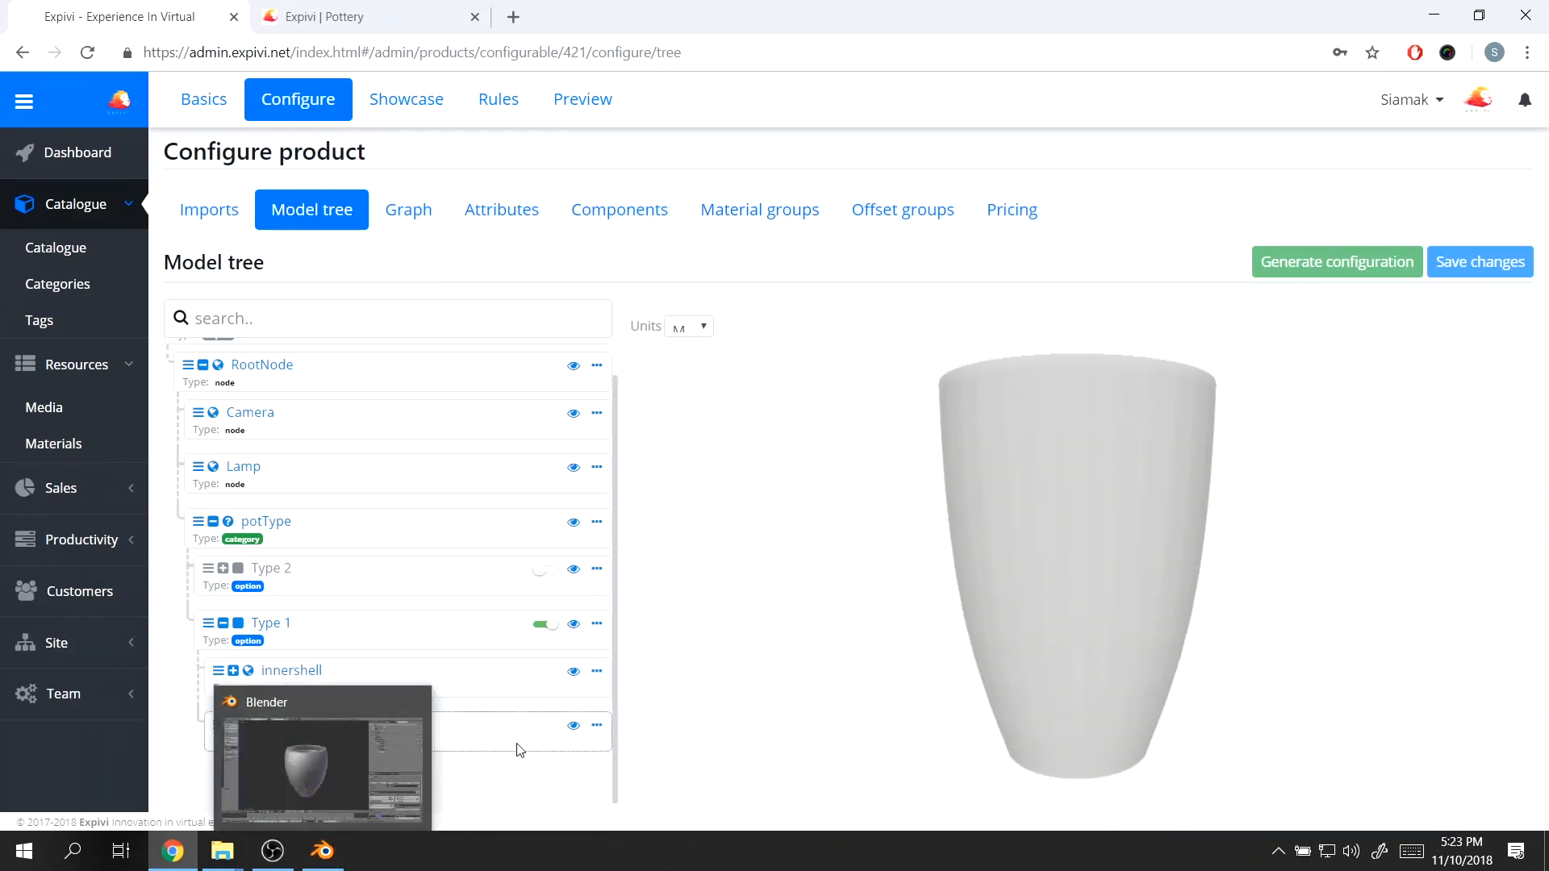
# - Copy the name of the ColorOutershell material group from Expivi's model tree, then switch to Blender
pyautogui.doubleClick(289, 732)
pyautogui.moveTo(380, 730); pyautogui.dragTo(222, 726)
pyautogui.hotkey('ctrl', 'c')
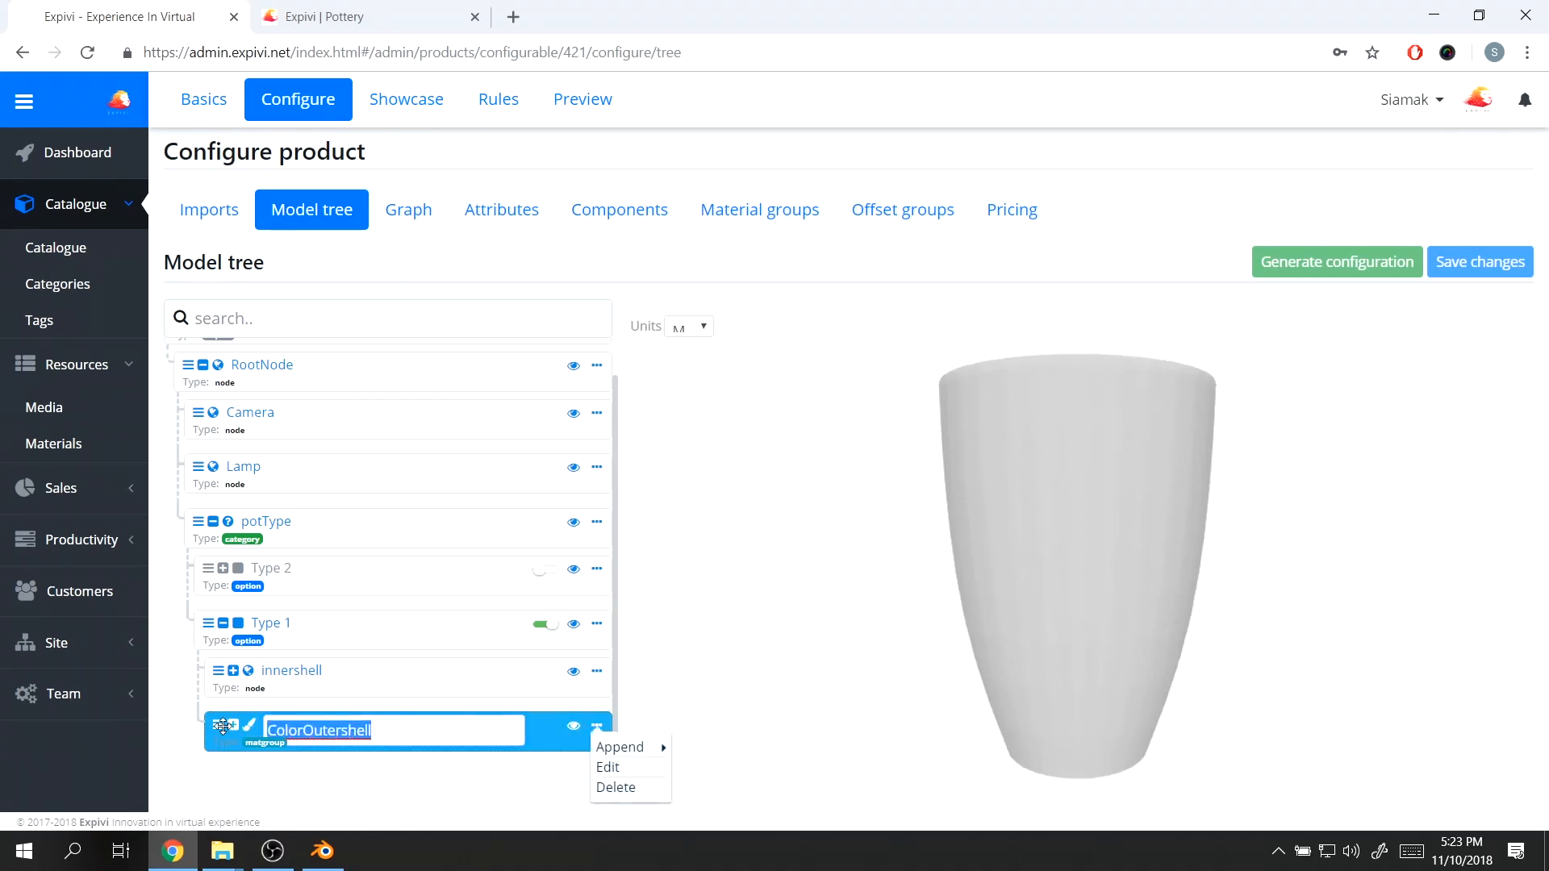
pyautogui.click(380, 797)
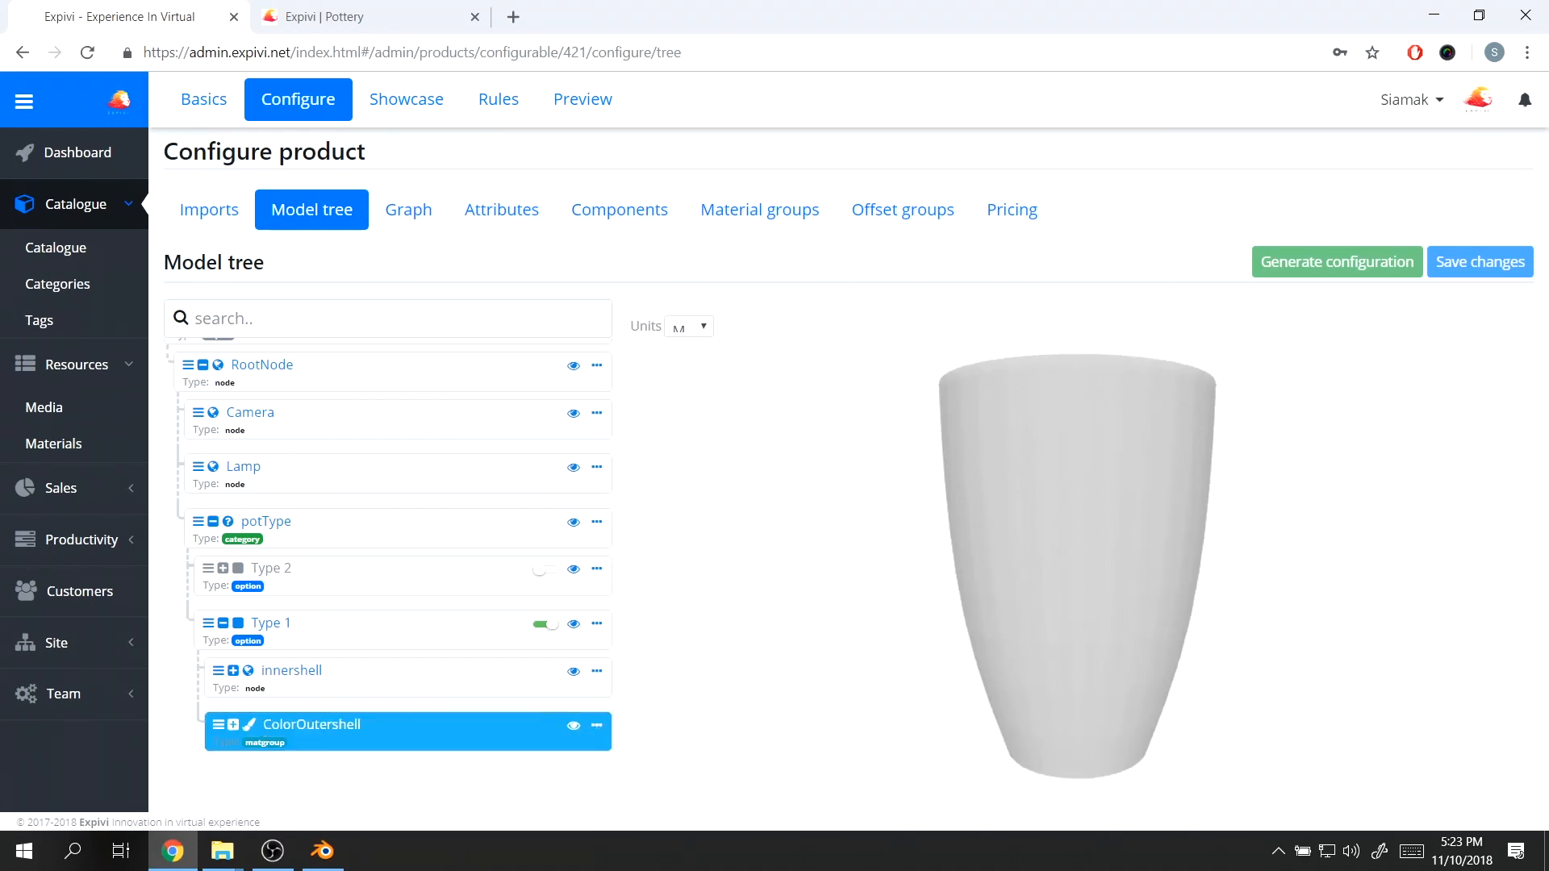
pyautogui.click(322, 851)
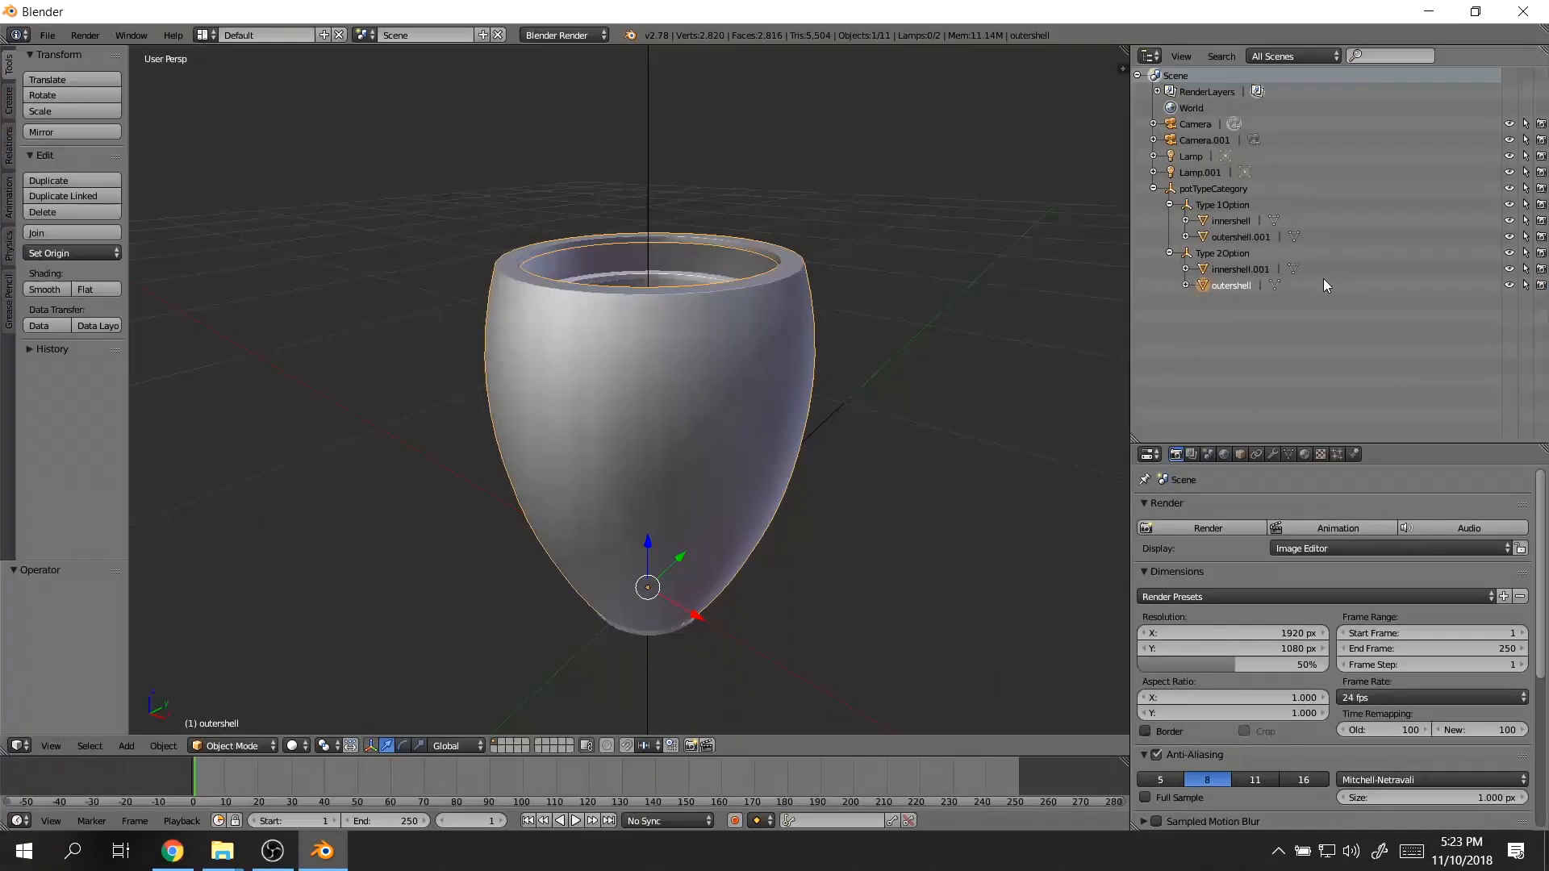
# - Select outershell.001, hide the Type 2Option hierarchy and show the Type 1Option hierarchy
pyautogui.click(1231, 236)
pyautogui.keyDown('ctrl'); pyautogui.click(1509, 189); pyautogui.keyUp('ctrl')
pyautogui.keyDown('ctrl'); pyautogui.click(1510, 189); pyautogui.keyUp('ctrl')
pyautogui.keyDown('ctrl'); pyautogui.click(1509, 205); pyautogui.keyUp('ctrl')
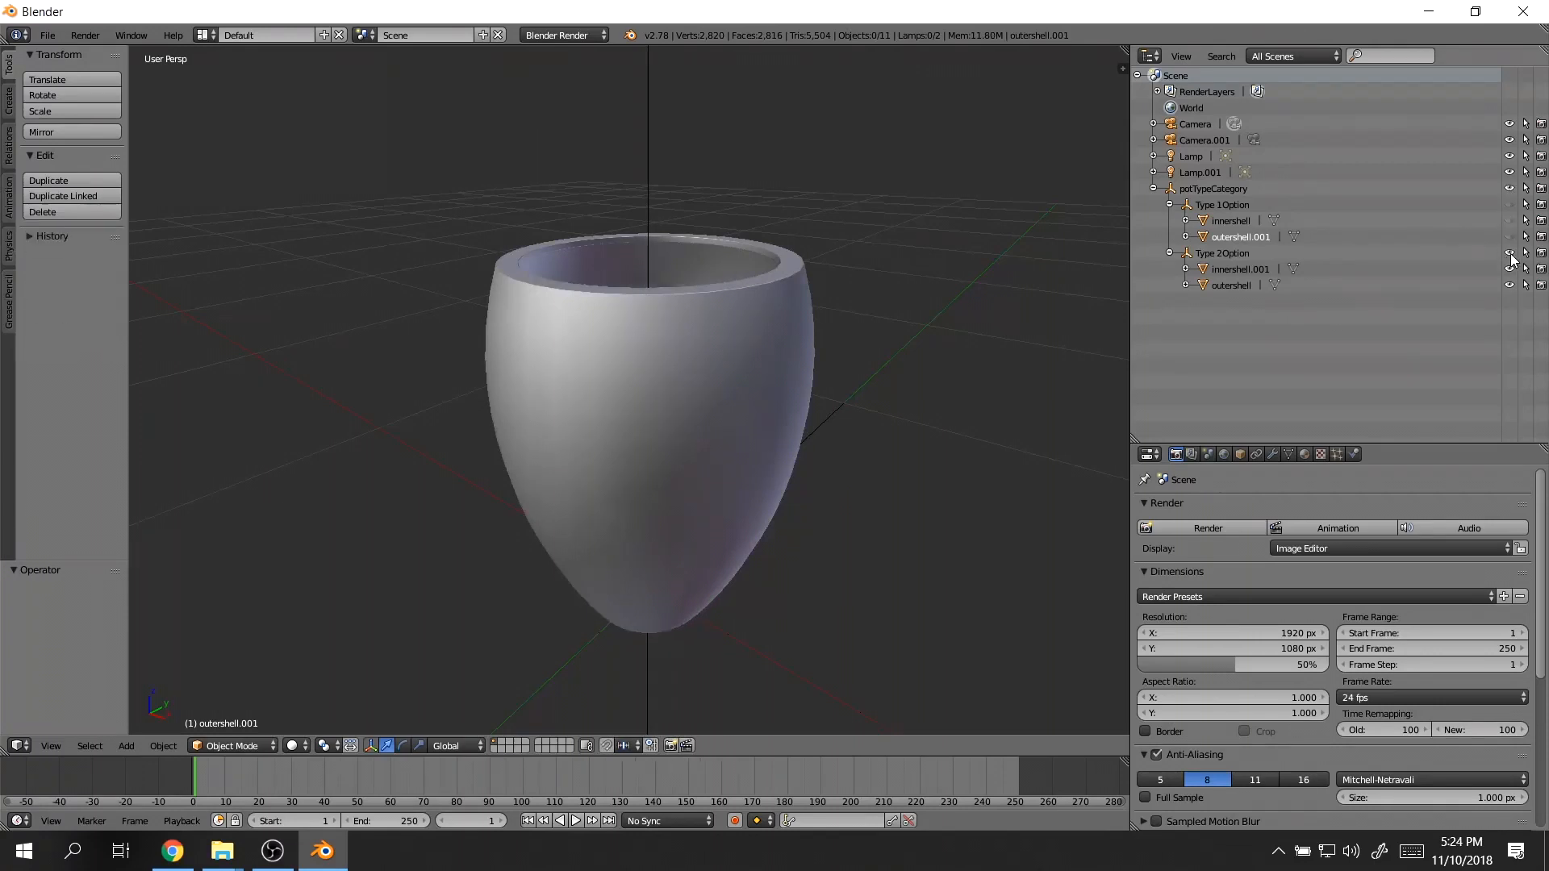
pyautogui.keyDown('ctrl'); pyautogui.click(1510, 253); pyautogui.keyUp('ctrl')
pyautogui.keyDown('ctrl'); pyautogui.click(1509, 204); pyautogui.keyUp('ctrl')
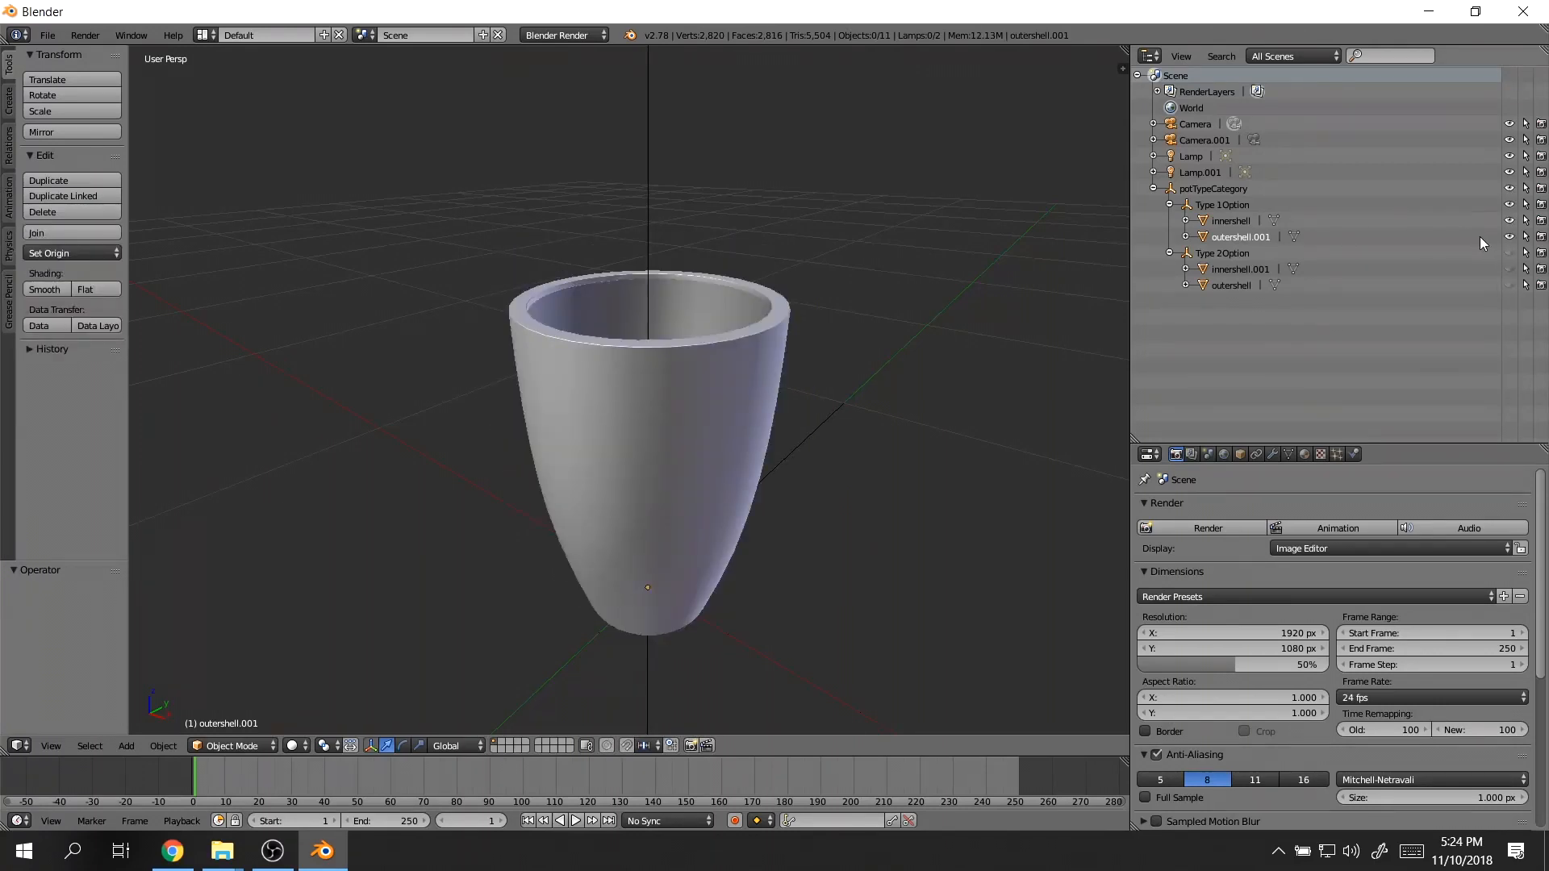
# - Toggle the visibility of outershell.001 and outershell to identify each pot's shell, and widen the outliner
pyautogui.click(1510, 238)
pyautogui.click(1509, 237)
pyautogui.click(1509, 286)
pyautogui.click(1510, 285)
pyautogui.click(1509, 286)
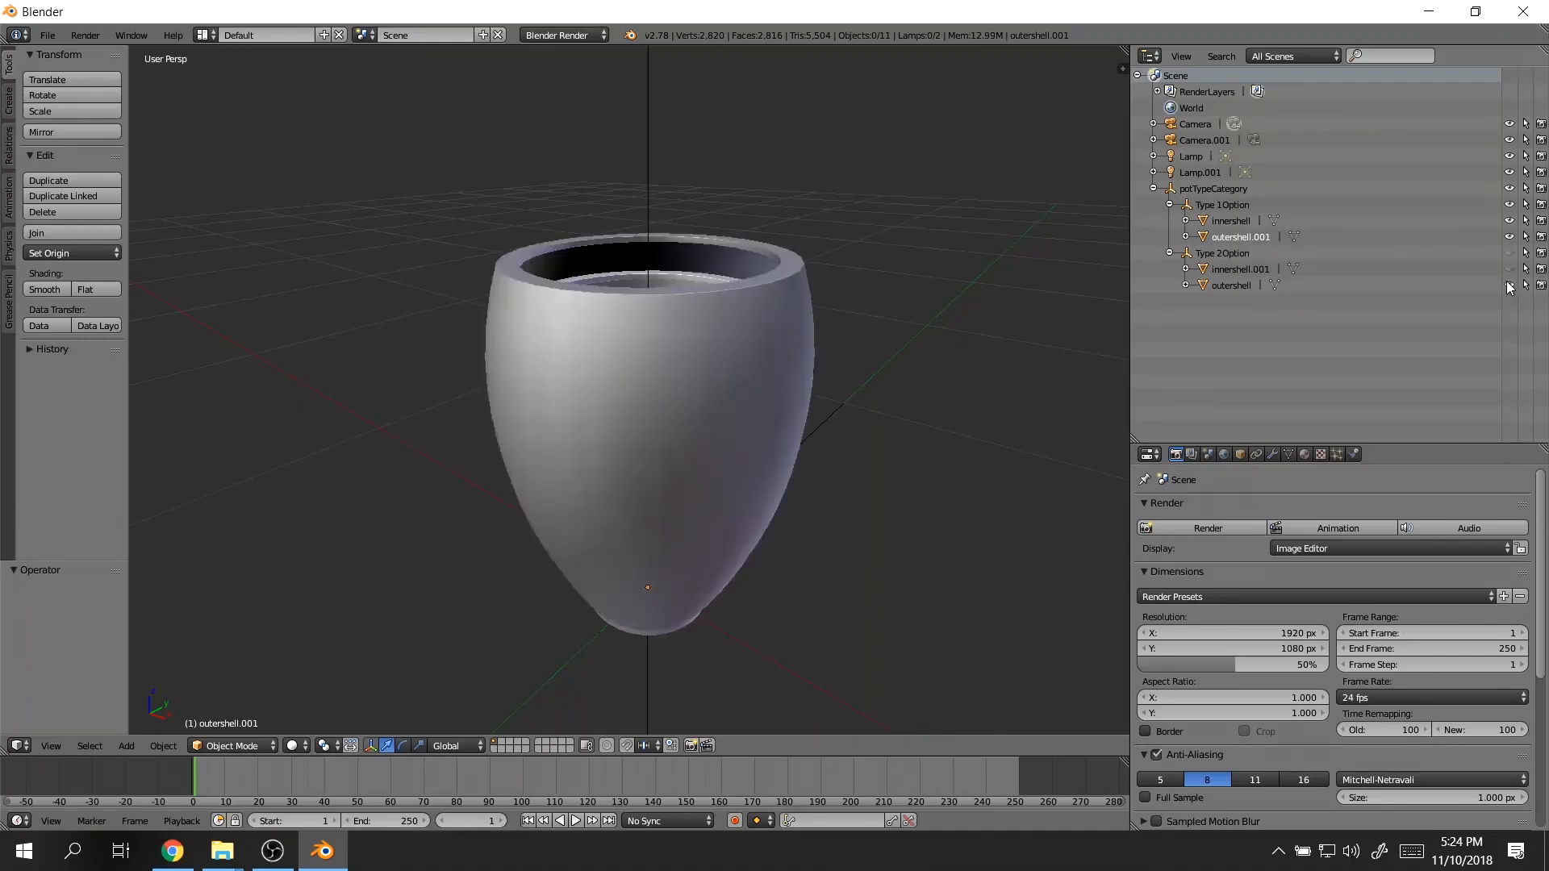
pyautogui.click(1186, 285)
pyautogui.click(1186, 286)
pyautogui.moveTo(1132, 239); pyautogui.dragTo(1018, 240)
pyautogui.click(1509, 286)
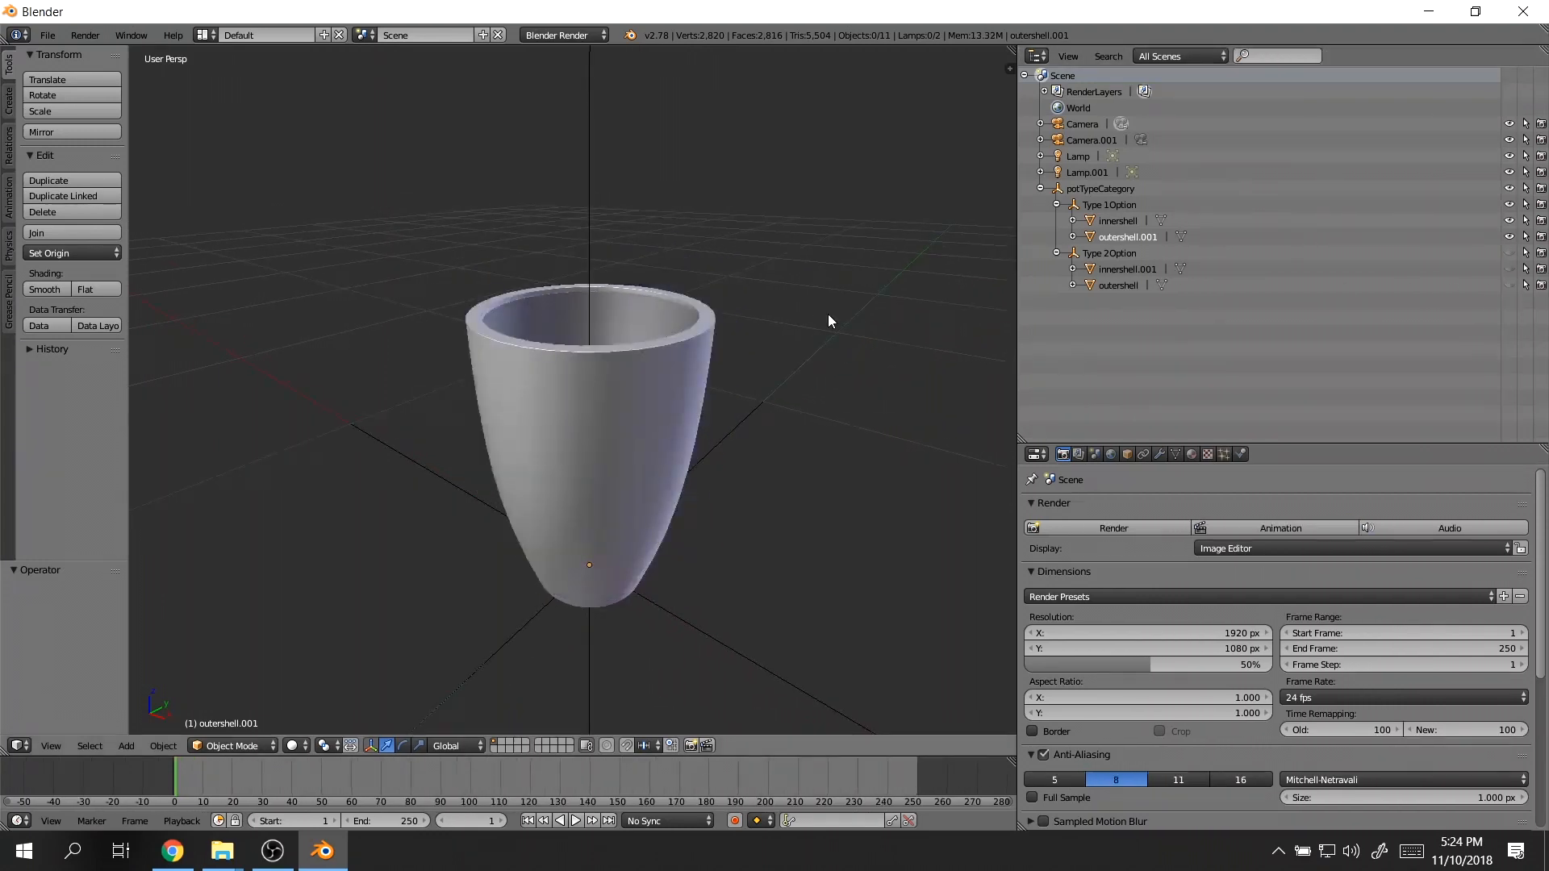
# - Select outershell.001 and set the 3D cursor location to 0, 0, 0
pyautogui.scroll(2, 636, 413)
pyautogui.click(1097, 207)
pyautogui.click(1112, 235)
pyautogui.click(1009, 69)
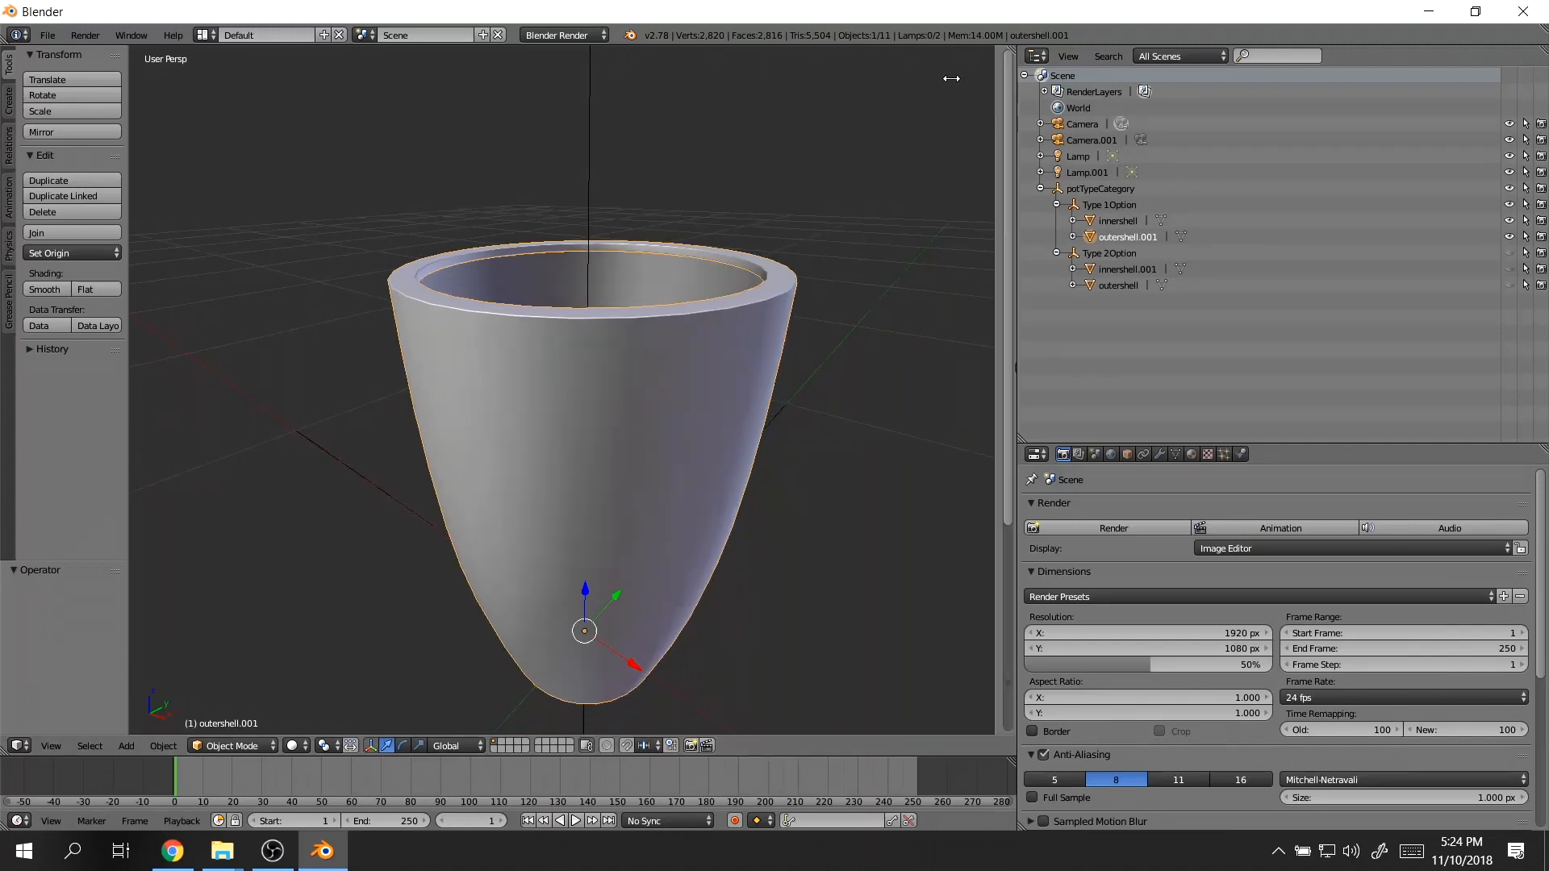
pyautogui.scroll(-3, 952, 544)
pyautogui.click(964, 628)
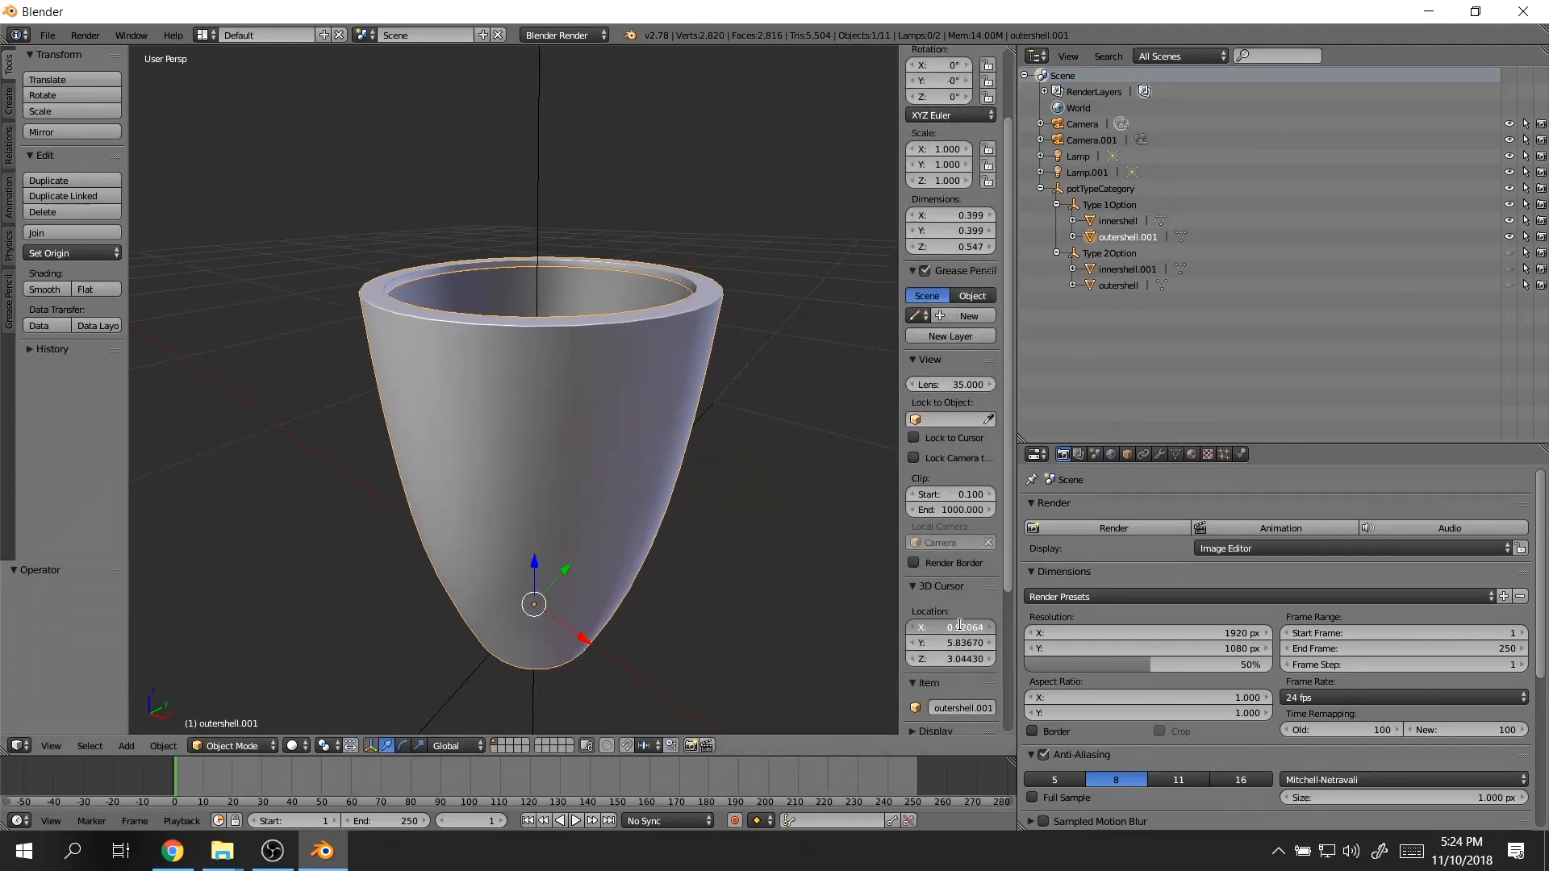
pyautogui.write('0')
pyautogui.press('Tab')
pyautogui.write('0')
pyautogui.press('Tab')
pyautogui.write('0')
pyautogui.press('Return')
pyautogui.press('n')
# - Add a plain axes empty at the scene origin
pyautogui.click(7, 106)
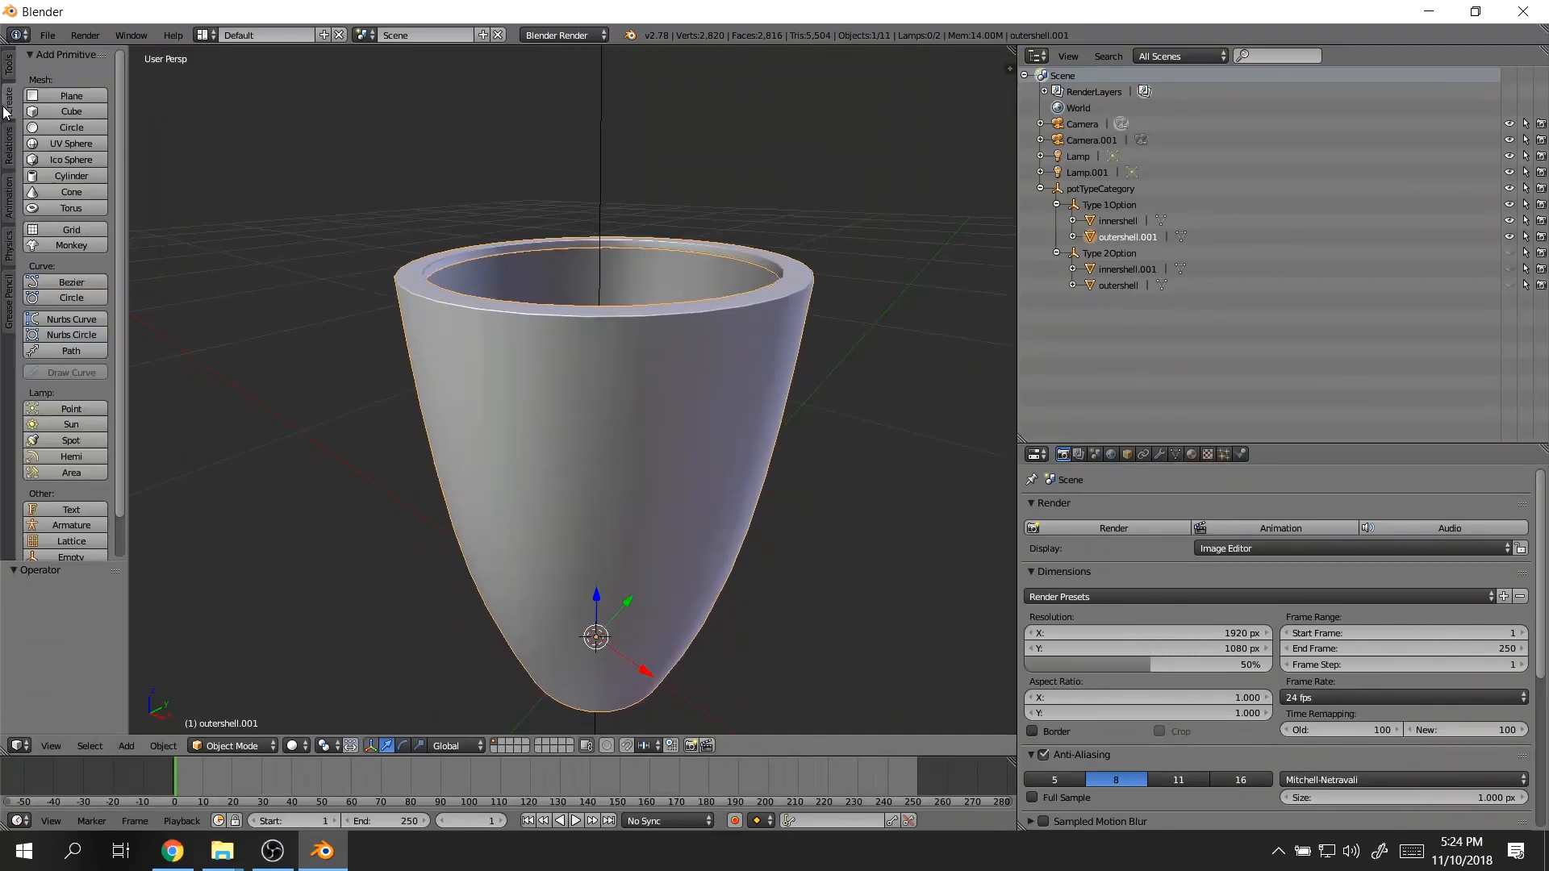
pyautogui.scroll(-2, 55, 445)
pyautogui.click(71, 511)
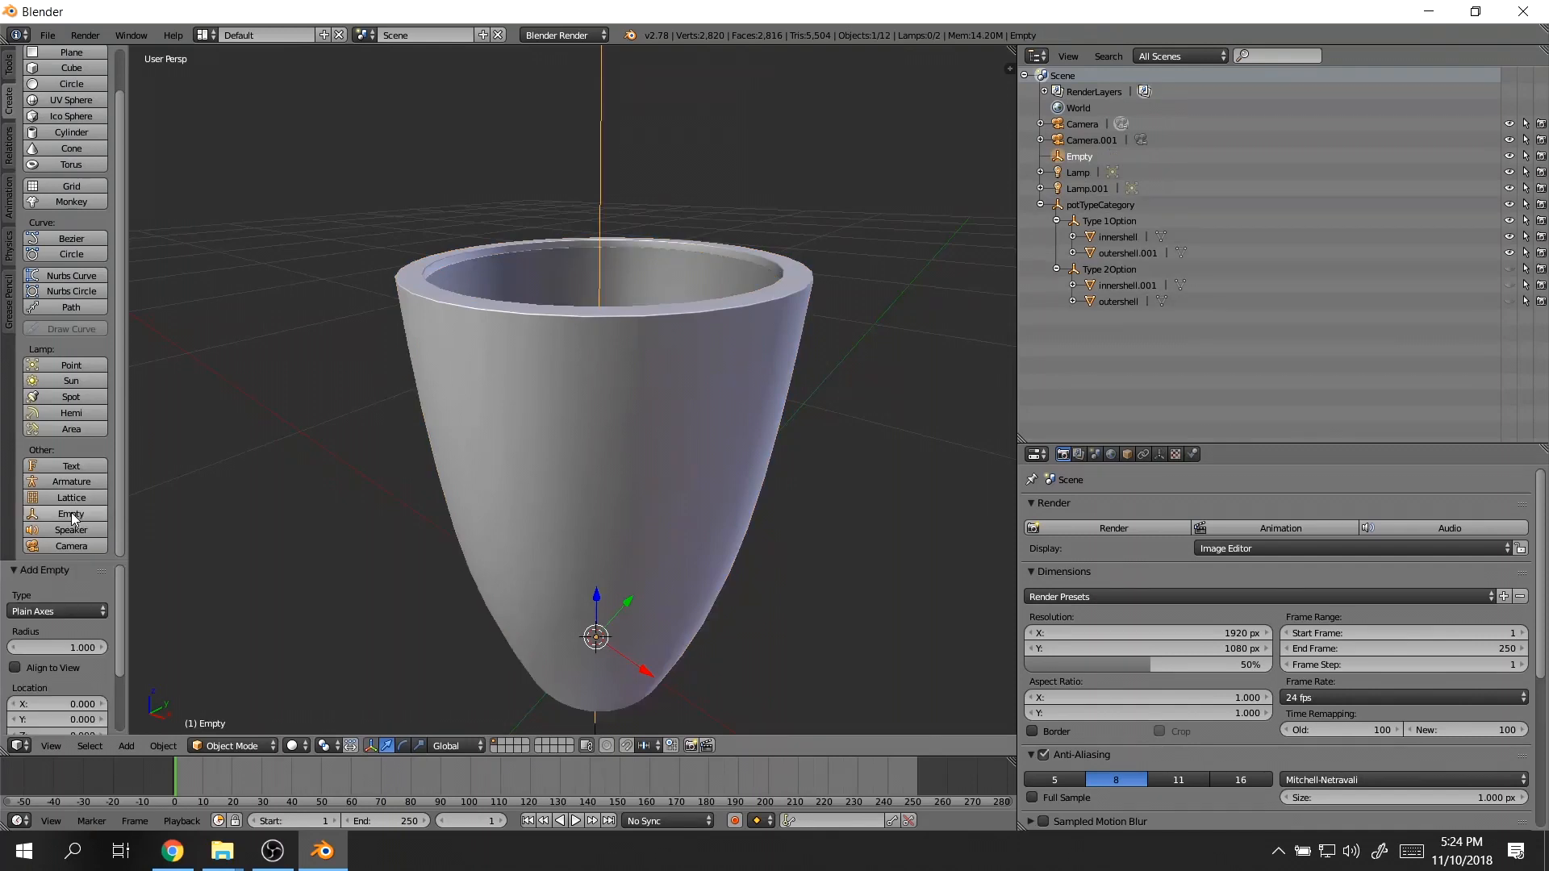
pyautogui.moveTo(772, 467); pyautogui.dragTo(801, 419, button='middle')
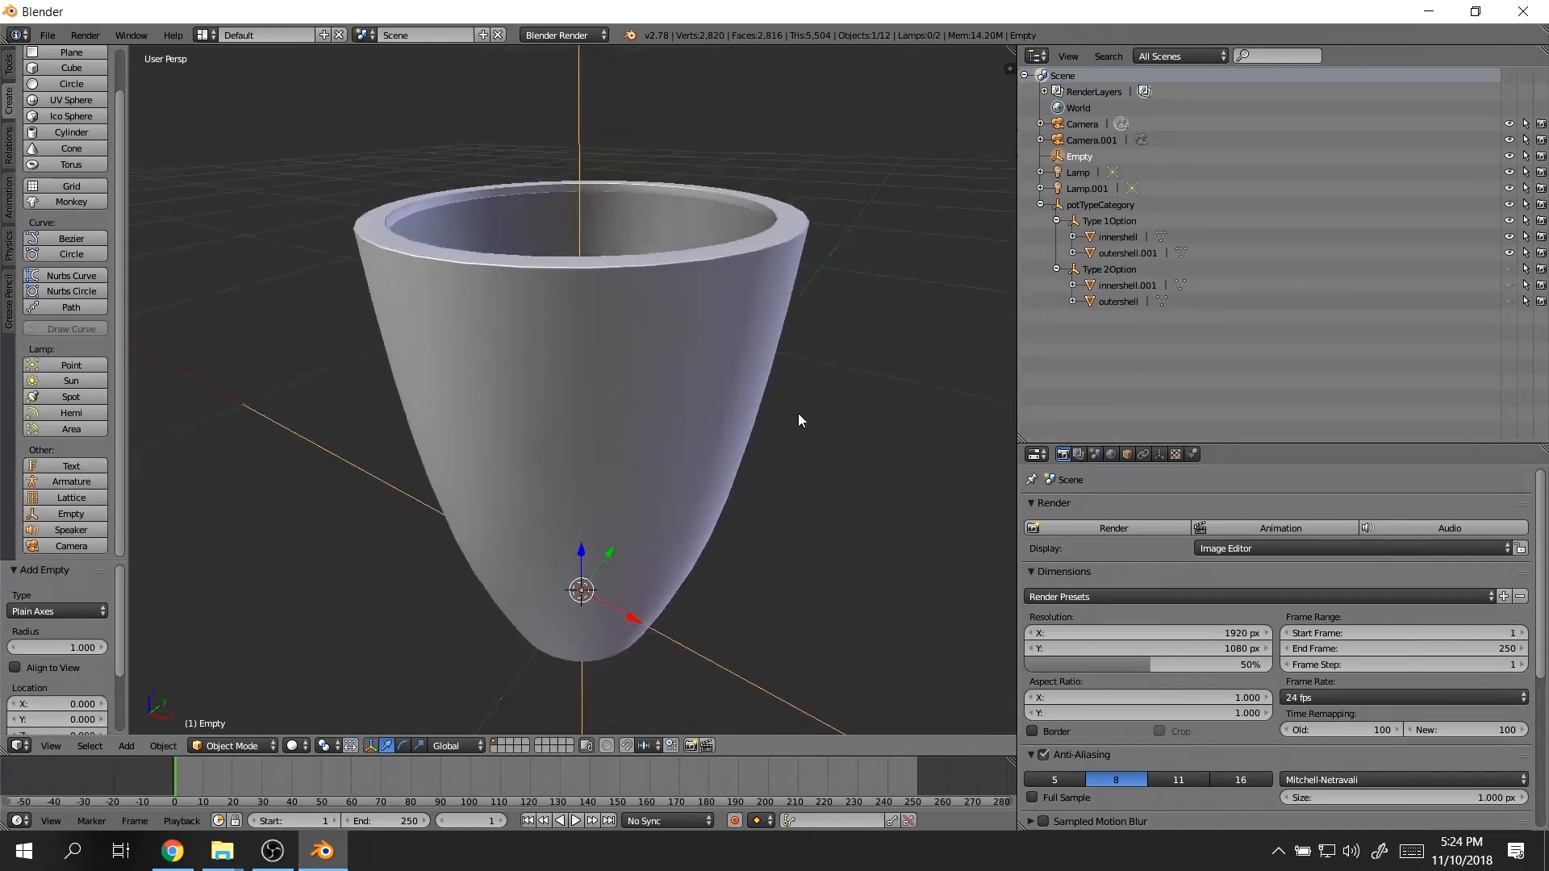
# - Rename the new empty as Mat_ColorOutershell_e
pyautogui.doubleClick(1086, 153)
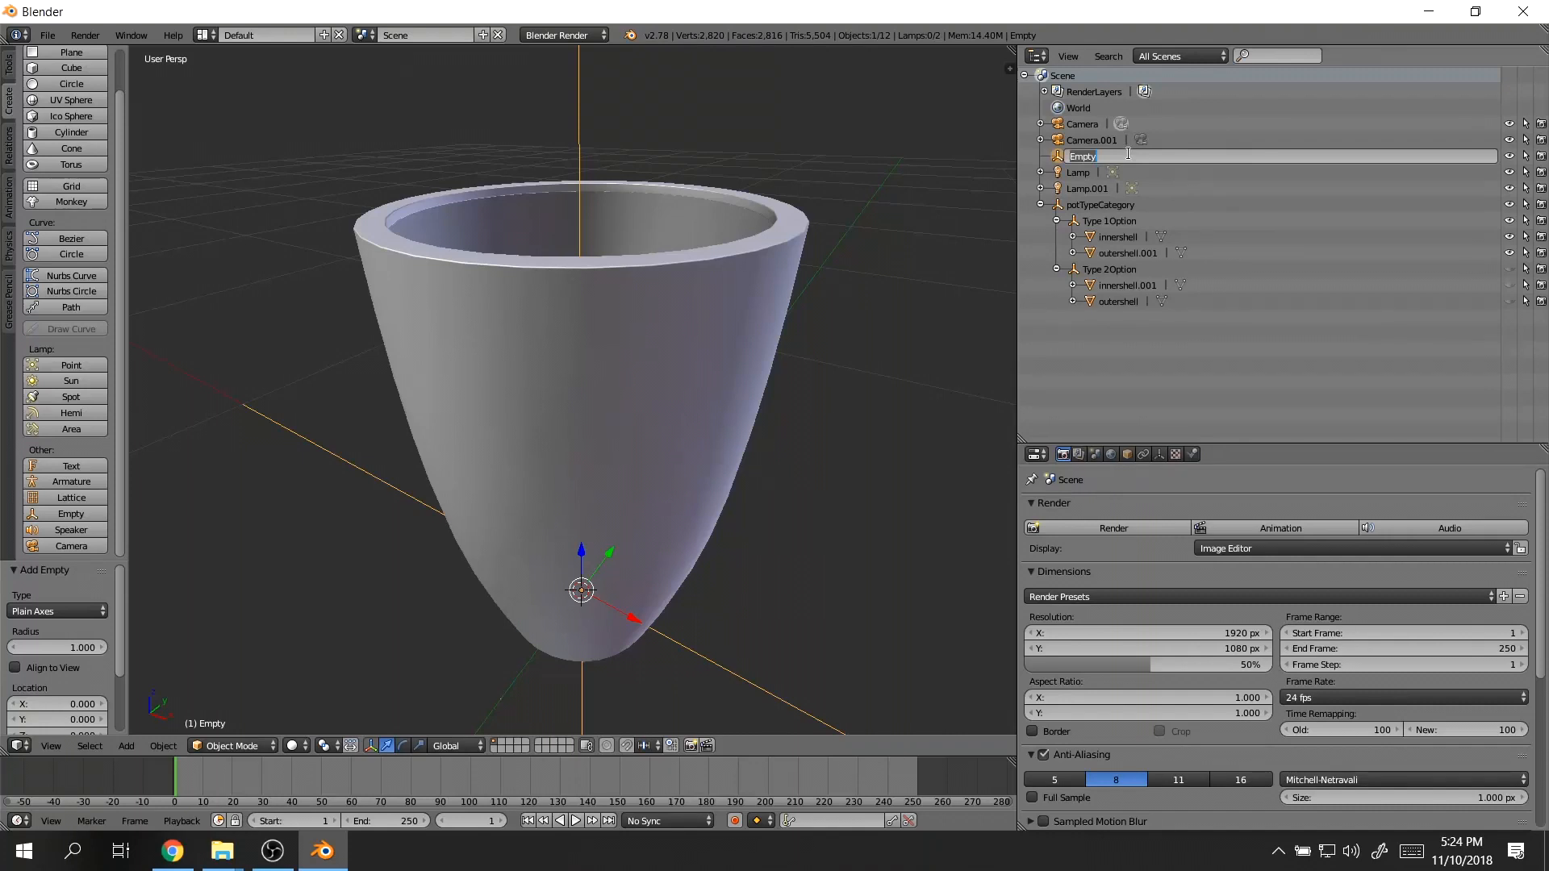
pyautogui.write('Mat')
pyautogui.hotkey('ctrl', 'v')
pyautogui.moveTo(1086, 156); pyautogui.dragTo(1057, 156)
pyautogui.moveTo(1089, 156); pyautogui.dragTo(1160, 156)
pyautogui.click(1086, 156)
pyautogui.press('Return')
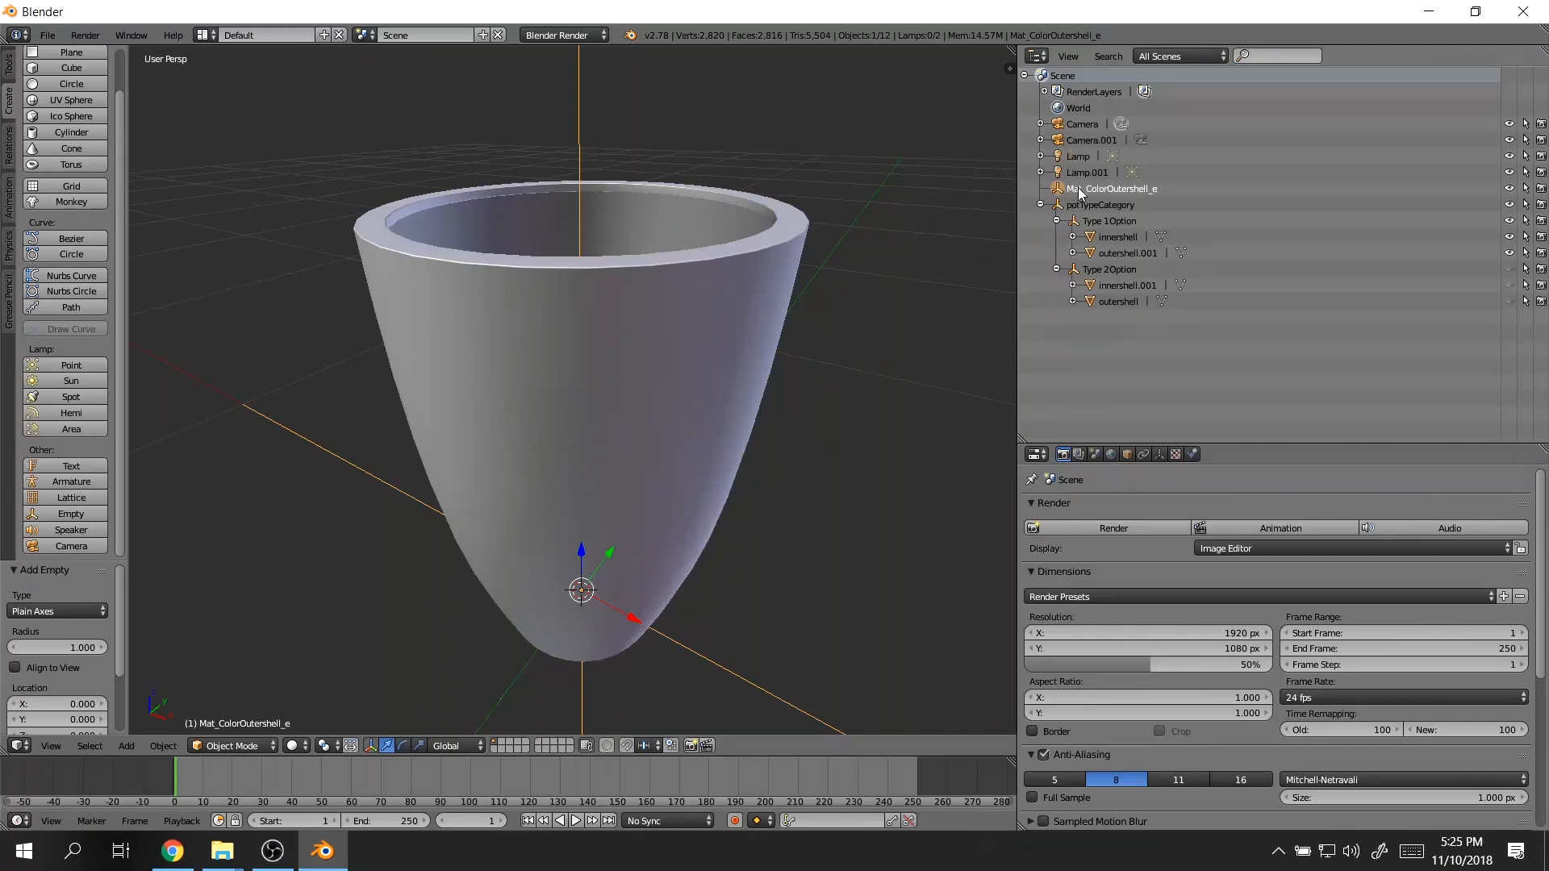
# - Parent Mat_ColorOutershell_e to Type 2Option and the outershell mesh to Mat_ColorOutershell_e
pyautogui.doubleClick(1064, 190)
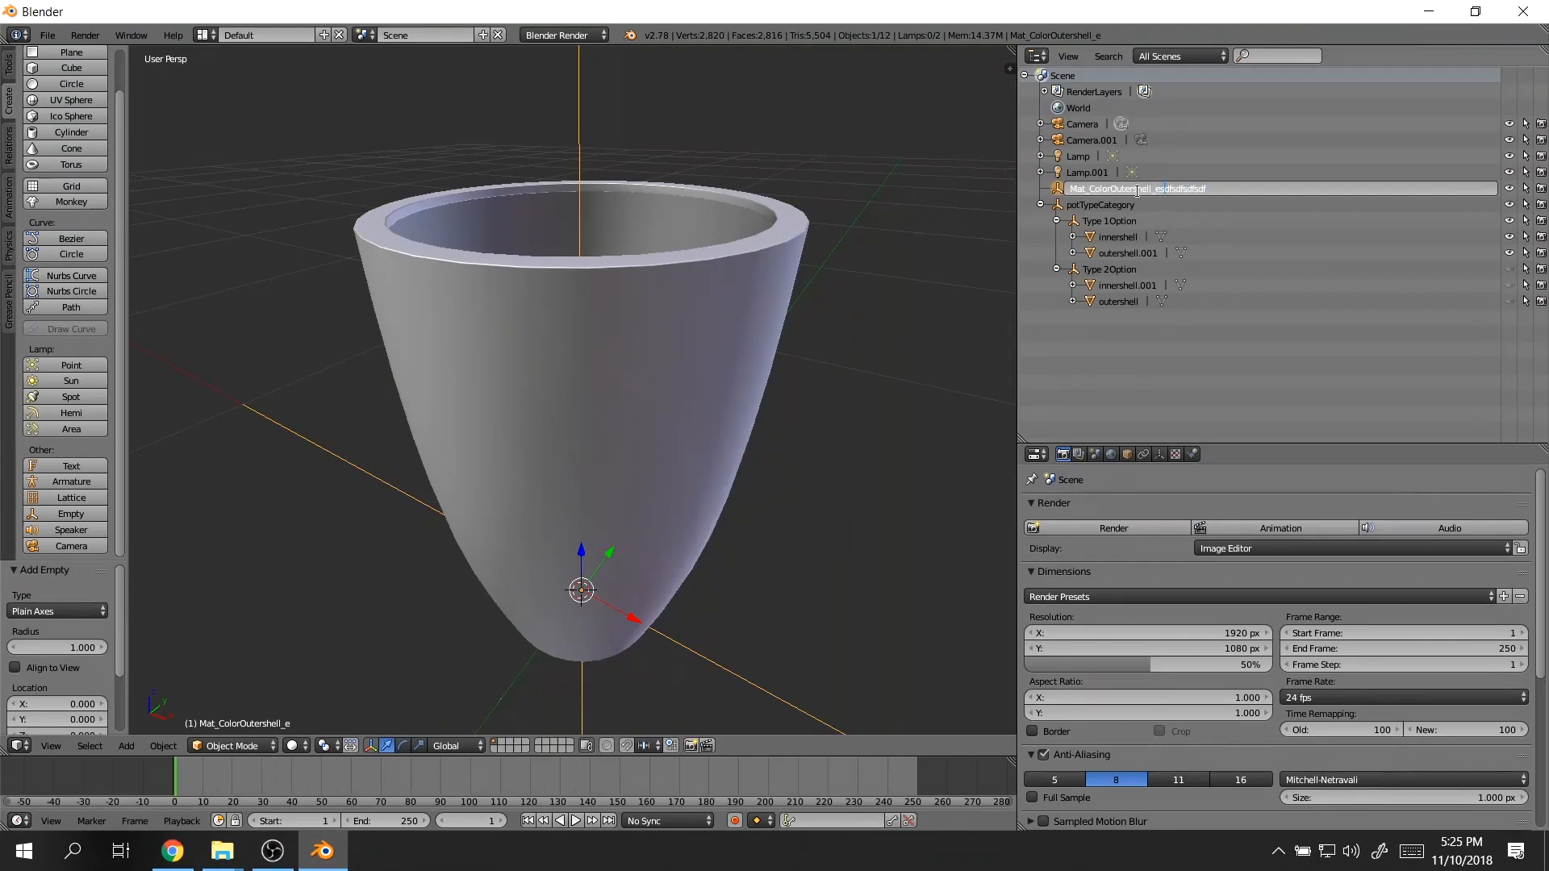
pyautogui.moveTo(1168, 188); pyautogui.dragTo(1317, 176)
pyautogui.click(1059, 192)
pyautogui.moveTo(1059, 192); pyautogui.dragTo(1117, 270)
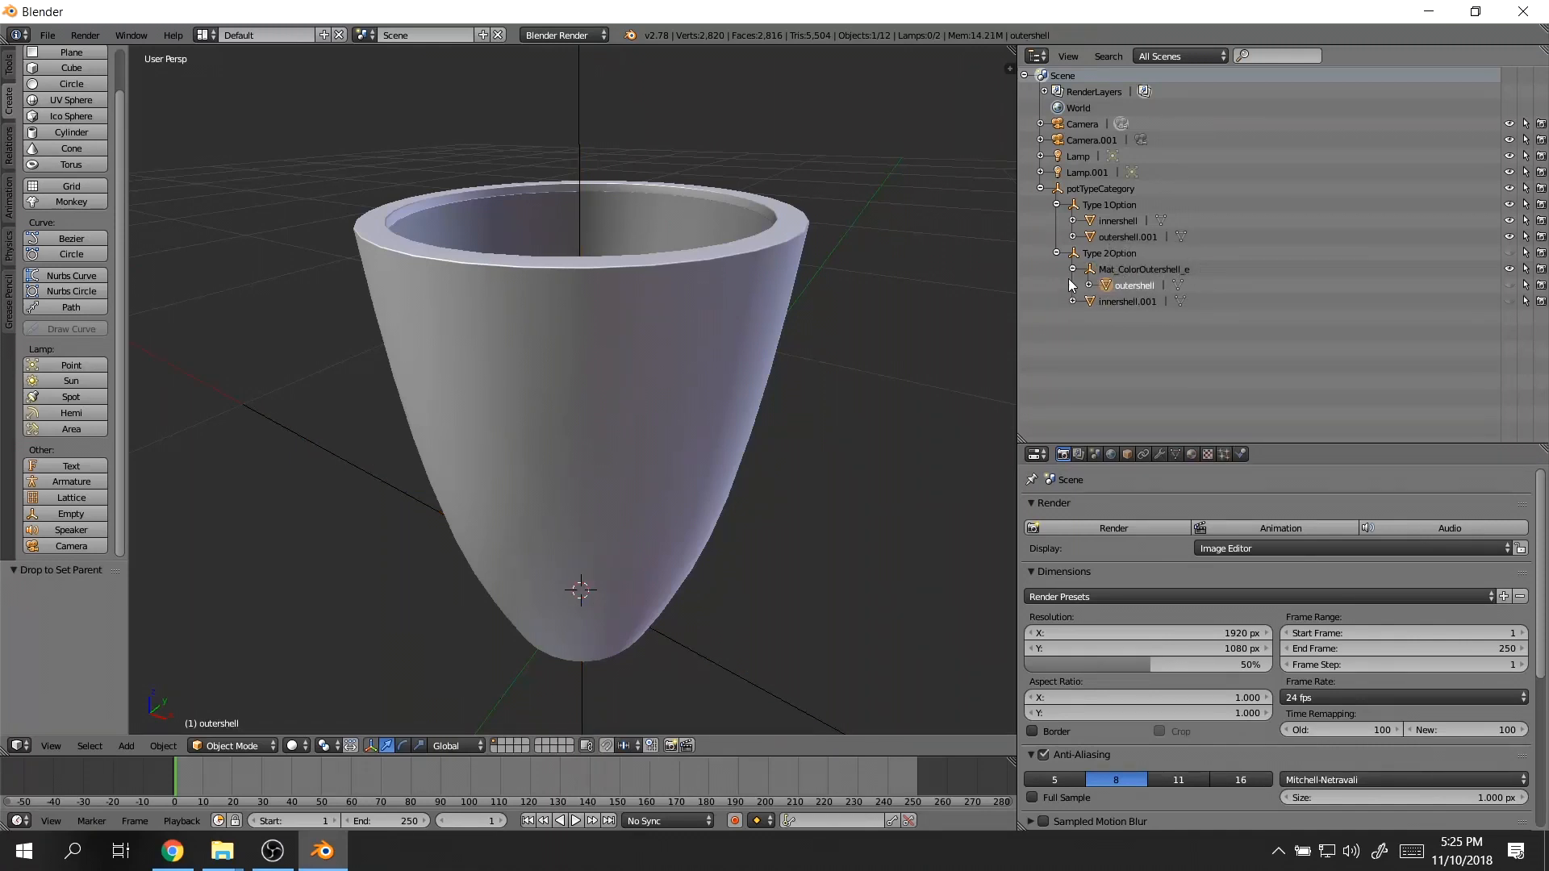
# - Check the Type 2Option hierarchy with its Mat_ColorOutershell_e empty against the potType structure in Expivi's model tree
pyautogui.click(1117, 258)
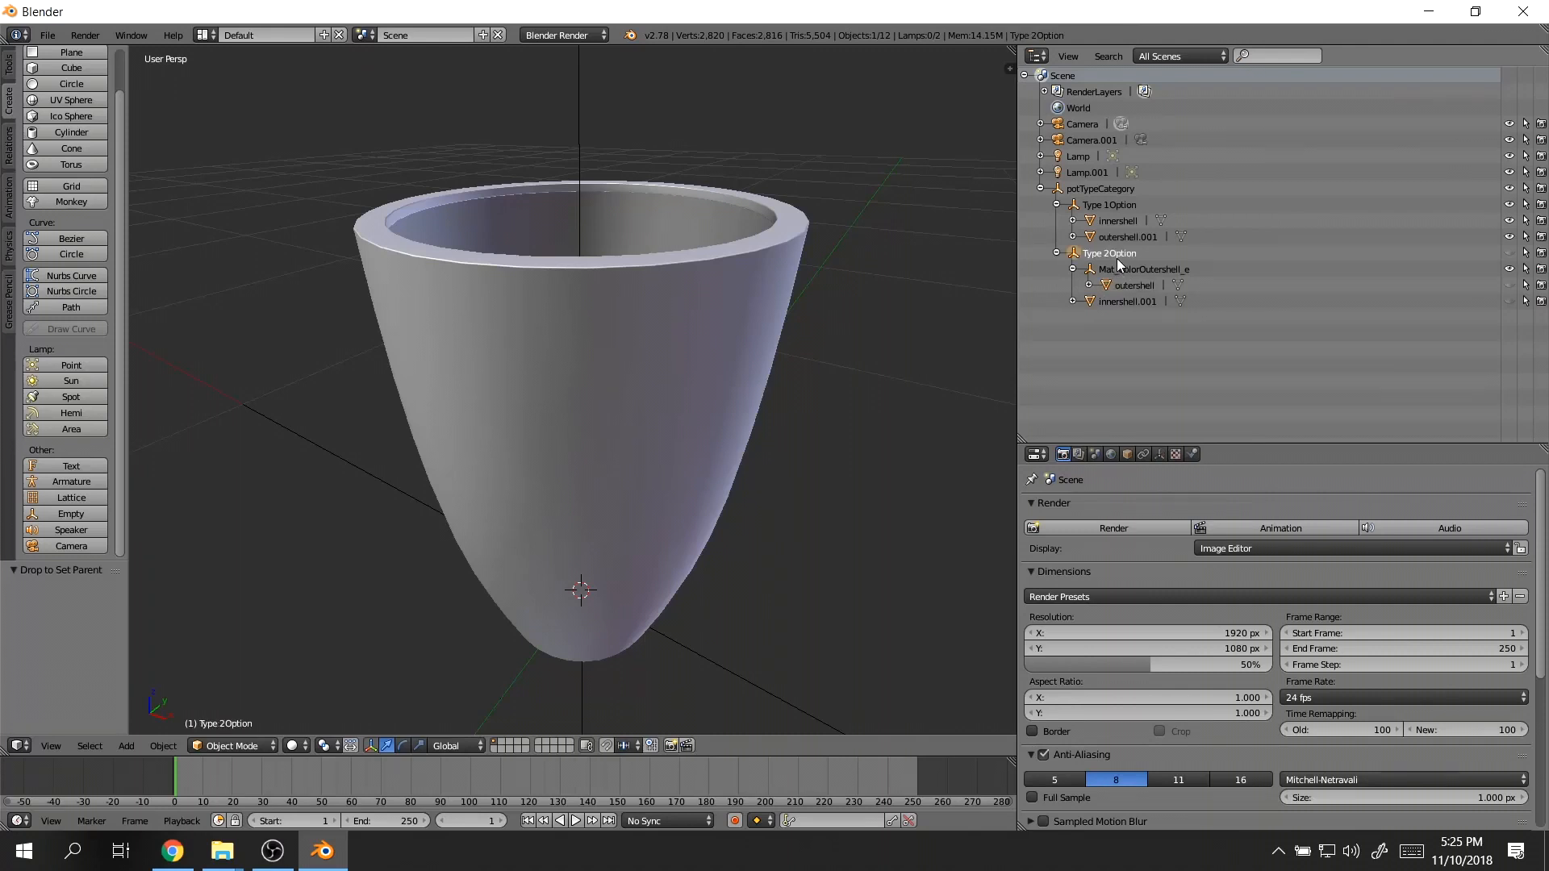
pyautogui.click(1121, 269)
pyautogui.click(1121, 287)
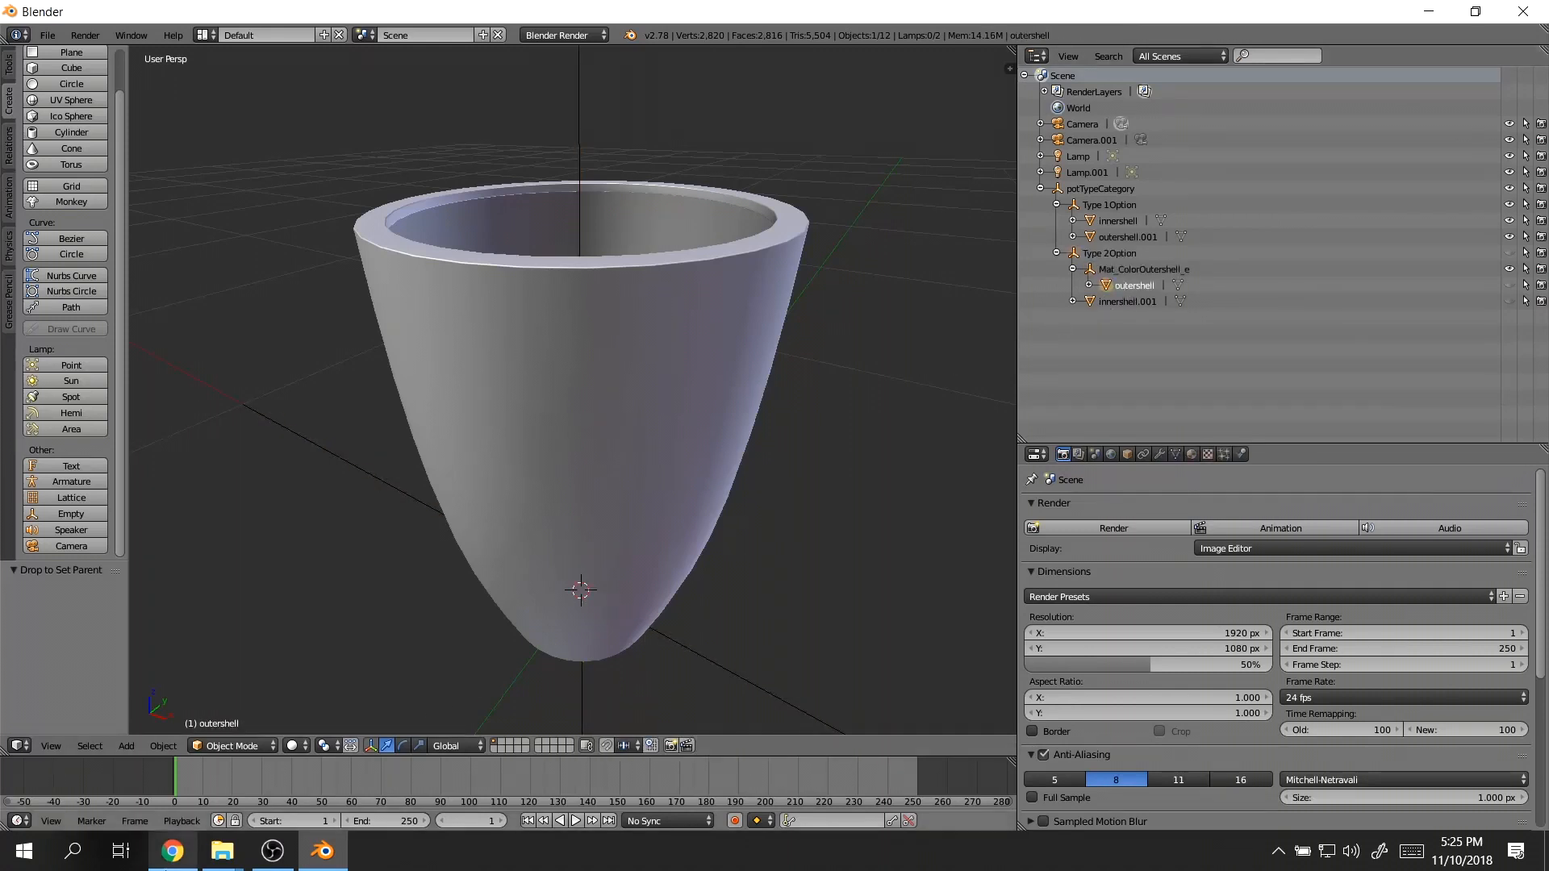
pyautogui.click(172, 851)
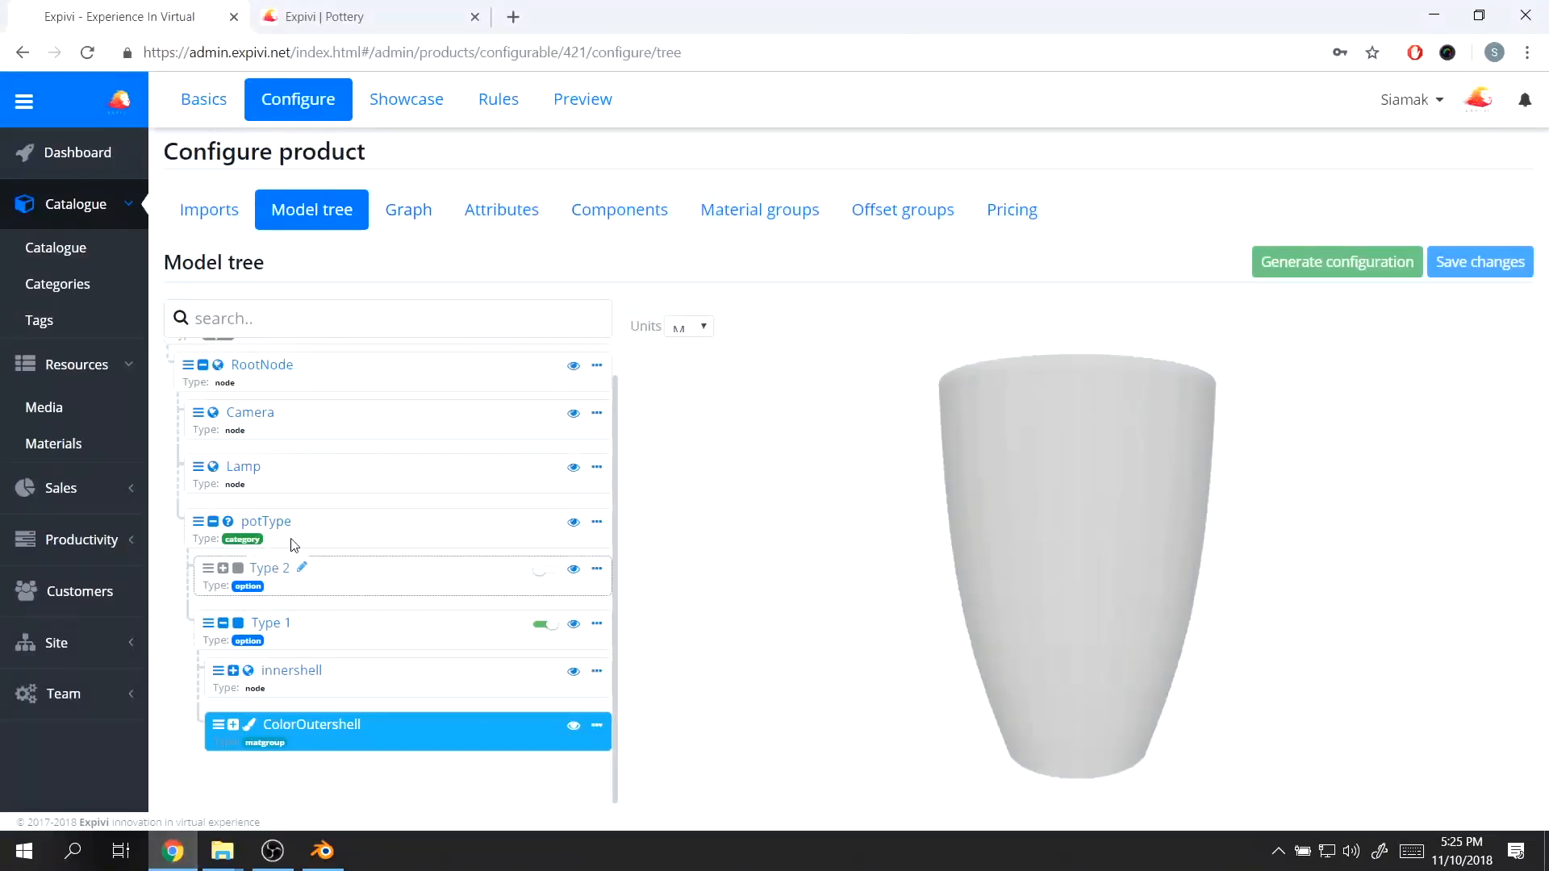
pyautogui.click(1430, 17)
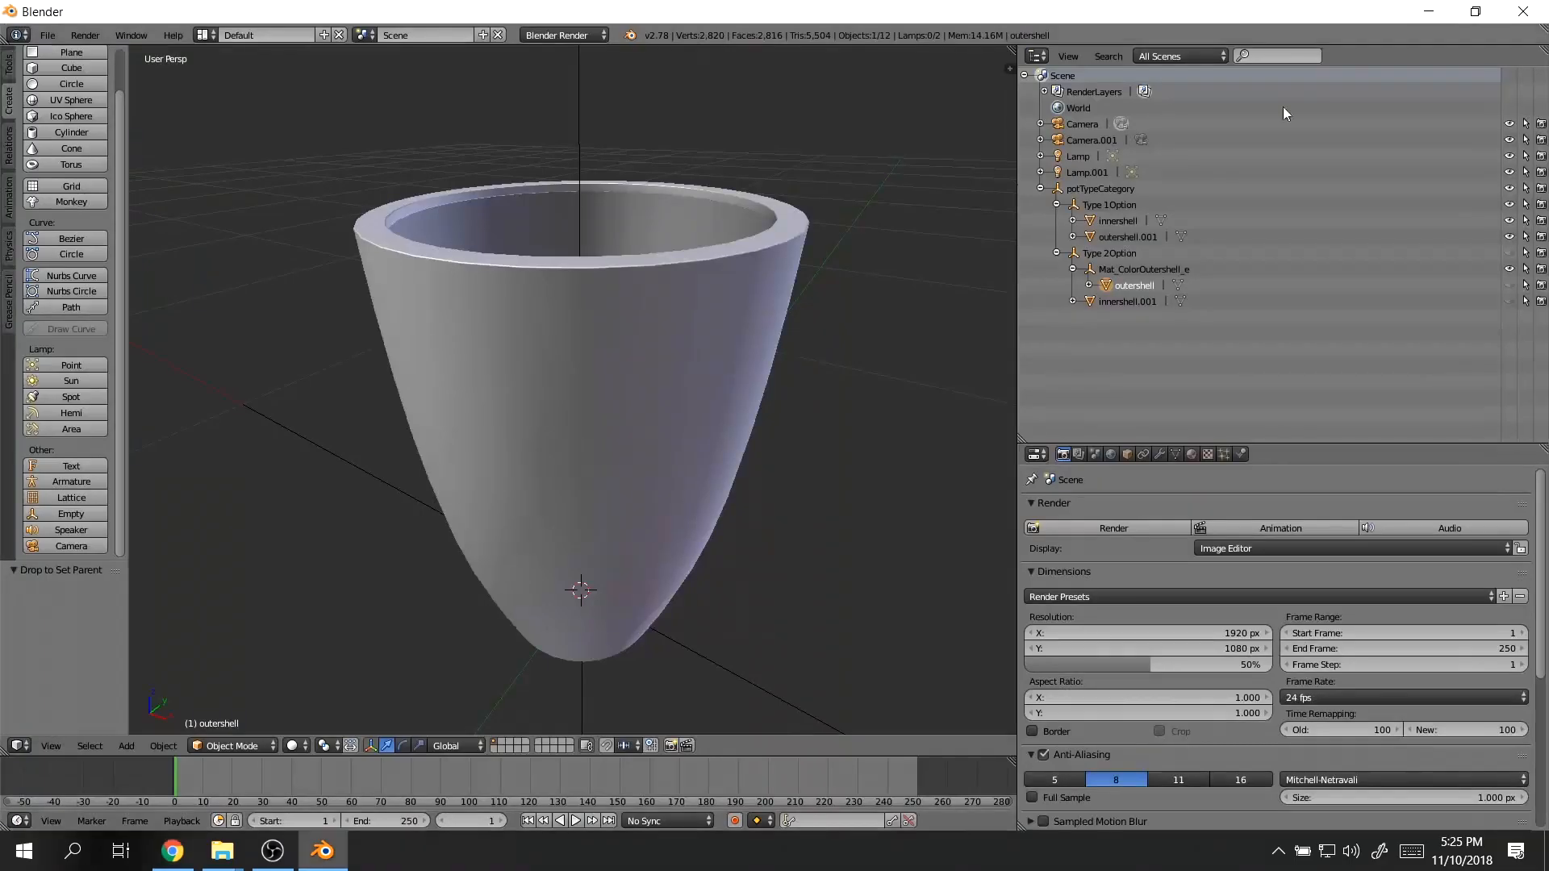
pyautogui.click(1127, 272)
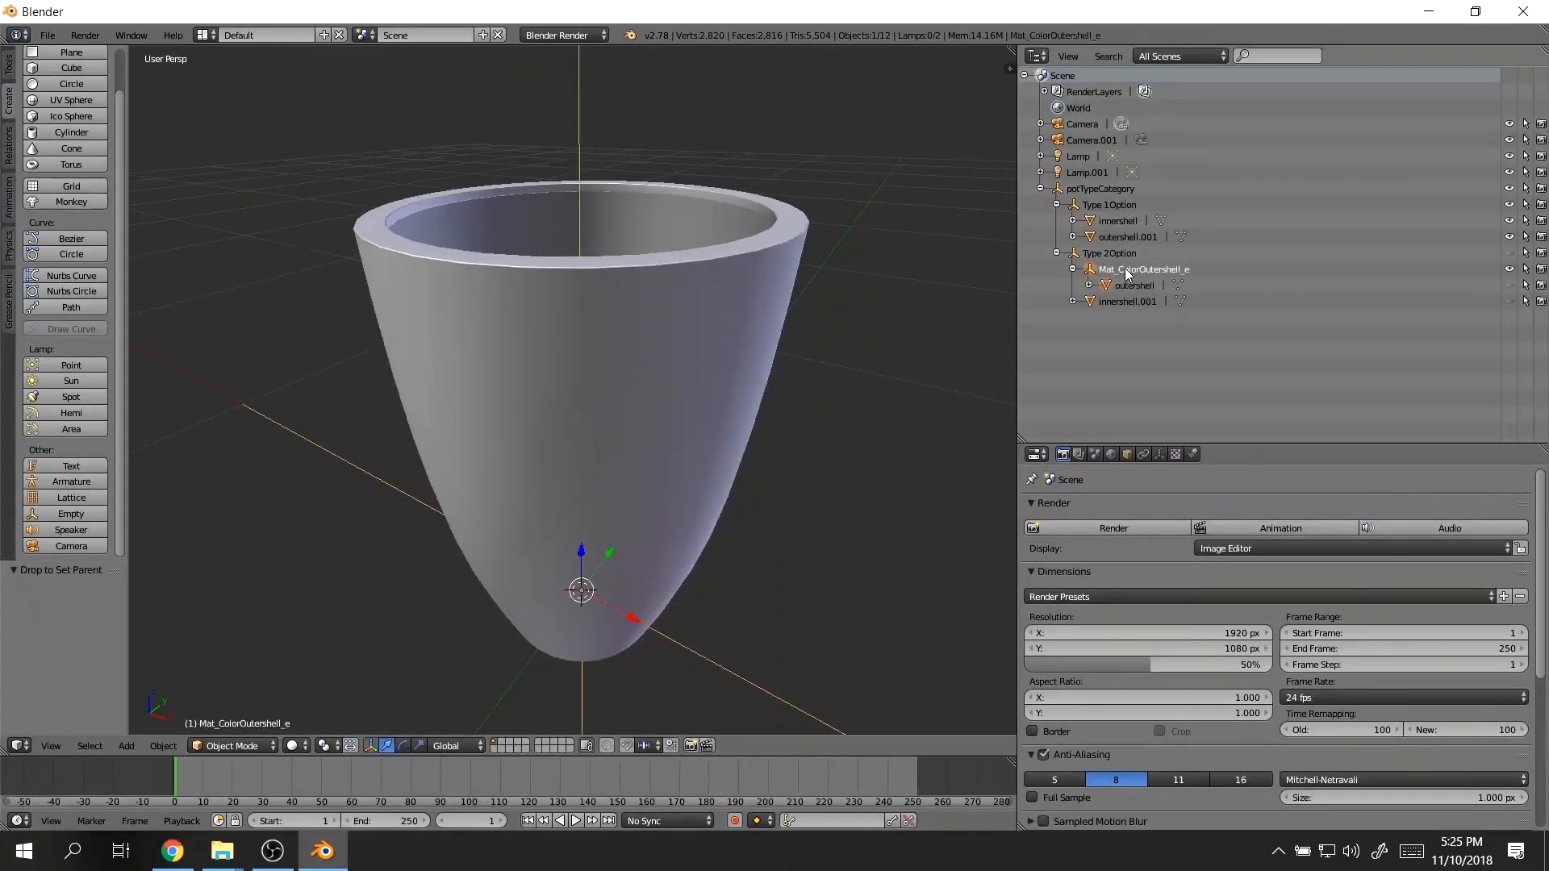
# - Add a second empty at the origin for Type 1Option and name it Mat_ColorOutershell_e
pyautogui.click(1109, 205)
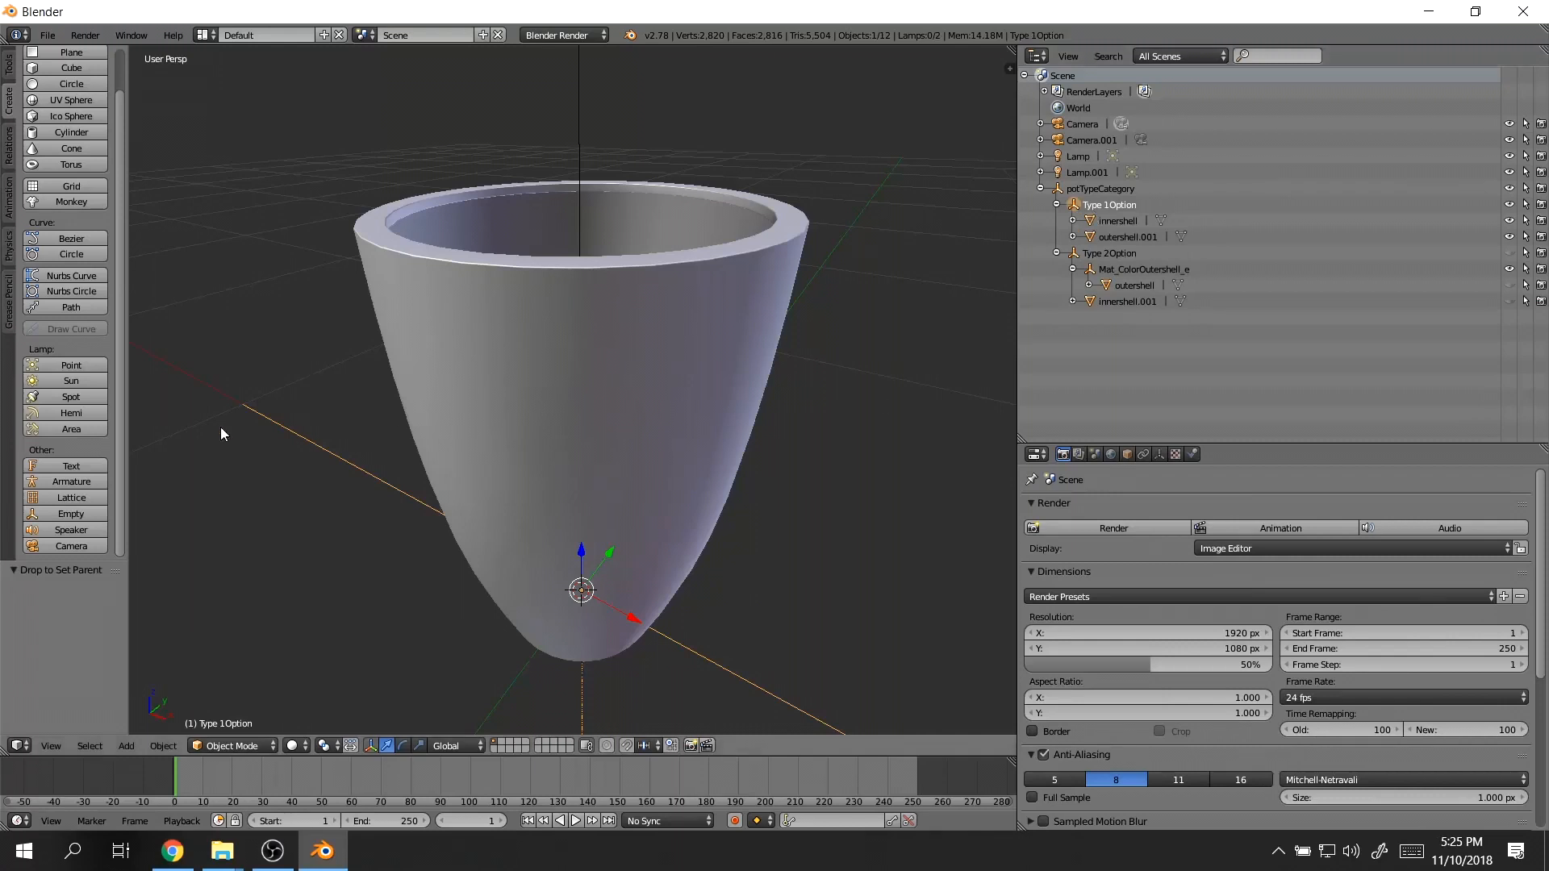
pyautogui.click(66, 514)
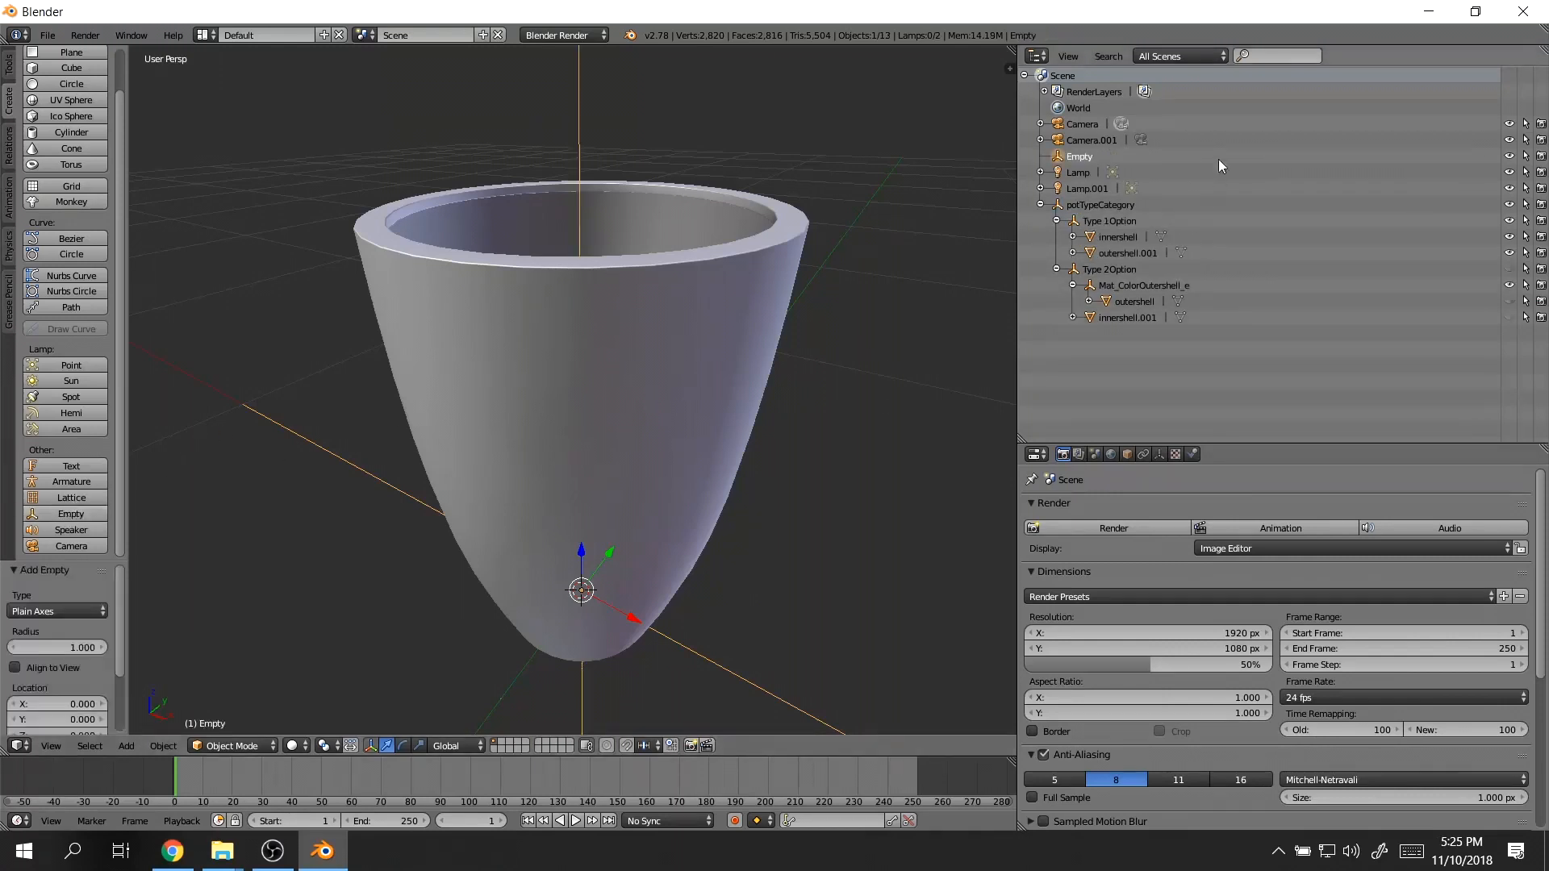
pyautogui.doubleClick(1073, 157)
pyautogui.write('Mat')
pyautogui.write('_ColorOutershell')
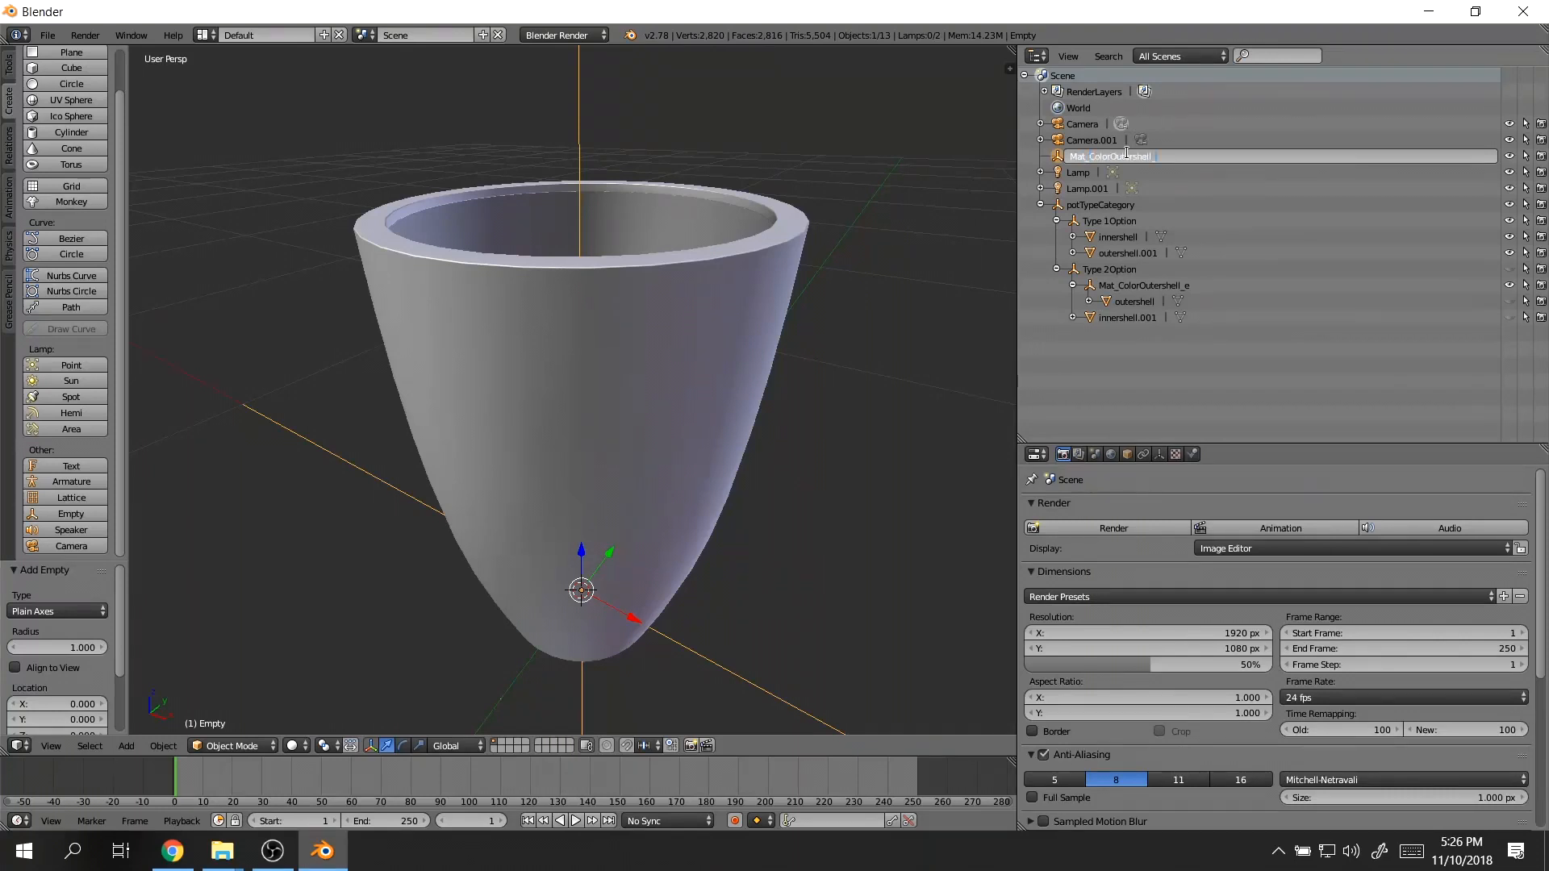
pyautogui.press('Return')
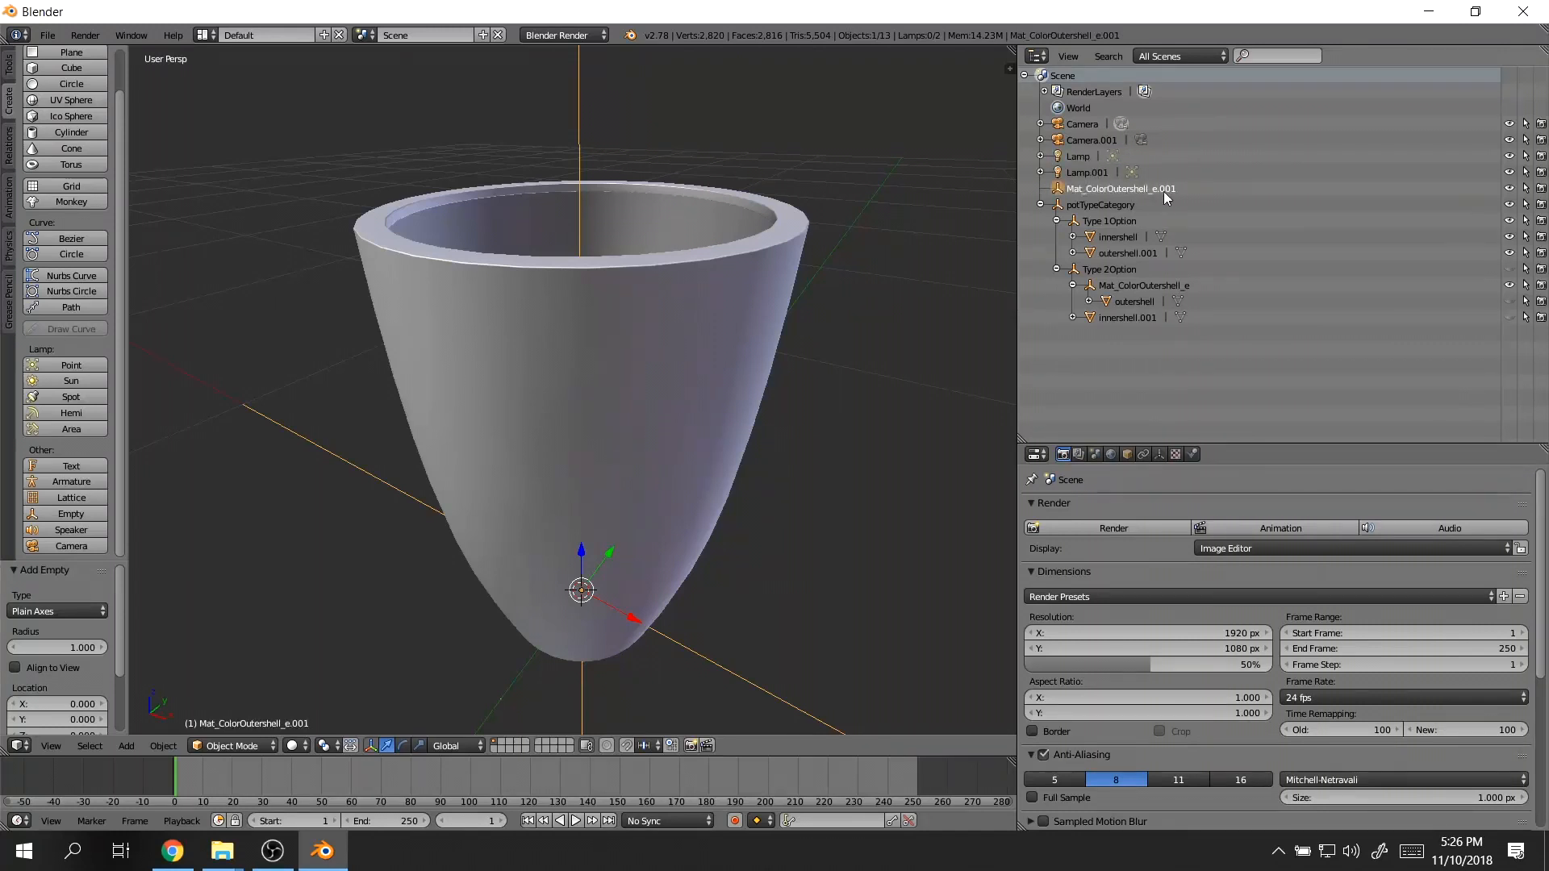
# - Compare the second empty's name, including its prefix and suffix, with the Mat_ColorOutershell_e empty under Type 2Option
pyautogui.click(1160, 287)
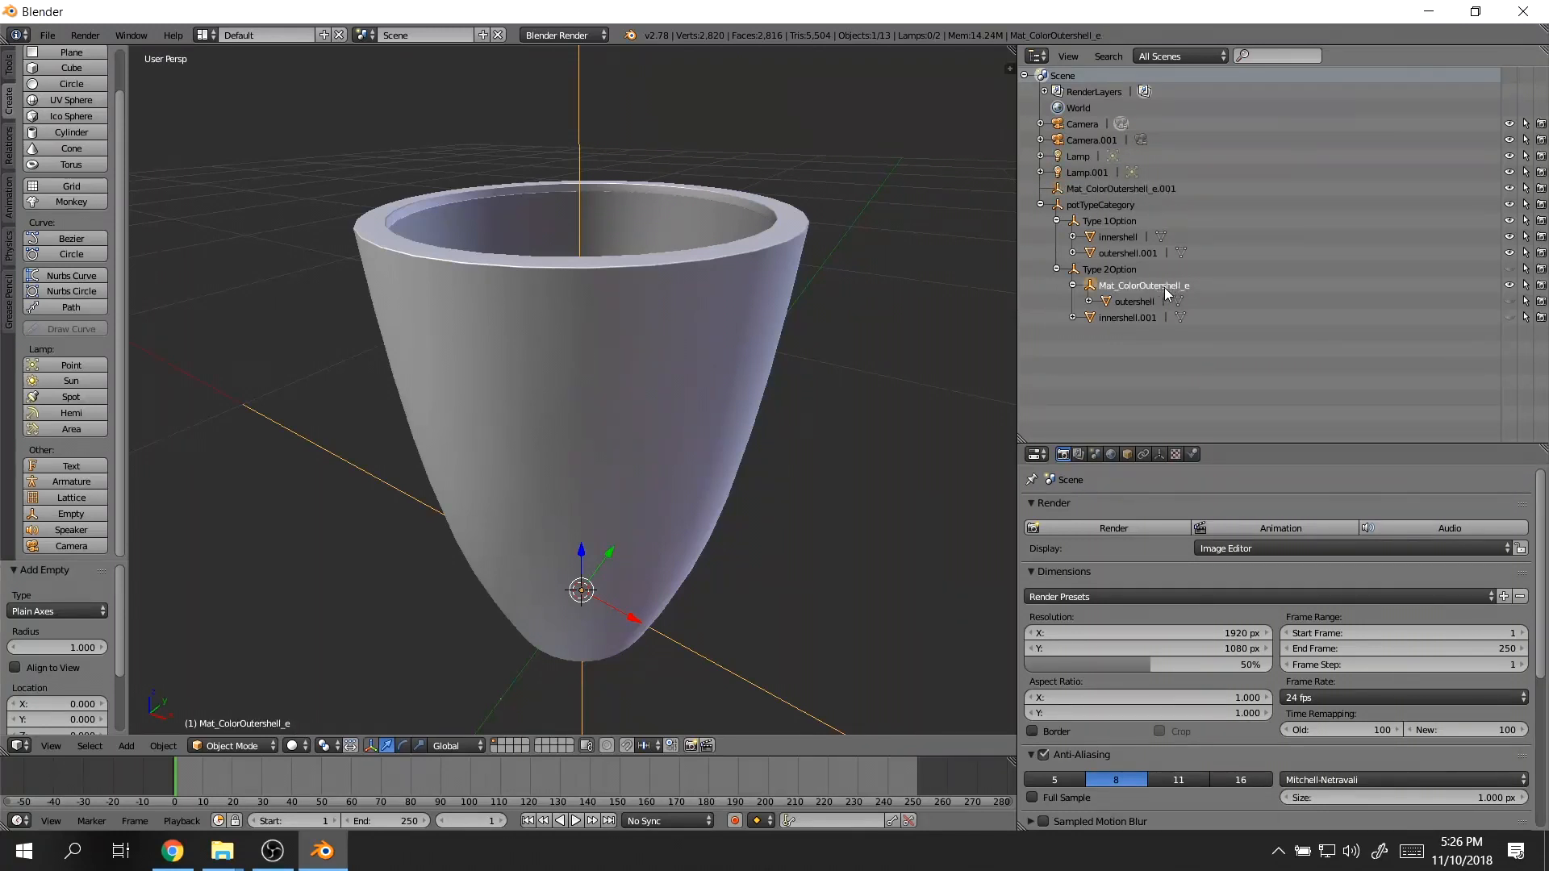
pyautogui.click(1158, 190)
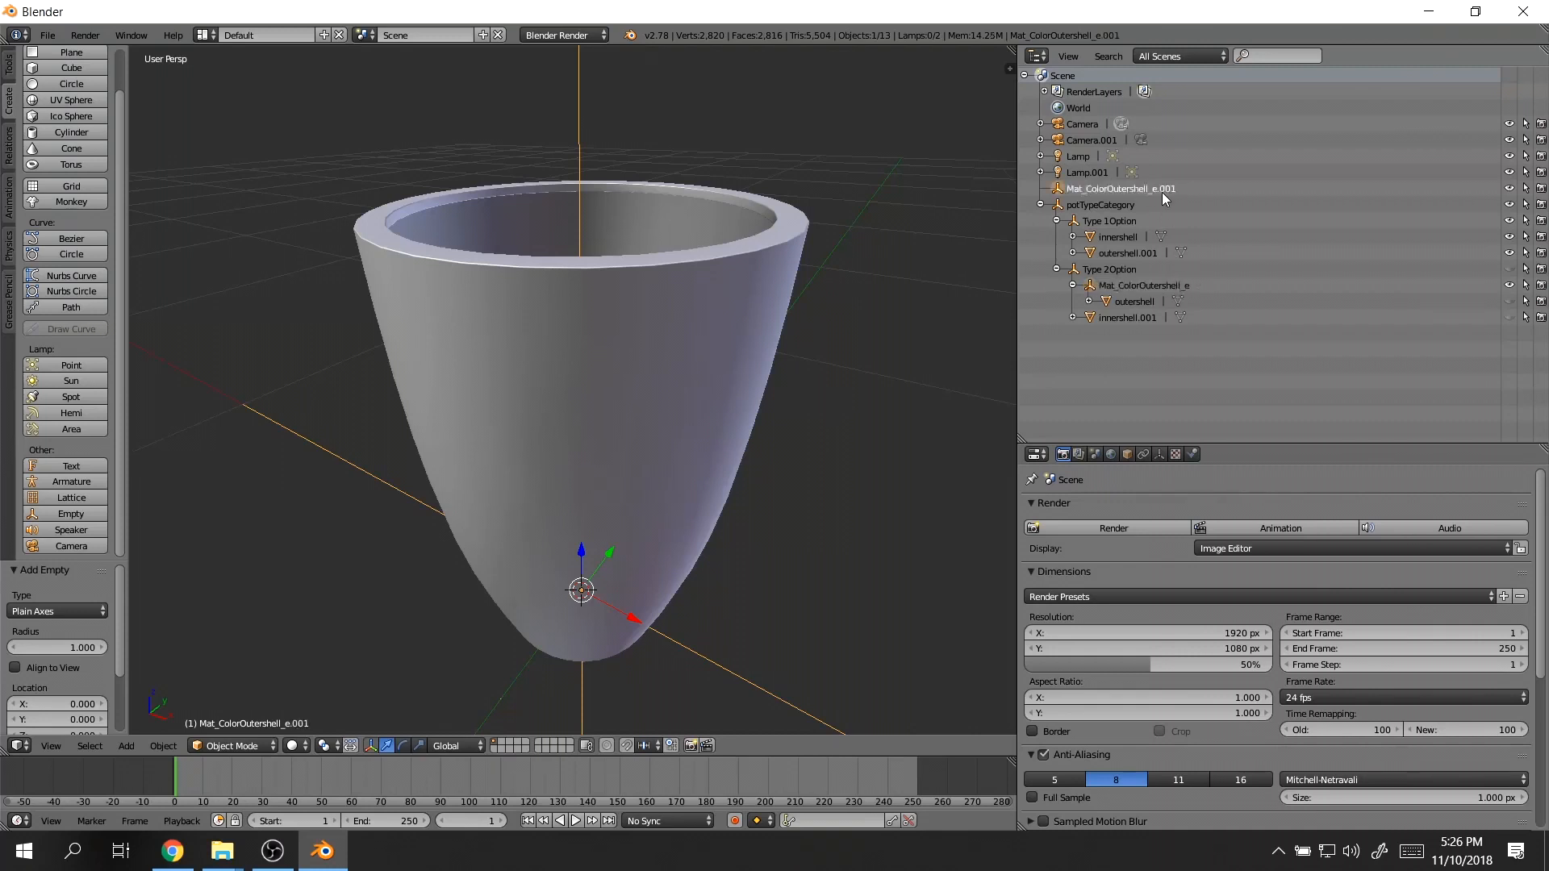
pyautogui.doubleClick(1171, 188)
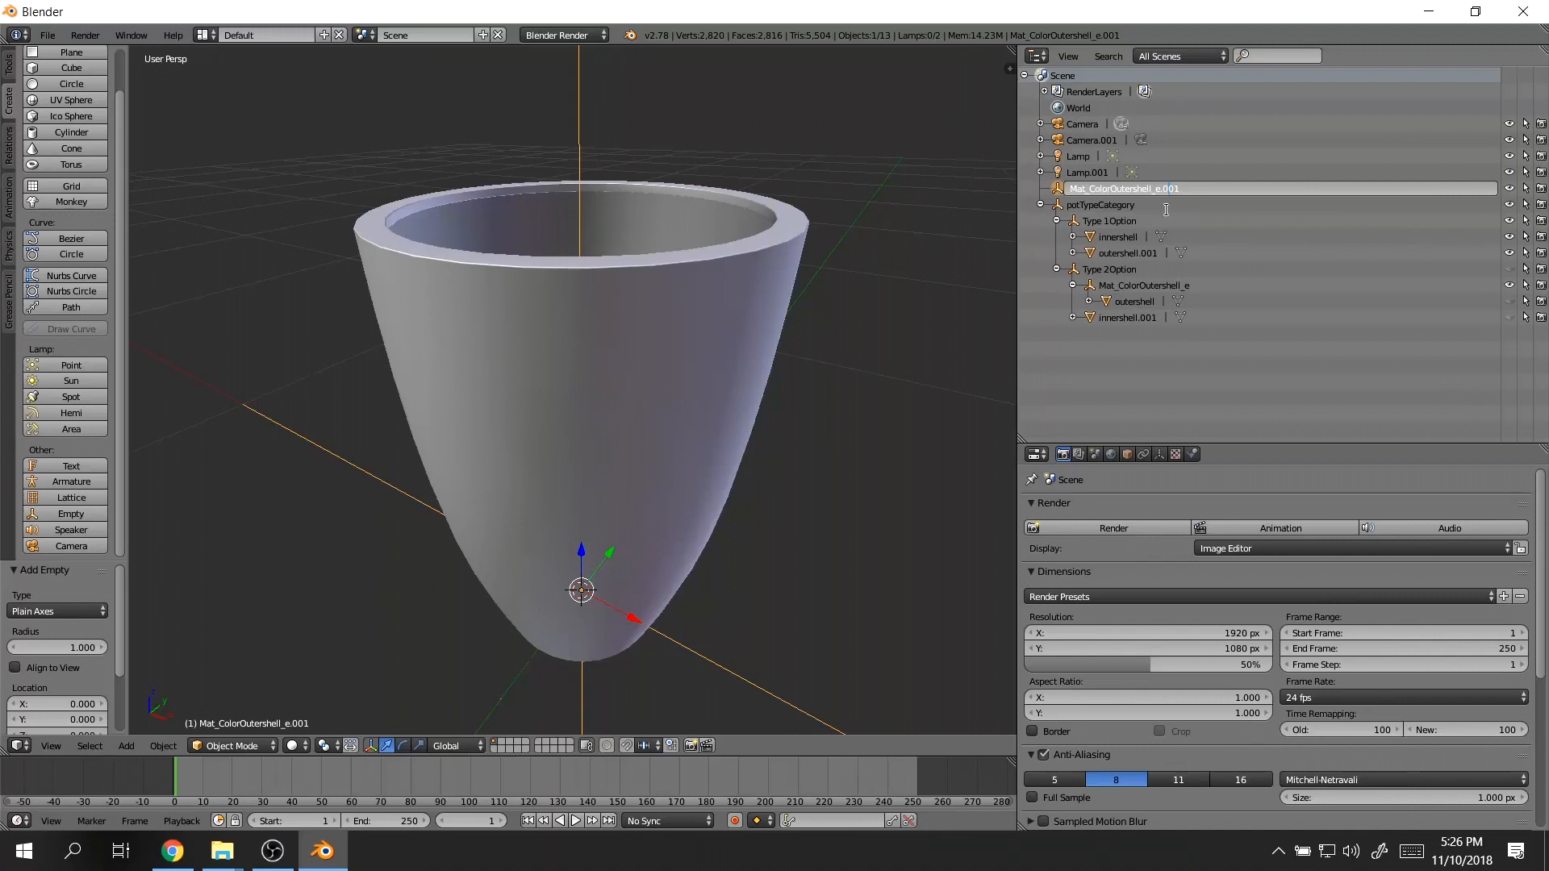
pyautogui.press('Escape')
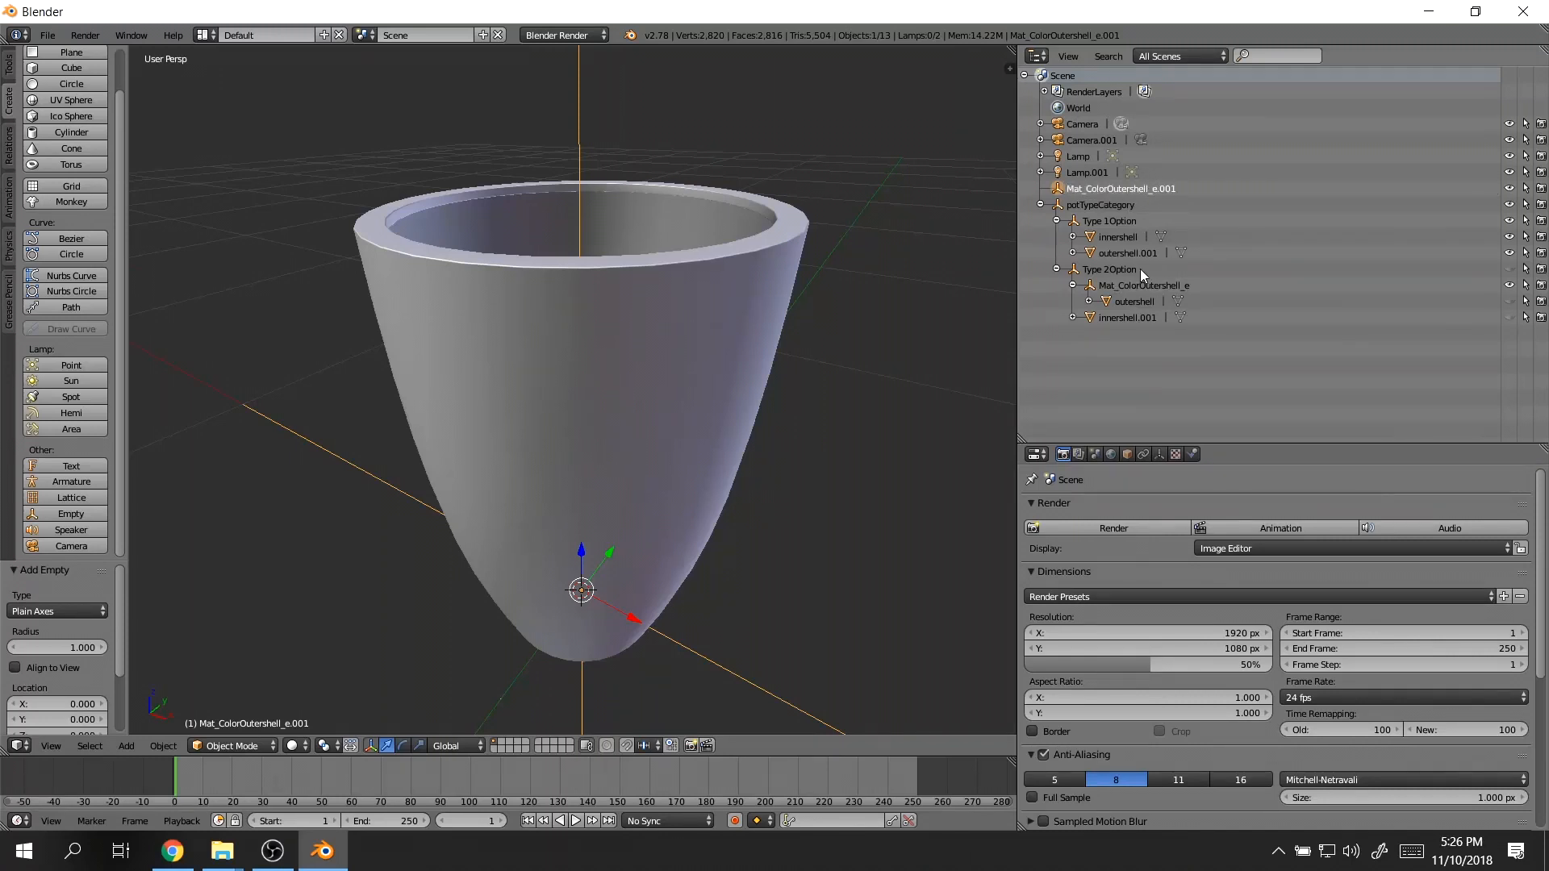
pyautogui.doubleClick(1141, 187)
pyautogui.click(1110, 188)
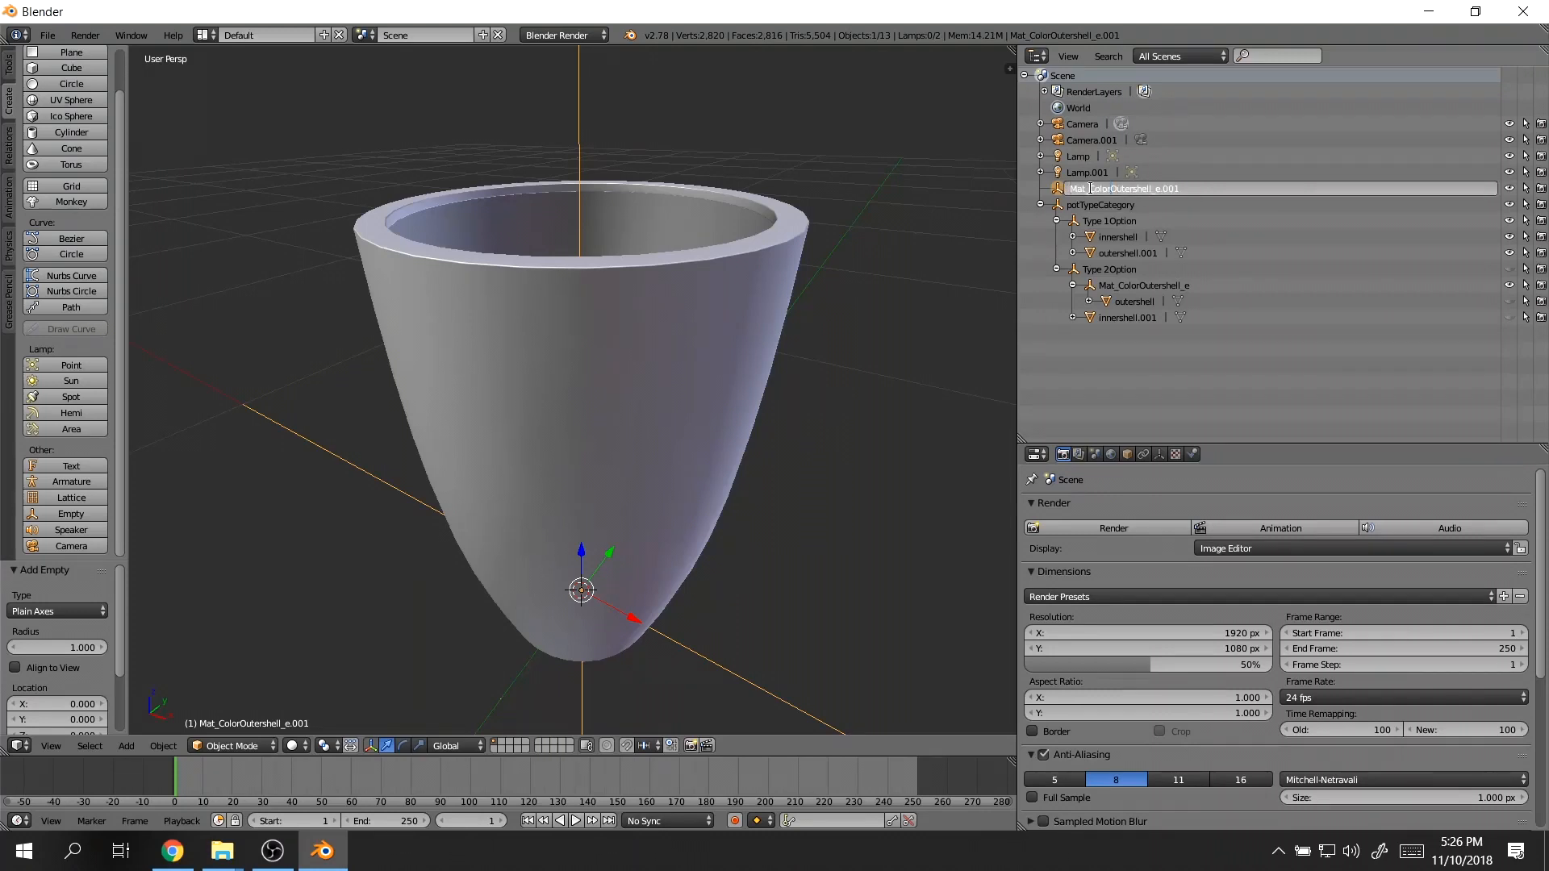
pyautogui.moveTo(1089, 188); pyautogui.dragTo(1030, 191)
# - Parent Mat_ColorOutershell_e.001 to Type 1Option and outershell.001 to Mat_ColorOutershell_e.001
pyautogui.click(1059, 191)
pyautogui.moveTo(1058, 190); pyautogui.dragTo(1121, 223)
pyautogui.click(1135, 255)
pyautogui.click(1073, 221)
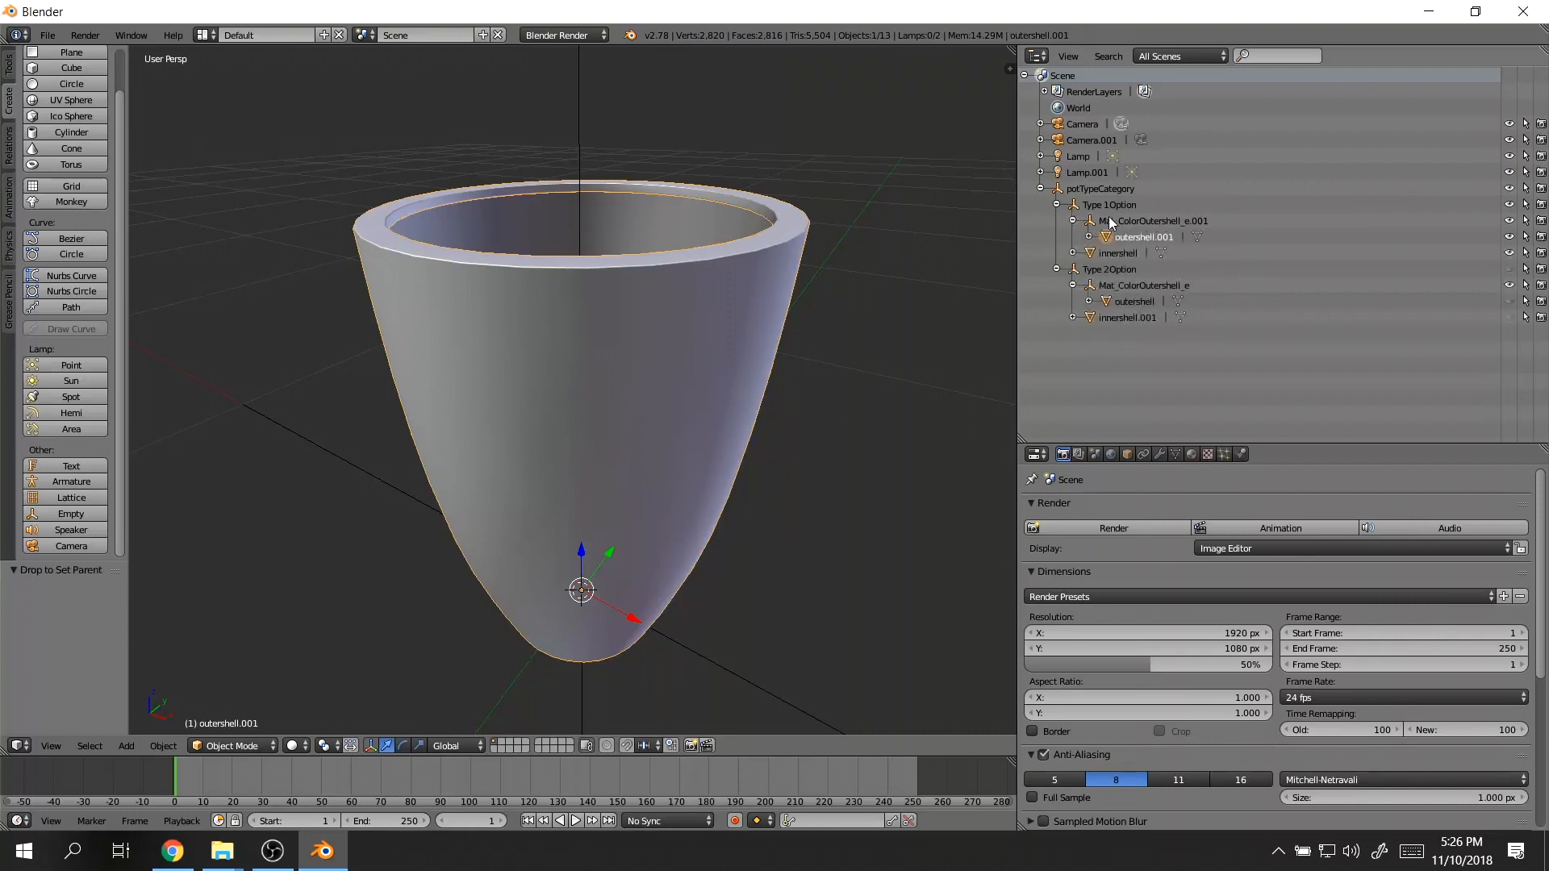
# - Select potTypeCategory and compare the complete Blender hierarchy with the model tree in Expivi
pyautogui.click(1101, 191)
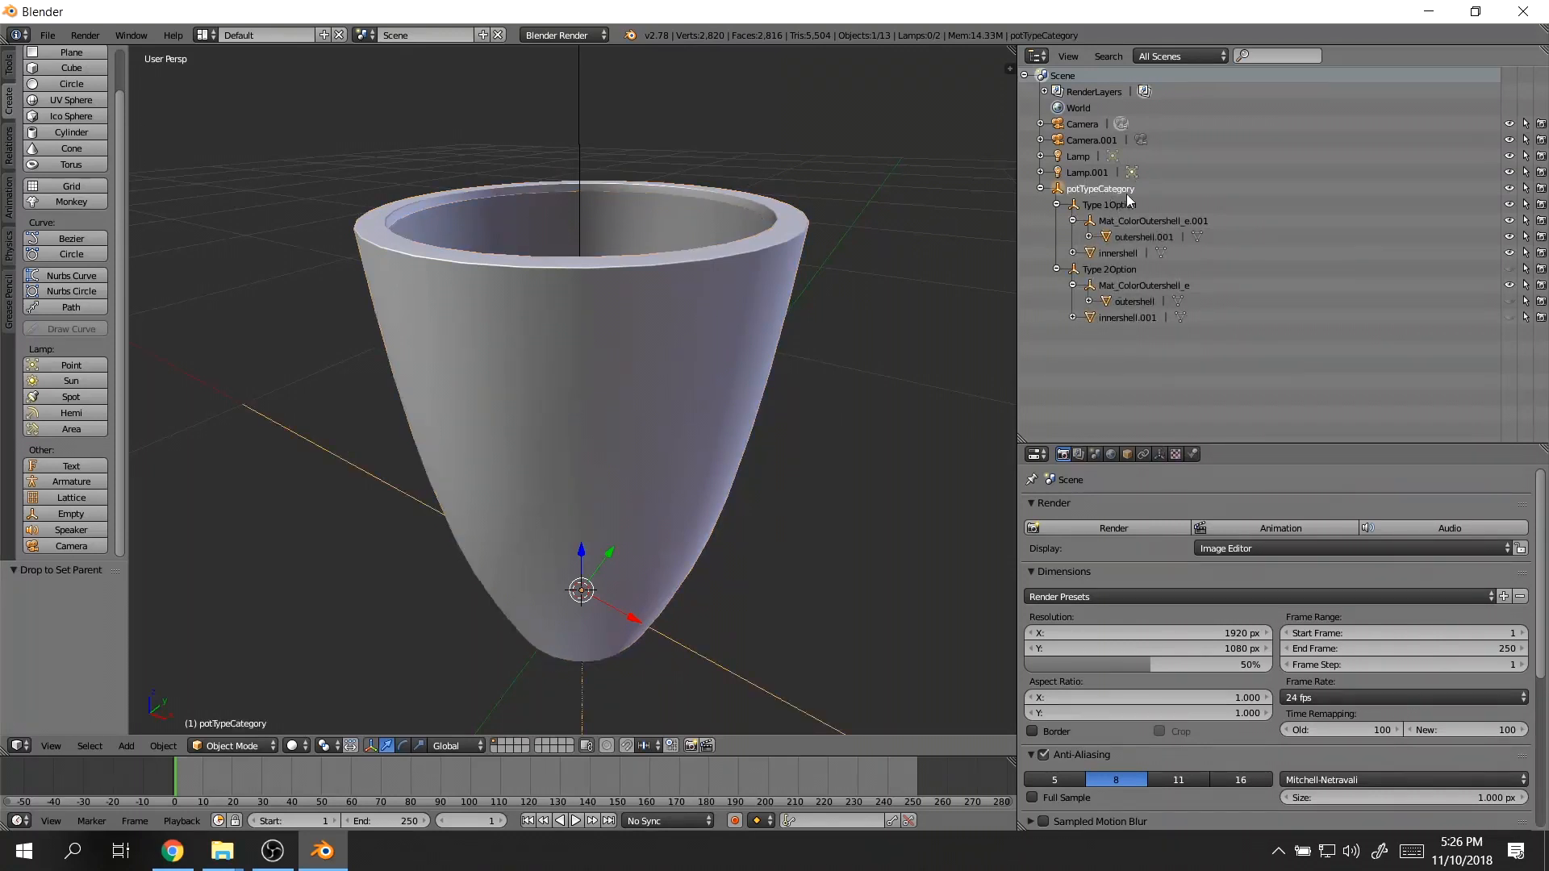
pyautogui.hotkey('alt', 'Tab')
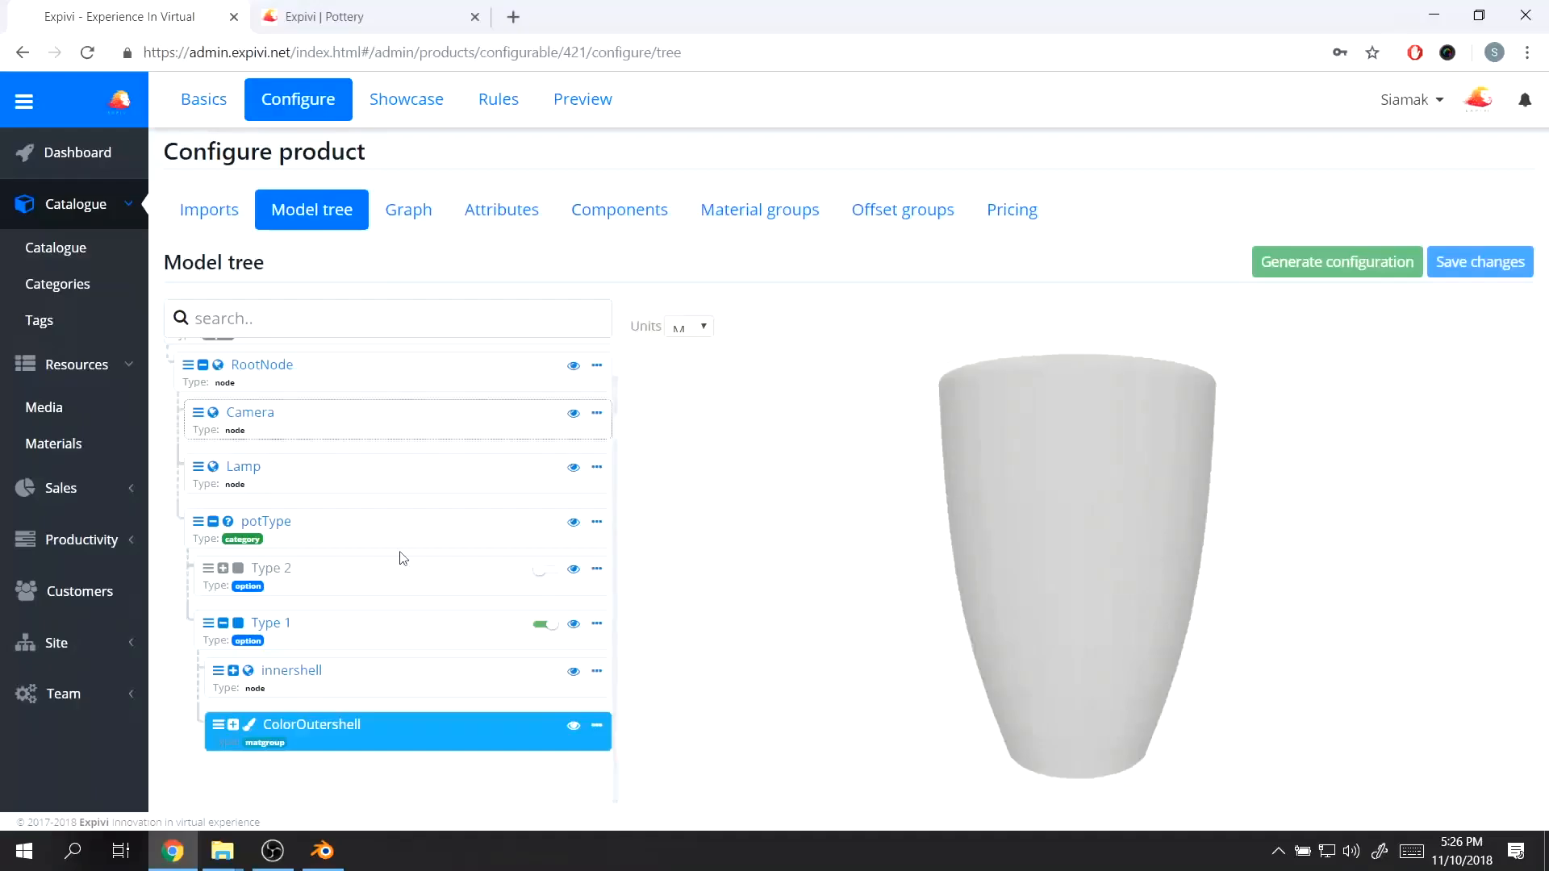
pyautogui.hotkey('alt', 'Tab')
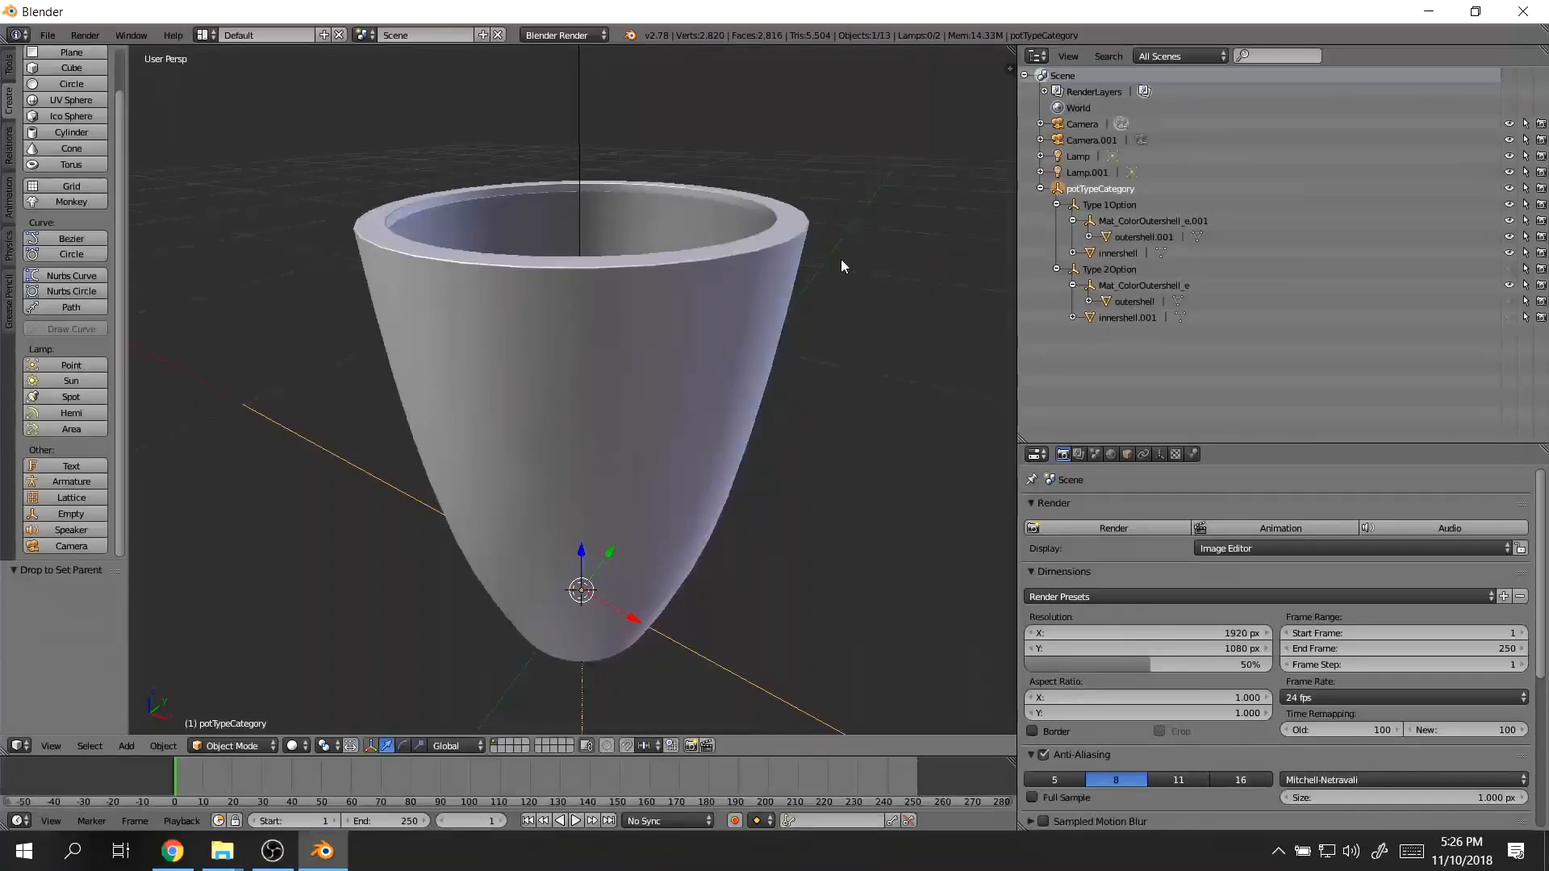
# - Export the scene as FBX to the pots\plain folder under the file name pots-configurable-2.fbx
pyautogui.click(60, 38)
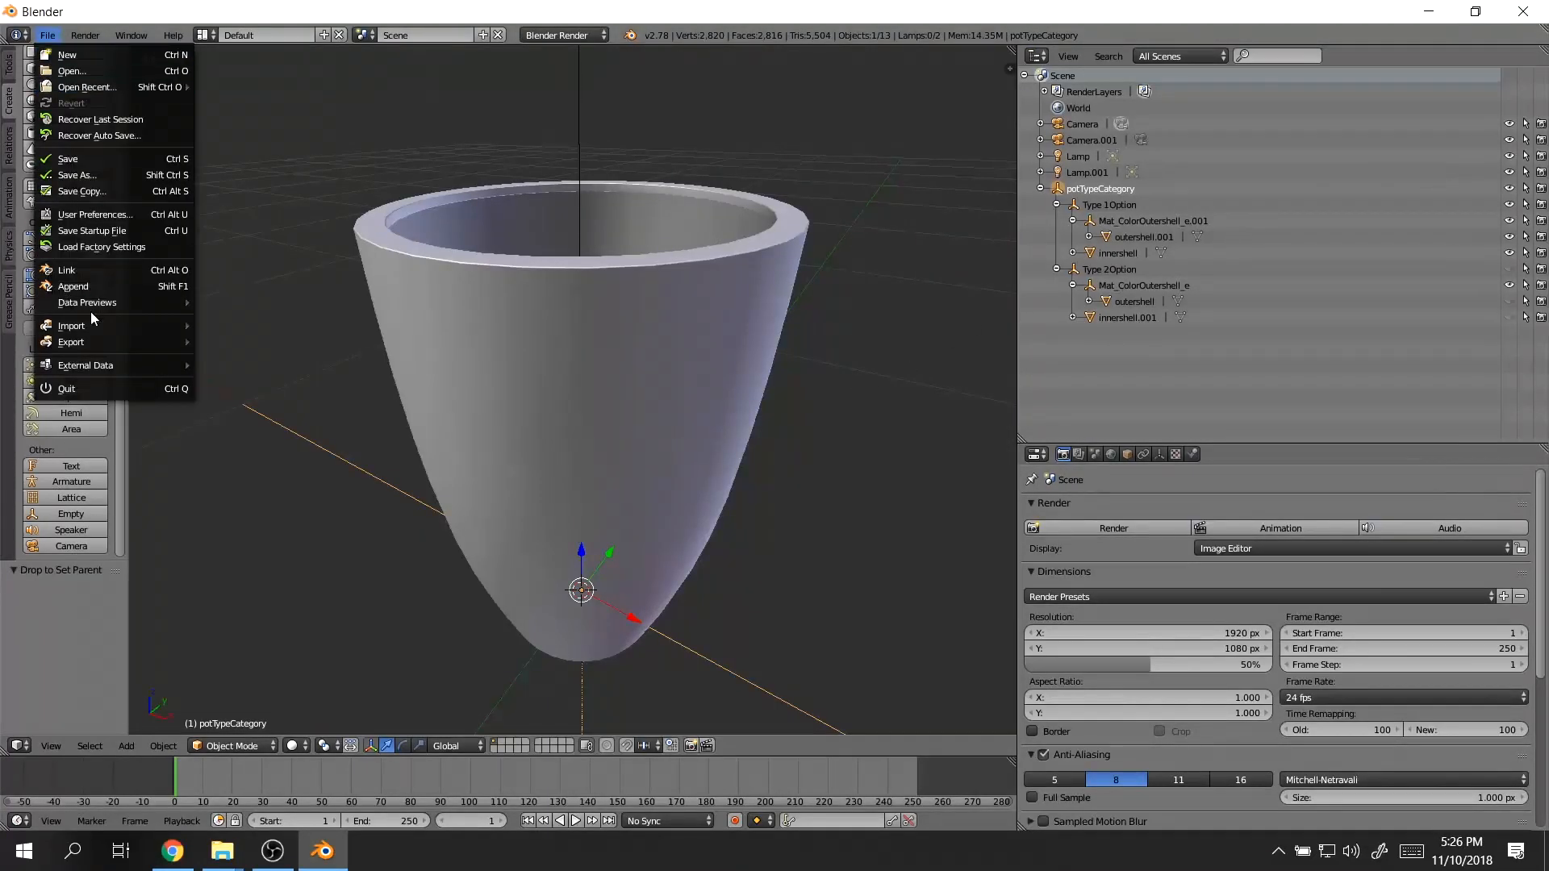
pyautogui.moveTo(139, 337)
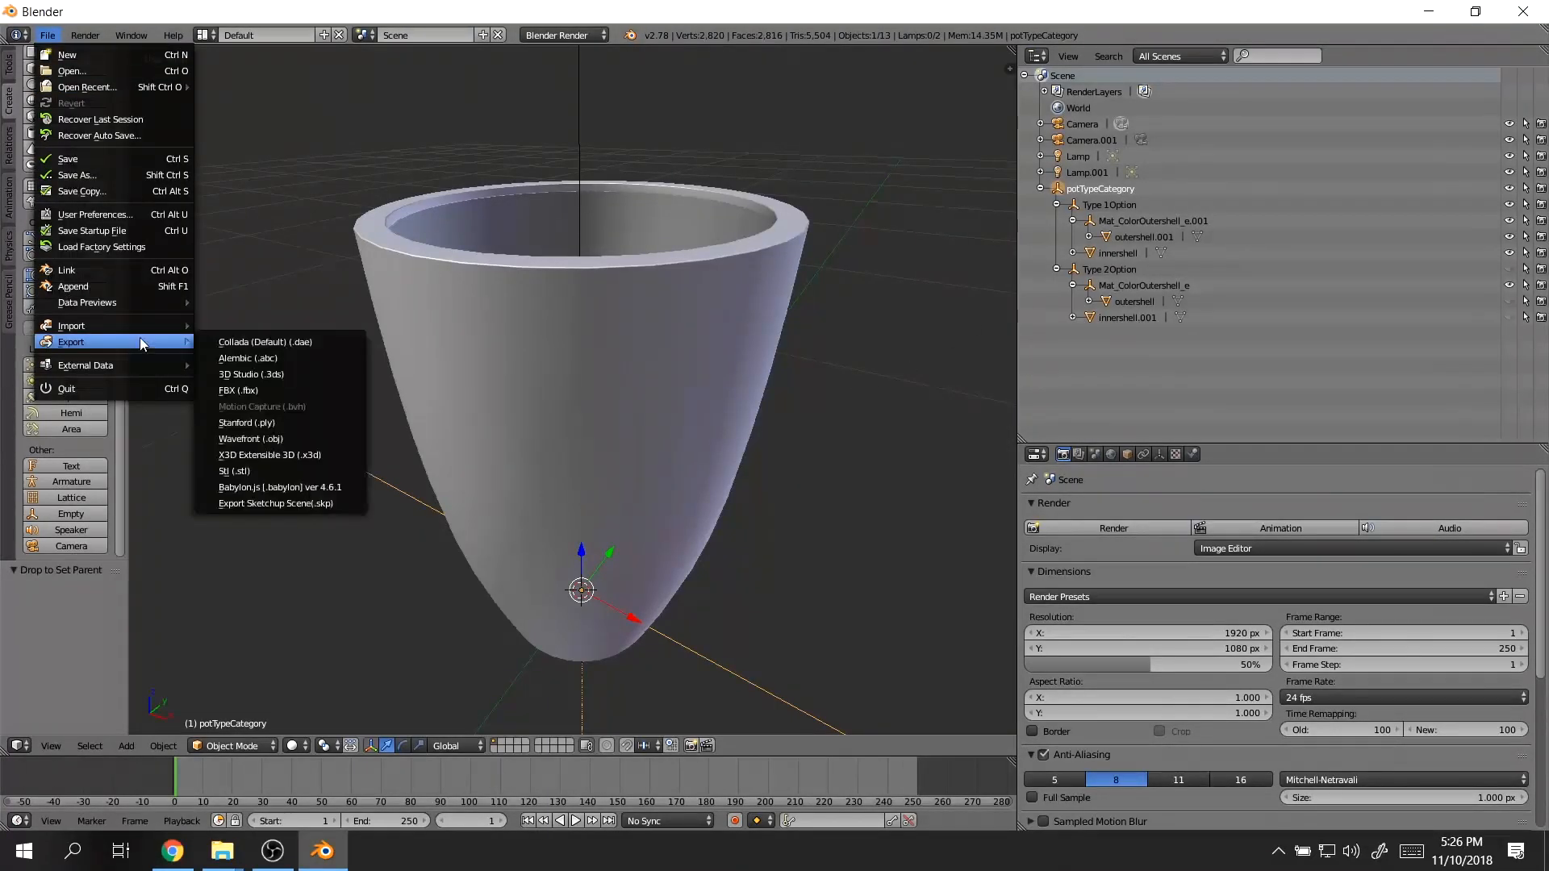
pyautogui.click(321, 390)
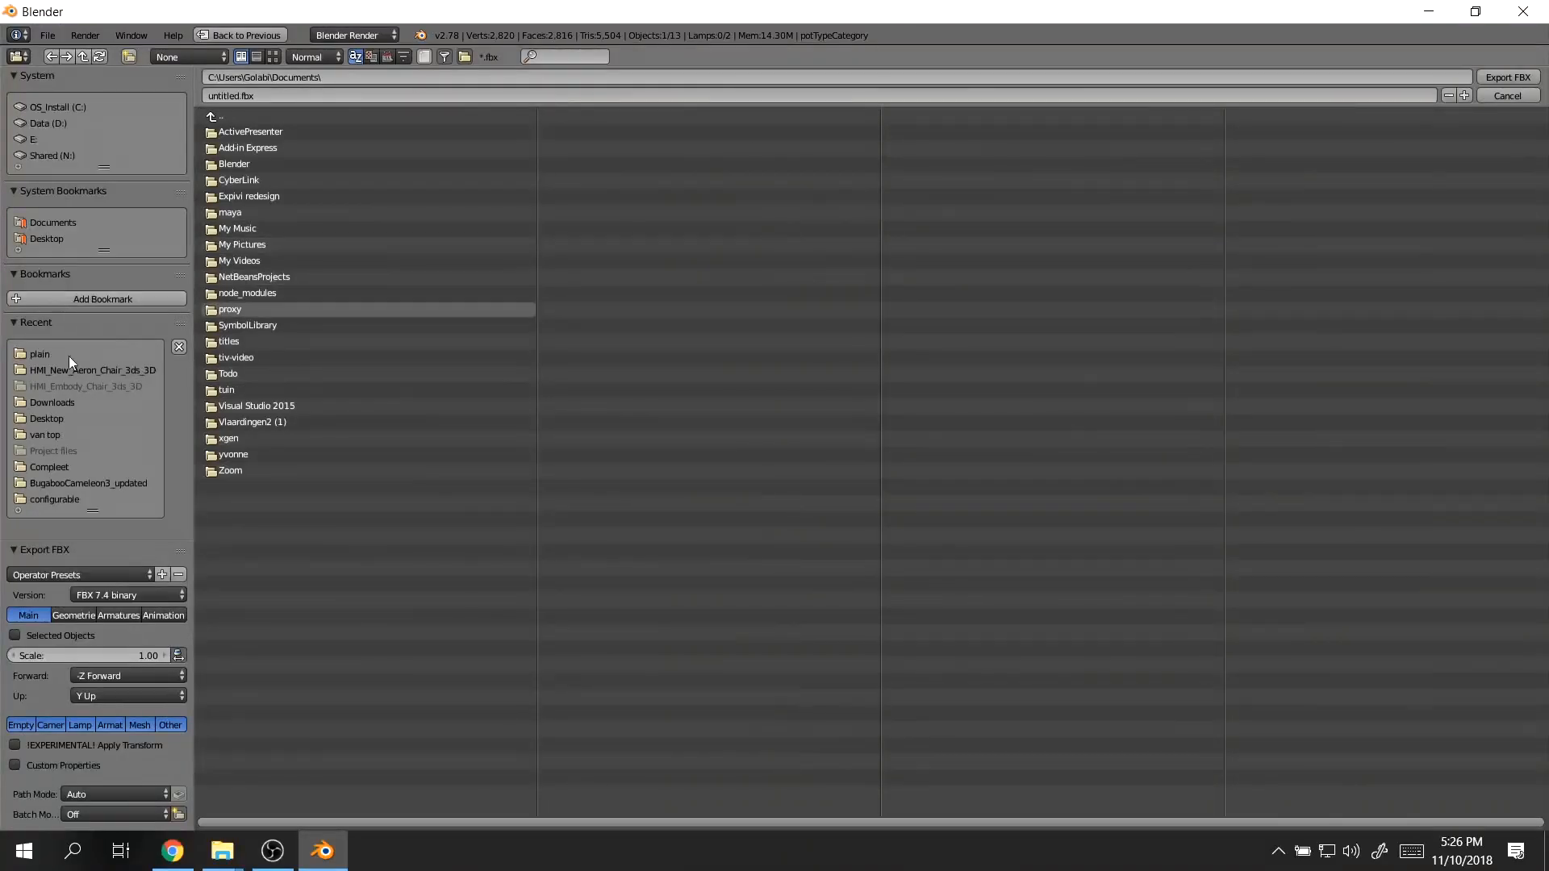
pyautogui.click(46, 354)
pyautogui.click(287, 148)
pyautogui.click(280, 95)
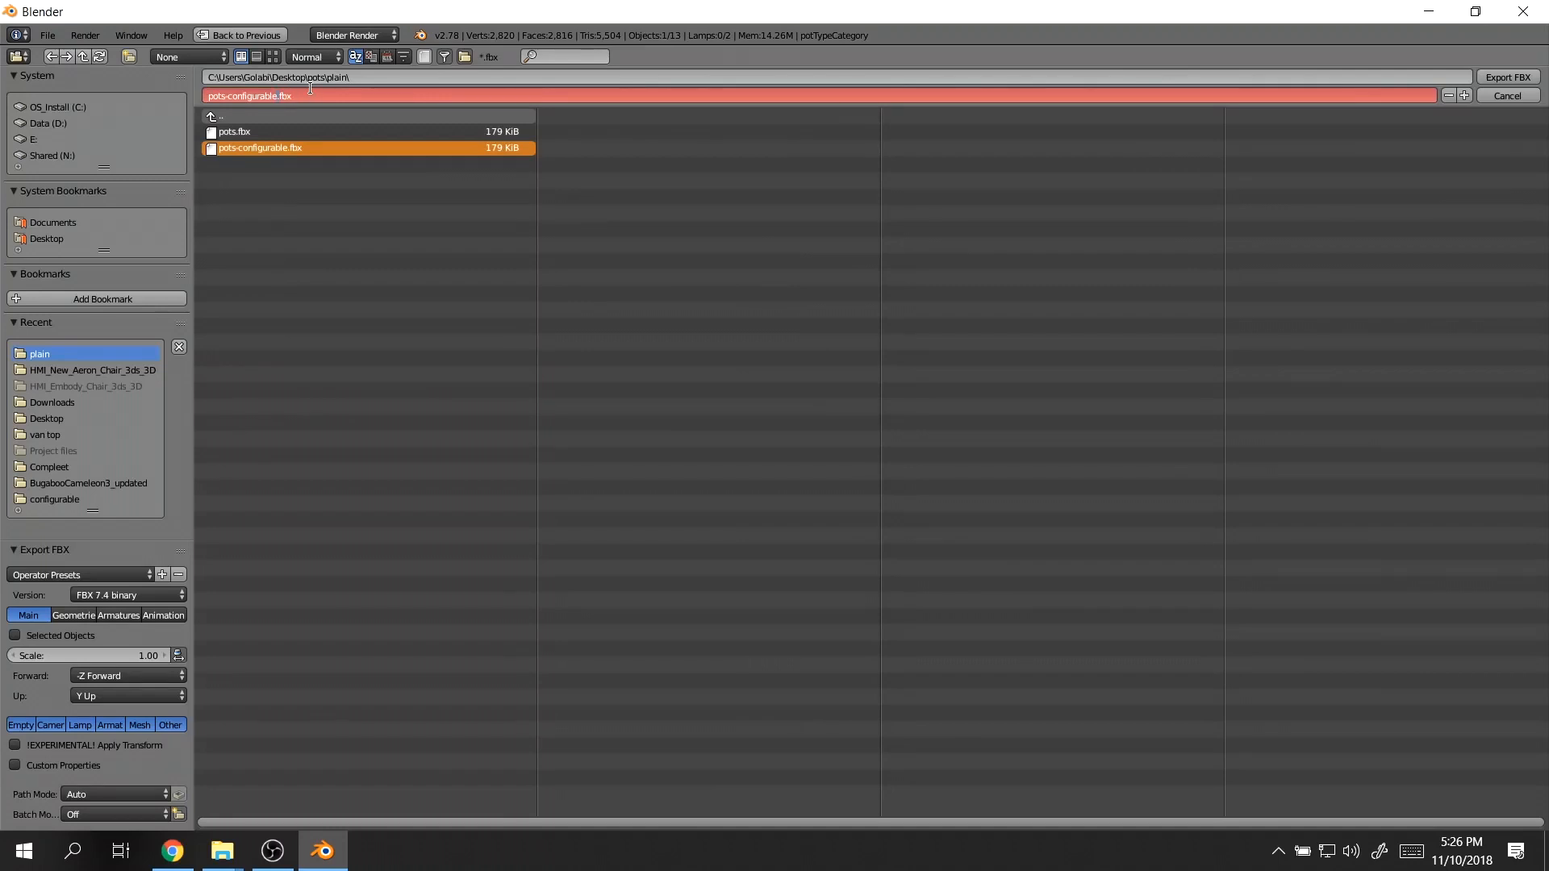
pyautogui.press('Return')
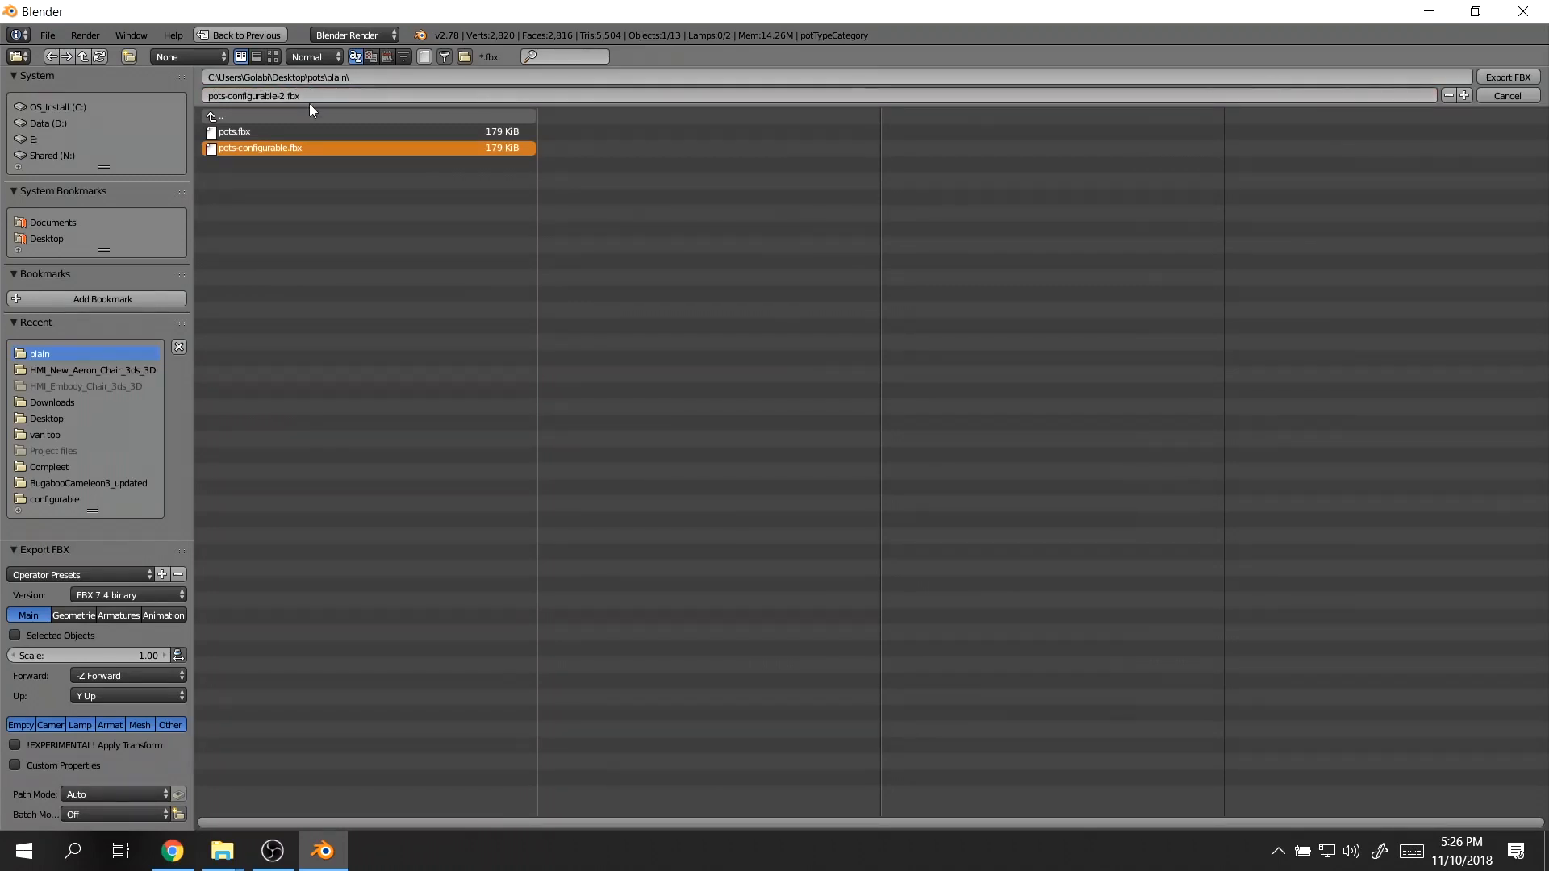
pyautogui.click(1505, 78)
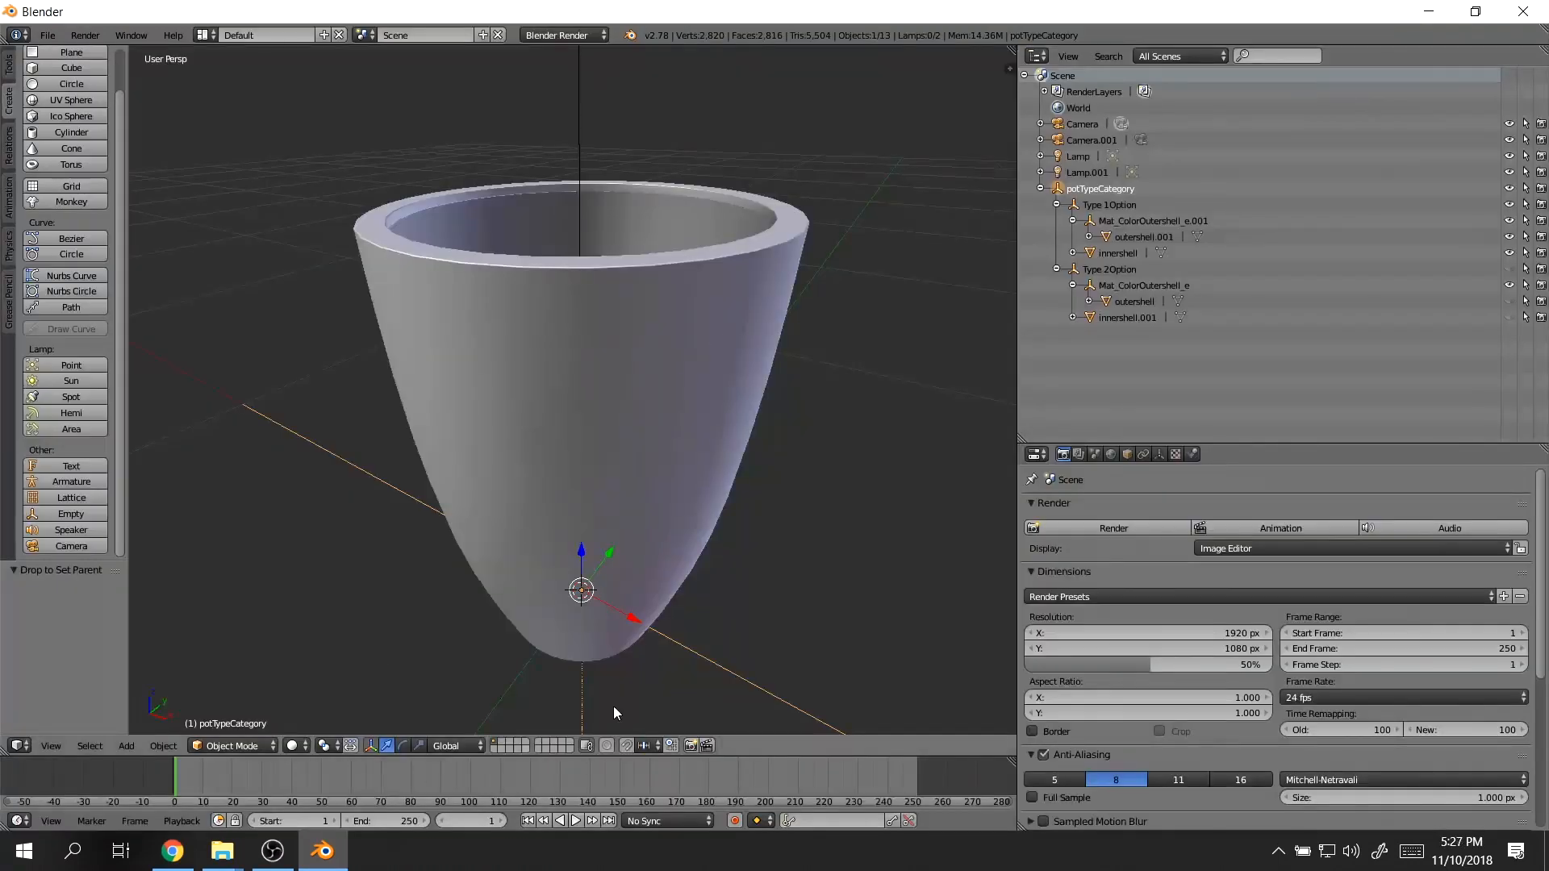
# - Switch to Expivi and delete the pots-configurable.fbx model import from the product
pyautogui.click(1429, 11)
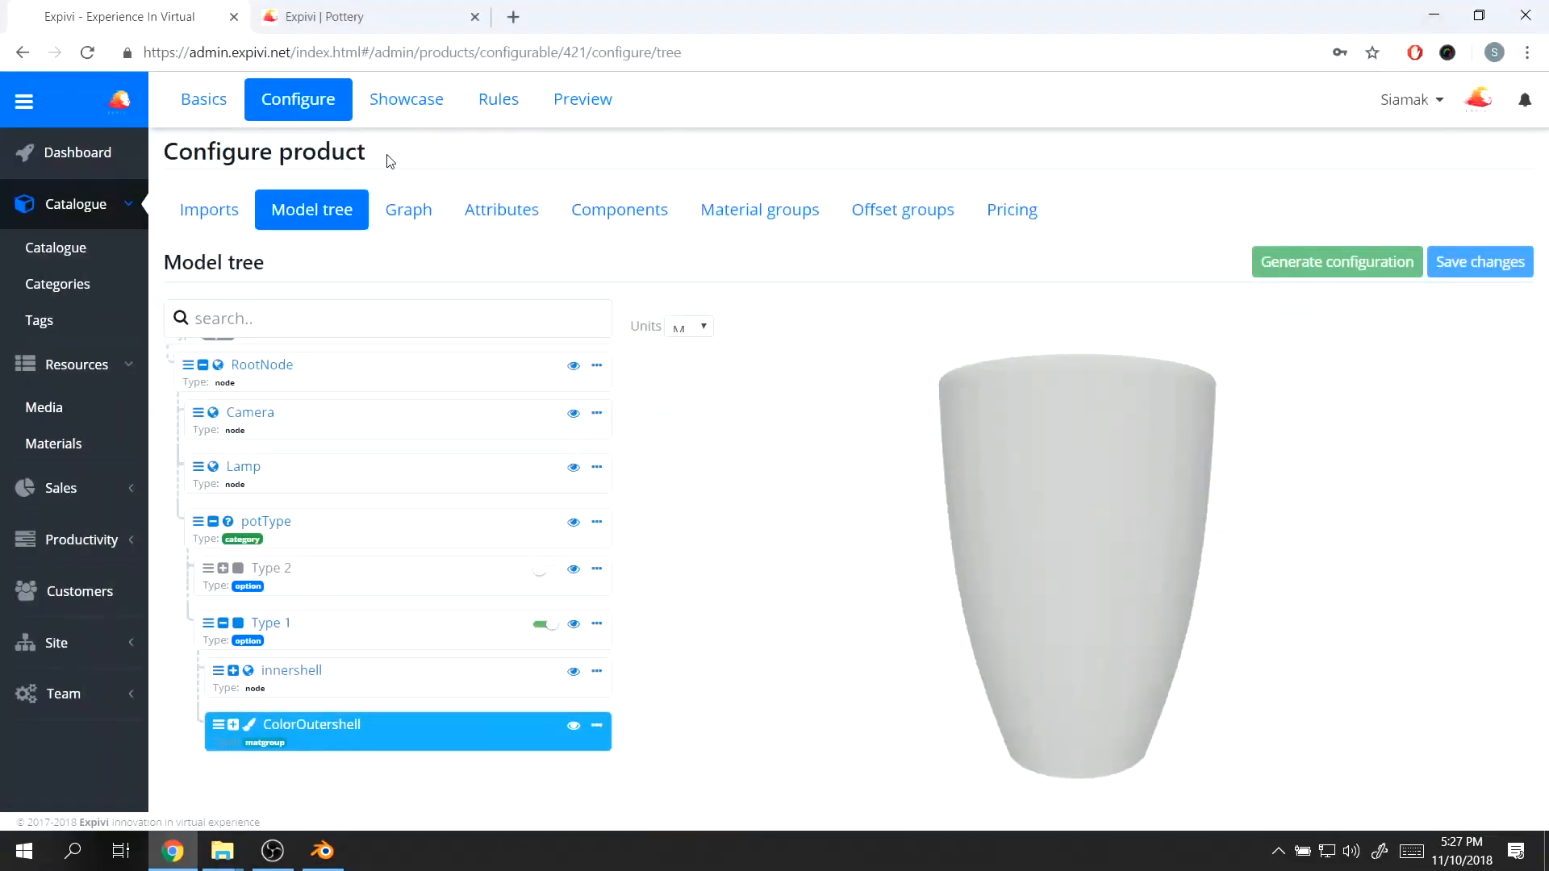
pyautogui.click(208, 211)
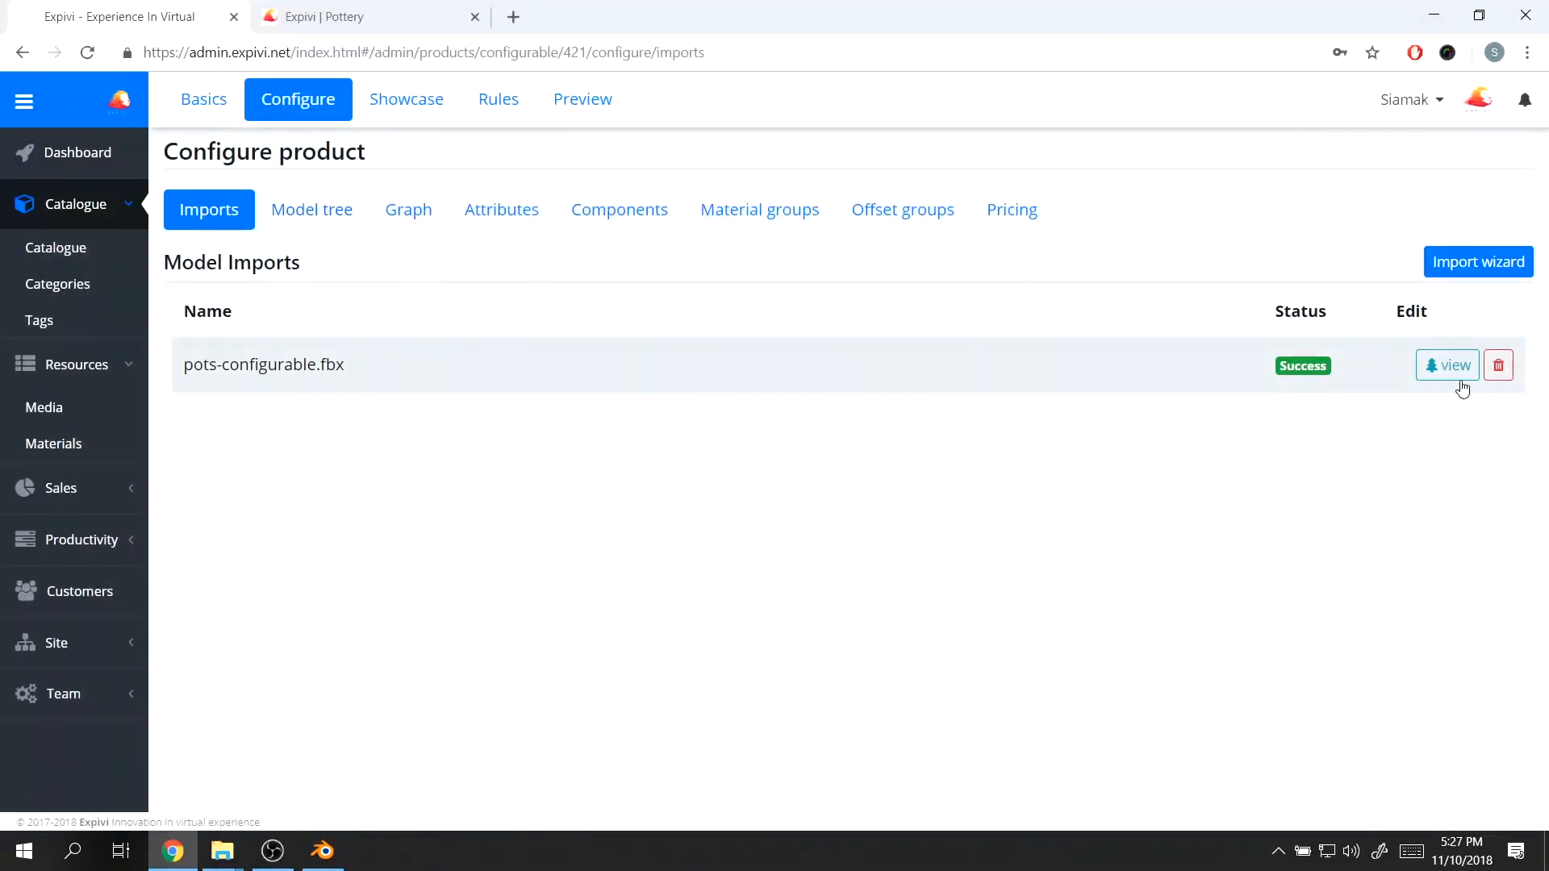
pyautogui.click(1497, 365)
pyautogui.click(791, 335)
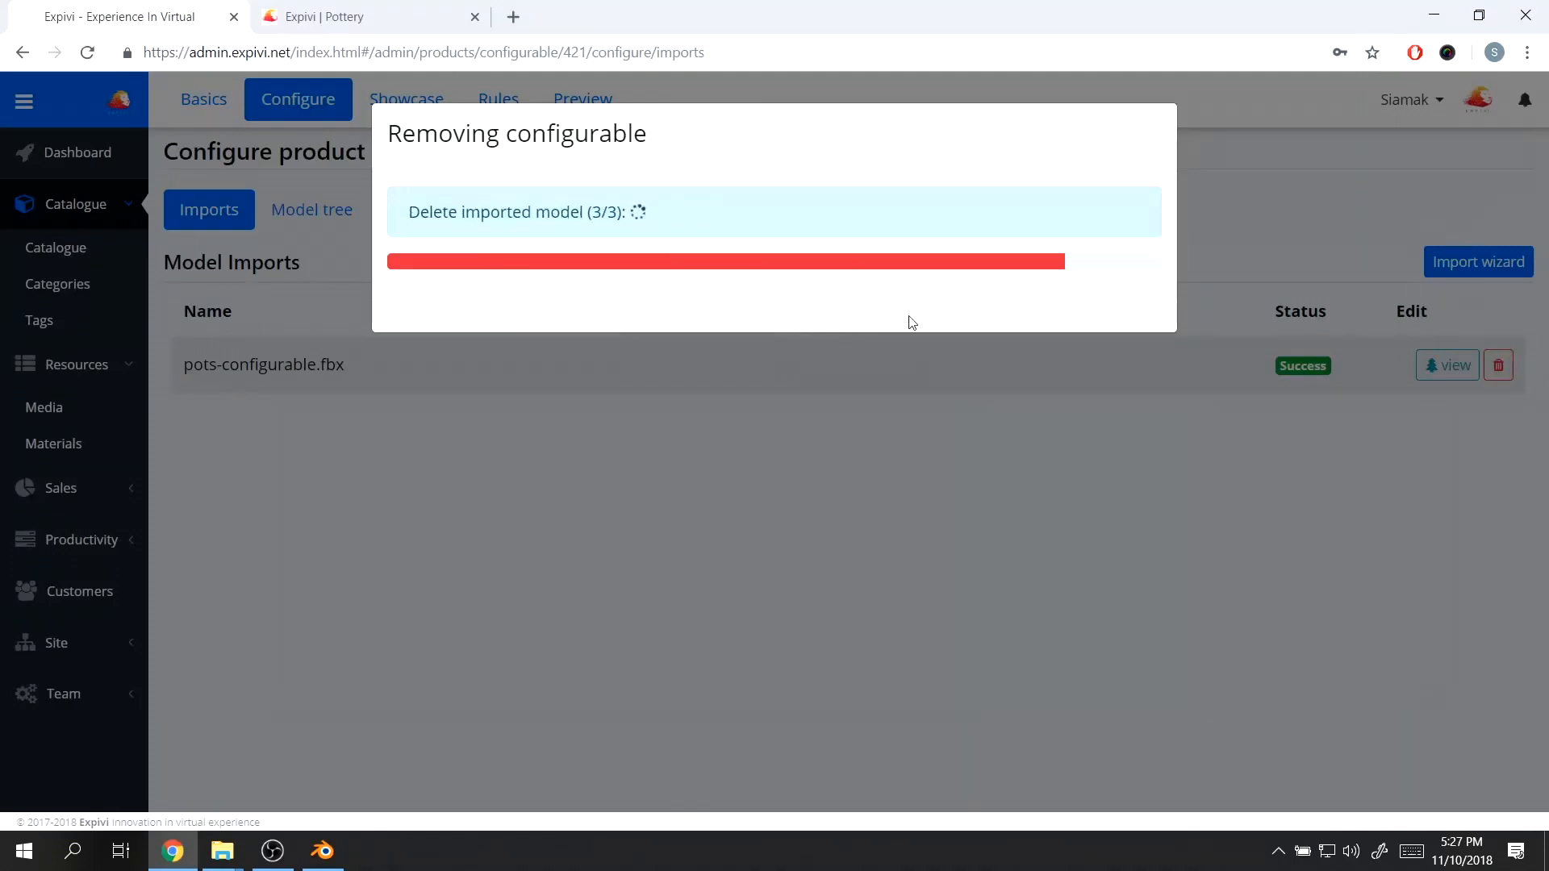
pyautogui.click(1111, 337)
# - Check the product's model tree, graph, attributes and components for anything left after deleting the import
pyautogui.click(334, 214)
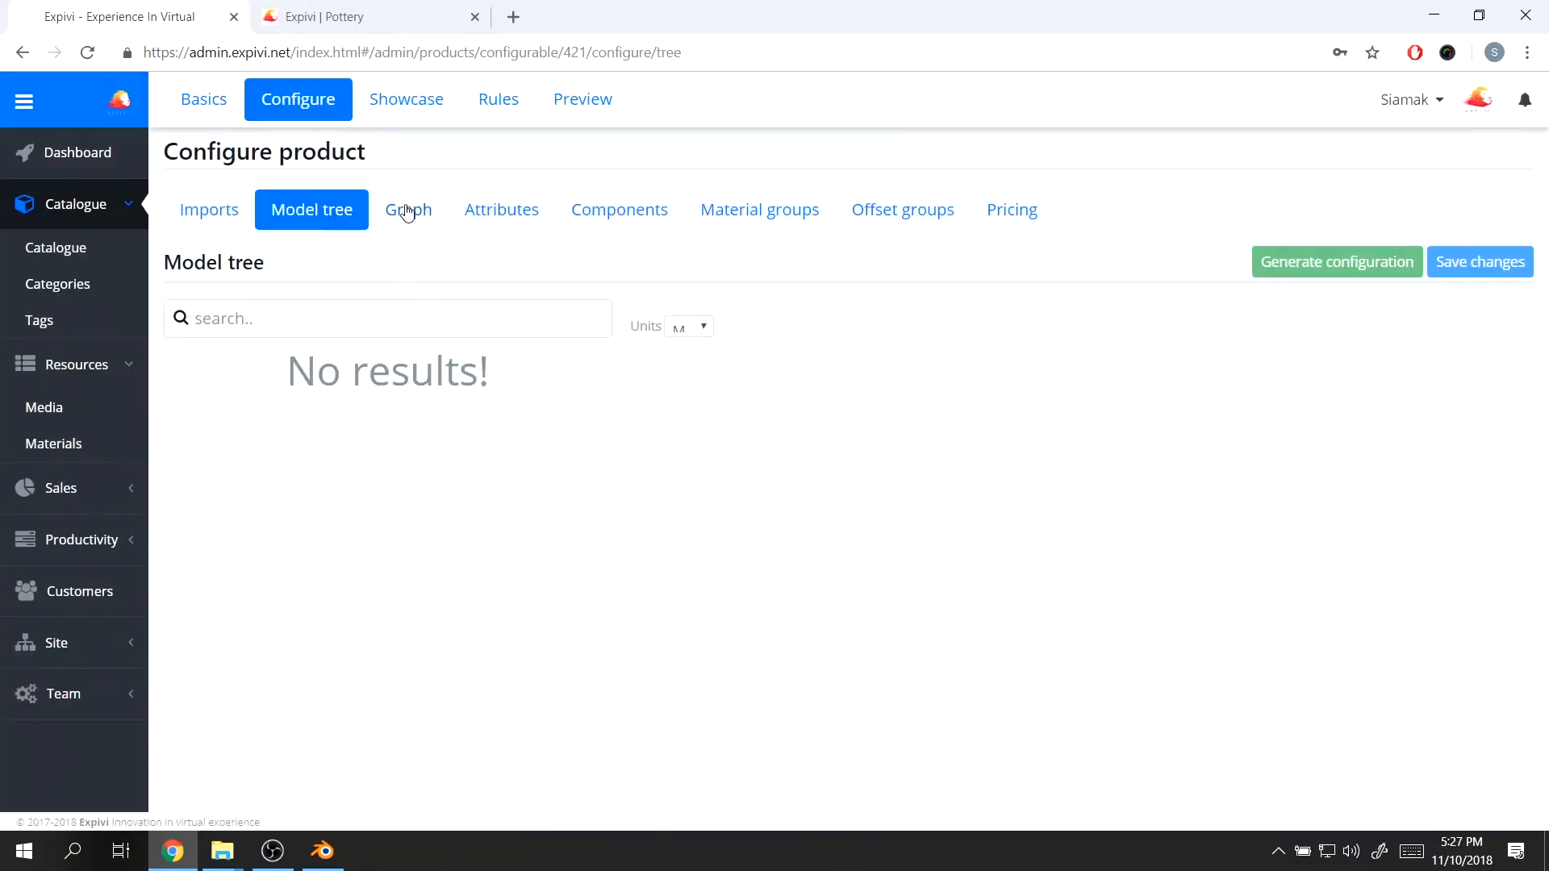
pyautogui.click(408, 209)
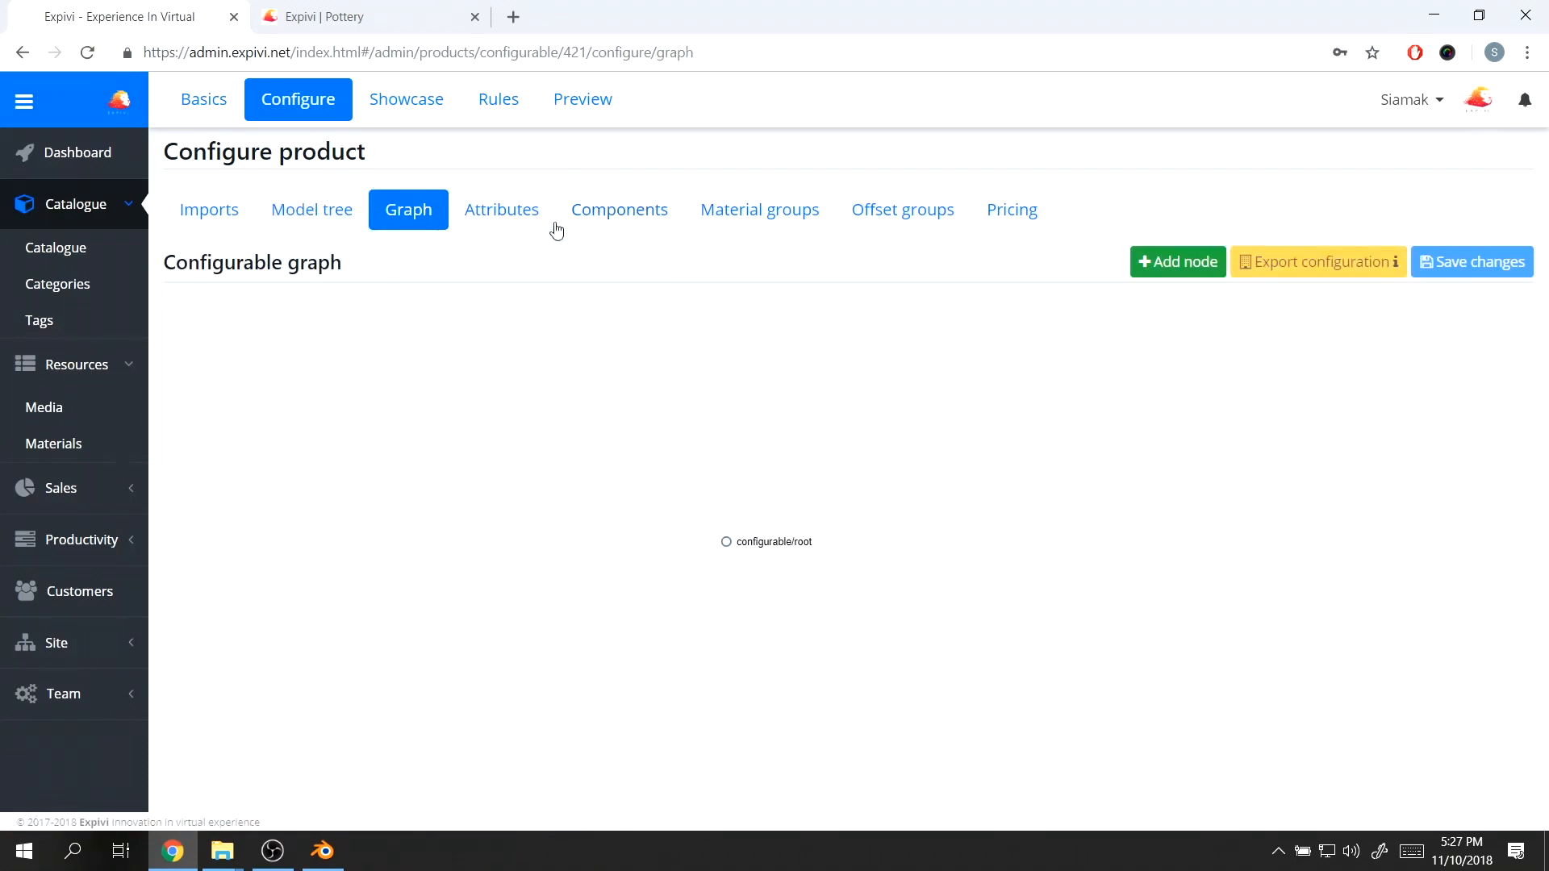
pyautogui.click(521, 212)
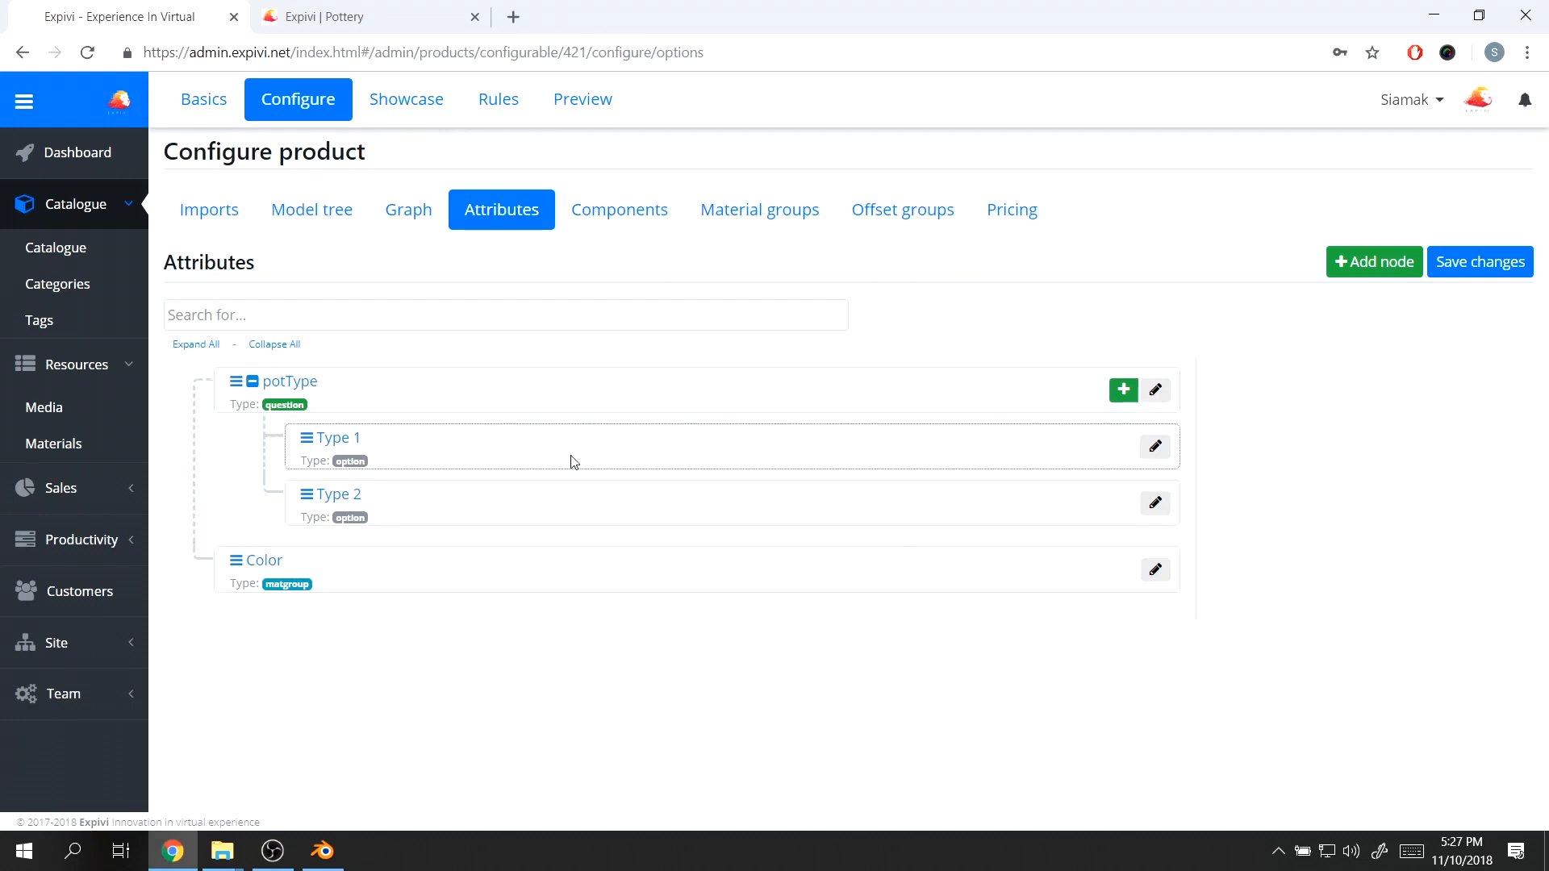
pyautogui.click(643, 225)
pyautogui.click(517, 221)
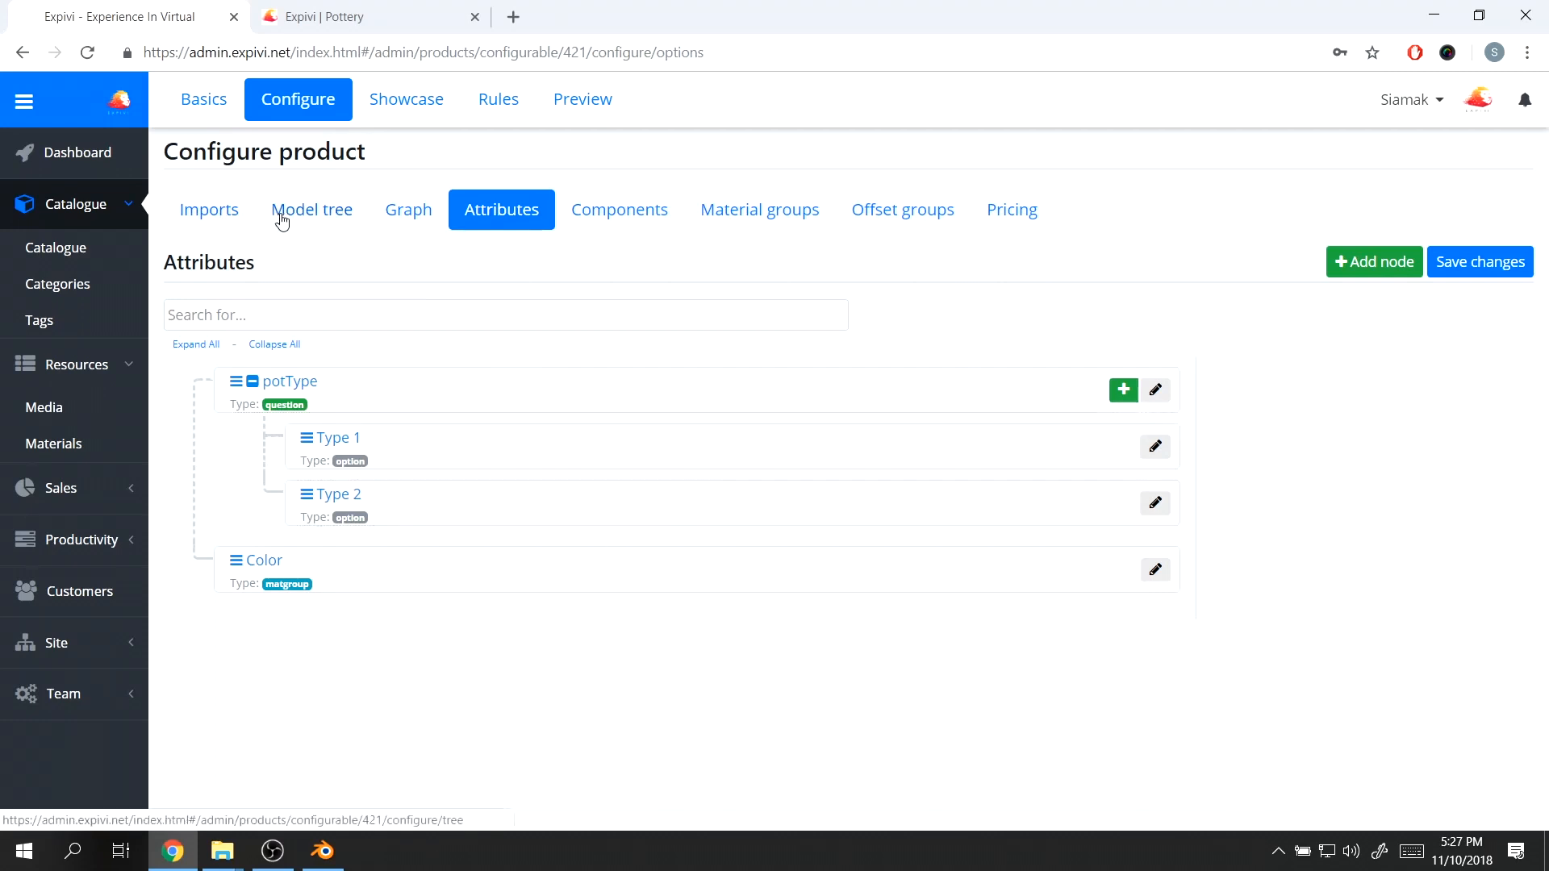
# - Start the import wizard, add pots-configurable-2.fbx from the plain folder and upload it
pyautogui.click(222, 215)
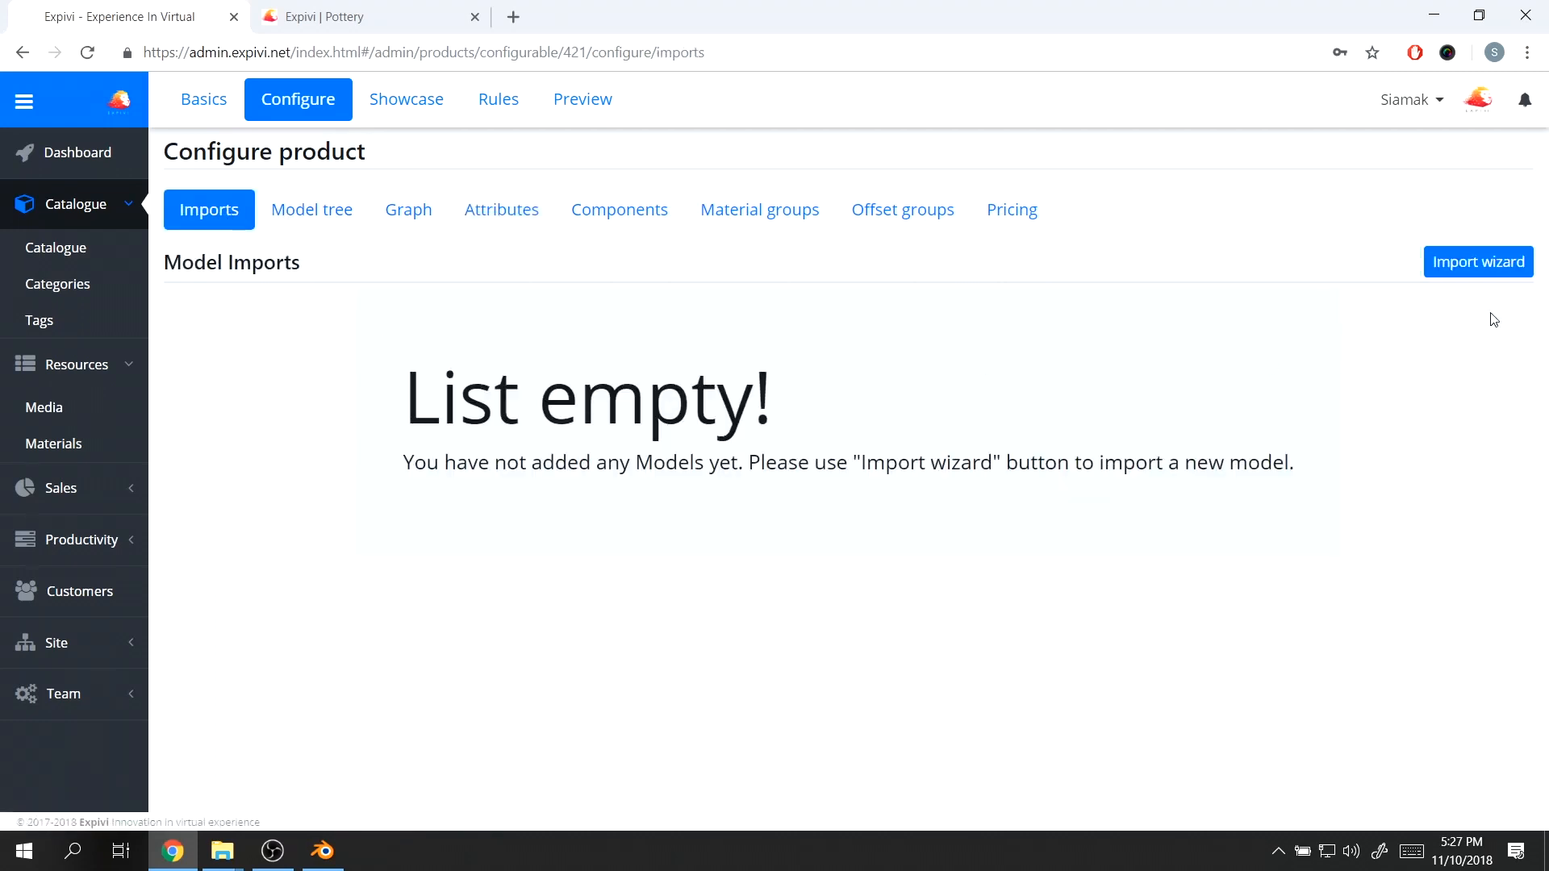
pyautogui.click(1499, 270)
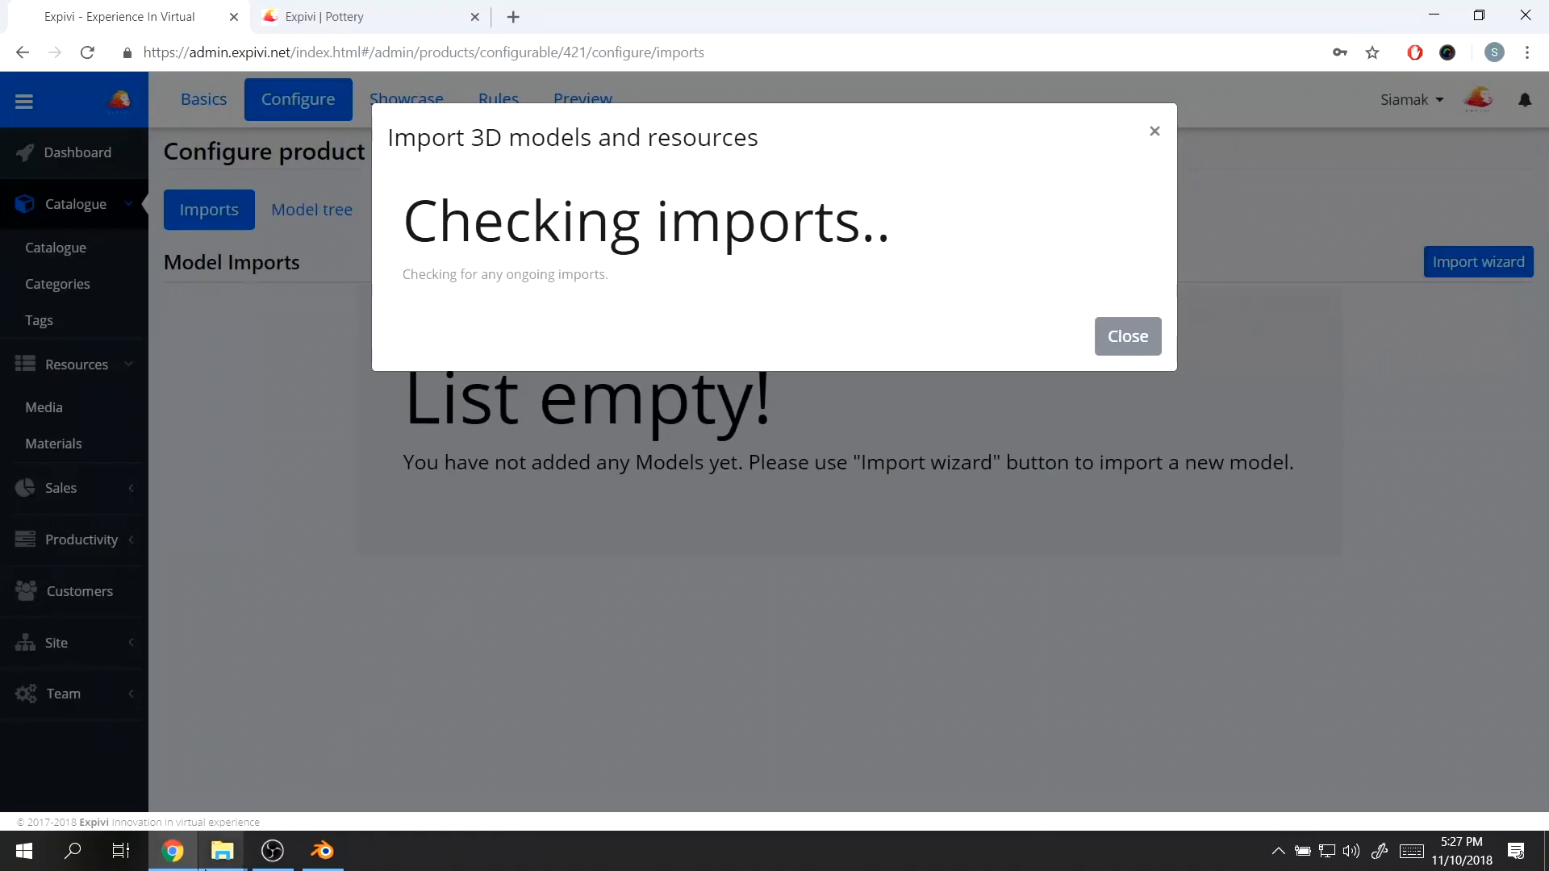
pyautogui.moveTo(221, 851)
pyautogui.moveTo(438, 797)
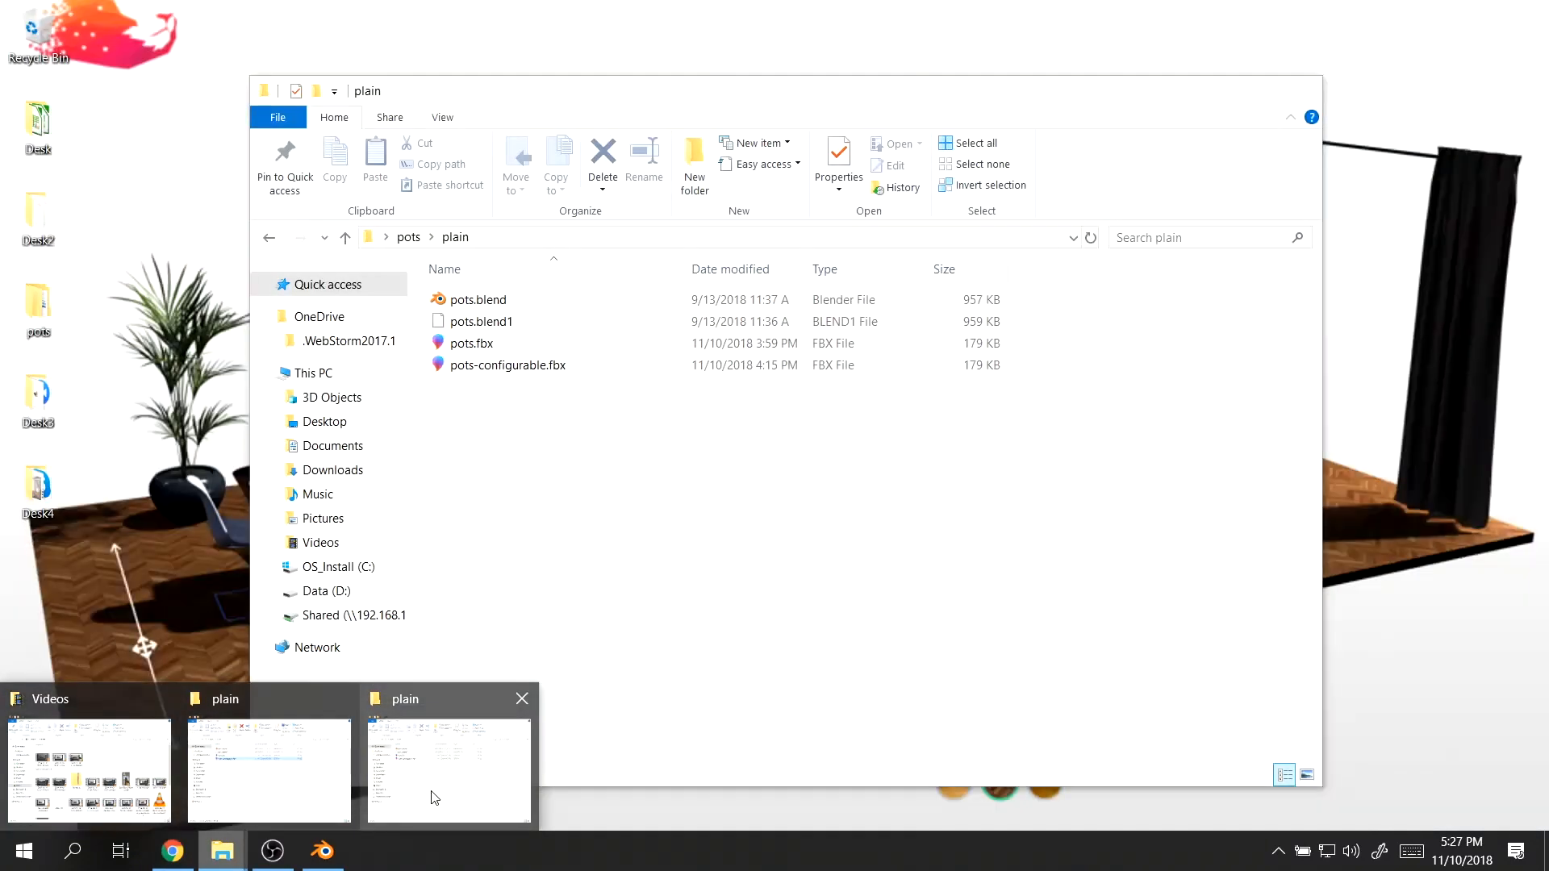
pyautogui.moveTo(352, 782)
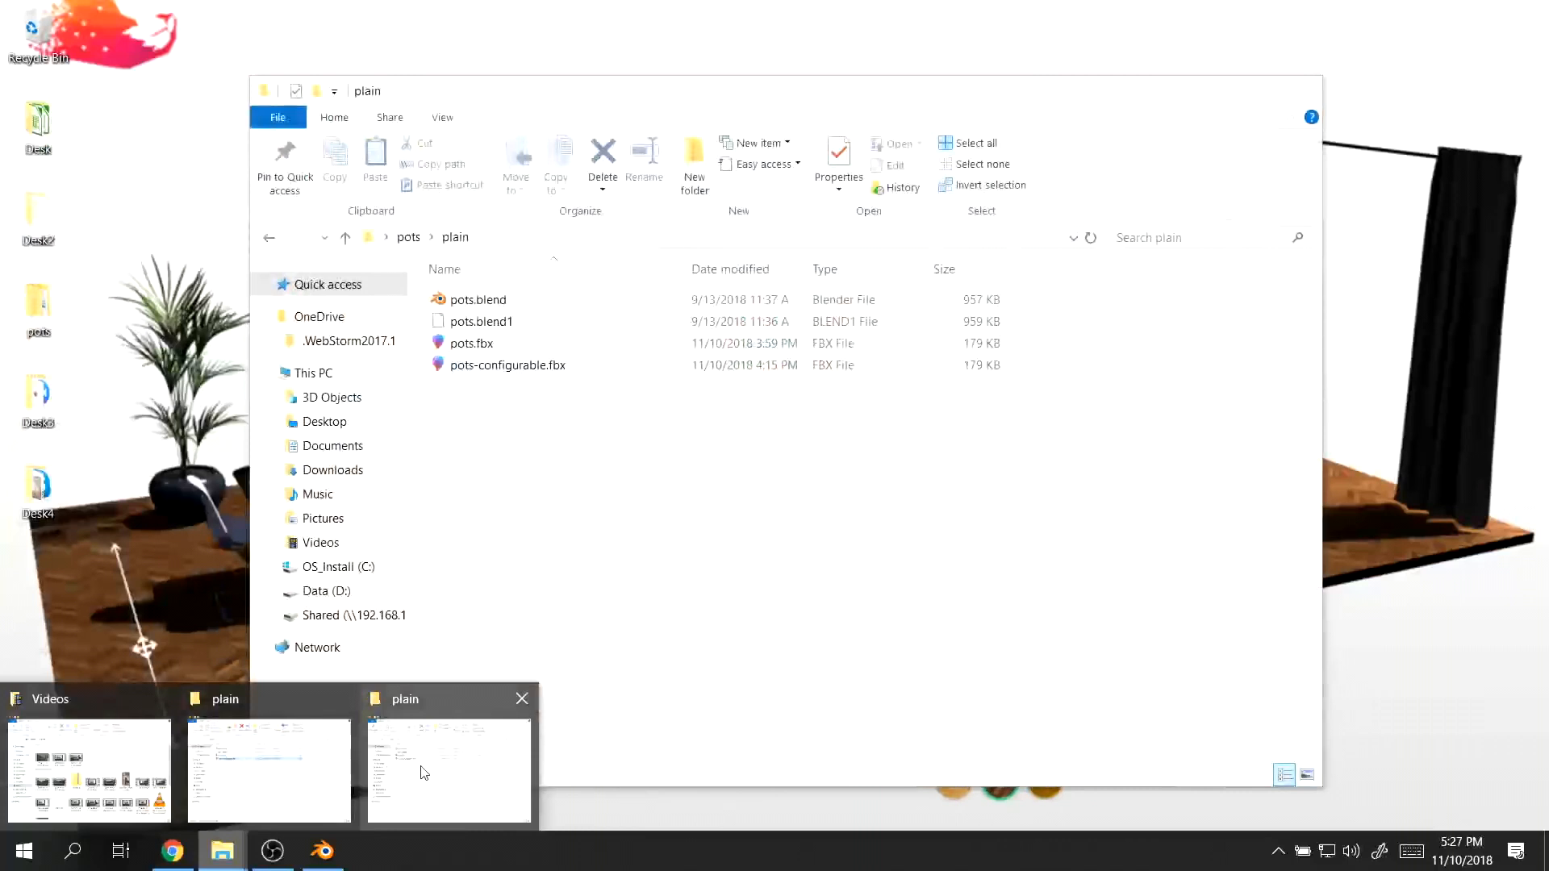
pyautogui.click(421, 770)
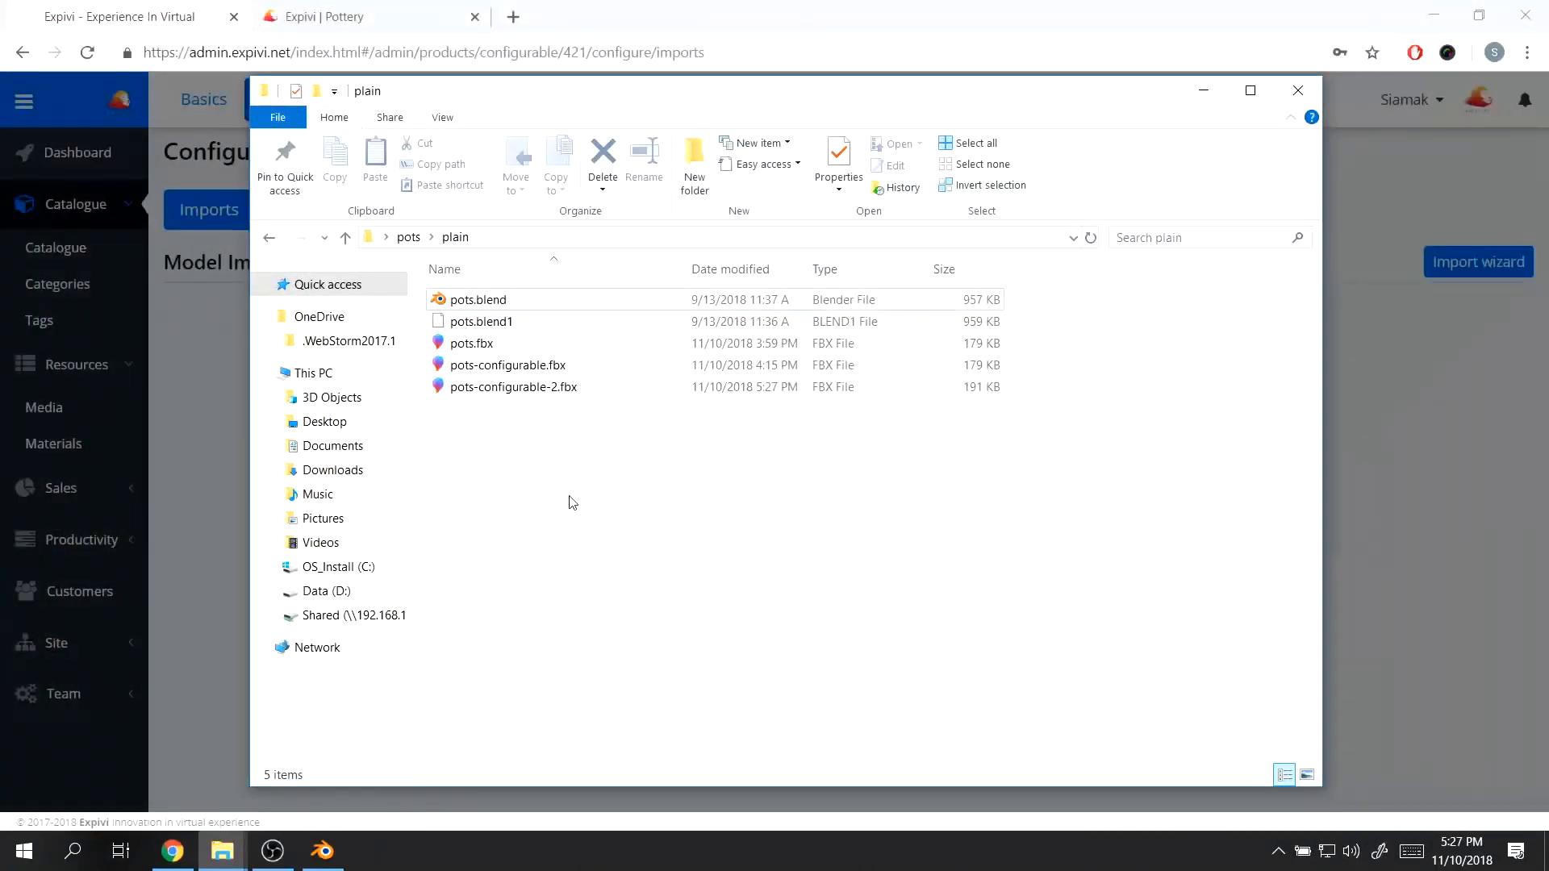
pyautogui.moveTo(597, 90); pyautogui.dragTo(1382, 120)
pyautogui.moveTo(1325, 425); pyautogui.dragTo(686, 349)
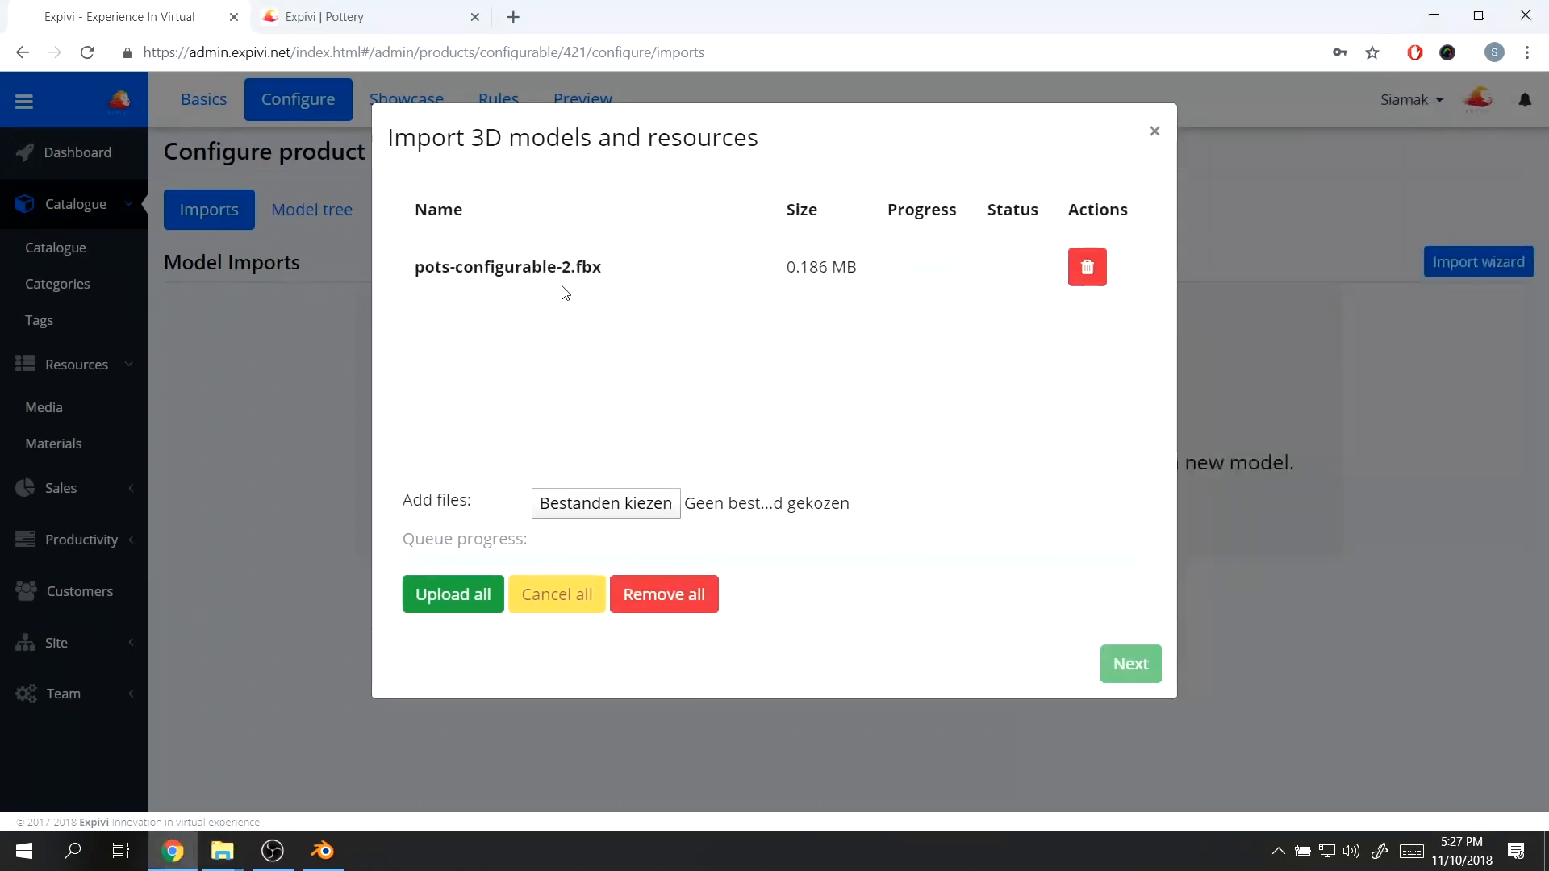
pyautogui.click(453, 595)
pyautogui.click(1131, 663)
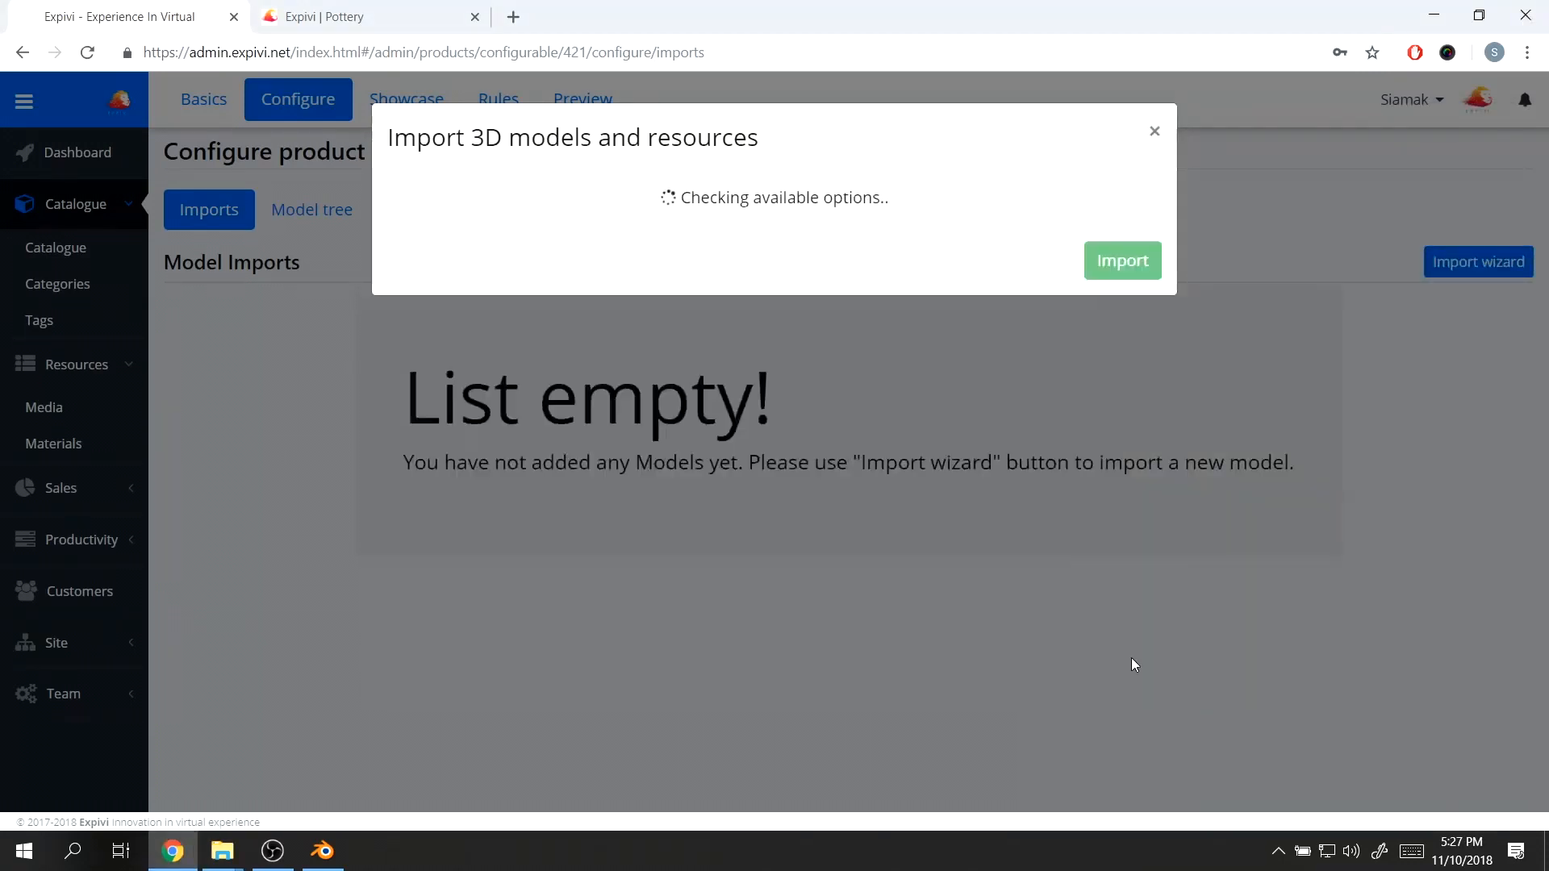
# - Import the file as a configurable model, putting new materials in the Pottery folder
pyautogui.click(678, 206)
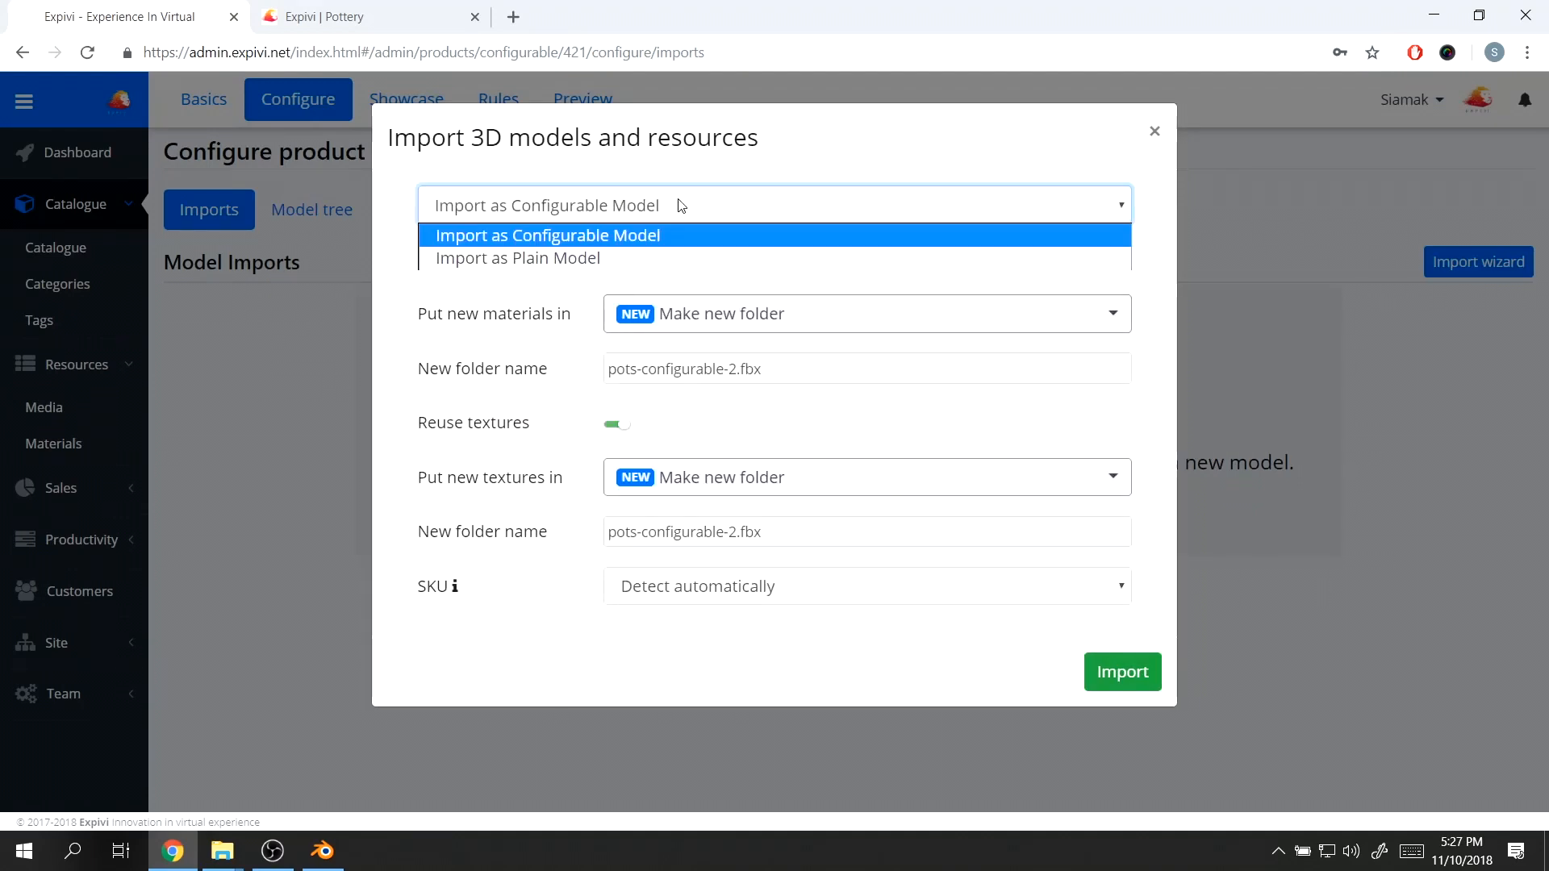
pyautogui.click(680, 206)
pyautogui.click(763, 326)
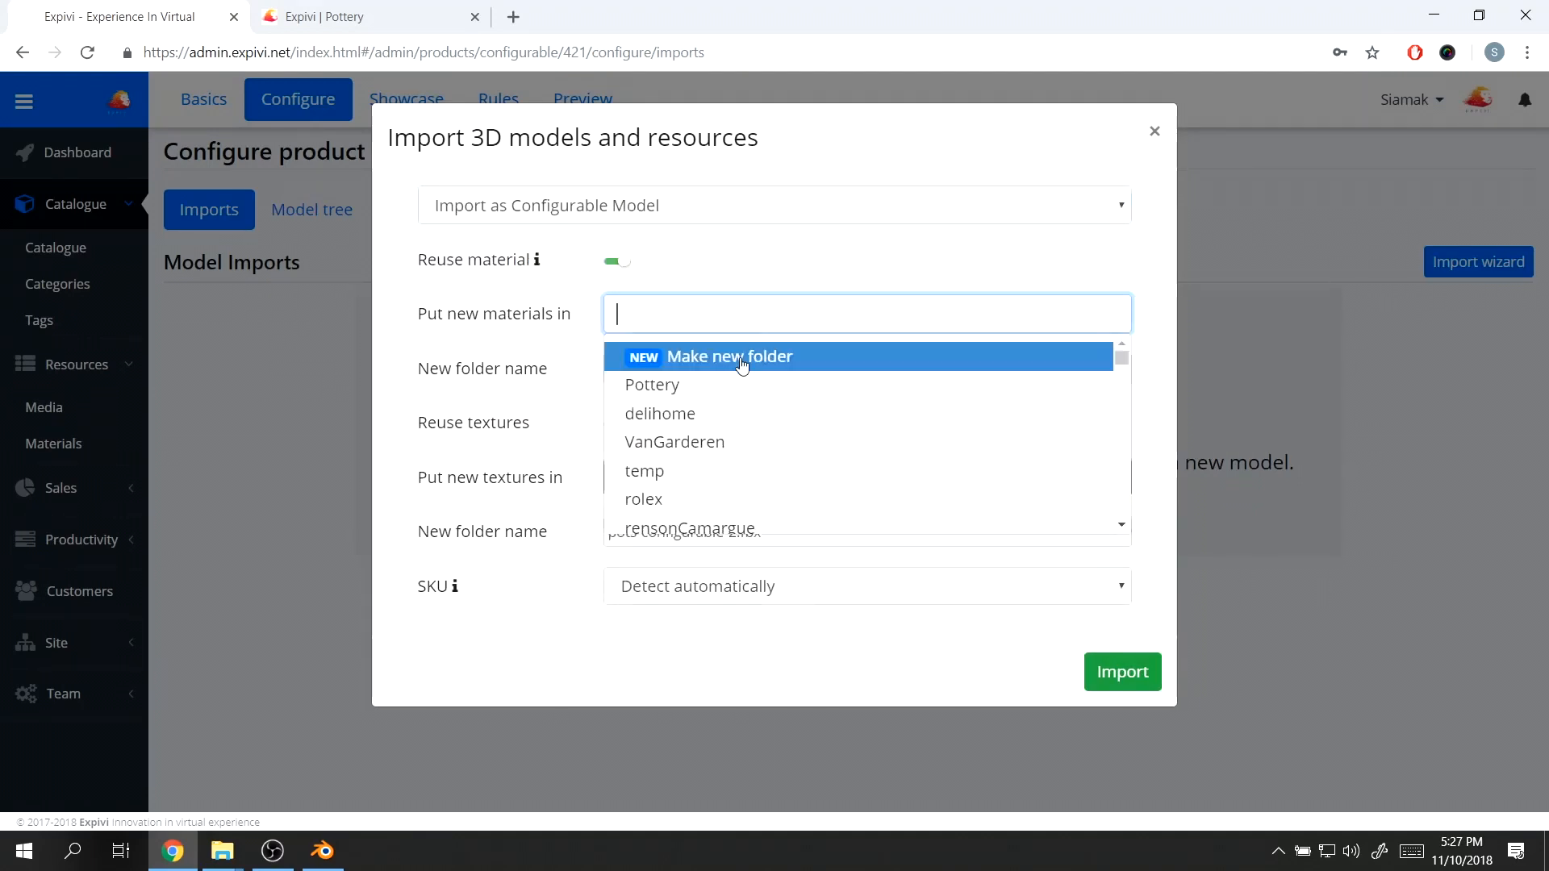
pyautogui.click(707, 388)
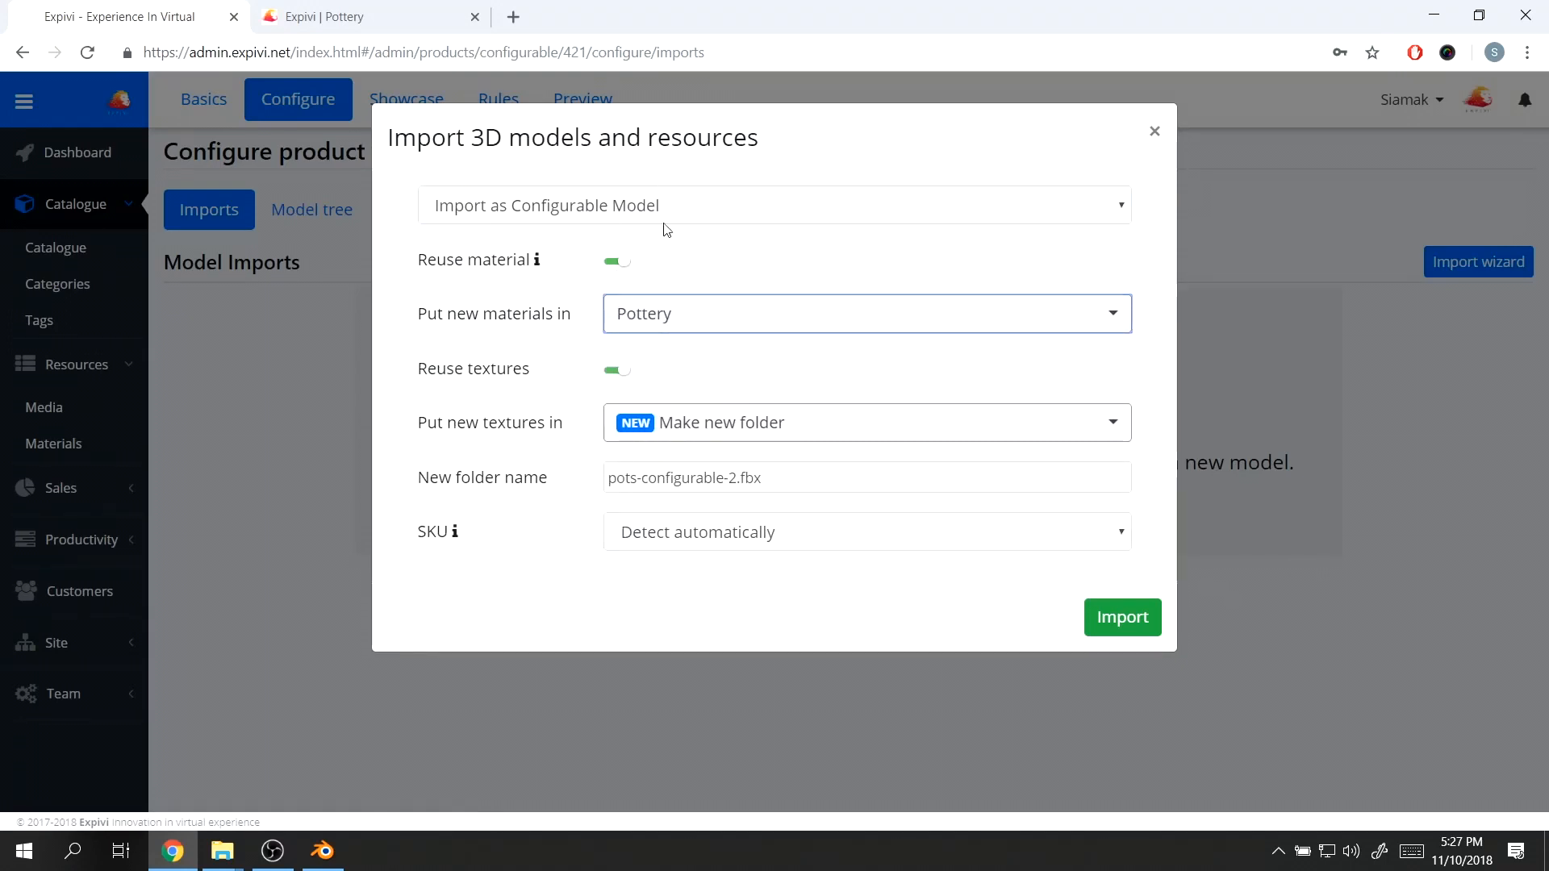
pyautogui.click(1118, 621)
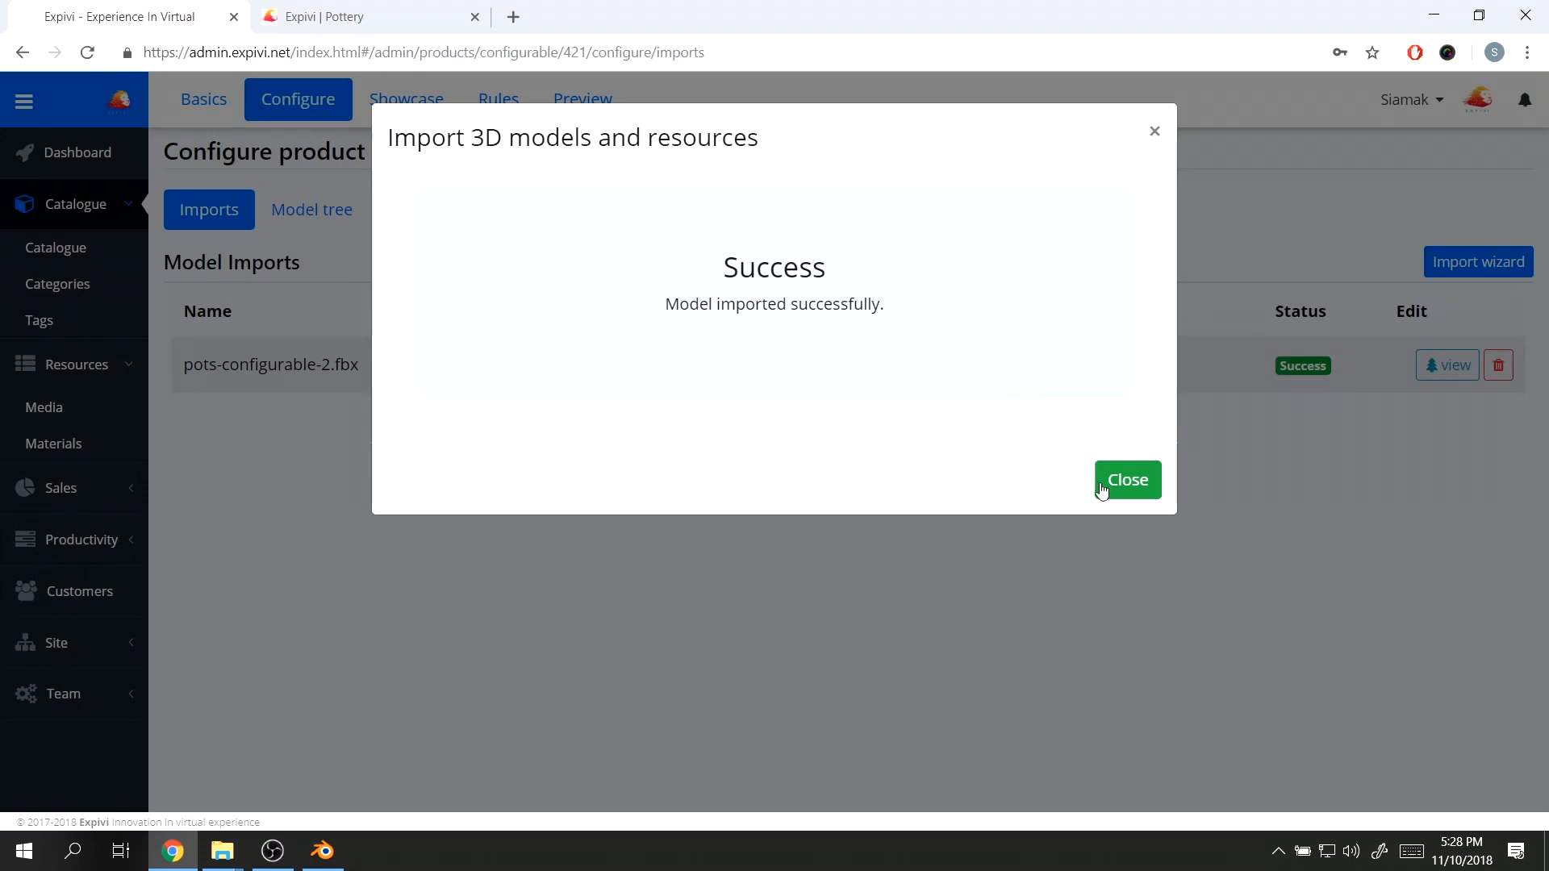
pyautogui.click(1134, 482)
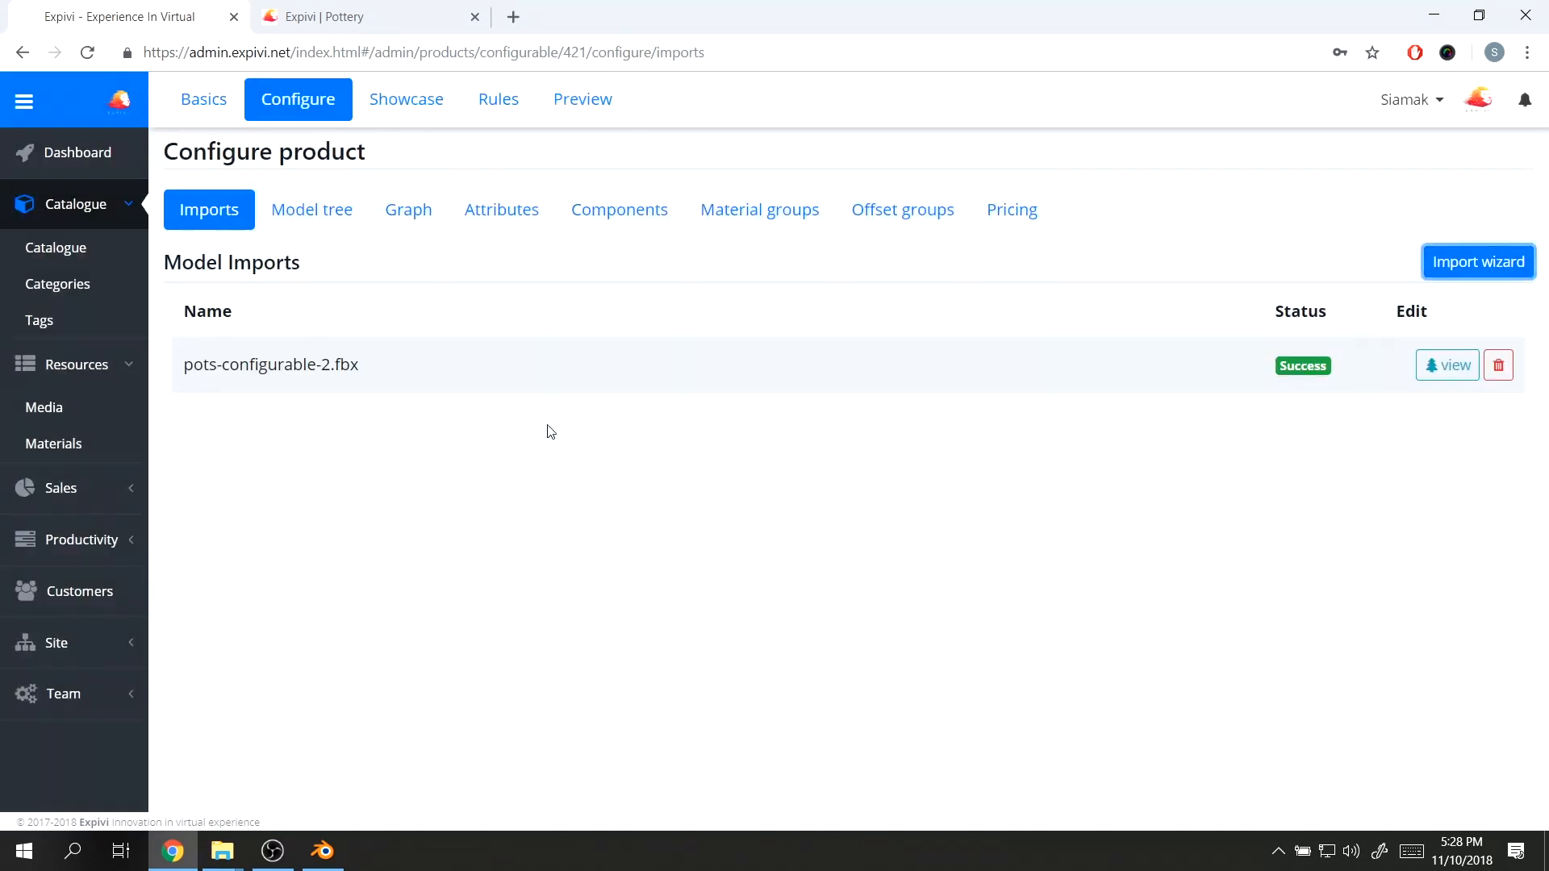
# - Expand the model tree through RootNode, potType and Type 2 to inspect the contents of its ColorOutershell material group
pyautogui.click(325, 226)
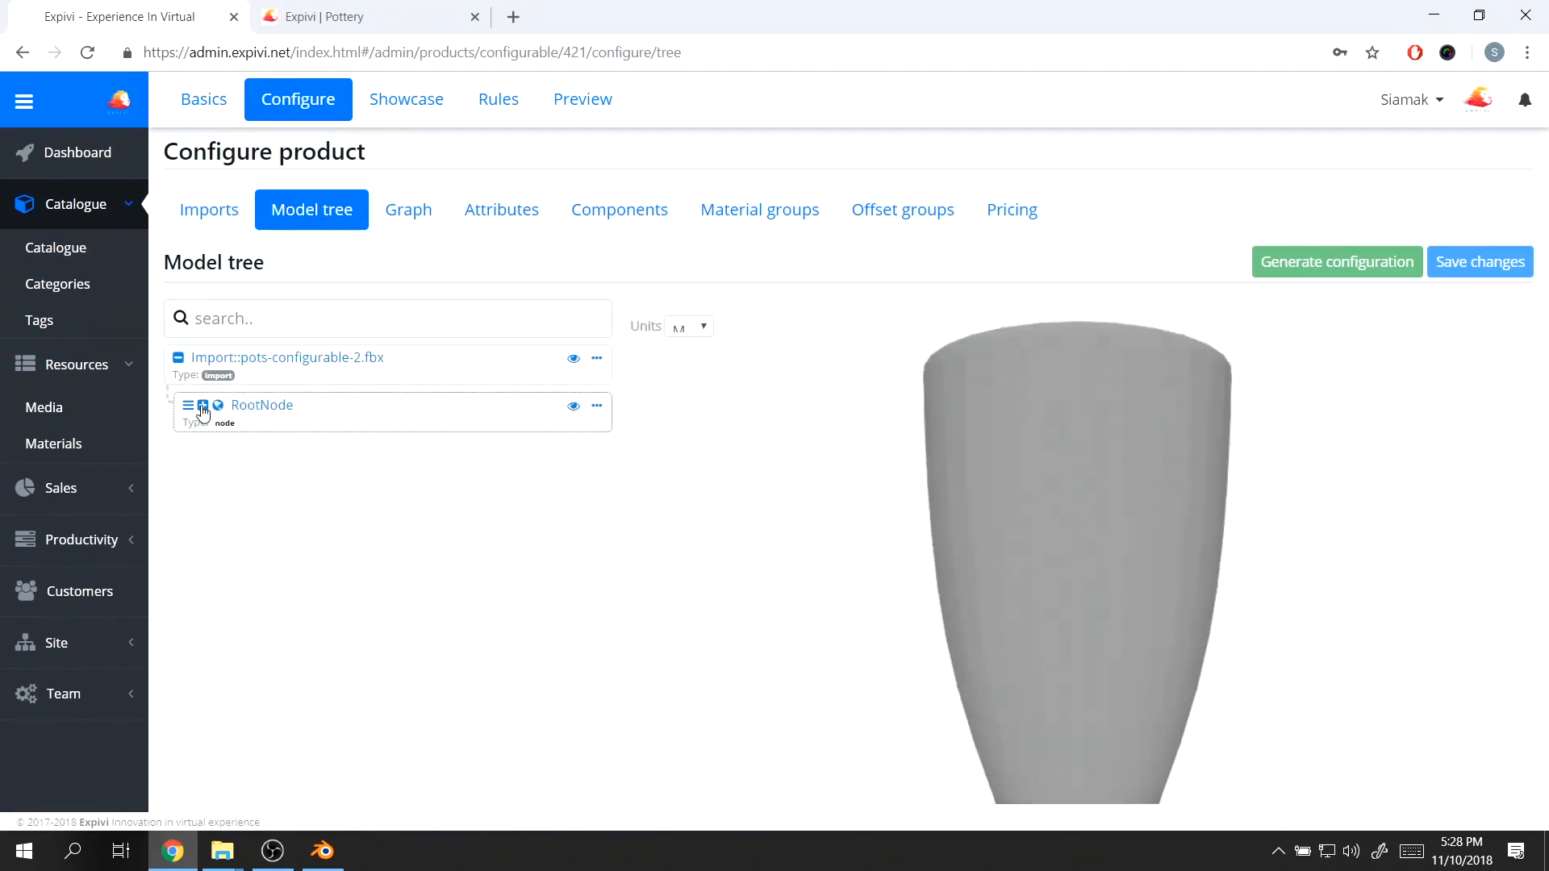
pyautogui.click(203, 406)
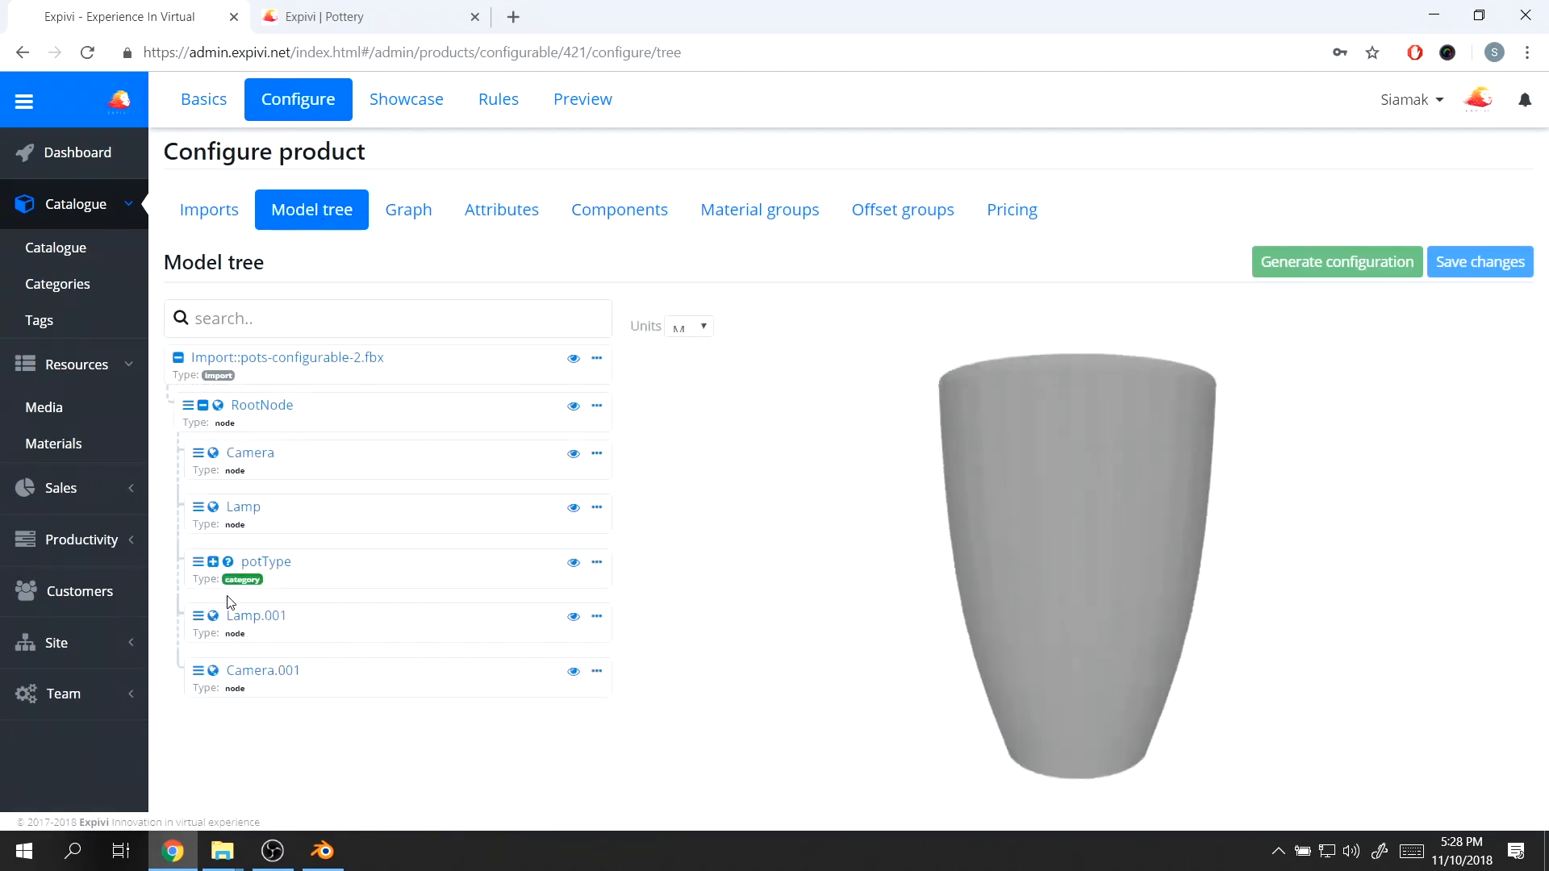
pyautogui.click(212, 561)
pyautogui.scroll(-1, 223, 630)
pyautogui.click(223, 625)
pyautogui.scroll(-3, 327, 669)
pyautogui.click(429, 626)
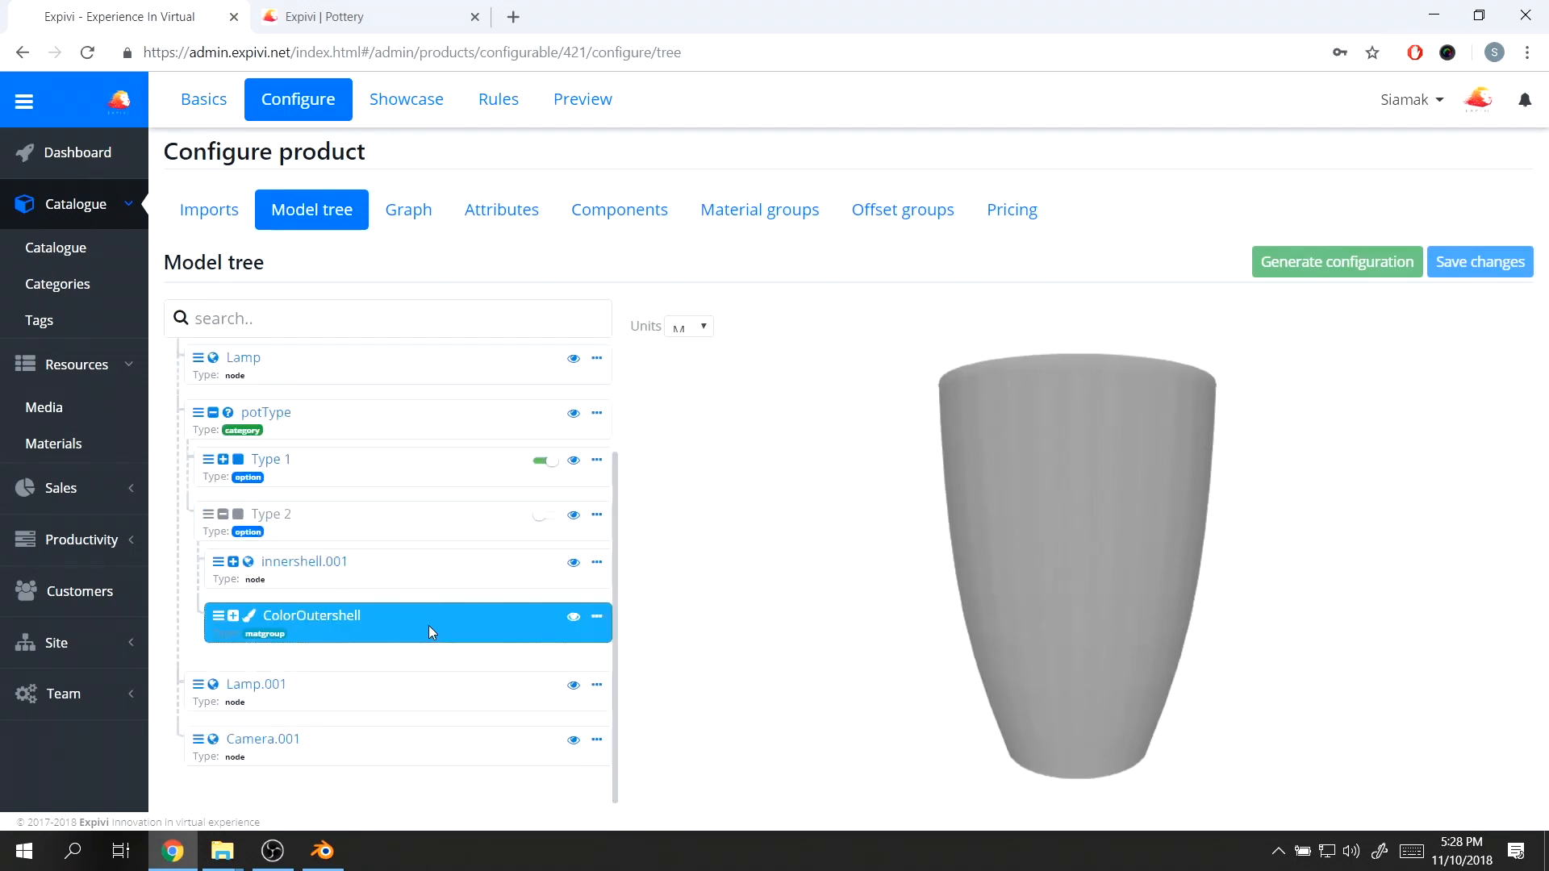
pyautogui.click(233, 617)
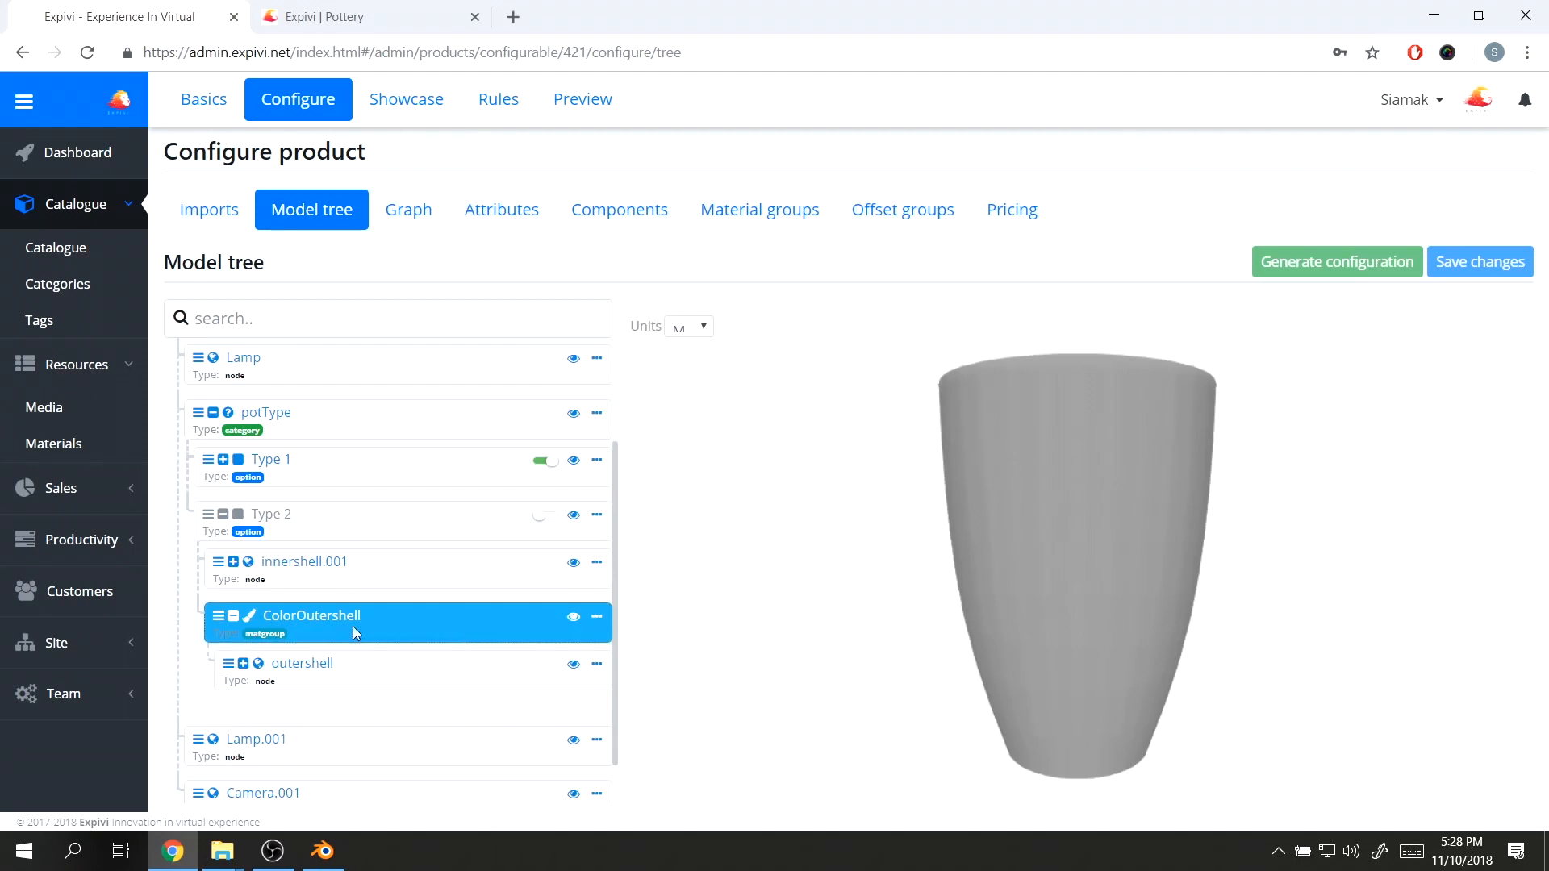
# - Expand Type 1, select its ColorOutershell group, and compare the model tree with the hierarchy in Blender
pyautogui.click(224, 459)
pyautogui.click(474, 569)
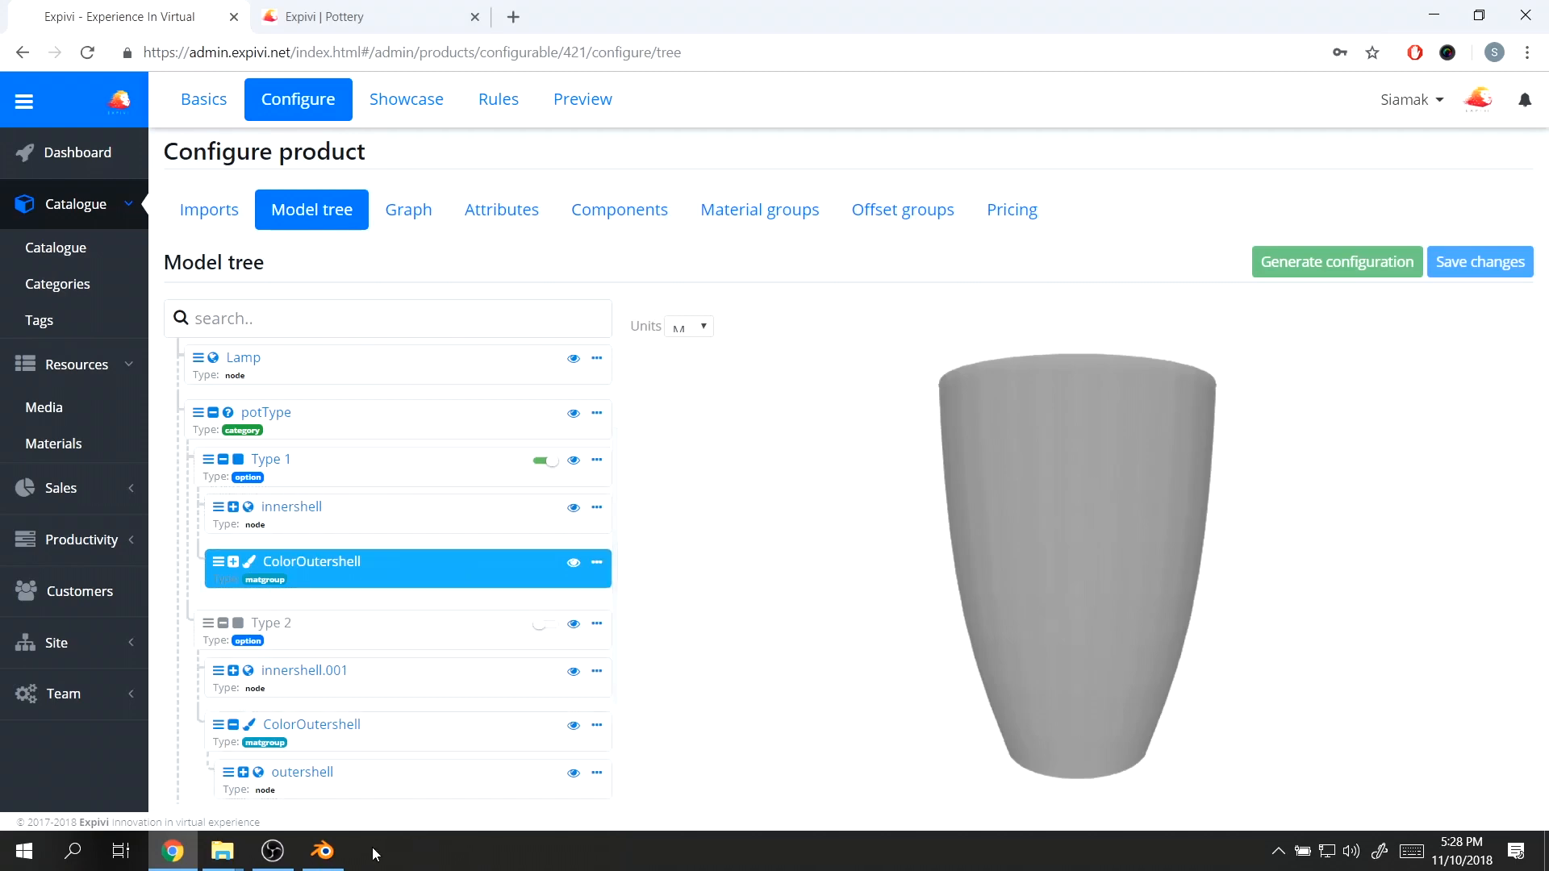
pyautogui.click(331, 865)
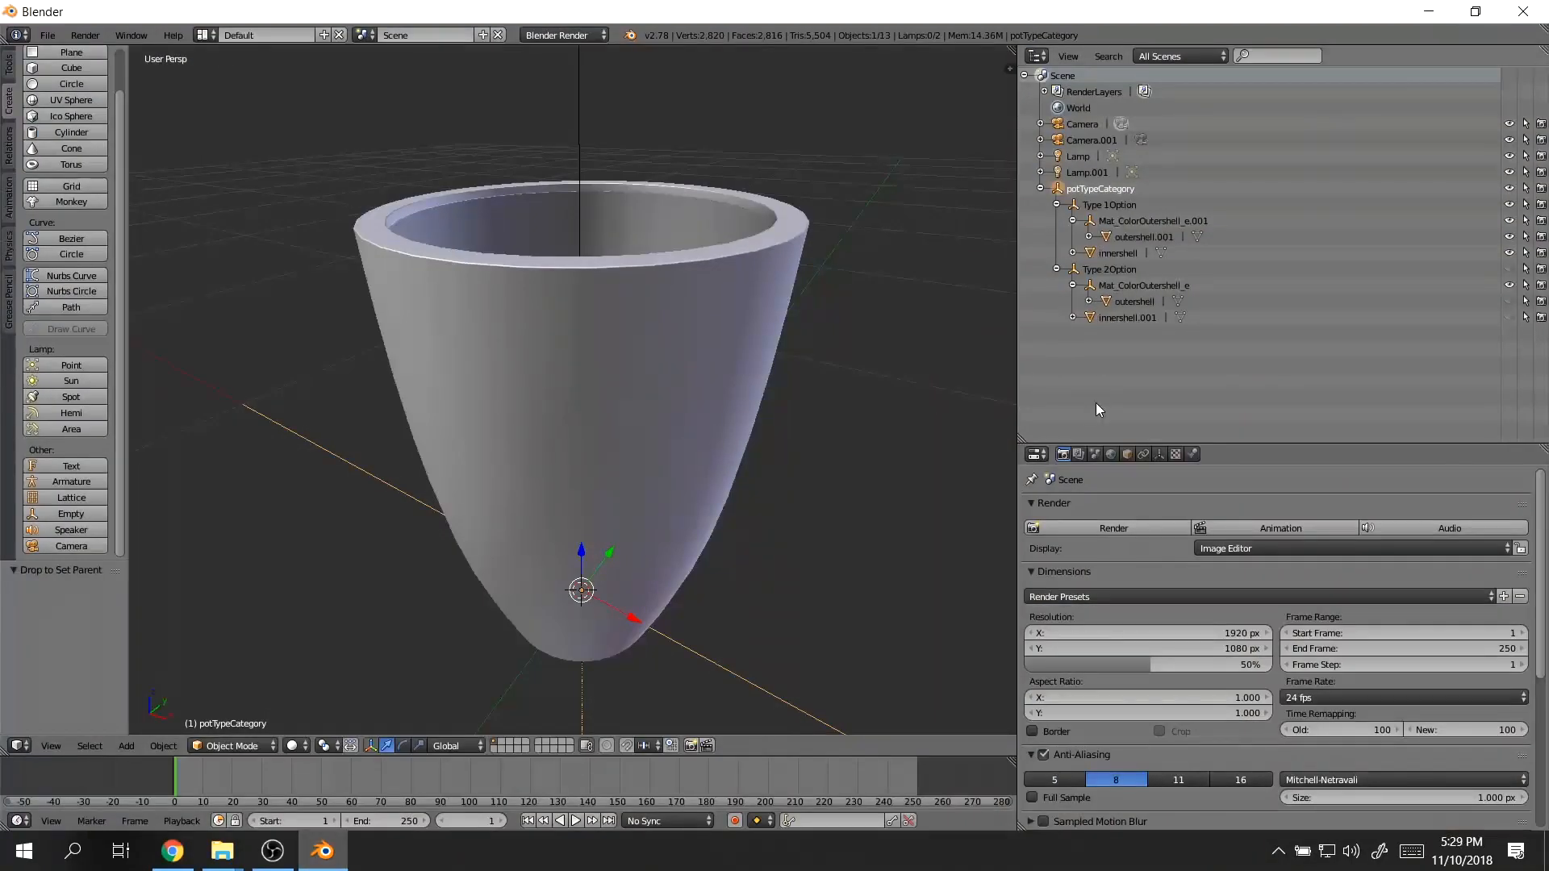
pyautogui.click(1428, 11)
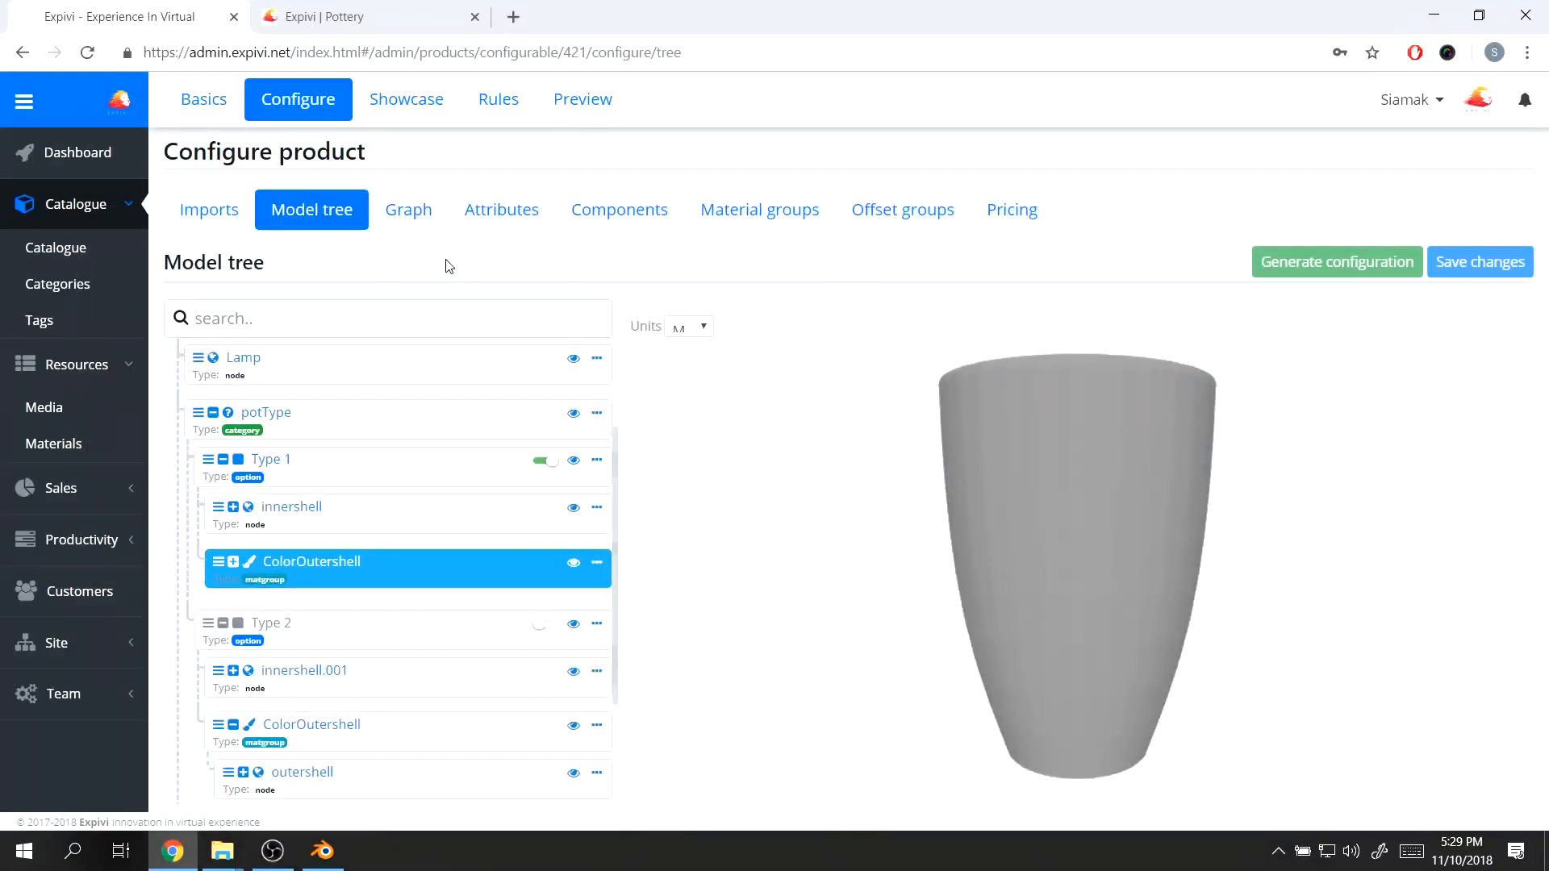
# - Show the configurable graph and expand the ColorOutershell material groups under Type 1 and Type 2
pyautogui.click(419, 220)
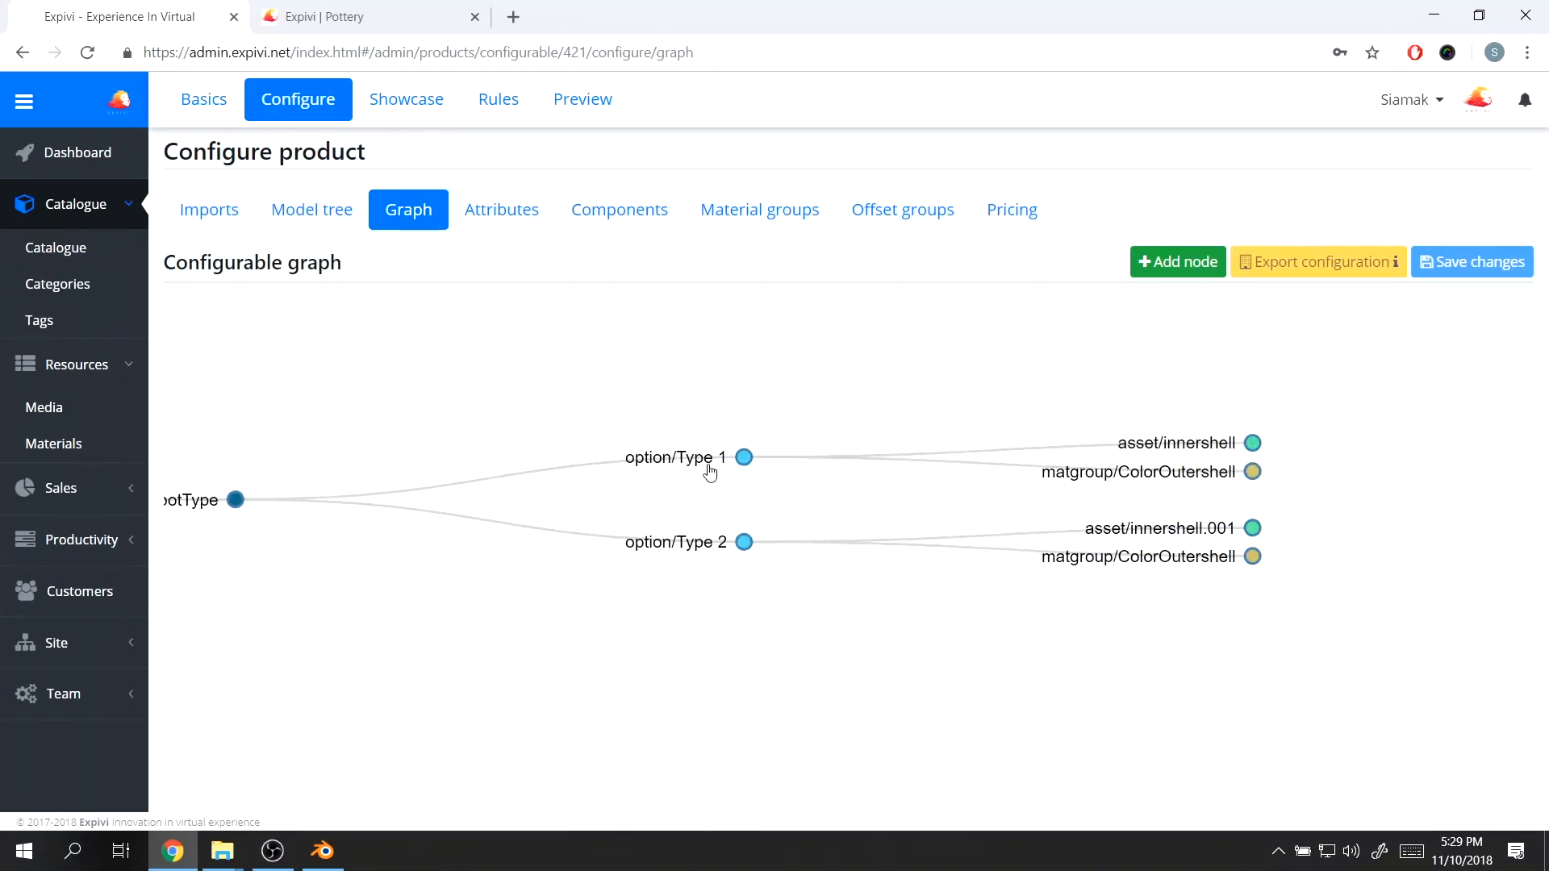
pyautogui.doubleClick(1153, 475)
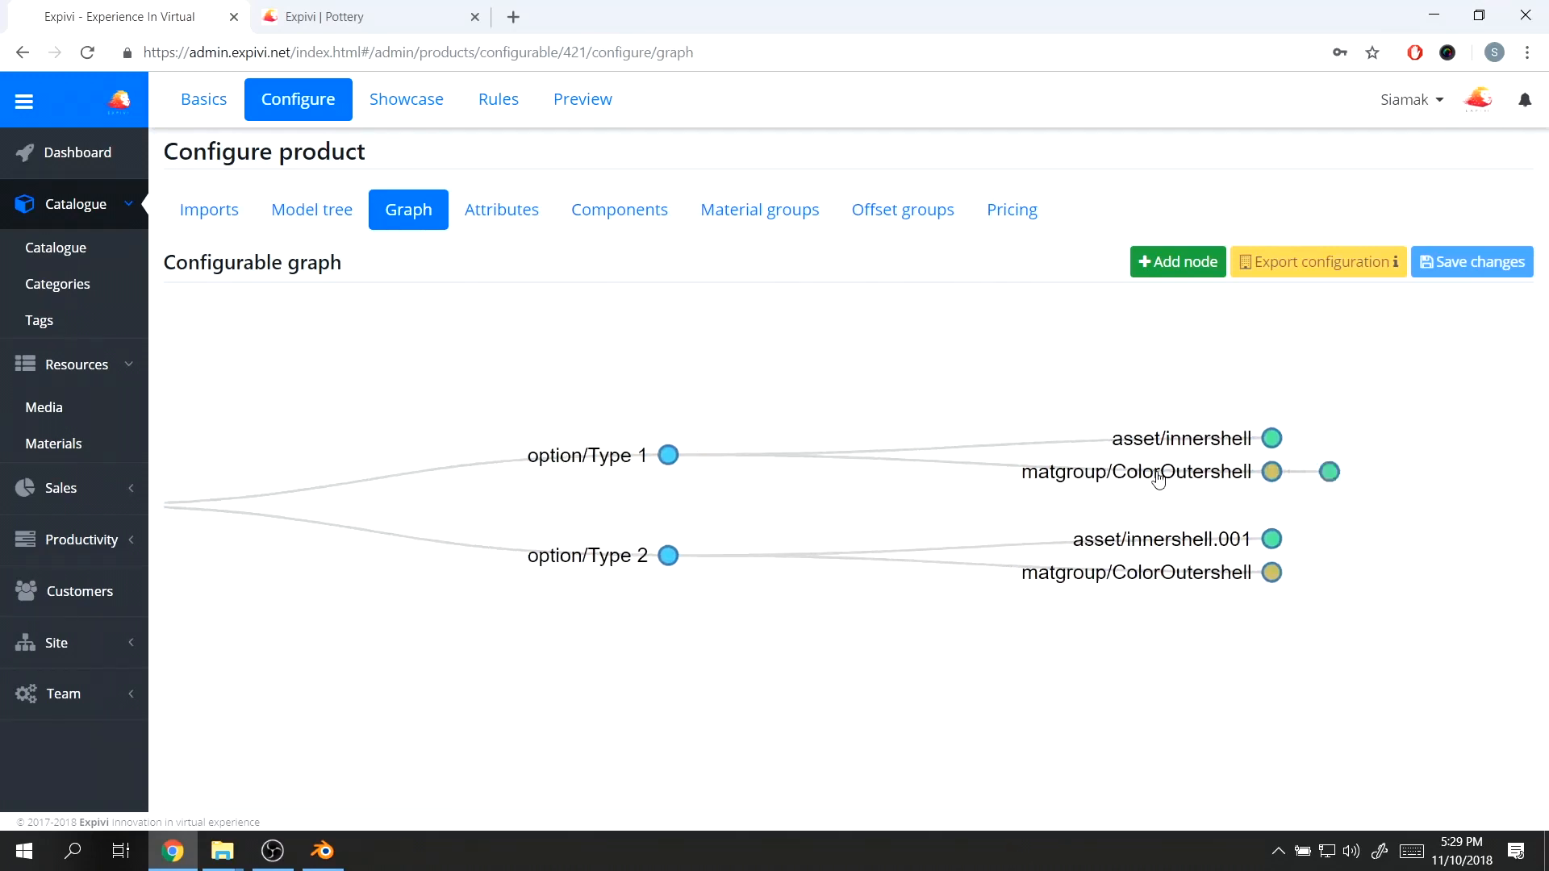
pyautogui.doubleClick(777, 632)
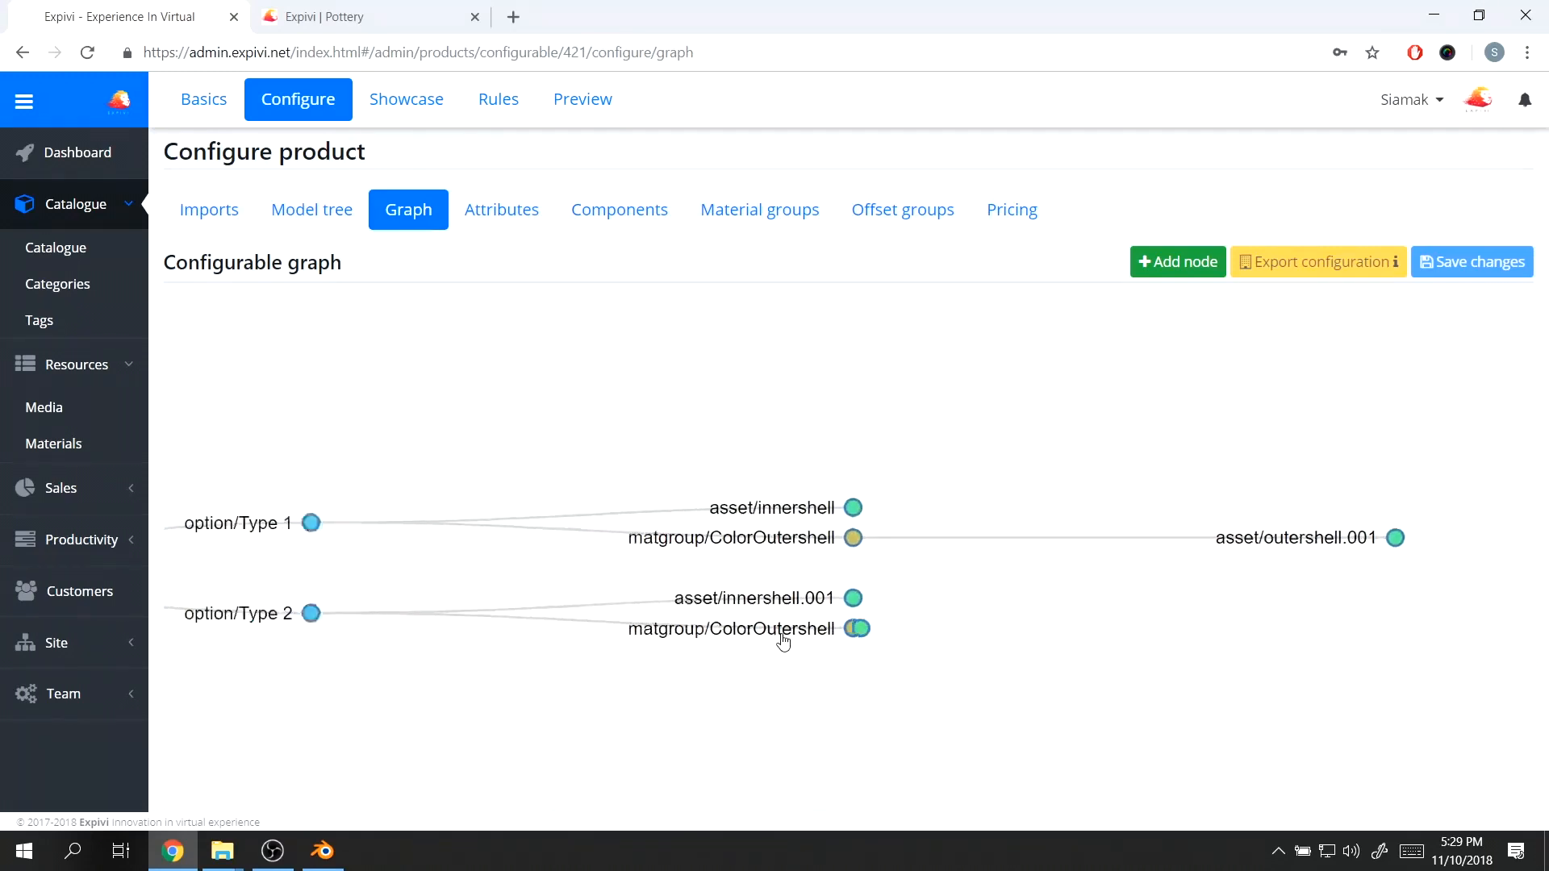
# - Examine the ends of the configurable graph and show the materials assigned to the ColorOutershell material group
pyautogui.moveTo(308, 425); pyautogui.dragTo(772, 478)
pyautogui.moveTo(1110, 406); pyautogui.dragTo(456, 404)
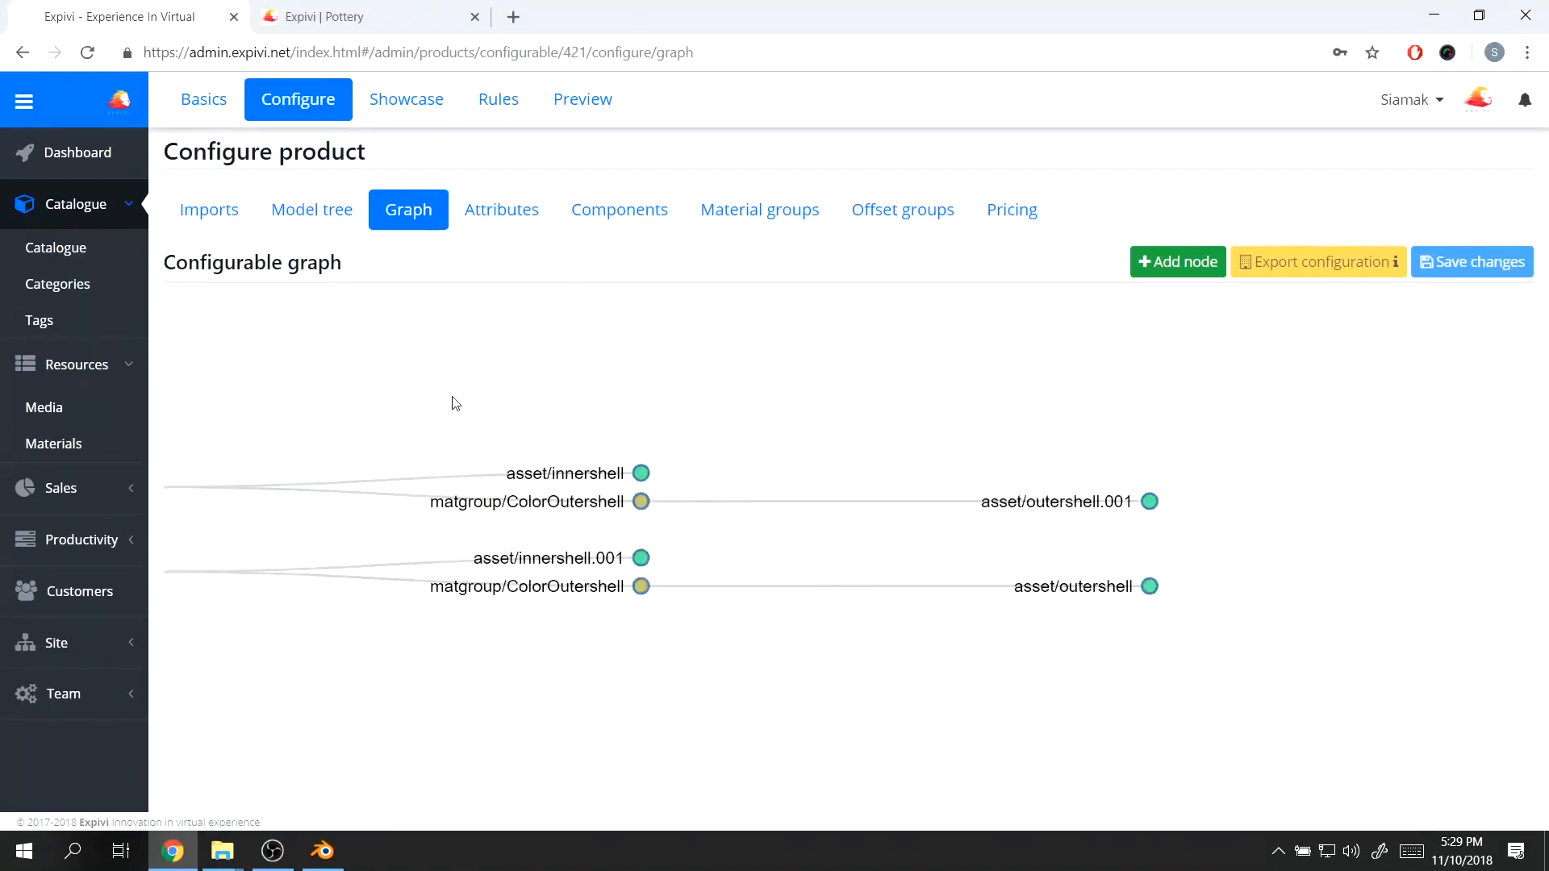
pyautogui.moveTo(457, 477); pyautogui.dragTo(494, 431)
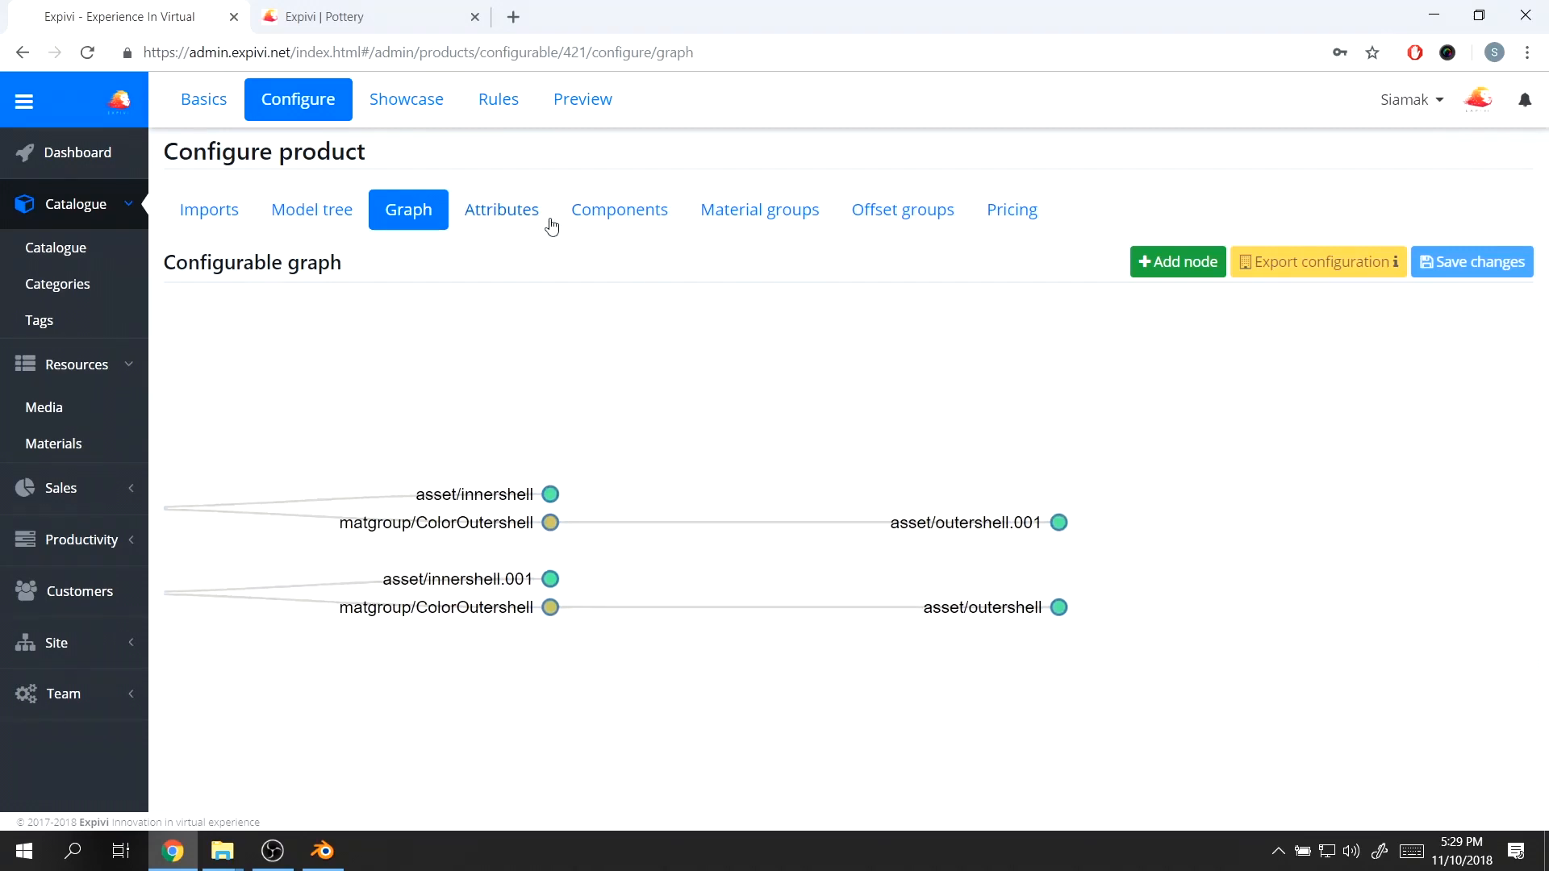
pyautogui.click(725, 225)
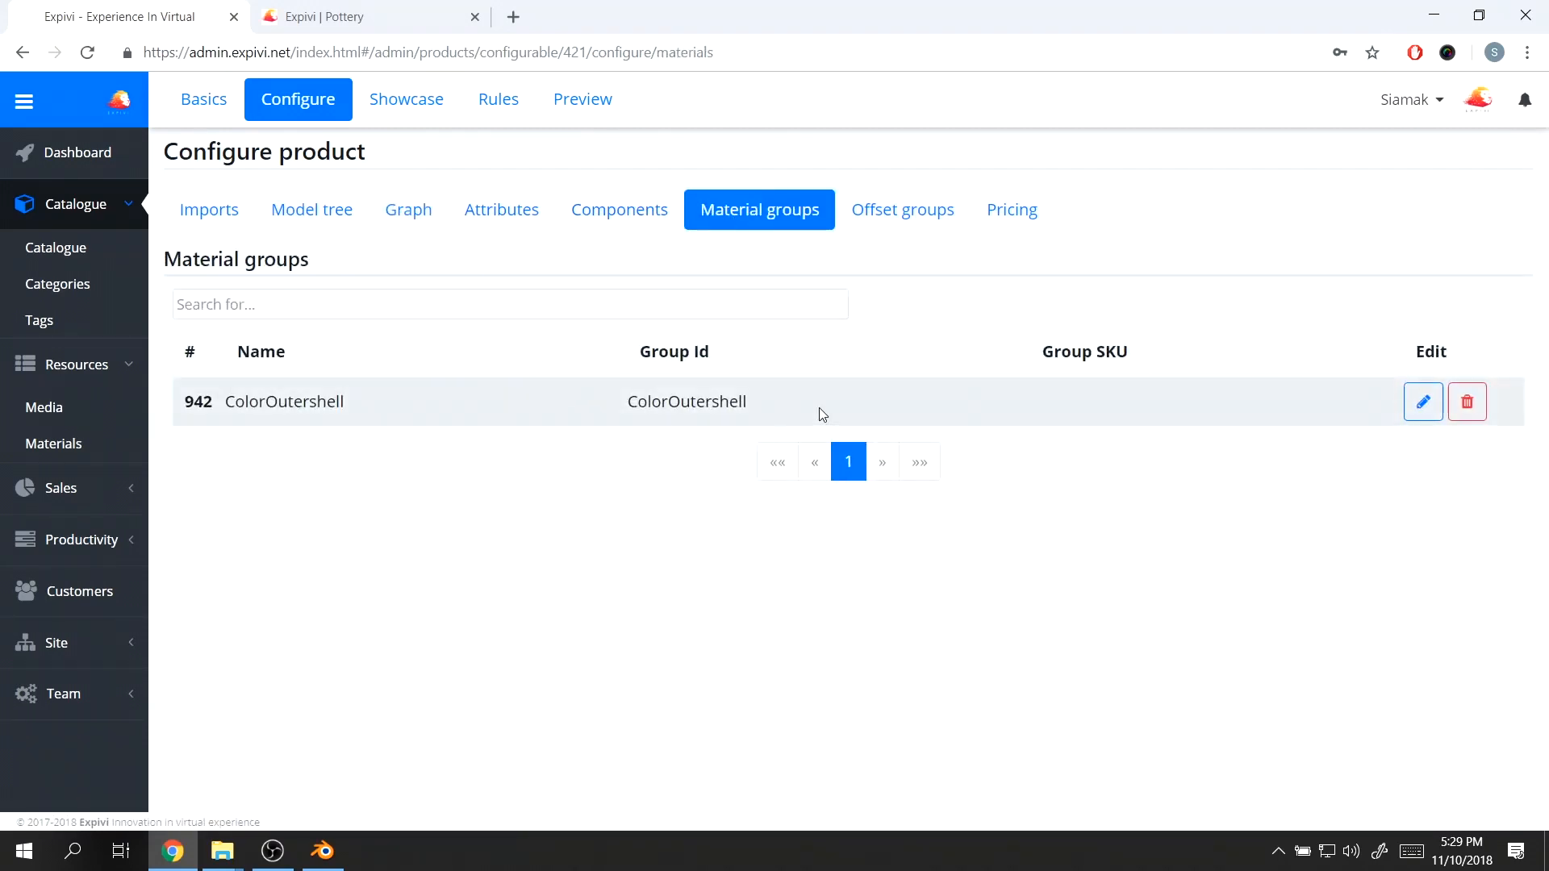
pyautogui.click(1423, 401)
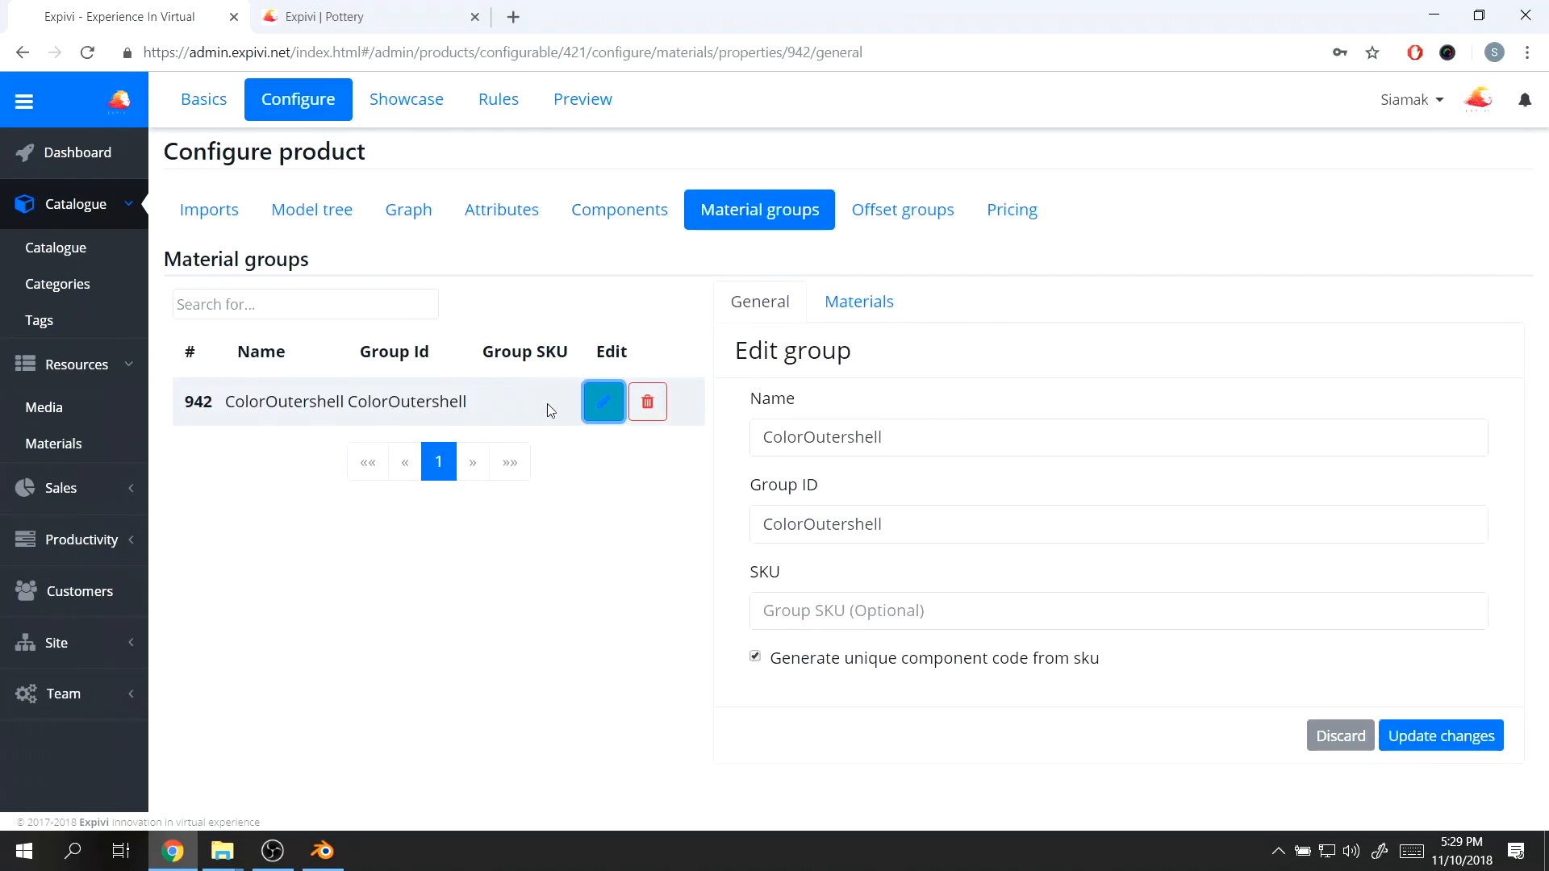
pyautogui.click(883, 303)
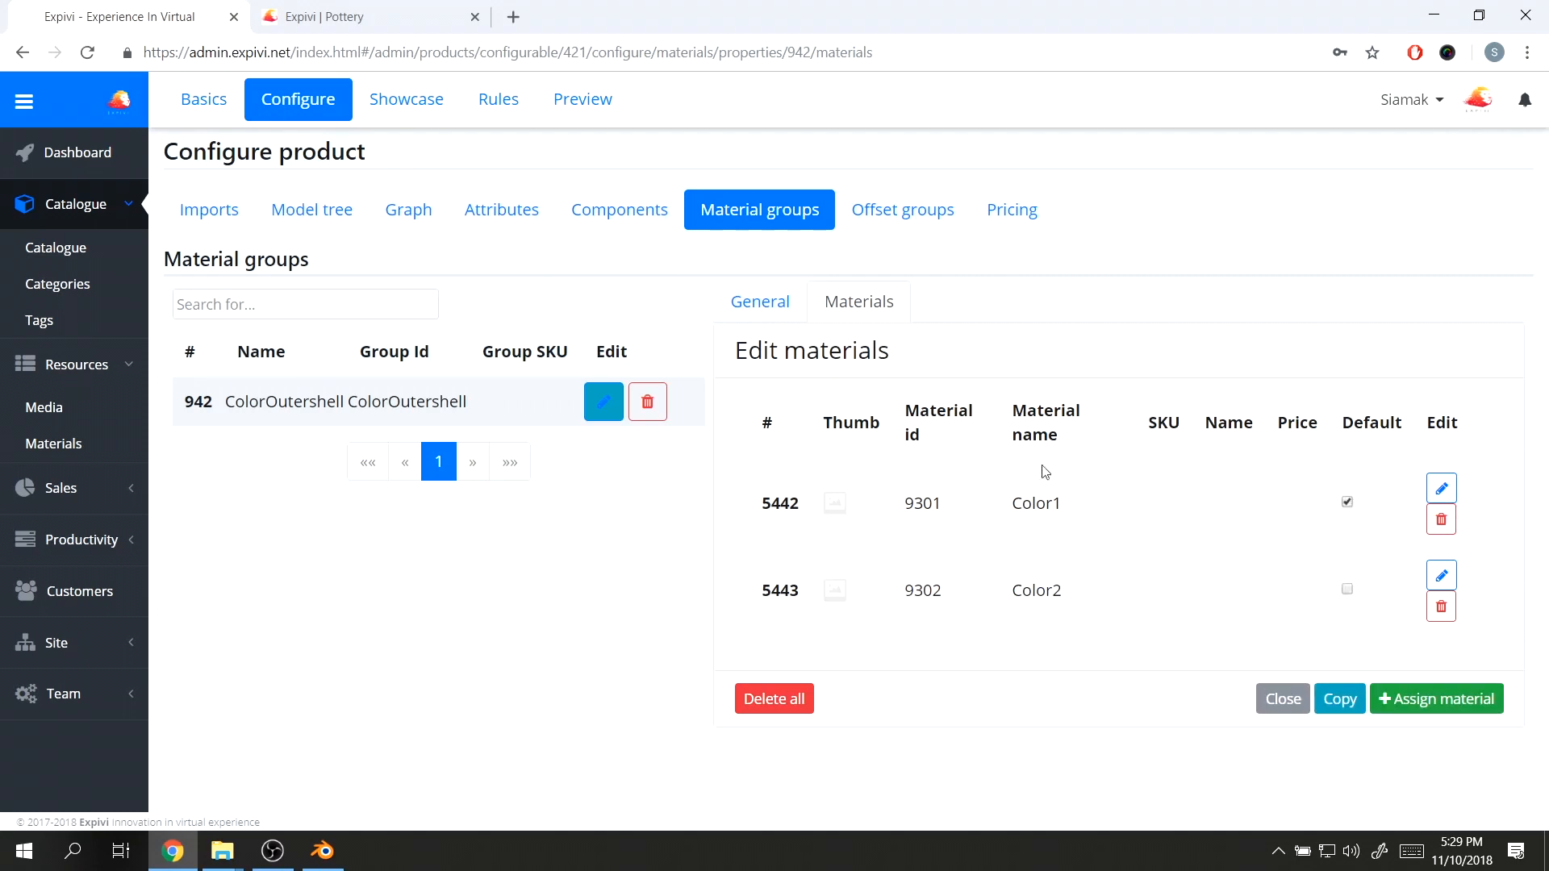
# - Preview the product scene and test the Color attribute on the Type 1 pot with Color2 and Color1
pyautogui.click(587, 105)
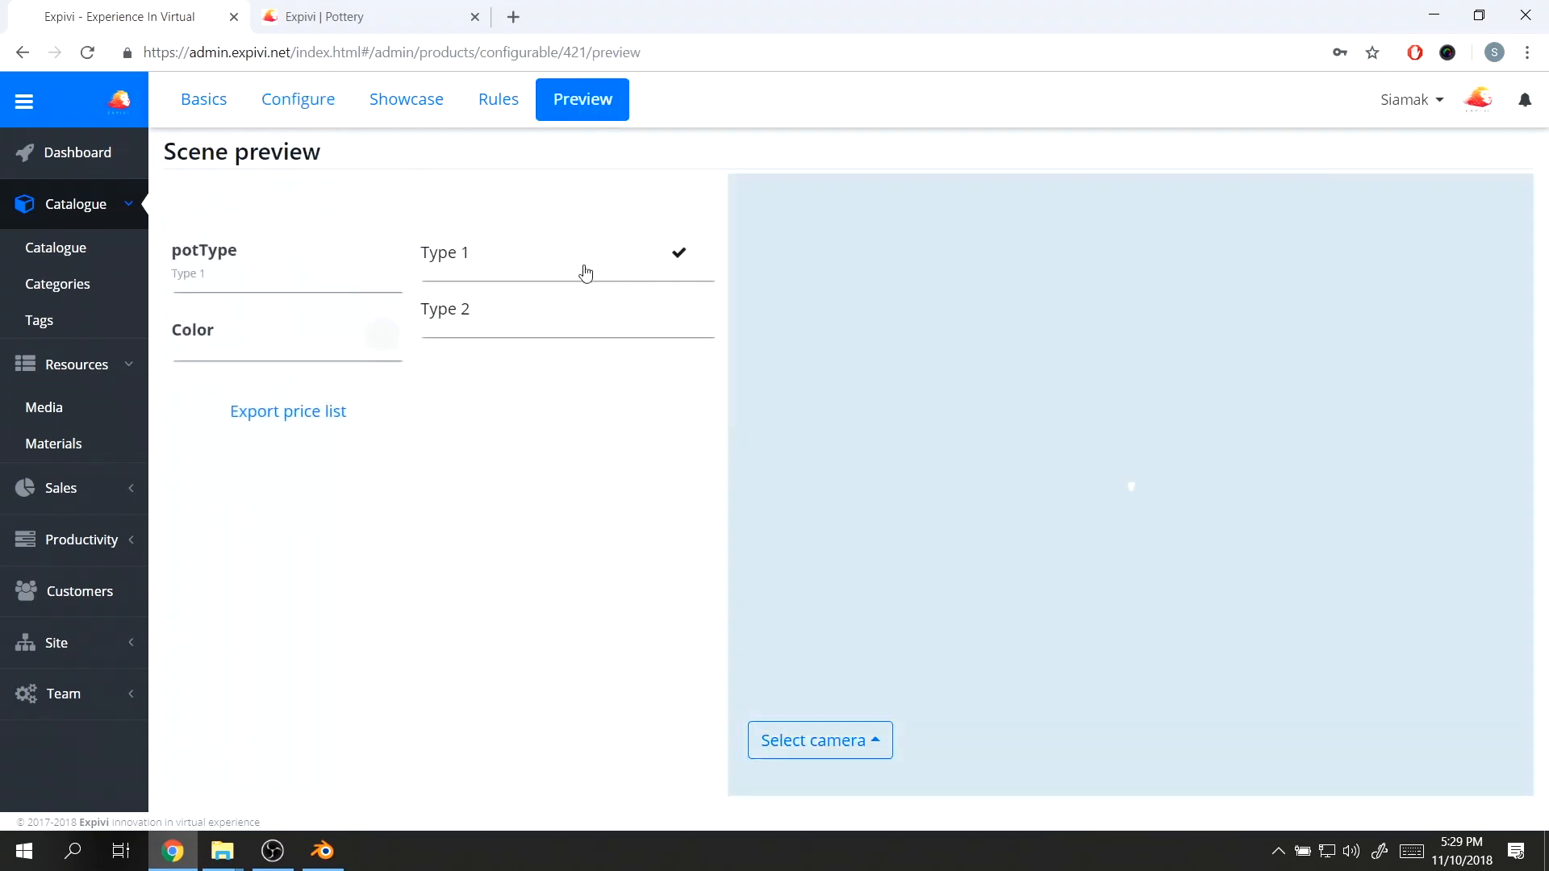
pyautogui.click(303, 338)
pyautogui.click(693, 313)
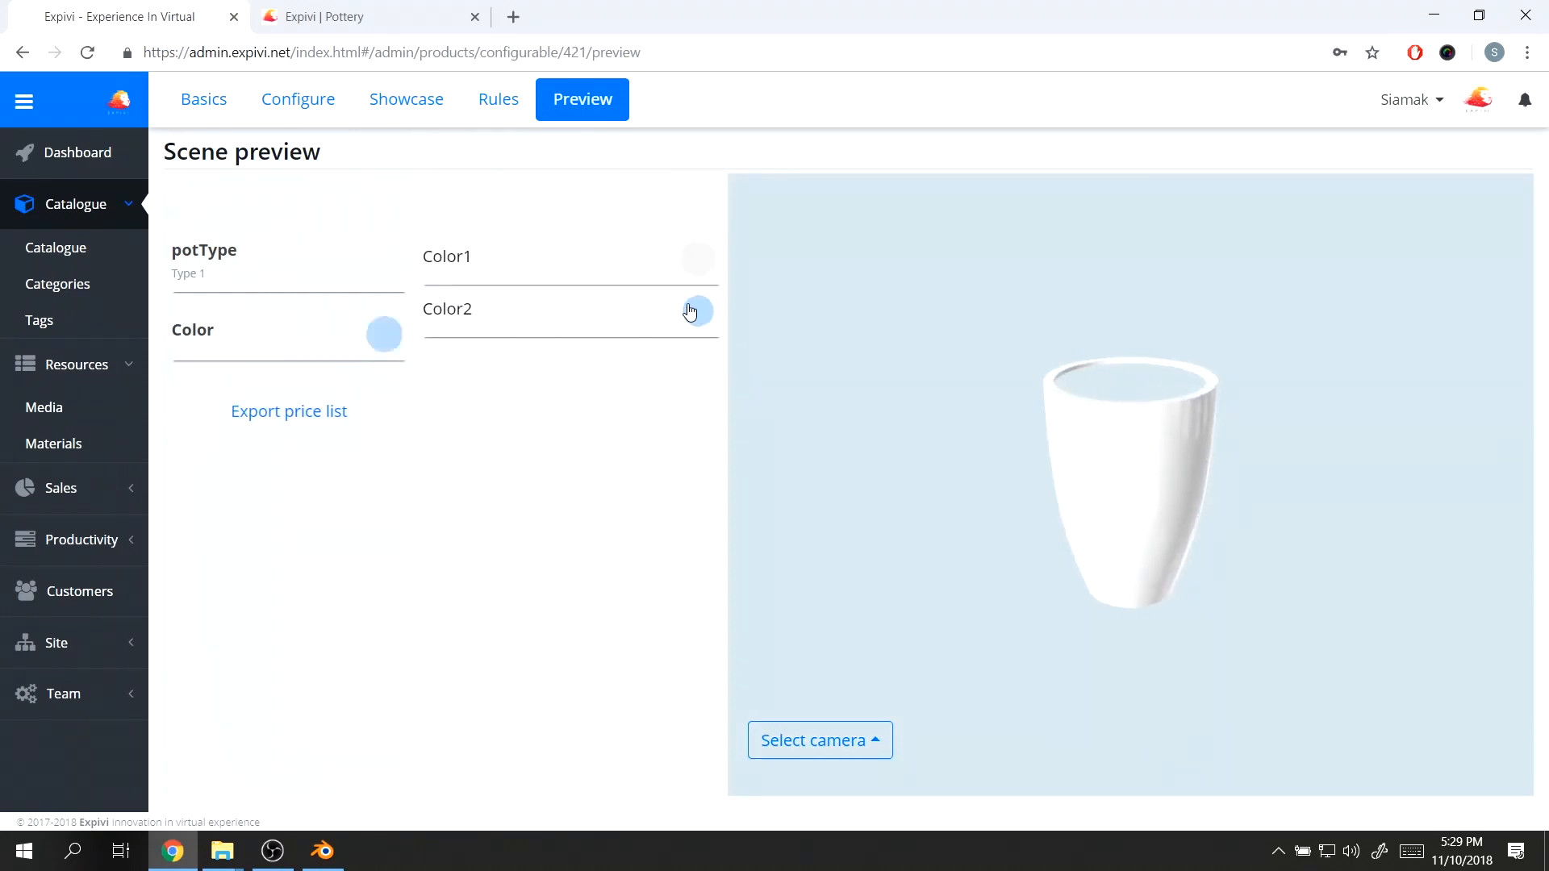
pyautogui.click(657, 265)
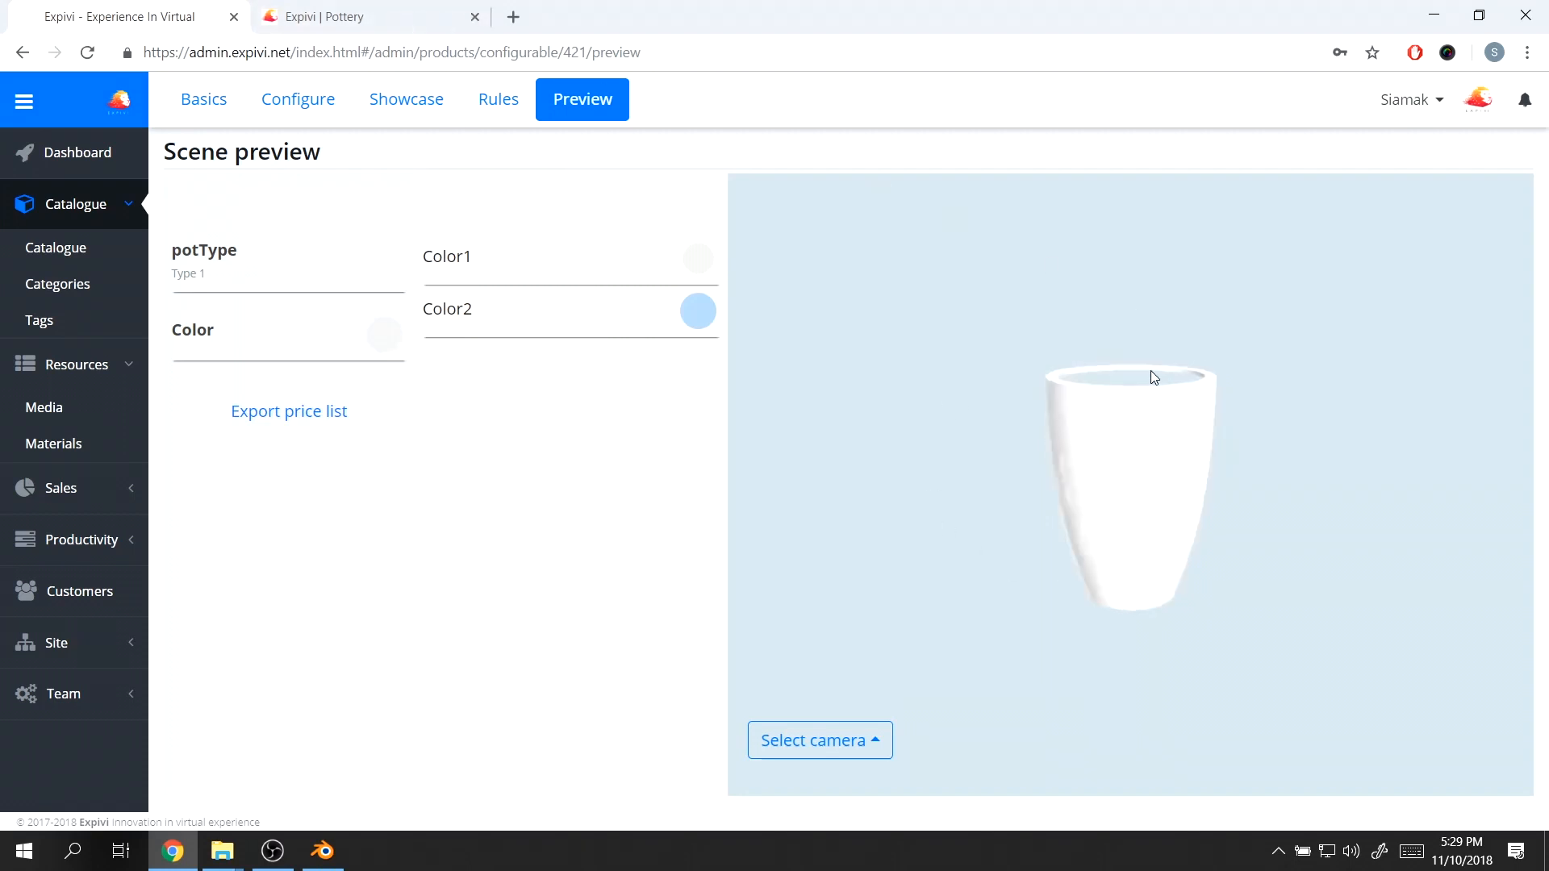
# - Reload the Pottery storefront page and test Color2 and Color1 on the Type 1 pot
pyautogui.click(430, 26)
pyautogui.press('F5')
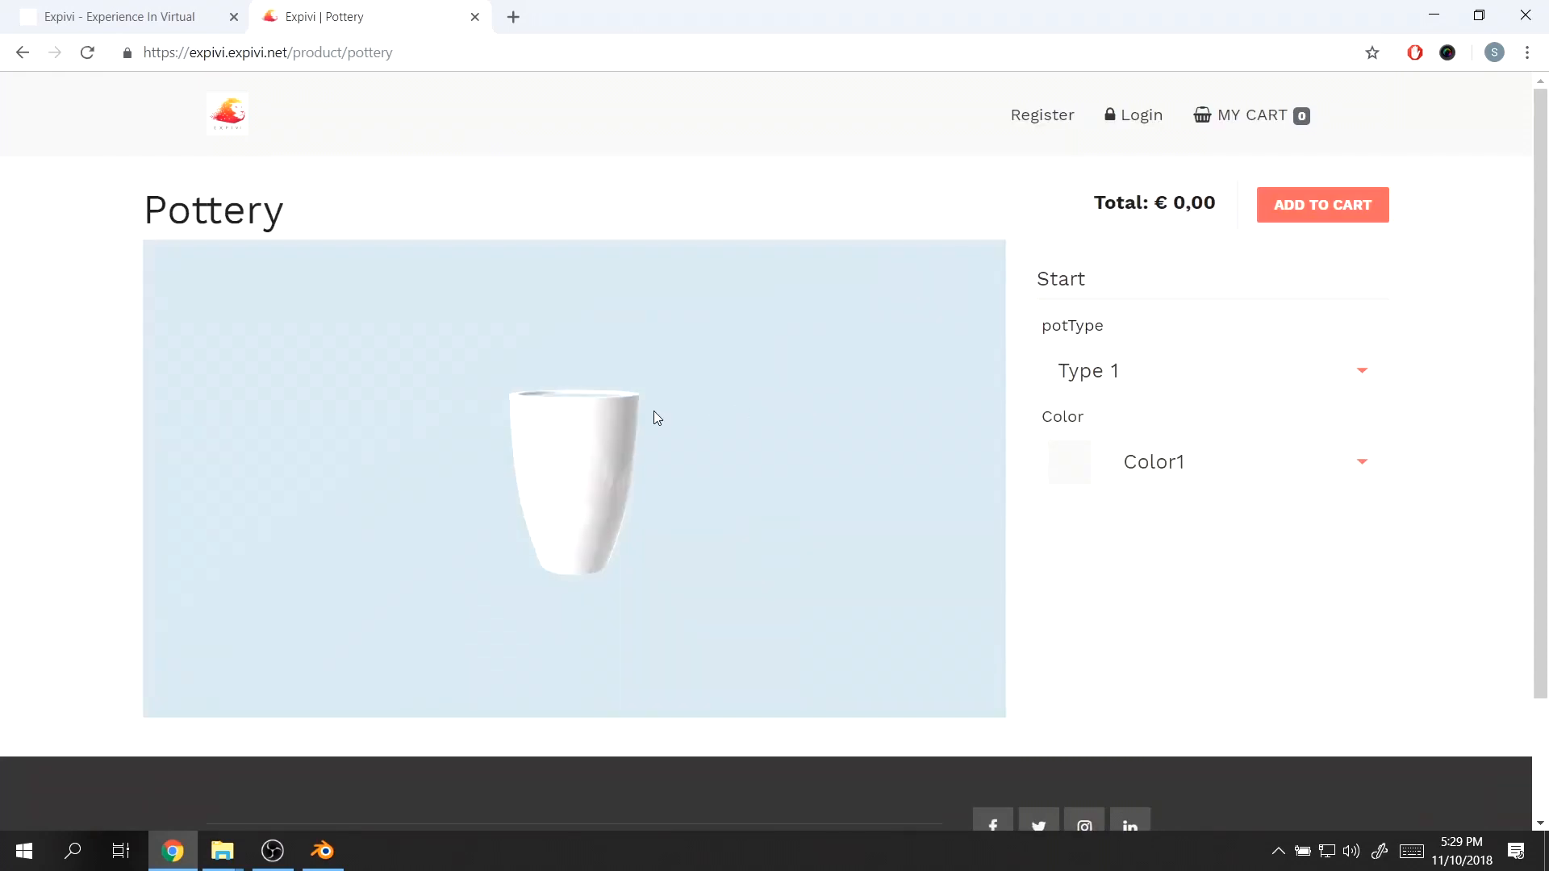
pyautogui.click(1271, 471)
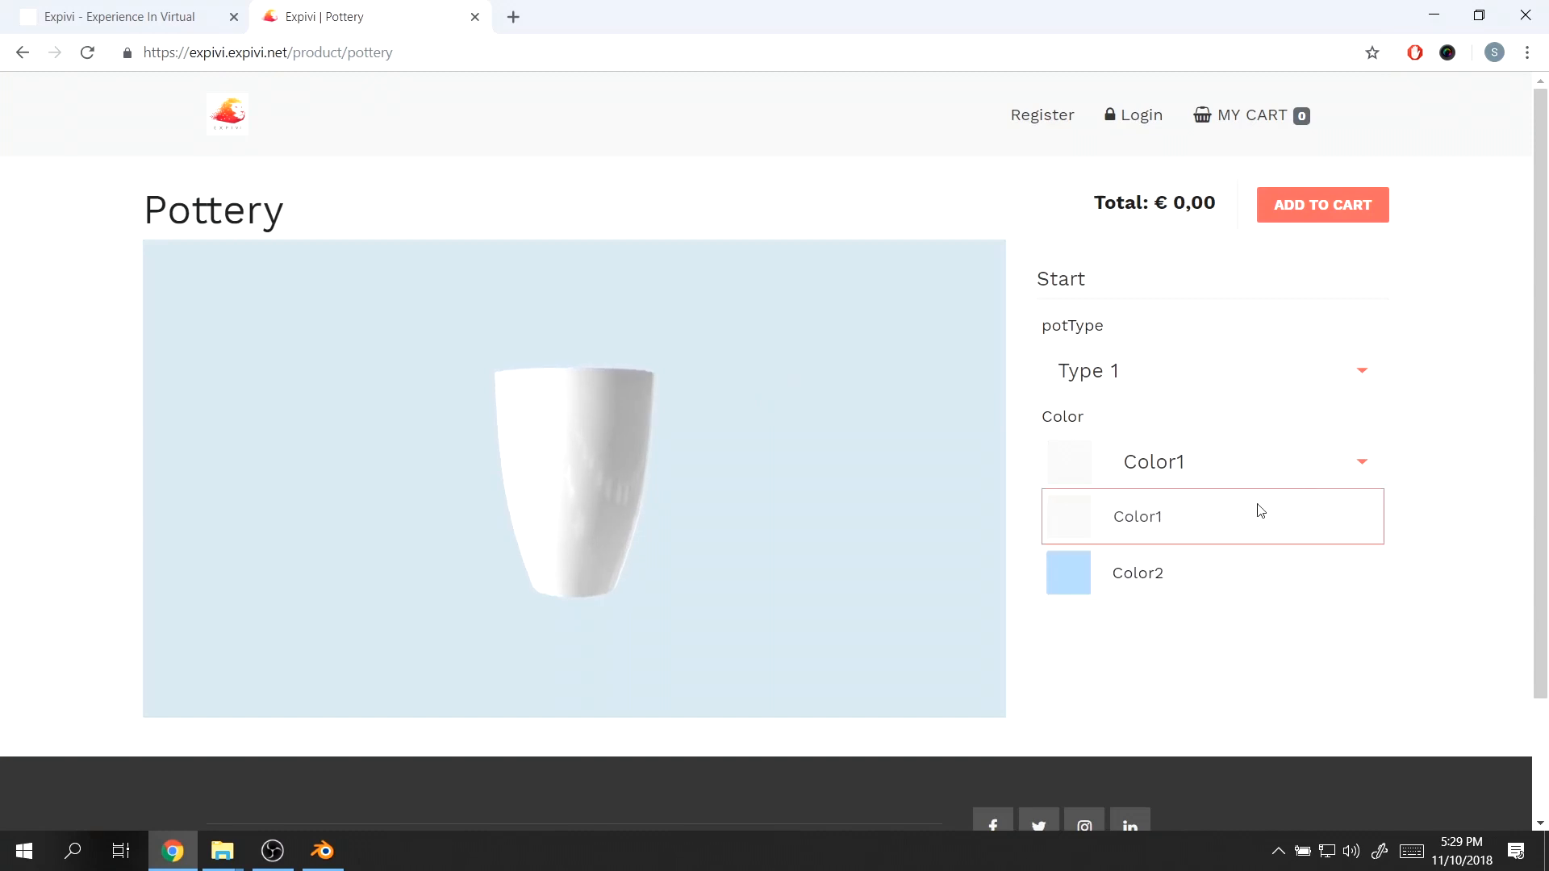
pyautogui.click(1198, 565)
pyautogui.click(1245, 480)
pyautogui.click(1207, 514)
# - Switch potType to Type 2 on the storefront page and test Color2 and Color1 on that pot
pyautogui.click(1222, 395)
pyautogui.click(1163, 488)
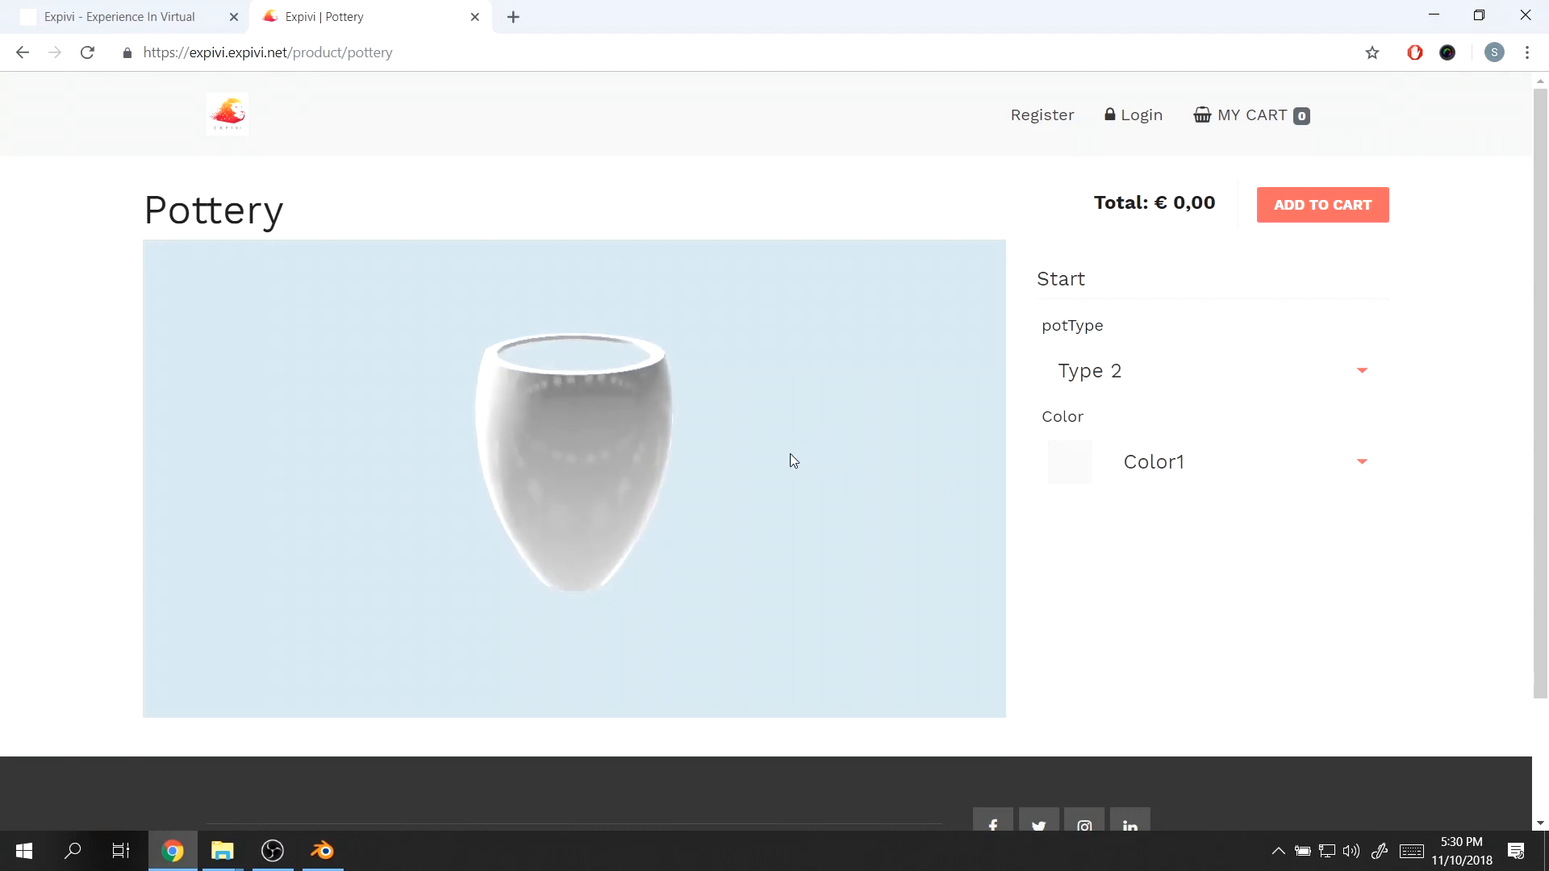
pyautogui.click(1245, 456)
pyautogui.click(1226, 575)
pyautogui.click(1218, 490)
pyautogui.click(1208, 521)
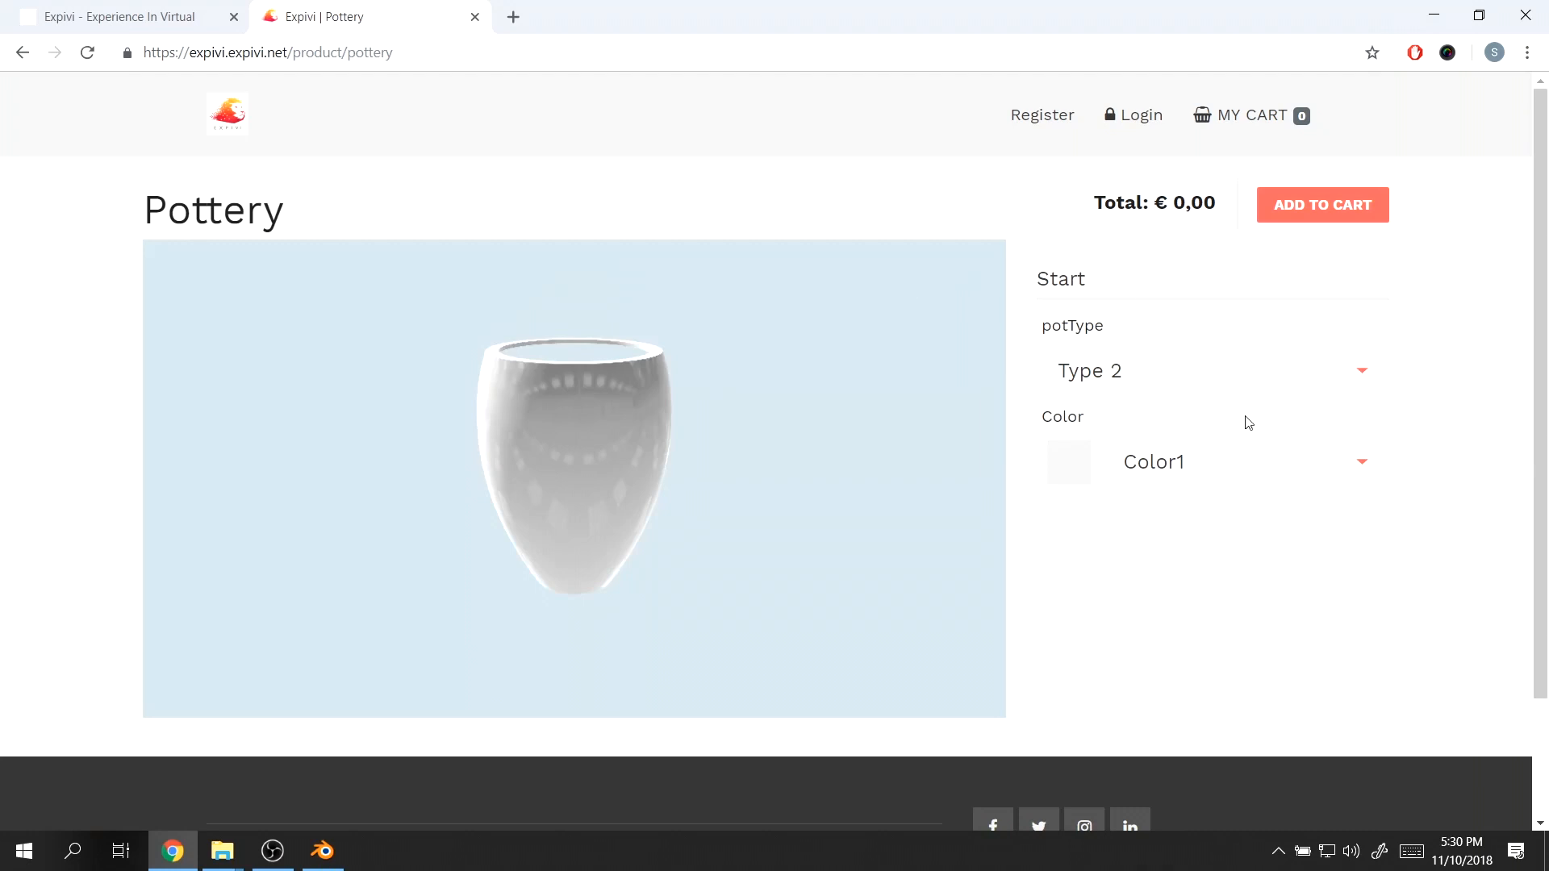
pyautogui.moveTo(699, 476); pyautogui.dragTo(767, 439)
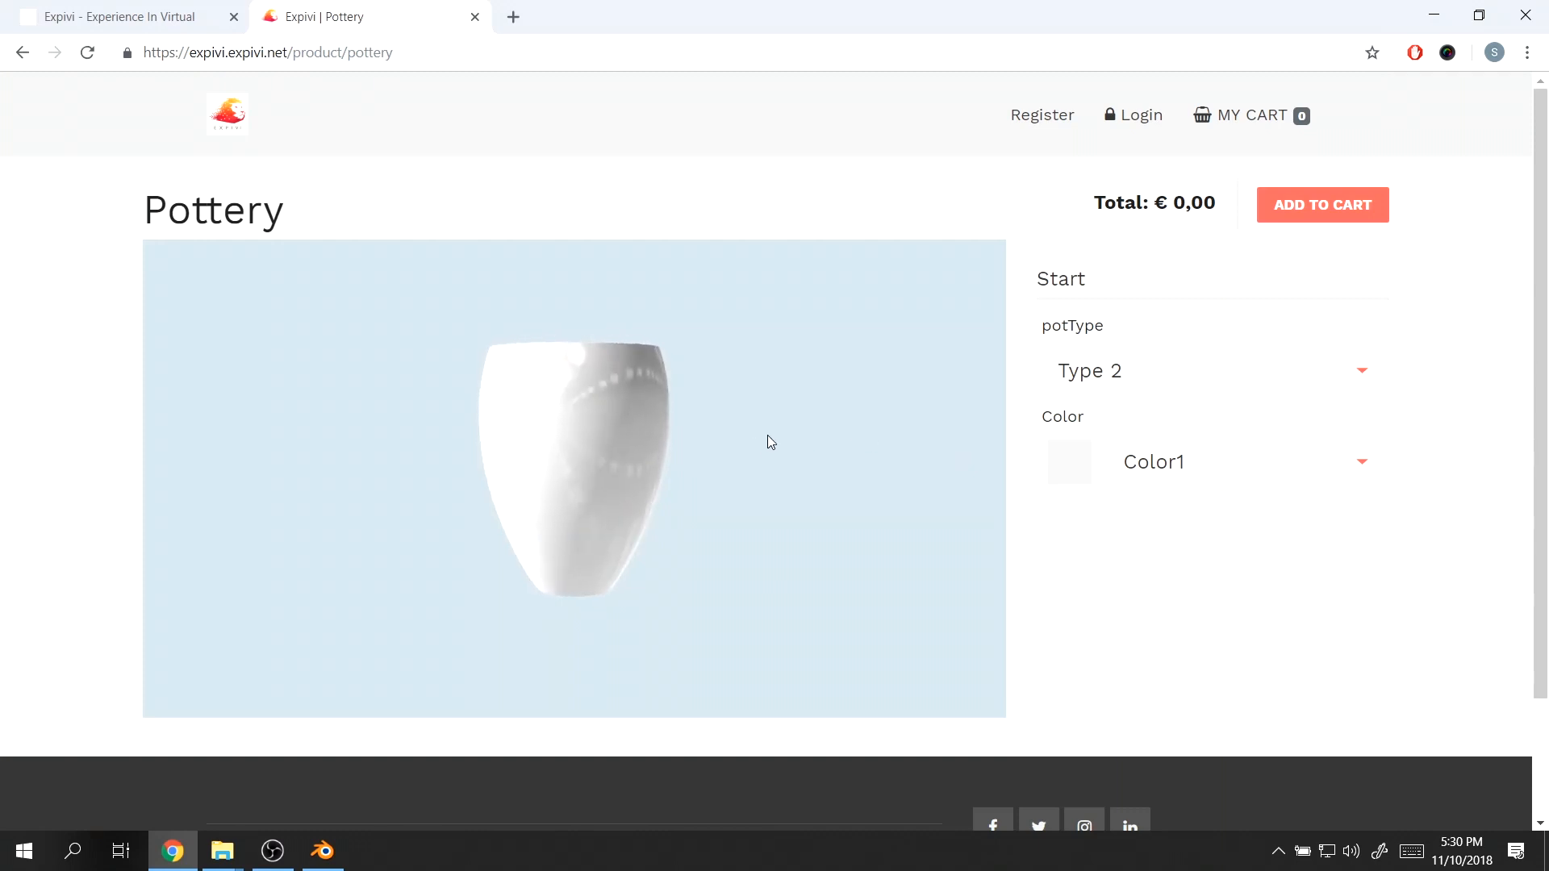
# - Return to the product's admin configuration and show the model tree of pots-configurable-2.fbx
pyautogui.click(174, 27)
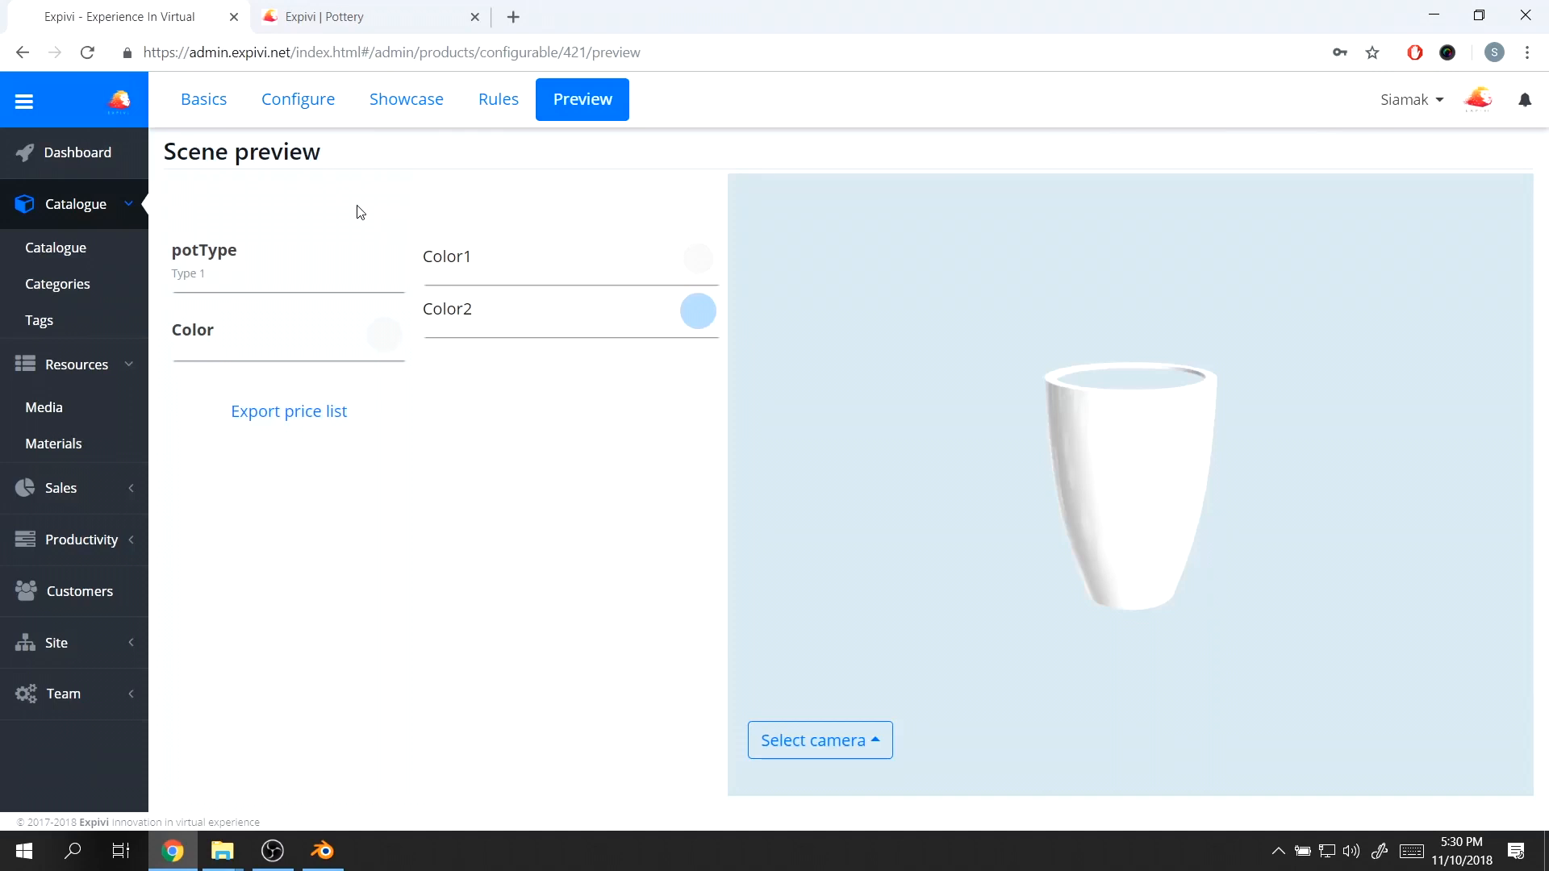
pyautogui.click(321, 110)
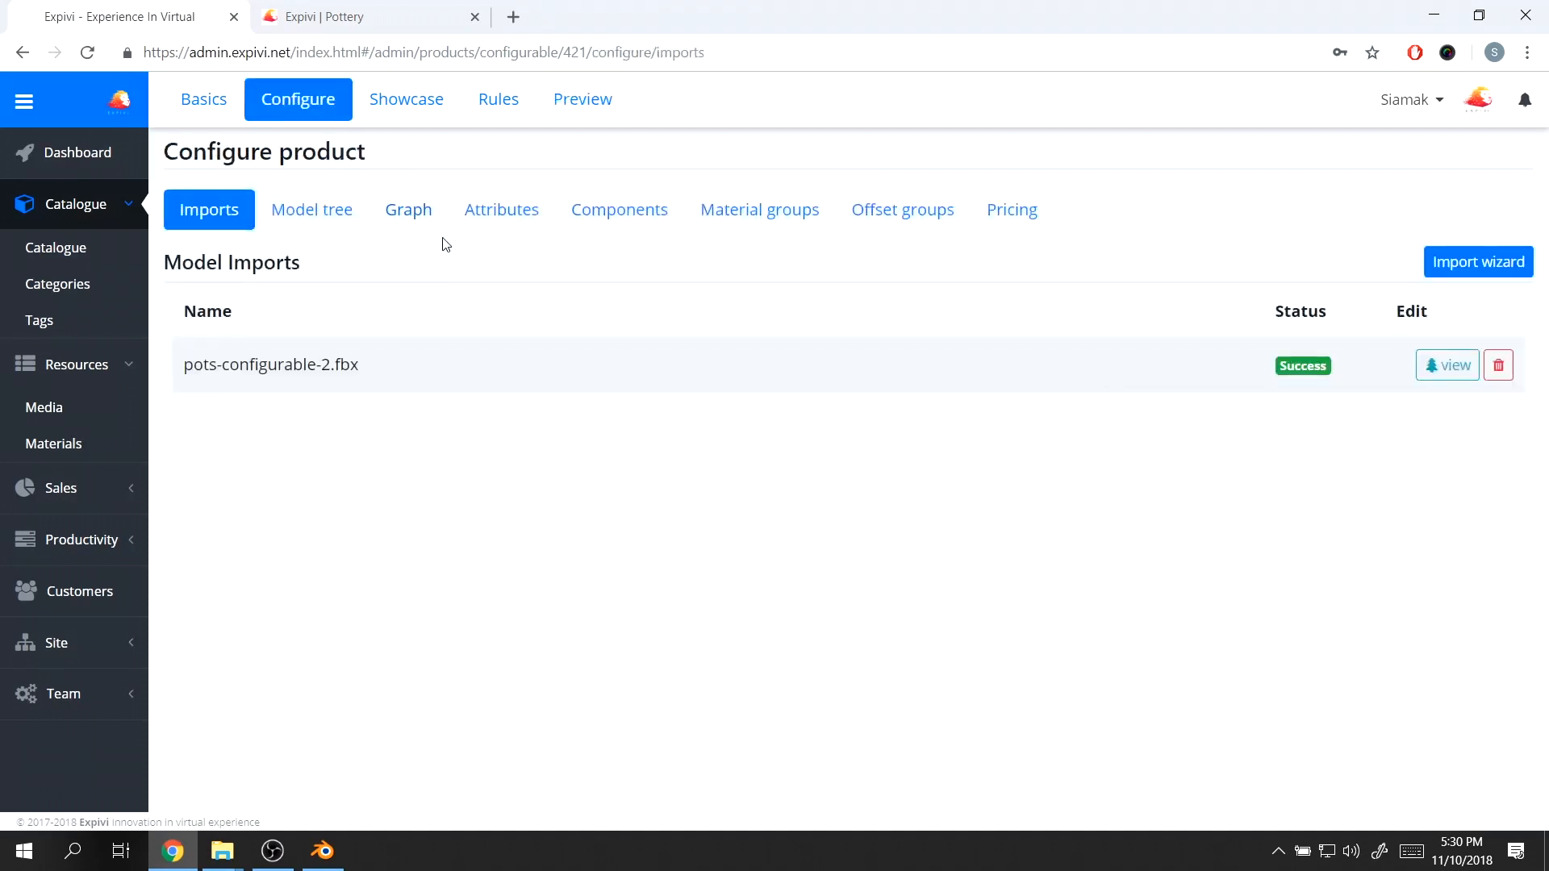
pyautogui.click(328, 216)
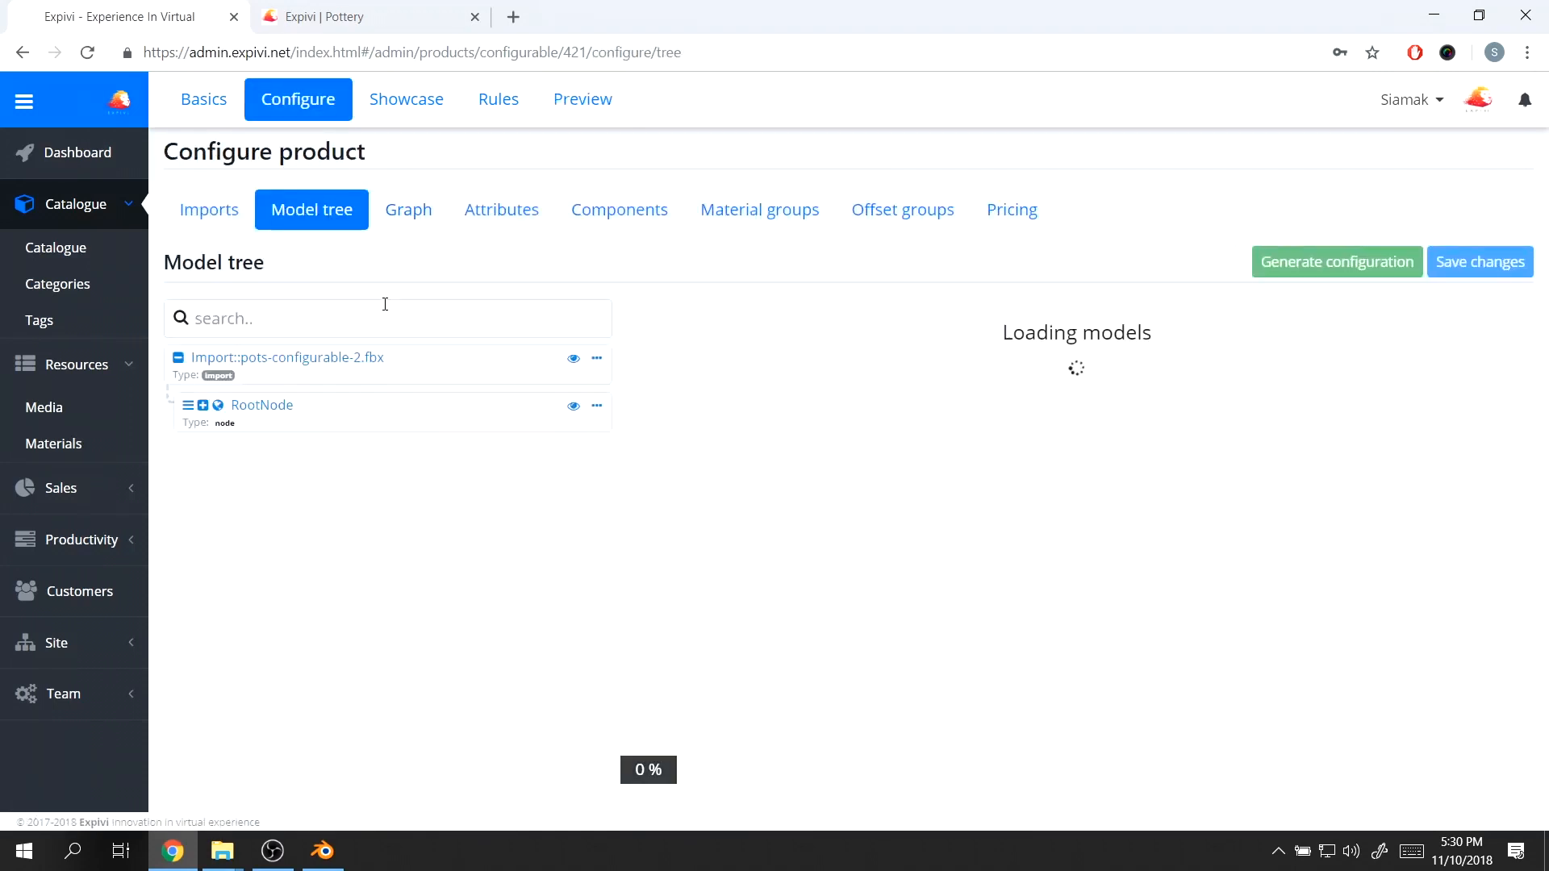